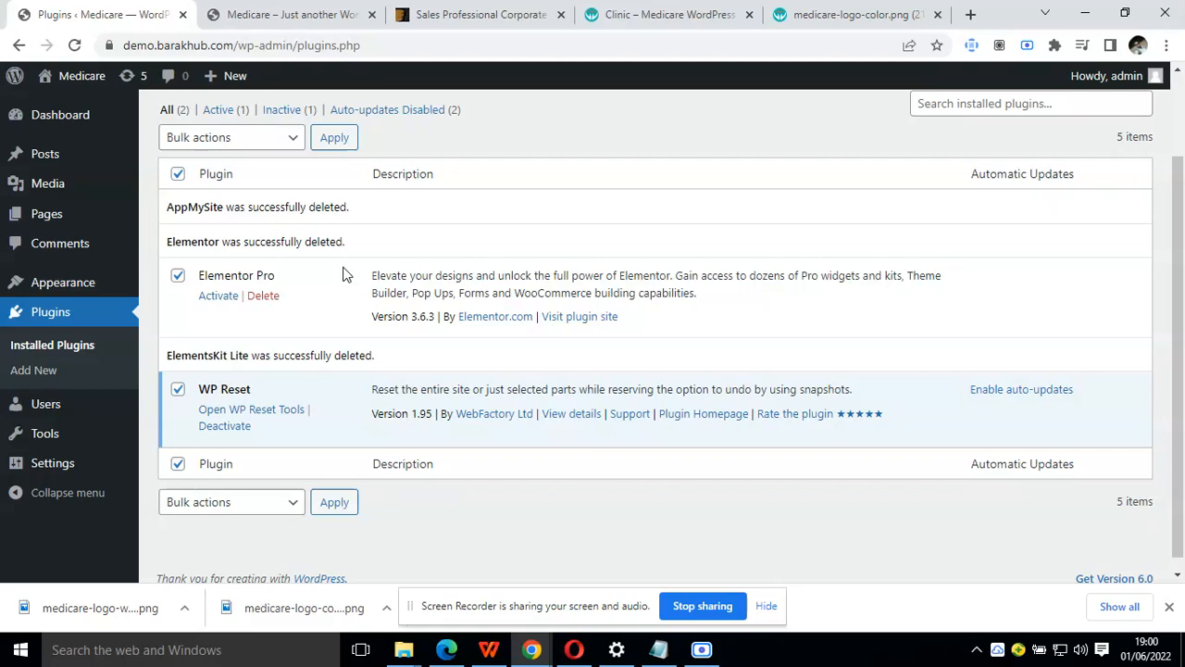
# Examine the Medicare Clinic demo home page from its header down to the blog posts and footer area
pyautogui.click(642, 11)
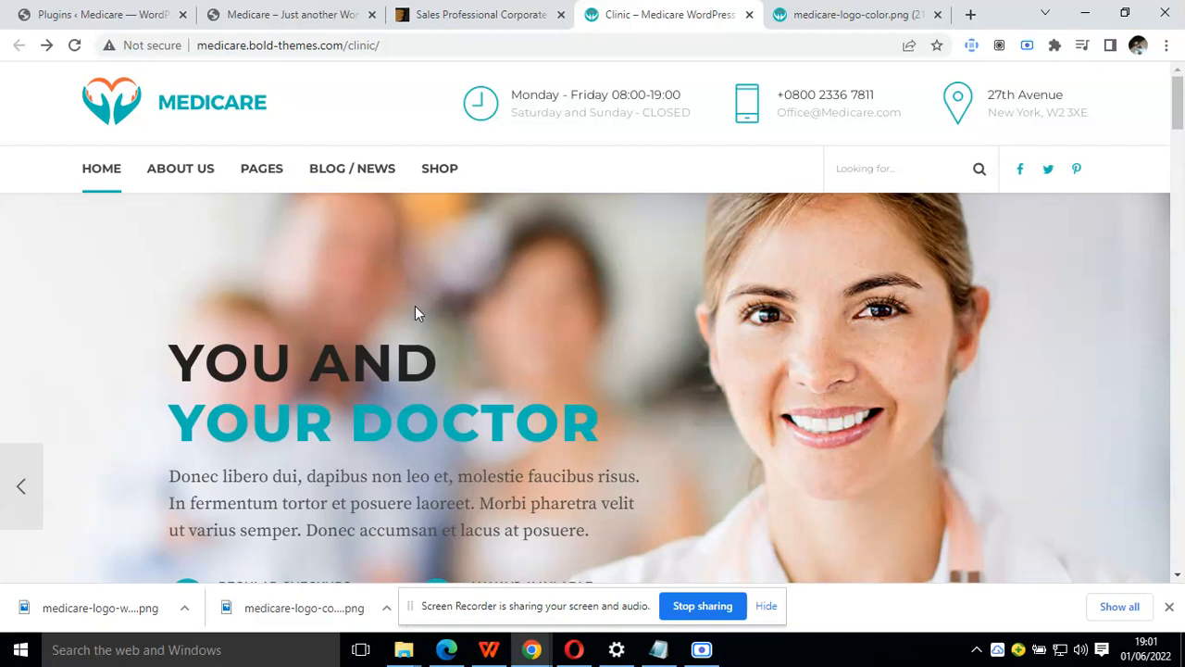
pyautogui.scroll(-5, 415, 313)
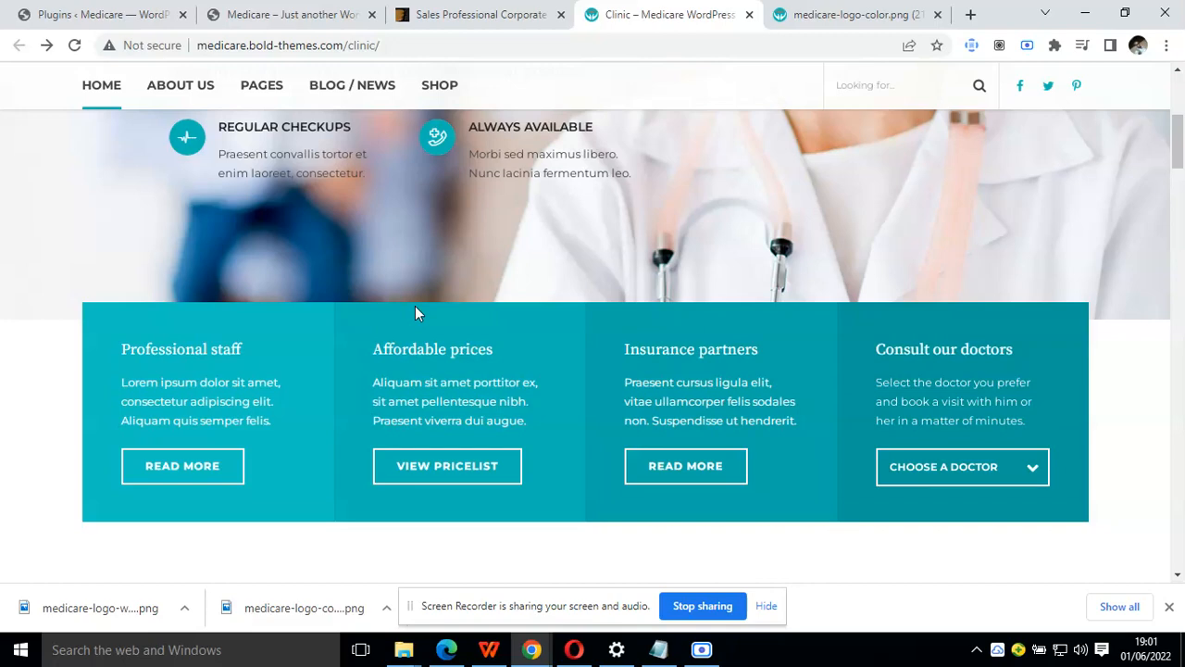
pyautogui.scroll(-4, 415, 313)
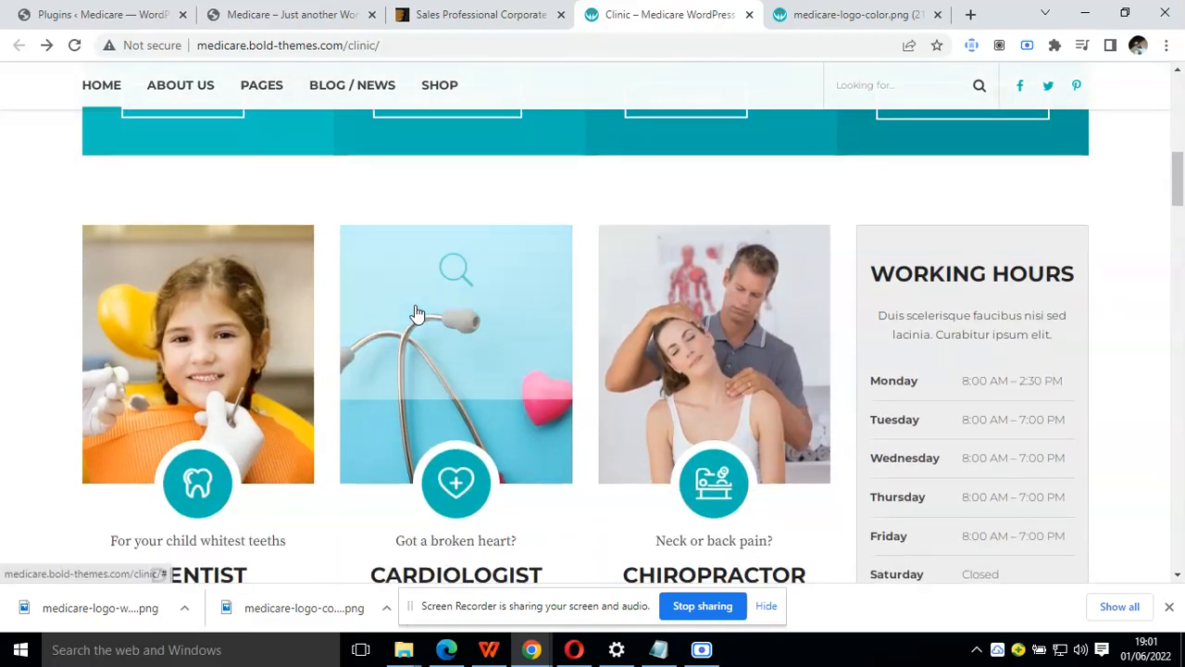
pyautogui.scroll(-5, 415, 313)
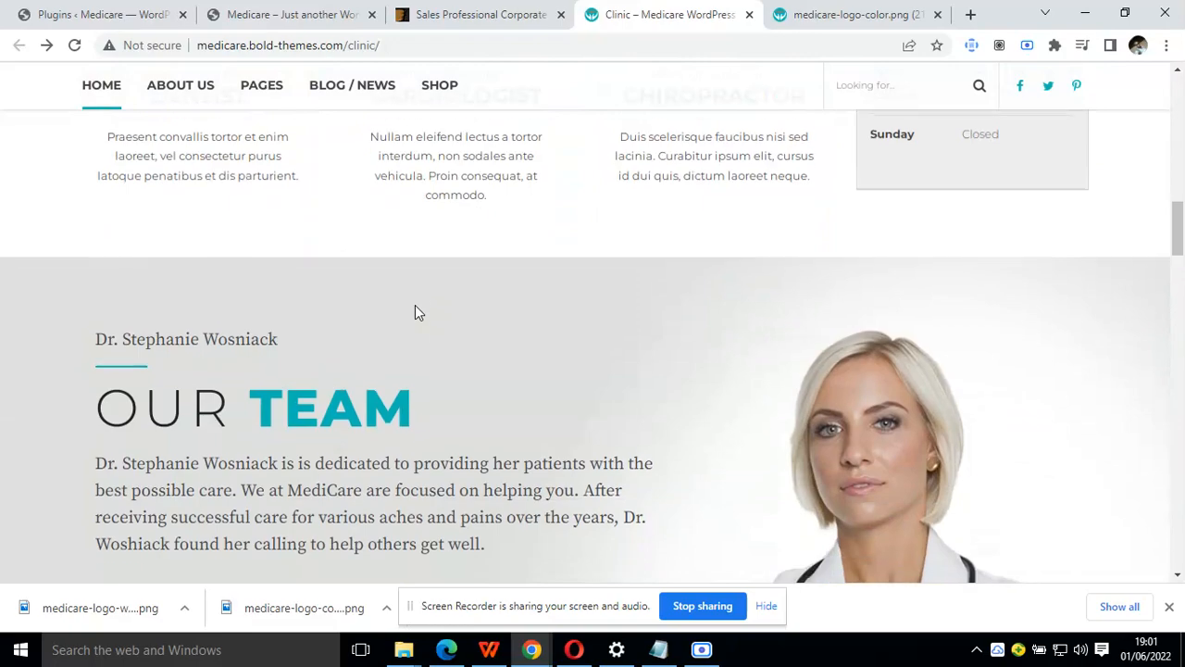
pyautogui.scroll(-7, 415, 312)
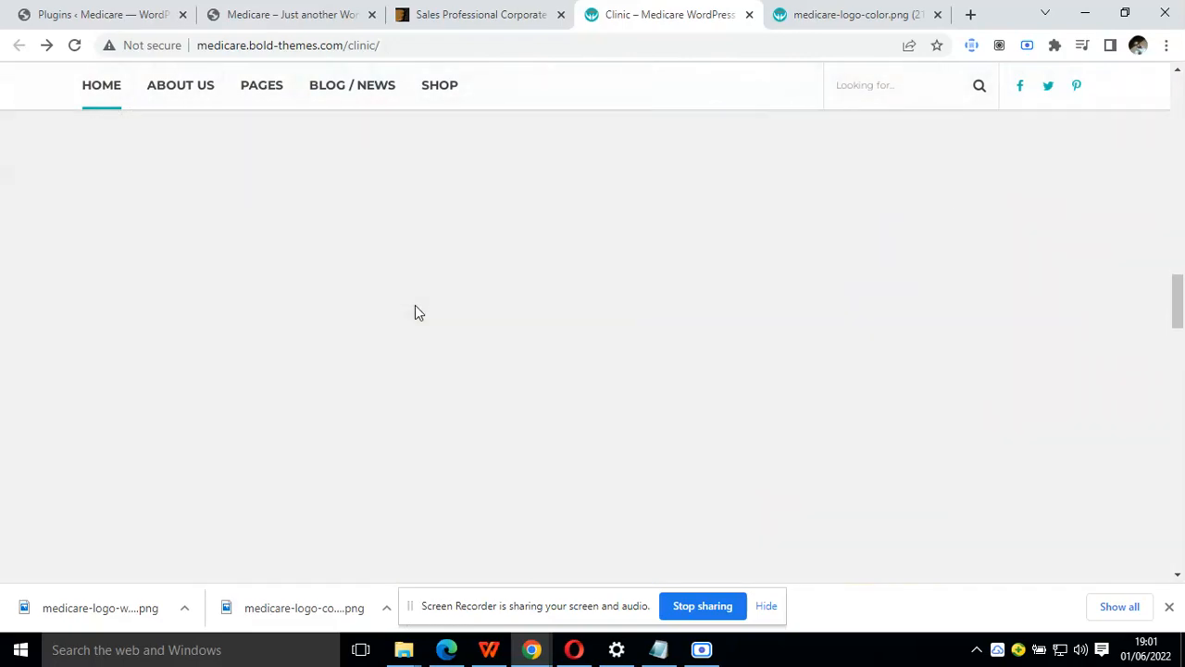
pyautogui.scroll(-8, 415, 312)
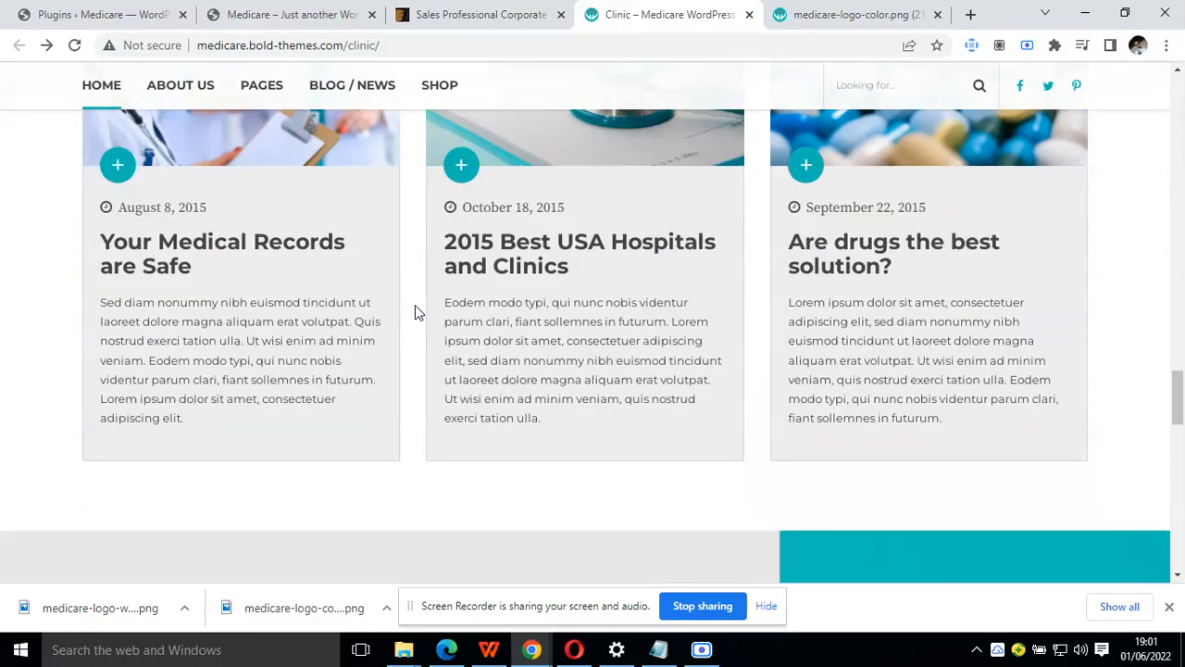
pyautogui.scroll(-15, 415, 304)
pyautogui.press('Home')
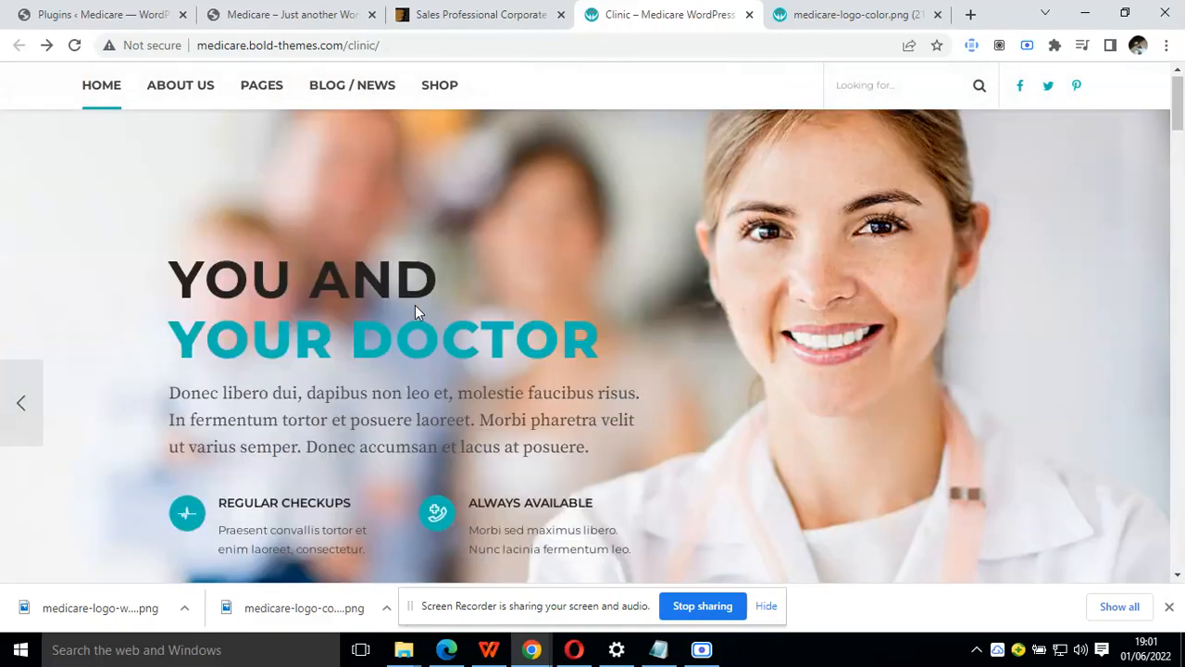
# Examine the Medicare - Doctor, Medical & Healthcare theme listing among the ThemeForest corporate WordPress themes
pyautogui.click(482, 13)
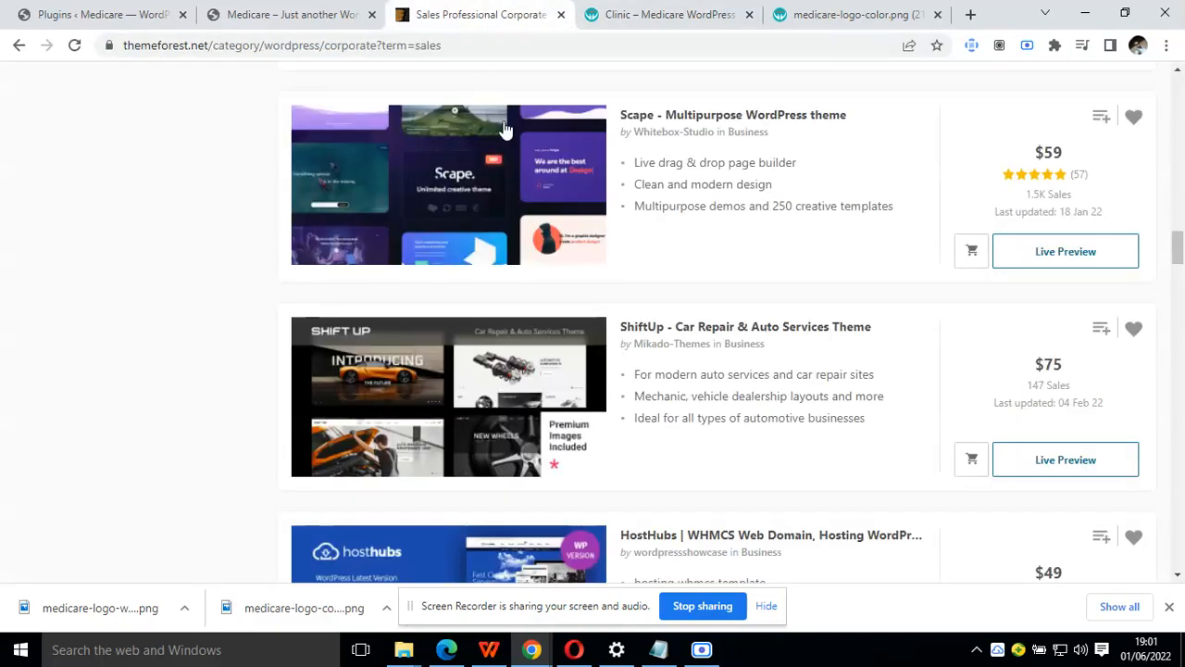
pyautogui.scroll(2, 688, 387)
pyautogui.scroll(3, 687, 391)
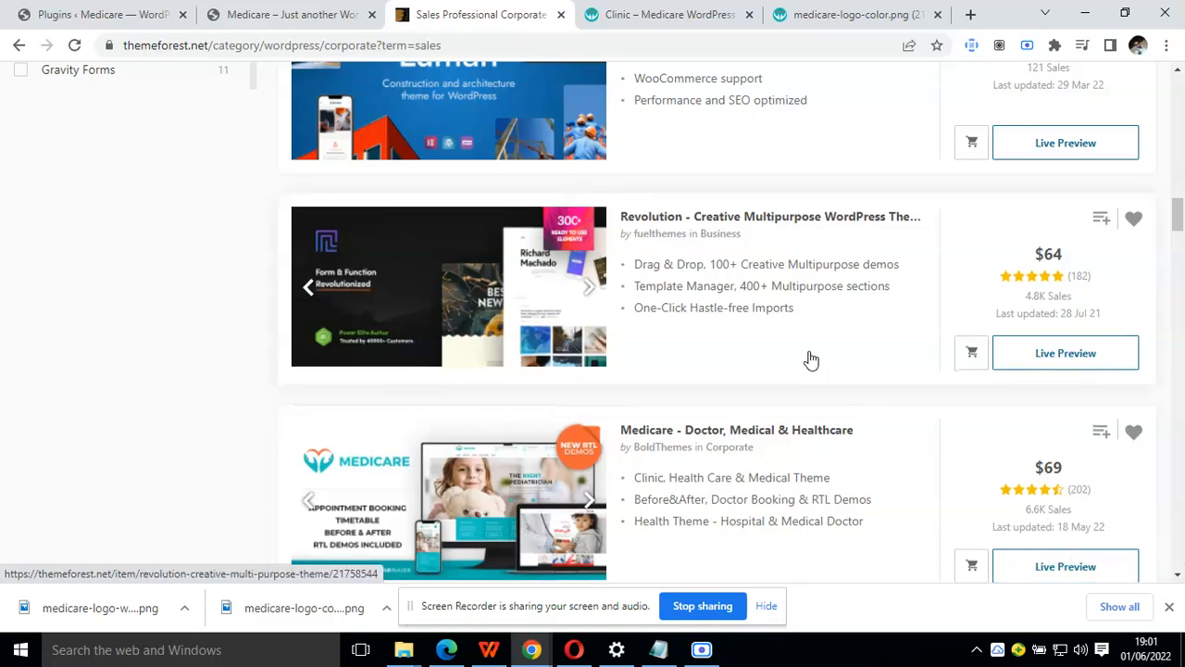
pyautogui.scroll(-4, 810, 360)
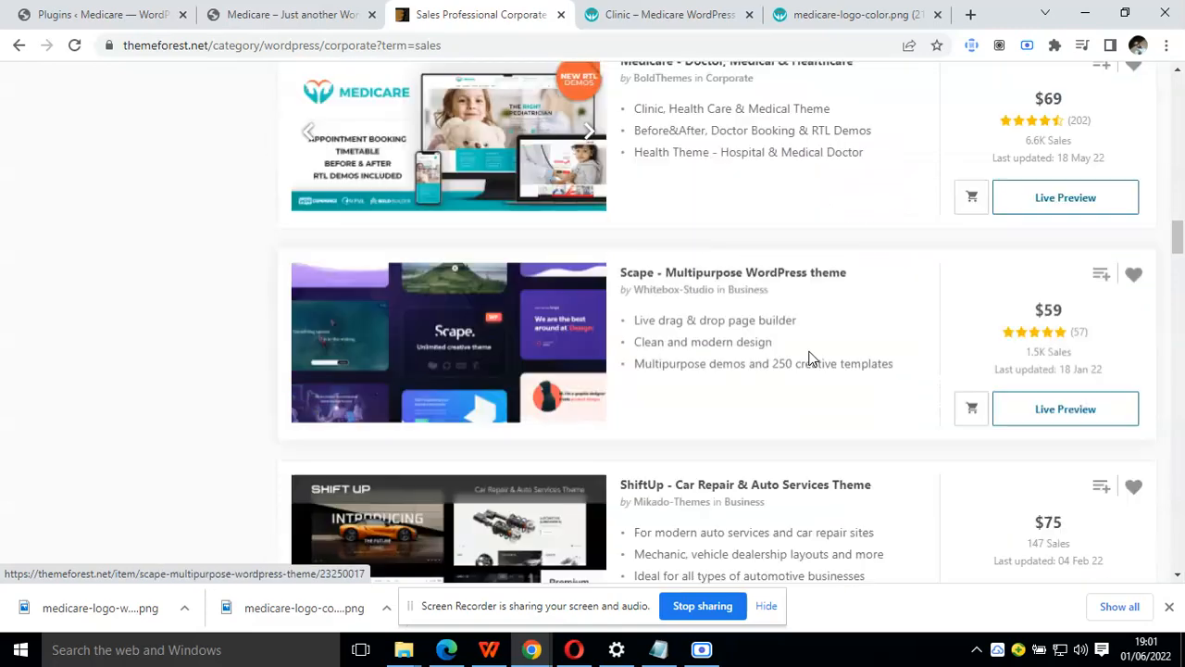
pyautogui.scroll(-3, 810, 359)
pyautogui.scroll(2, 810, 359)
pyautogui.scroll(3, 810, 359)
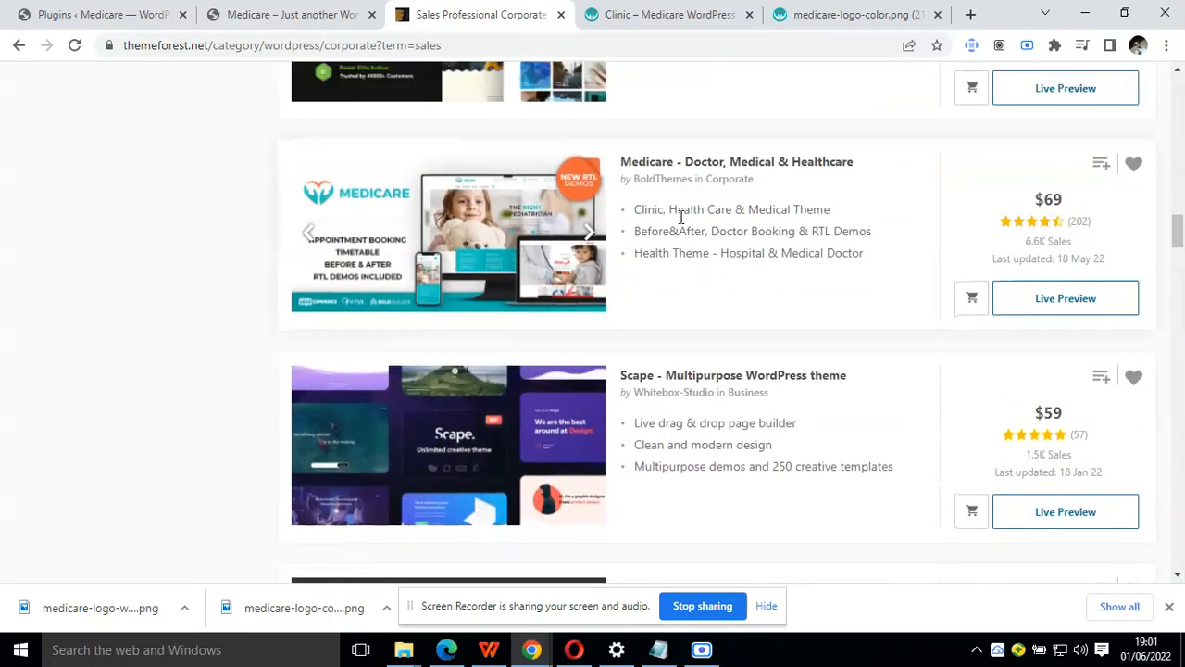
# Review the Clinic demo's header and hero slider, and reload the front page of the Medicare WordPress site for comparison
pyautogui.click(630, 9)
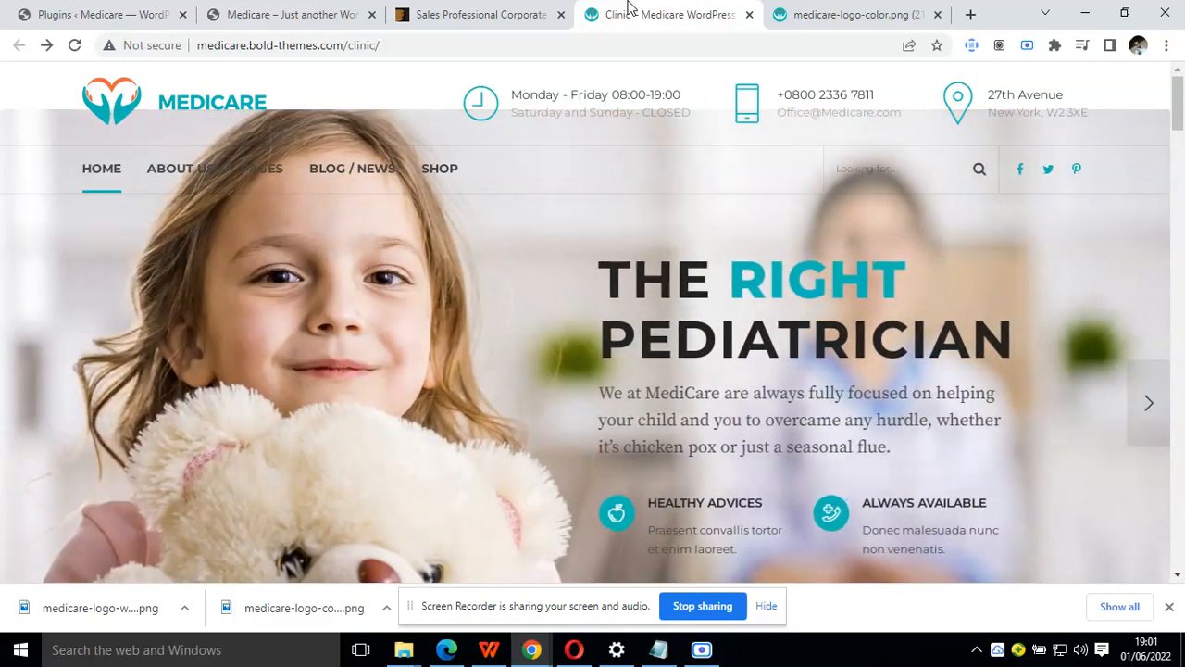
pyautogui.scroll(-5, 275, 373)
pyautogui.scroll(5, 275, 373)
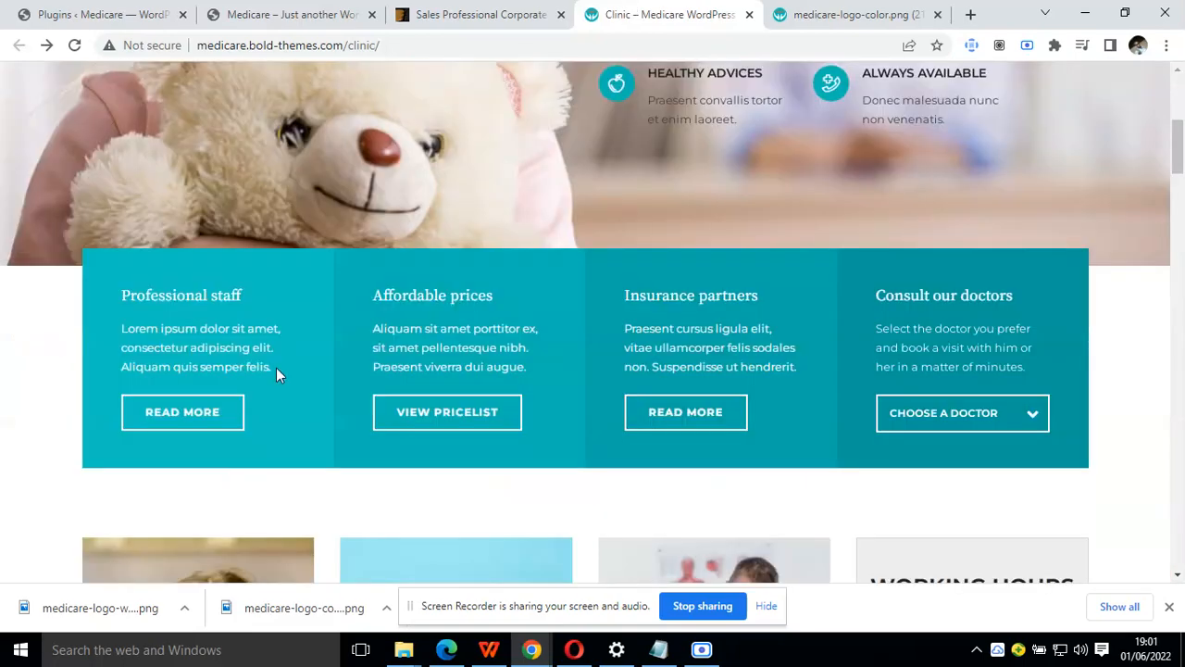
pyautogui.click(255, 14)
pyautogui.click(74, 45)
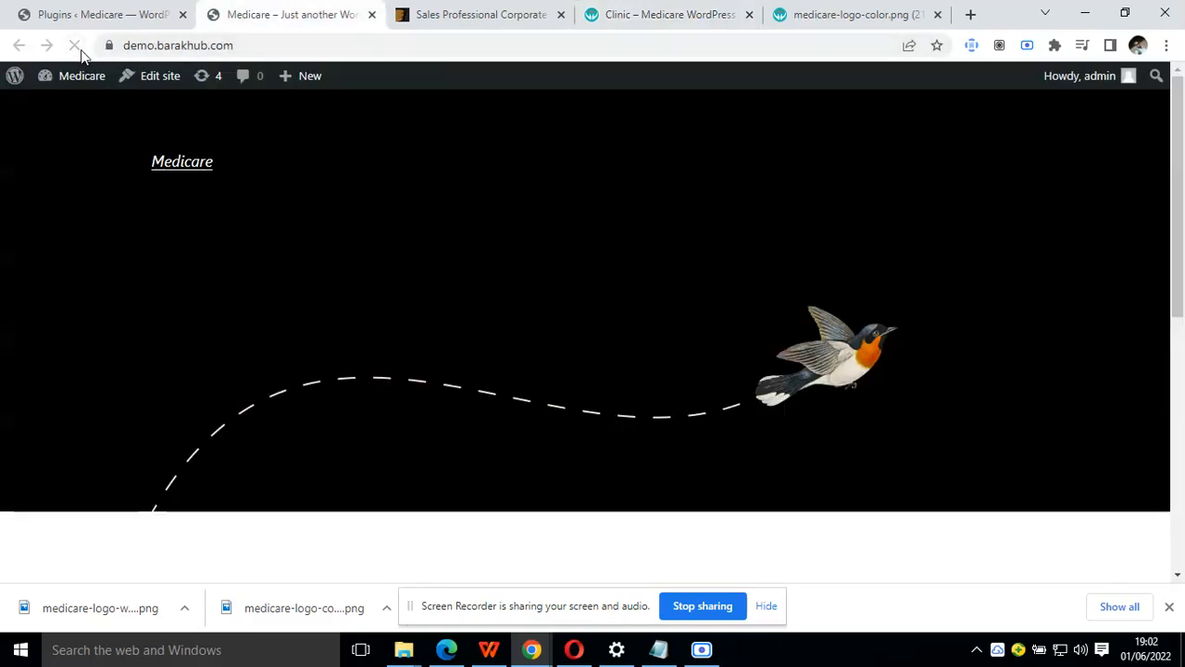
# Search the WordPress plugin directory for "elementor" and install Elementor Website Builder
pyautogui.click(104, 11)
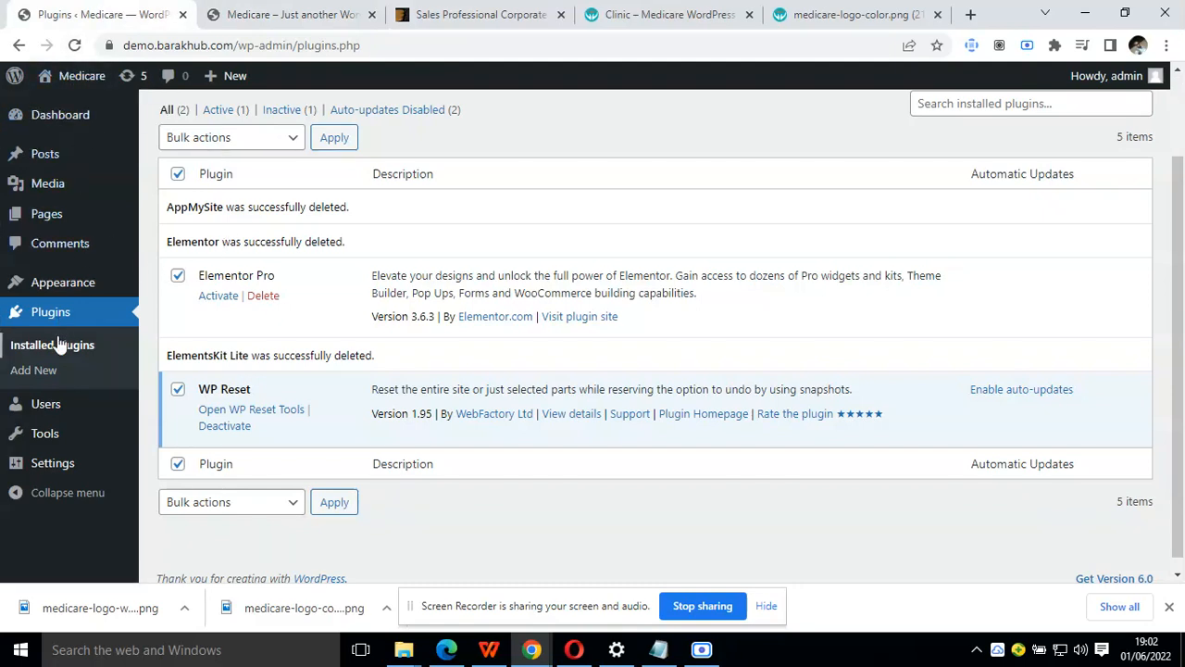
pyautogui.click(49, 375)
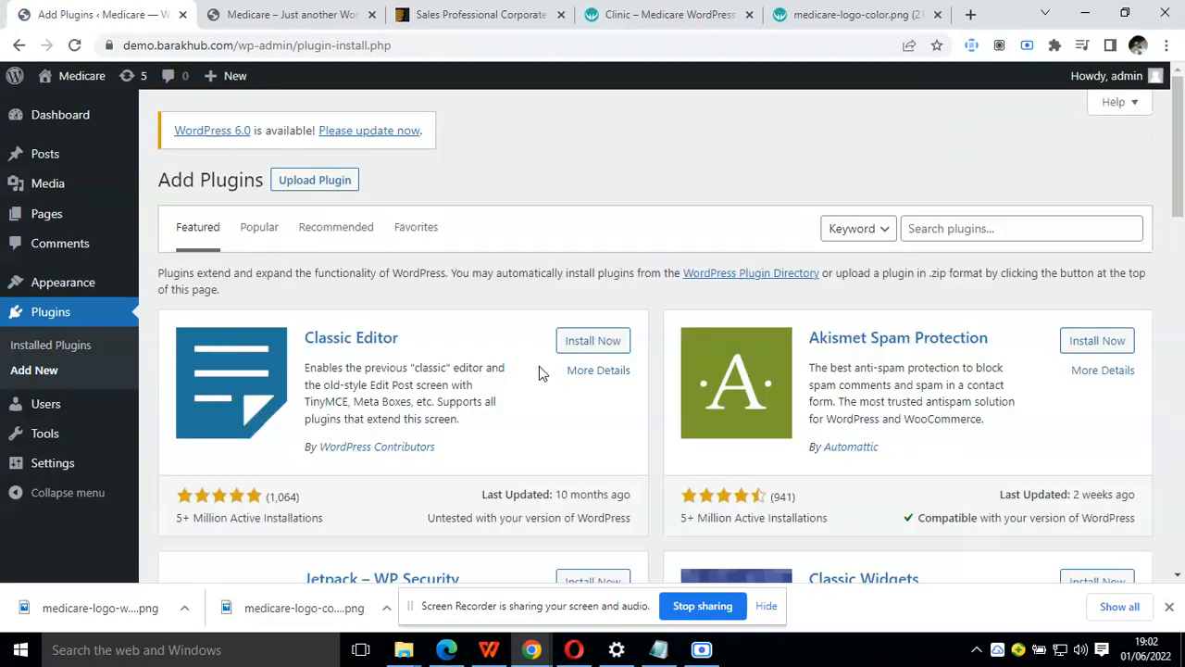
pyautogui.click(940, 228)
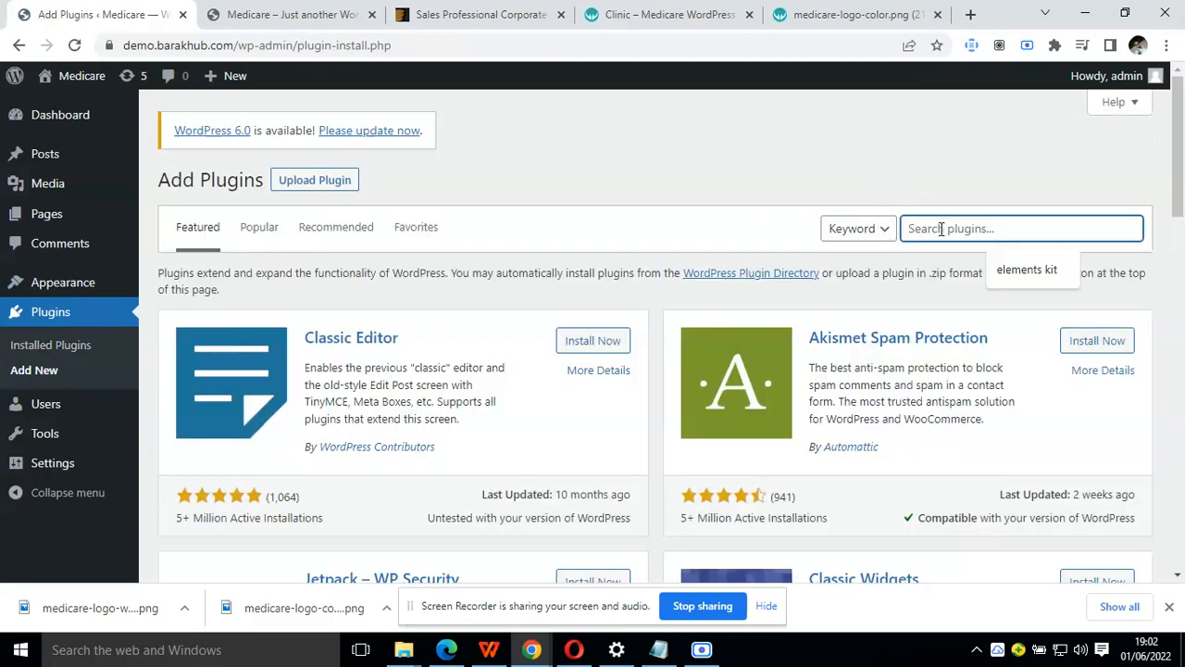
pyautogui.write('elementor')
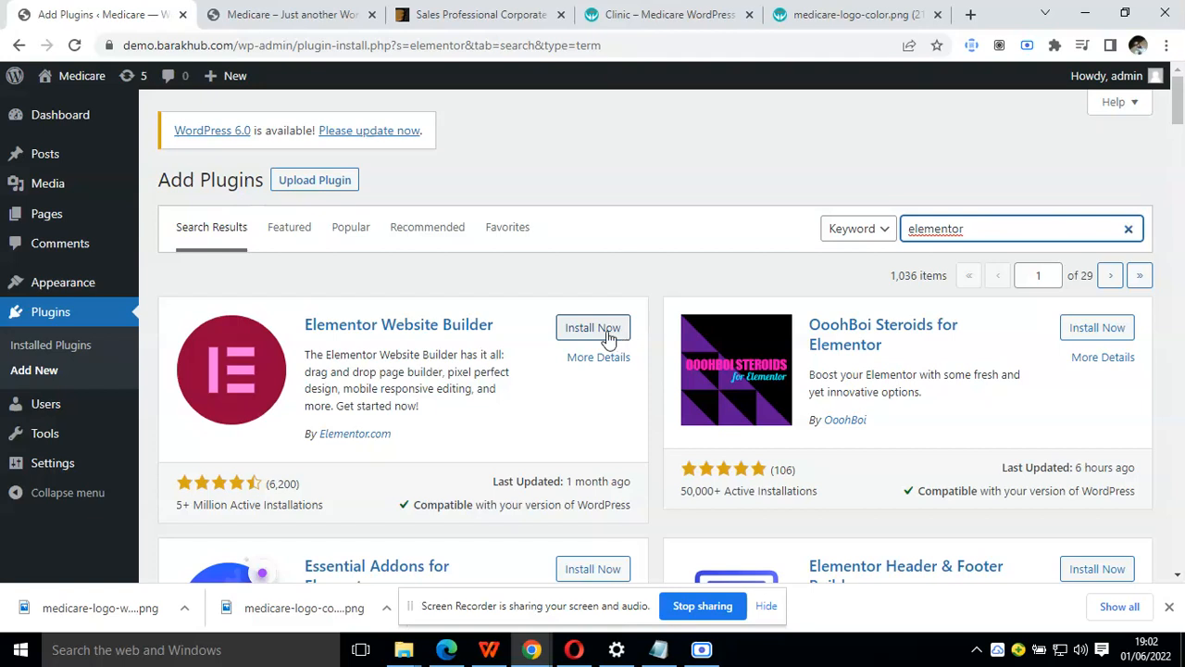
pyautogui.click(605, 333)
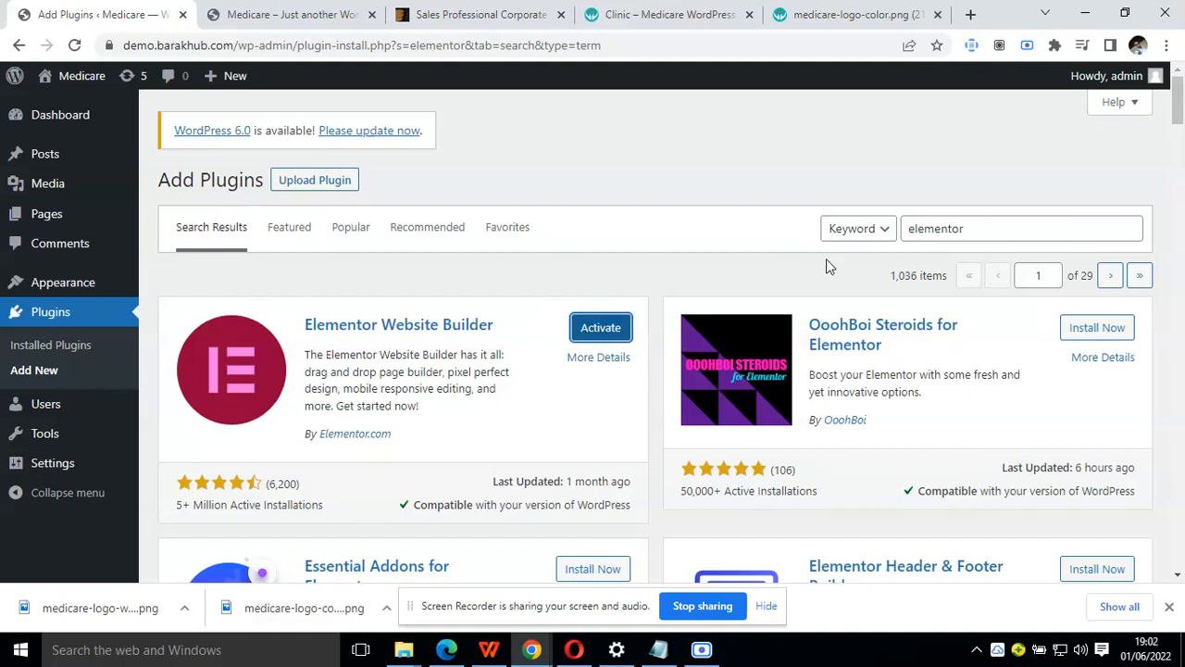
# Search the plugin directory for "elements kit" and install the ElementsKit Elementor addons plugin
pyautogui.click(966, 228)
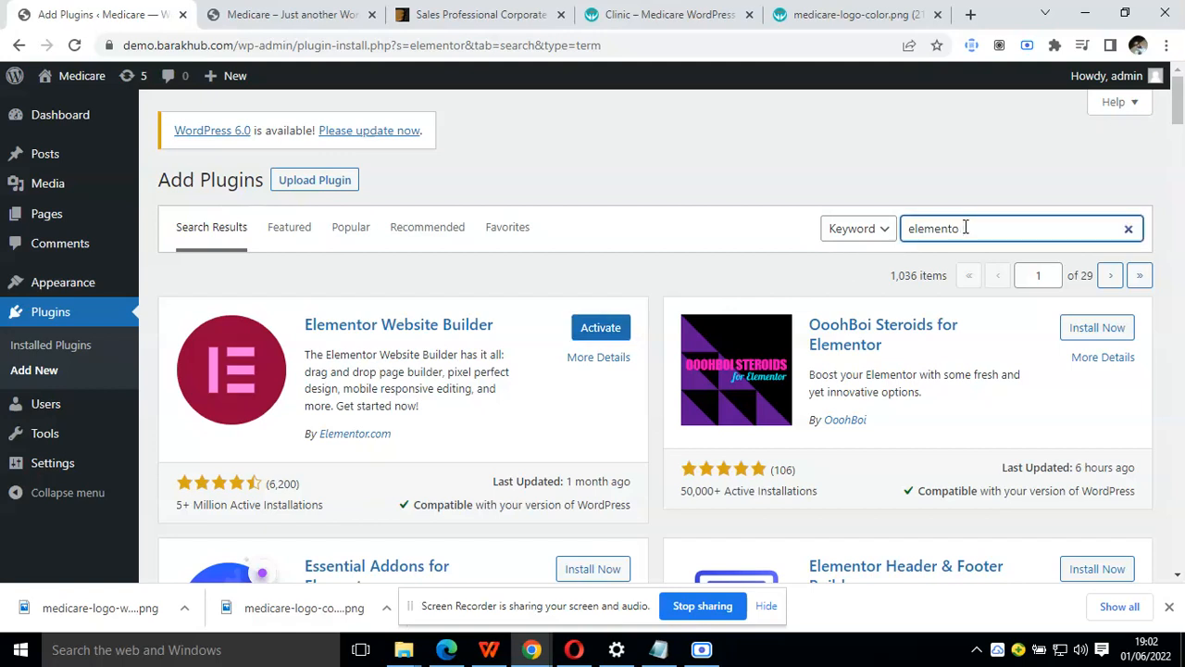
pyautogui.press('BackSpace')
pyautogui.write('s kit')
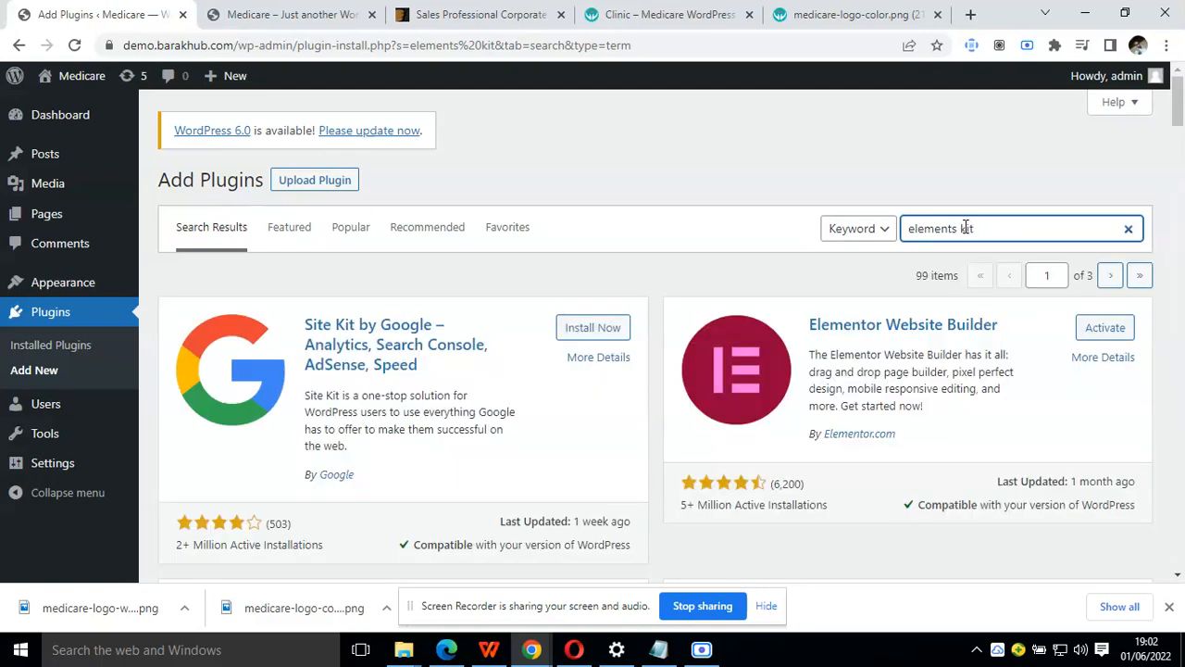
pyautogui.scroll(-2, 966, 228)
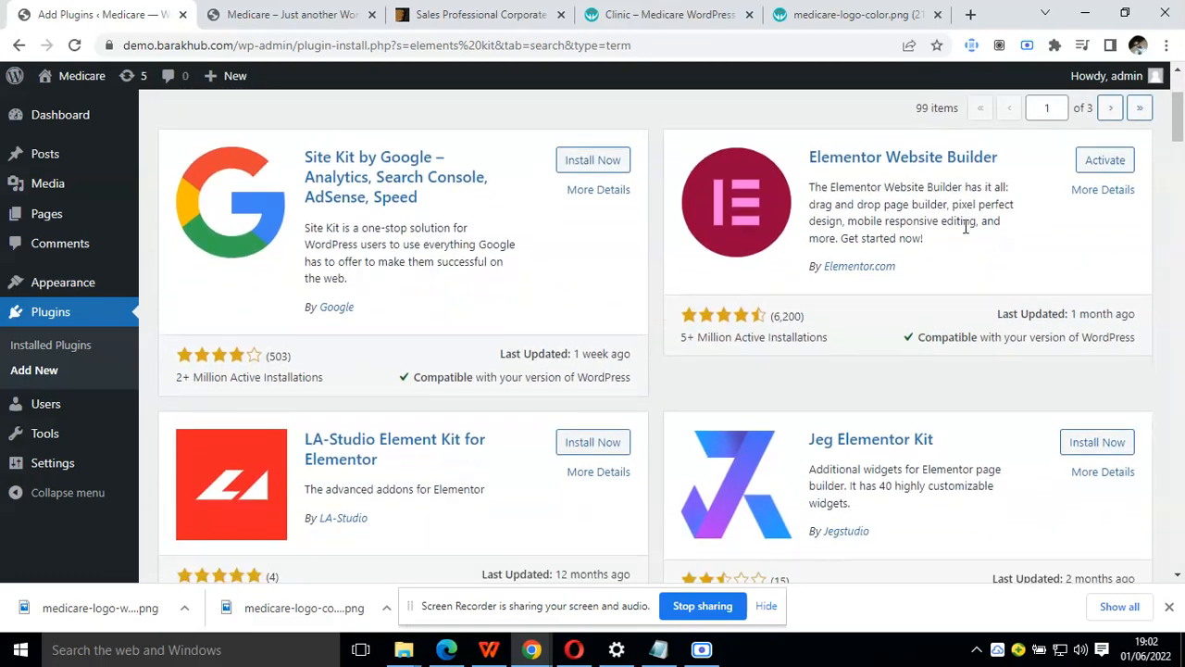
pyautogui.scroll(-4, 966, 227)
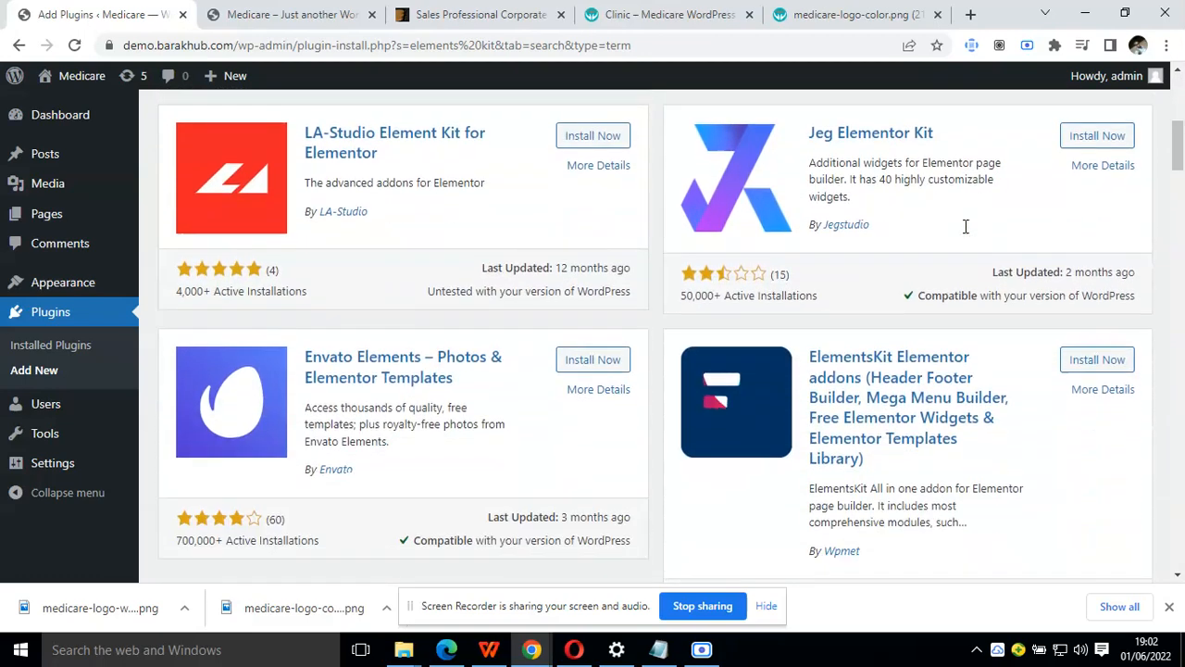
pyautogui.click(1074, 349)
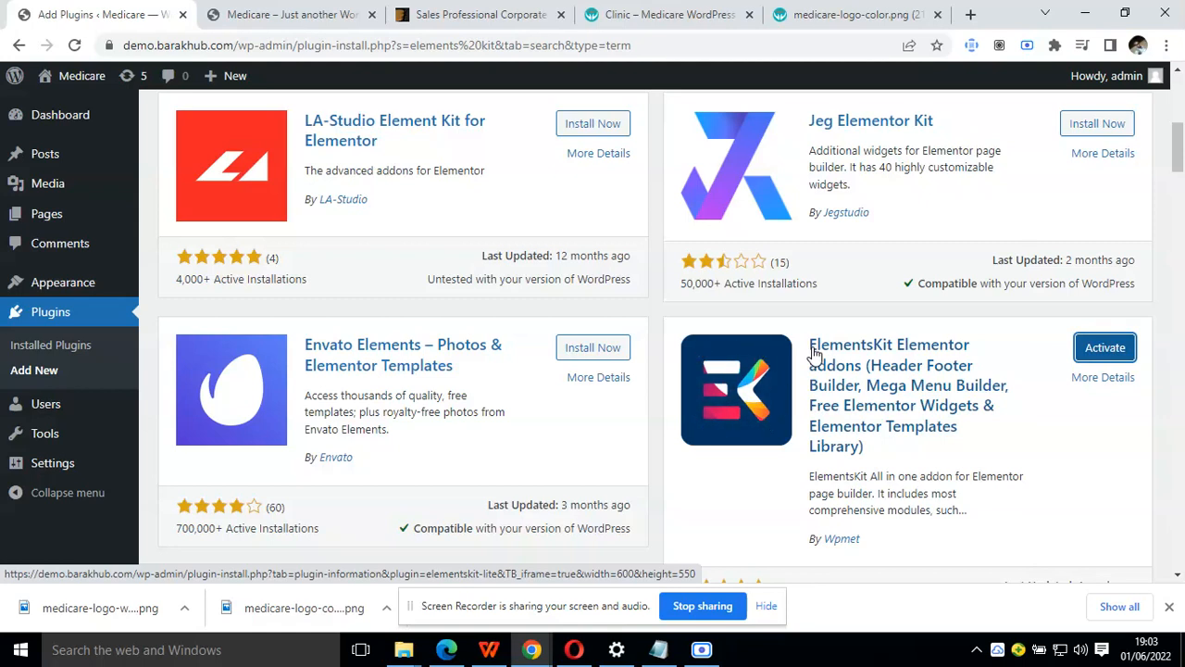
pyautogui.scroll(-1, 813, 352)
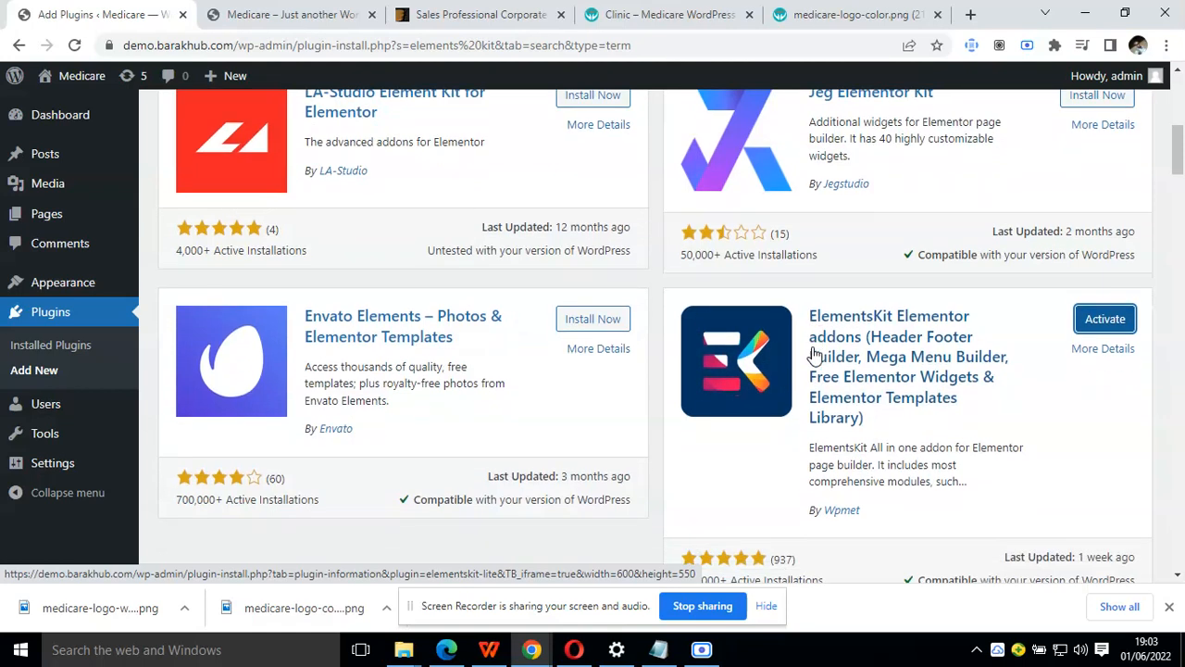
# Activate all installed plugins together with a bulk action, including Elementor, Elementor Pro and ElementsKit Lite
pyautogui.click(60, 346)
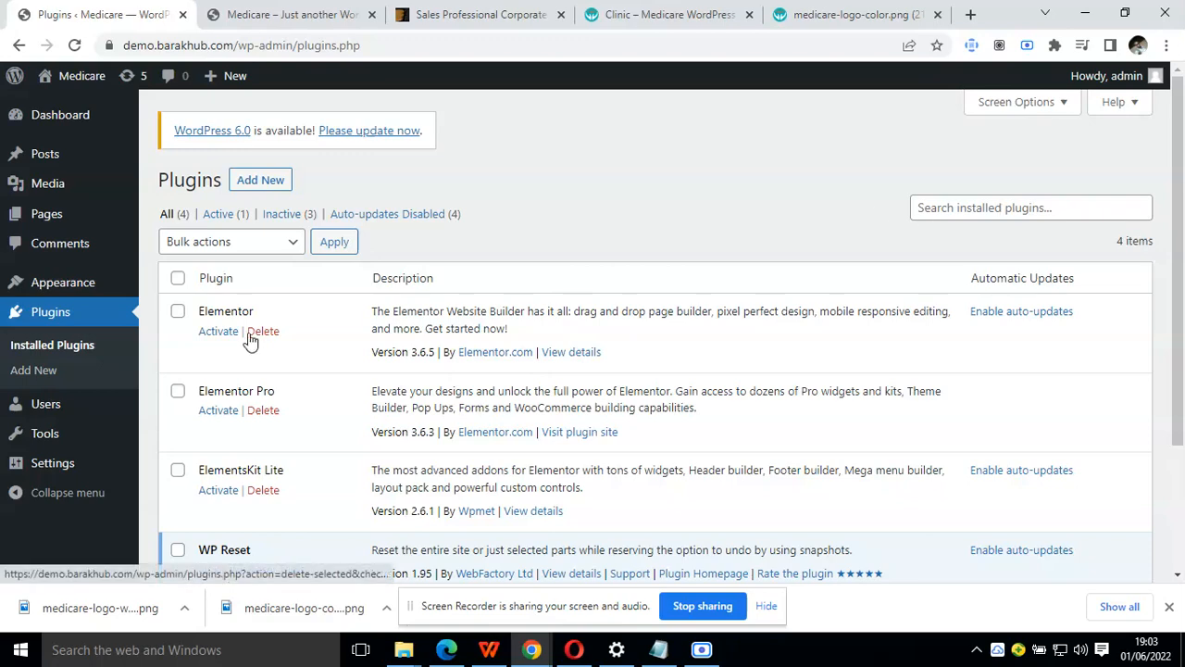
pyautogui.click(178, 280)
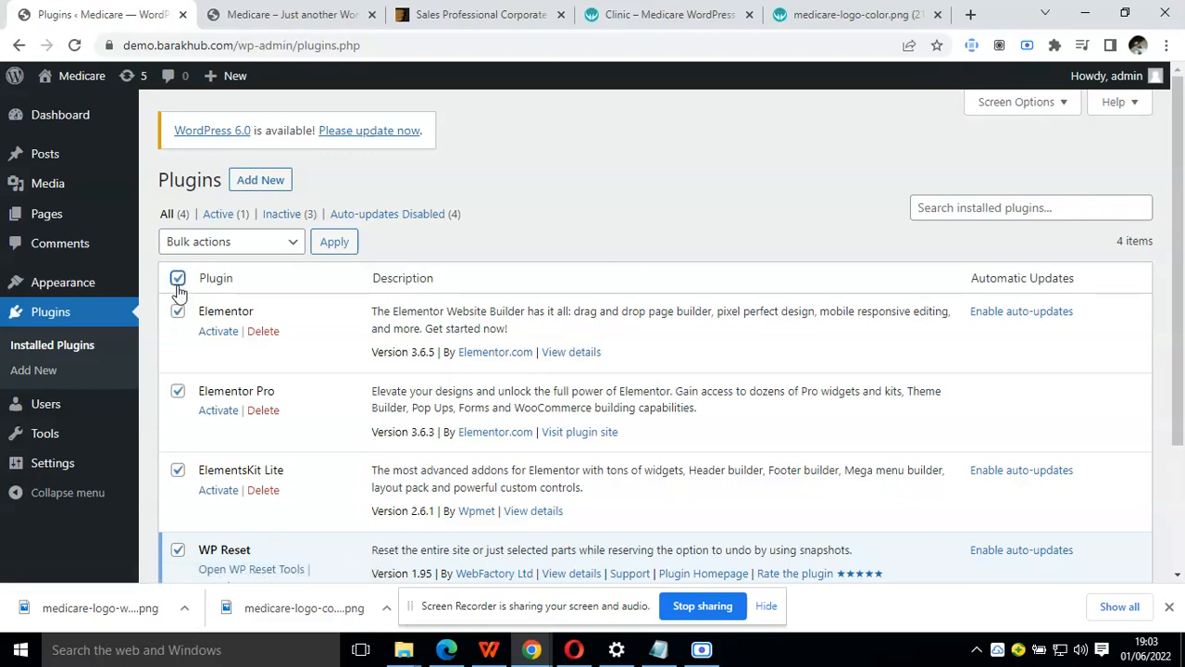
pyautogui.scroll(-2, 252, 443)
pyautogui.click(231, 489)
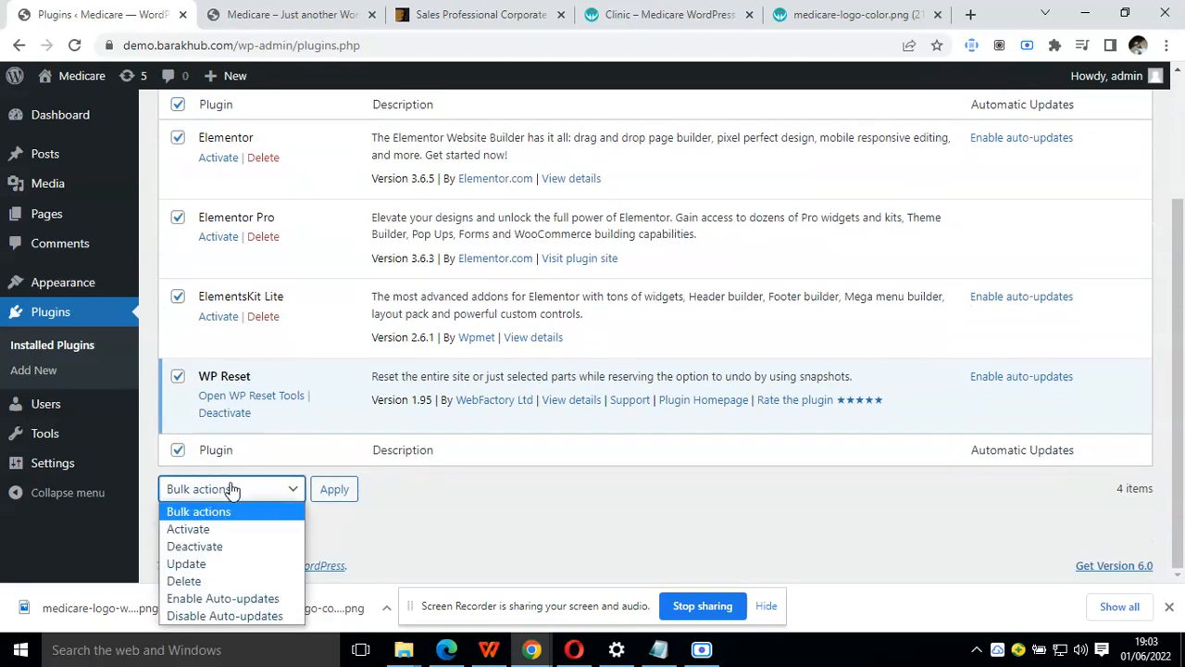
pyautogui.click(240, 528)
pyautogui.click(337, 491)
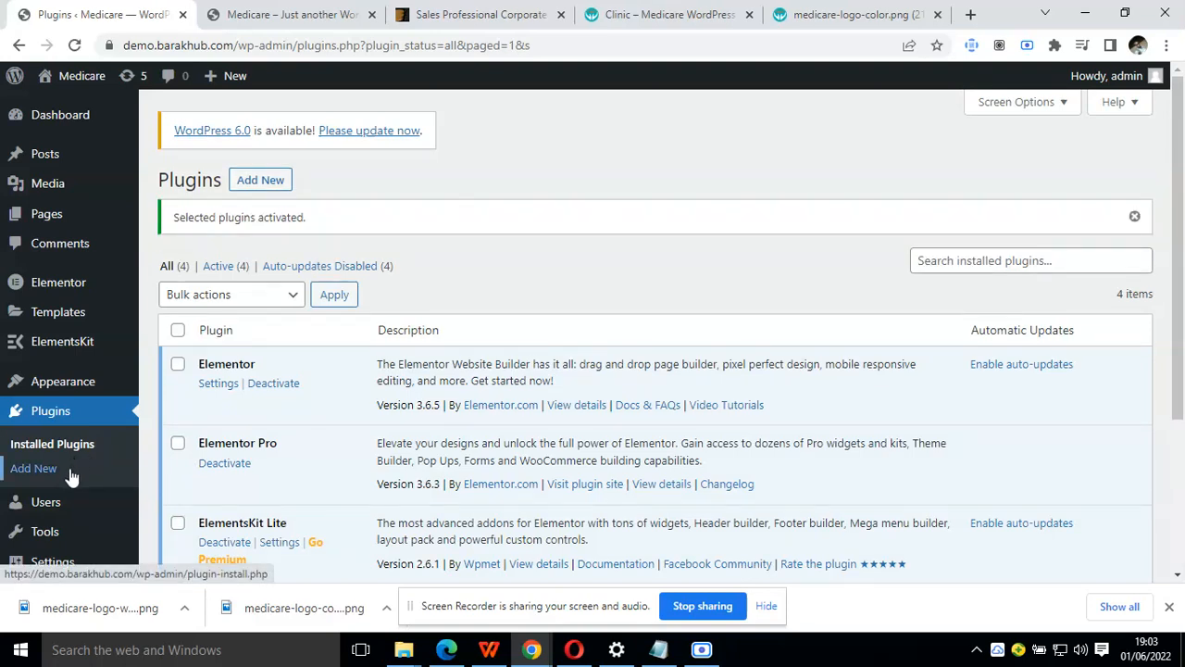
# Search the plugin directory for "photos"
pyautogui.click(70, 470)
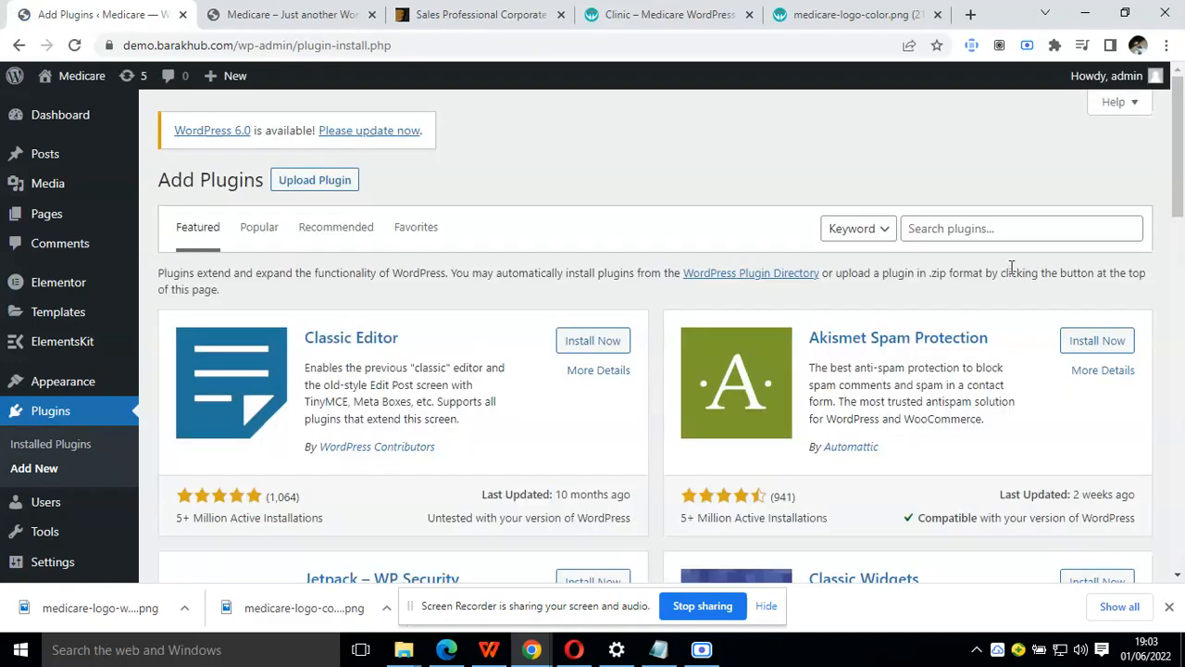
pyautogui.click(1037, 239)
pyautogui.write('photos')
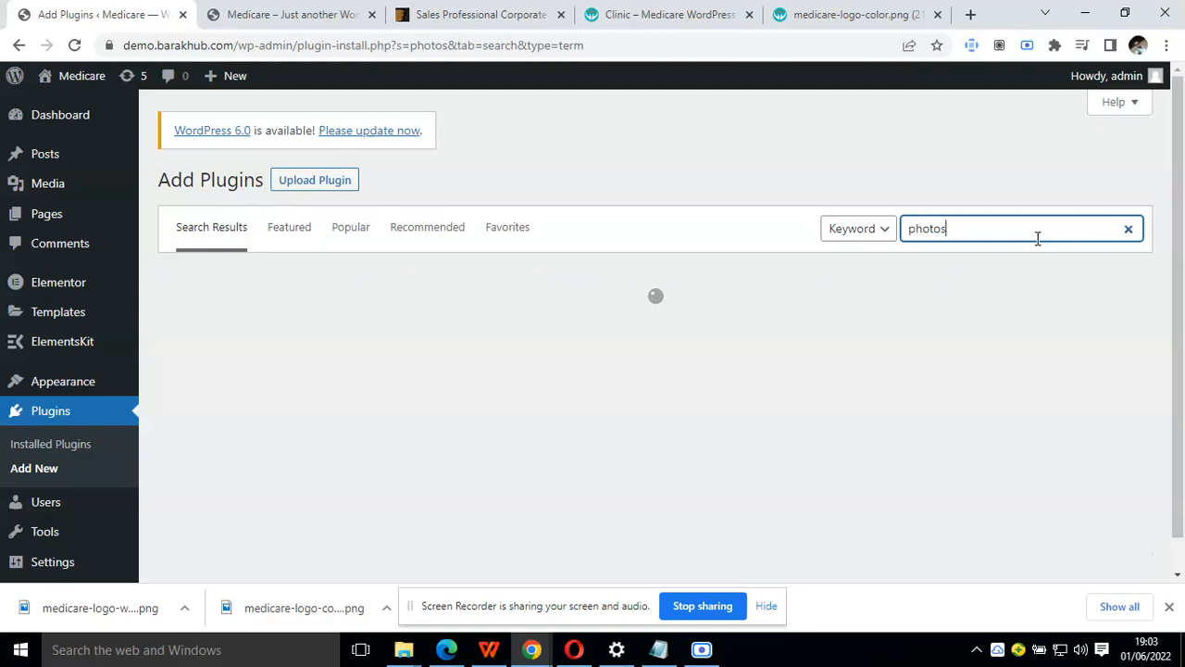
# Examine the medicare-logo-color.png image, and the logos in the Clinic demo's header and footer
pyautogui.click(849, 14)
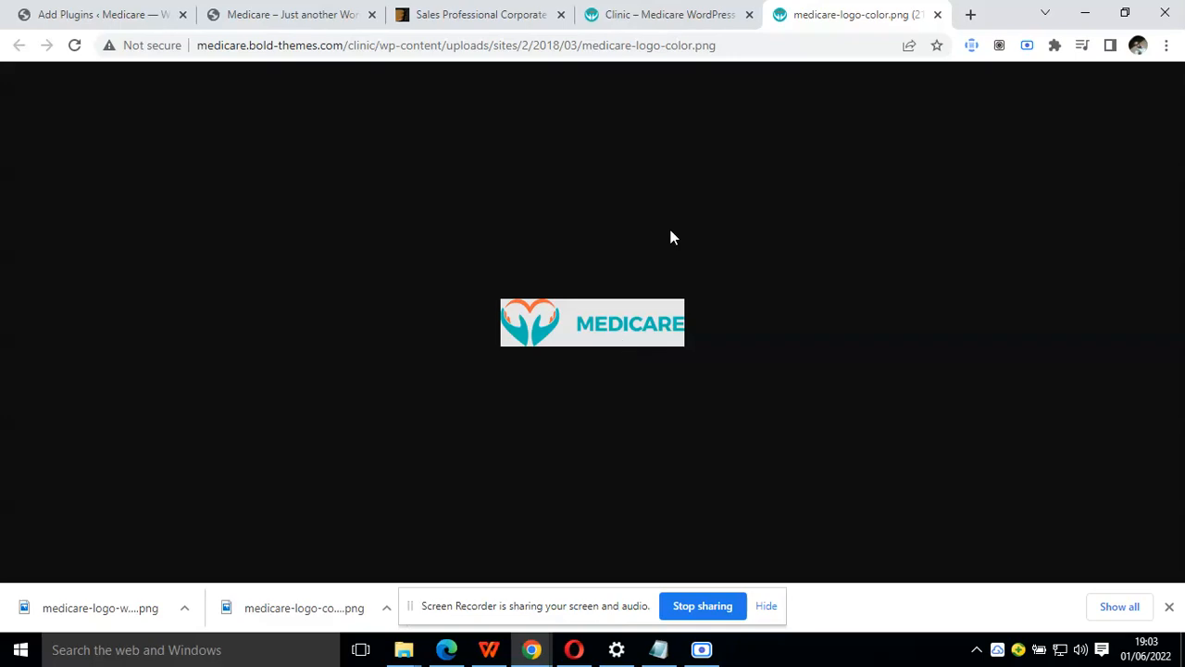
pyautogui.click(683, 13)
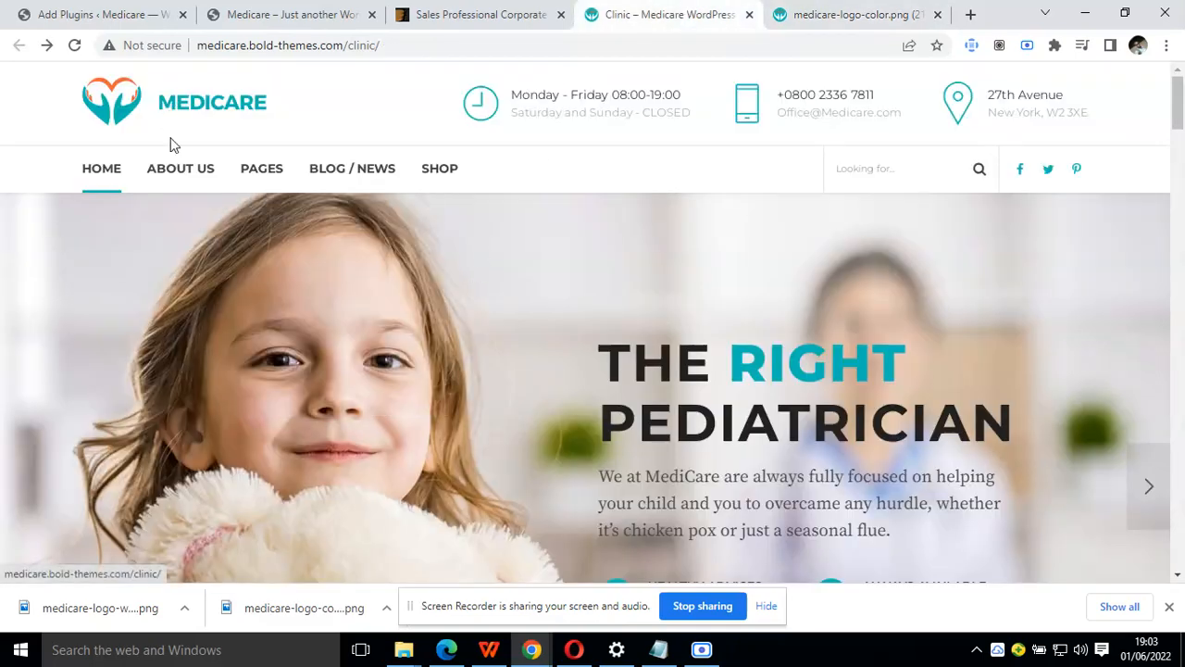
pyautogui.scroll(-20, 165, 306)
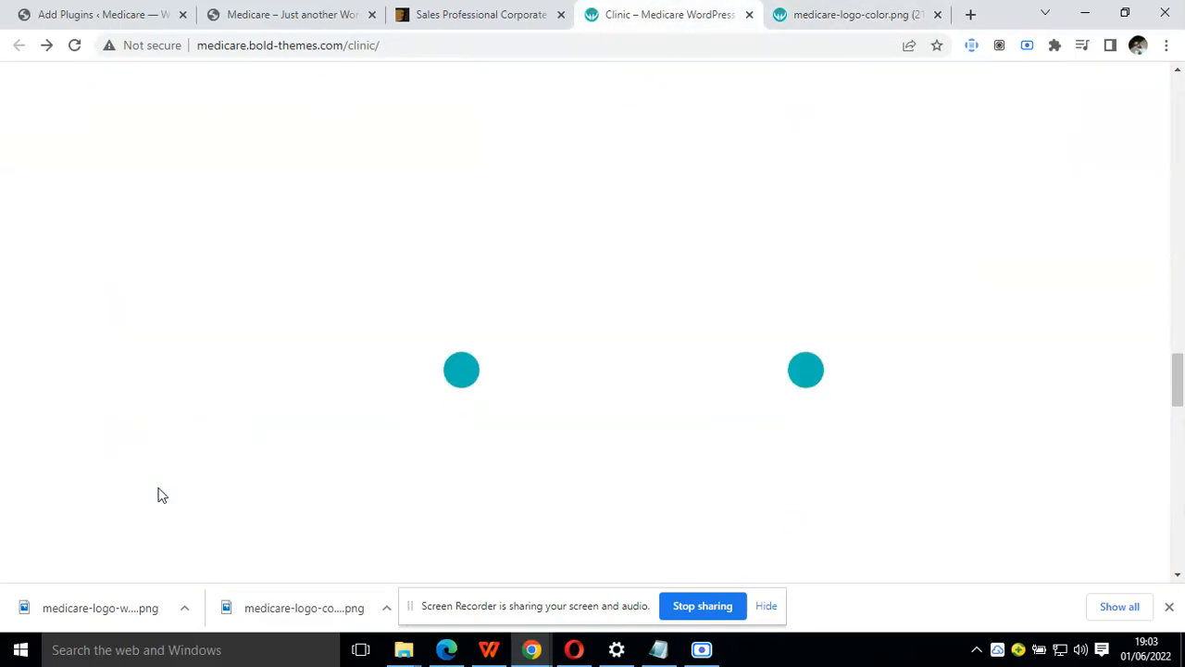
pyautogui.scroll(-15, 160, 463)
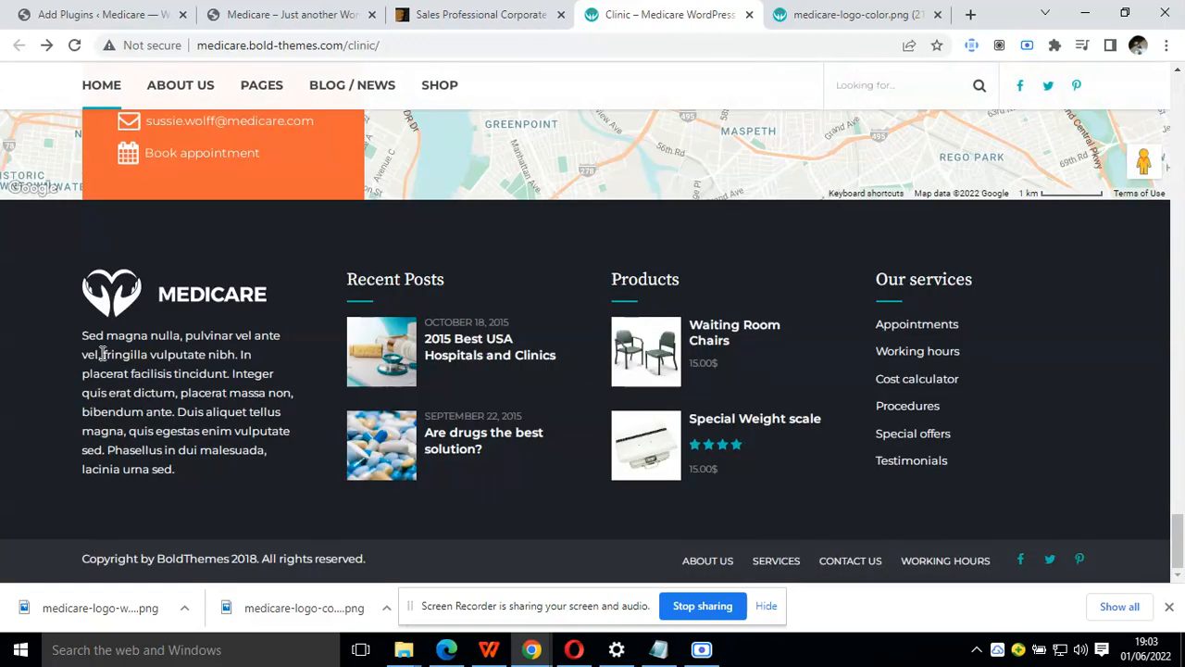
# Examine the Clinic demo's pediatrician hero image and its services section, and view the color logo image again
pyautogui.scroll(20, 256, 299)
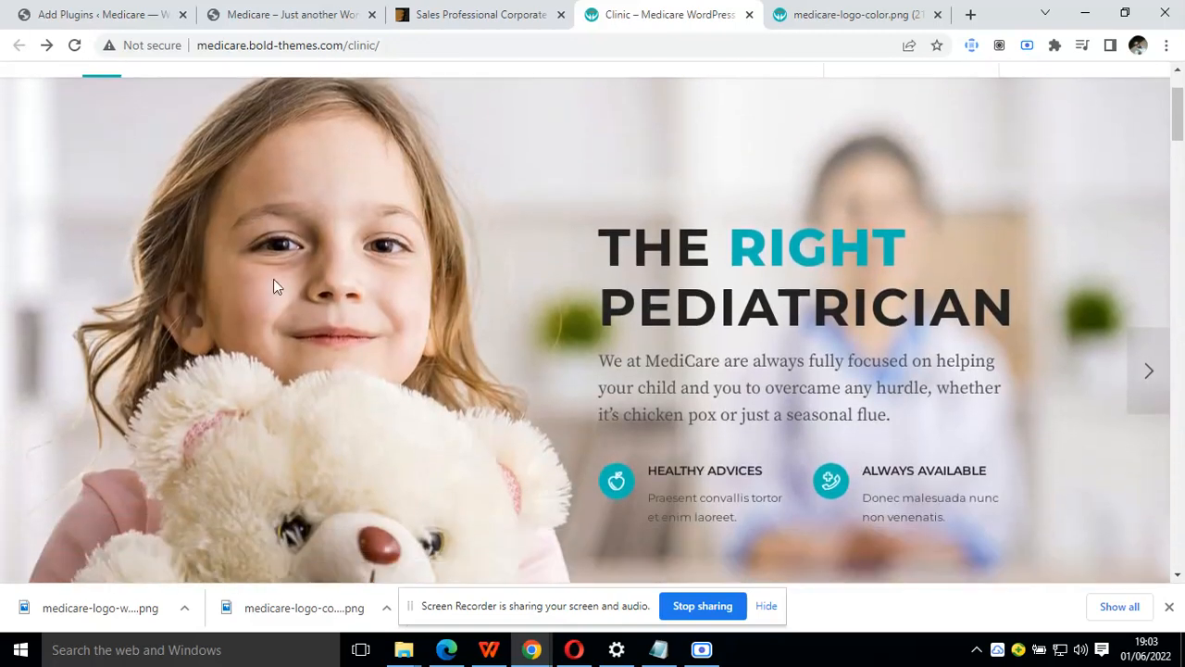
pyautogui.rightClick(329, 241)
pyautogui.rightClick(229, 250)
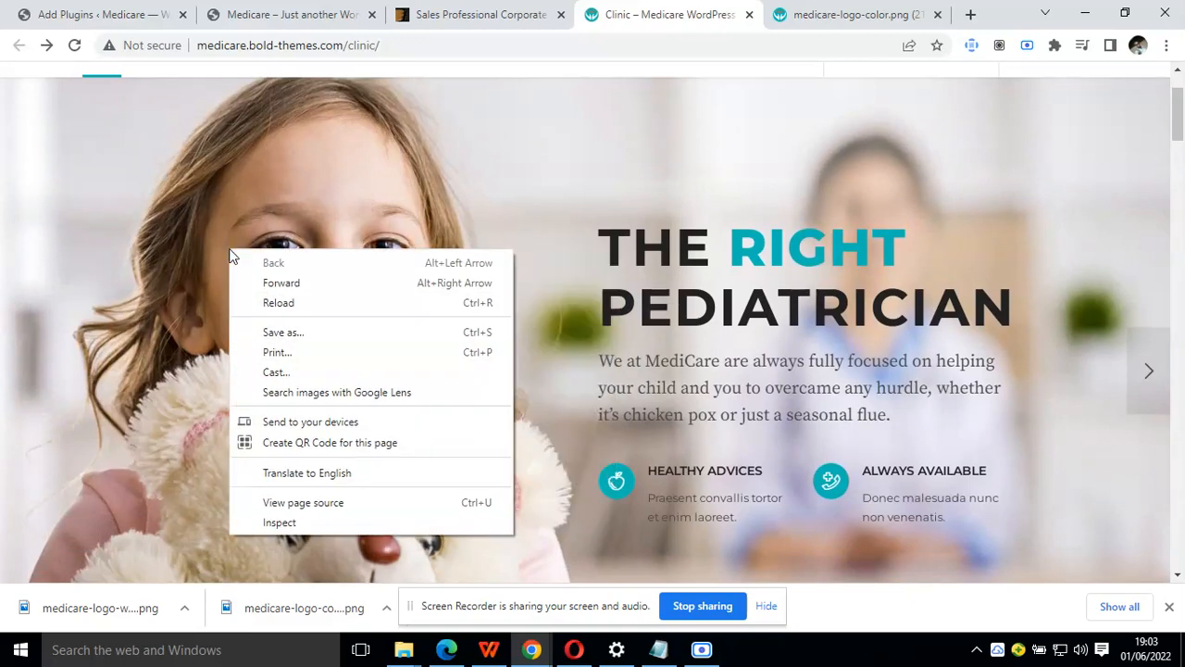
pyautogui.click(234, 248)
pyautogui.scroll(-8, 241, 248)
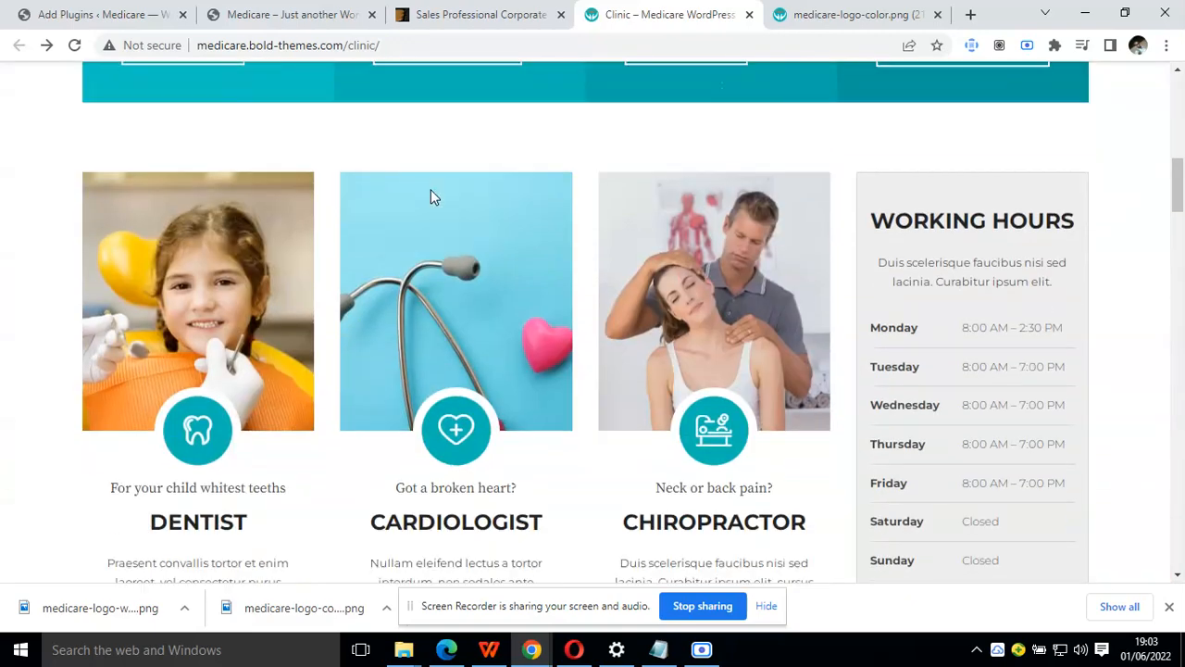
pyautogui.click(895, 7)
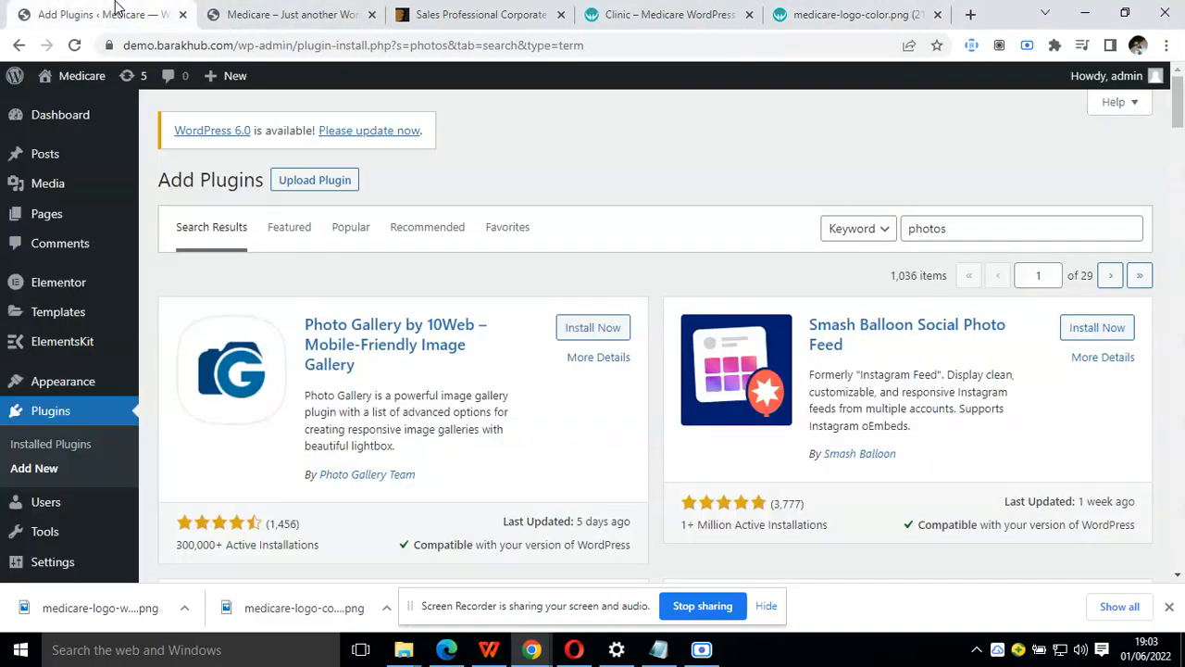
# Search the WordPress plugin directory for "pixabay"
pyautogui.click(115, 11)
pyautogui.doubleClick(948, 228)
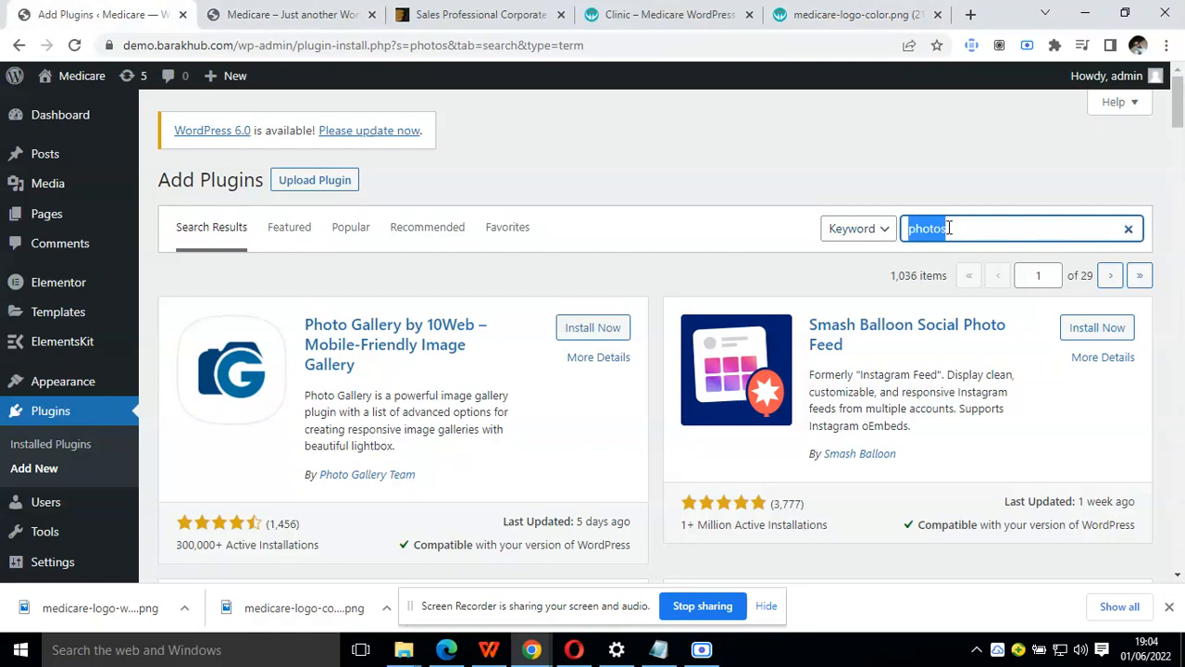
pyautogui.write('pixabay')
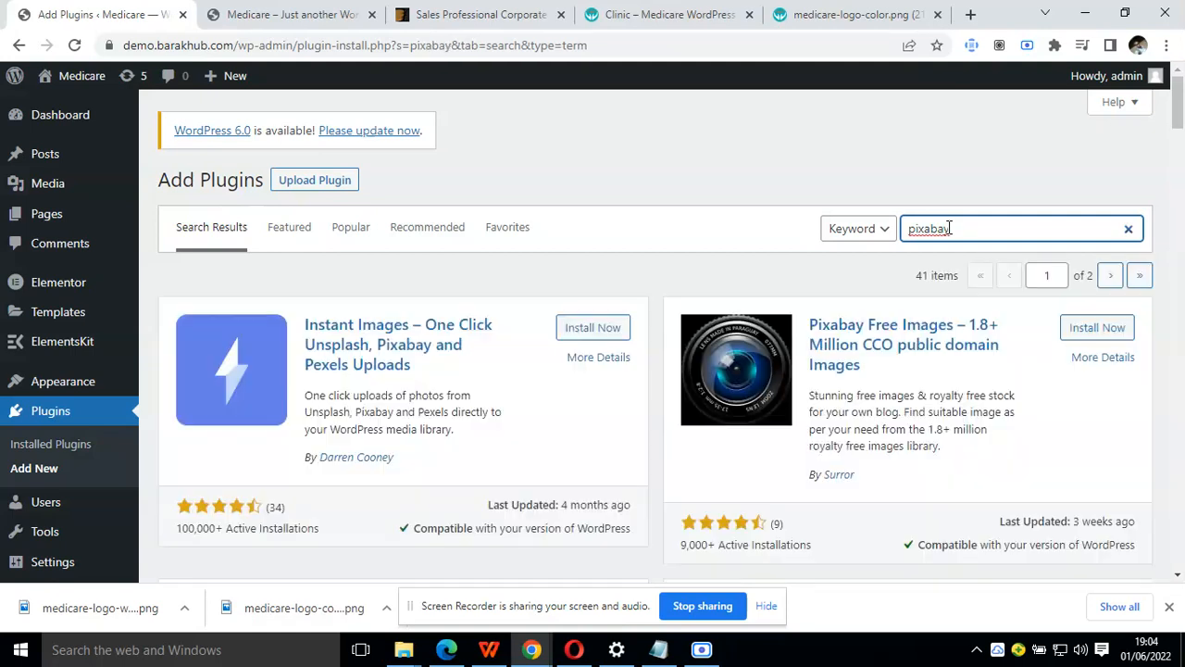
# Install and activate the "Pixabay Free Images – 1.8+ Million CCO public domain Images" plugin
pyautogui.scroll(-1, 926, 278)
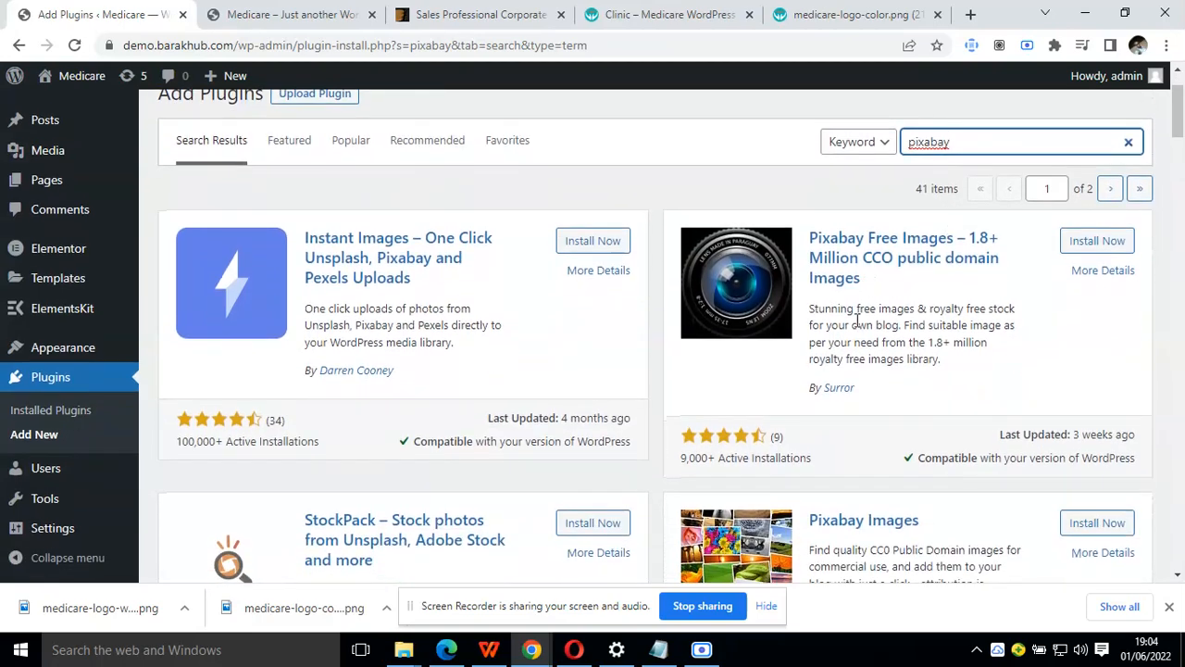
pyautogui.scroll(-2, 856, 319)
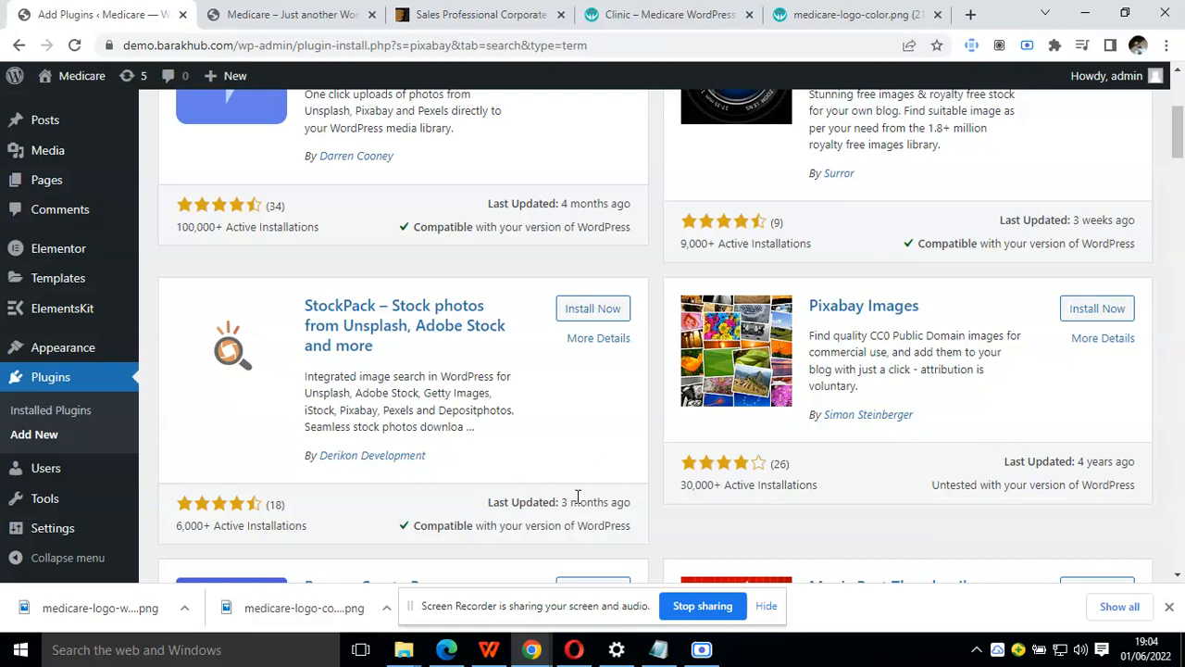
pyautogui.scroll(-4, 375, 345)
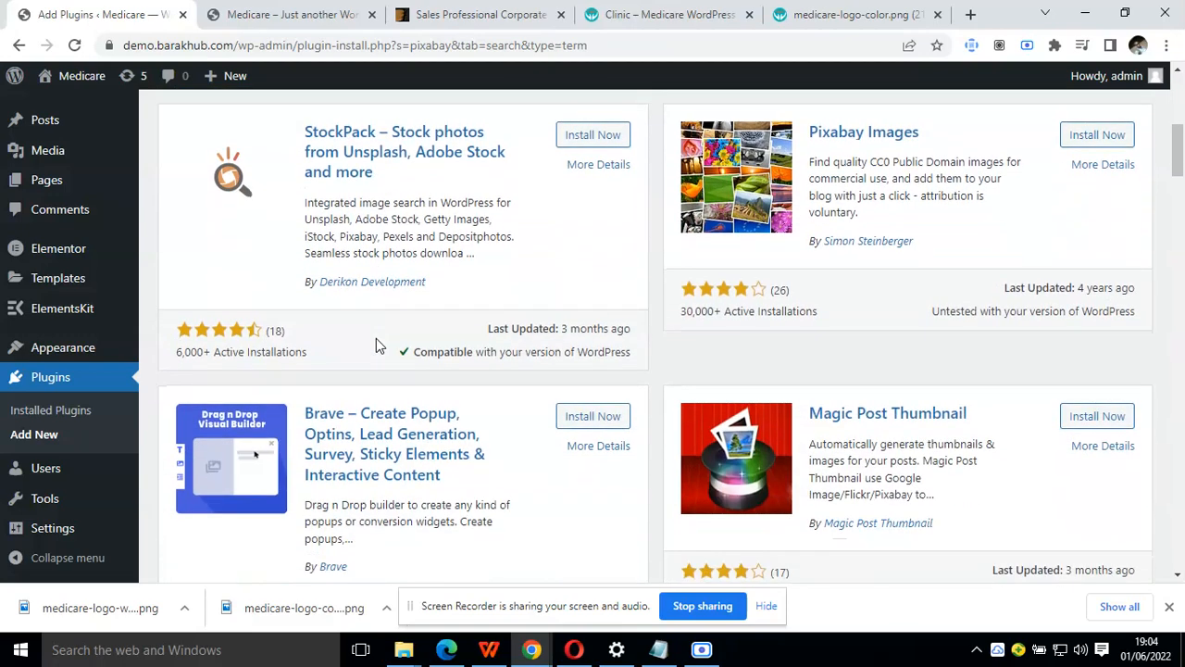
pyautogui.scroll(3, 375, 345)
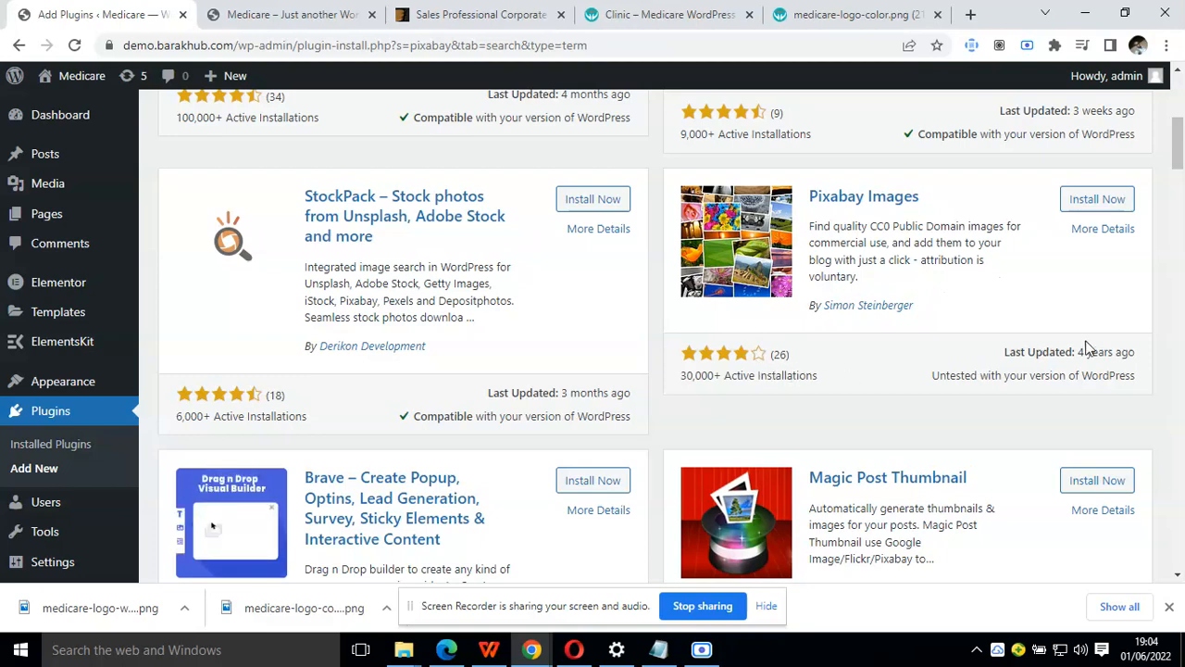
pyautogui.scroll(2, 1037, 378)
pyautogui.scroll(1, 1037, 380)
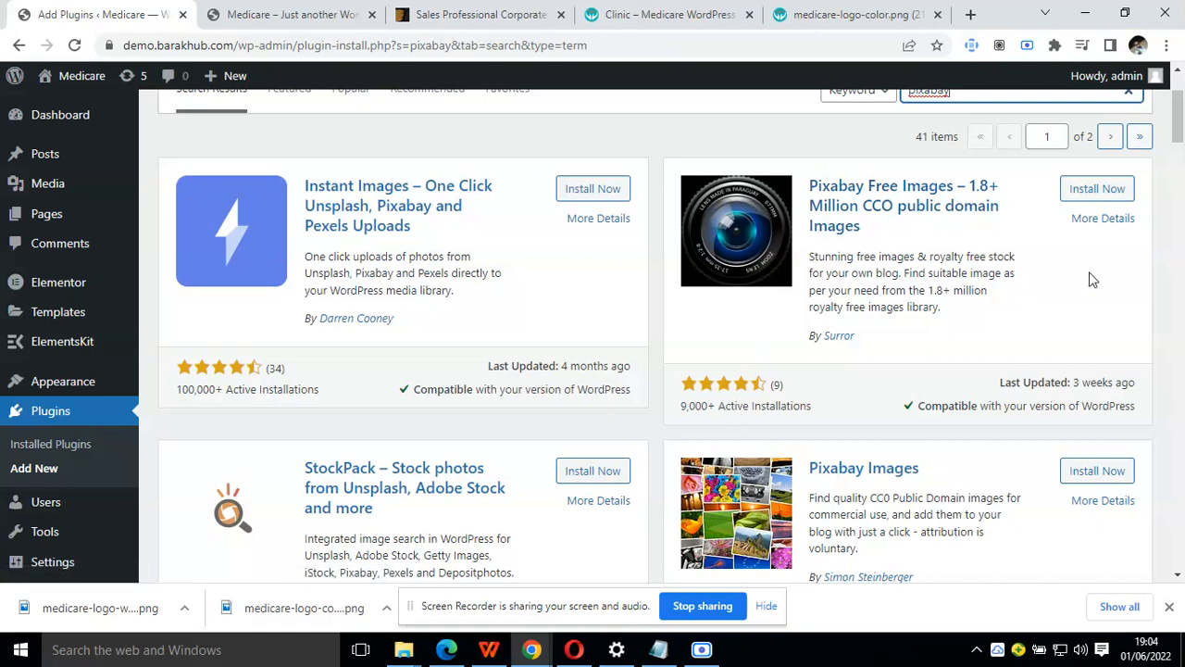
pyautogui.click(1077, 198)
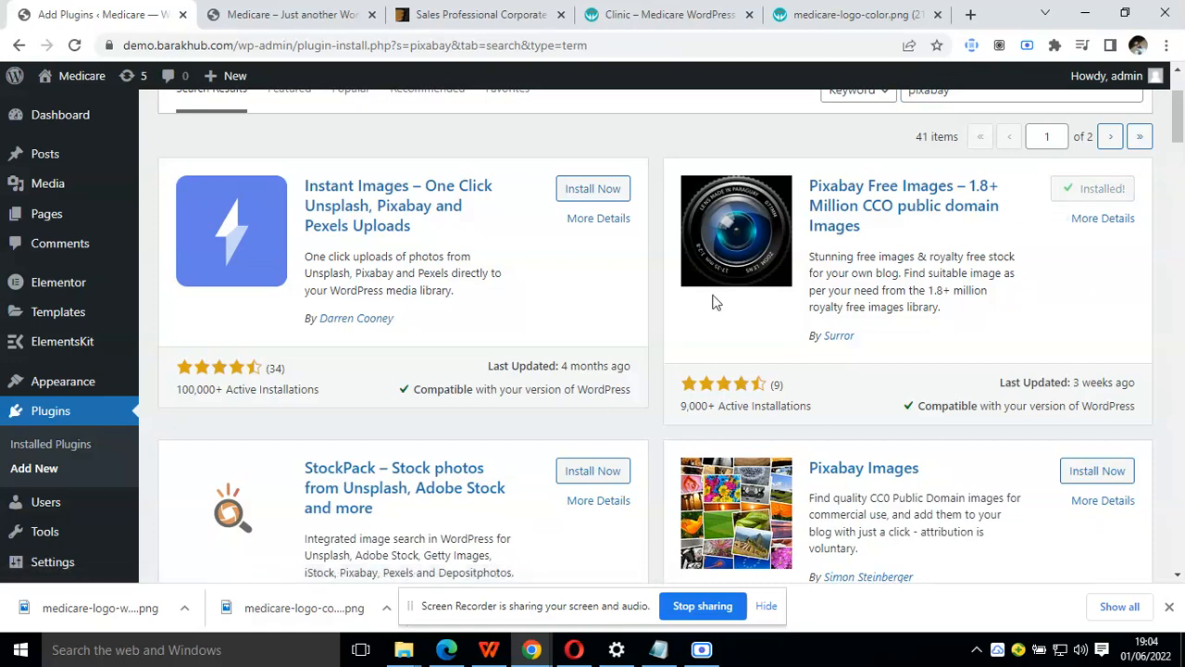
pyautogui.click(1103, 190)
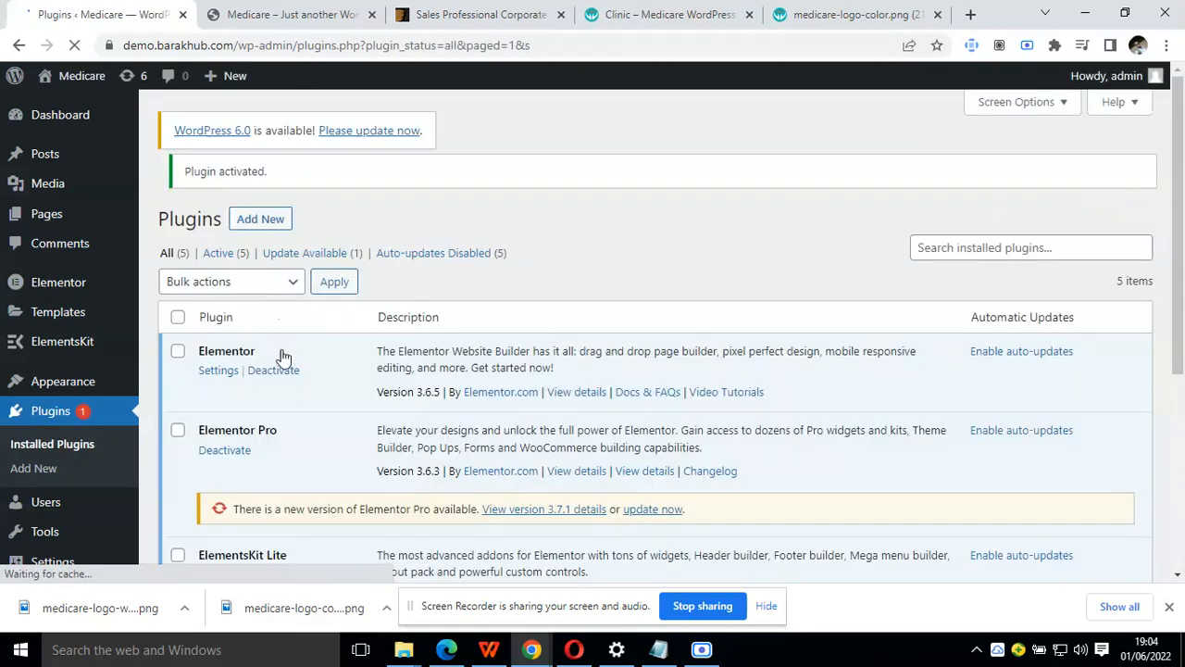
# Try to update the Elementor Pro plugin to version 3.7.1
pyautogui.scroll(-1, 305, 431)
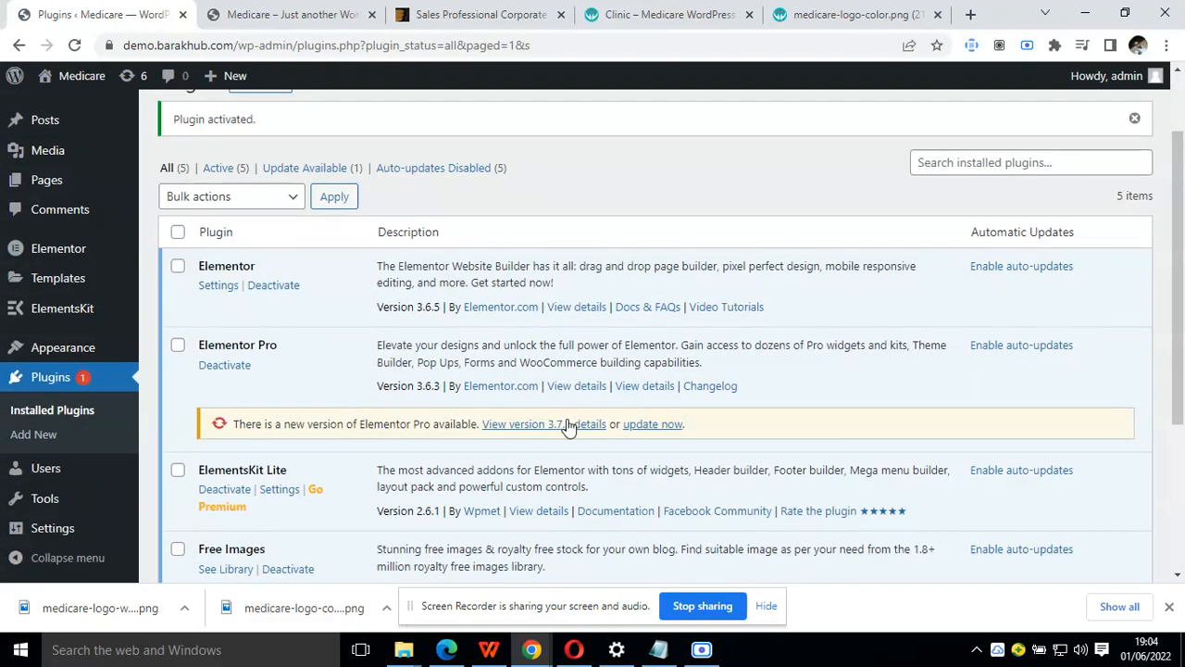
pyautogui.click(635, 431)
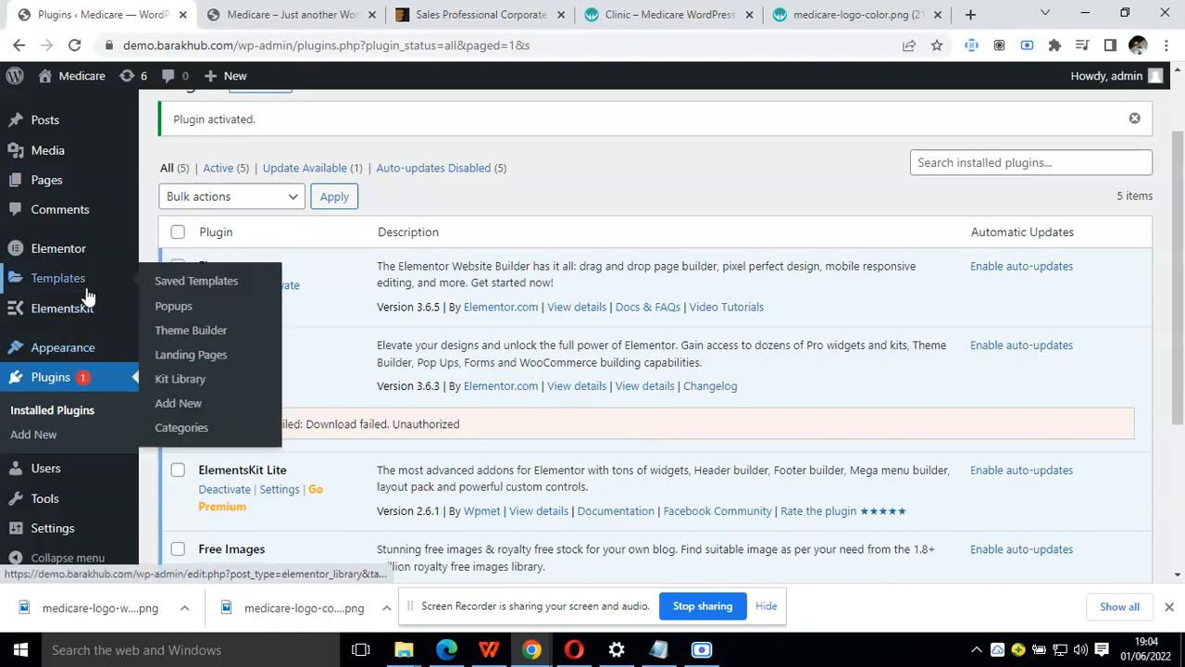
# Open the site's Reading settings and review the available options
pyautogui.moveTo(91, 255)
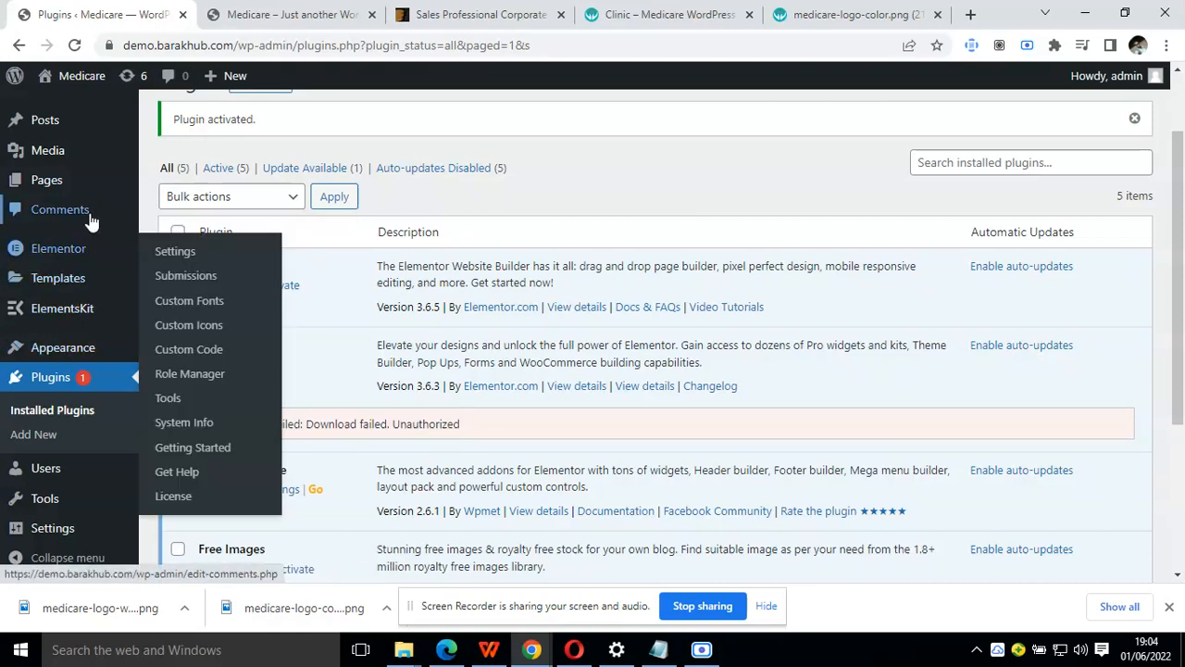
pyautogui.moveTo(98, 328)
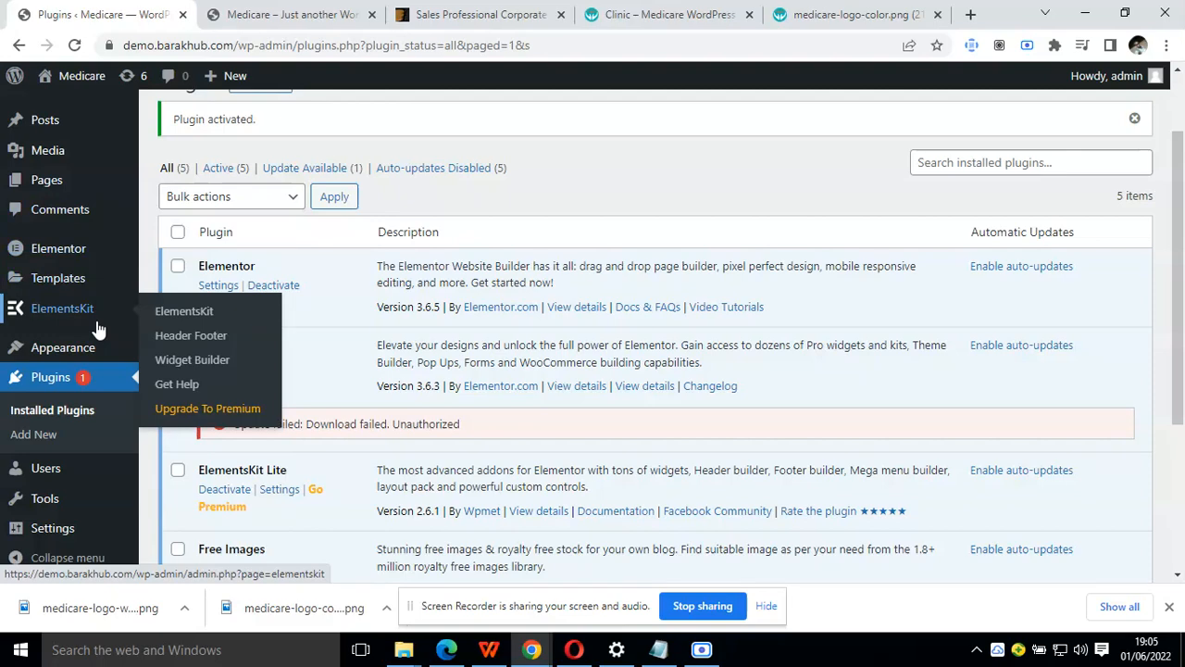
pyautogui.scroll(-3, 79, 465)
pyautogui.moveTo(69, 506)
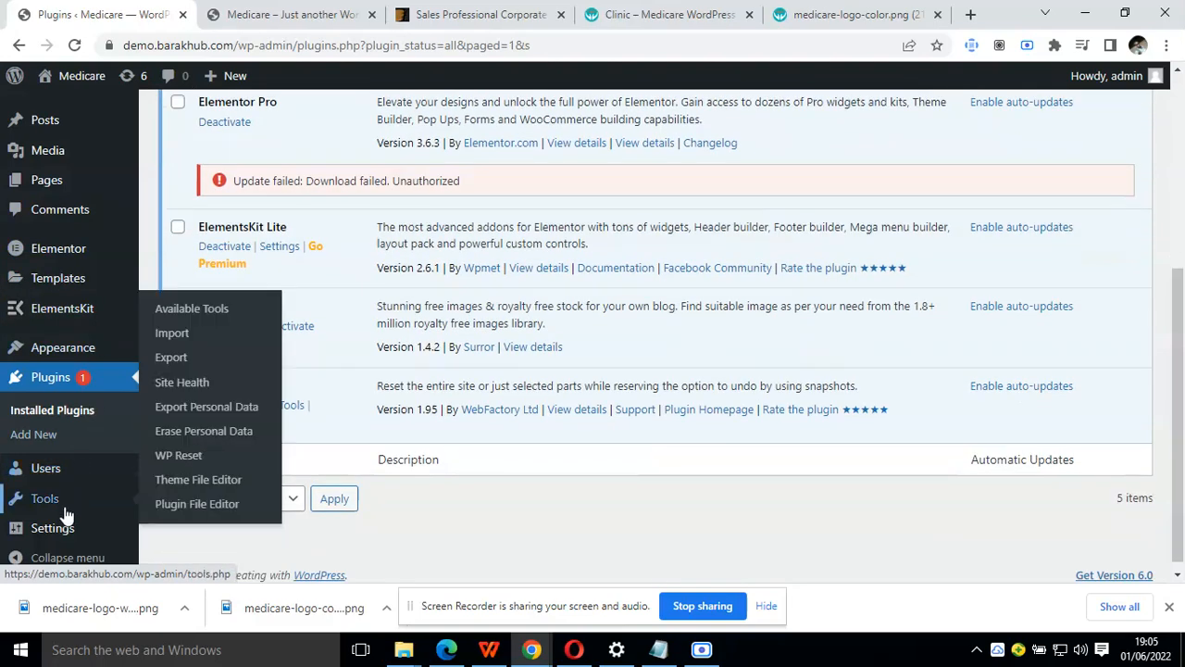
pyautogui.moveTo(65, 527)
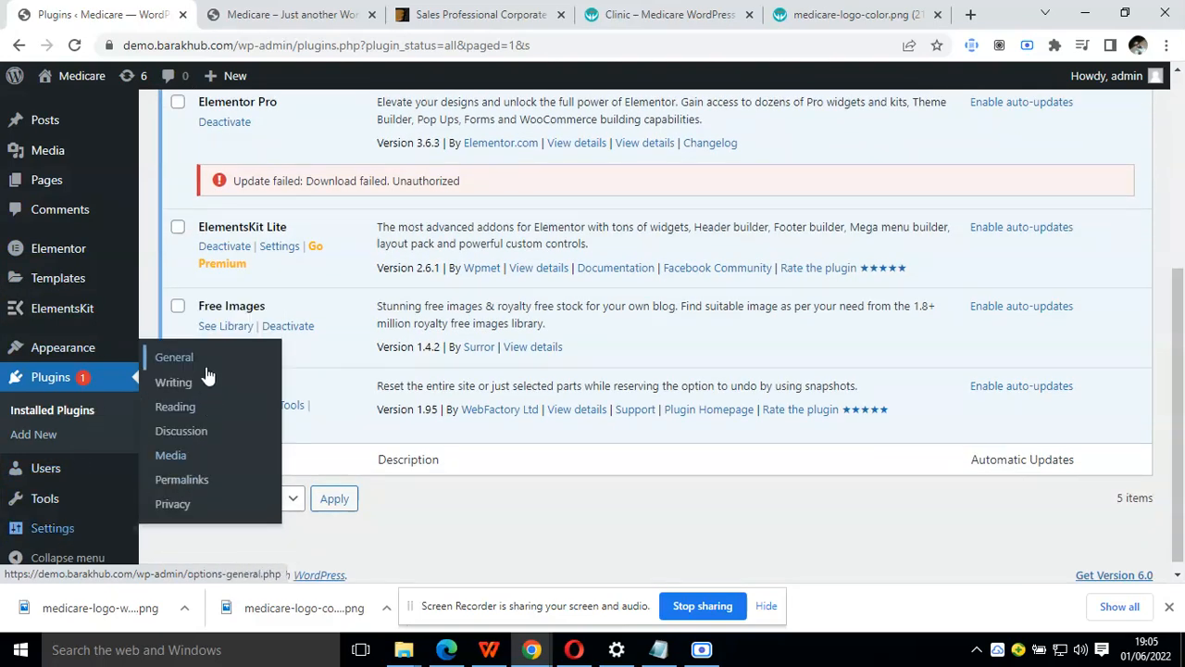
pyautogui.click(188, 409)
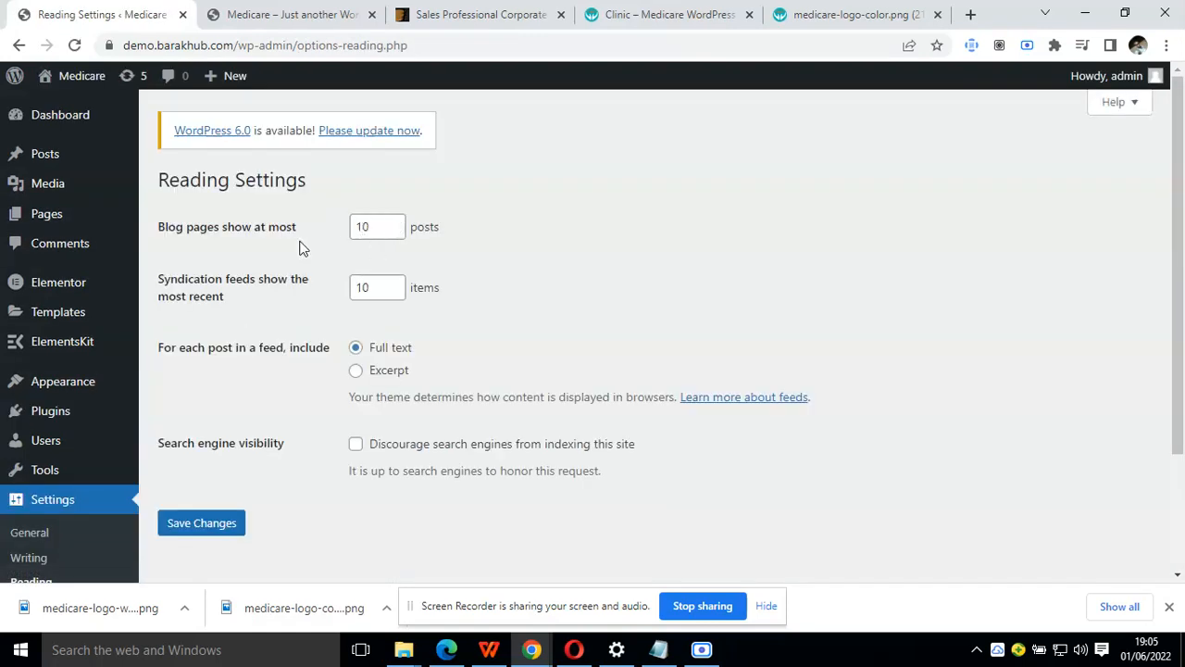
pyautogui.scroll(-2, 299, 247)
pyautogui.scroll(2, 299, 248)
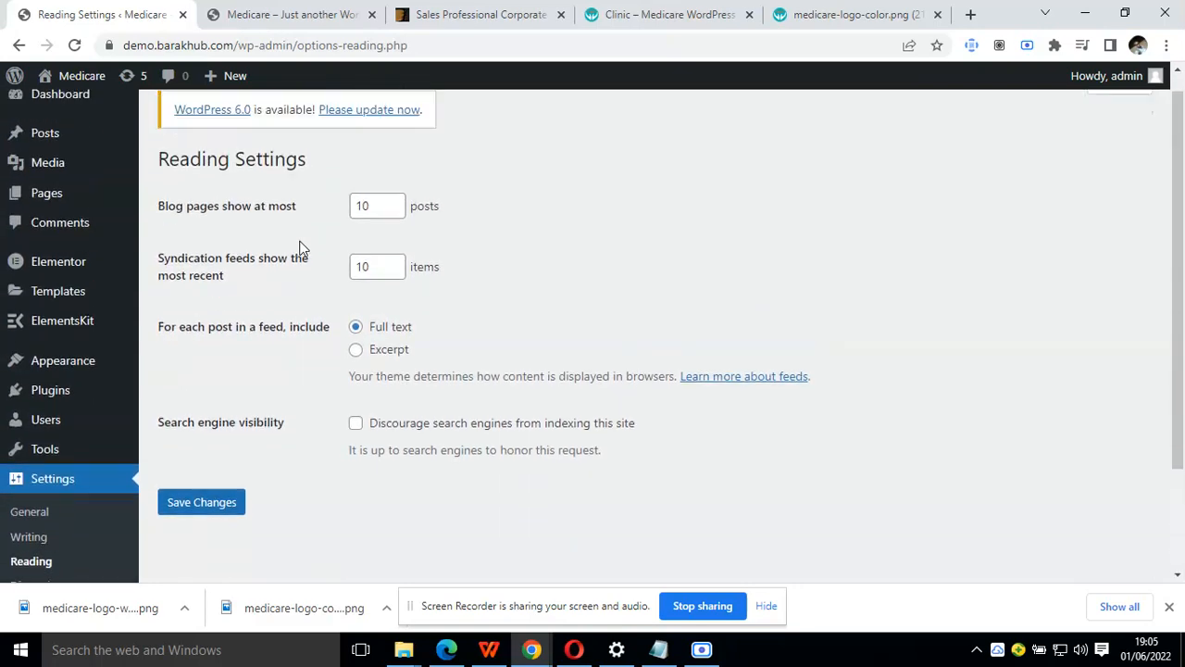
# Activate the Hello Elementor theme from the installed themes
pyautogui.moveTo(74, 381)
pyautogui.click(188, 387)
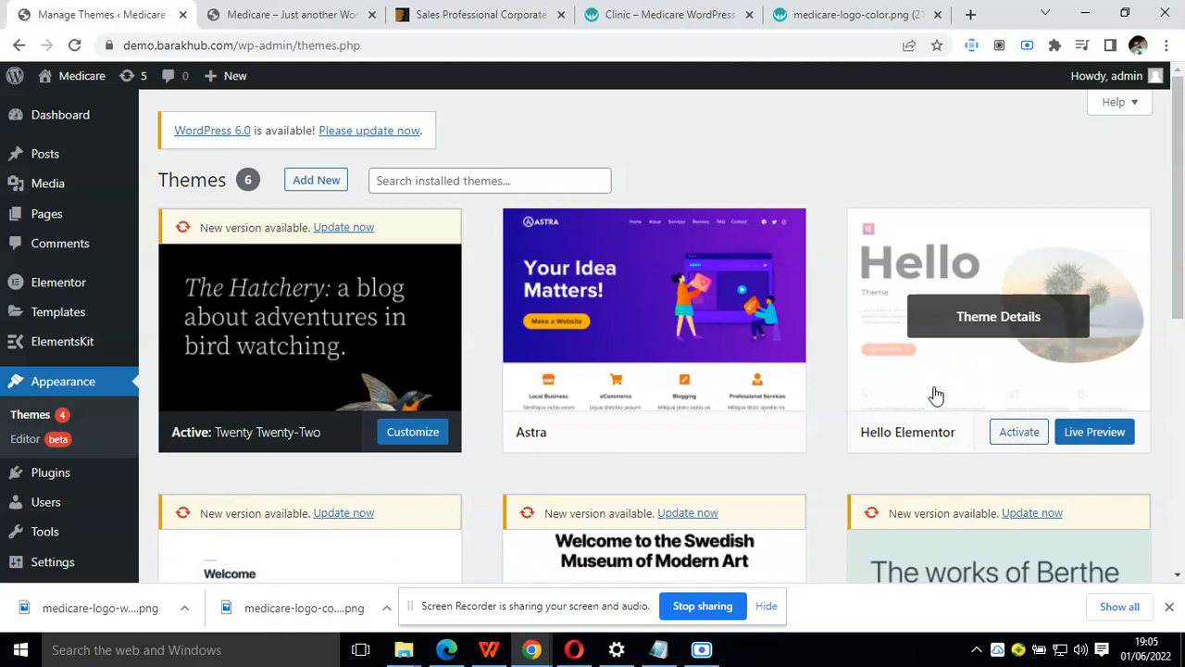
pyautogui.click(1017, 431)
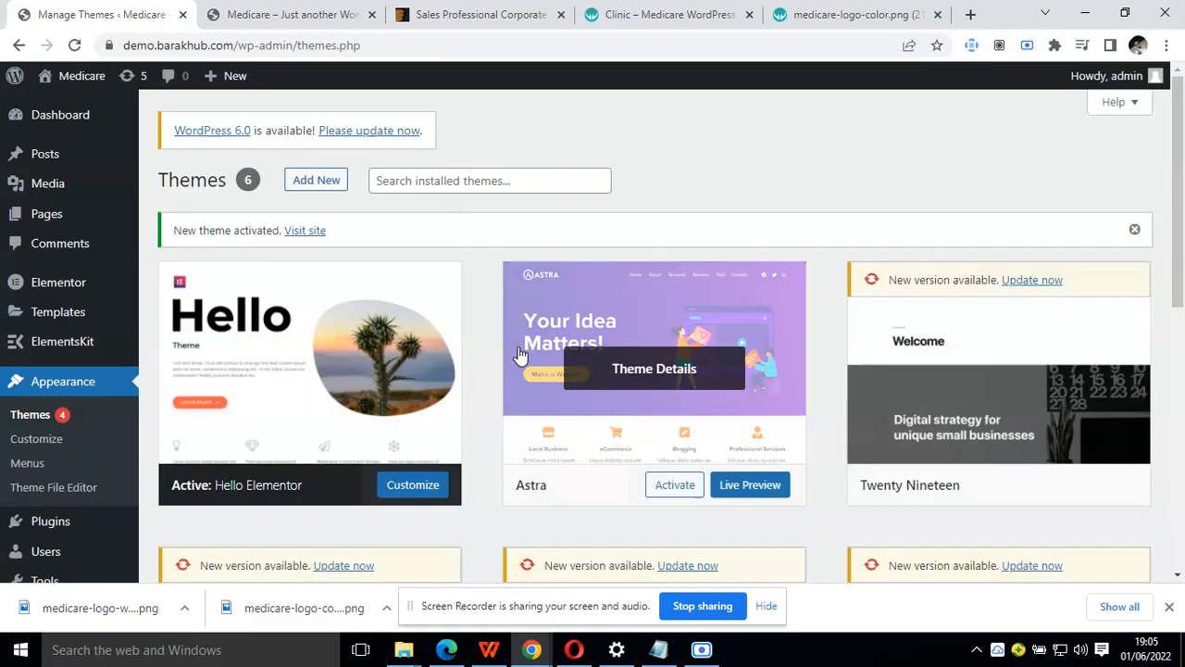
# Recheck the Reading settings under the active theme and look through the General settings
pyautogui.scroll(-2, 134, 389)
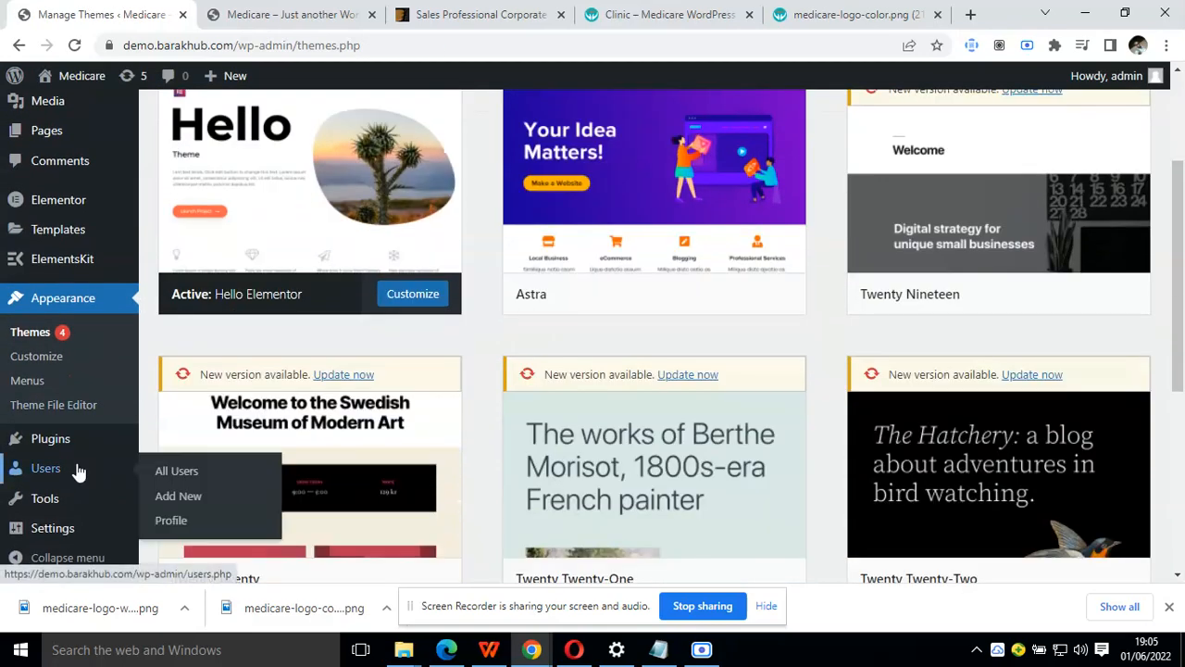
pyautogui.moveTo(80, 503)
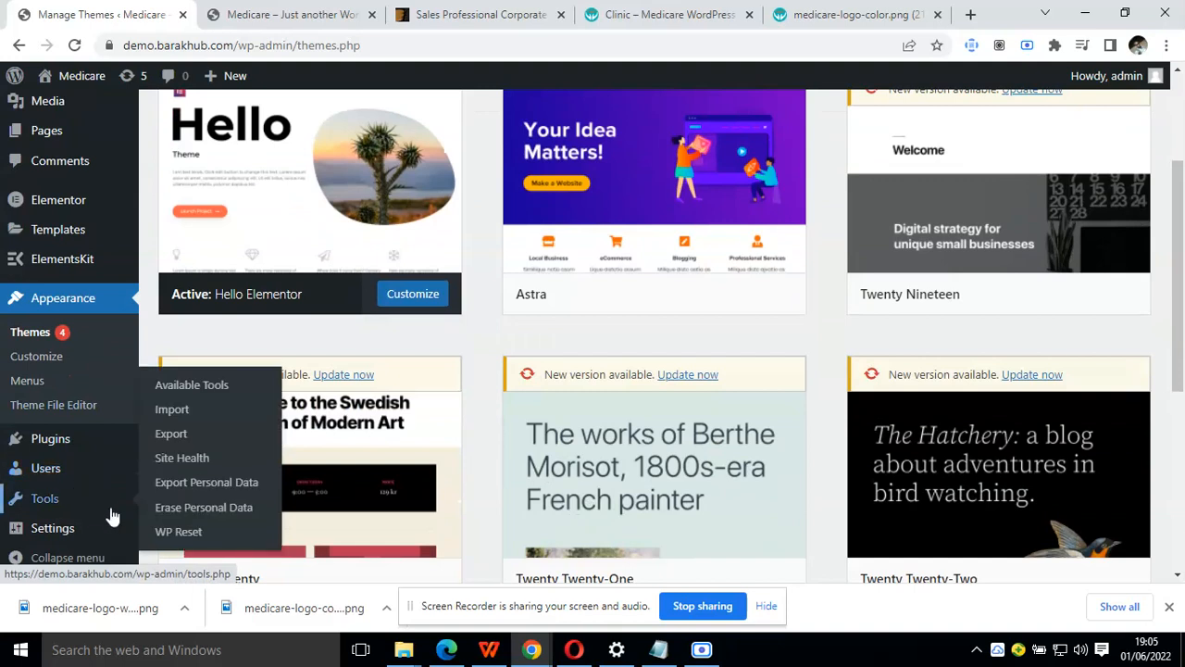
pyautogui.moveTo(93, 527)
pyautogui.click(204, 429)
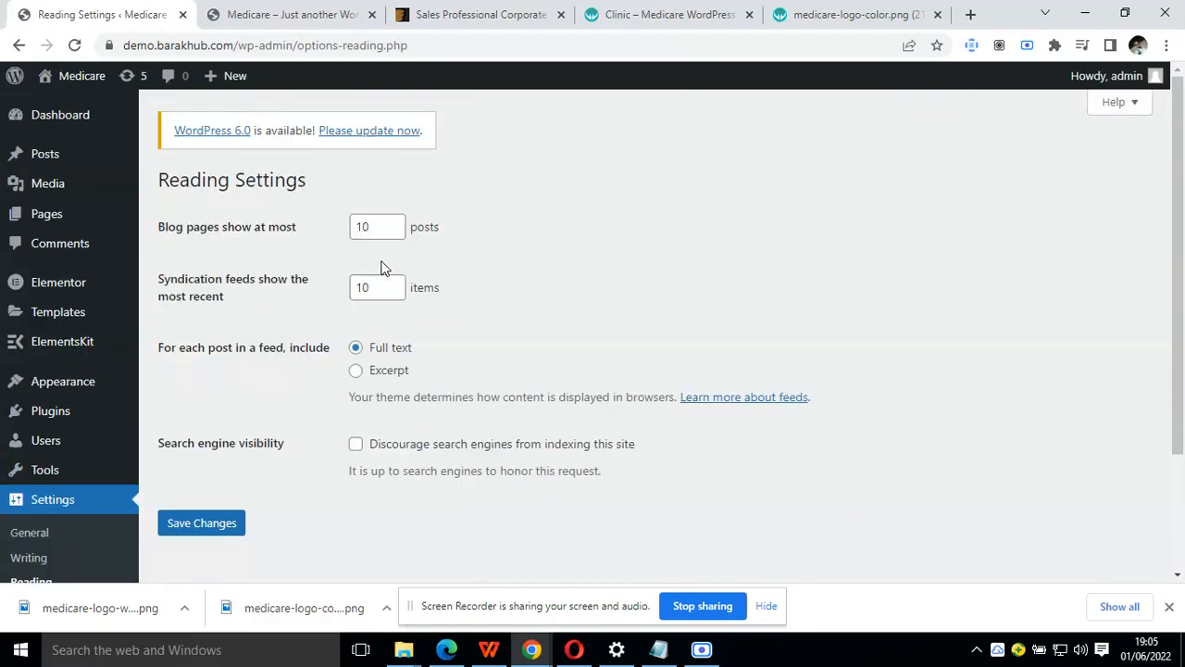
pyautogui.scroll(-3, 382, 267)
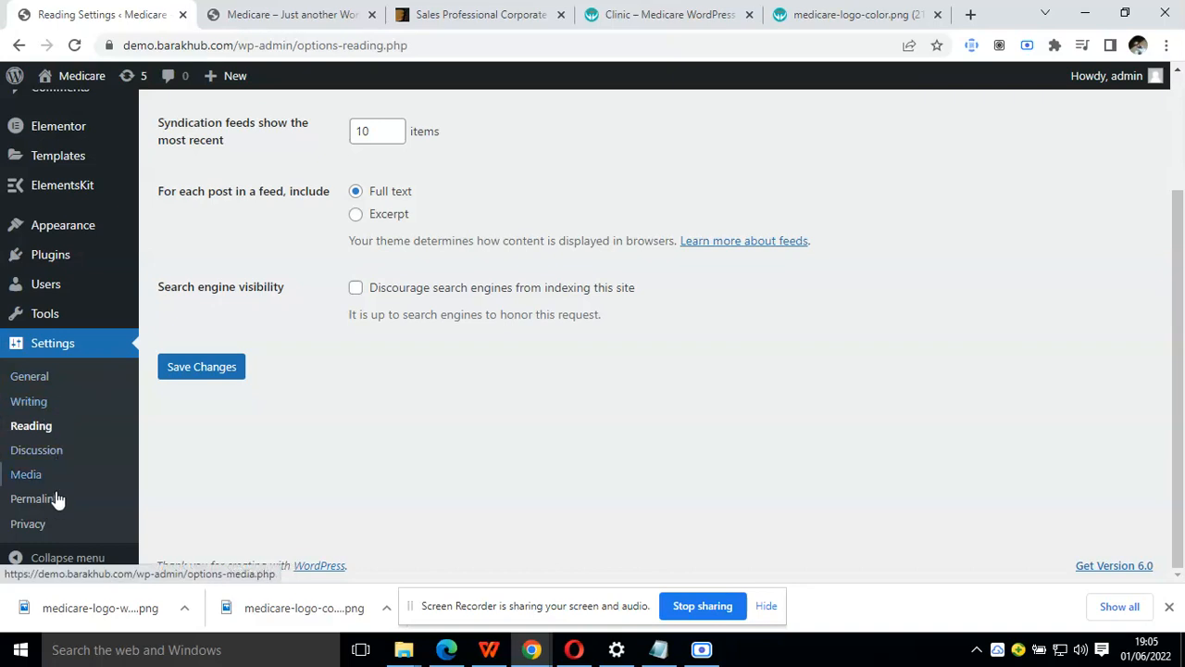
pyautogui.click(43, 381)
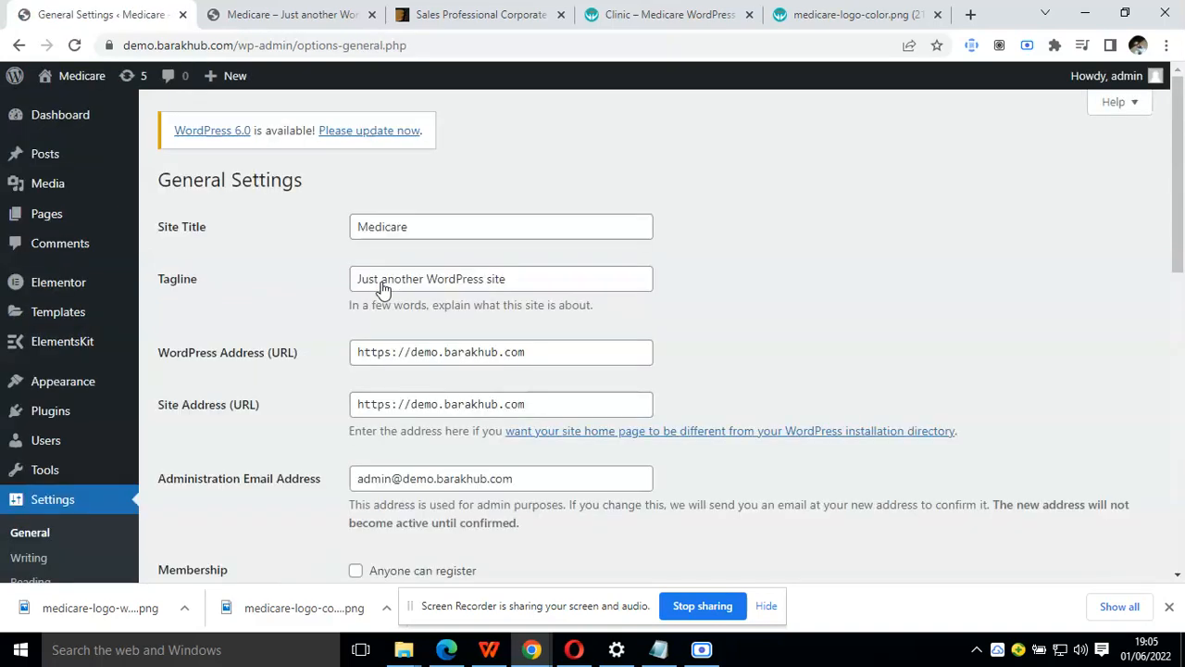
pyautogui.scroll(-1, 382, 289)
pyautogui.scroll(-1, 382, 289)
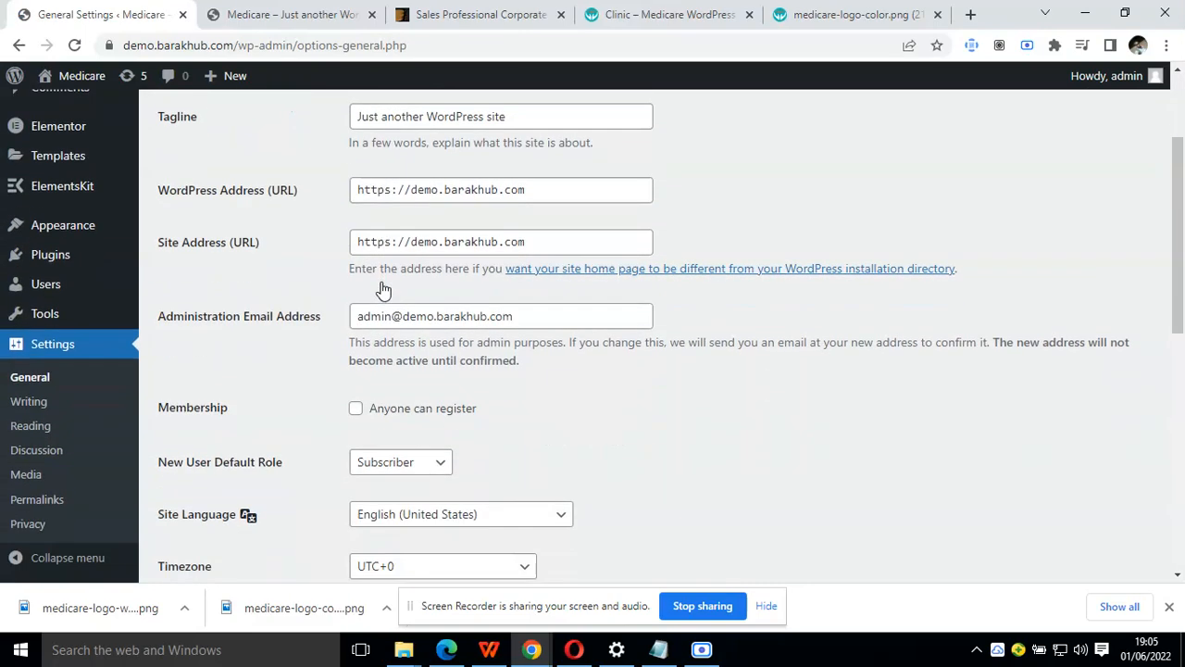
pyautogui.click(44, 425)
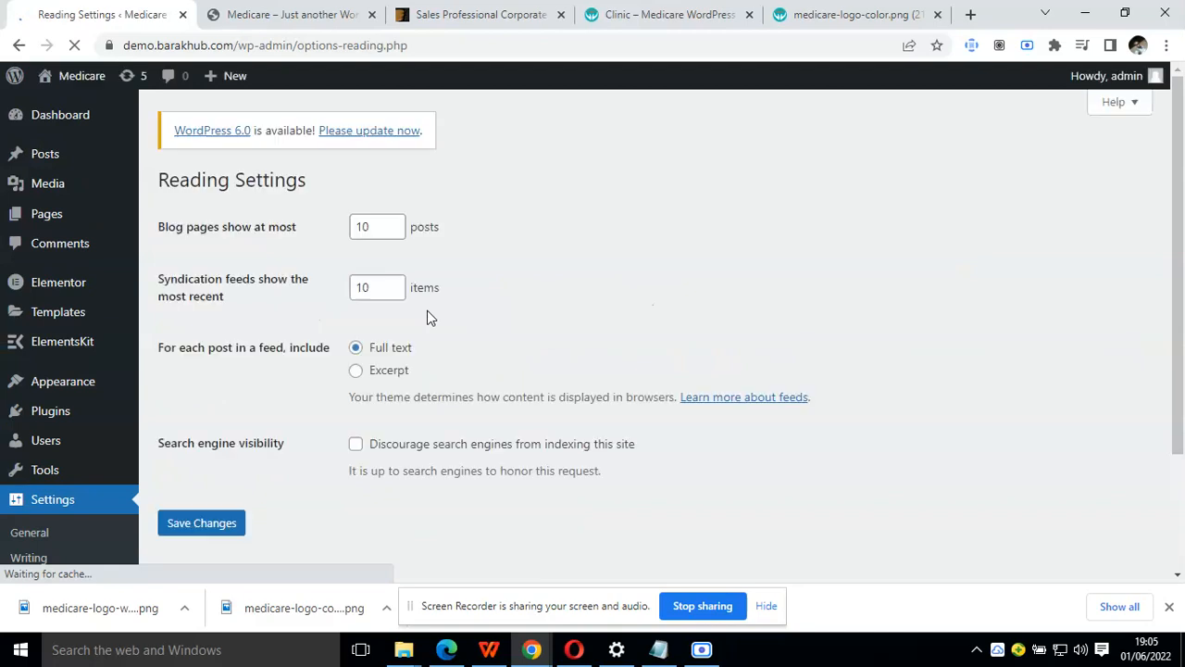
pyautogui.scroll(-2, 89, 490)
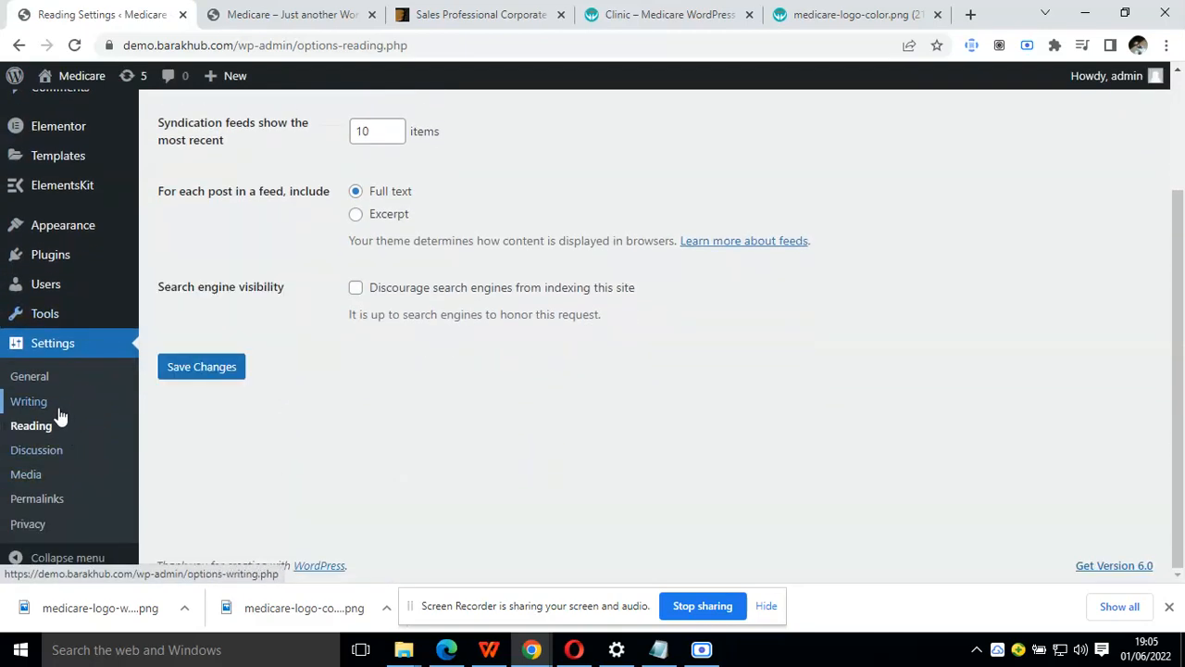
pyautogui.scroll(2, 339, 285)
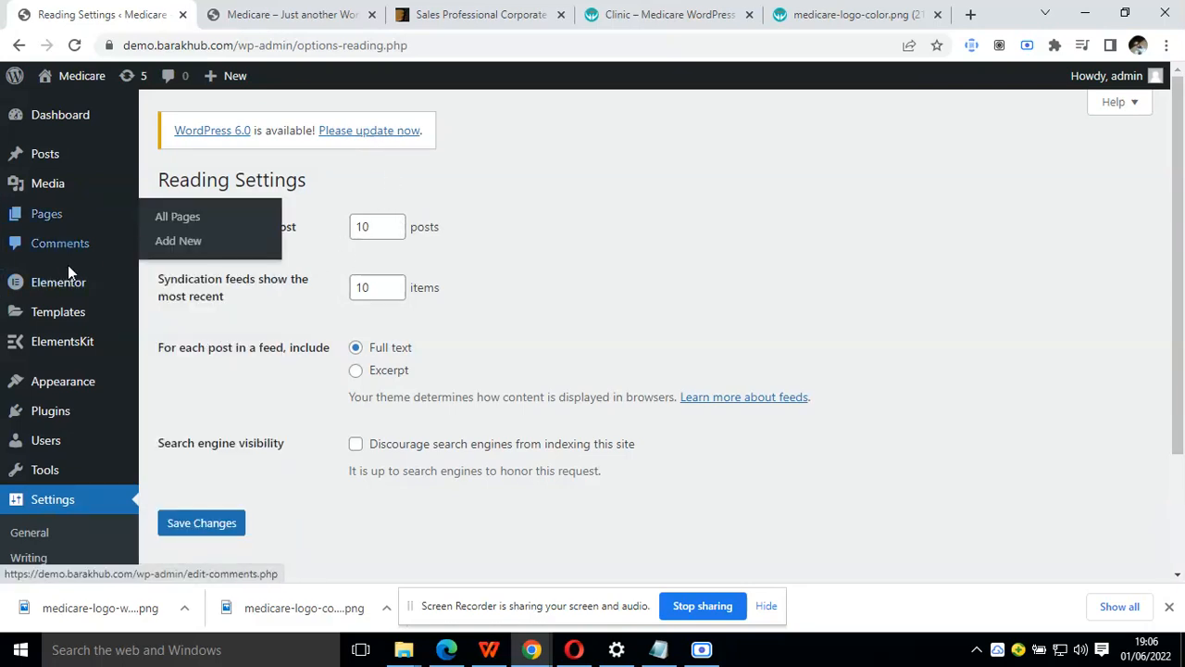
# Create a new site menu named primary-menu in the theme customizer without assigning it to a location
pyautogui.moveTo(74, 383)
pyautogui.click(165, 408)
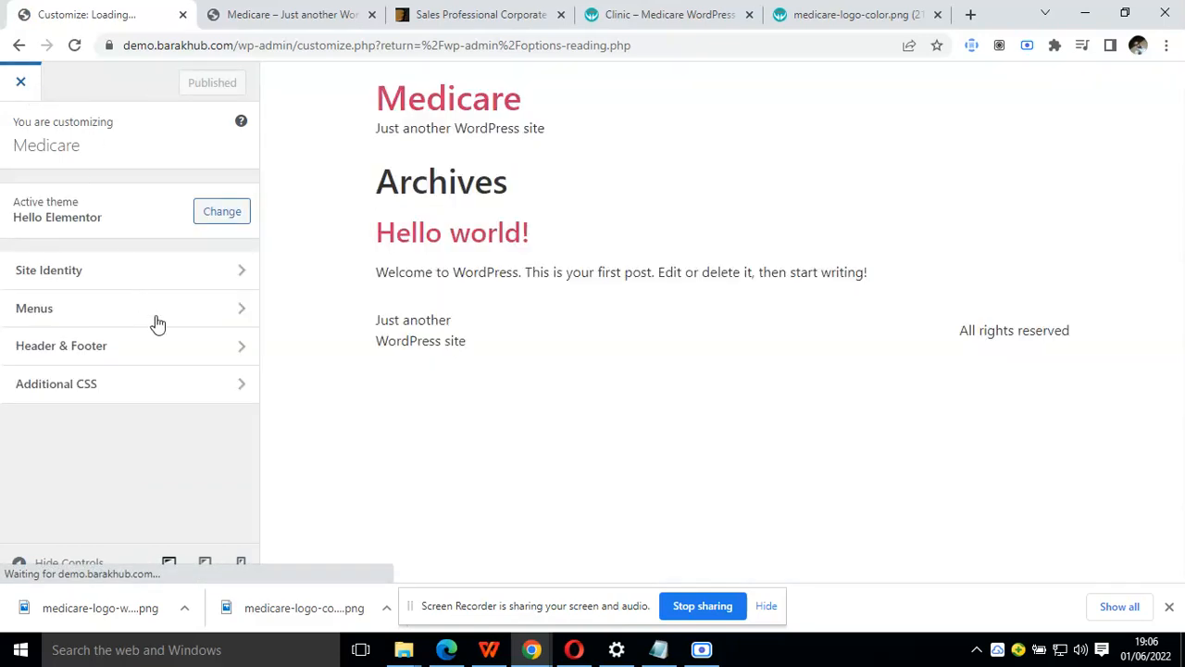
pyautogui.click(159, 324)
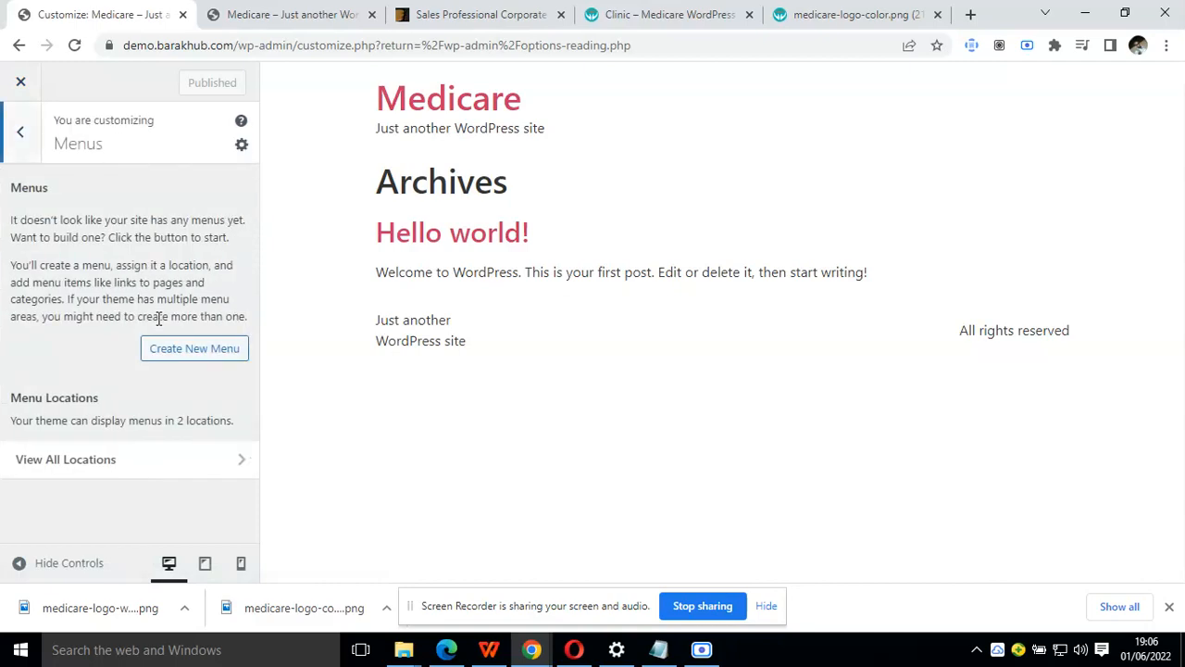
pyautogui.click(175, 346)
pyautogui.click(130, 218)
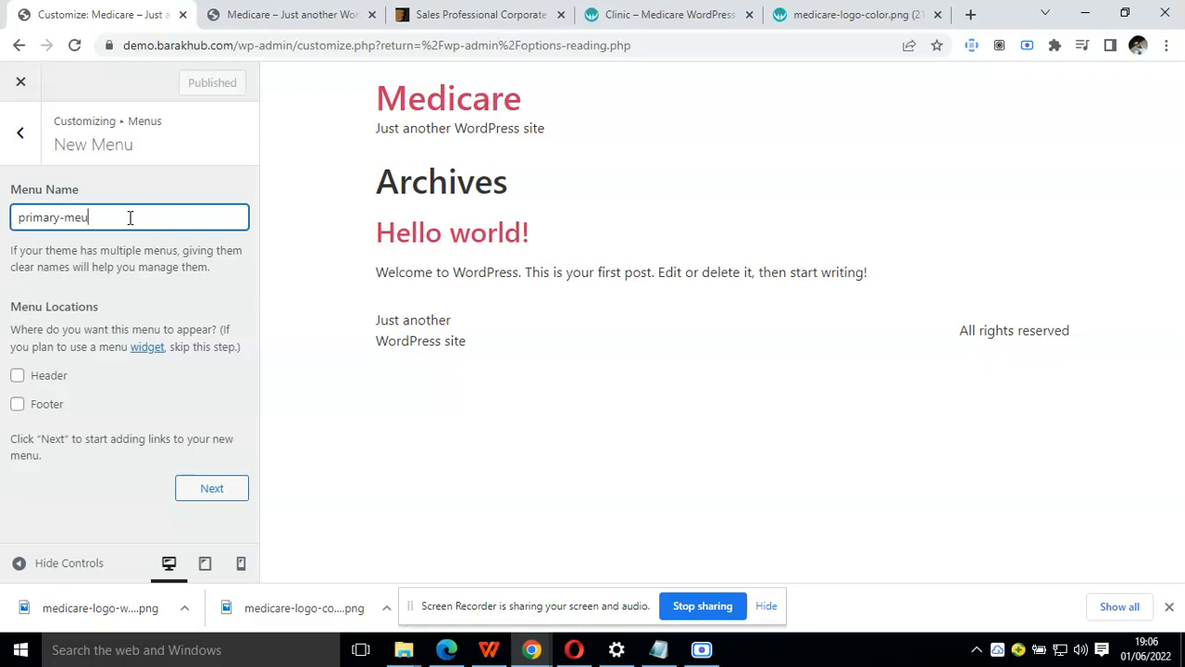
pyautogui.write('primary-menu')
pyautogui.click(212, 490)
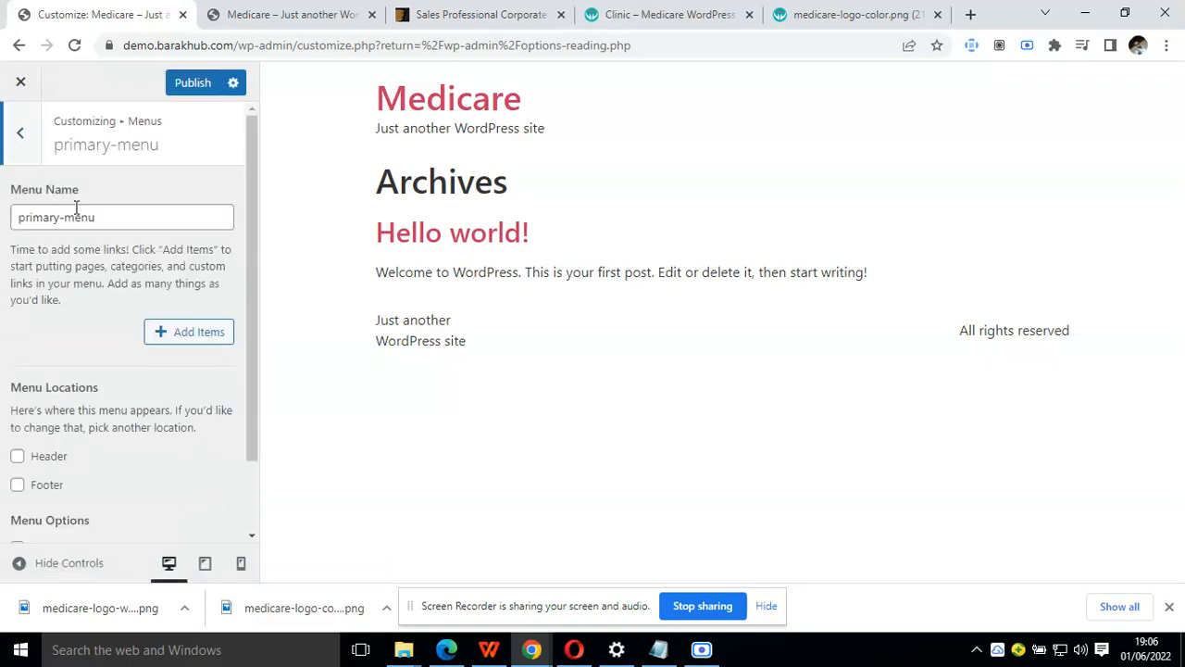
# Create Home and Blog pages and add them to primary-menu
pyautogui.click(189, 335)
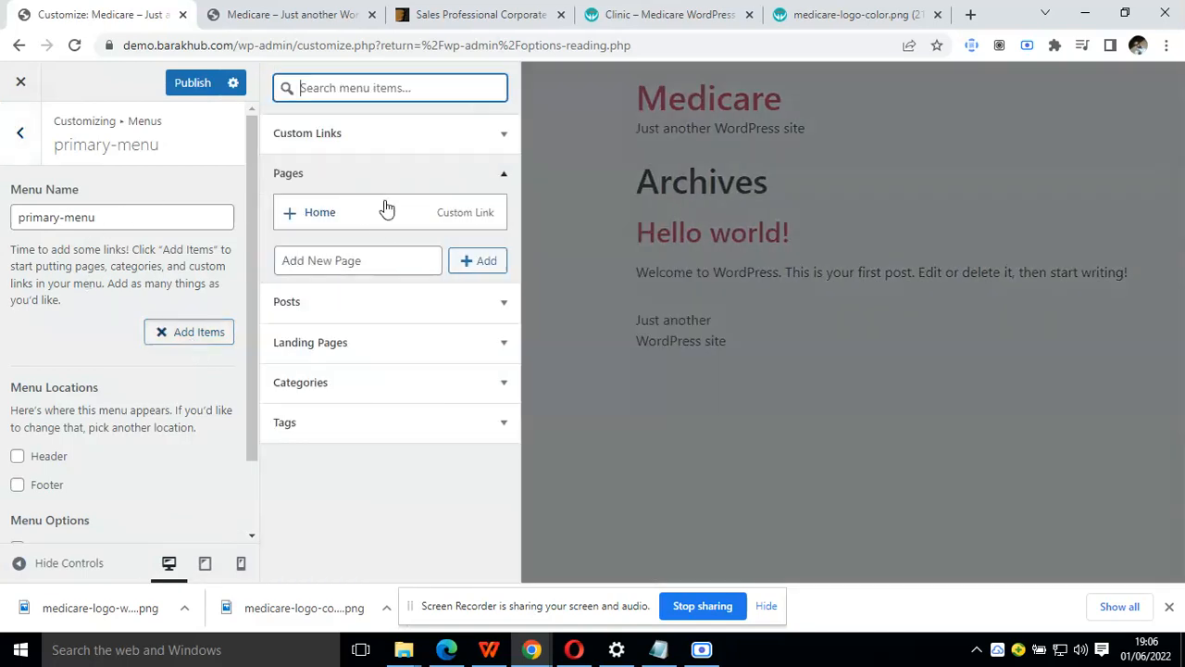
pyautogui.click(354, 259)
pyautogui.write('Home')
pyautogui.click(471, 264)
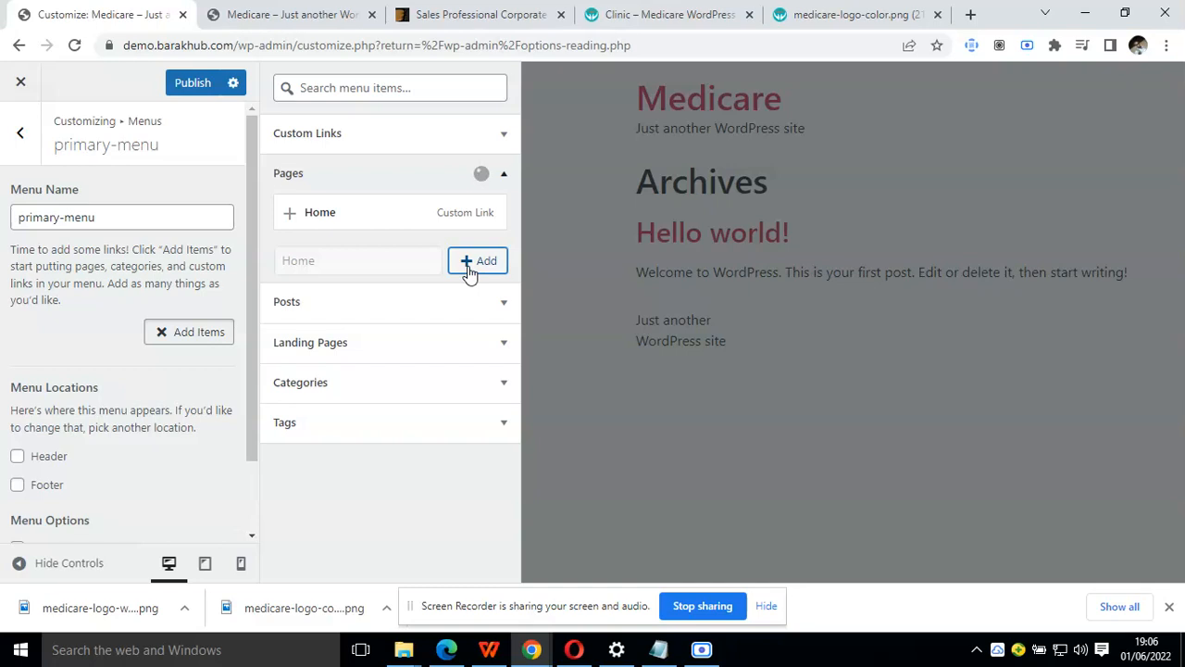
pyautogui.click(367, 296)
pyautogui.write('Blog')
pyautogui.click(500, 294)
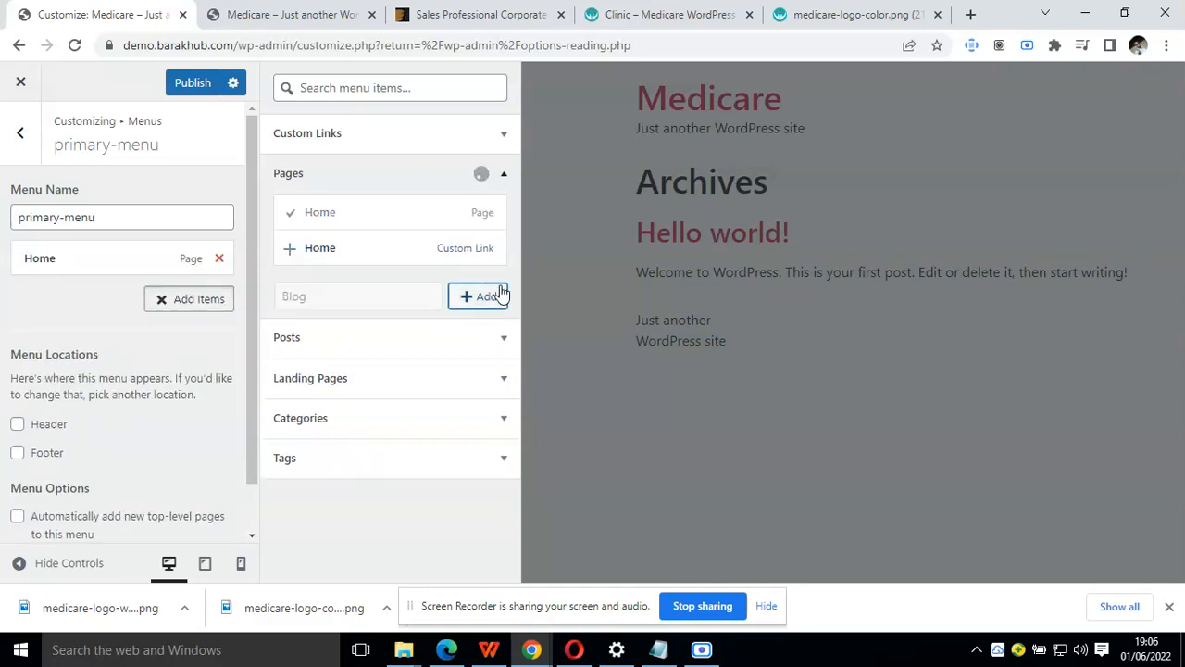
# Add a custom link to primary-menu with the URL # and the link text About Us
pyautogui.click(421, 146)
pyautogui.click(416, 166)
pyautogui.write('#')
pyautogui.press('Tab')
pyautogui.write('Ao')
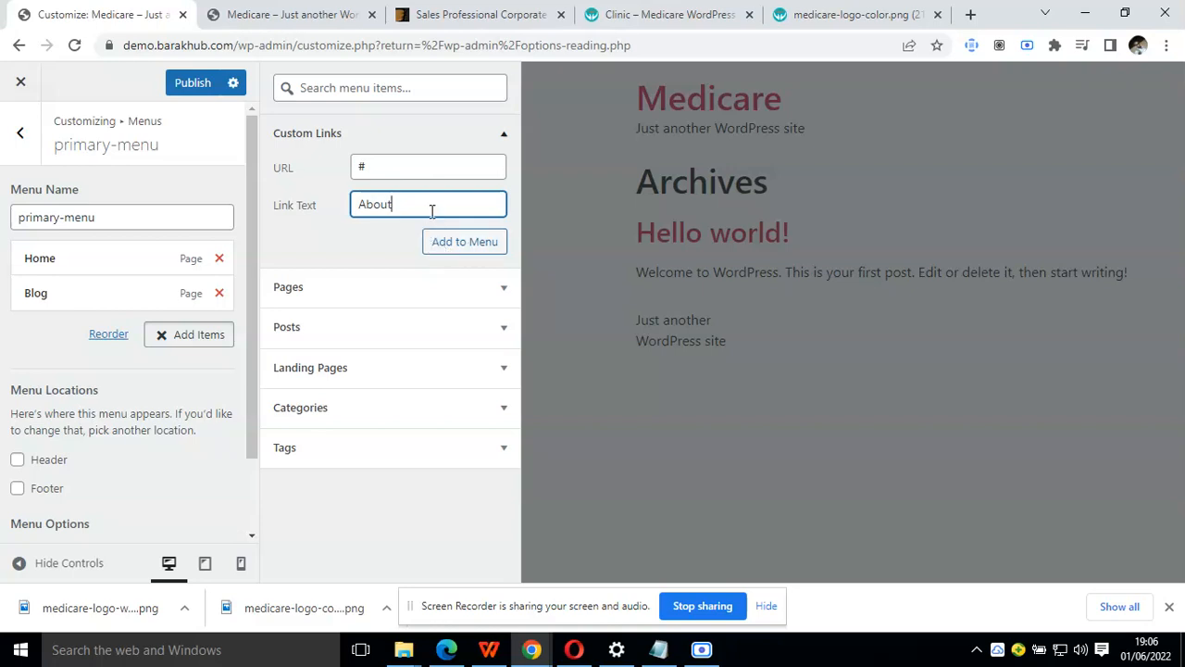
pyautogui.click(466, 243)
# Add a Services custom link with the URL # to primary-menu and move Blog below it
pyautogui.click(412, 148)
pyautogui.click(410, 172)
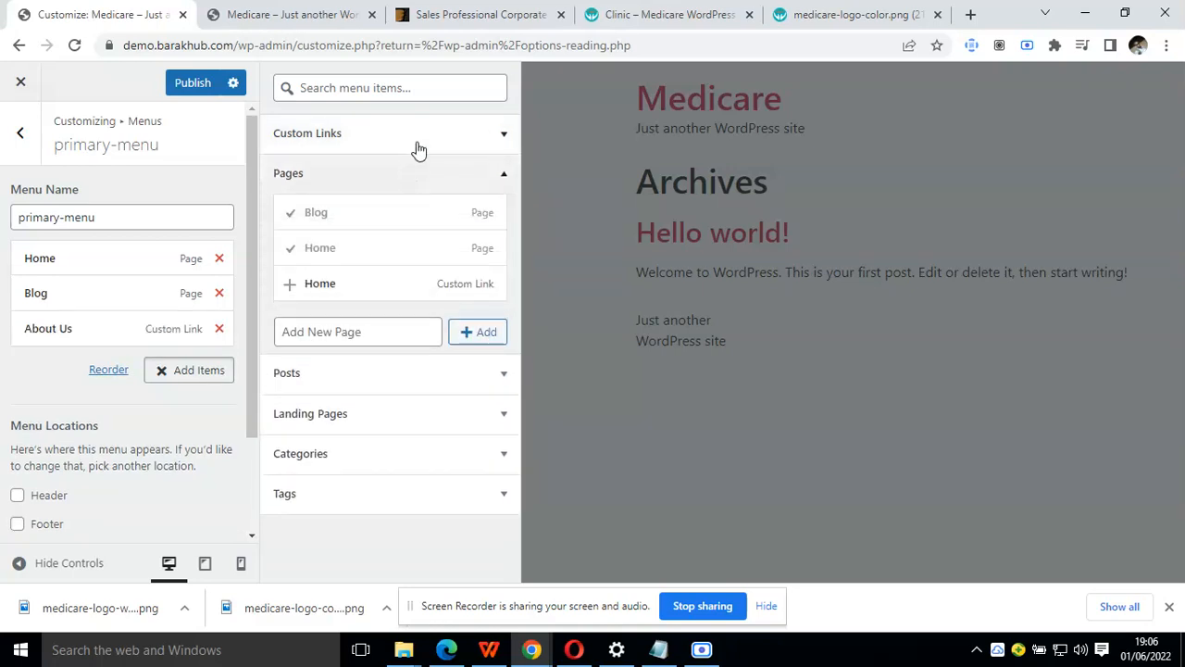
pyautogui.click(417, 148)
pyautogui.click(416, 166)
pyautogui.write('#')
pyautogui.click(413, 196)
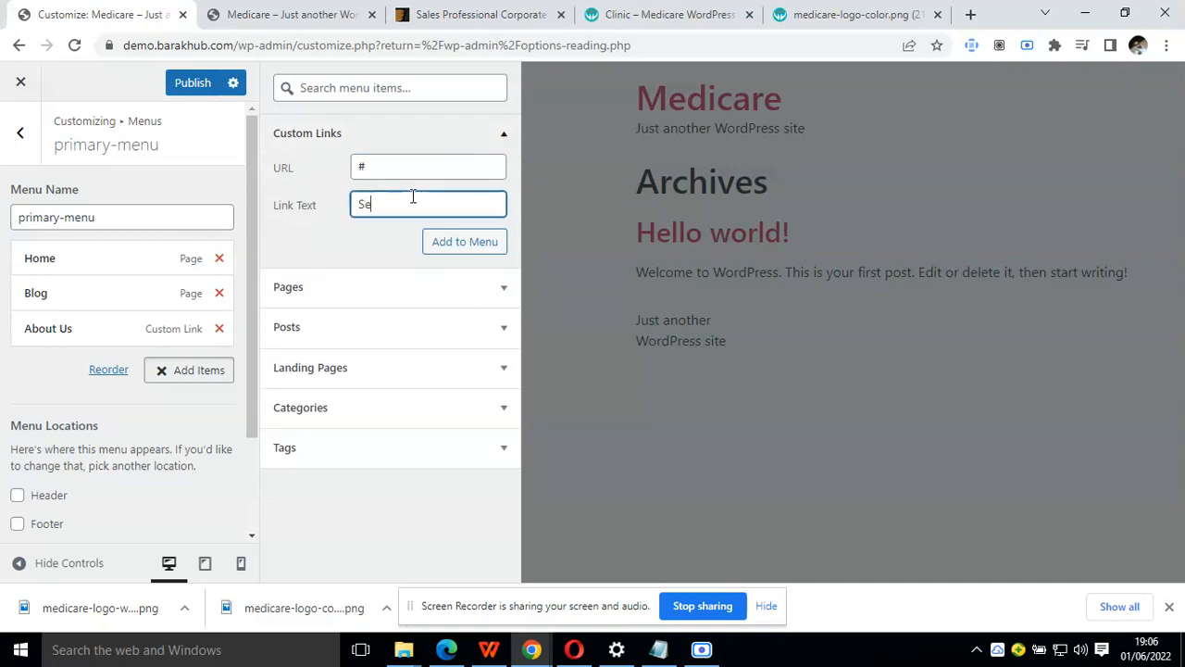
pyautogui.click(457, 241)
pyautogui.moveTo(84, 298); pyautogui.dragTo(84, 365)
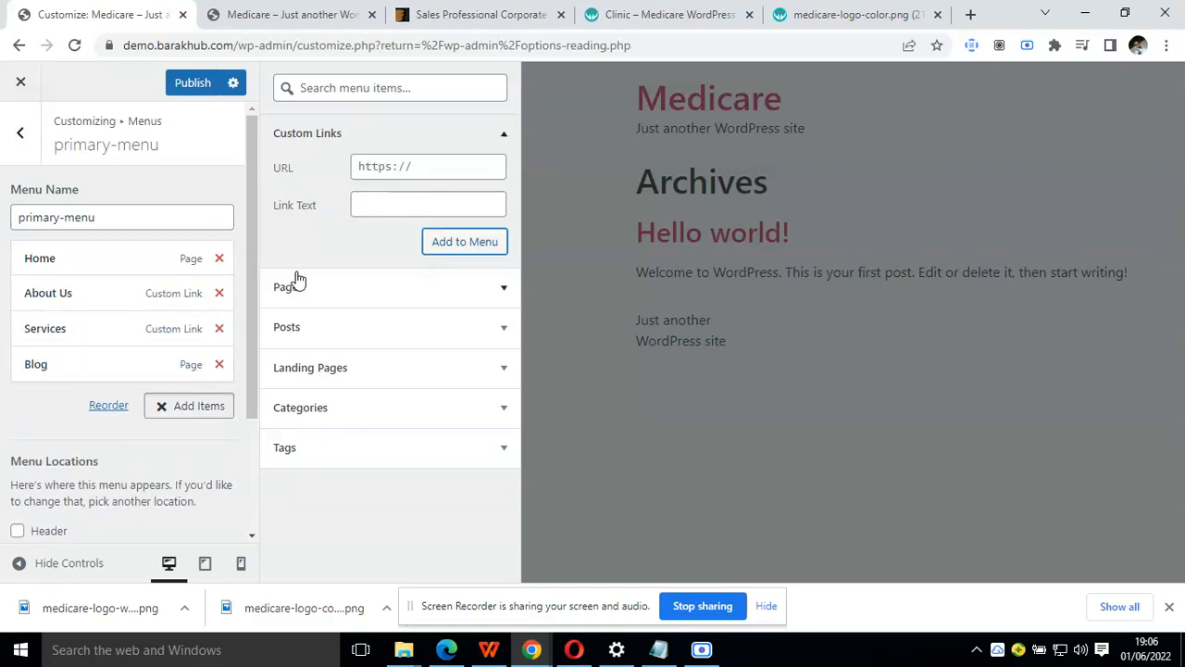
# Create a Contact Us page as the last item of primary-menu and publish the menu
pyautogui.click(324, 287)
pyautogui.click(364, 326)
pyautogui.write('Contact Us')
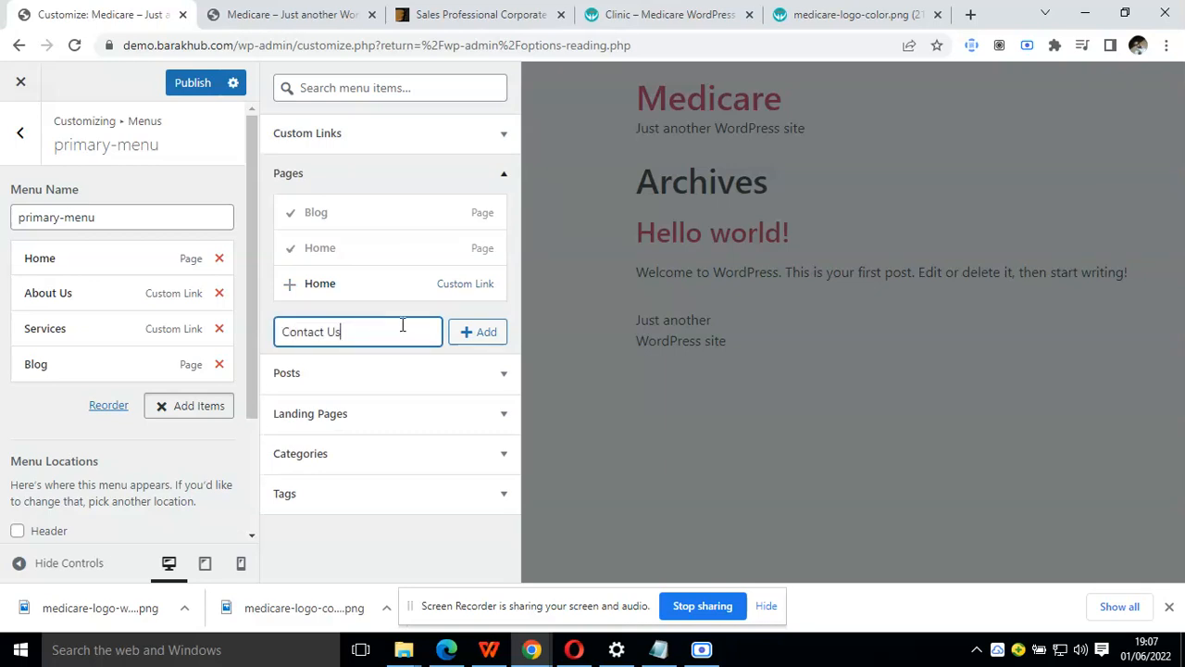
pyautogui.click(486, 335)
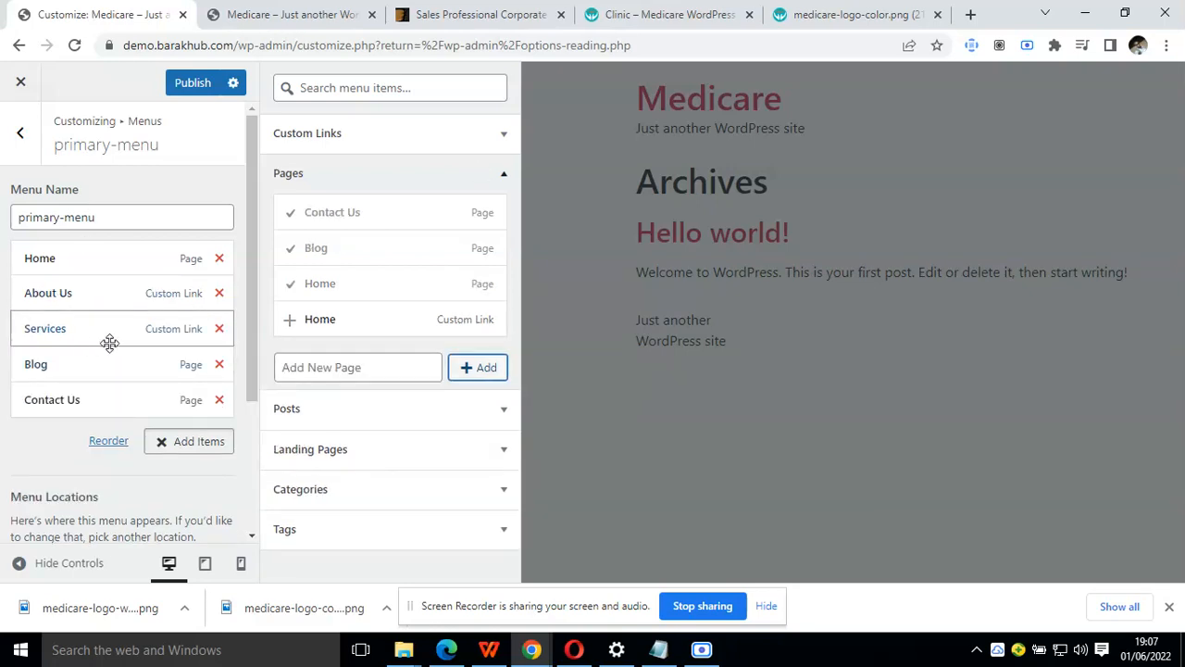
pyautogui.click(181, 90)
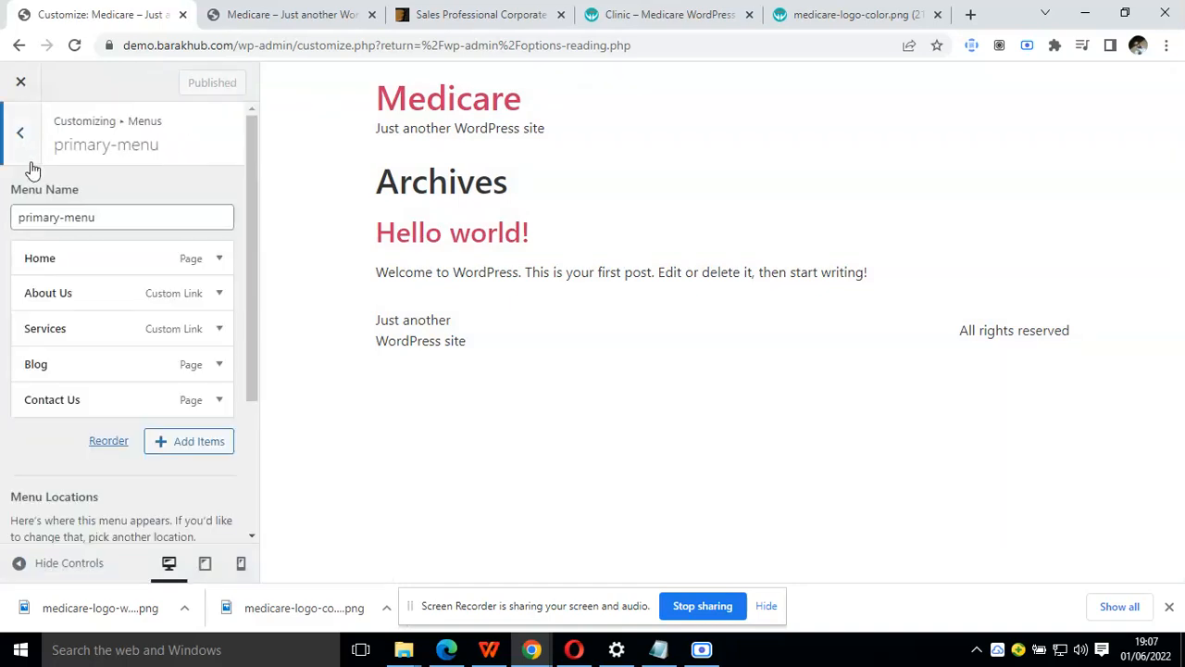
pyautogui.scroll(-2, 47, 299)
pyautogui.scroll(3, 47, 232)
pyautogui.click(20, 154)
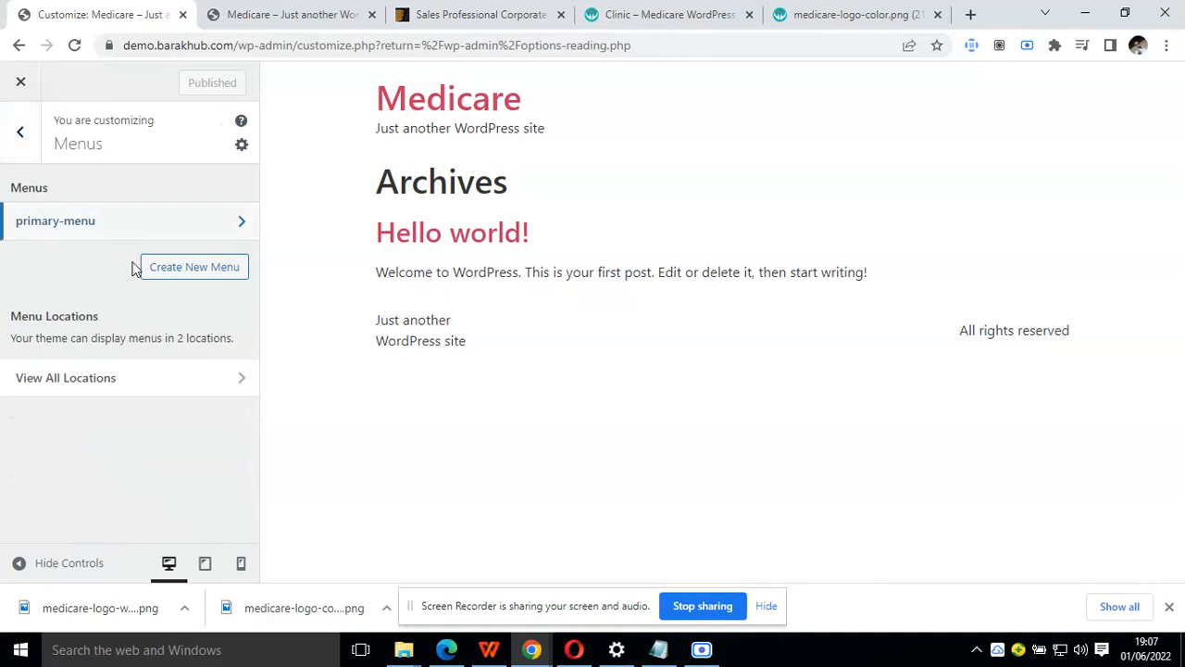
# Set the homepage to a static page with Home as homepage and Blog as posts page, and publish the change
pyautogui.click(30, 146)
pyautogui.click(172, 349)
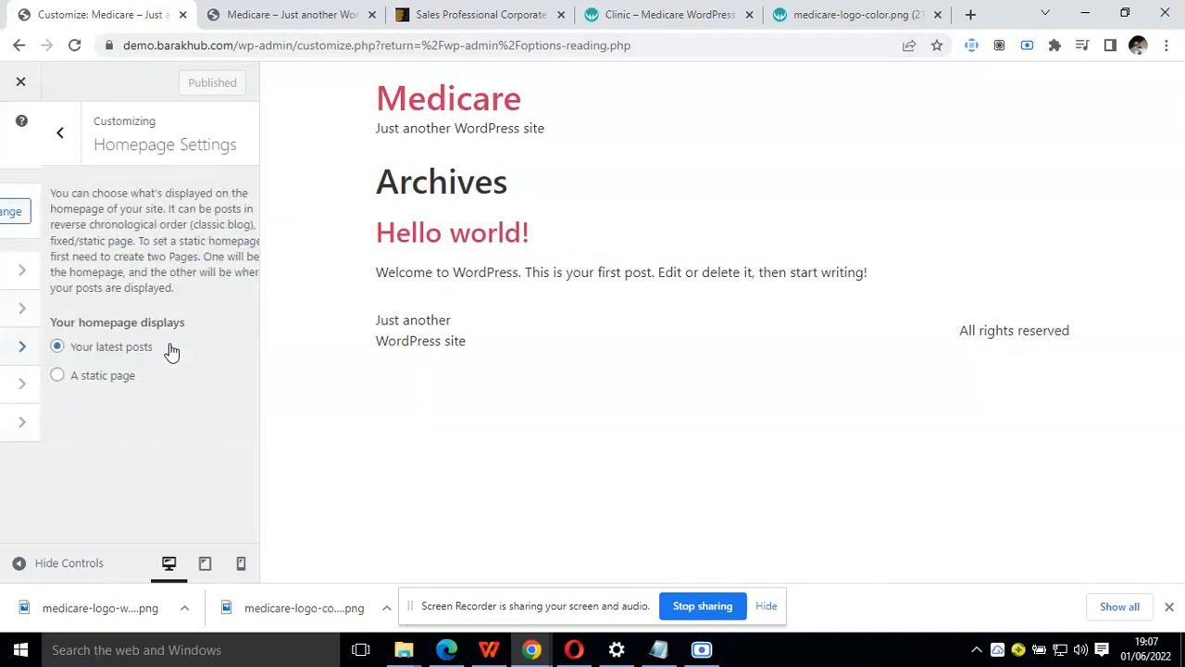
pyautogui.click(53, 378)
pyautogui.scroll(-1, 67, 387)
pyautogui.click(91, 401)
pyautogui.click(105, 439)
pyautogui.click(86, 485)
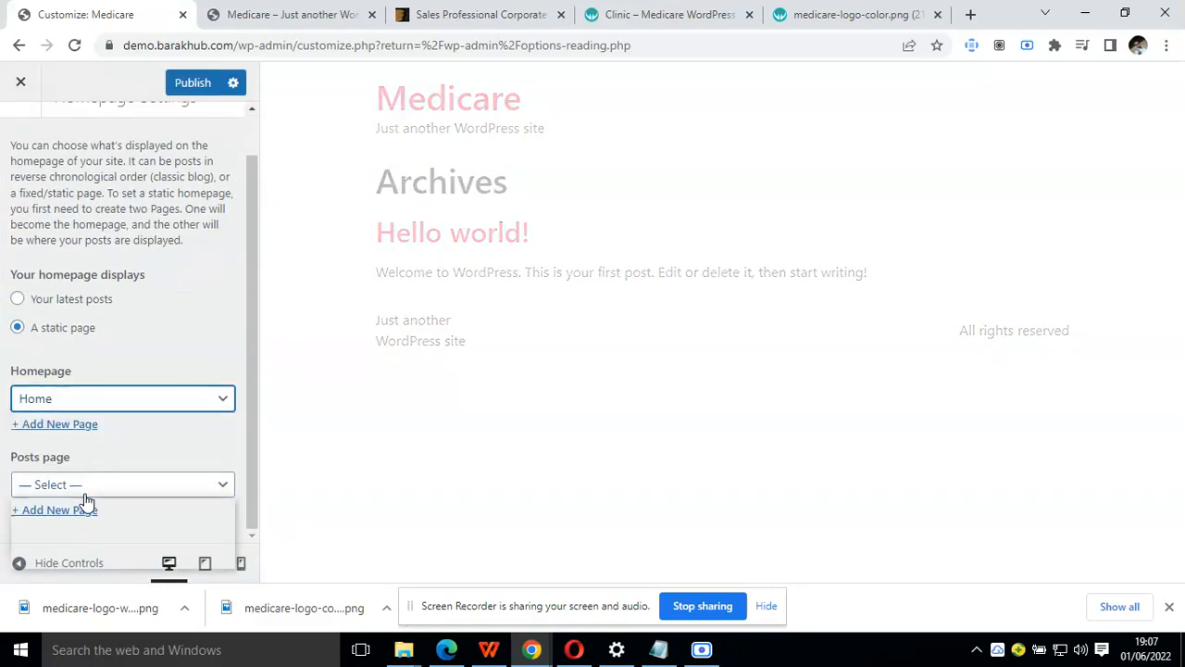
pyautogui.click(87, 544)
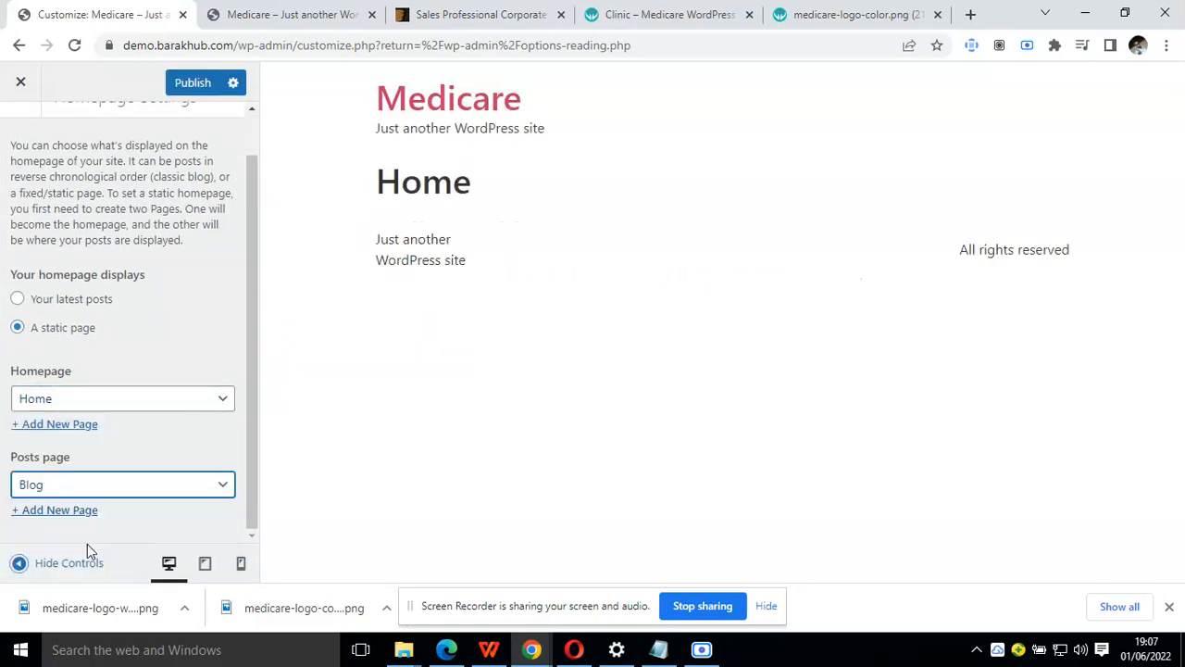
pyautogui.click(195, 85)
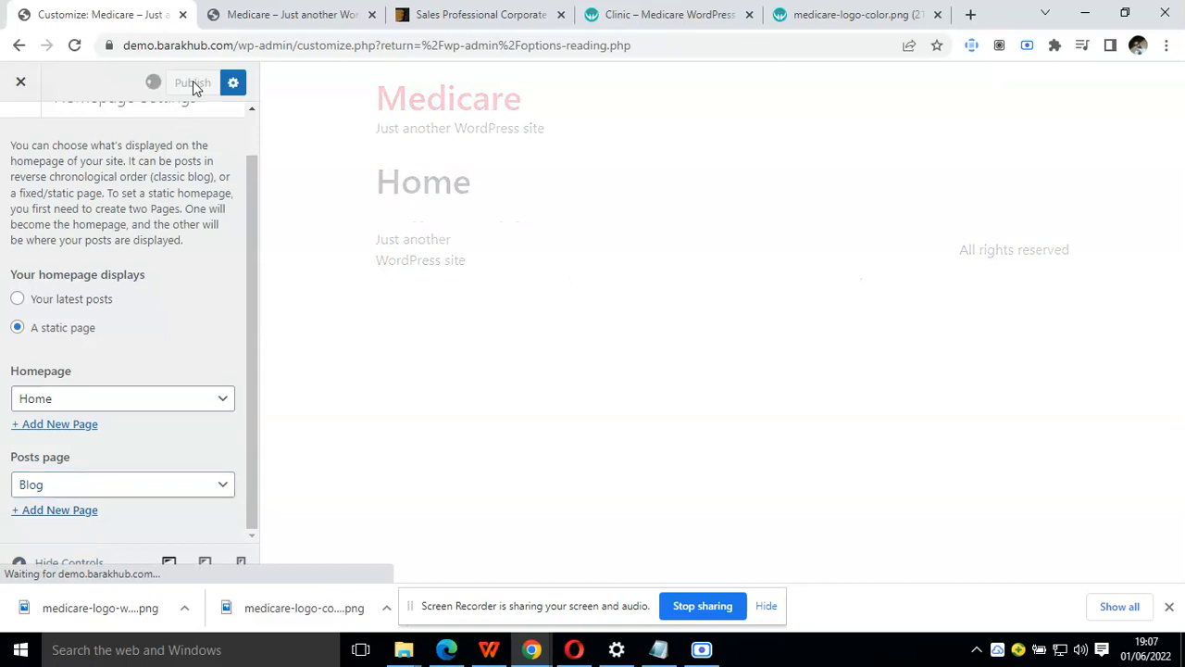
pyautogui.click(22, 89)
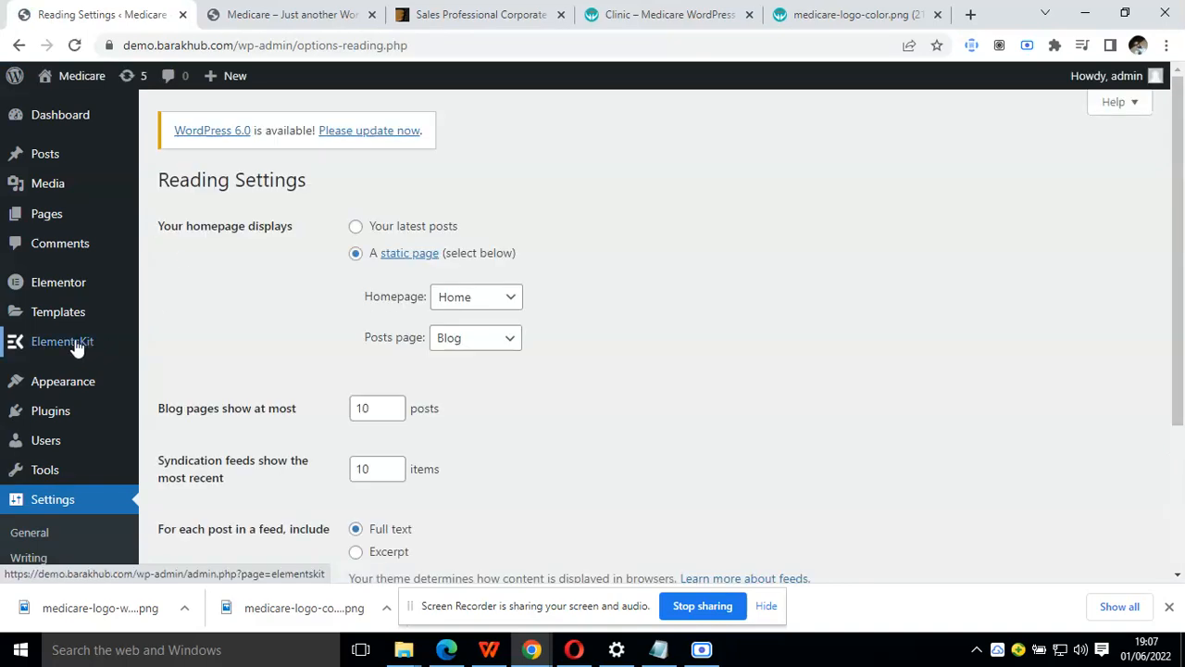
# Choose the Advanced configuration in the ElementsKit setup and continue to the following stage
pyautogui.moveTo(78, 346)
pyautogui.click(169, 348)
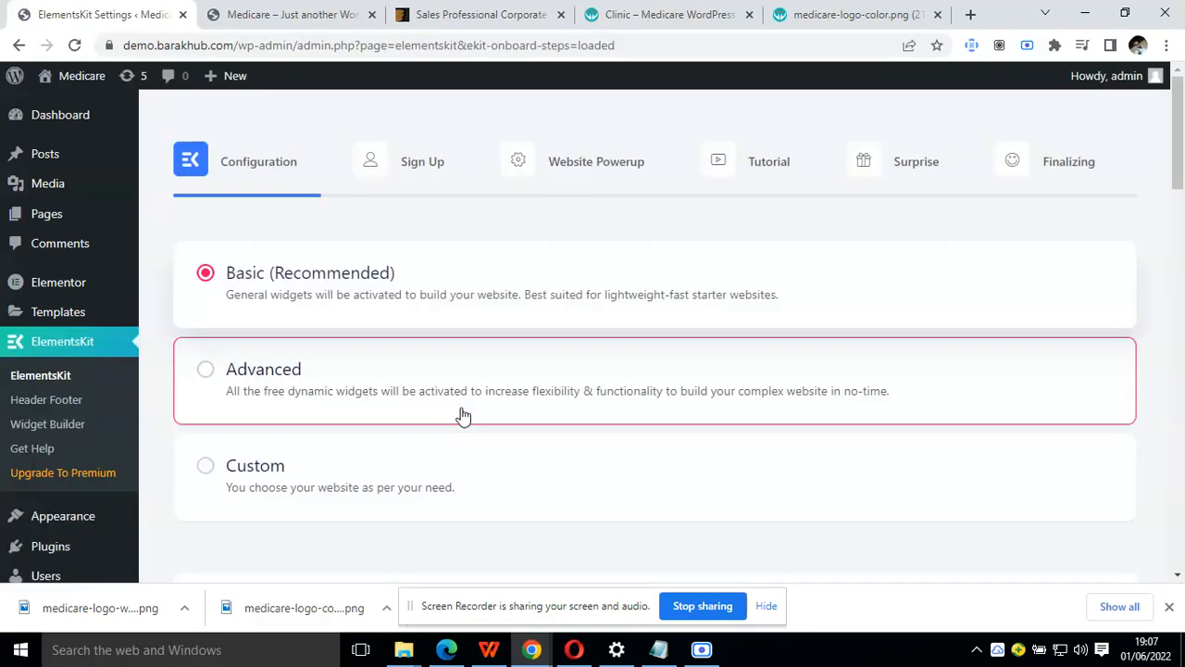
pyautogui.scroll(-2, 463, 415)
pyautogui.click(453, 268)
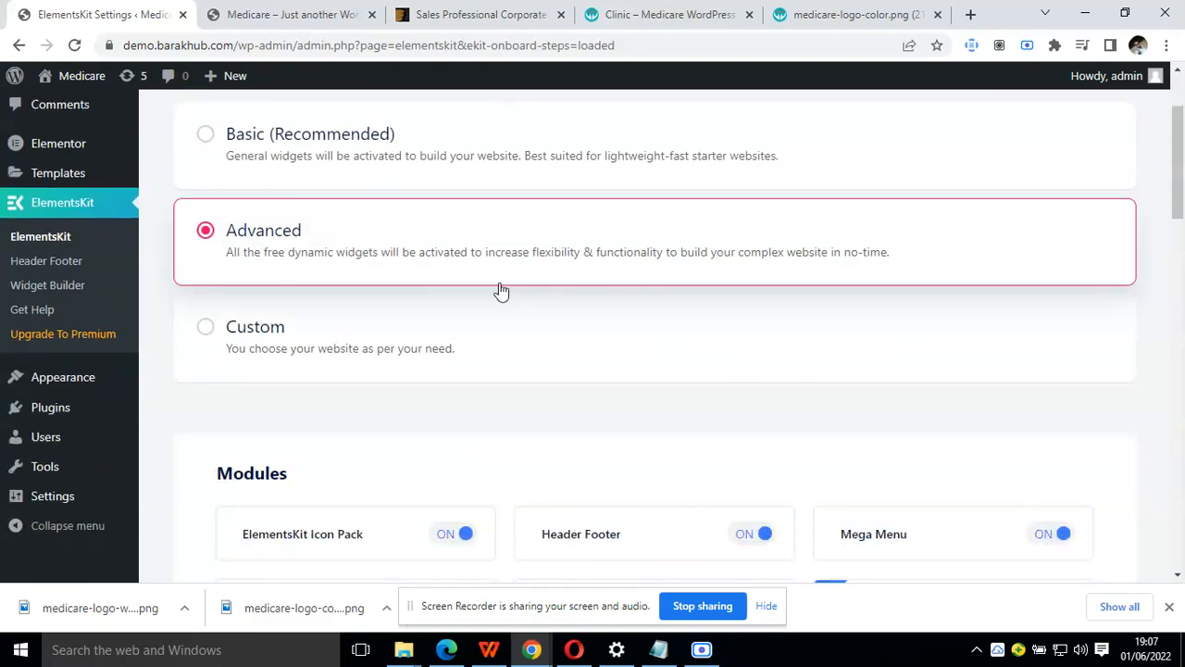
pyautogui.scroll(-4, 555, 294)
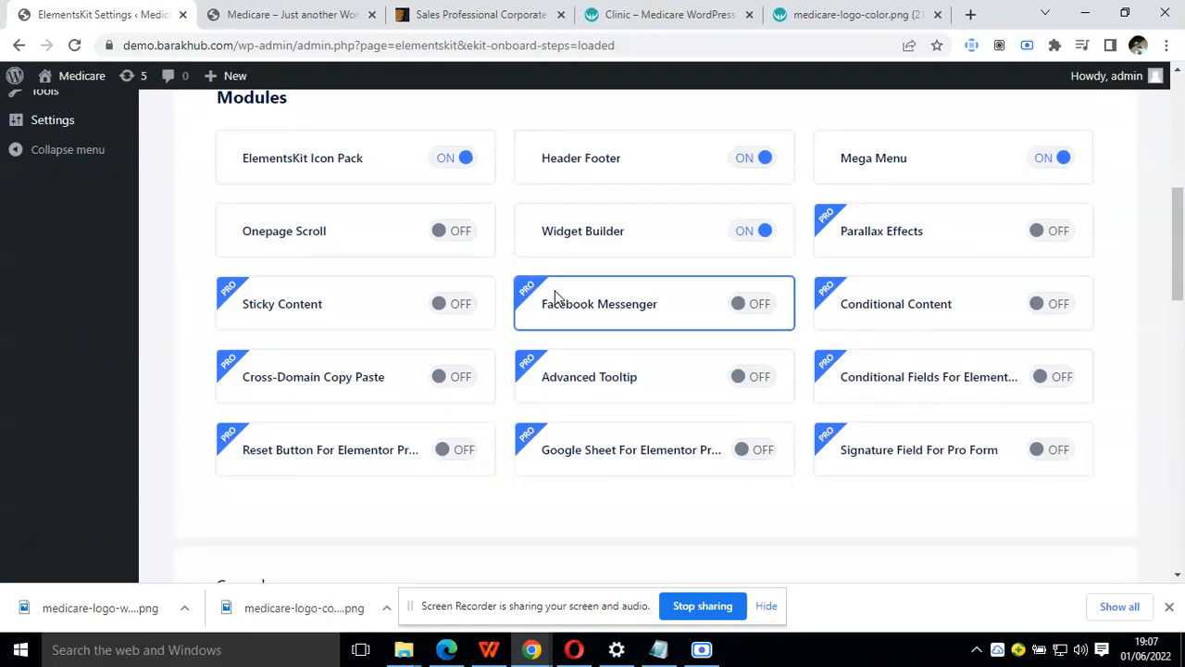
pyautogui.scroll(-6, 557, 294)
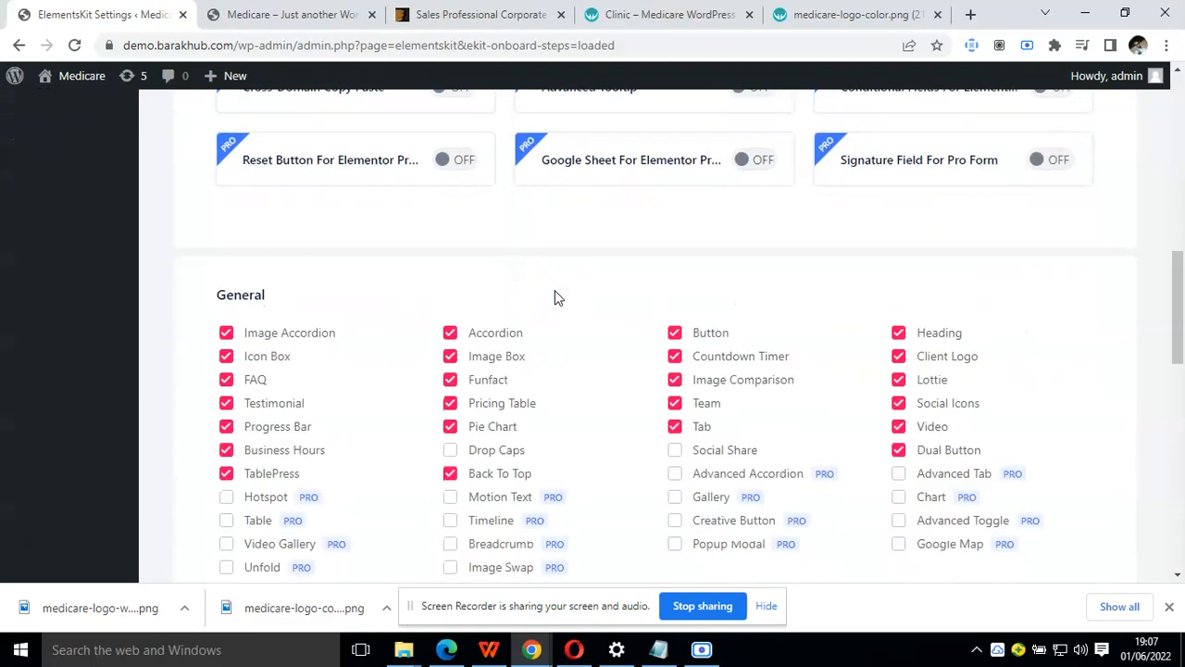
pyautogui.scroll(-8, 556, 294)
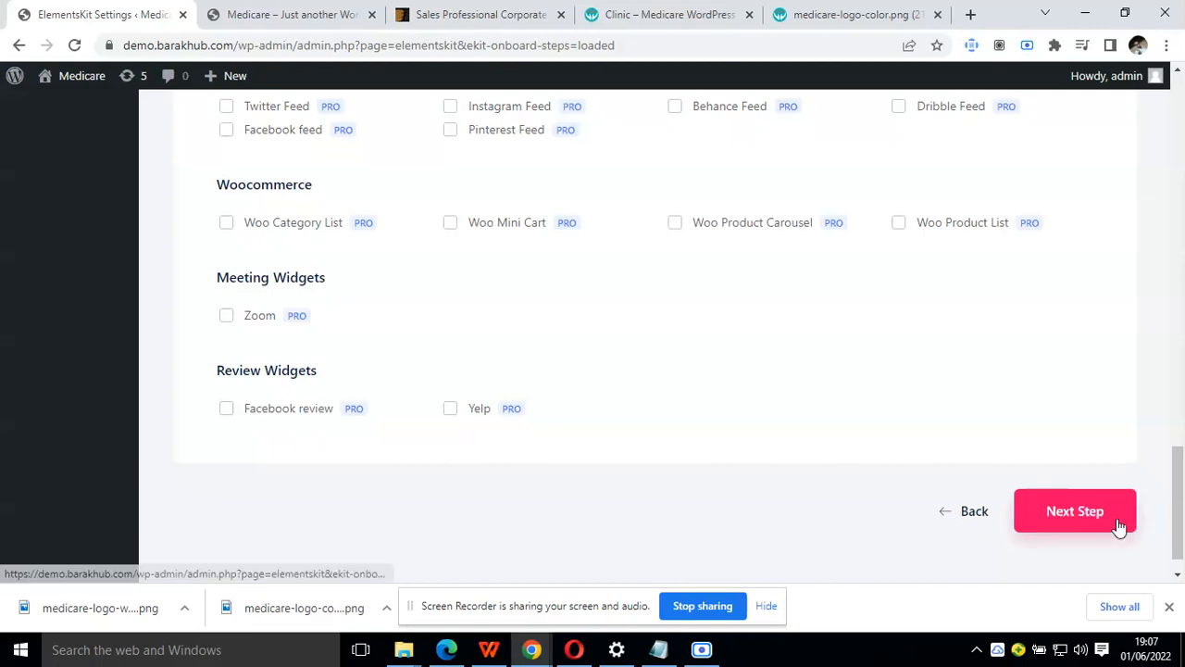
pyautogui.click(1118, 524)
# Go through the remaining ElementsKit setup stages without changing their options and finish the setup
pyautogui.scroll(-2, 1000, 514)
pyautogui.click(866, 474)
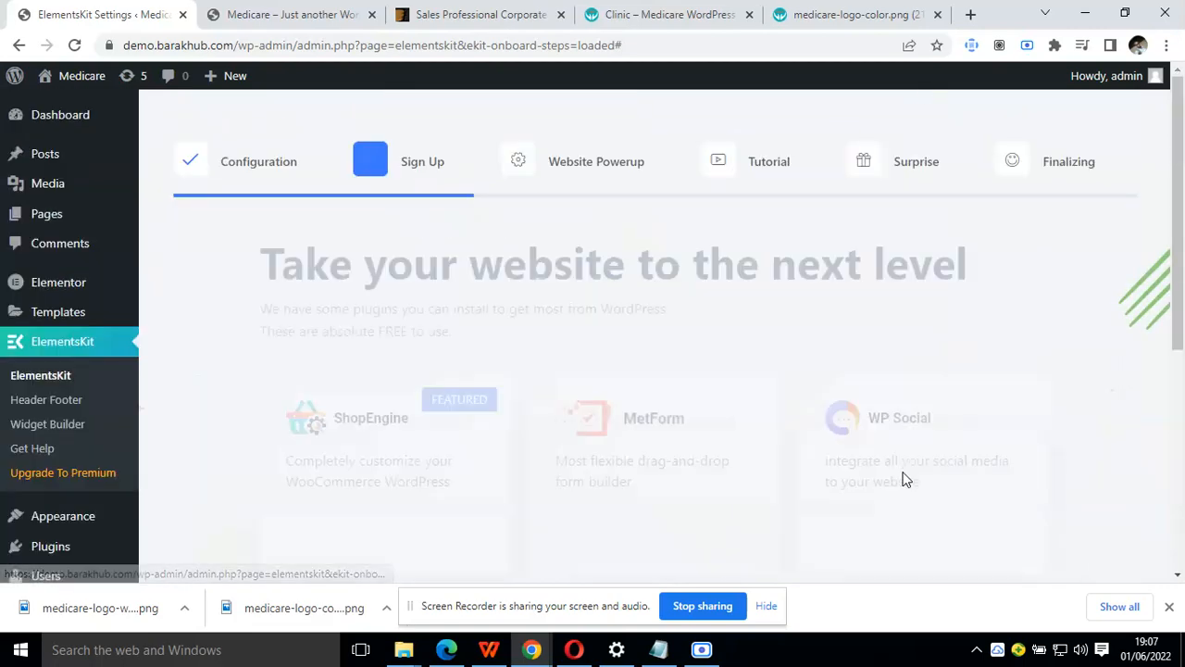
pyautogui.scroll(-4, 926, 477)
pyautogui.scroll(-1, 983, 469)
pyautogui.click(984, 471)
pyautogui.scroll(-5, 984, 450)
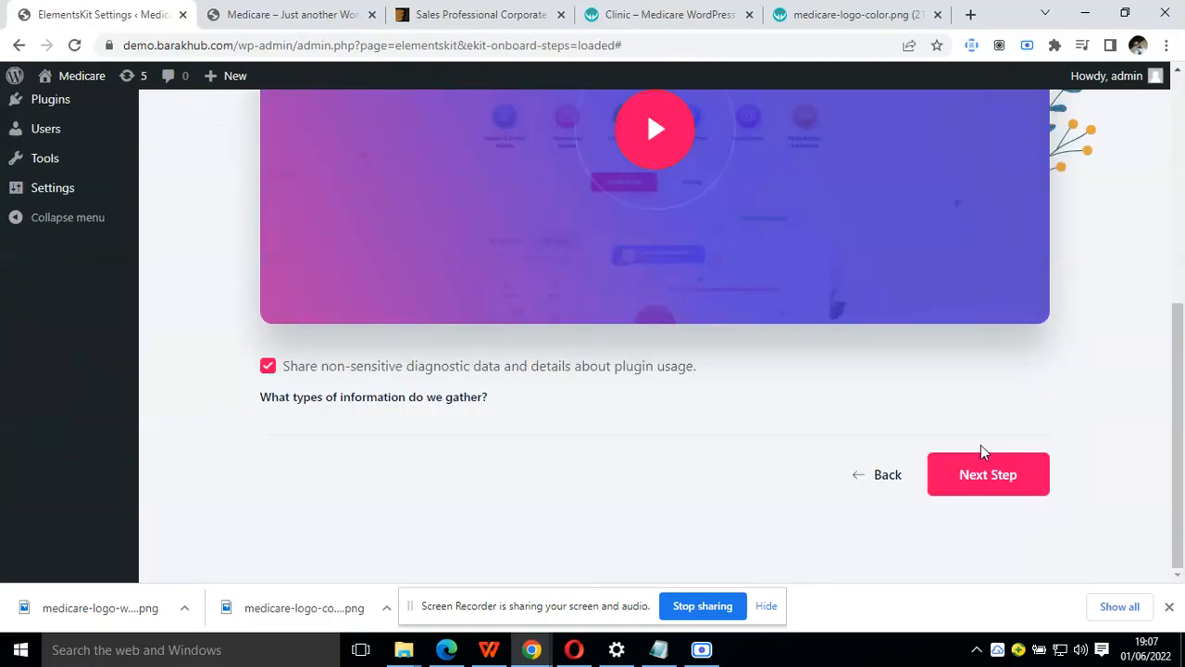
pyautogui.click(981, 468)
pyautogui.scroll(-3, 969, 475)
pyautogui.click(968, 476)
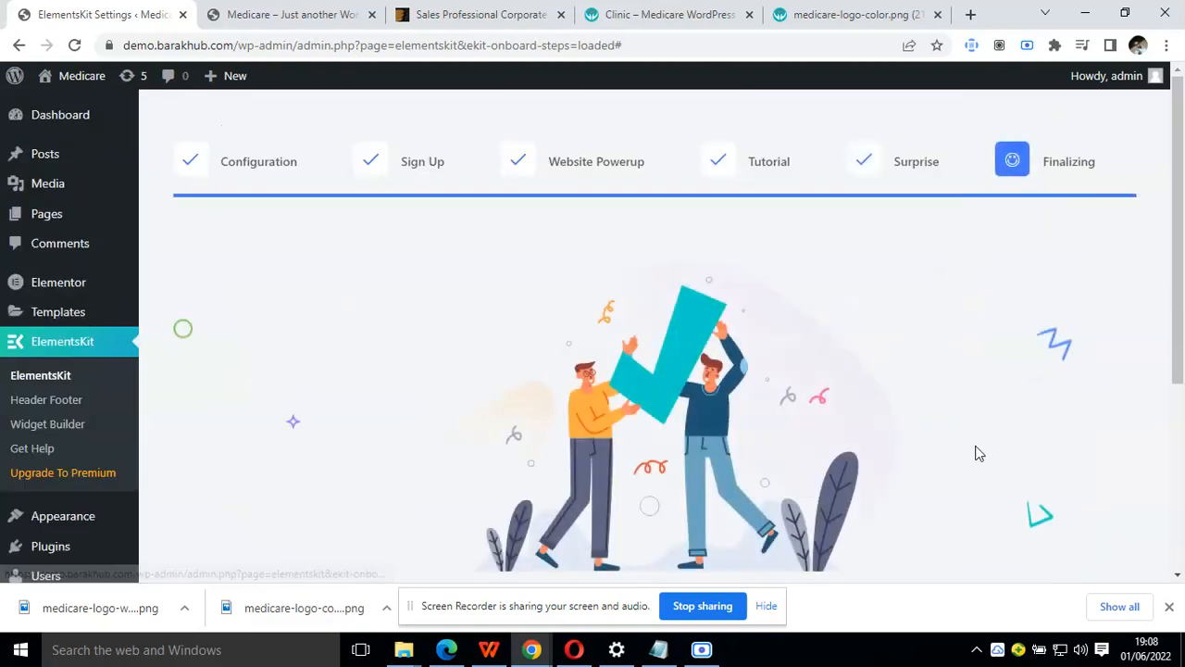
pyautogui.scroll(-4, 818, 459)
pyautogui.click(691, 452)
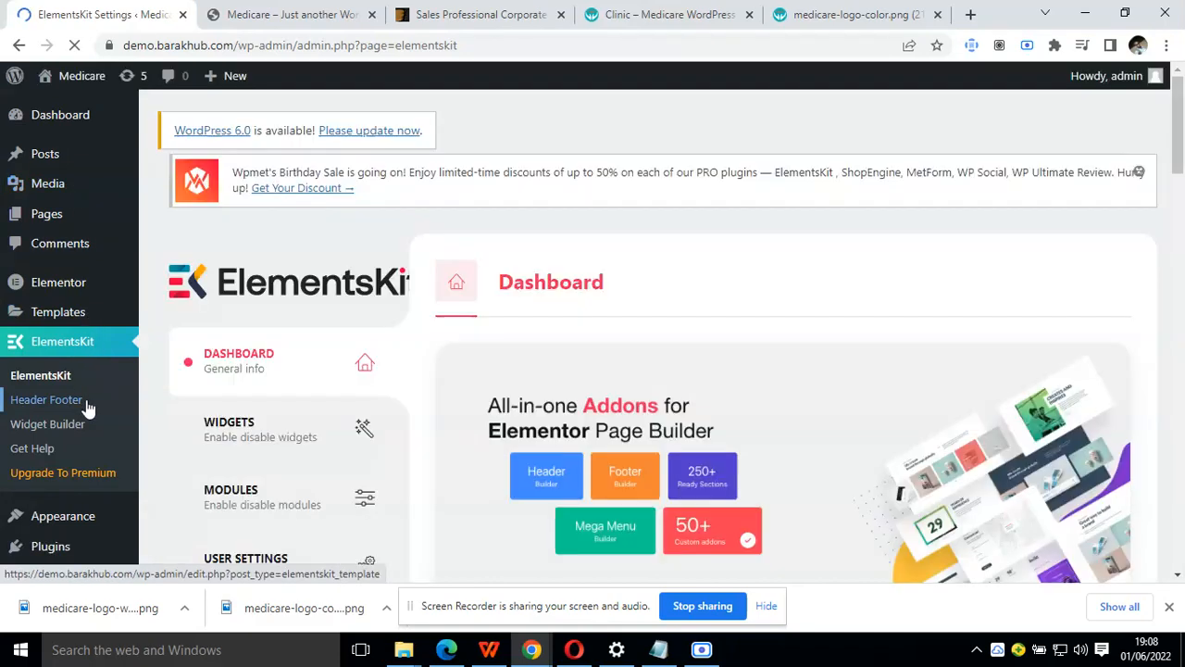
# Create an ElementsKit template titled header with type Header for the entire site, activate it and save it
pyautogui.click(85, 404)
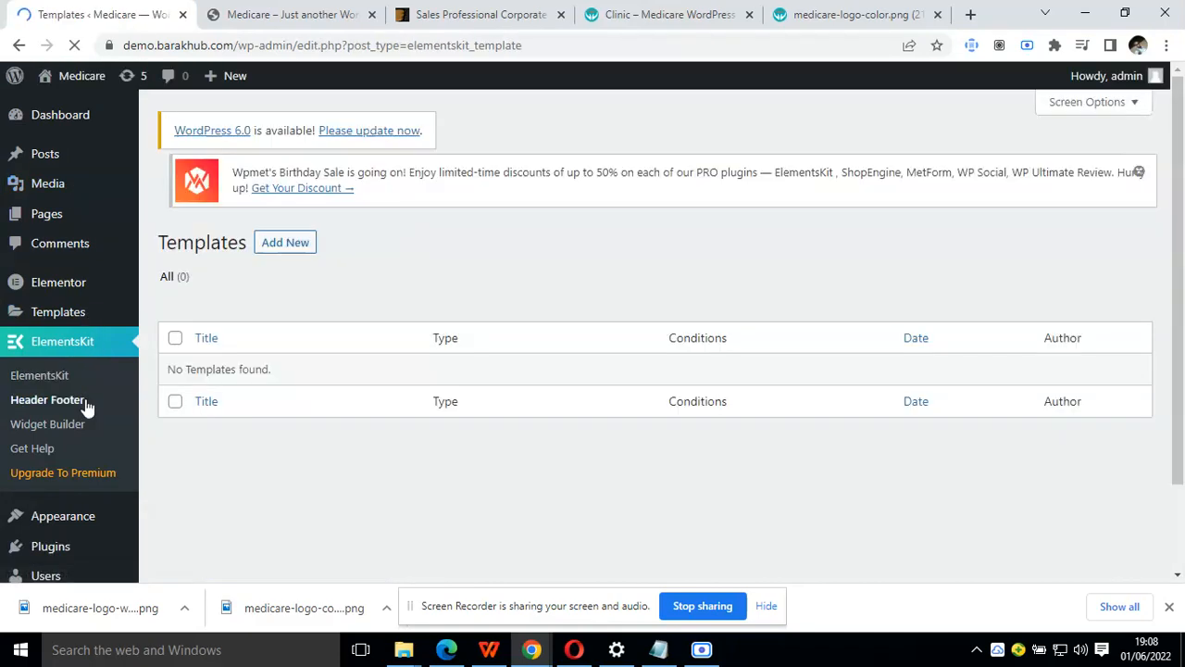
pyautogui.click(295, 183)
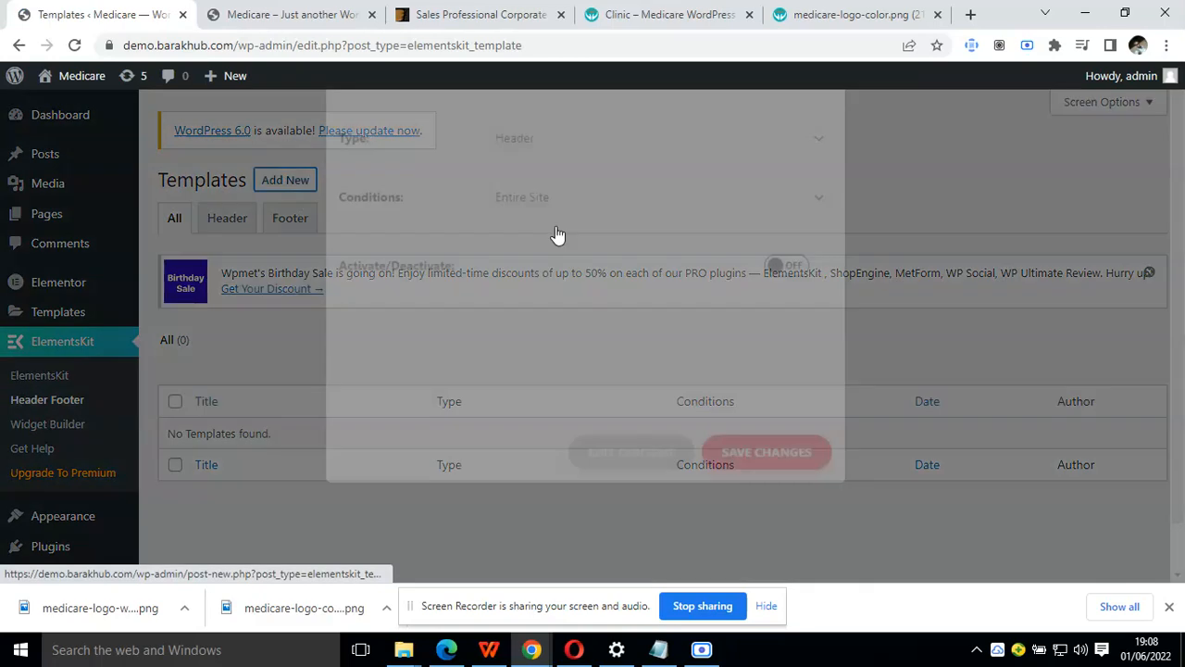
pyautogui.click(587, 198)
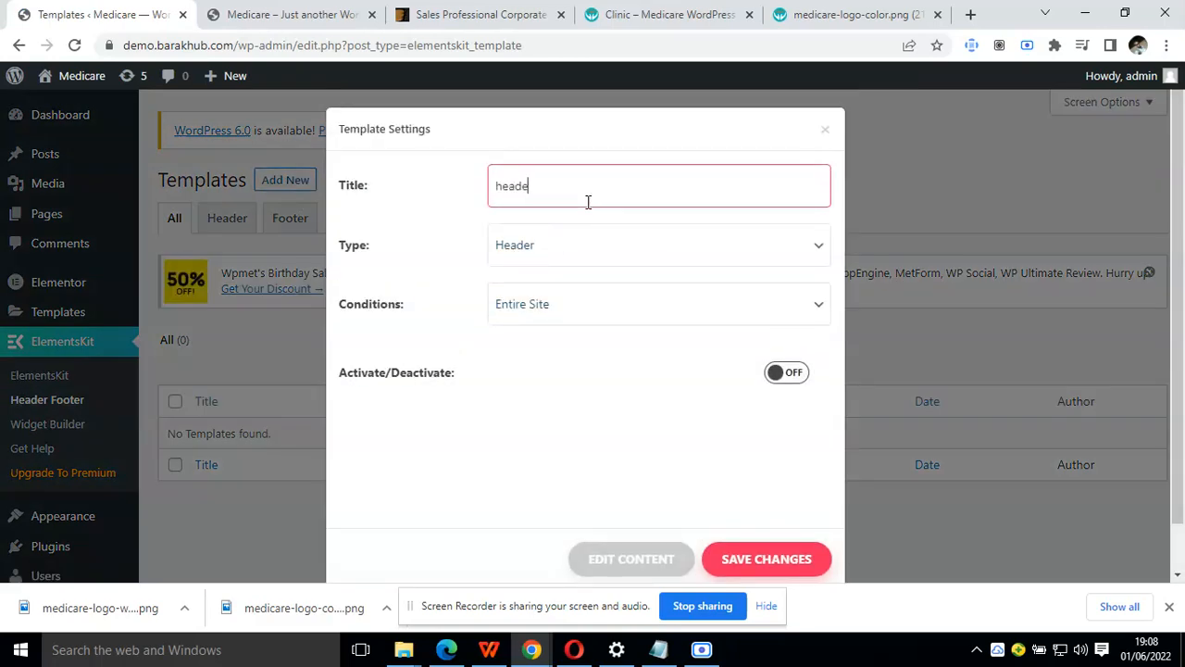
pyautogui.click(566, 248)
pyautogui.click(569, 274)
pyautogui.click(787, 372)
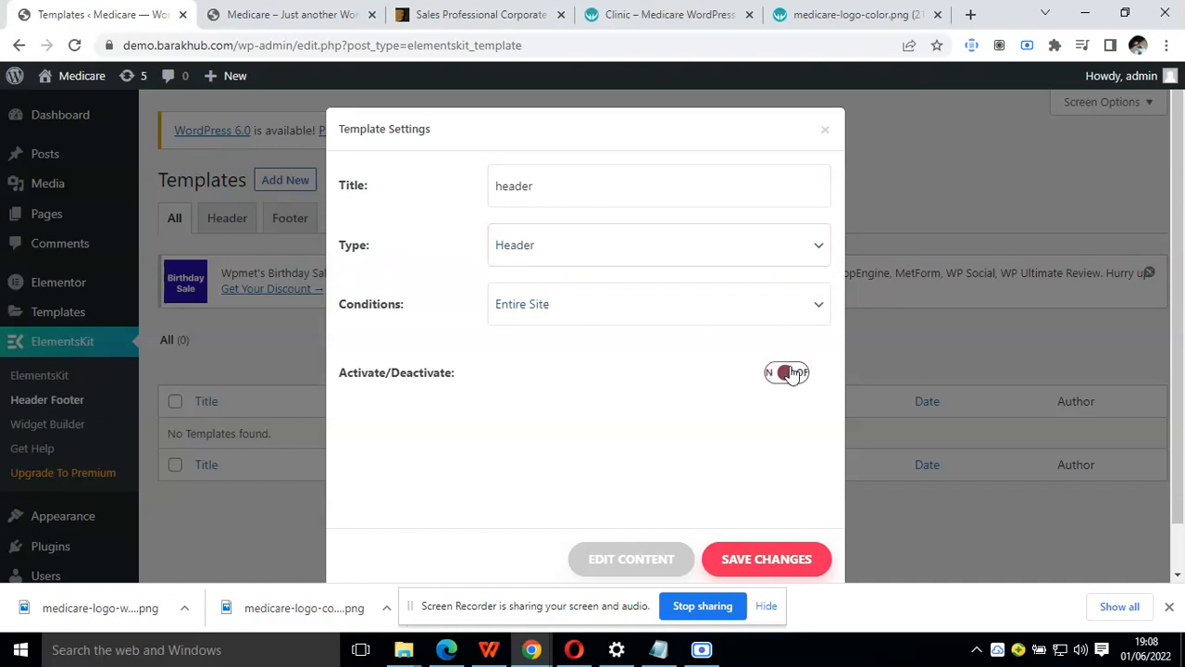
pyautogui.click(743, 512)
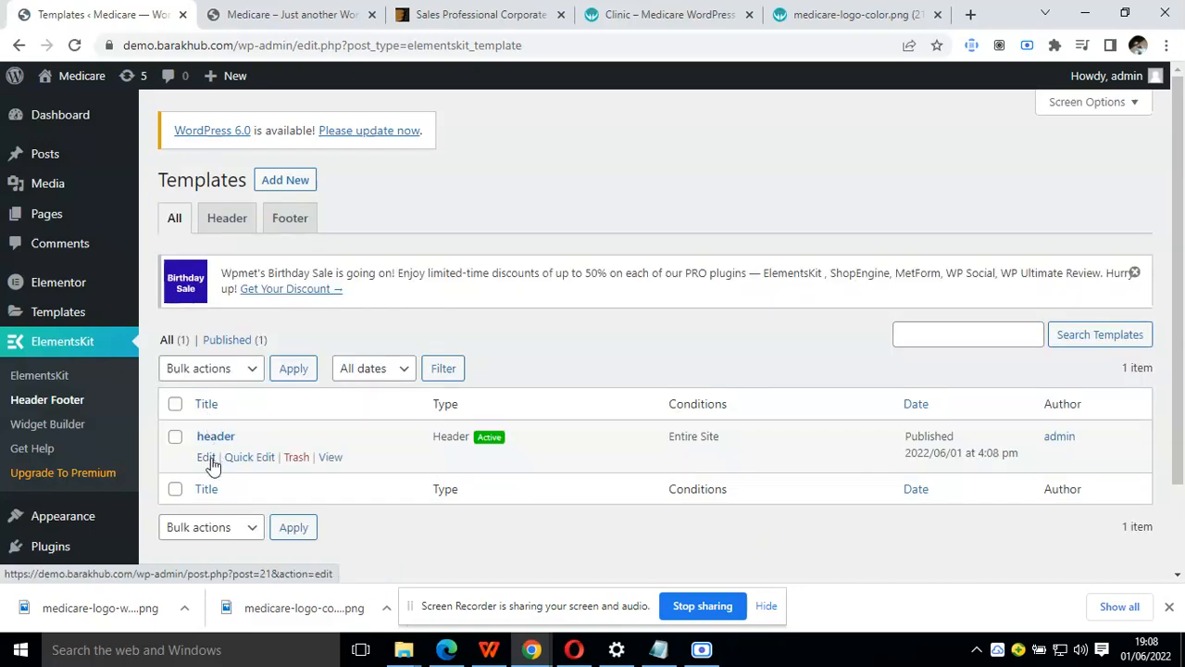
# Open the header template's content in the Elementor editor and reload the Medicare site's homepage
pyautogui.click(207, 457)
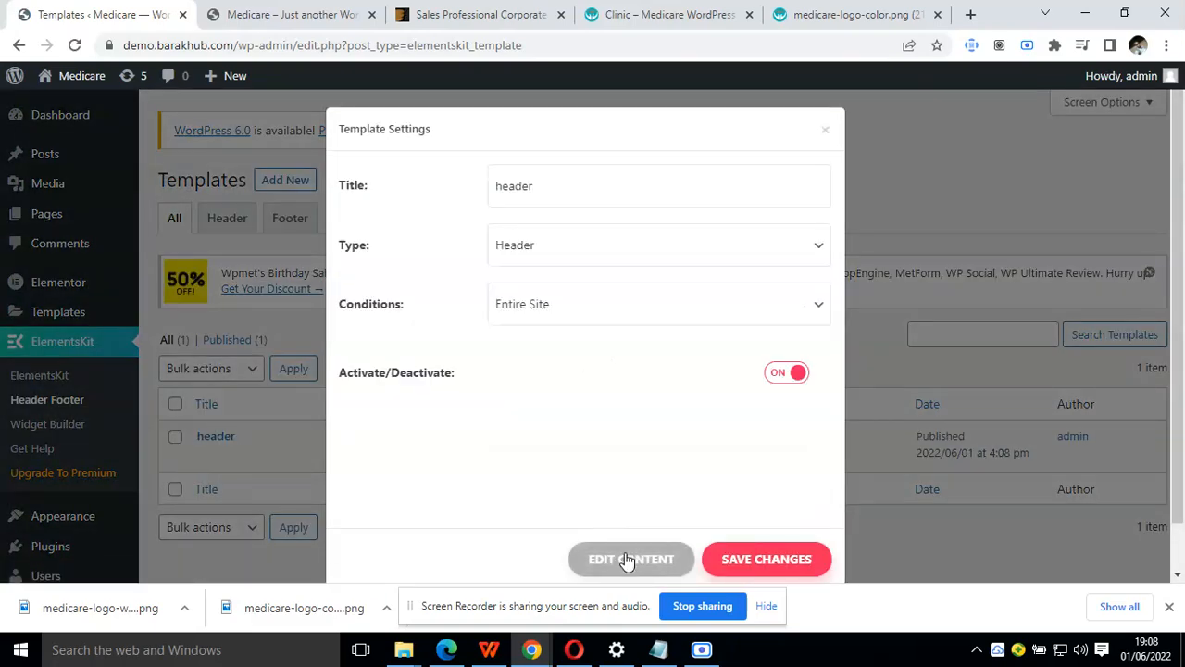
pyautogui.click(618, 555)
pyautogui.click(394, 13)
pyautogui.click(274, 12)
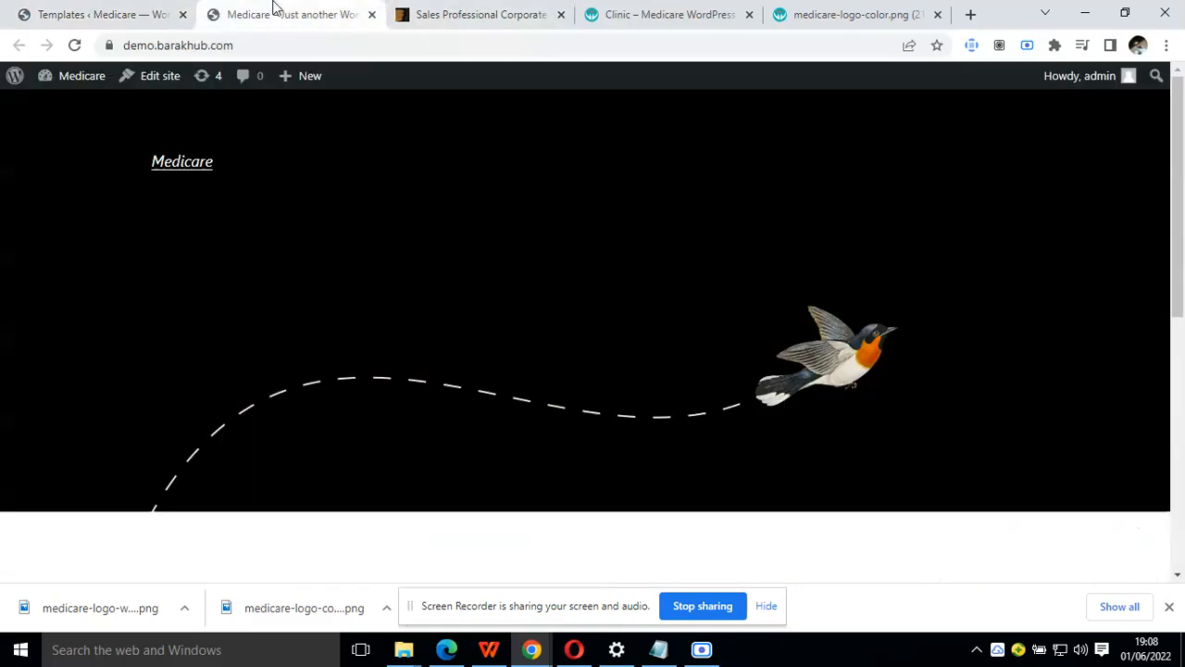
pyautogui.click(75, 44)
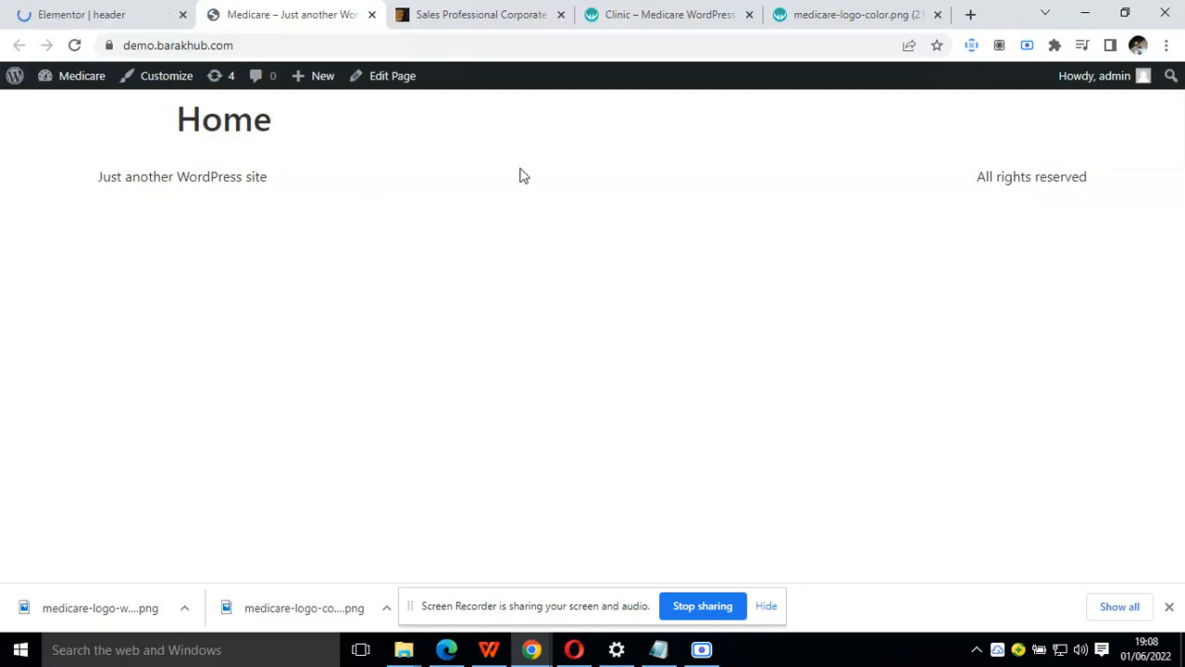
# Examine the header layout of the Medicare Clinic demo page and check the site homepage and loading editor
pyautogui.click(519, 11)
pyautogui.click(642, 11)
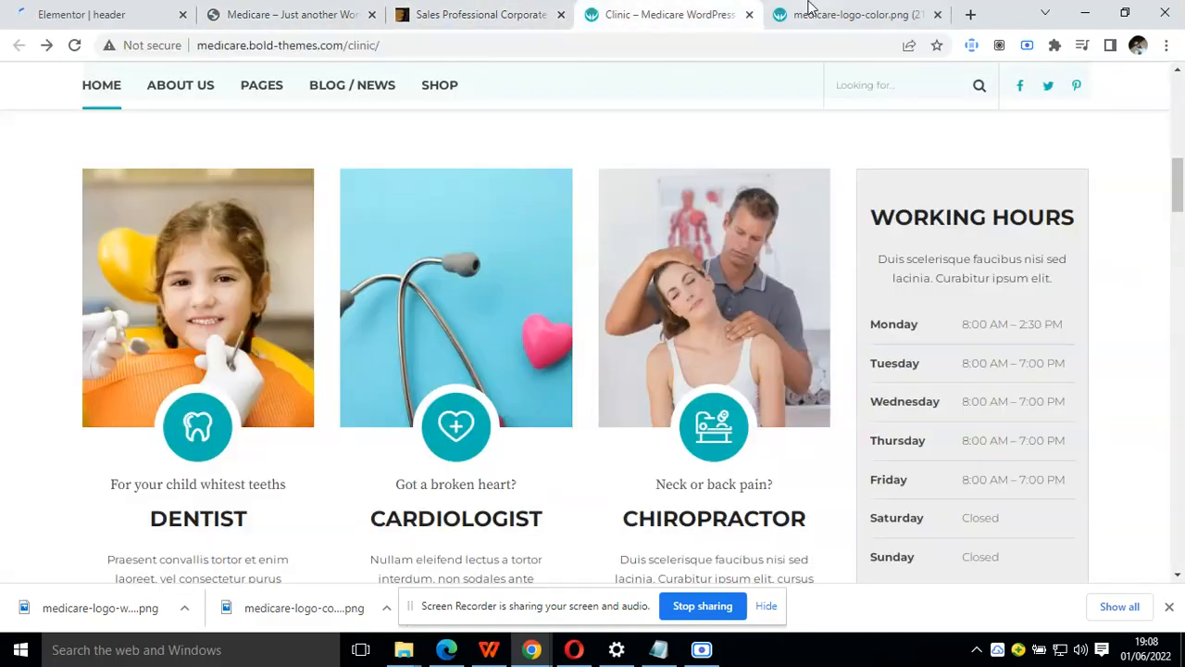
pyautogui.scroll(5, 394, 219)
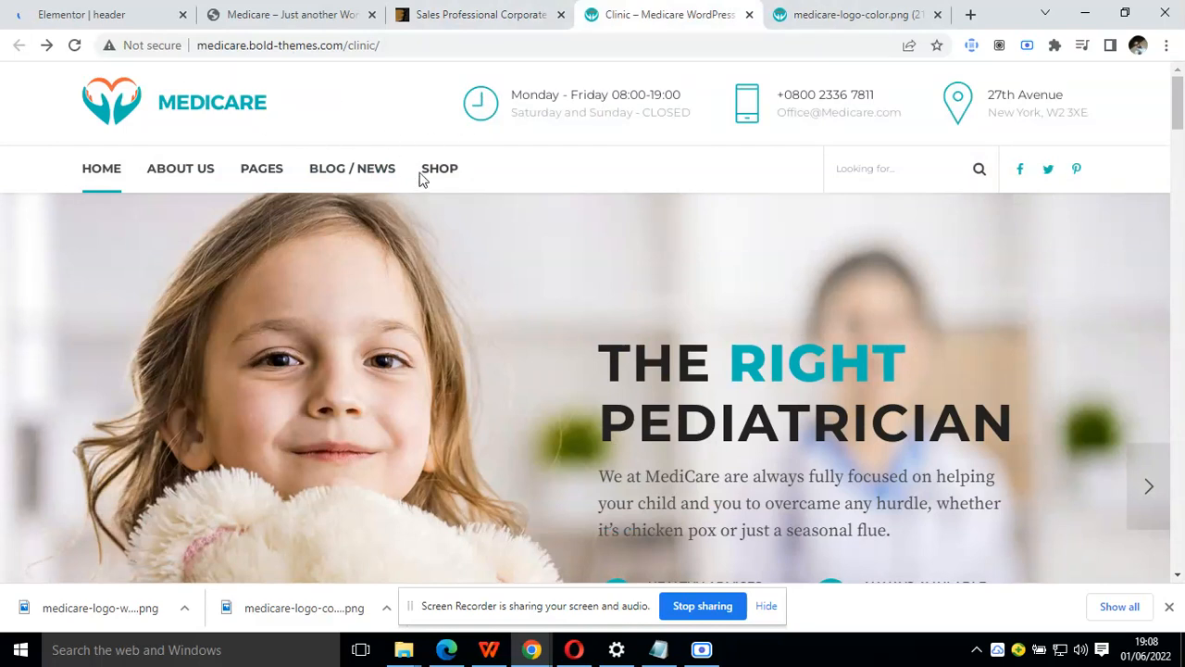
pyautogui.click(40, 13)
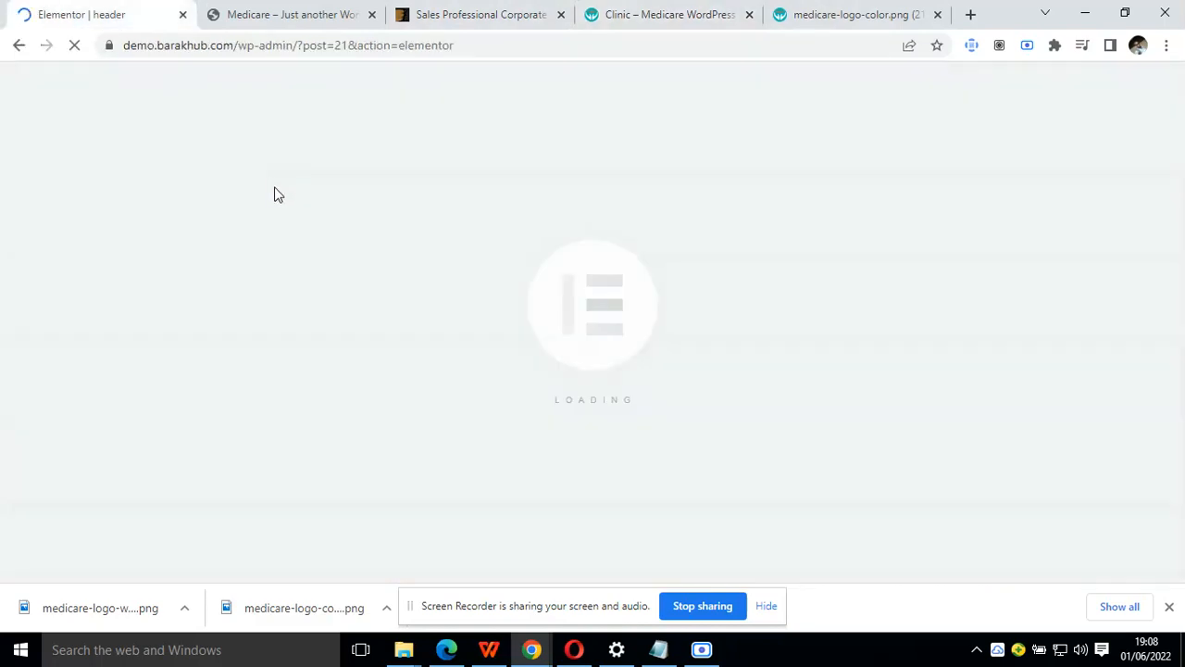
pyautogui.click(287, 11)
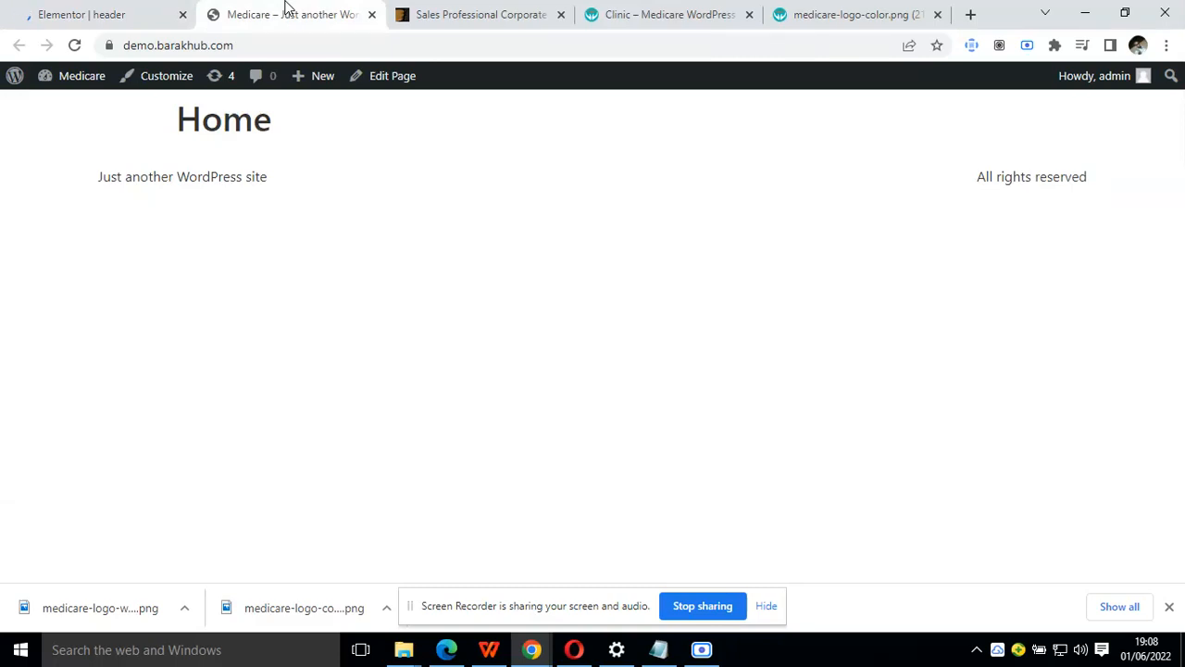
pyautogui.click(102, 11)
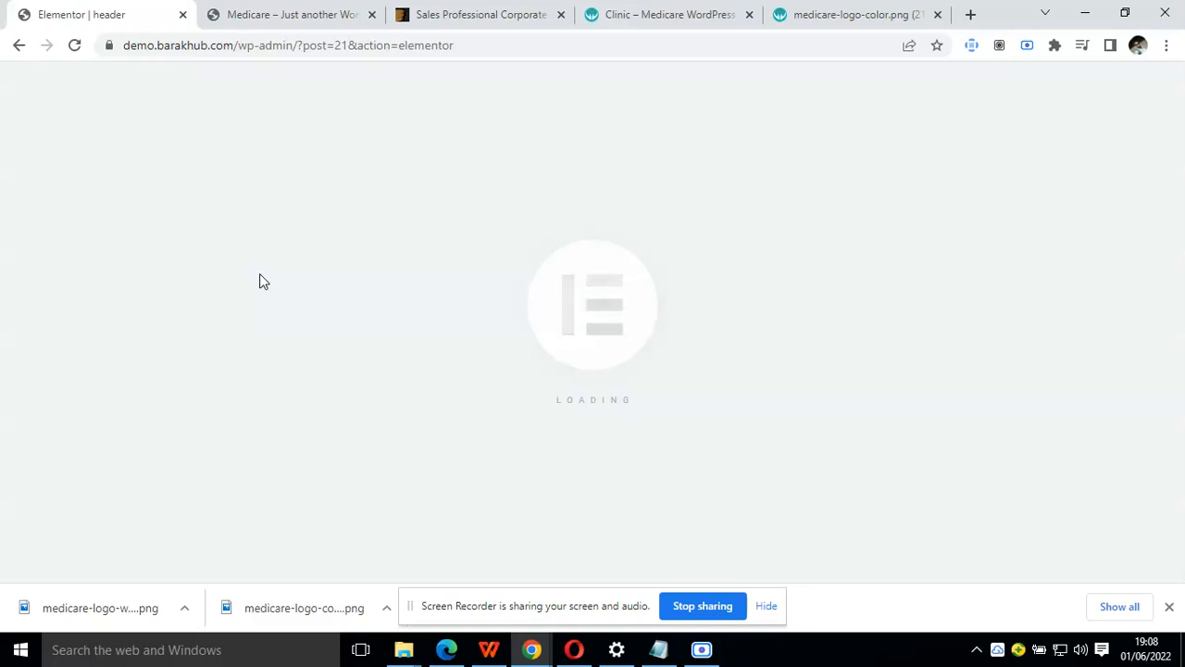
# Open the Clinic demo's Contact us page in a new browser tab and return to the header editor
pyautogui.click(325, 13)
pyautogui.click(451, 9)
pyautogui.click(685, 11)
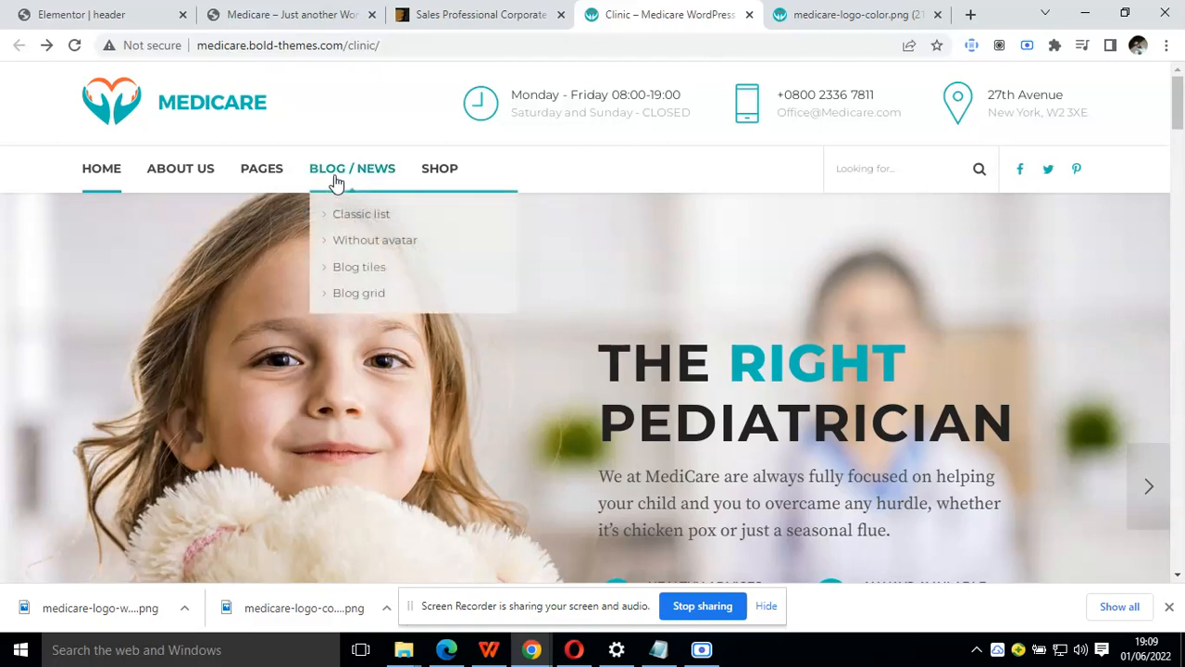
pyautogui.moveTo(184, 176)
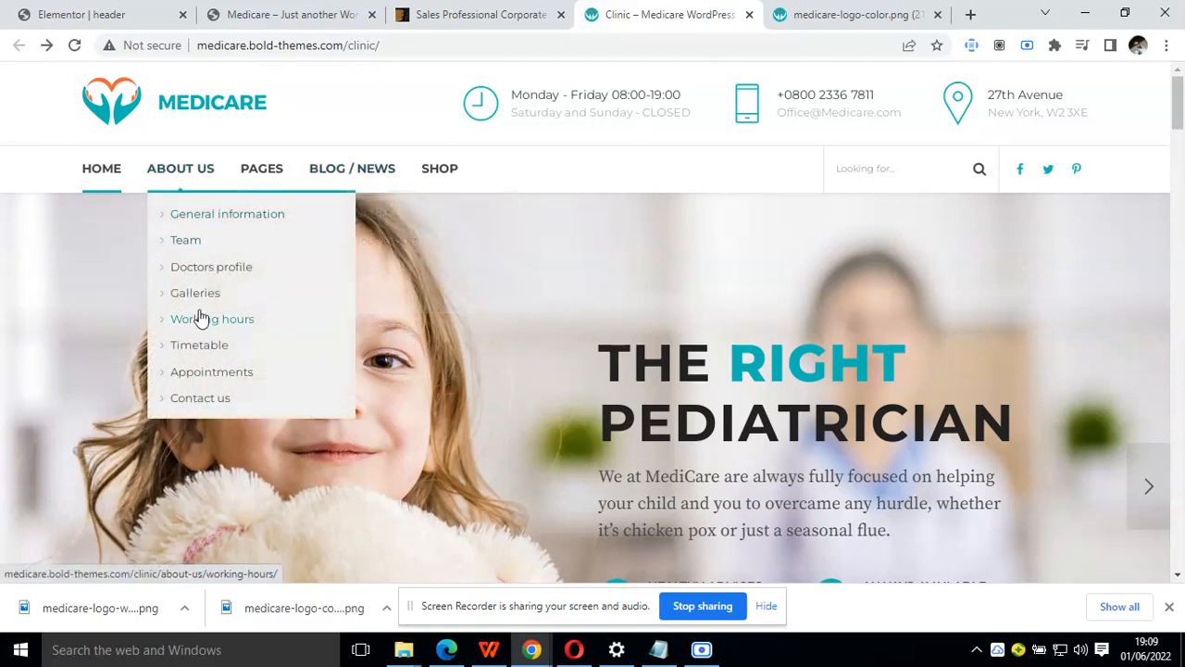
pyautogui.rightClick(222, 400)
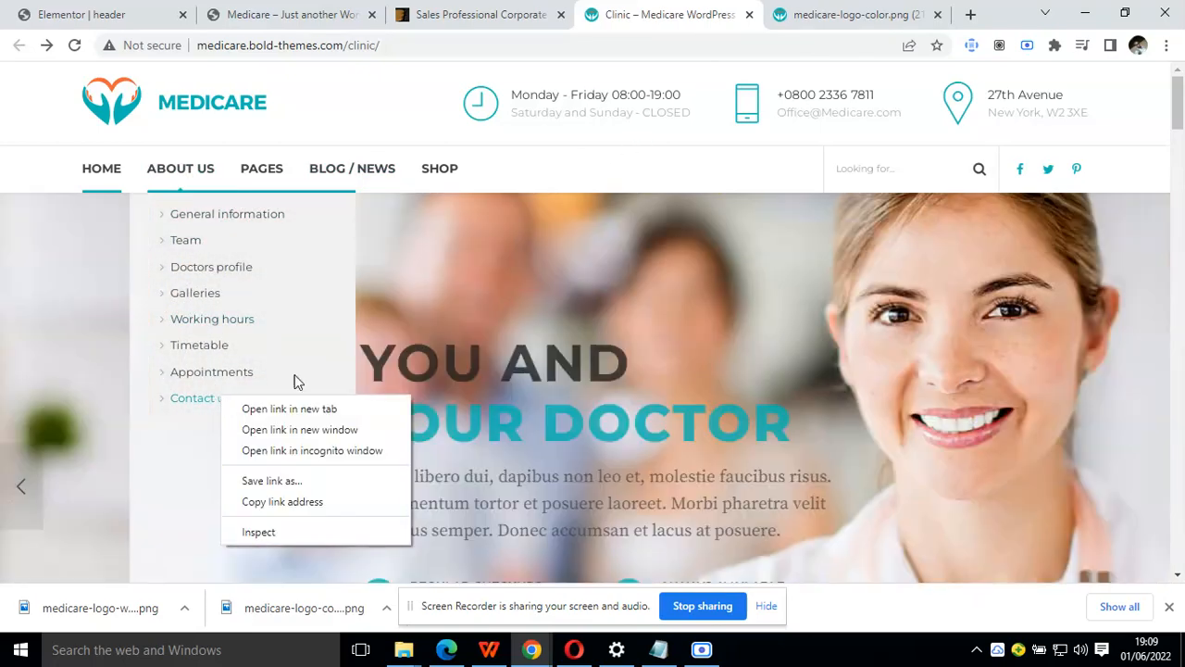
pyautogui.click(304, 405)
pyautogui.click(672, 7)
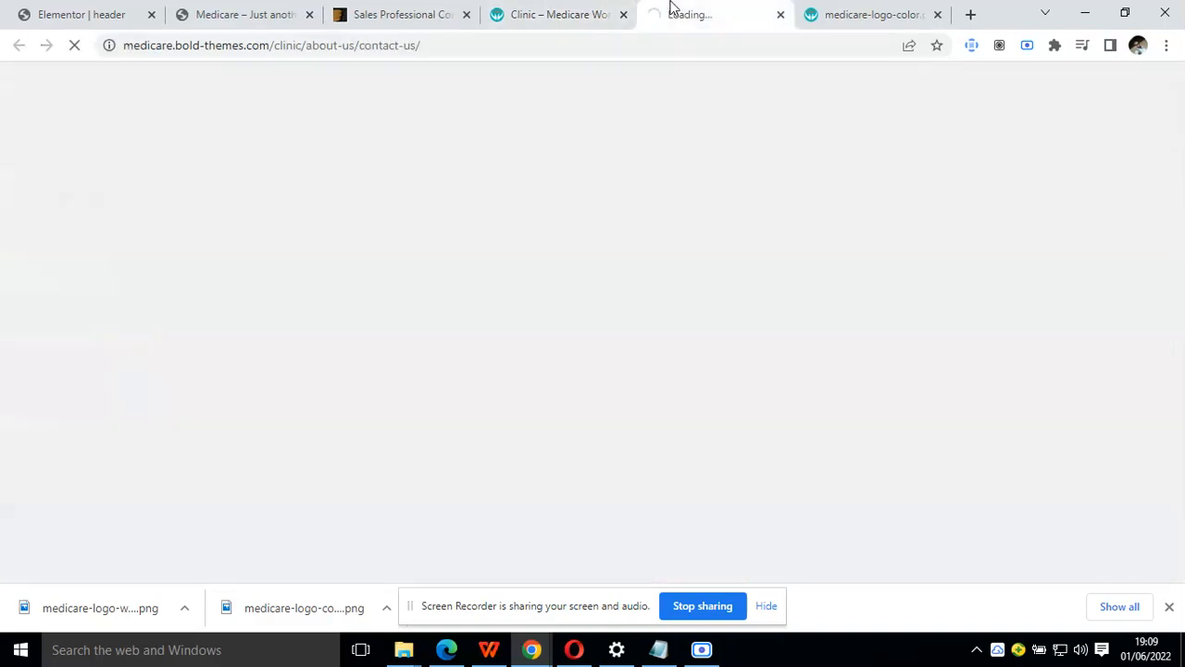
pyautogui.click(109, 7)
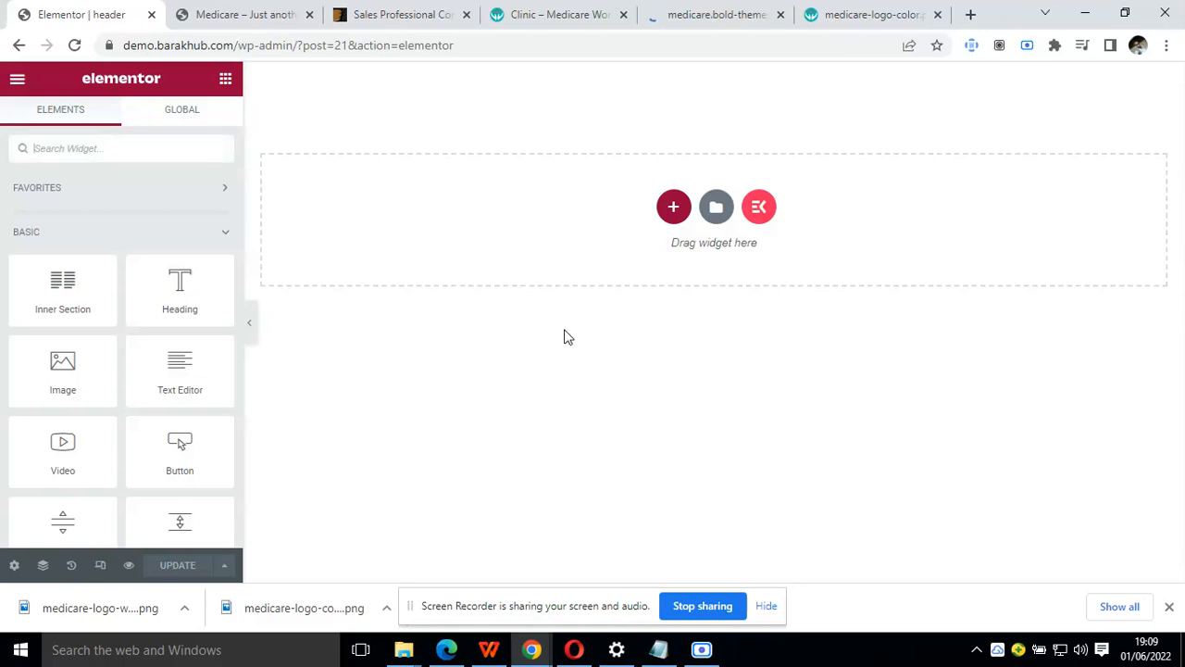
# Check the demo's header rows and add a single-column section to the header template
pyautogui.click(536, 9)
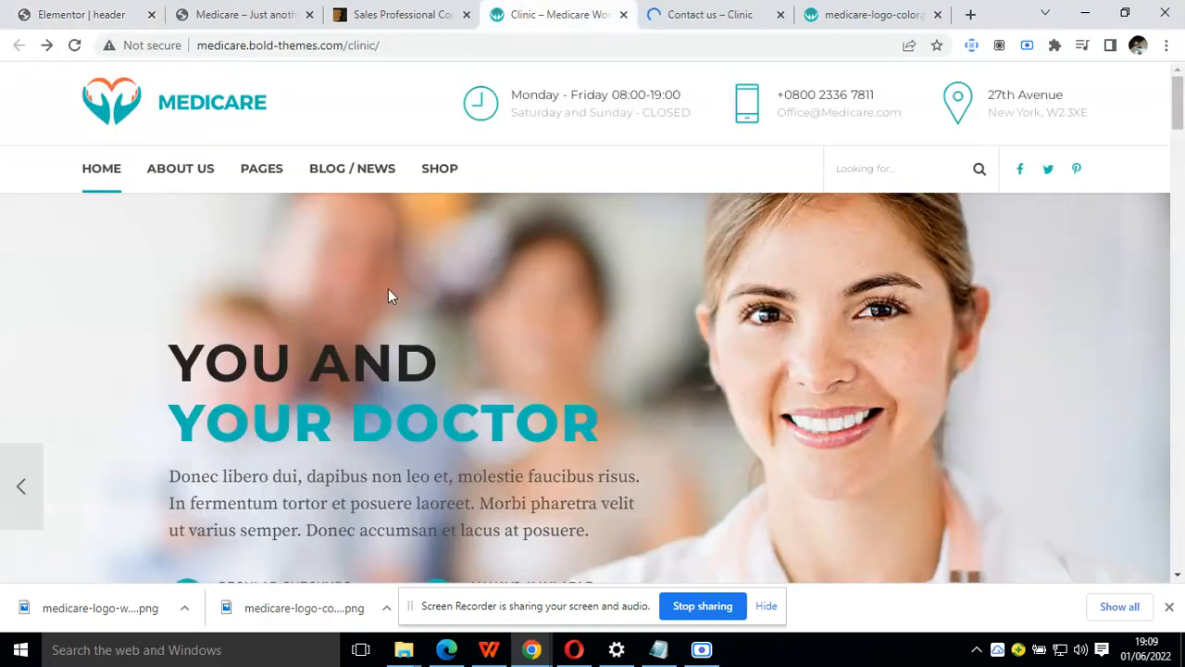
pyautogui.moveTo(83, 171)
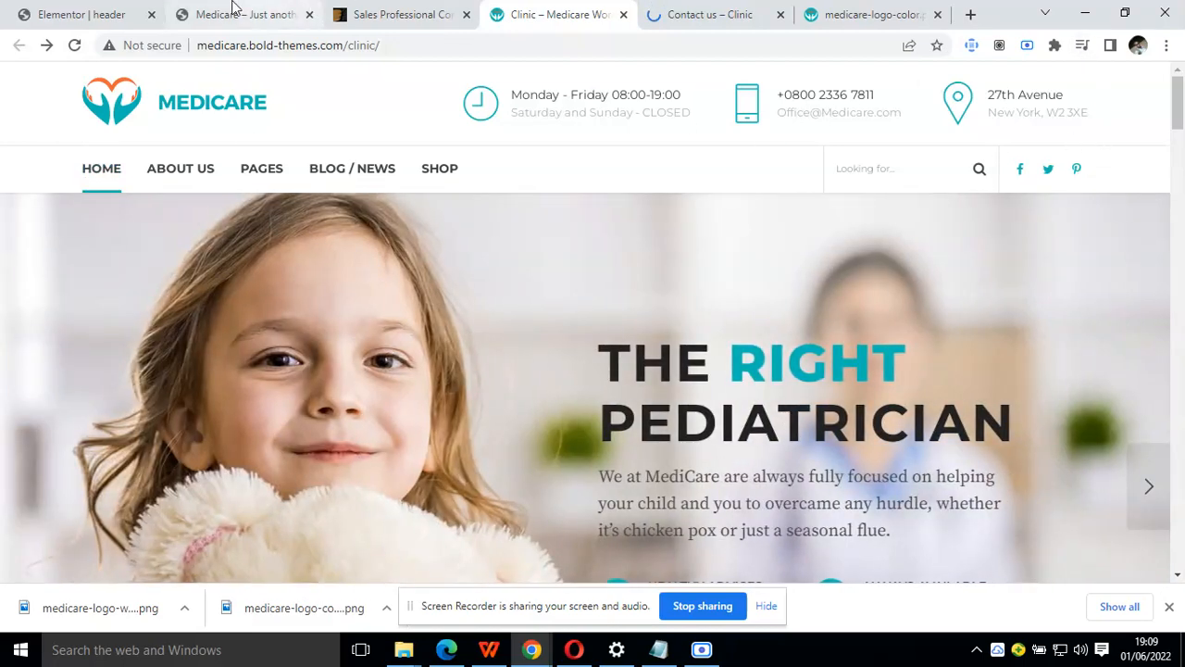
pyautogui.click(123, 13)
pyautogui.click(673, 205)
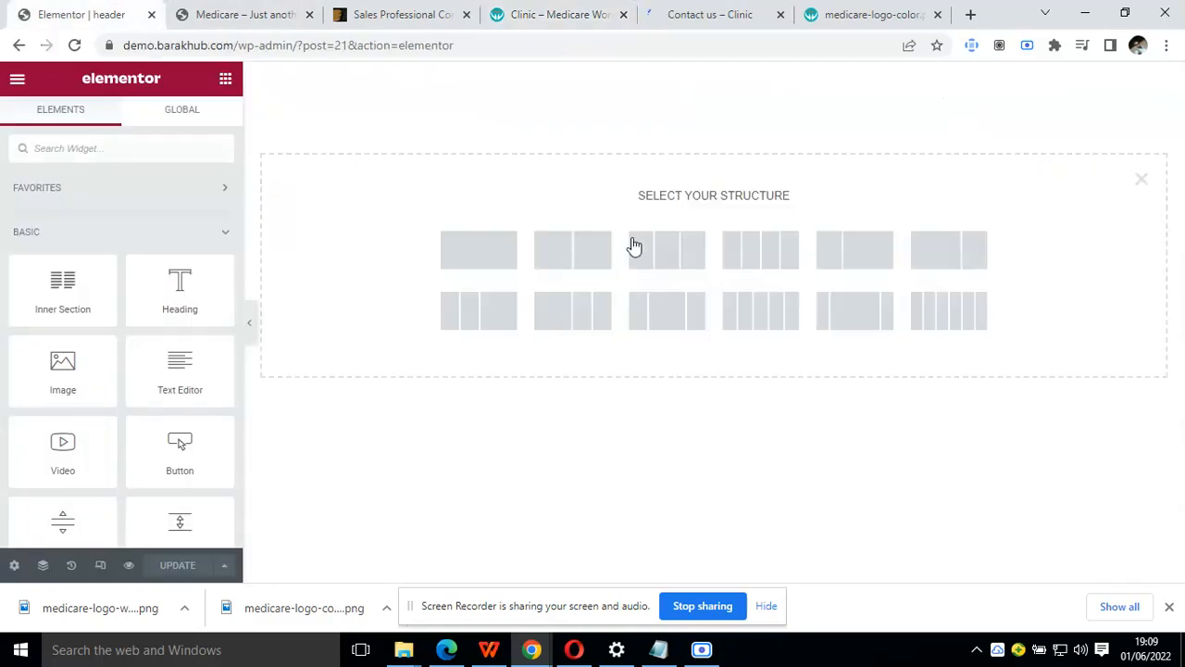
pyautogui.click(478, 250)
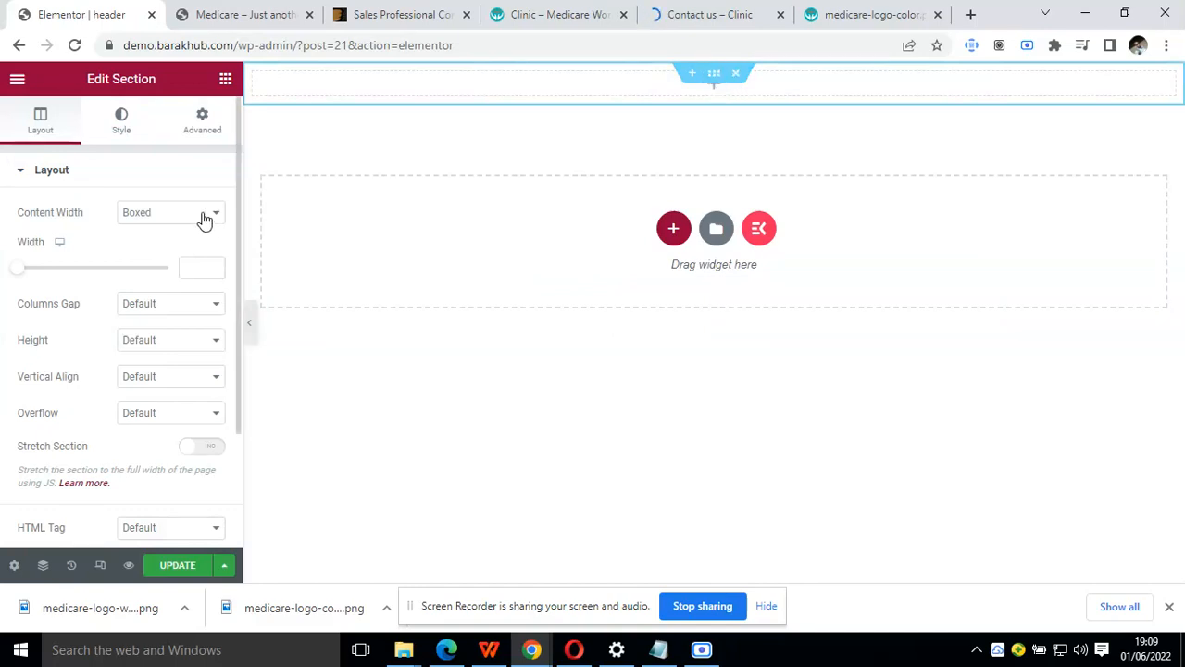
# Compare with the demo header and place an Inner Section inside the header's new section
pyautogui.click(546, 13)
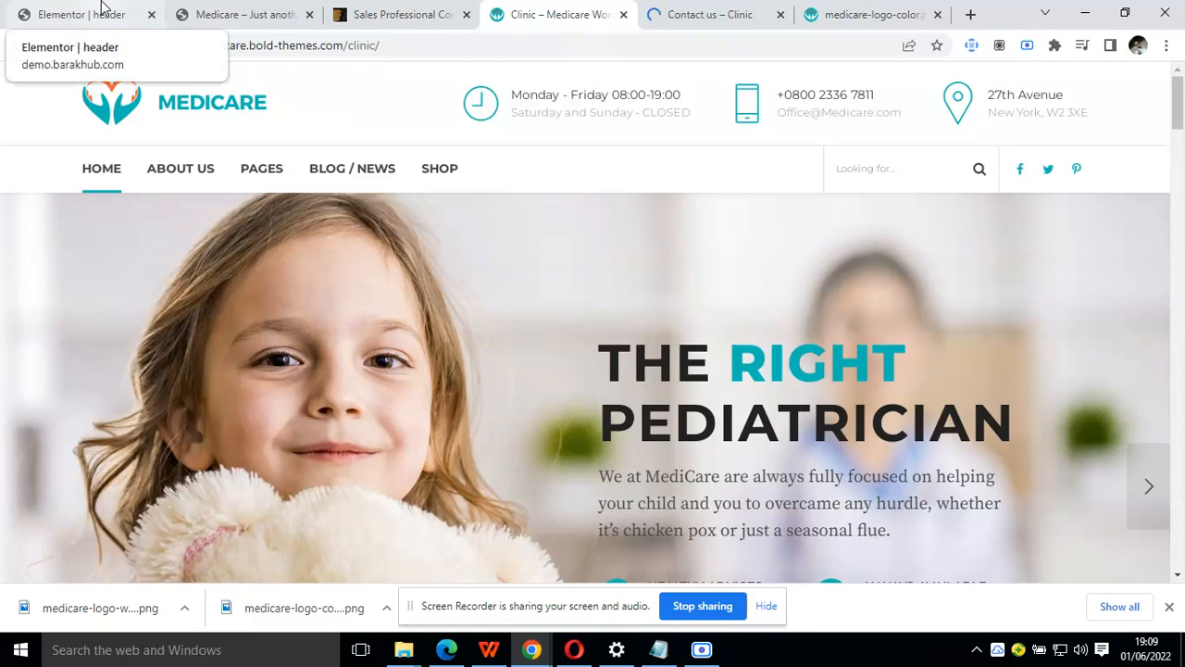
pyautogui.click(103, 9)
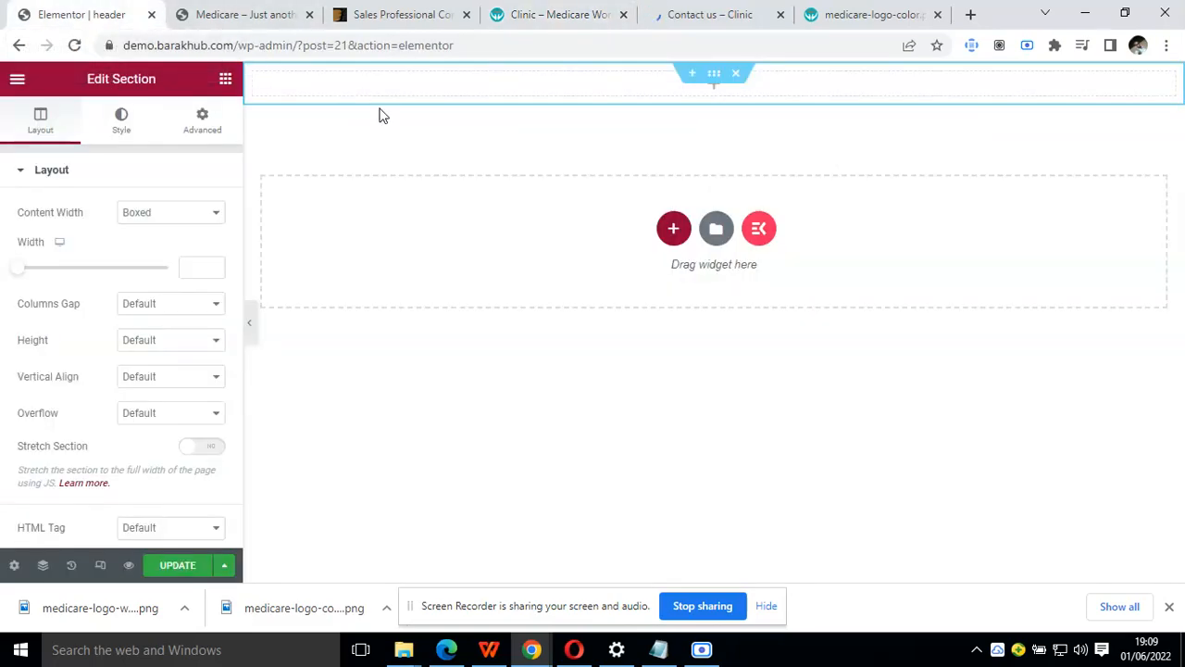
pyautogui.click(586, 7)
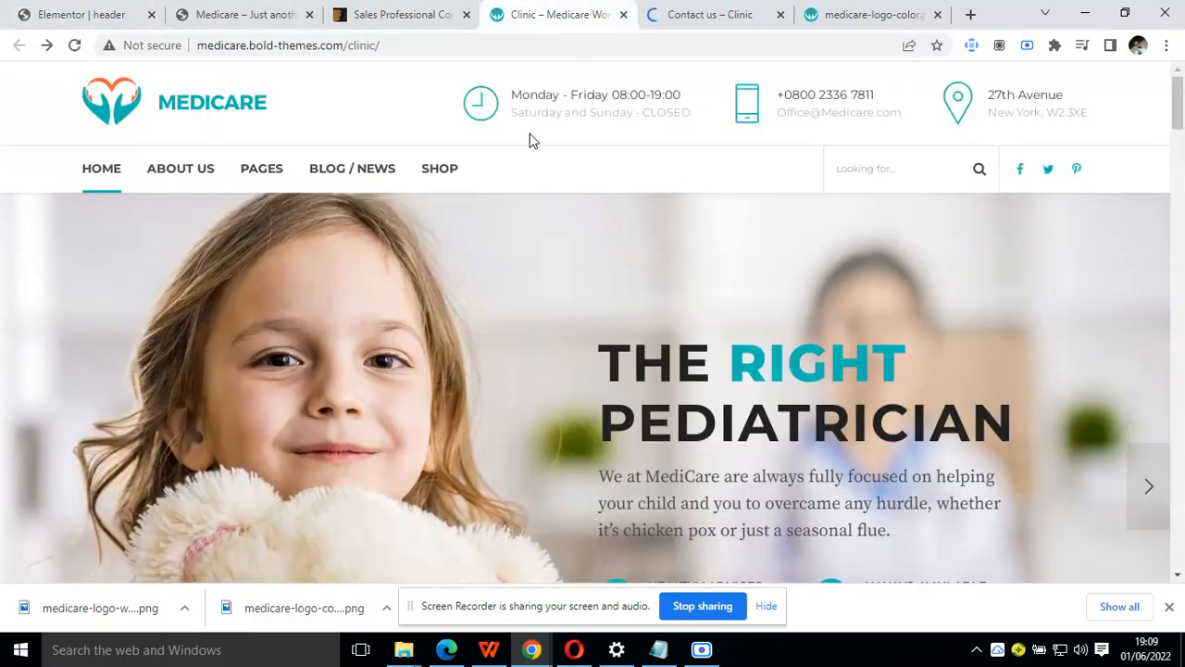
pyautogui.click(91, 10)
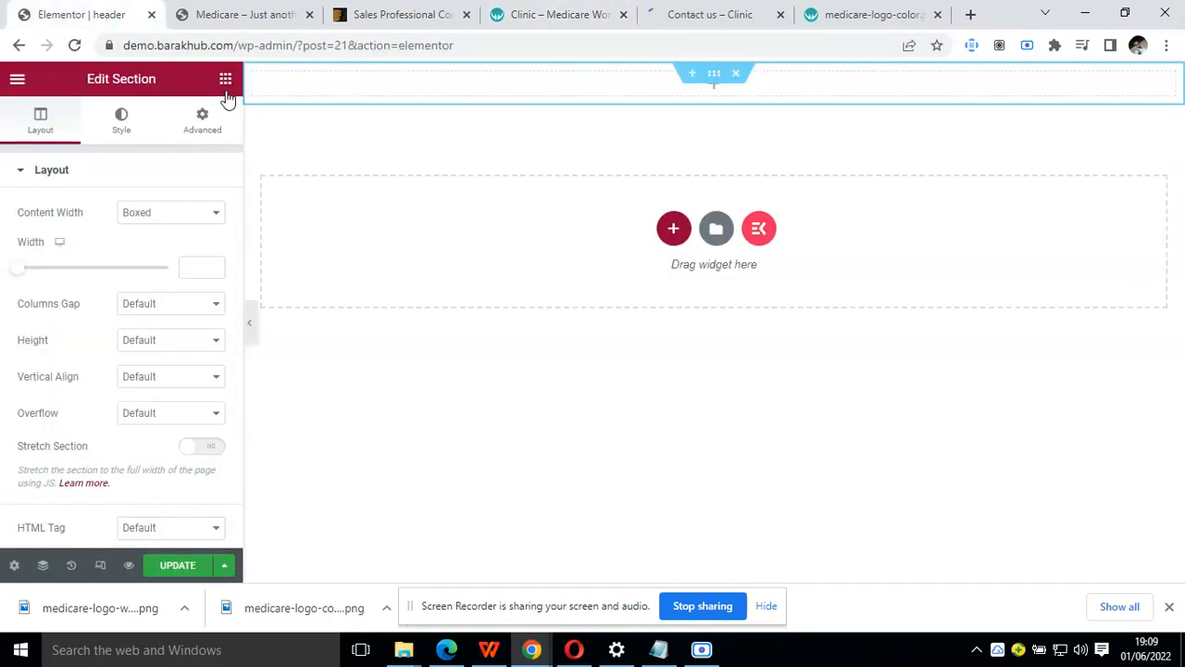
pyautogui.click(226, 83)
pyautogui.moveTo(81, 308); pyautogui.dragTo(437, 99)
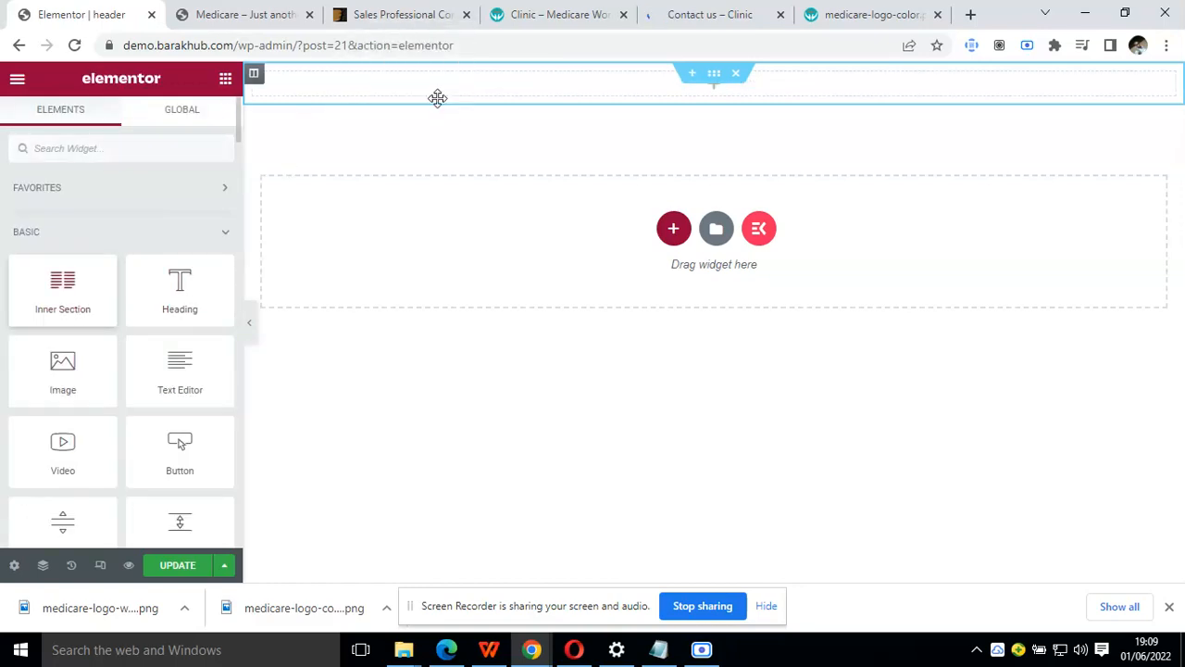
pyautogui.moveTo(83, 277); pyautogui.dragTo(441, 72)
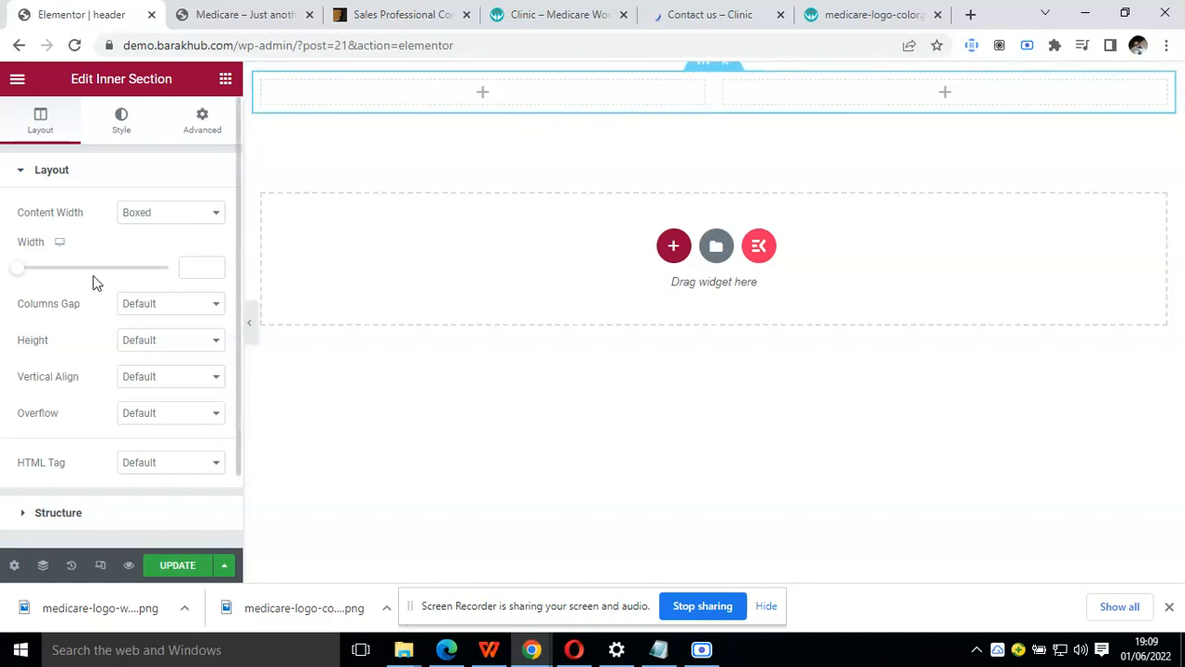
# Check the demo's top header row and duplicate the inner section's last column twice to make four columns
pyautogui.click(225, 79)
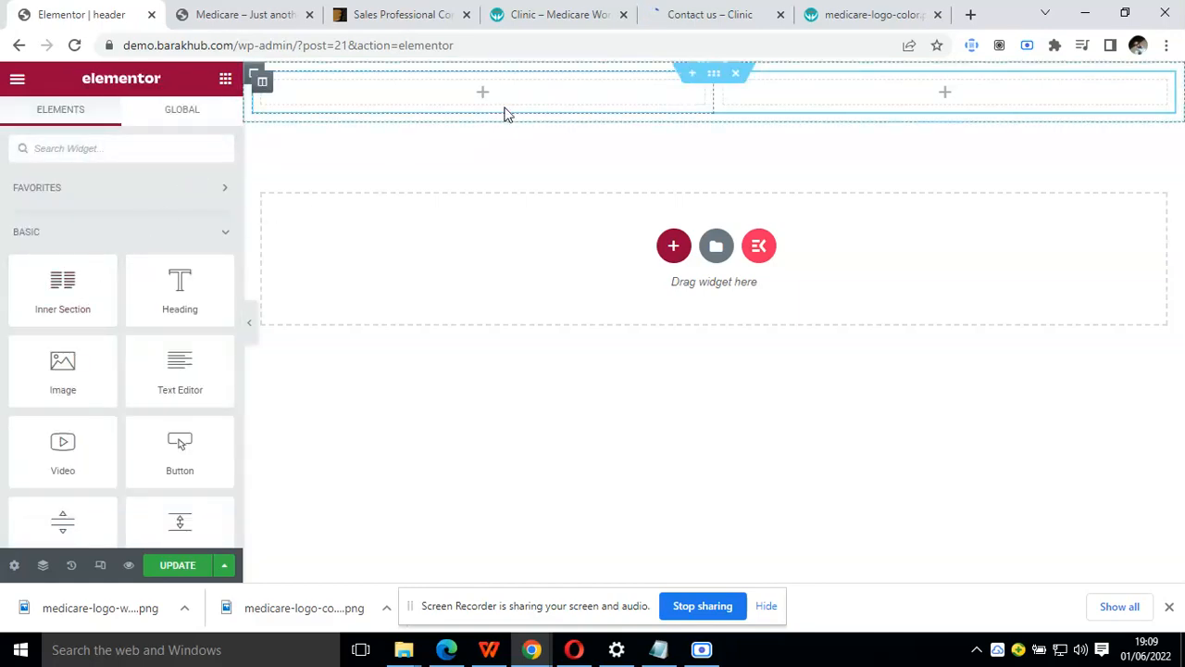
pyautogui.click(560, 14)
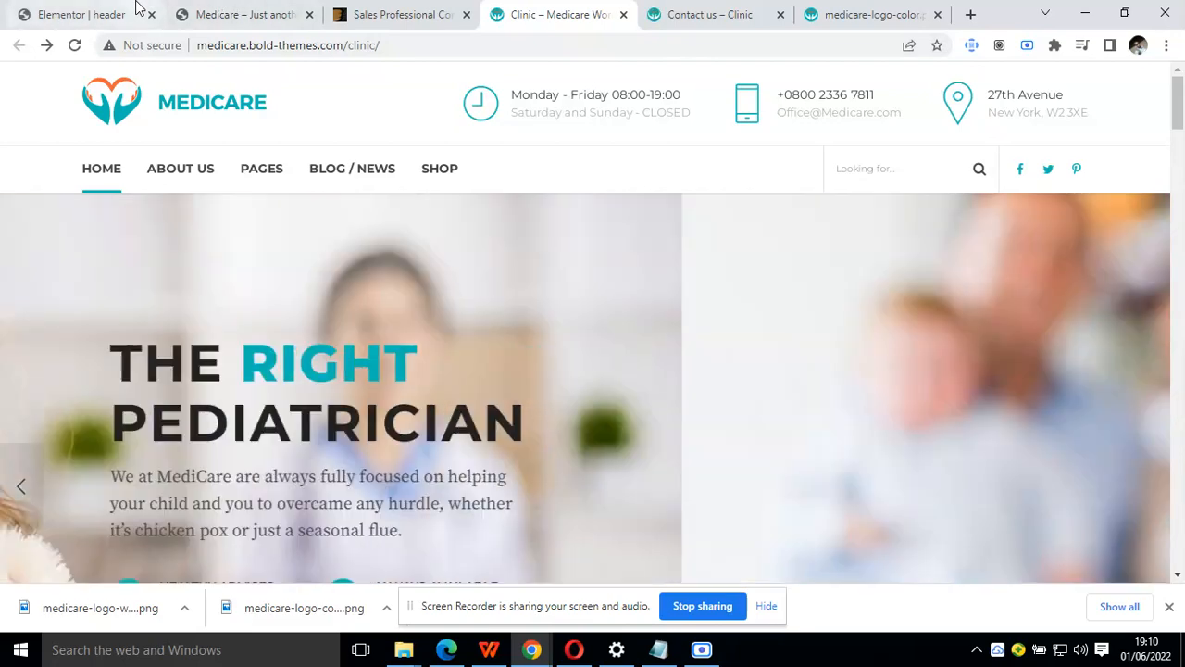
pyautogui.click(139, 11)
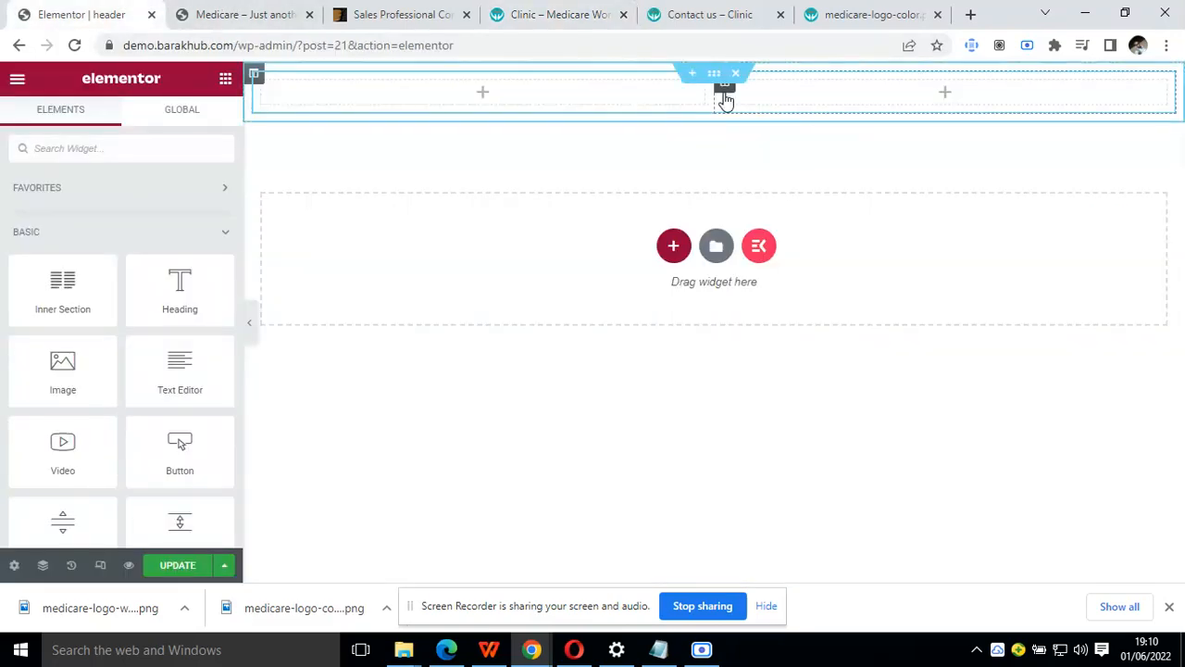
pyautogui.rightClick(725, 96)
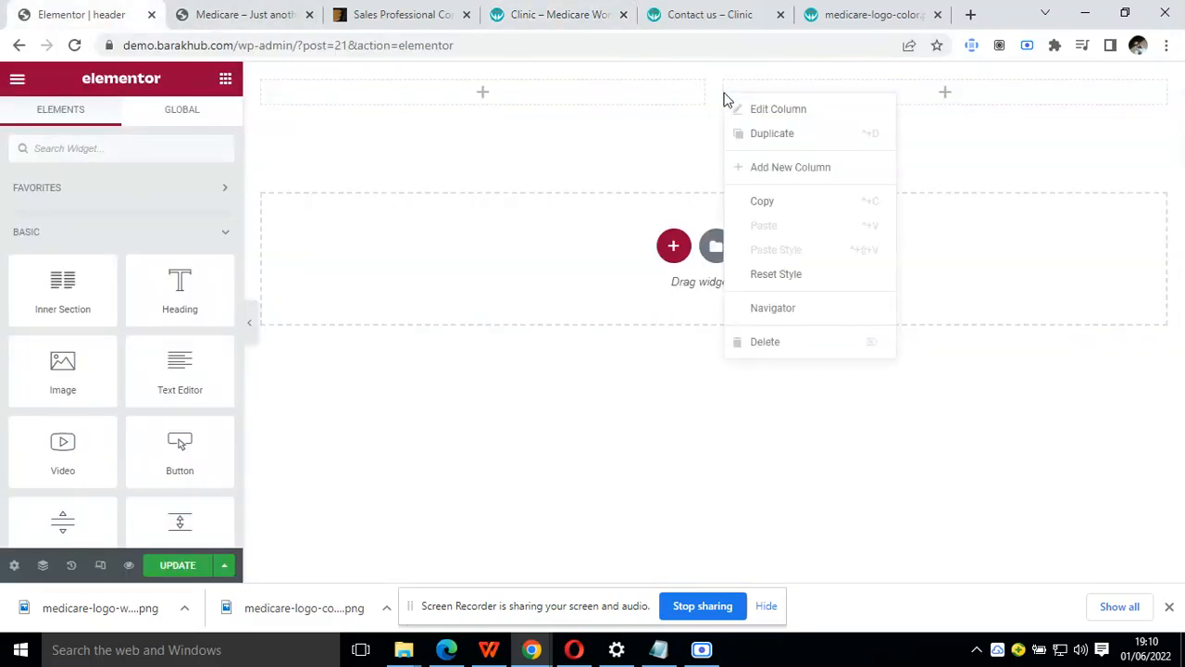
pyautogui.click(753, 135)
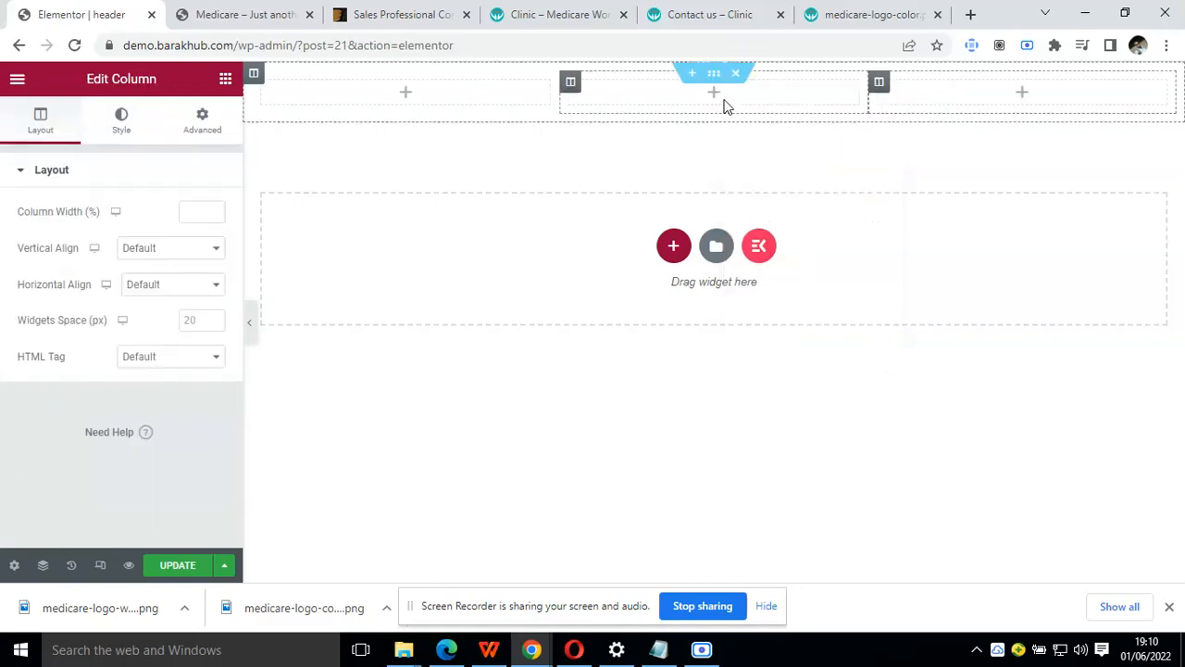
pyautogui.rightClick(882, 85)
pyautogui.click(939, 128)
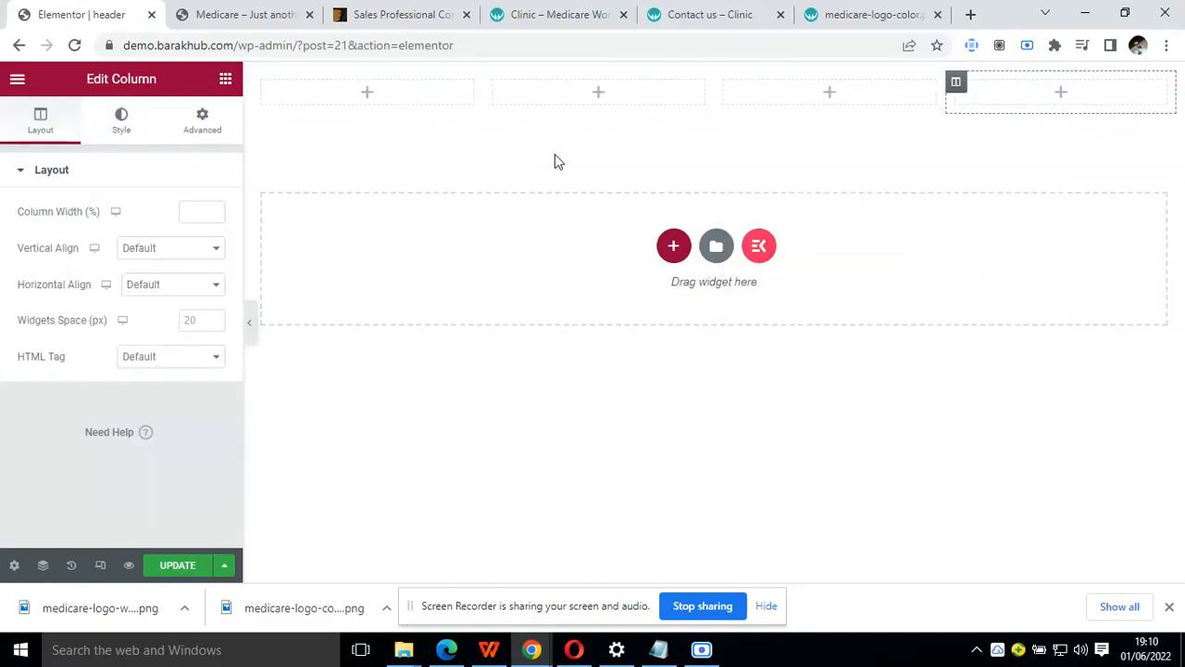
# Place an Image widget in the top row's first column and start a file upload for its image
pyautogui.click(226, 82)
pyautogui.moveTo(67, 363); pyautogui.dragTo(383, 91)
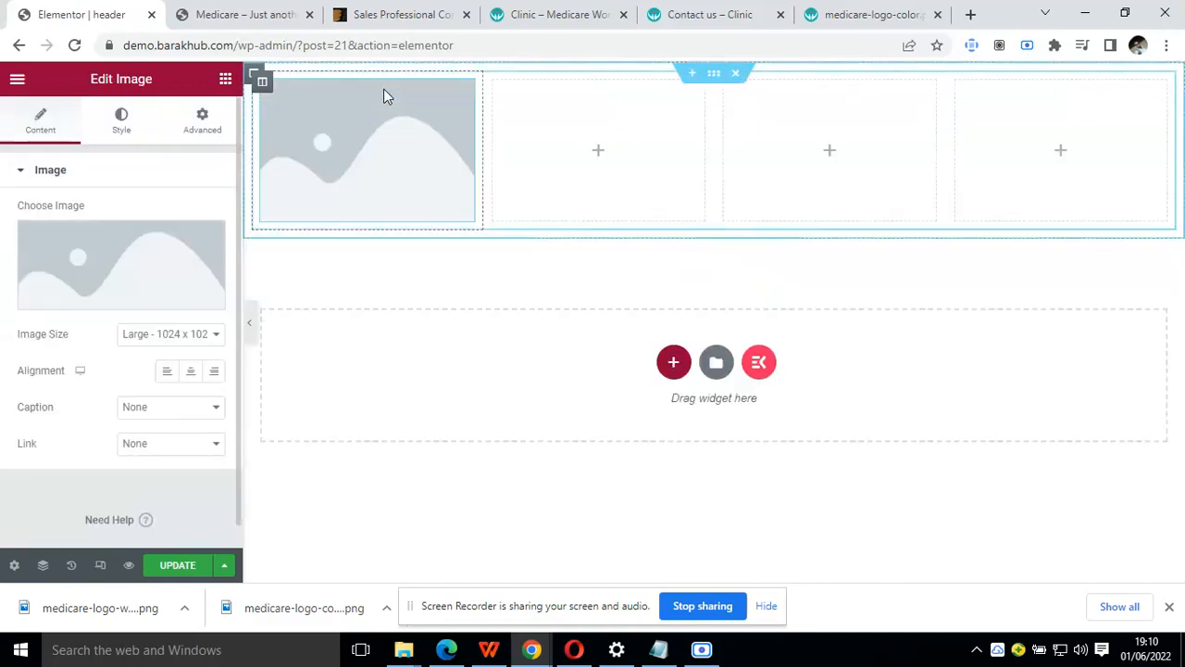
pyautogui.click(80, 259)
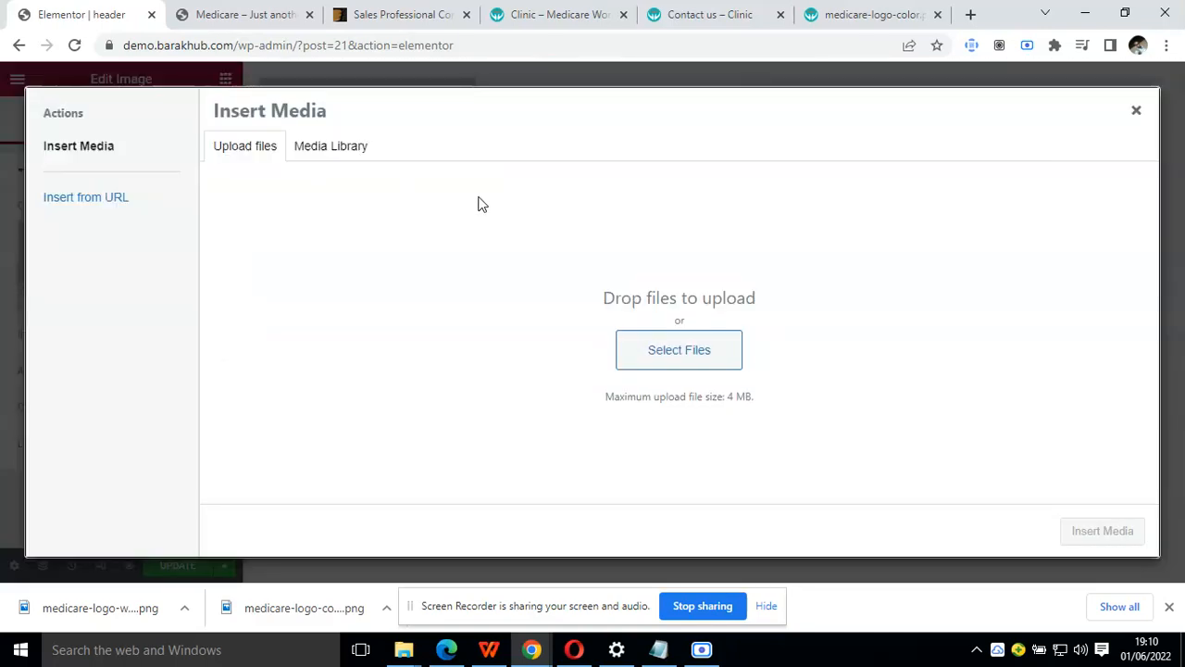
pyautogui.click(650, 340)
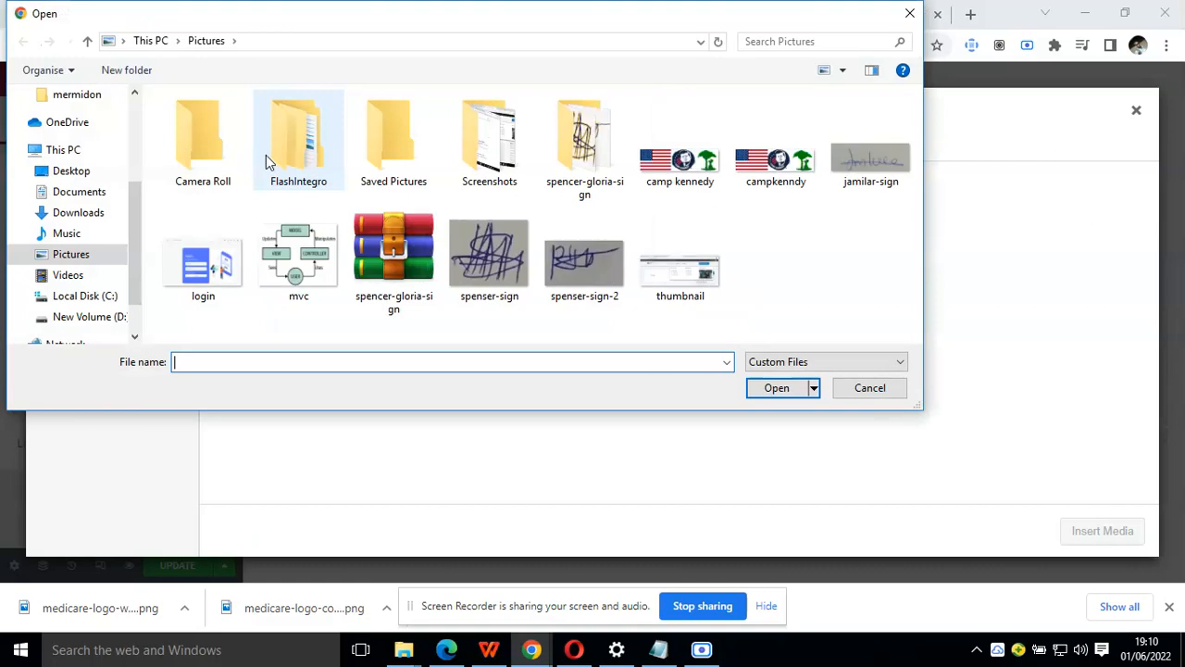
# Open the medicare site folder inside Downloads to find the logo files
pyautogui.click(82, 212)
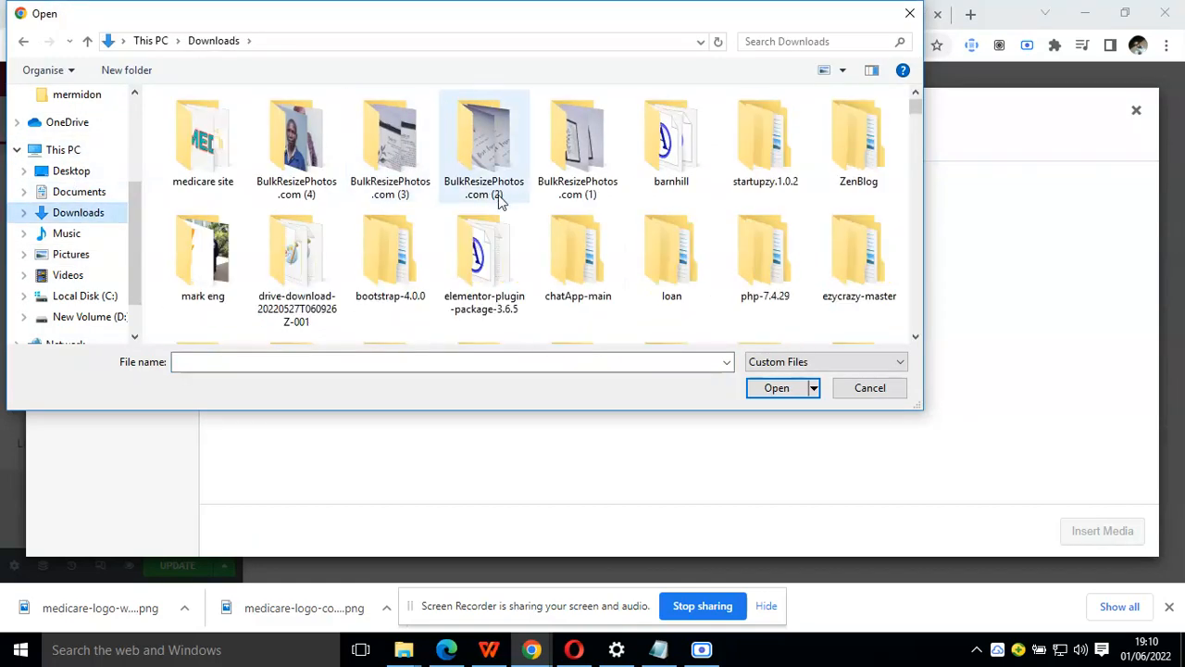
pyautogui.scroll(-5, 632, 294)
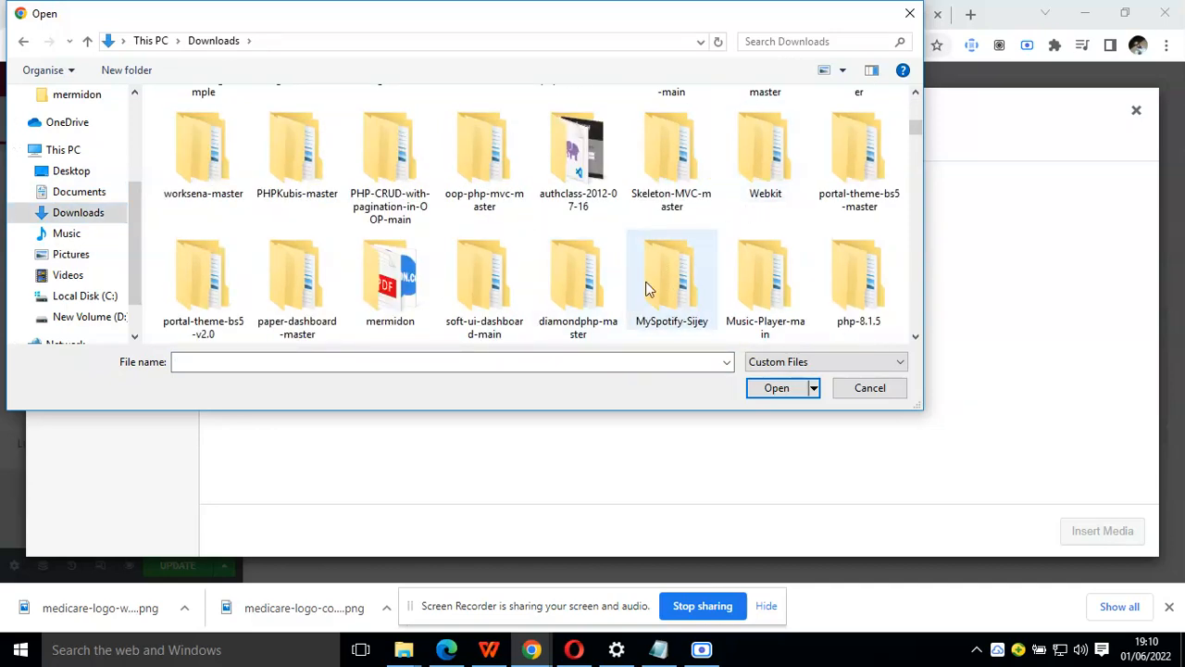
pyautogui.scroll(-8, 647, 289)
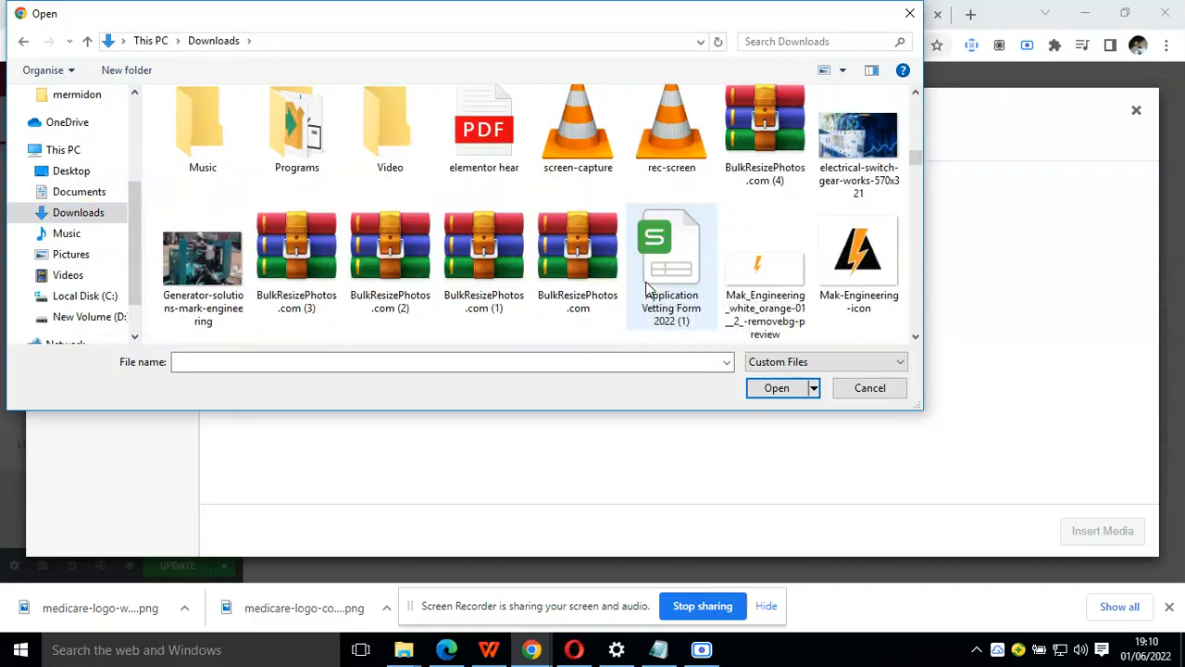
pyautogui.scroll(2, 645, 281)
pyautogui.scroll(5, 645, 282)
pyautogui.click(645, 281)
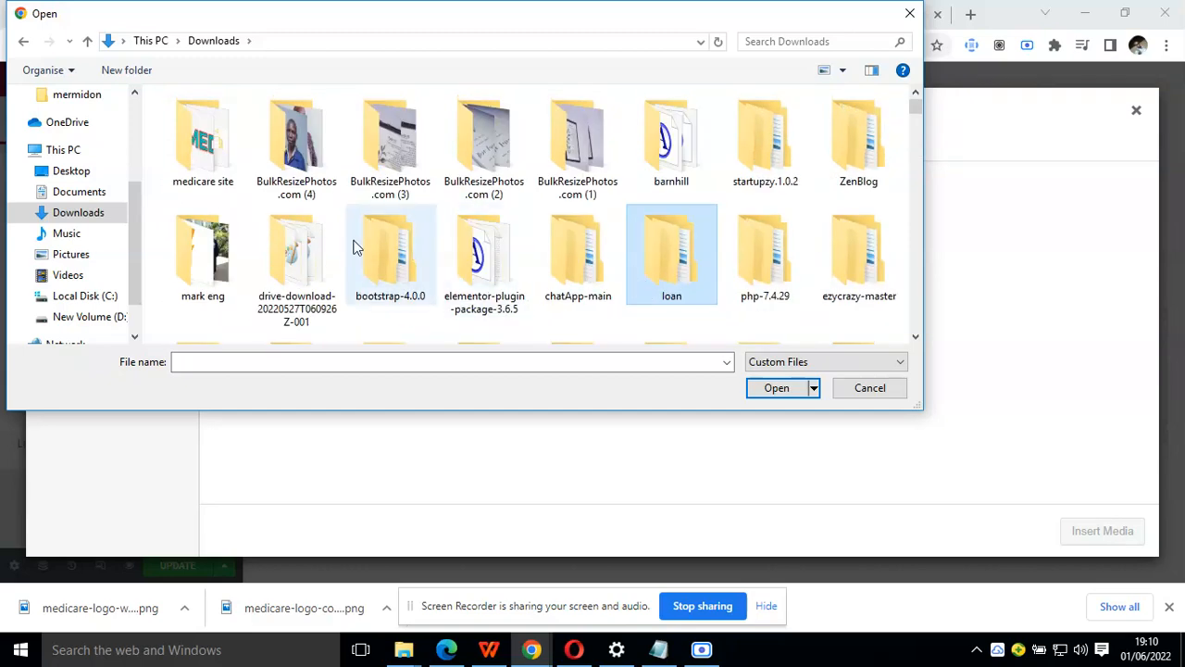
pyautogui.press('pagedown')
pyautogui.press('m')
pyautogui.press('m')
pyautogui.press('m')
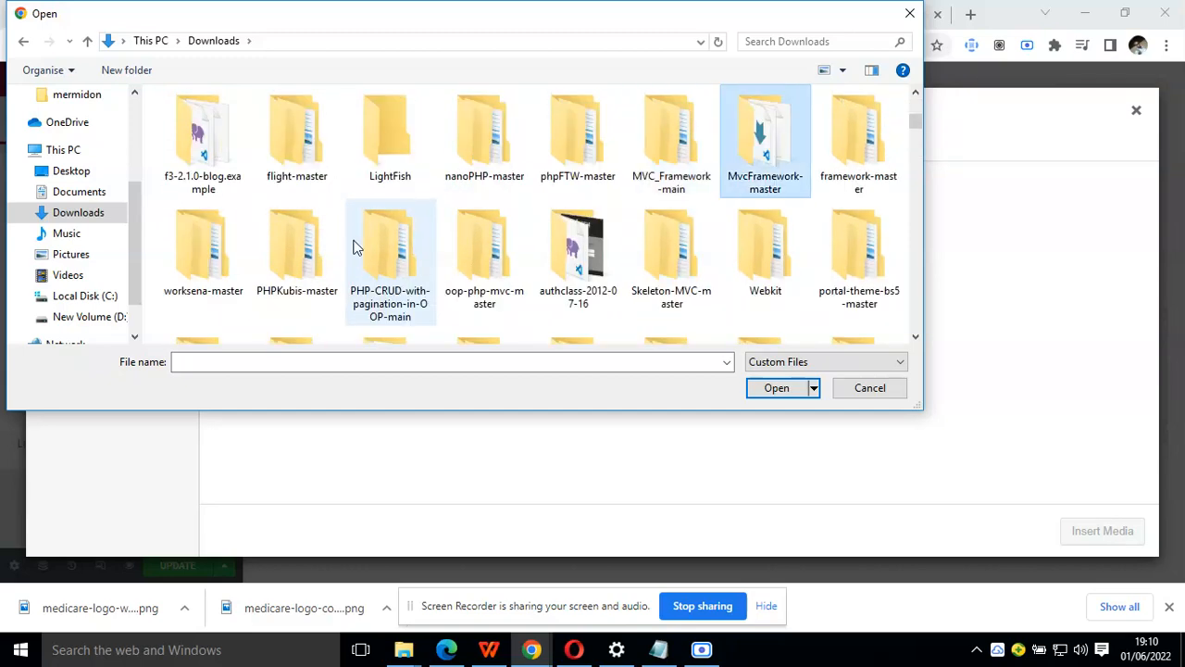
pyautogui.press('m')
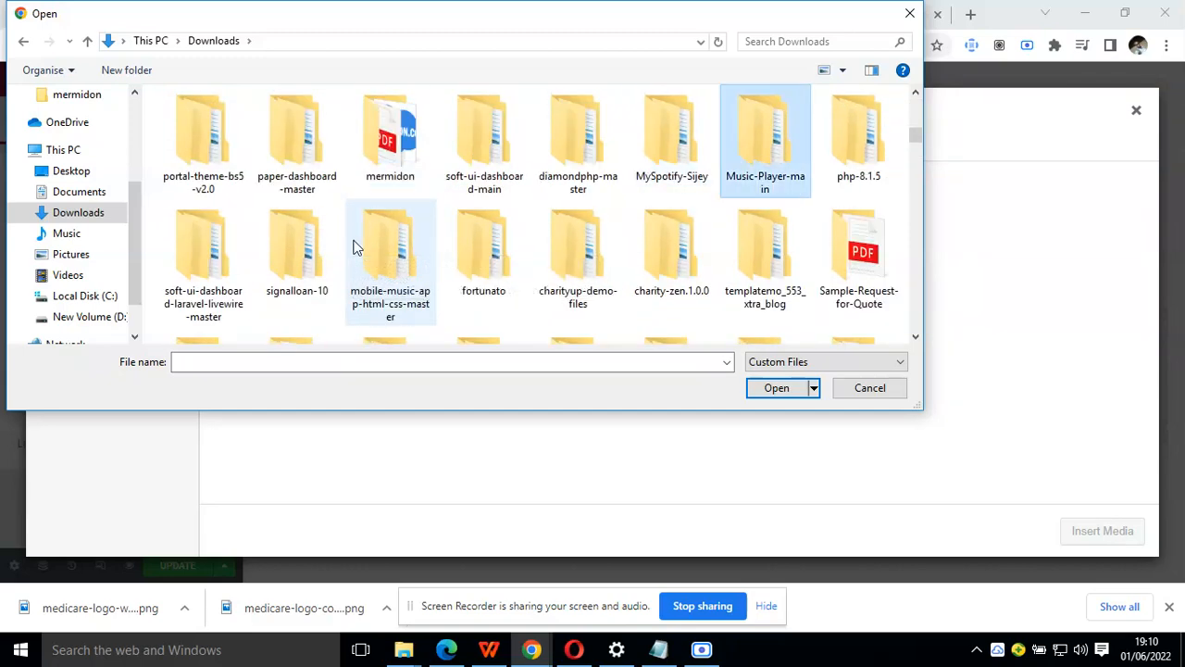
pyautogui.press('m')
pyautogui.press('m')
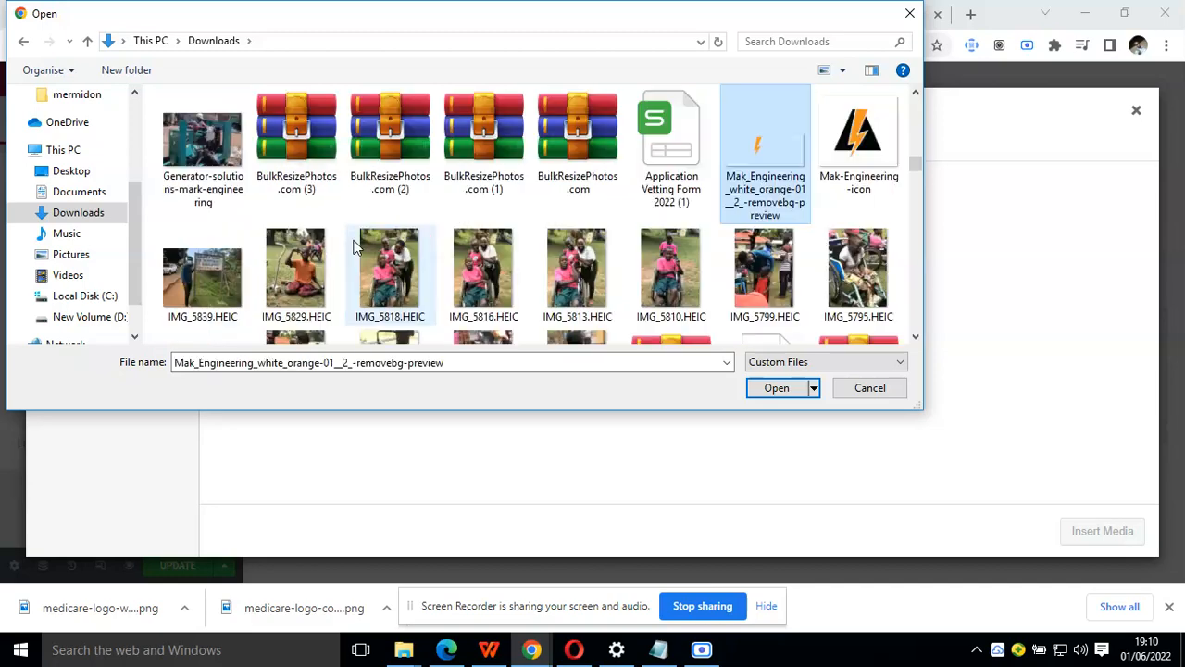
pyautogui.press('m')
pyautogui.press('m')
pyautogui.press('m')
pyautogui.press('m')
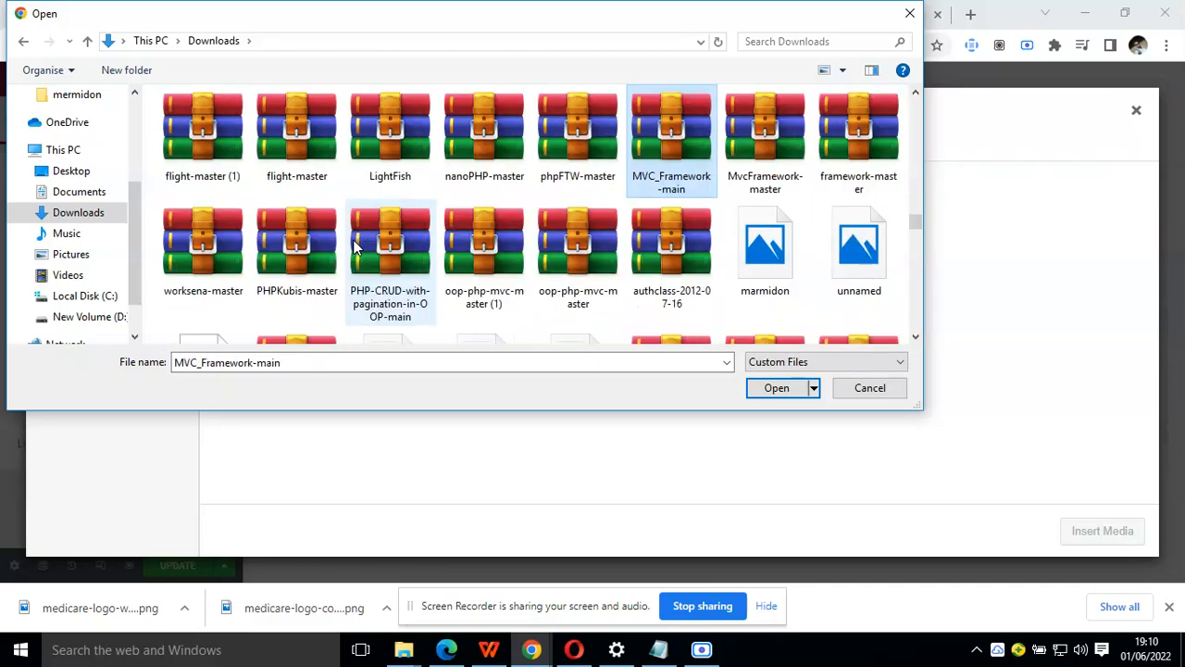
pyautogui.press('m')
pyautogui.press('m')
pyautogui.press('m')
pyautogui.press('m')
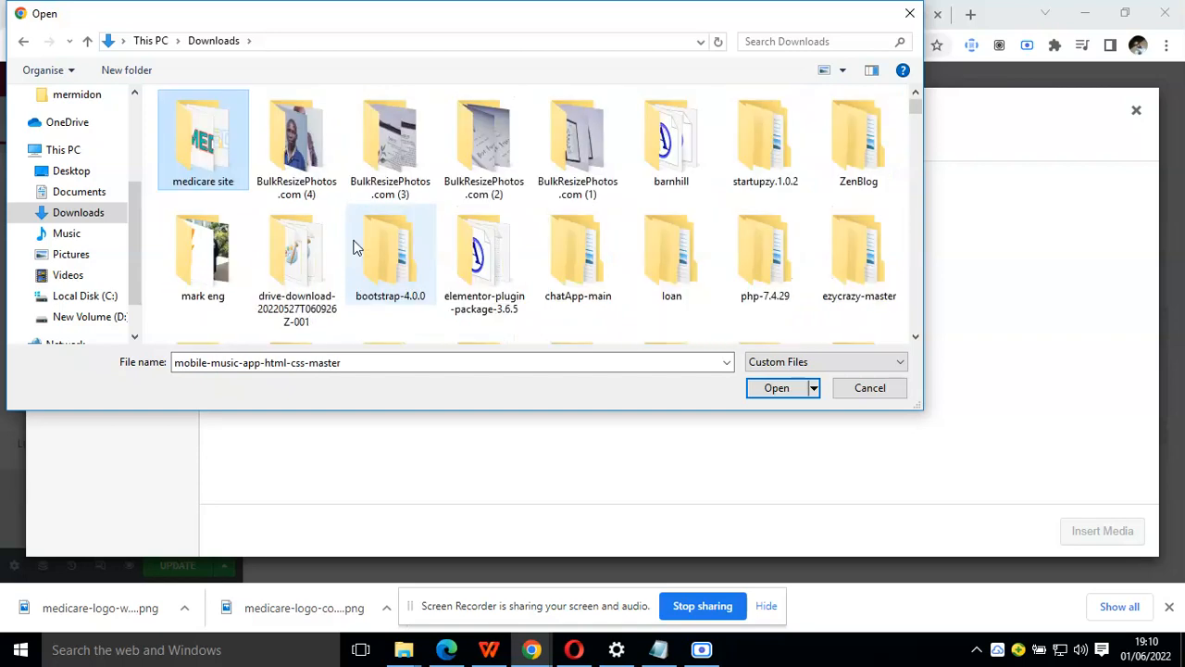
pyautogui.doubleClick(225, 167)
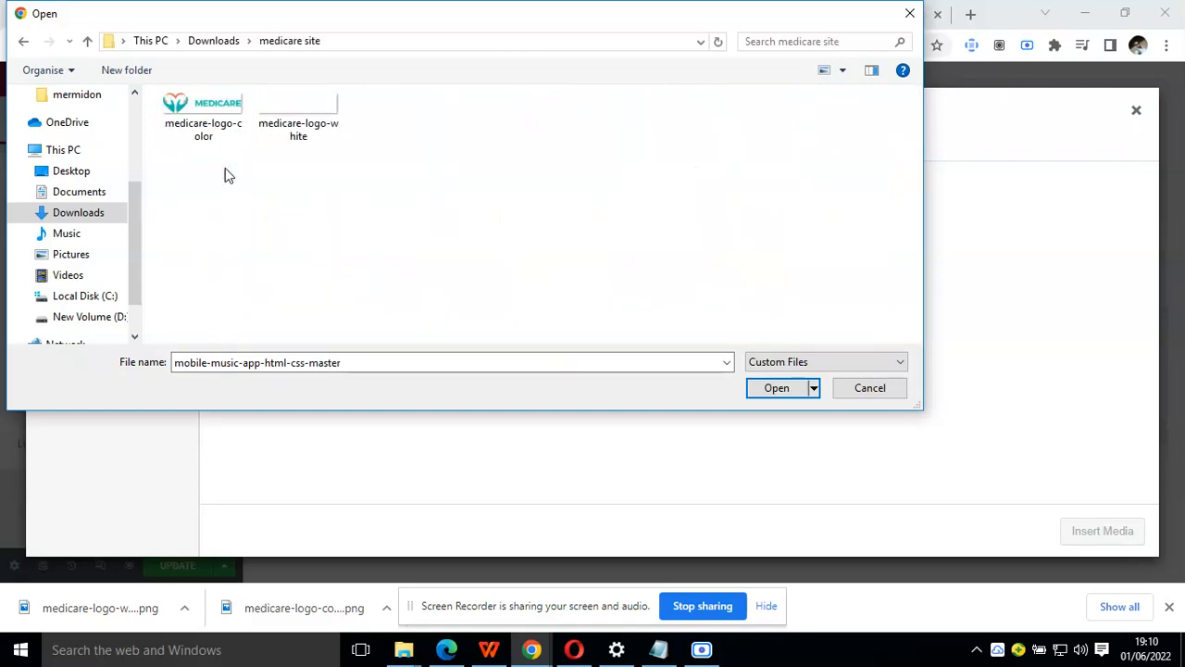
# Upload medicare-logo-color and medicare-logo-white, and insert medicare-logo-color.png as the first column's image
pyautogui.click(199, 101)
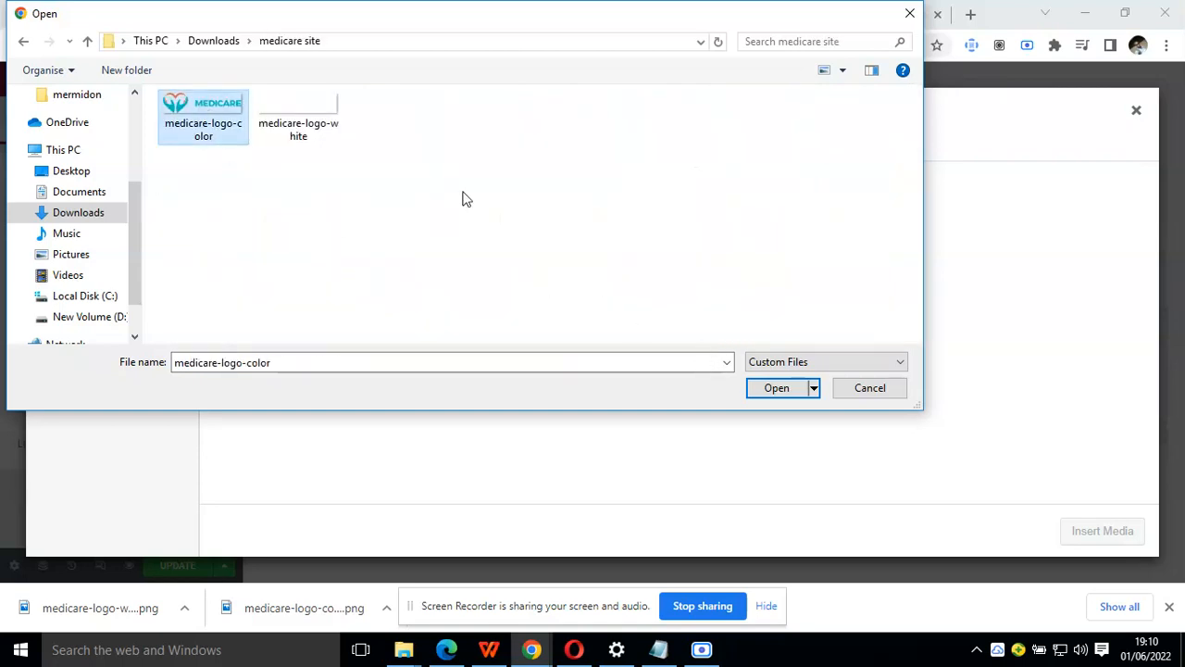
pyautogui.keyDown('ctrl'); pyautogui.click(312, 119); pyautogui.keyUp('ctrl')
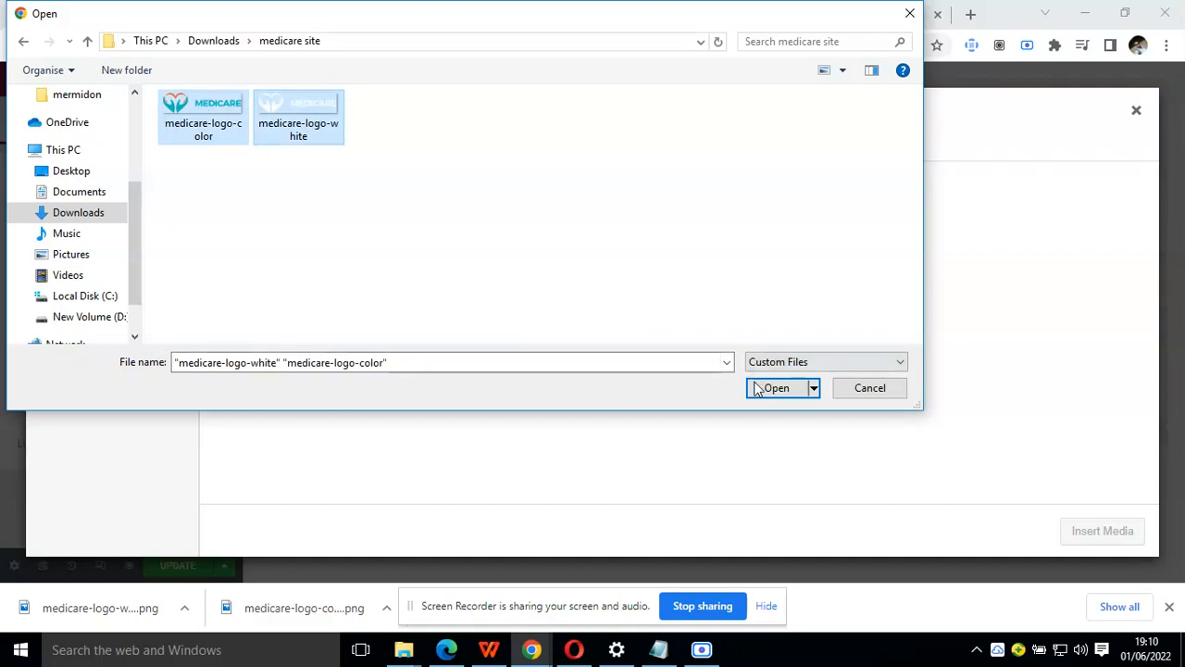
pyautogui.click(775, 388)
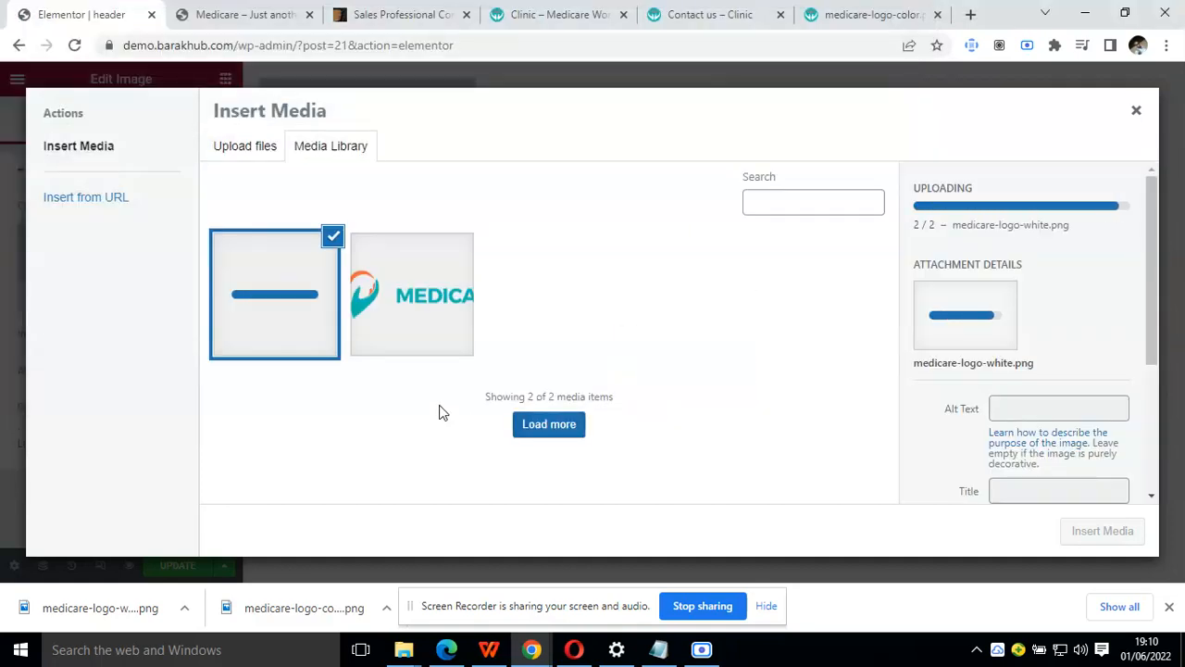
pyautogui.click(407, 294)
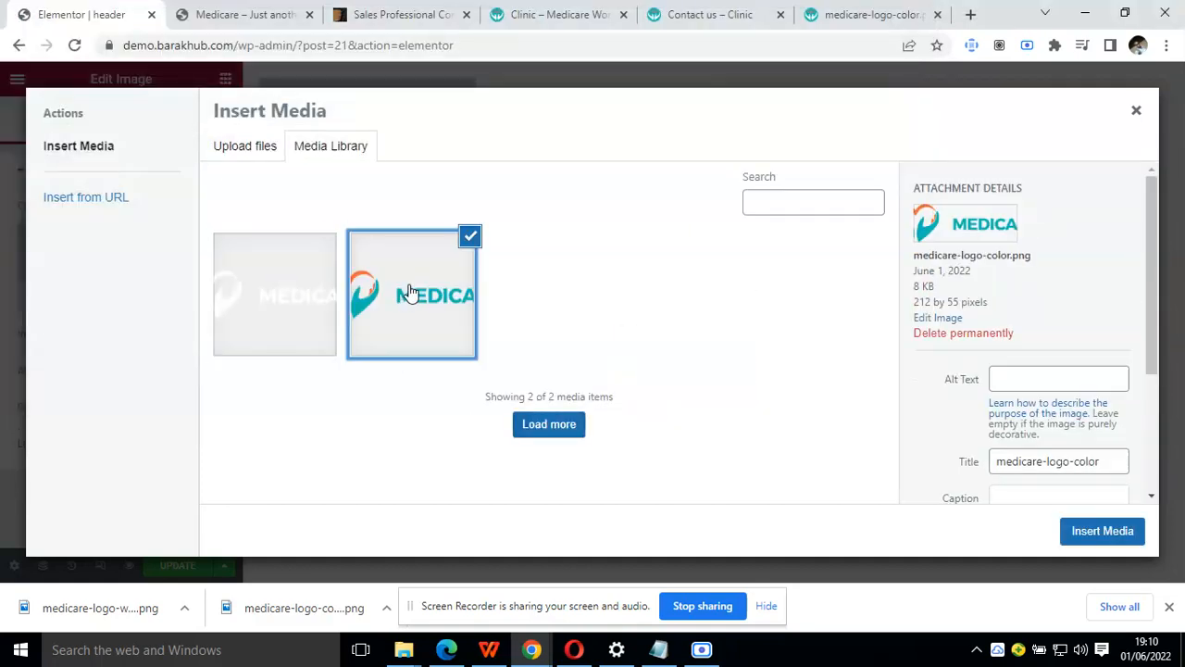
pyautogui.click(1102, 530)
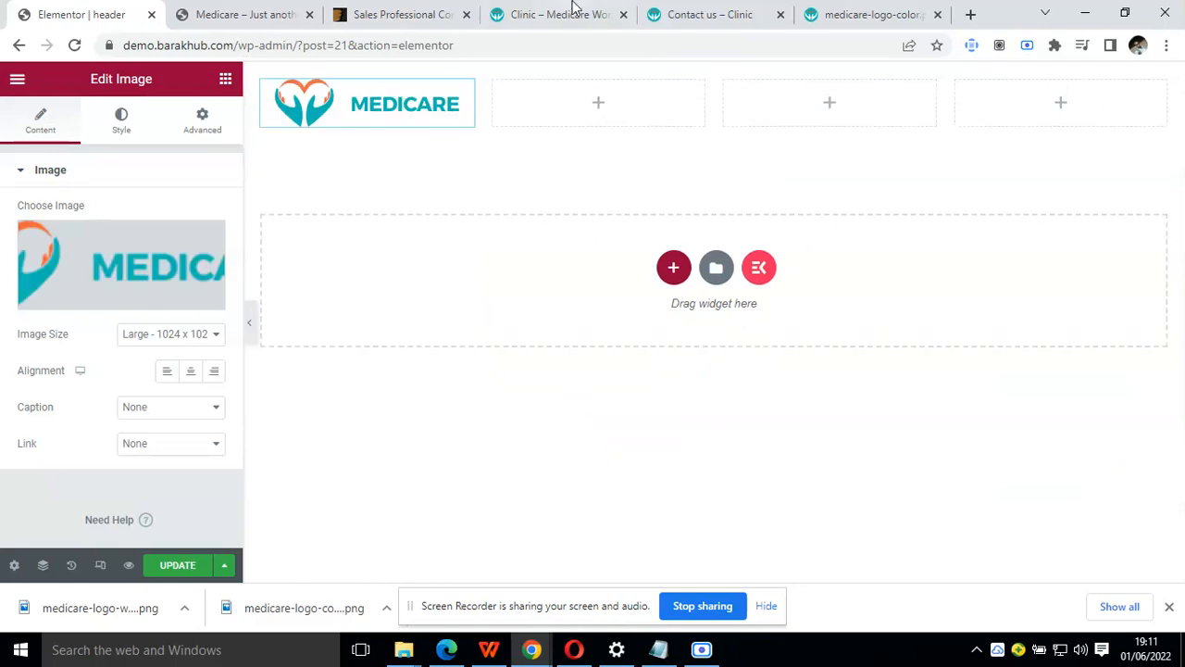
# Compare with the Clinic demo's header and set the logo column's width to 30%
pyautogui.click(574, 8)
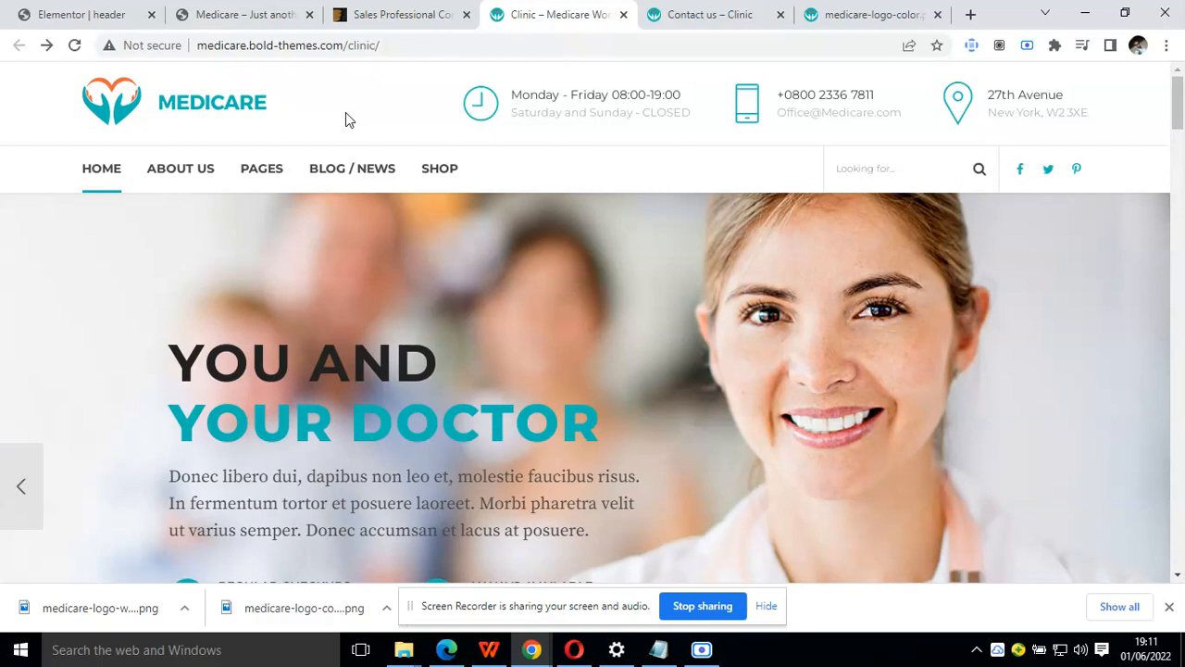
pyautogui.click(102, 14)
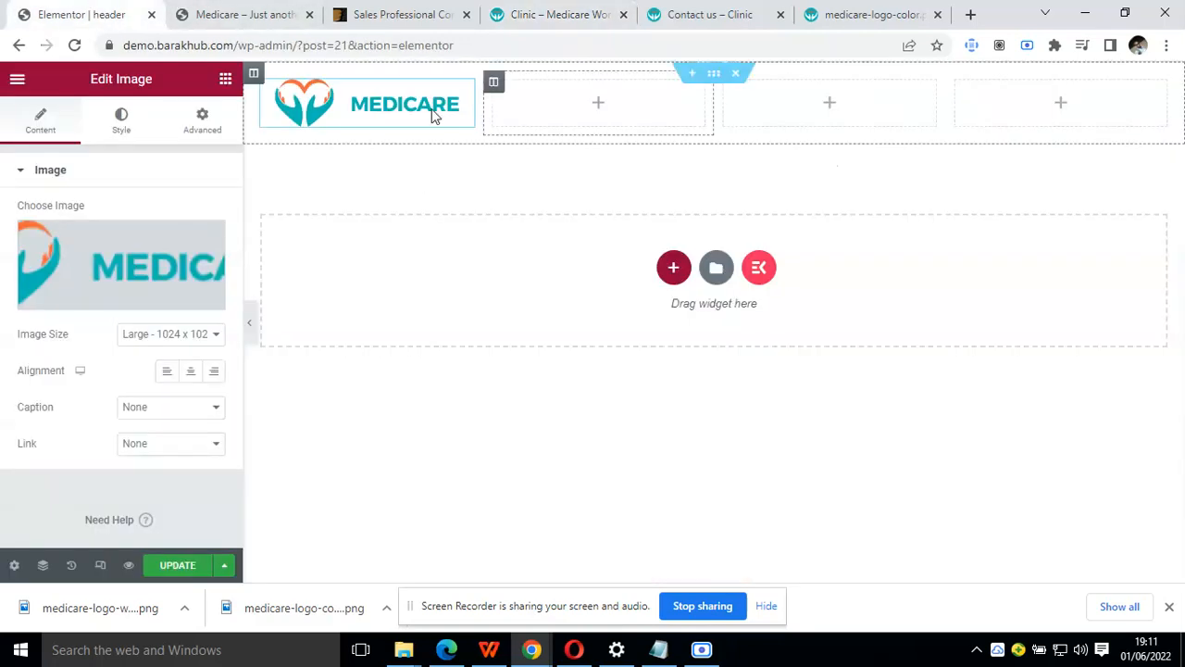
pyautogui.click(261, 79)
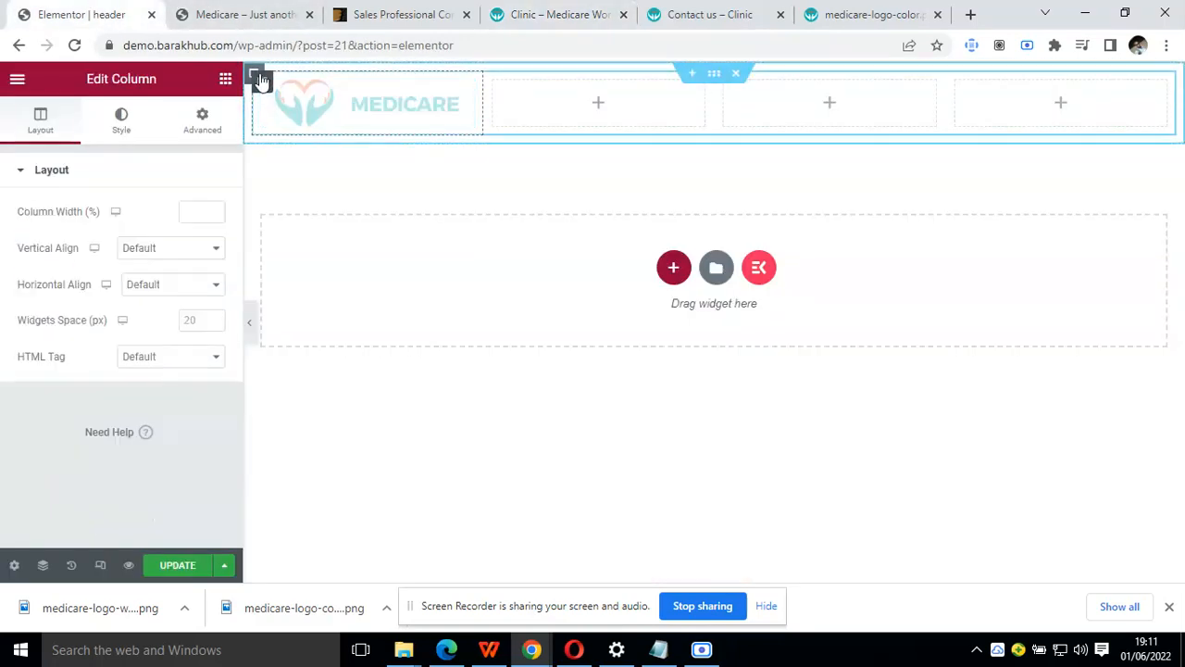
pyautogui.click(195, 202)
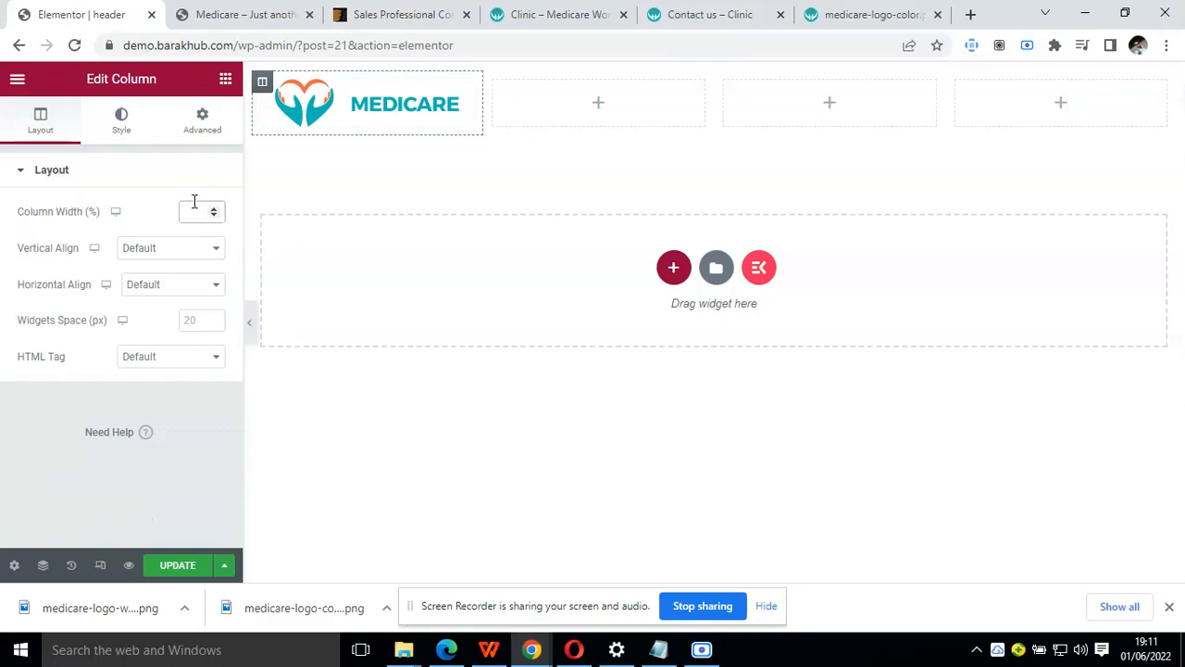
pyautogui.write('30')
# Select the second column's width and use Calculator to divide 70 by 3 for the remaining columns
pyautogui.click(545, 90)
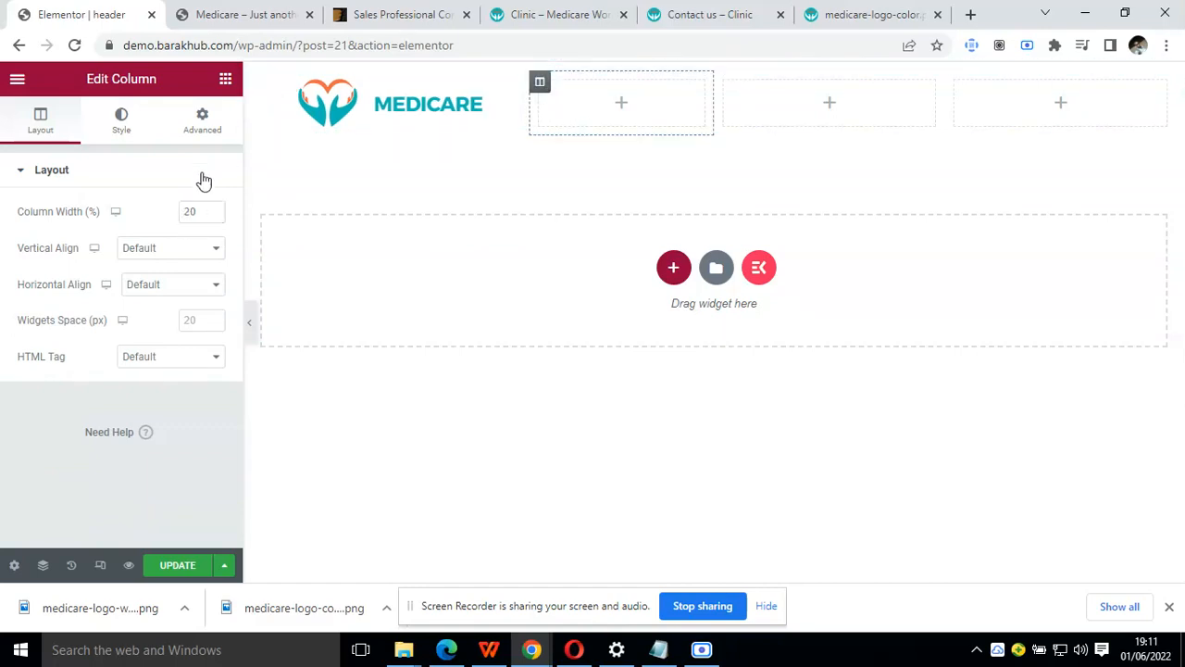
pyautogui.doubleClick(184, 212)
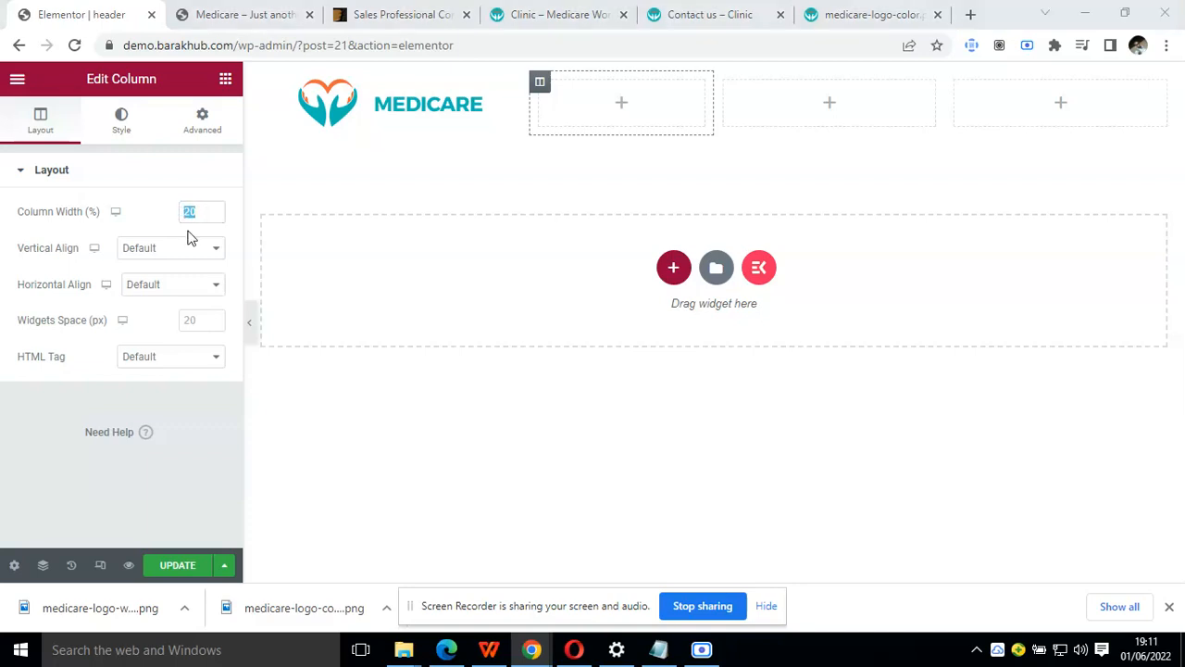
pyautogui.press('super')
pyautogui.write('c')
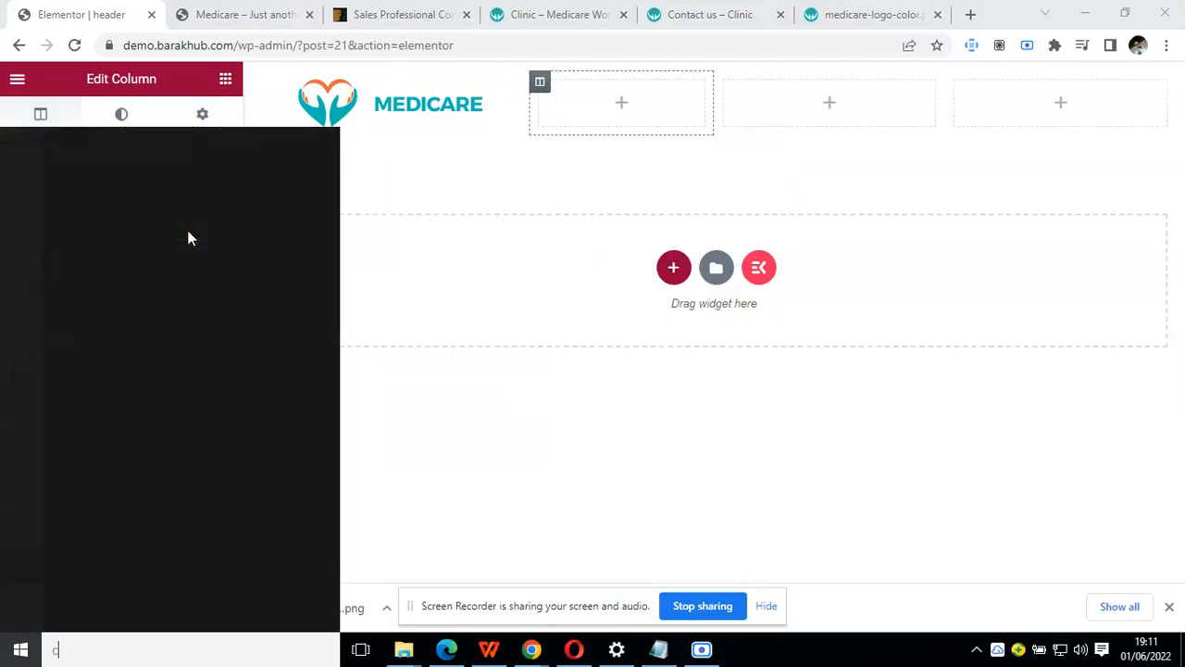
pyautogui.write('al')
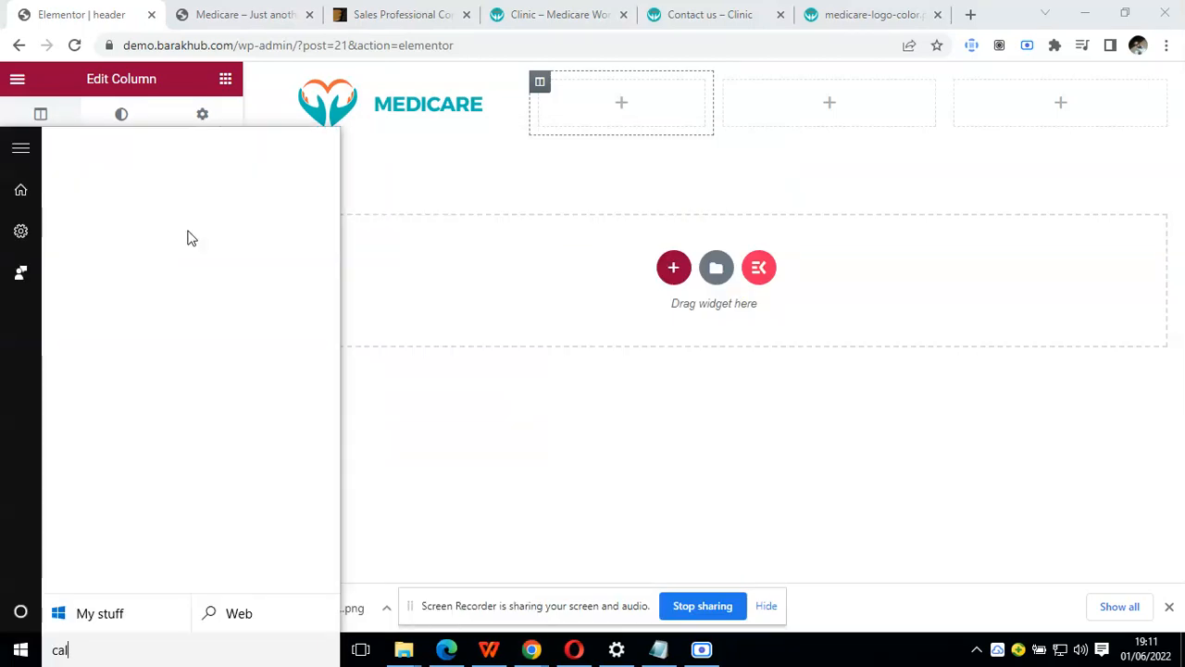
pyautogui.press('Return')
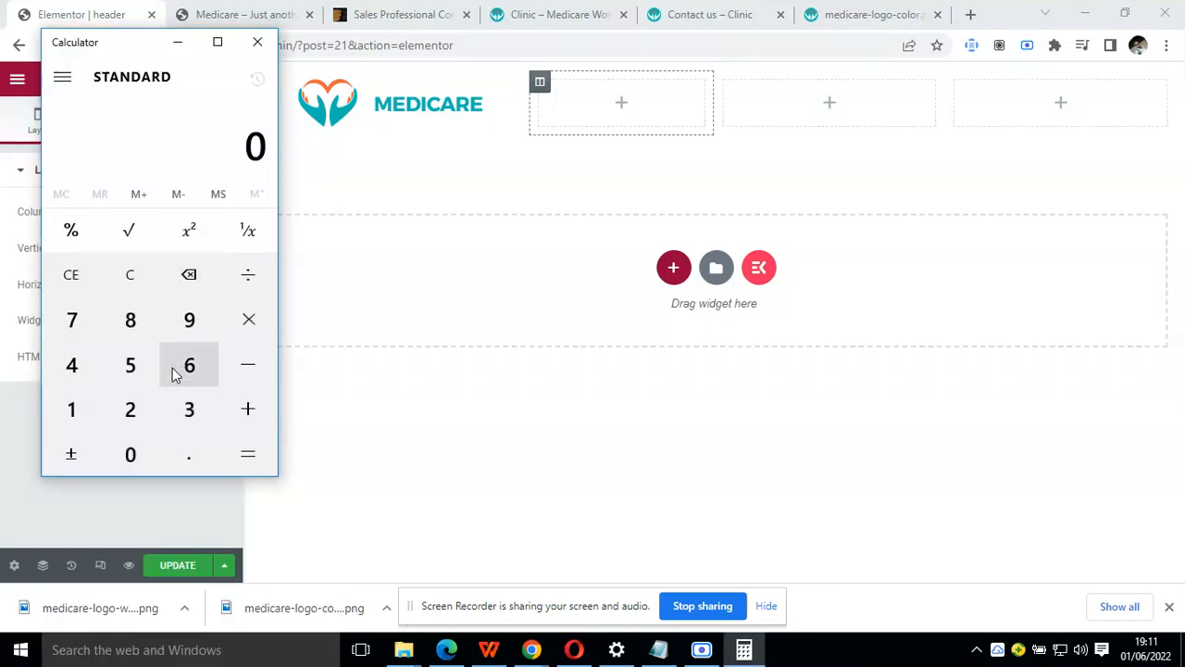
pyautogui.click(85, 337)
pyautogui.click(148, 450)
pyautogui.click(245, 277)
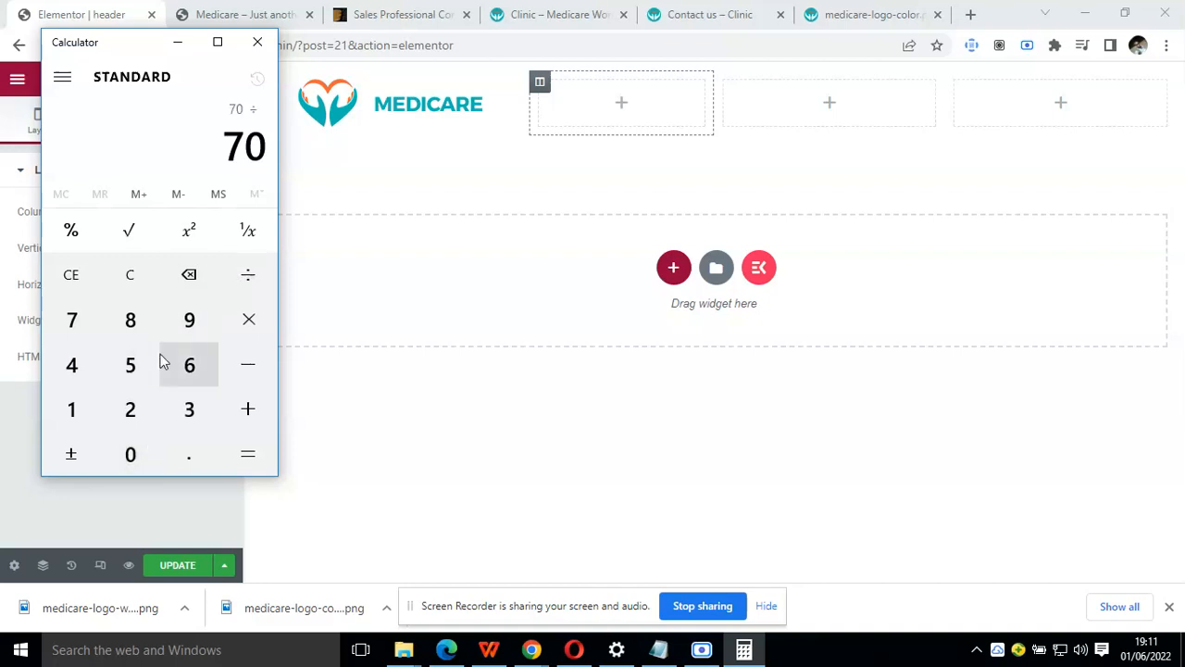
pyautogui.click(182, 404)
pyautogui.click(248, 455)
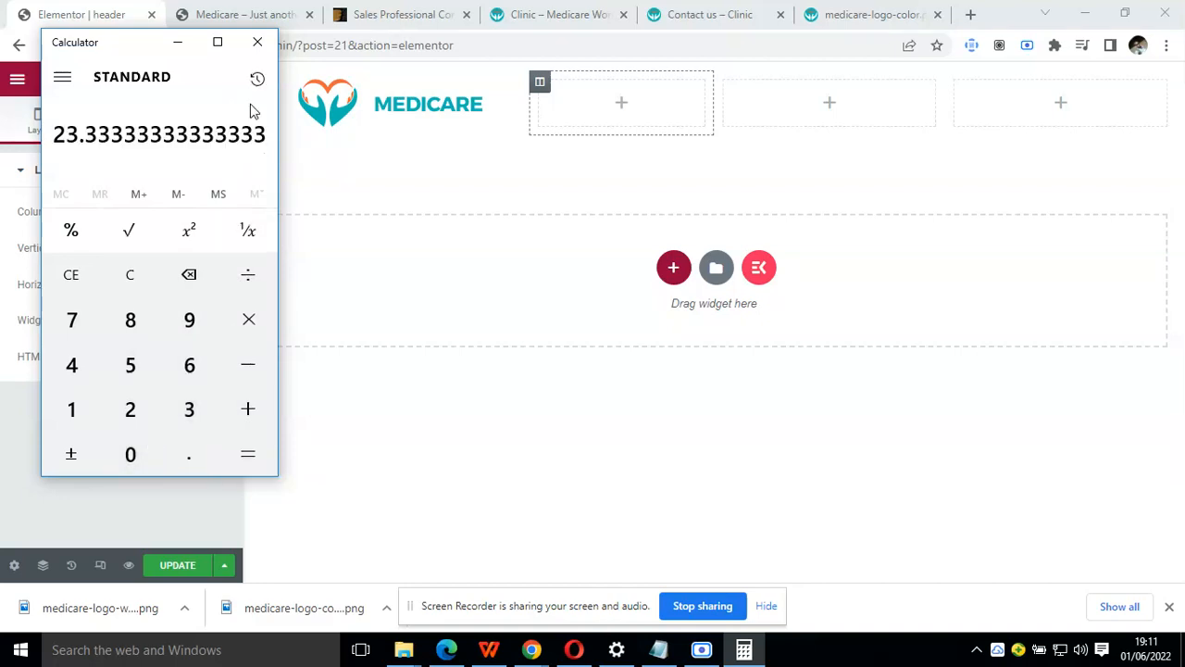
pyautogui.click(258, 42)
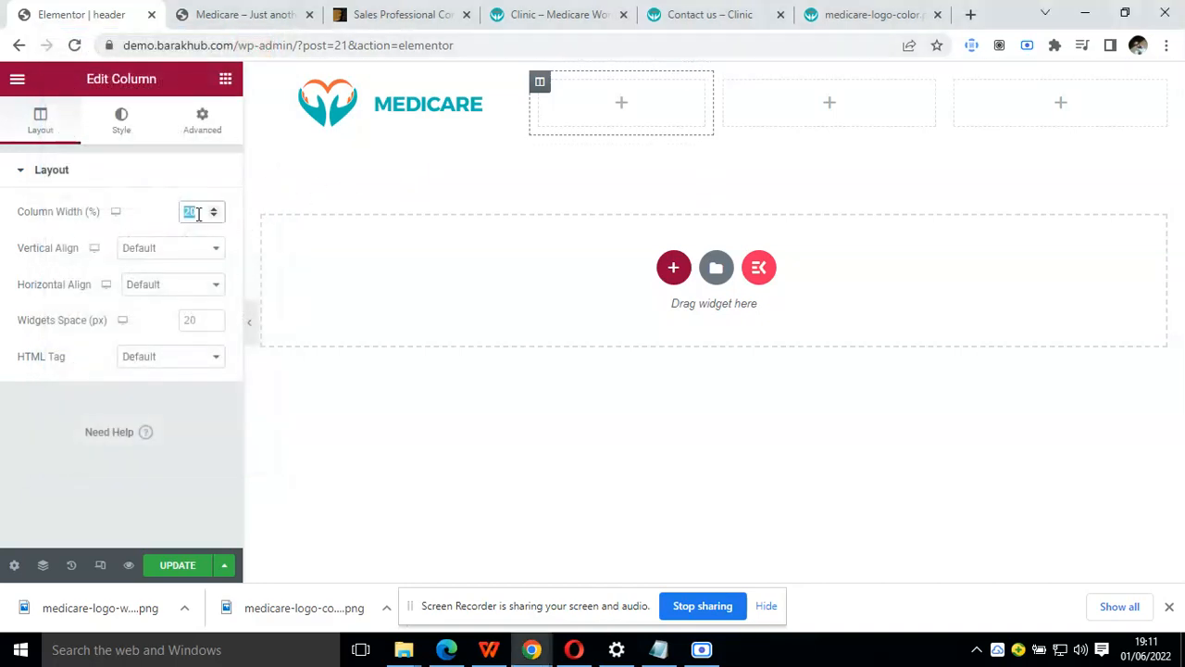
# Set the second and third columns' widths to 23% and the fourth column's width to 24%
pyautogui.write('23')
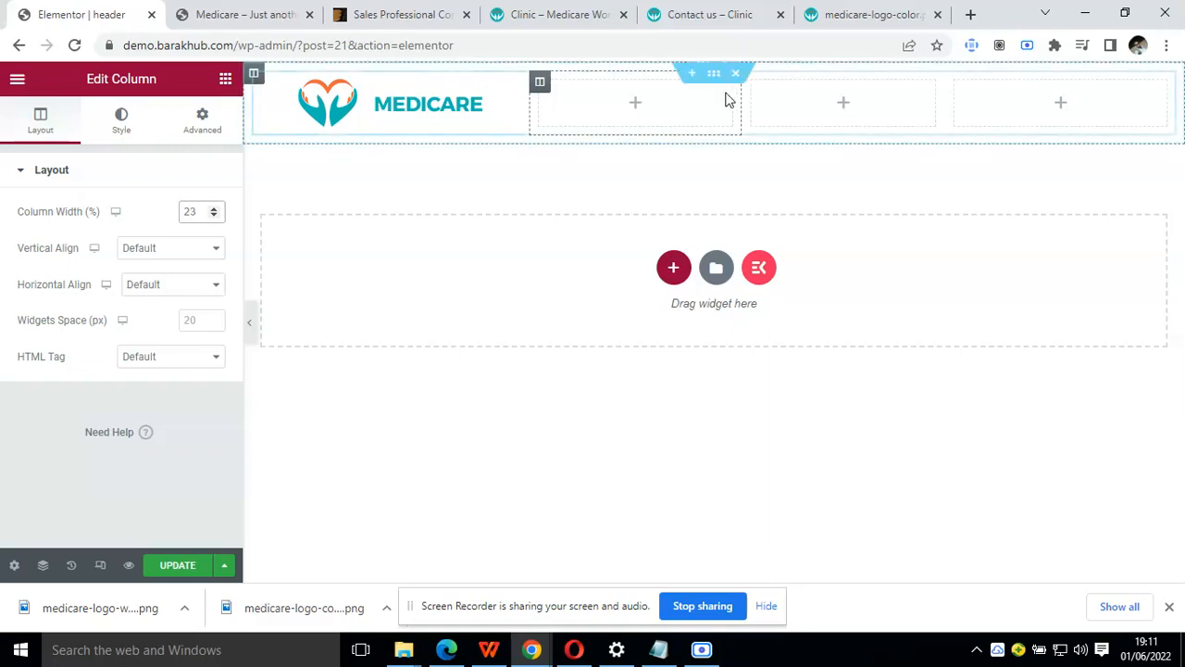
pyautogui.click(200, 212)
pyautogui.press('BackSpace')
pyautogui.write('4')
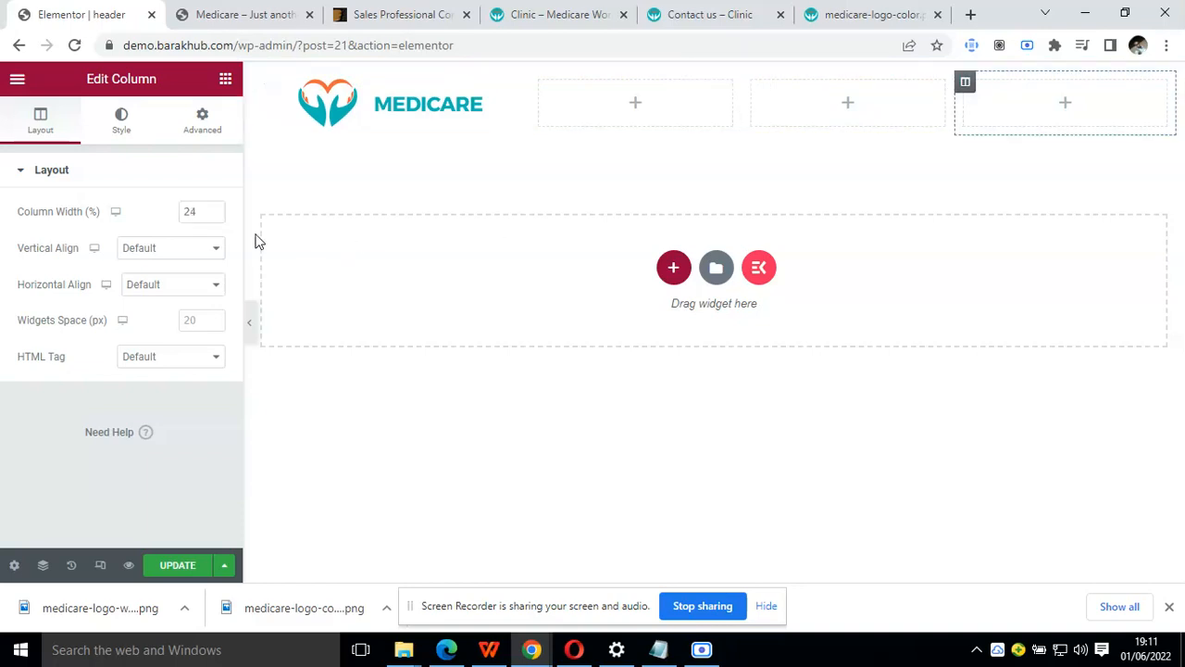
# Check the header on the demo's Contact us page and return to the header editor
pyautogui.click(431, 11)
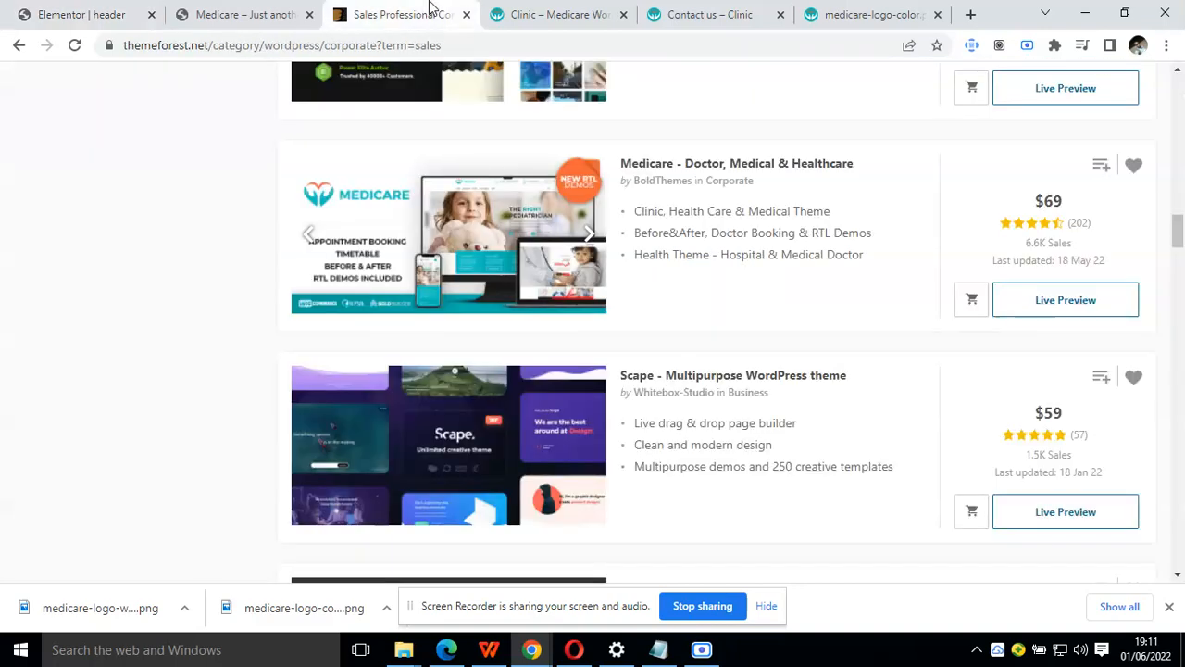
pyautogui.click(602, 11)
pyautogui.click(679, 11)
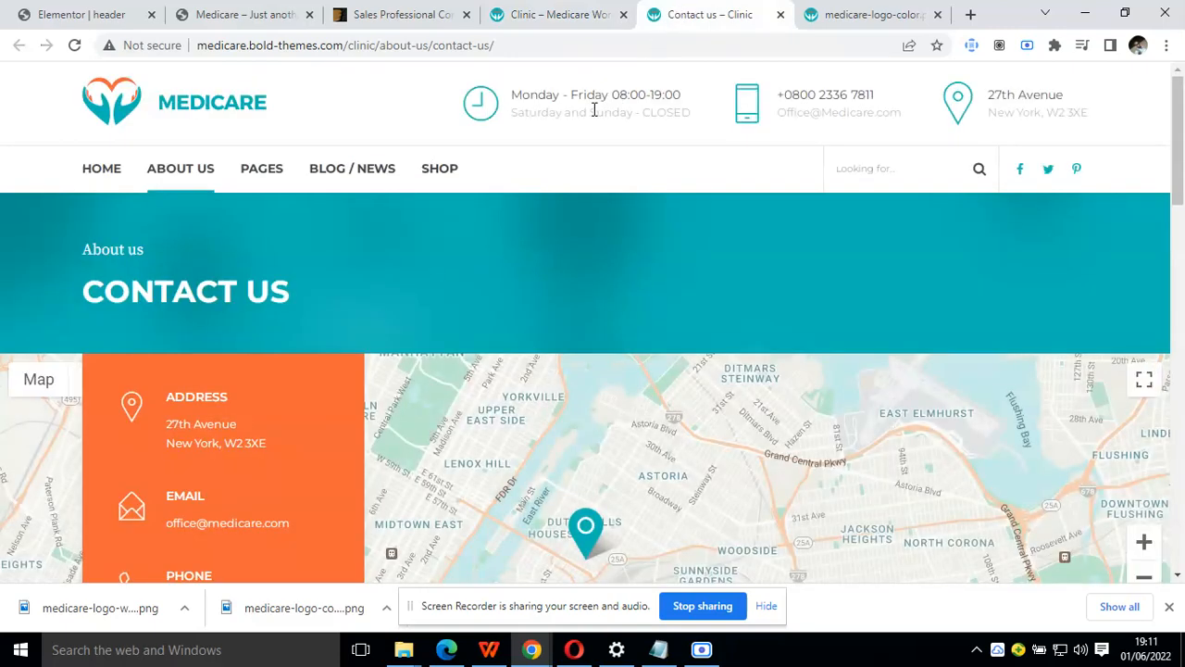
pyautogui.click(204, 10)
pyautogui.click(88, 11)
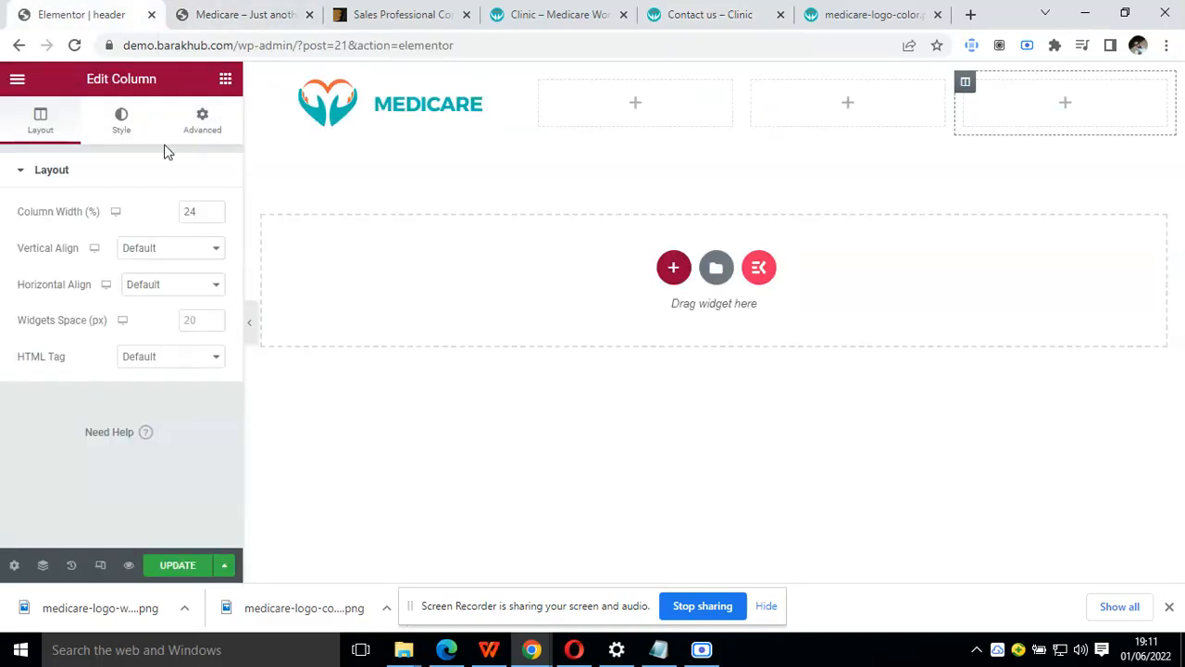
# Search the widgets for "icon" and place the ElementsKit Icon Box in the header's second column
pyautogui.click(226, 81)
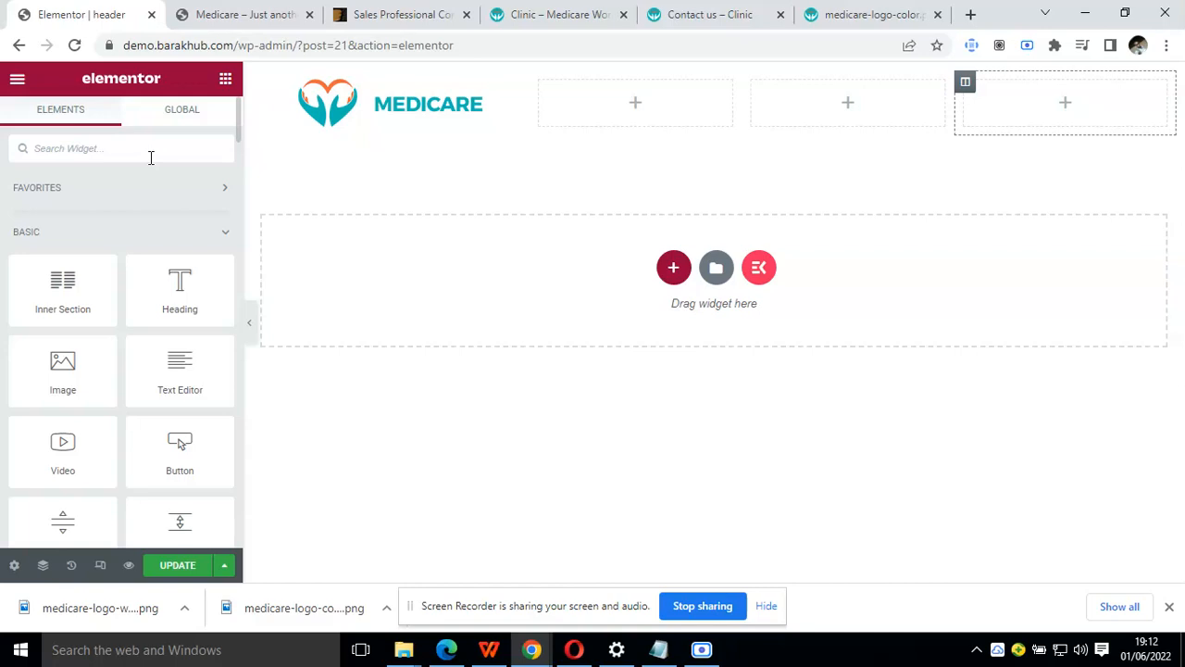
pyautogui.write('icon')
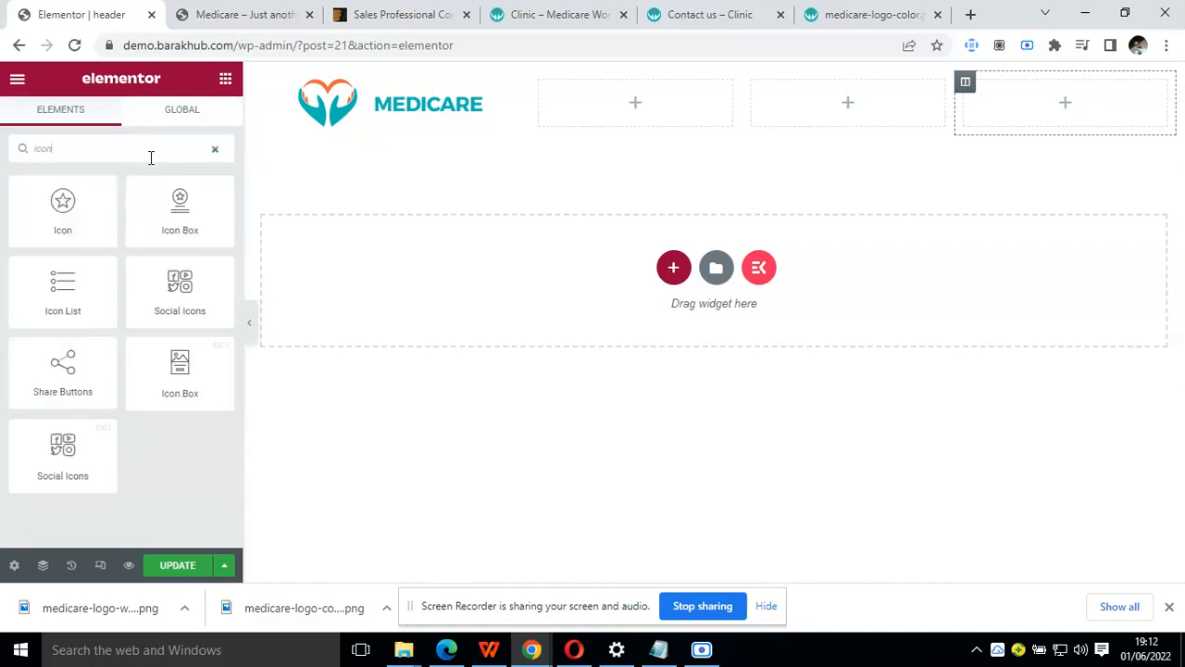
pyautogui.moveTo(196, 373); pyautogui.dragTo(624, 119)
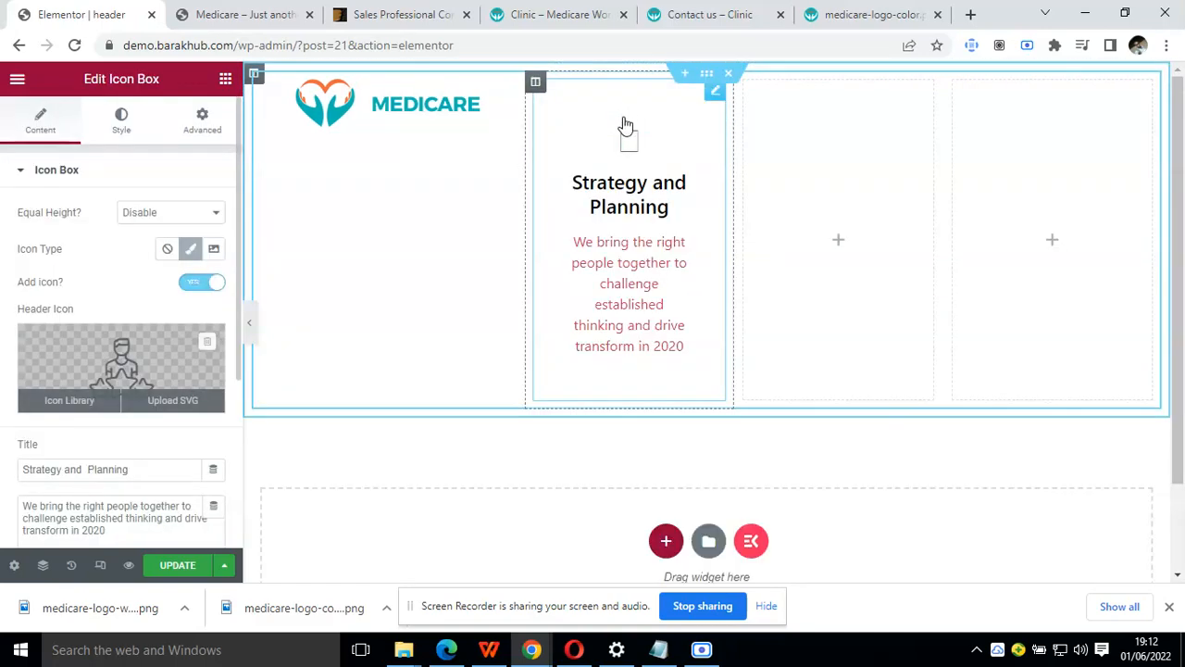
# Set the second column's icon box to show its icon at the Left of the text
pyautogui.click(156, 222)
pyautogui.click(155, 222)
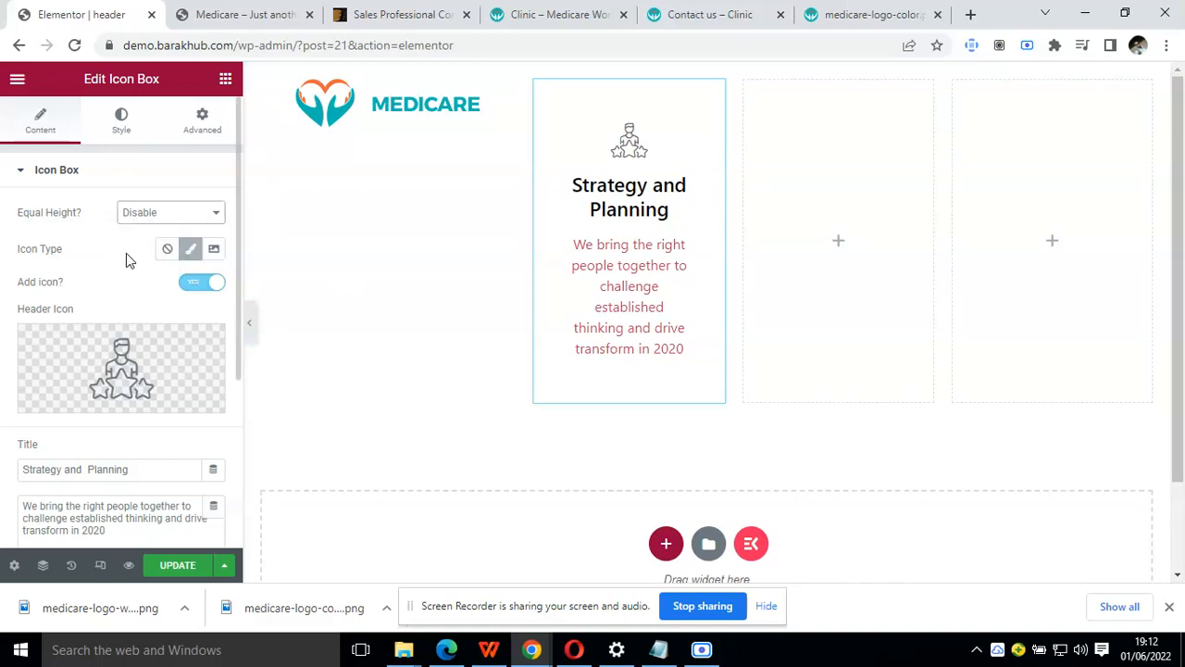
pyautogui.scroll(-1, 127, 256)
pyautogui.scroll(-2, 126, 259)
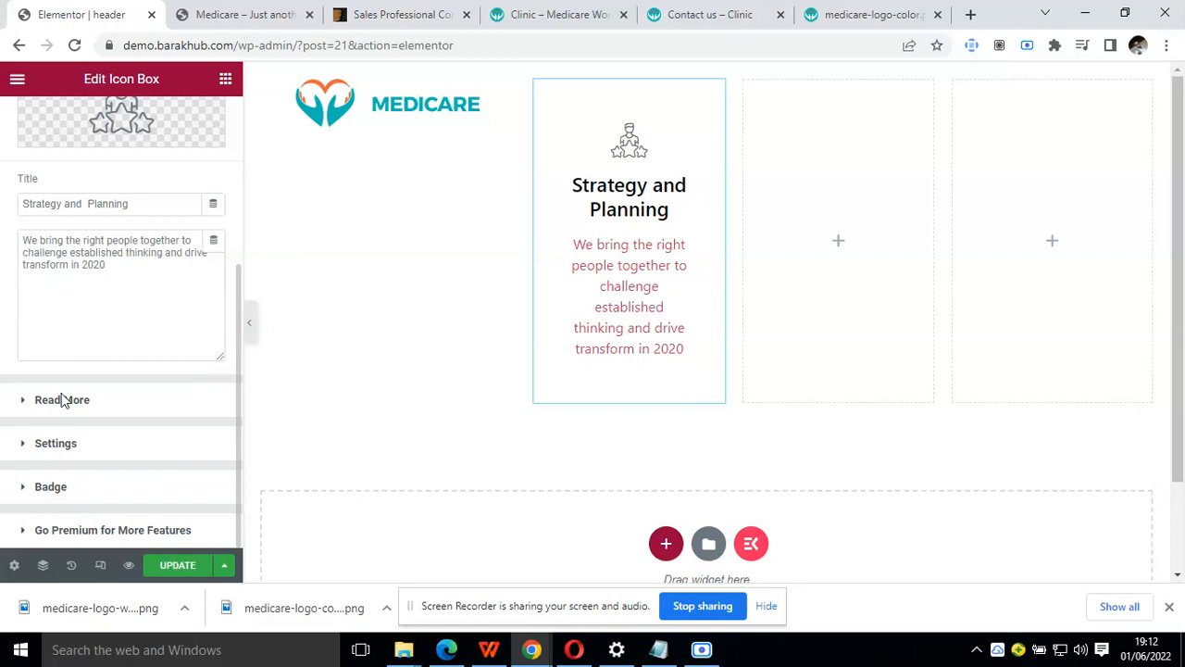
pyautogui.click(62, 450)
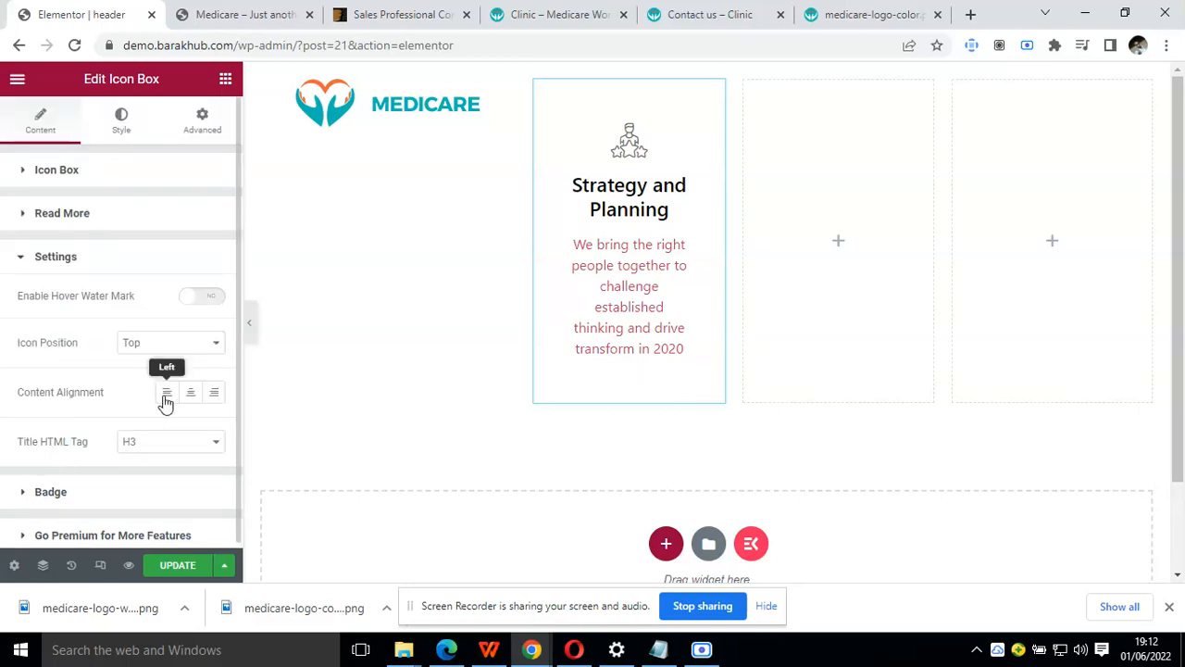
pyautogui.click(161, 348)
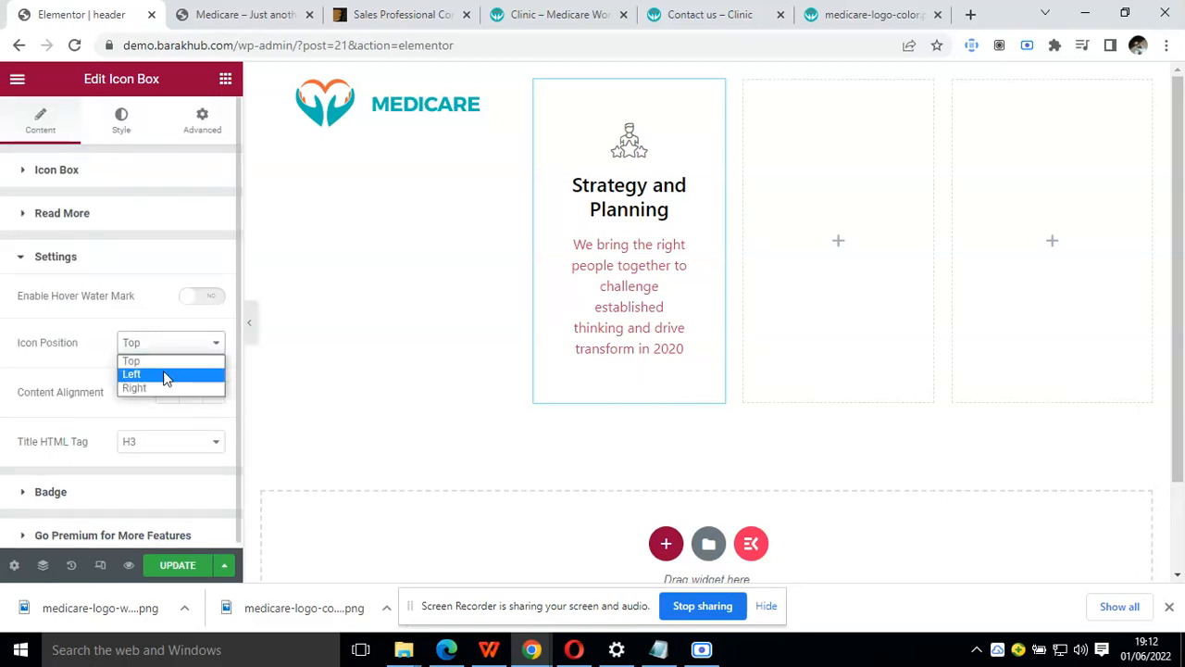
pyautogui.click(161, 376)
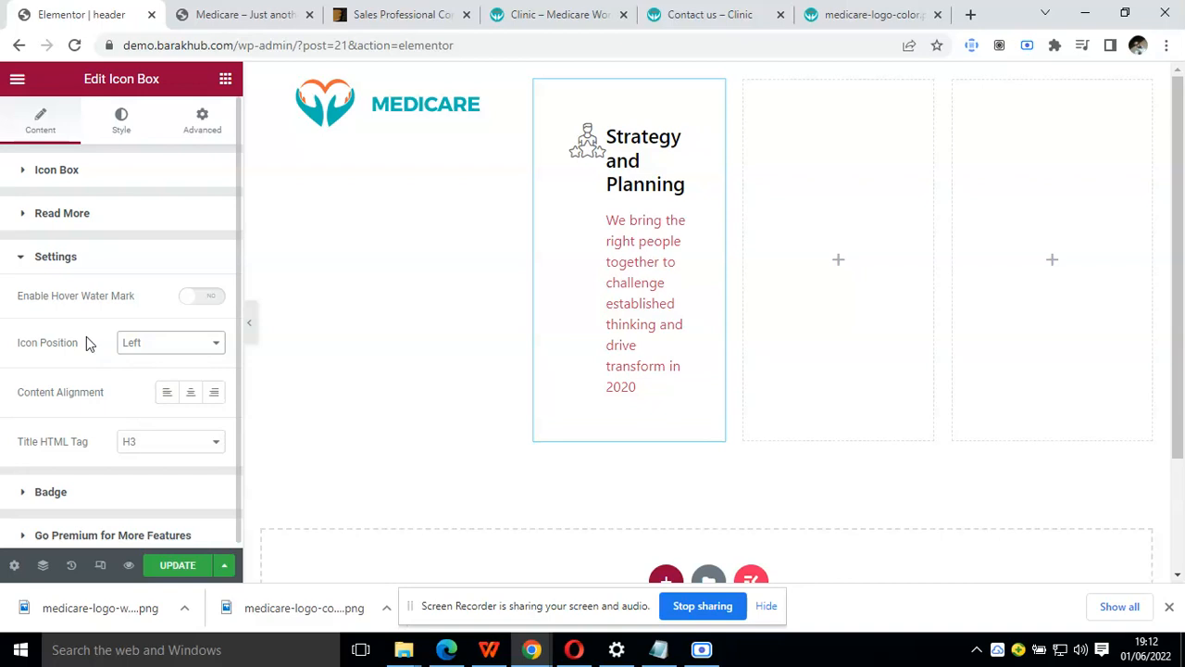
# Replace the icon box's header icon with the Clock2 icon from the icon library
pyautogui.click(56, 174)
pyautogui.click(558, 11)
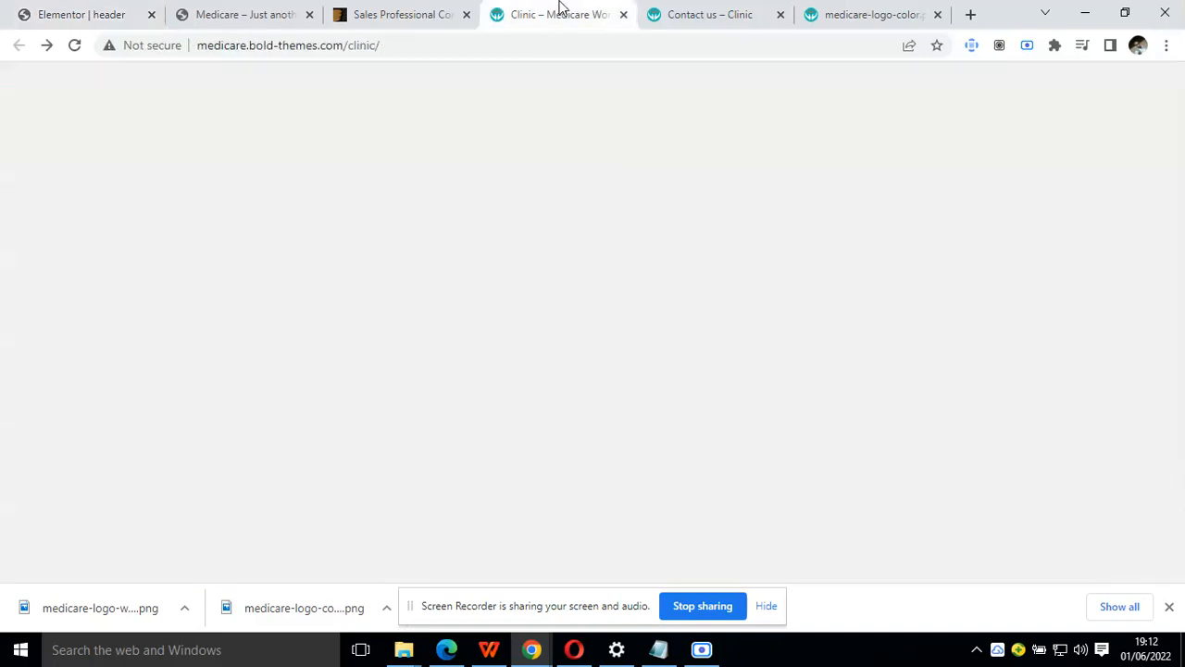
pyautogui.click(162, 7)
pyautogui.click(72, 400)
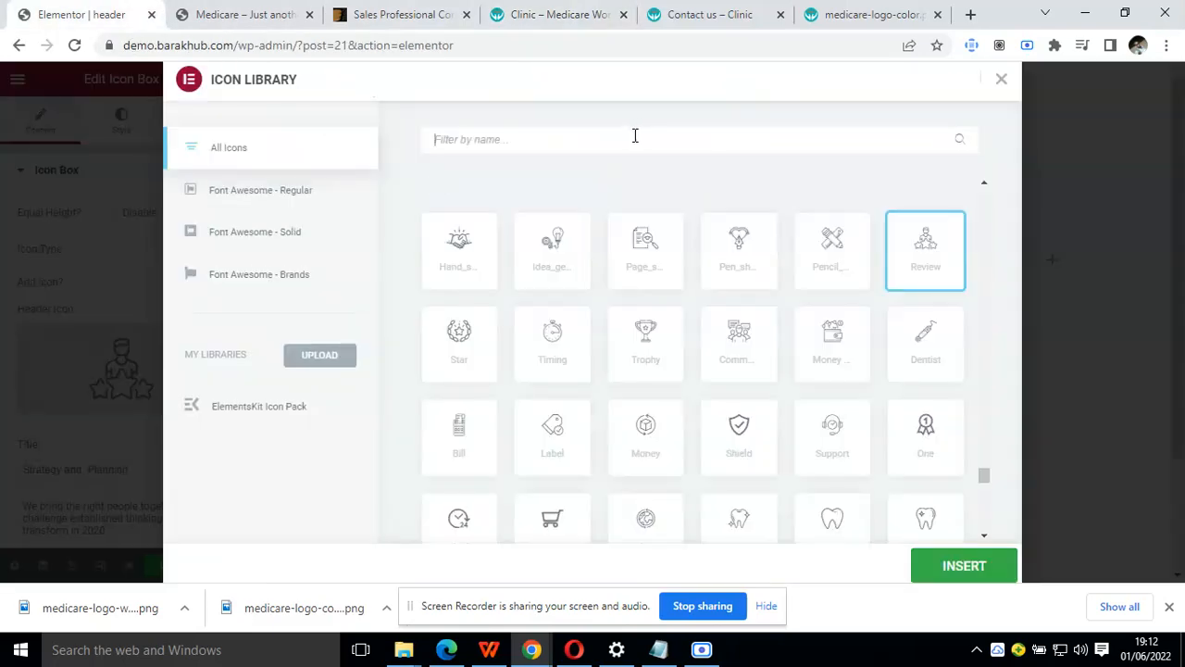
pyautogui.write('clock')
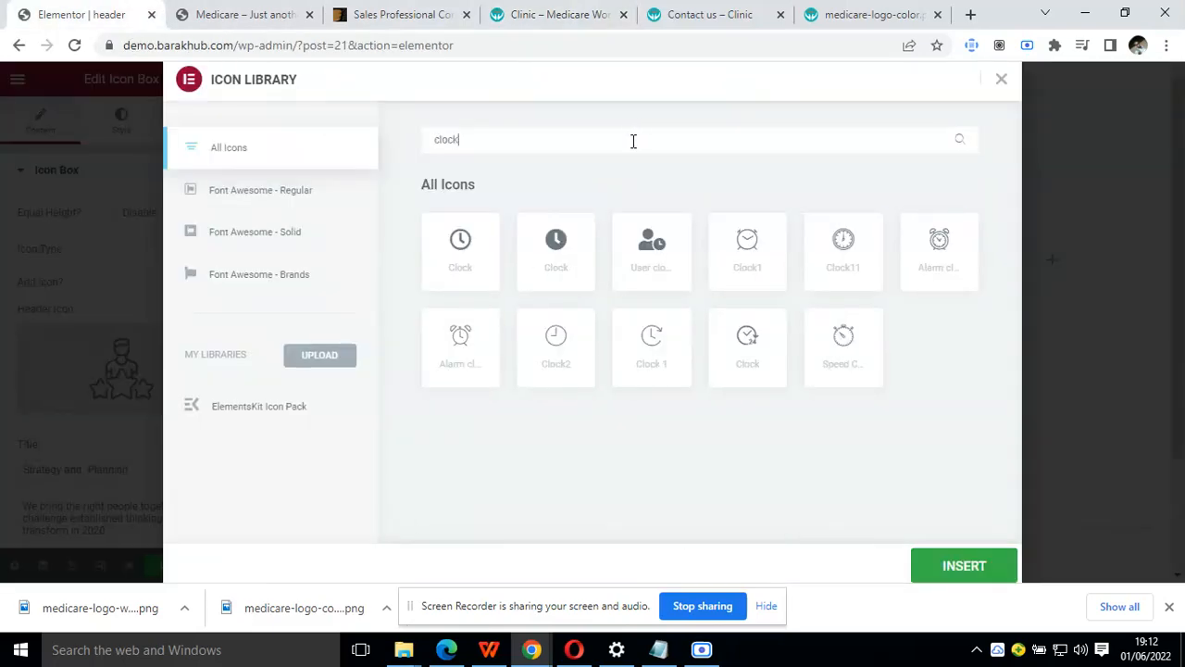
pyautogui.click(579, 339)
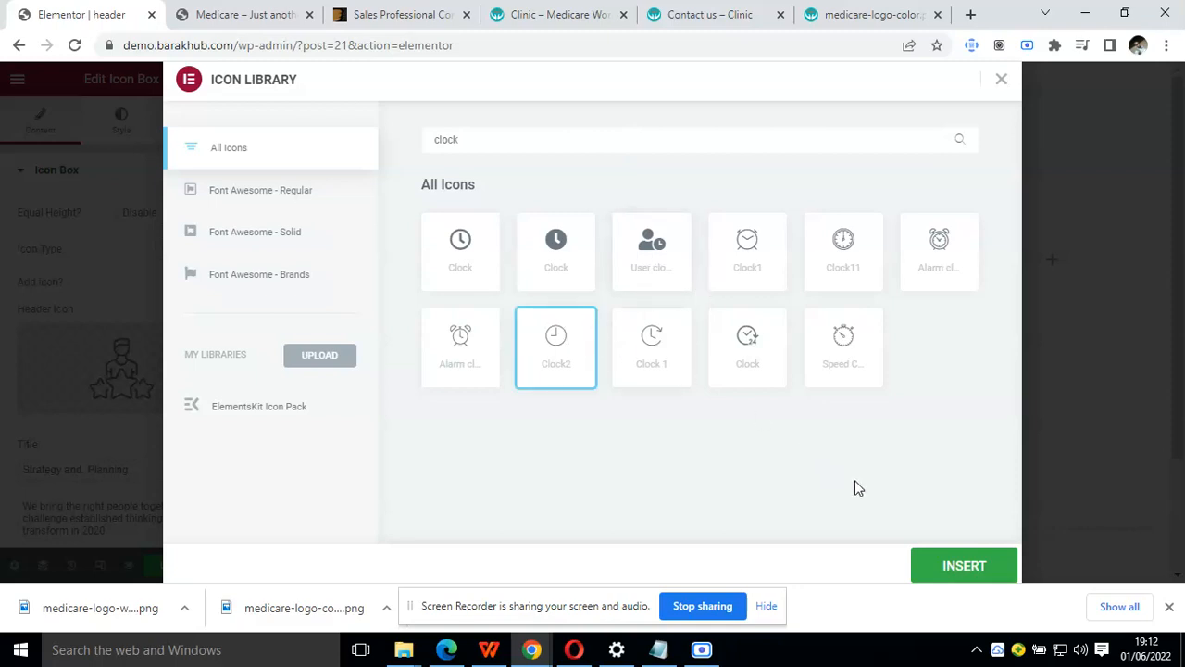
pyautogui.click(964, 566)
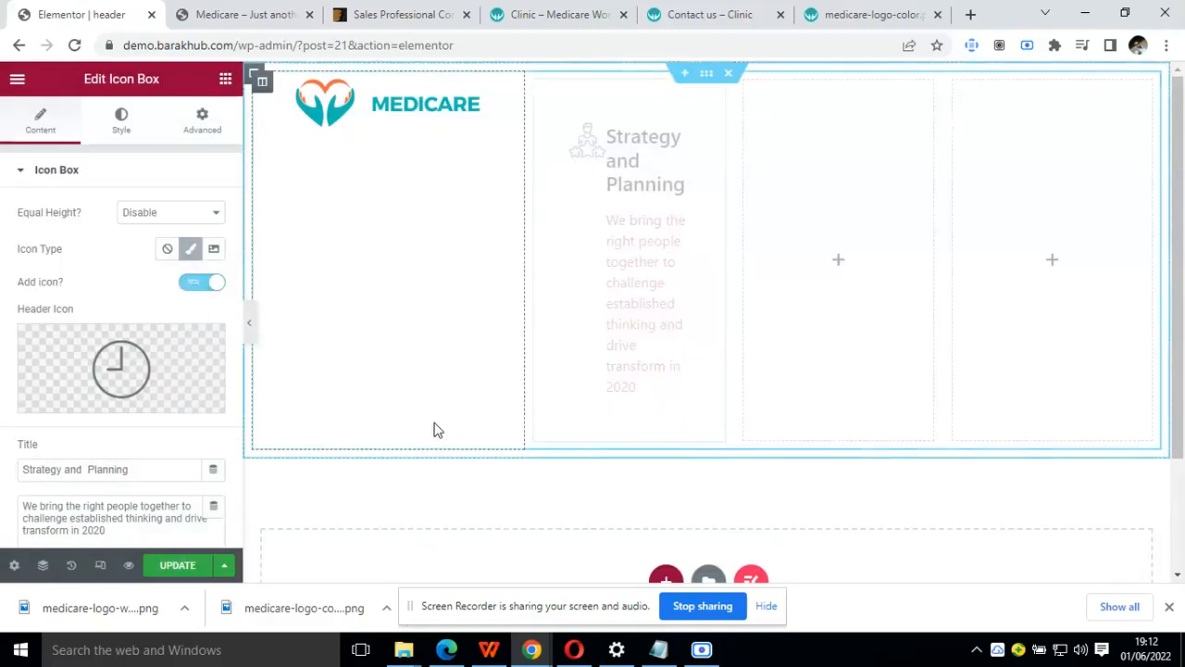
# Copy "Monday - Friday 08:00-19:00" from the Clinic demo's header into the icon box's title
pyautogui.tripleClick(154, 466)
pyautogui.click(571, 11)
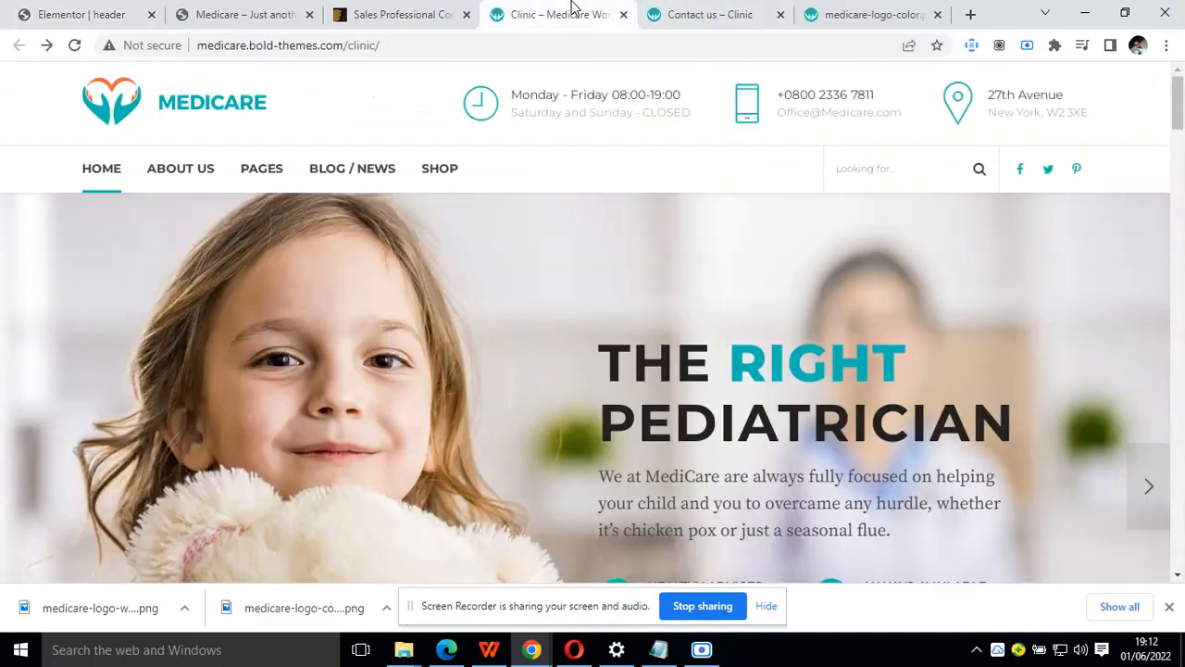
pyautogui.moveTo(688, 99); pyautogui.dragTo(509, 95)
pyautogui.hotkey('ctrl', 'c')
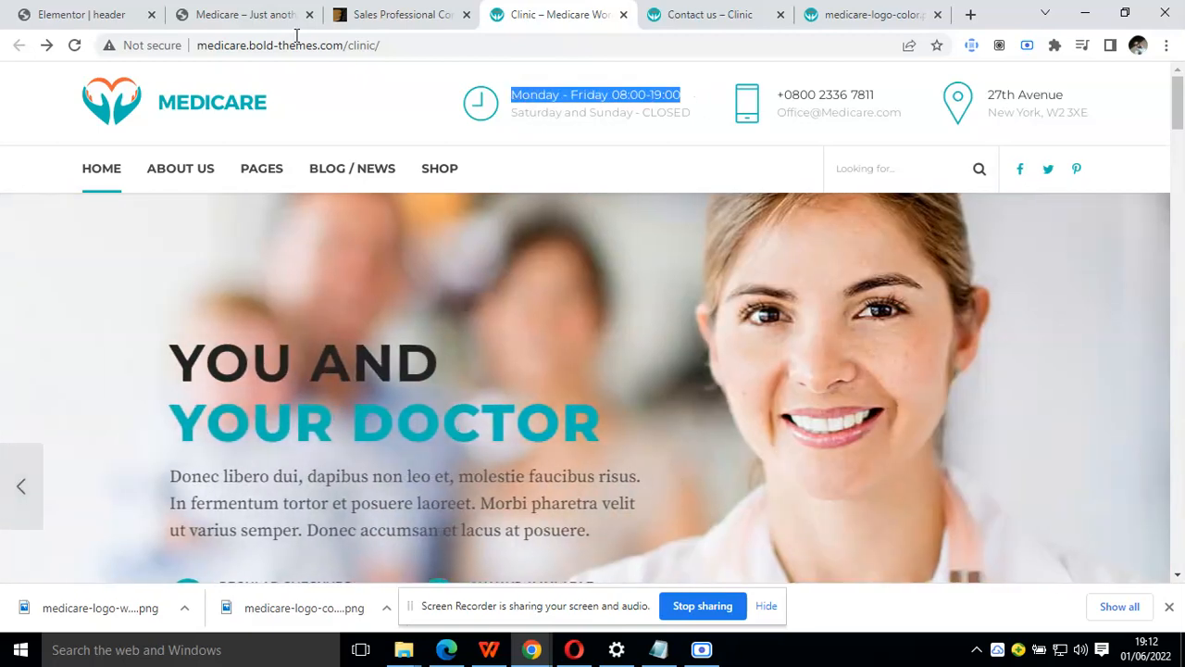
pyautogui.click(269, 14)
pyautogui.click(117, 11)
pyautogui.tripleClick(135, 469)
pyautogui.hotkey('ctrl', 'v')
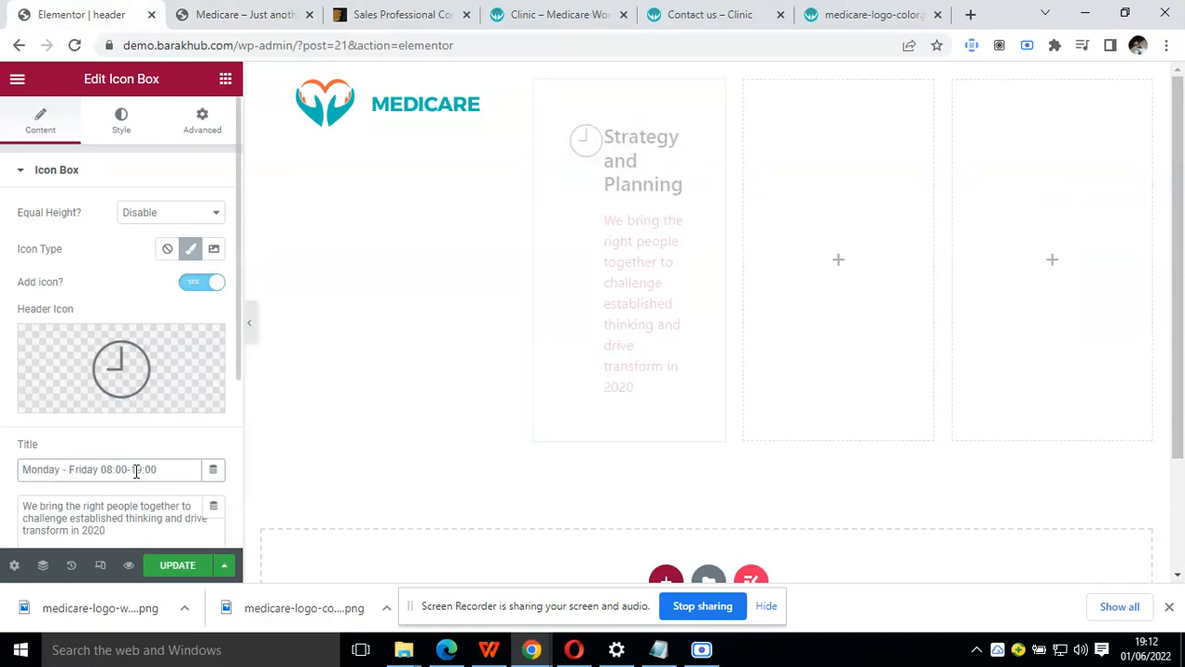
# Copy "Saturday and Sunday - CLOSED" from the Clinic demo's header and replace the icon box's description with it
pyautogui.click(587, 11)
pyautogui.click(700, 124)
pyautogui.moveTo(701, 126); pyautogui.dragTo(572, 112)
pyautogui.click(696, 103)
pyautogui.moveTo(695, 107); pyautogui.dragTo(520, 127)
pyautogui.hotkey('ctrl', 'c')
pyautogui.click(693, 114)
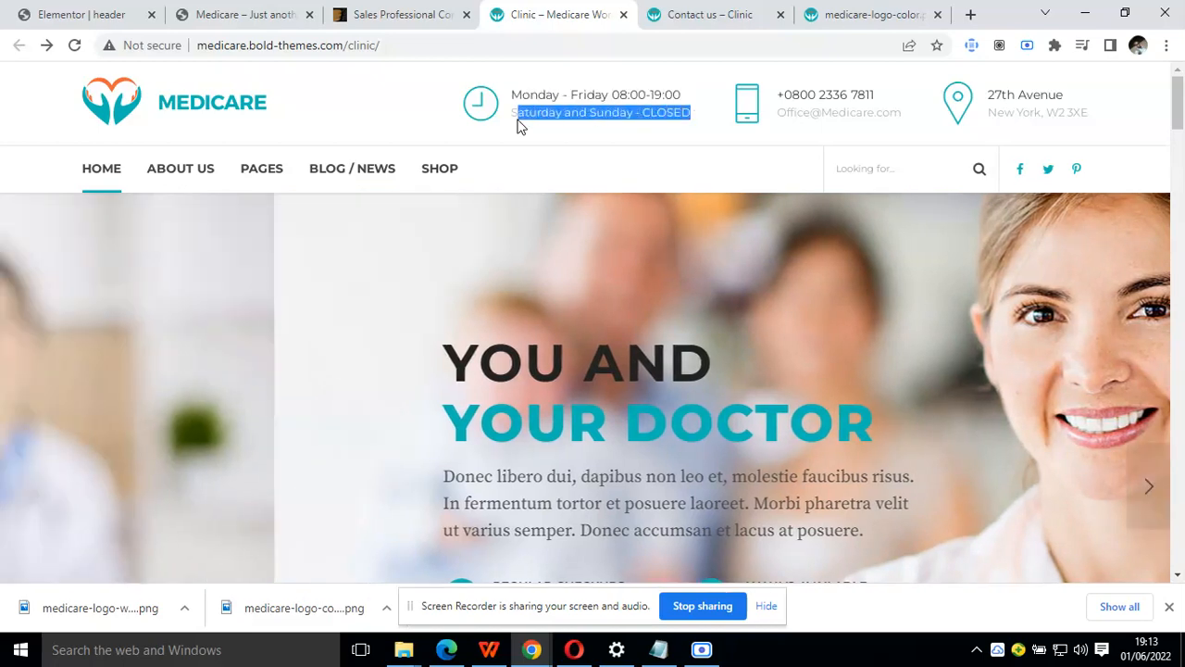
pyautogui.click(146, 12)
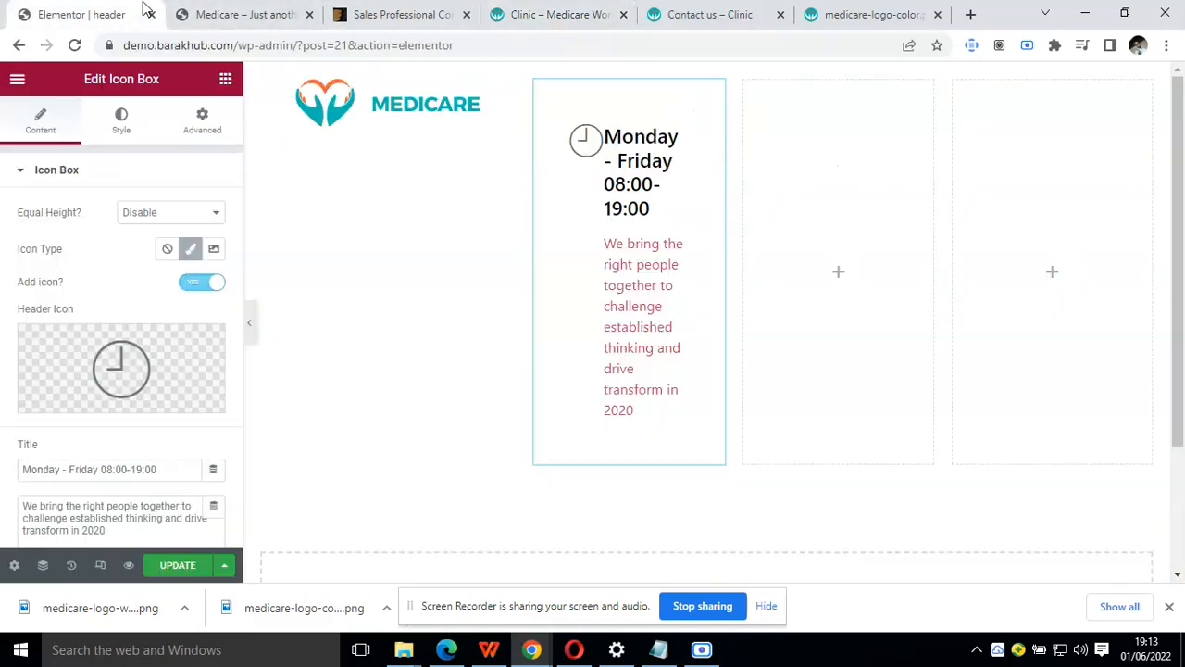
pyautogui.click(120, 506)
pyautogui.hotkey('ctrl', 'a')
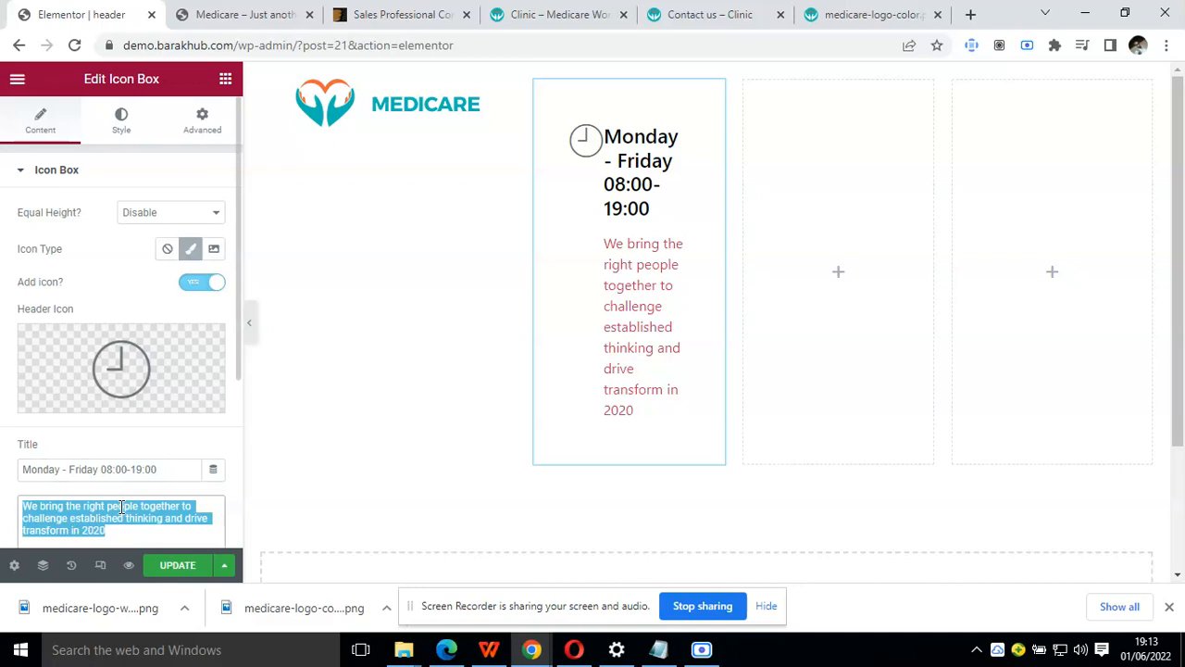
pyautogui.hotkey('ctrl', 'v')
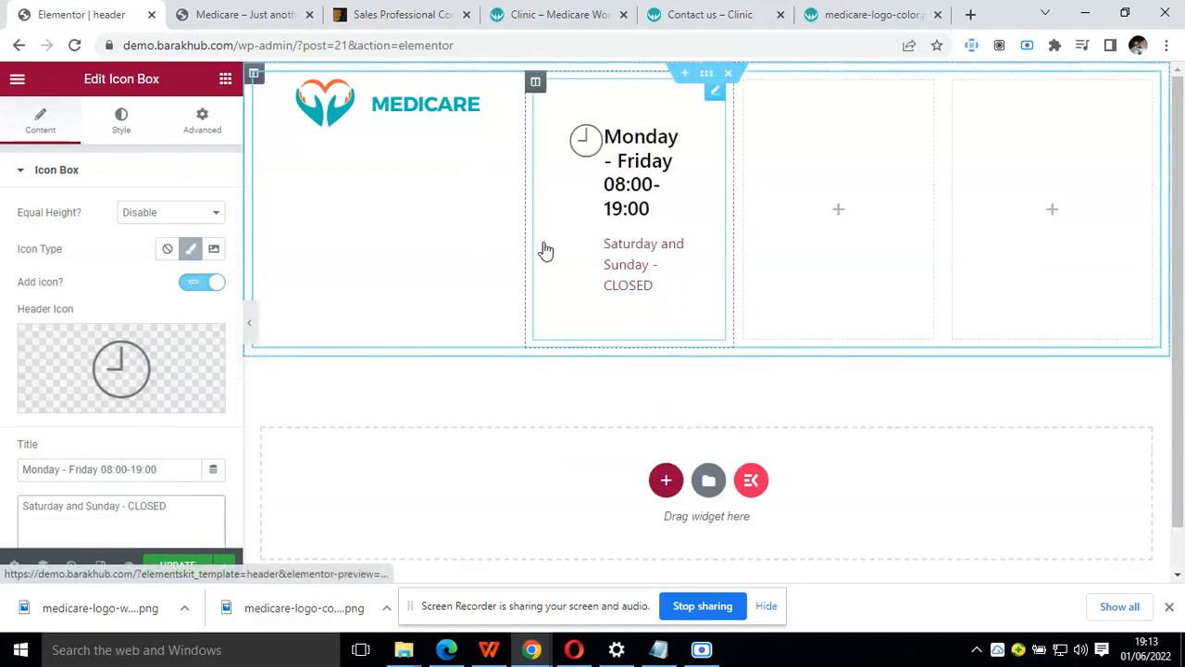
# Search the widgets for "icon" and place the standard Elementor Icon Box in the header's third column
pyautogui.click(20, 174)
pyautogui.click(224, 83)
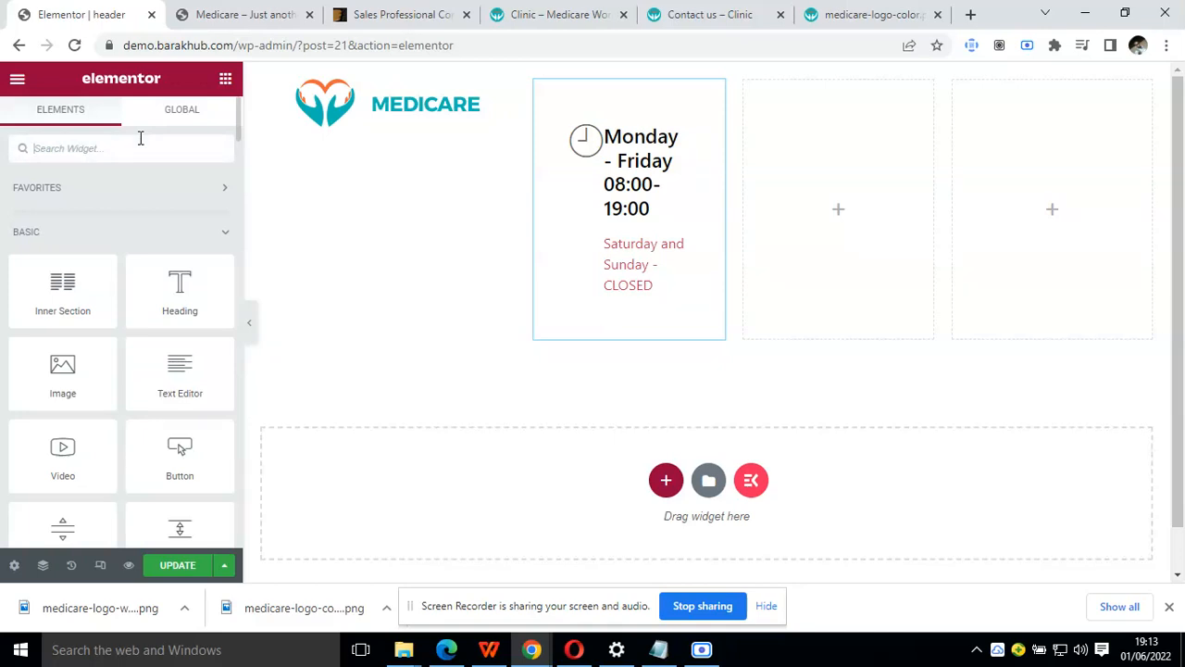
pyautogui.write('icon')
pyautogui.moveTo(143, 237); pyautogui.dragTo(788, 203)
pyautogui.scroll(-1, 130, 370)
pyautogui.scroll(1, 131, 364)
pyautogui.click(22, 175)
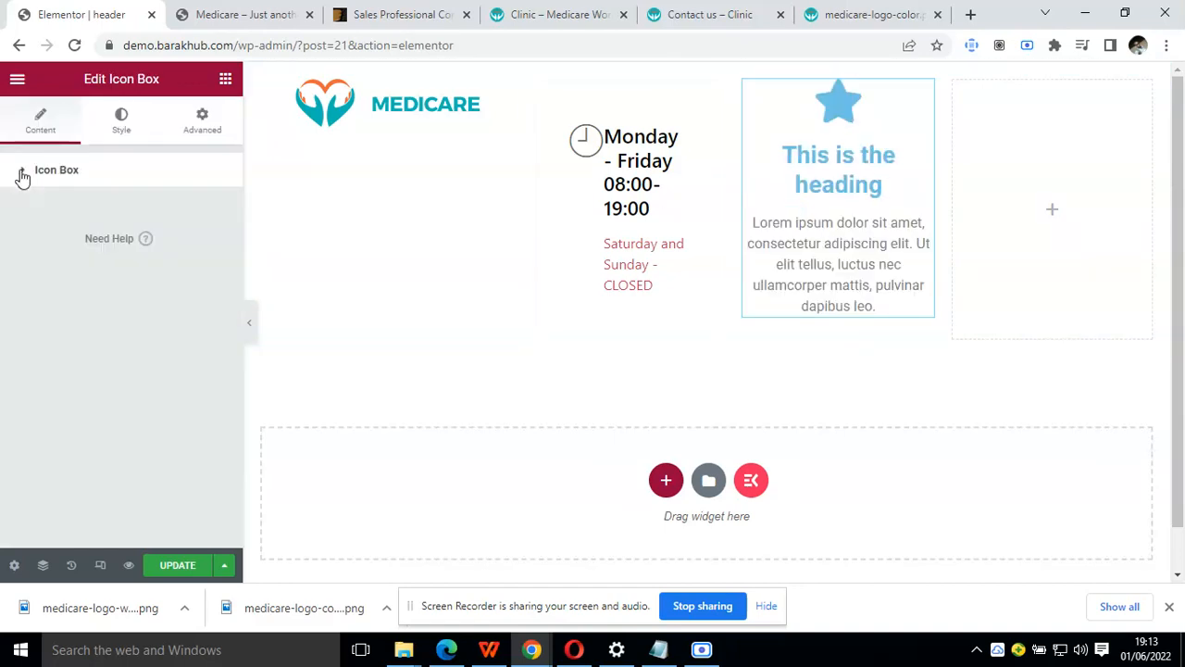
# Try the Middle and Bottom vertical alignments on the third column's icon box and return it to Top
pyautogui.click(111, 124)
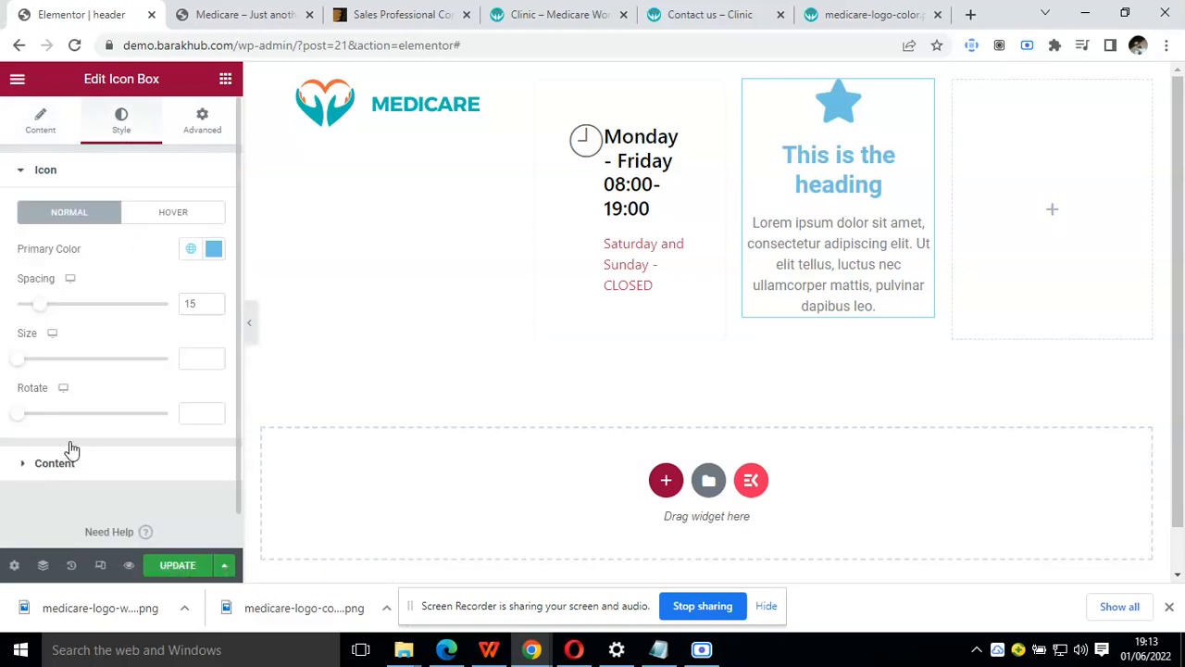
pyautogui.scroll(-2, 104, 422)
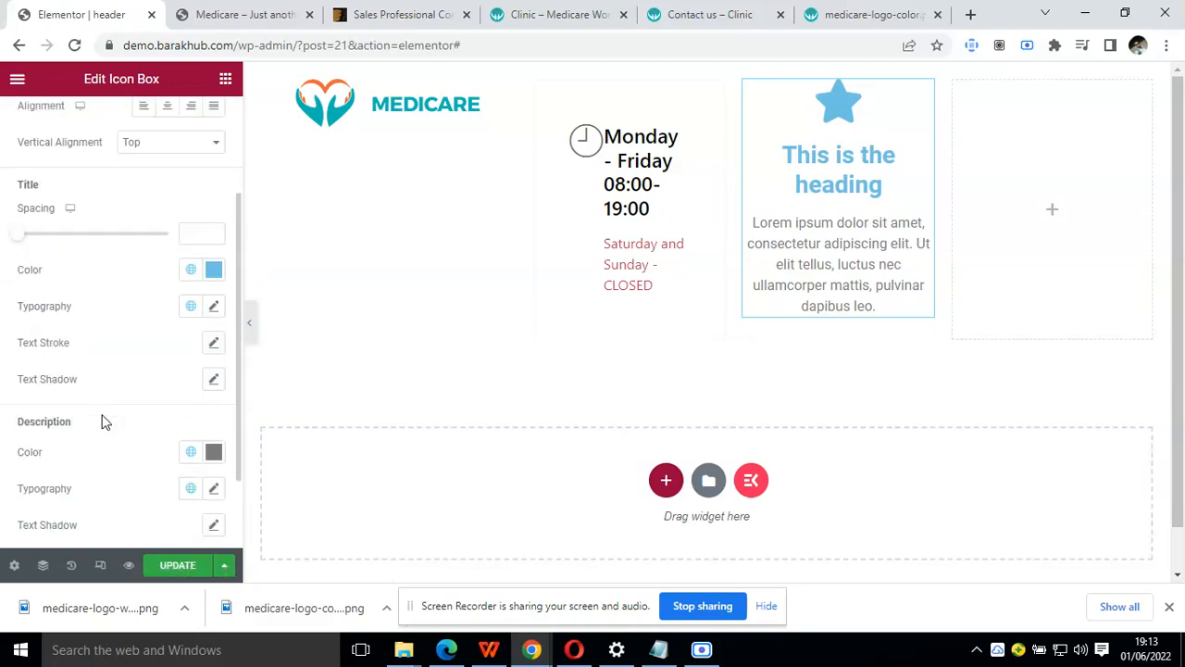
pyautogui.scroll(-1, 105, 423)
pyautogui.scroll(2, 105, 422)
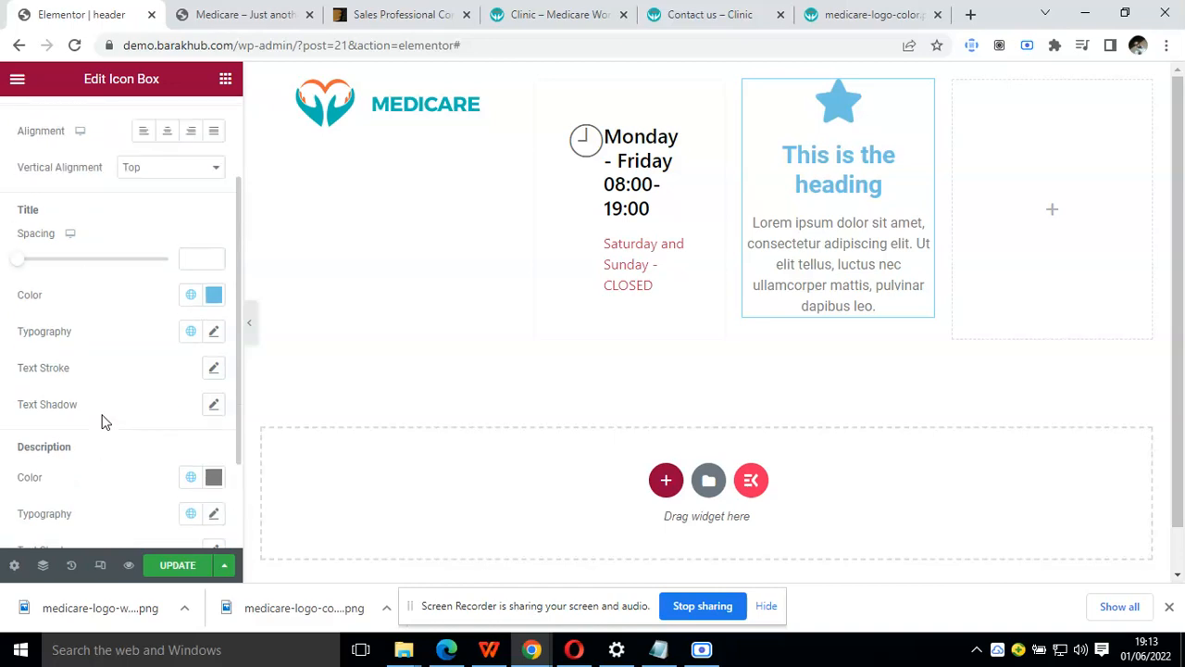
pyautogui.click(173, 196)
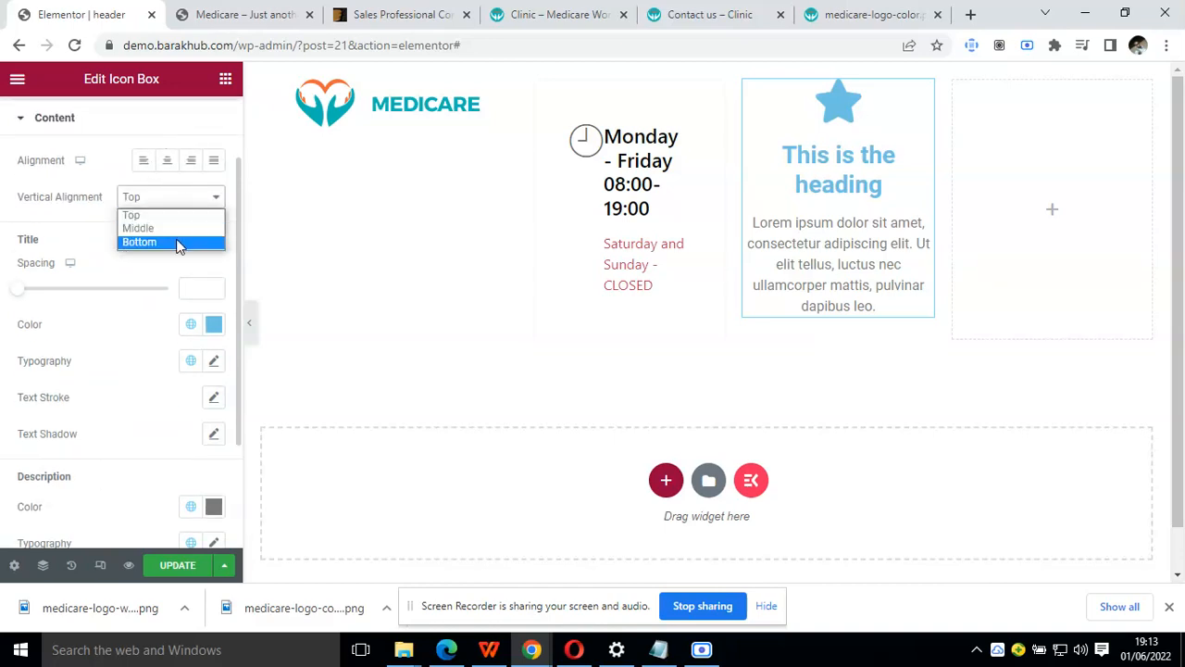
pyautogui.click(181, 228)
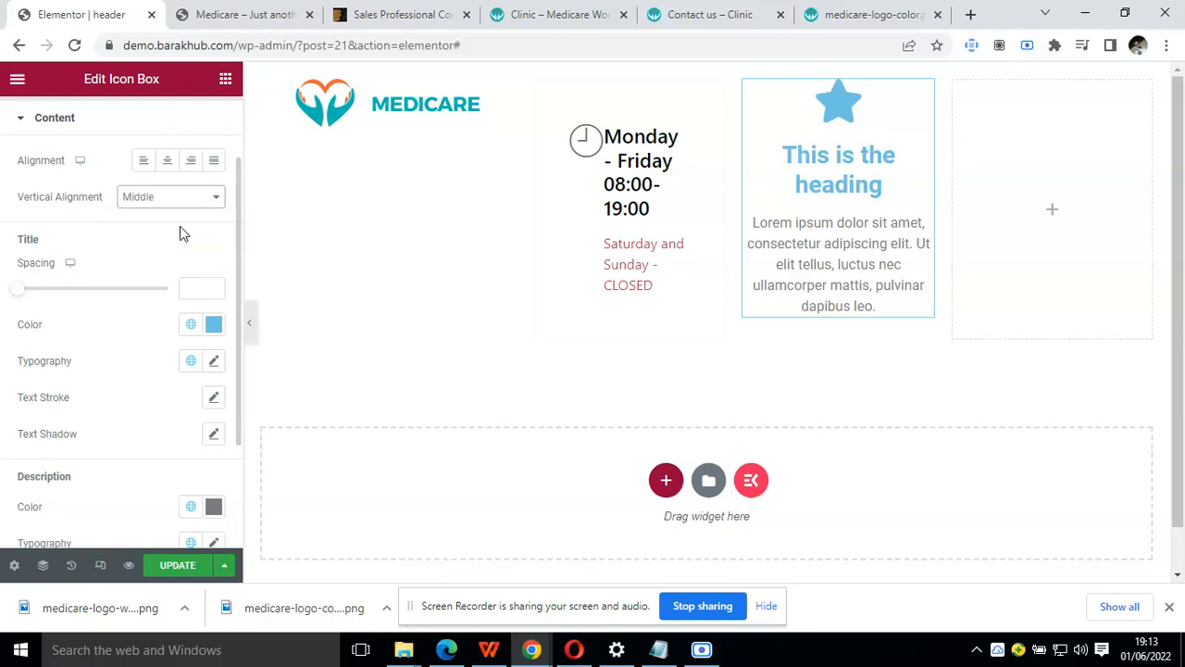
pyautogui.click(186, 206)
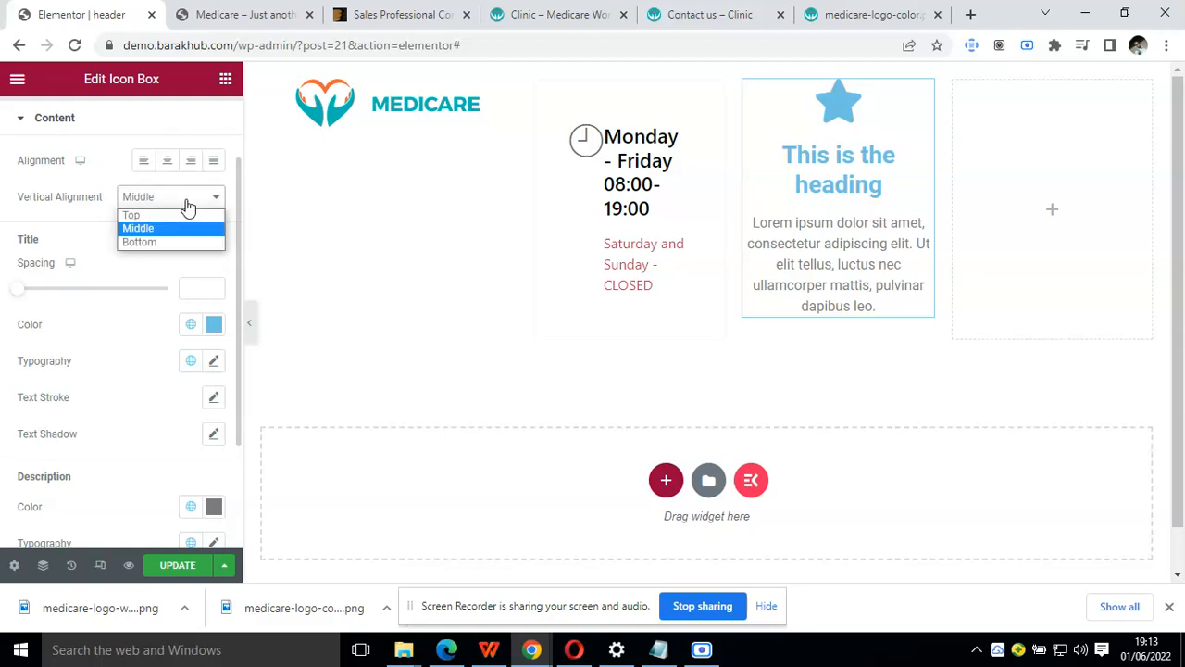
pyautogui.click(176, 242)
pyautogui.click(172, 197)
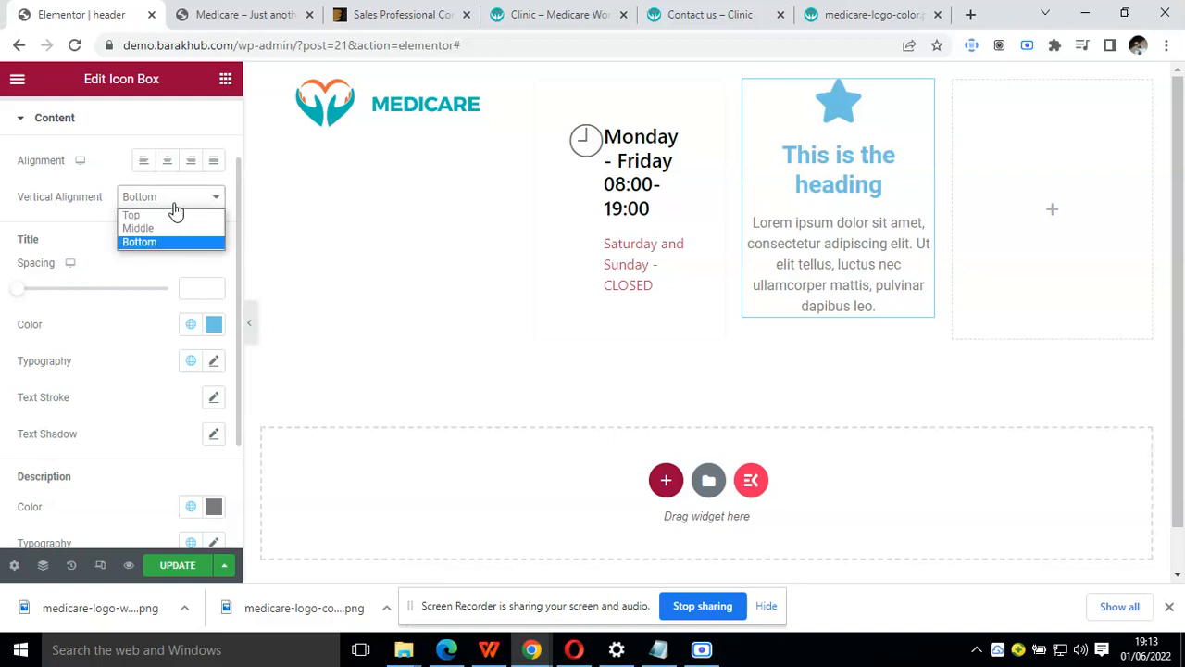
pyautogui.click(165, 212)
pyautogui.scroll(1, 161, 230)
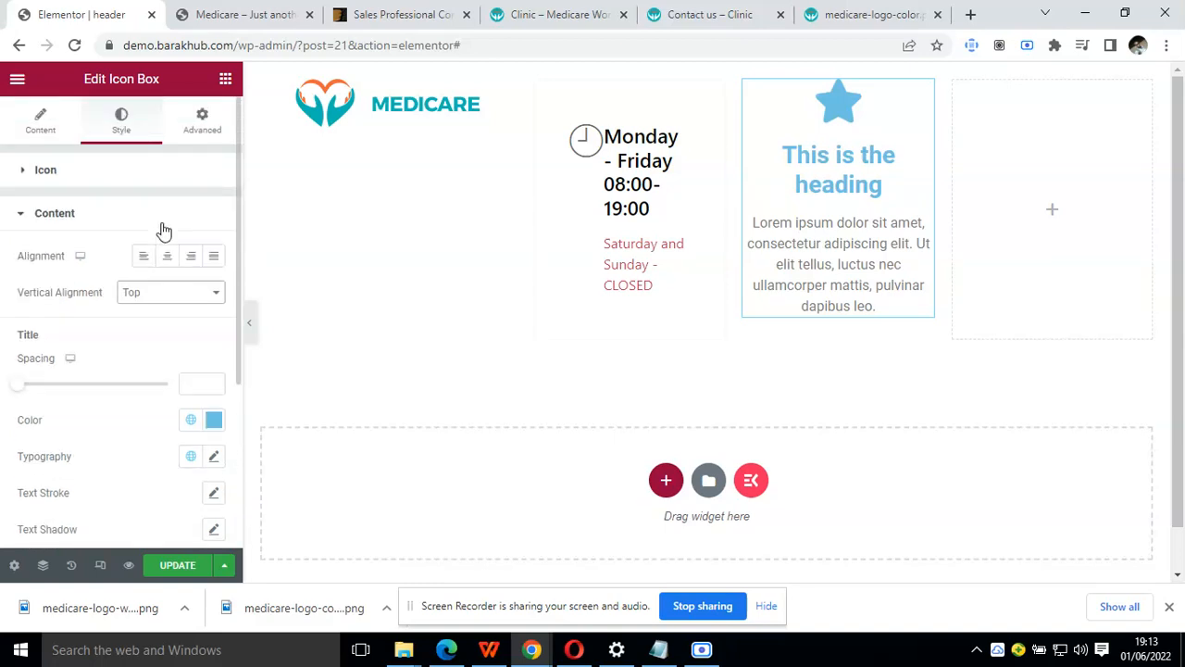
pyautogui.click(25, 213)
pyautogui.click(29, 171)
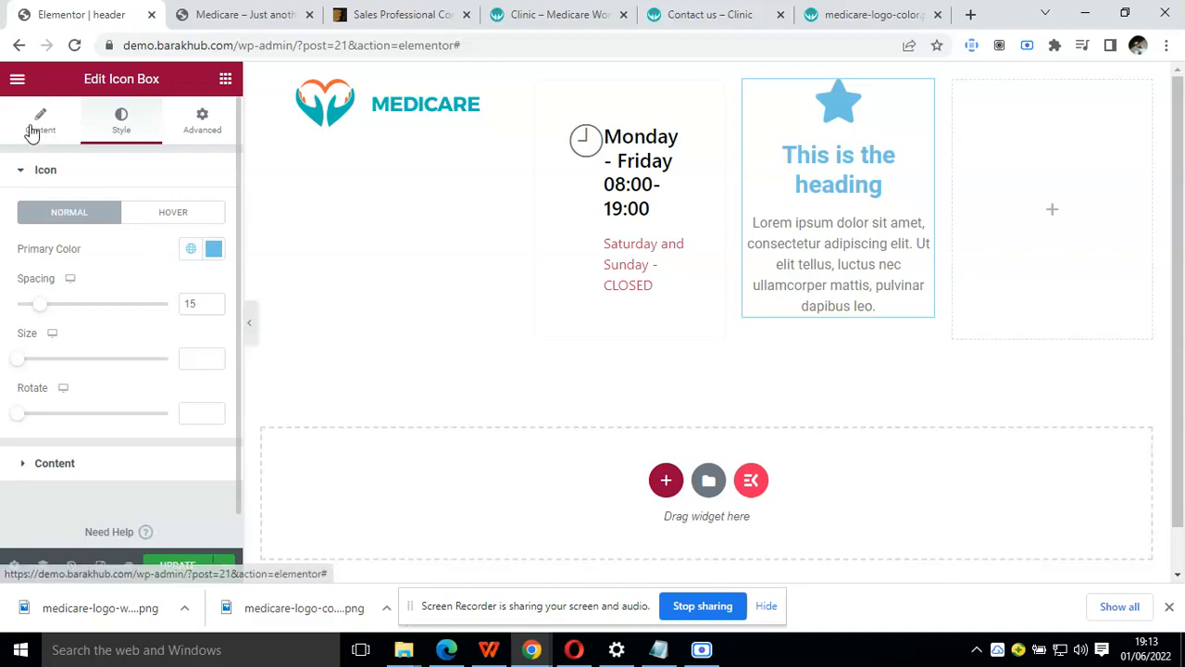
# Try the Stacked view on the third column's icon box, set it to Framed and keep the Circle shape
pyautogui.click(37, 124)
pyautogui.click(161, 339)
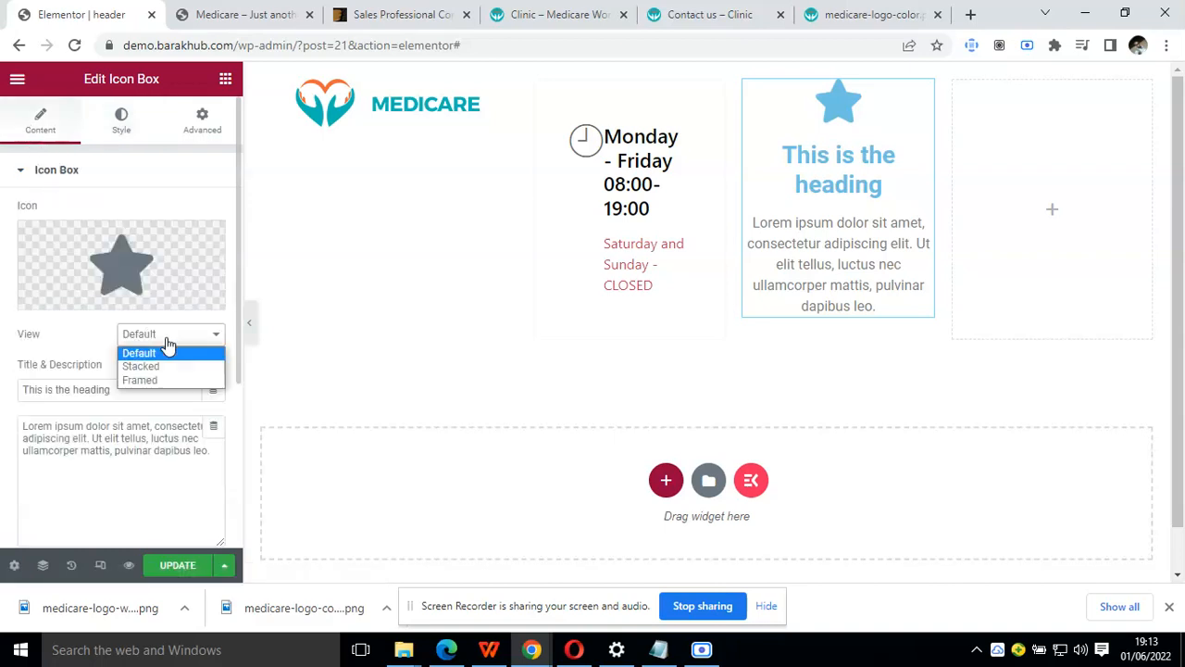
pyautogui.click(178, 365)
pyautogui.click(181, 339)
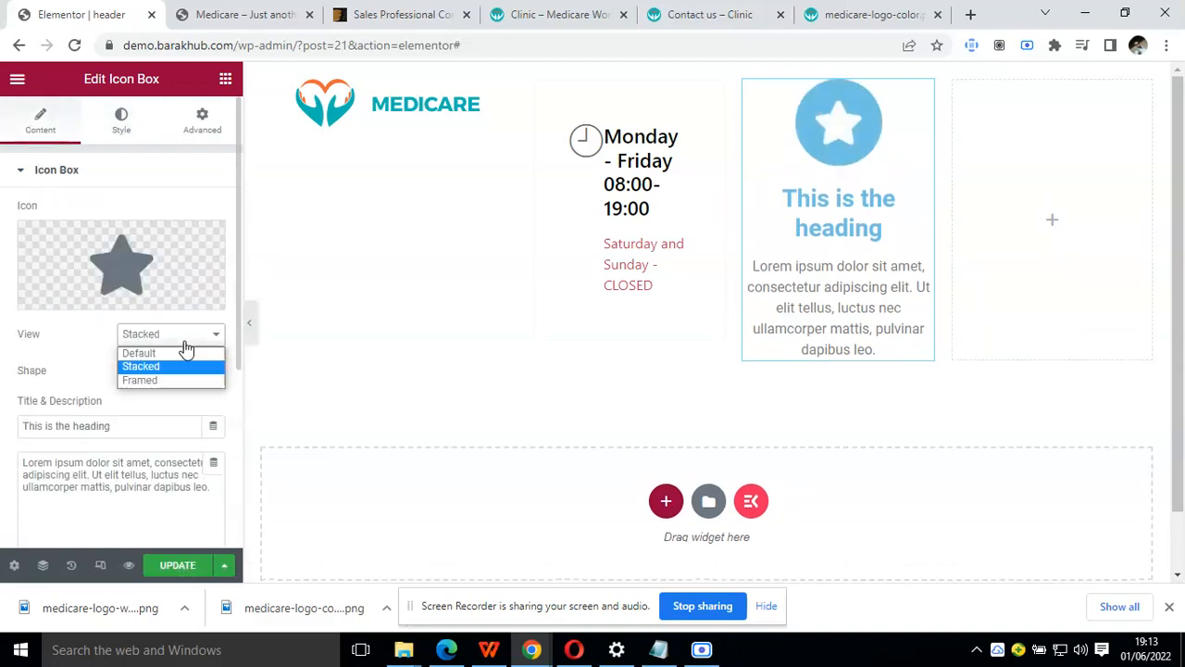
pyautogui.click(179, 376)
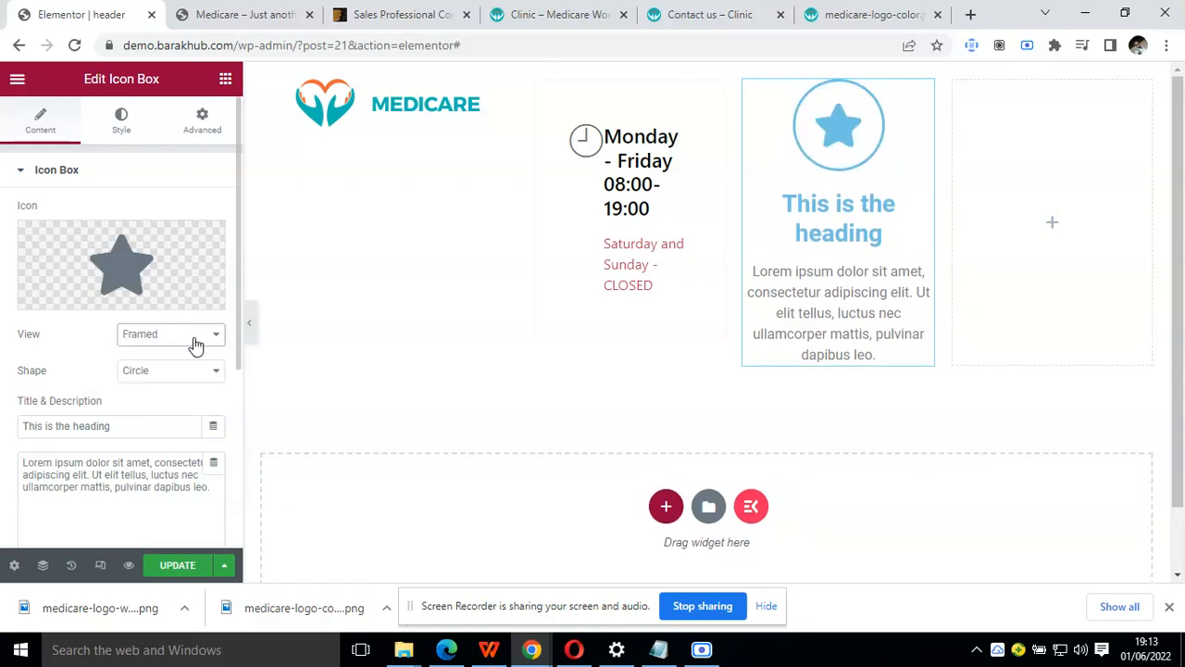
pyautogui.click(185, 370)
pyautogui.click(186, 372)
pyautogui.scroll(-1, 88, 352)
pyautogui.scroll(-3, 88, 351)
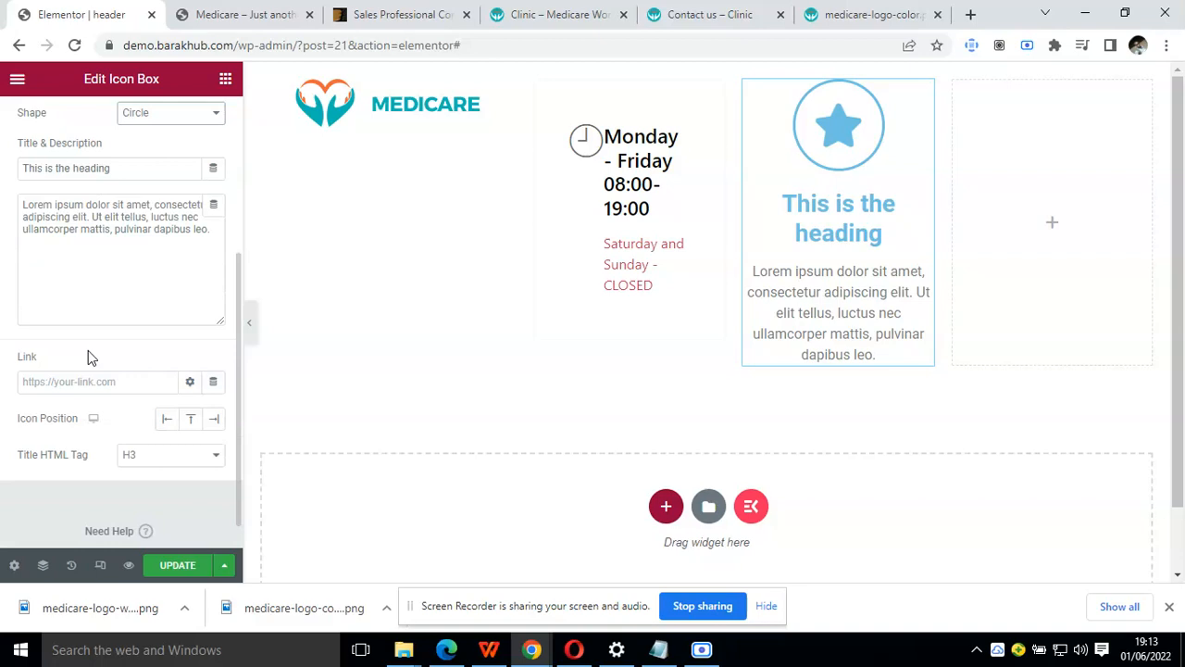
# Position the icon to the side before the text in the third column's icon box and set its view to Default
pyautogui.click(168, 420)
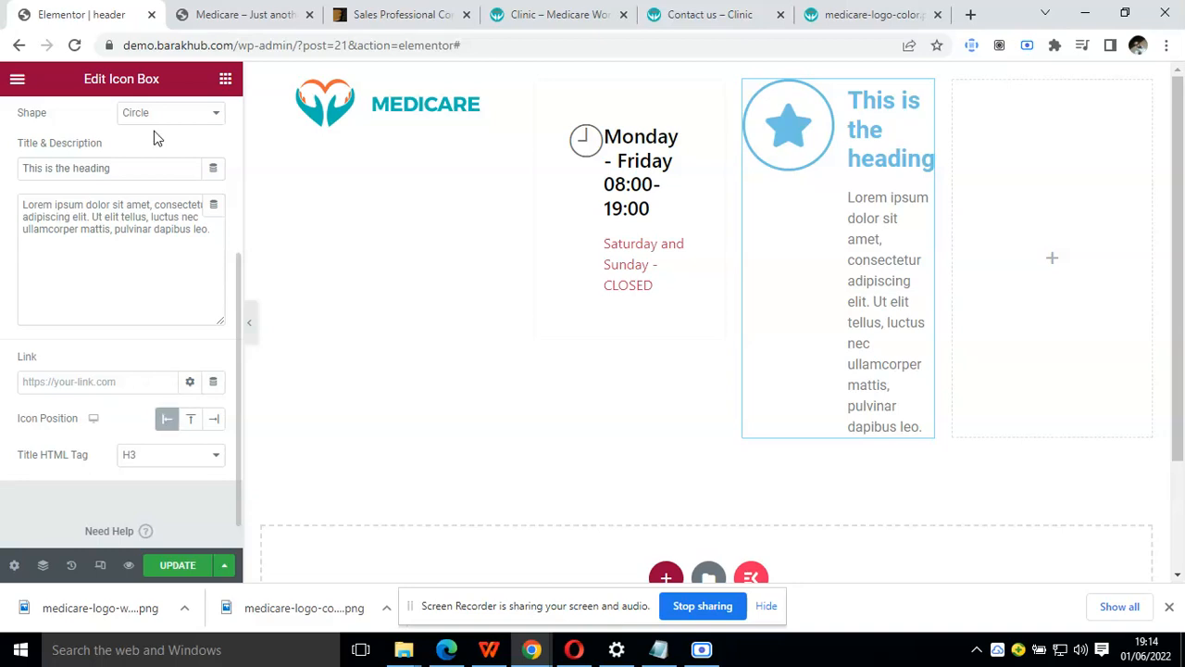
pyautogui.scroll(3, 156, 141)
pyautogui.click(170, 341)
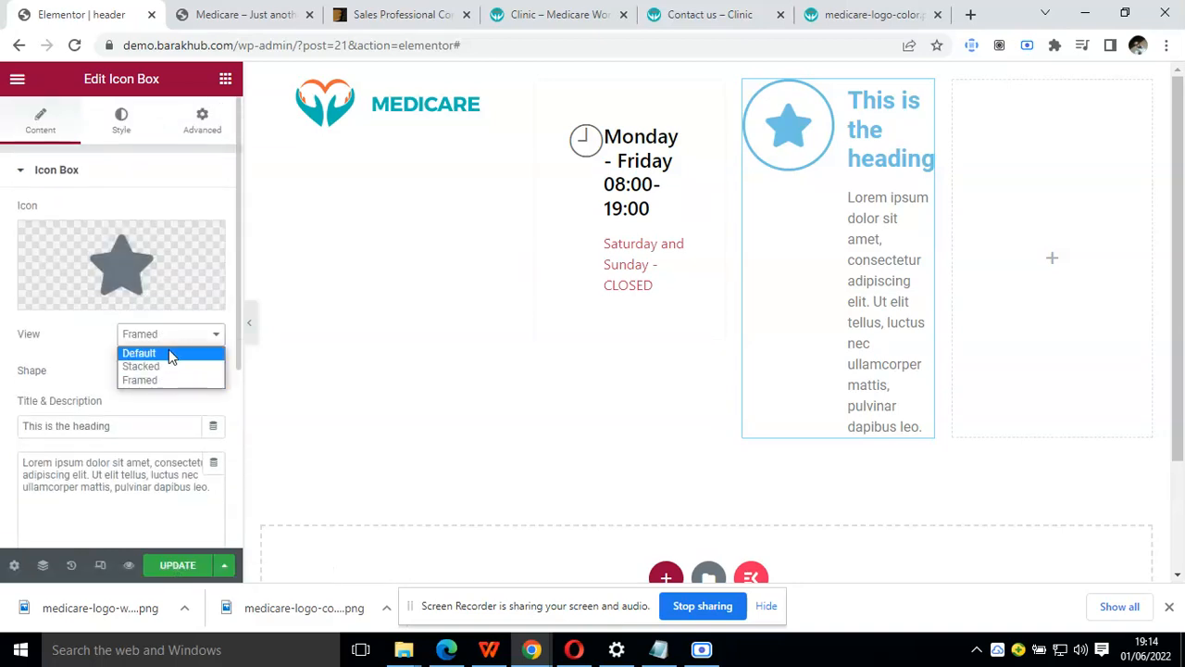
pyautogui.click(169, 350)
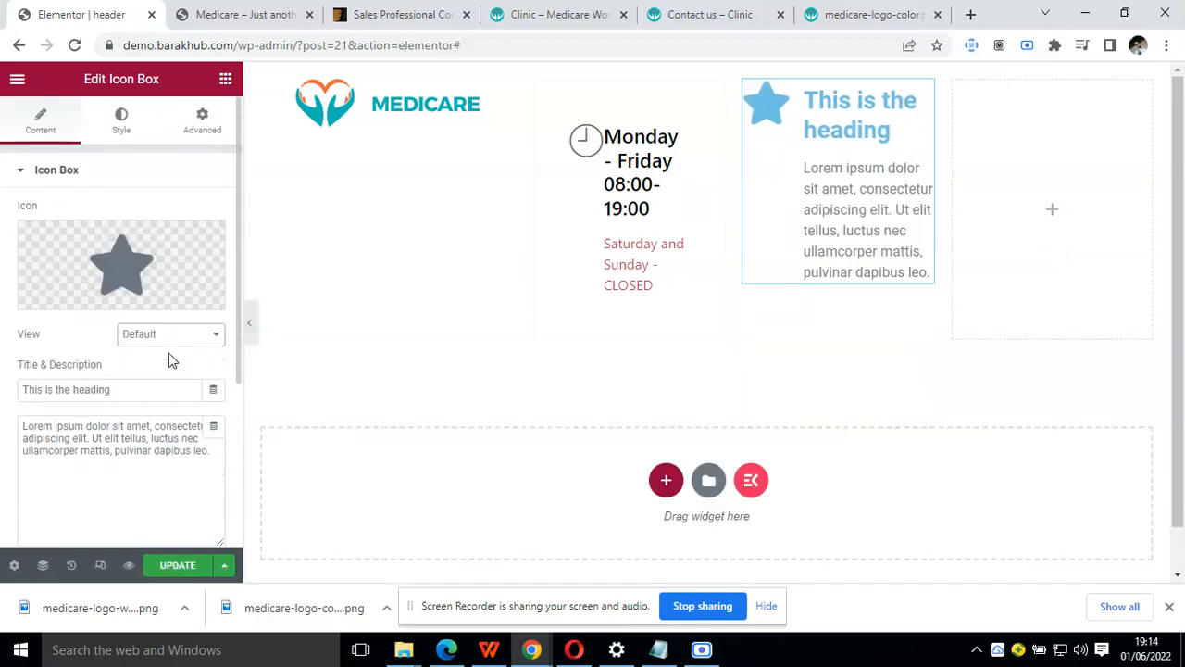
# Replace the icon box's description with "Saturday and Sunday - CLOSED" and its title with "Monday - Friday 08:00-19:00" copied from the Clinic demo
pyautogui.tripleClick(112, 431)
pyautogui.write('Saturday and Sunday - CLOSED')
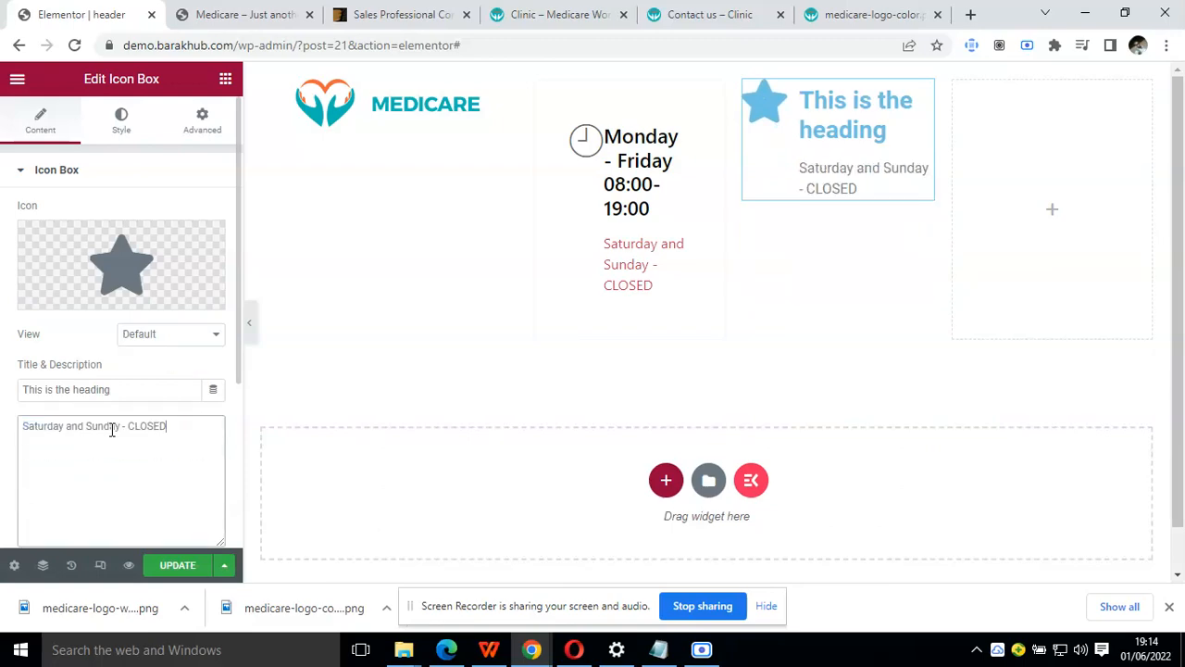
pyautogui.click(583, 12)
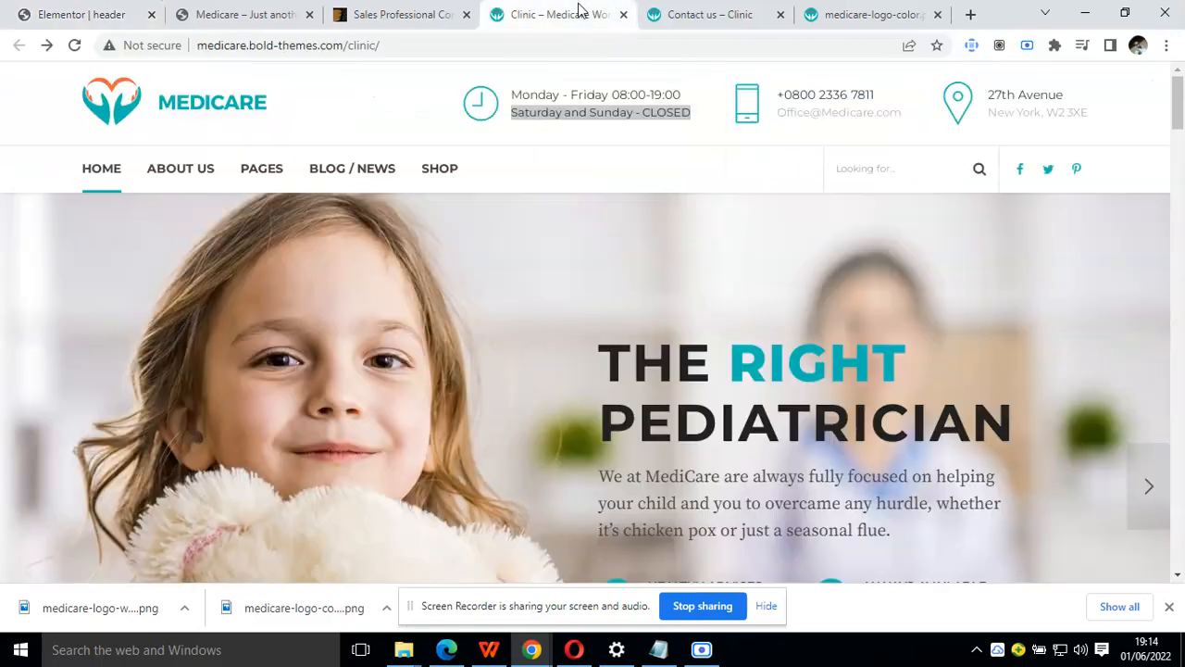
pyautogui.tripleClick(681, 94)
pyautogui.hotkey('ctrl', 'c')
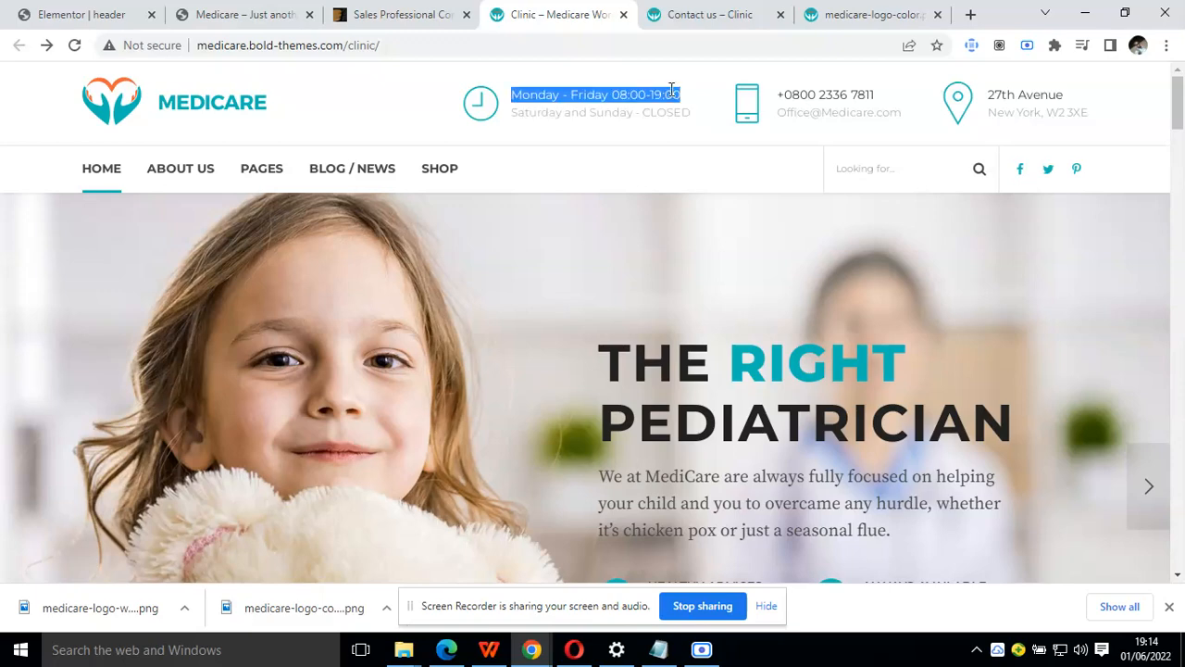
pyautogui.click(272, 11)
pyautogui.click(87, 12)
pyautogui.tripleClick(156, 392)
pyautogui.hotkey('ctrl', 'v')
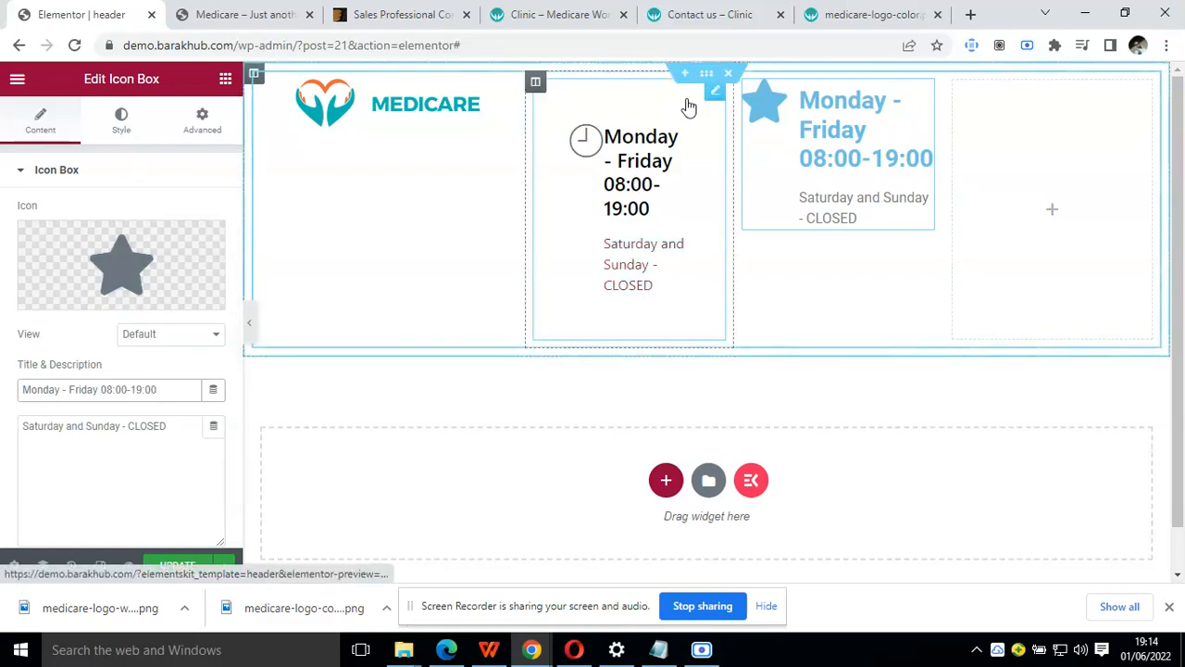
# Delete the old opening-hours icon box from the header's second column
pyautogui.rightClick(712, 130)
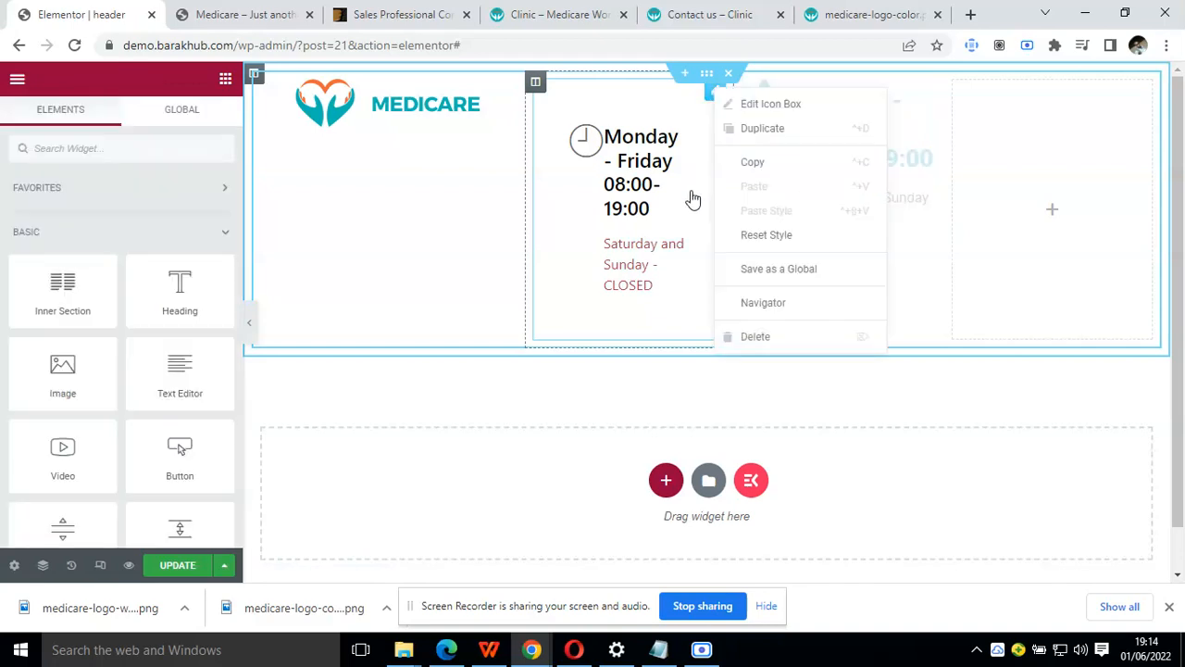
pyautogui.click(741, 337)
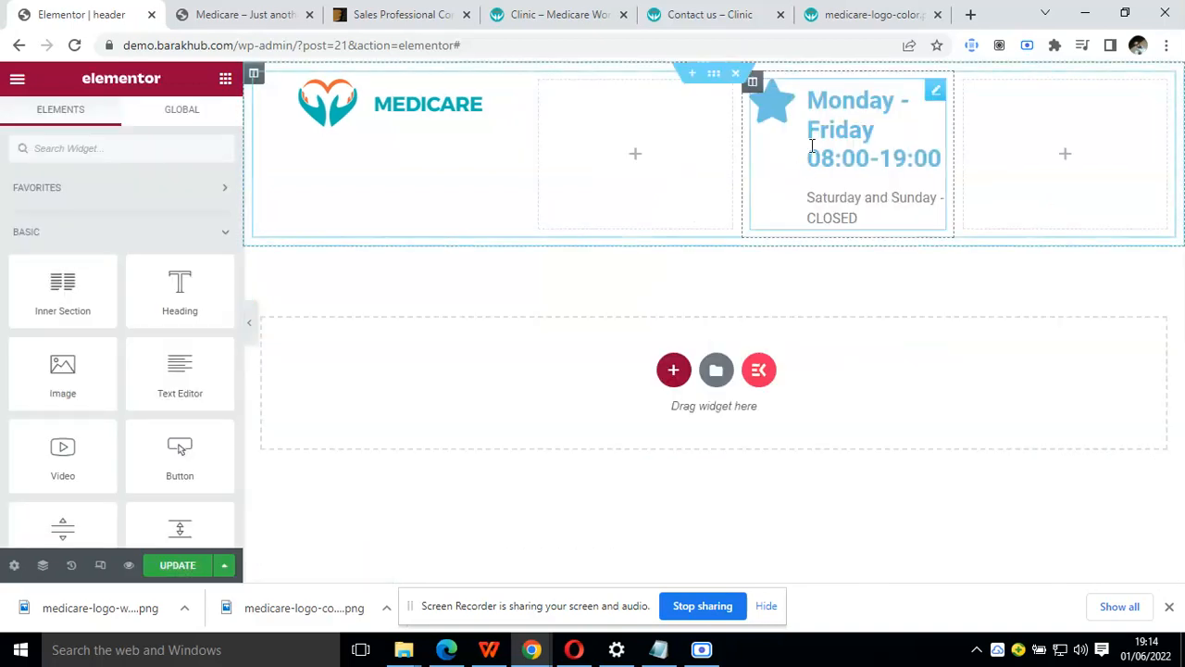
# Replace the star in the third column's icon box with the Clock2 icon, searching the icon library for "cloc"
pyautogui.click(935, 93)
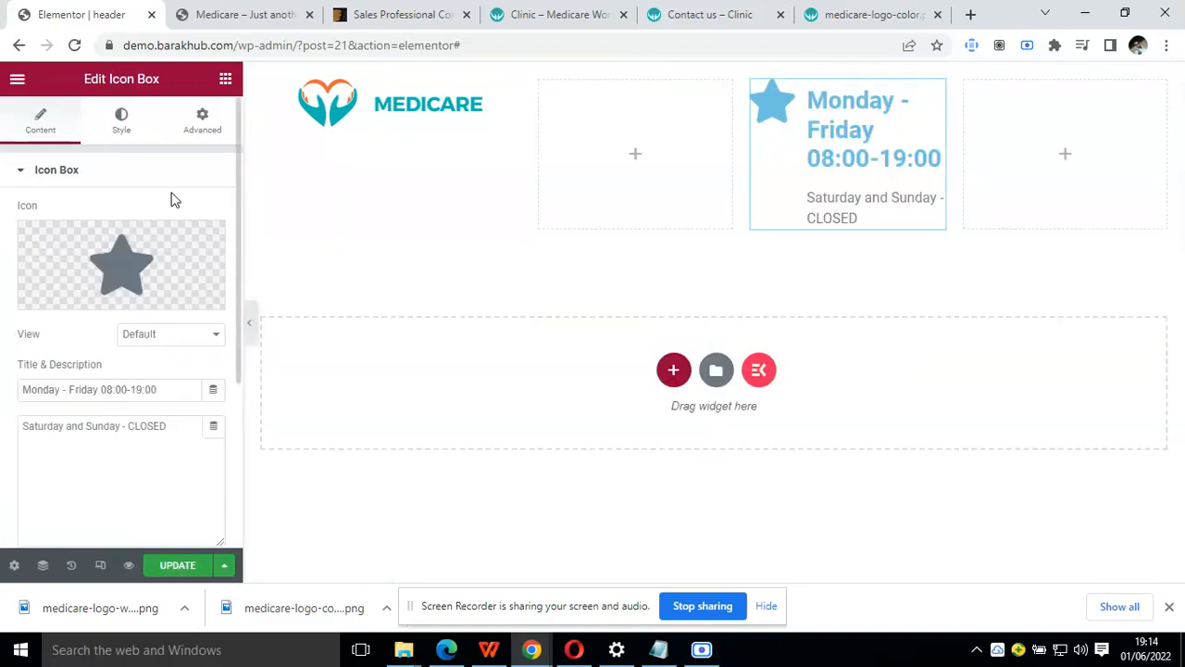
pyautogui.click(121, 137)
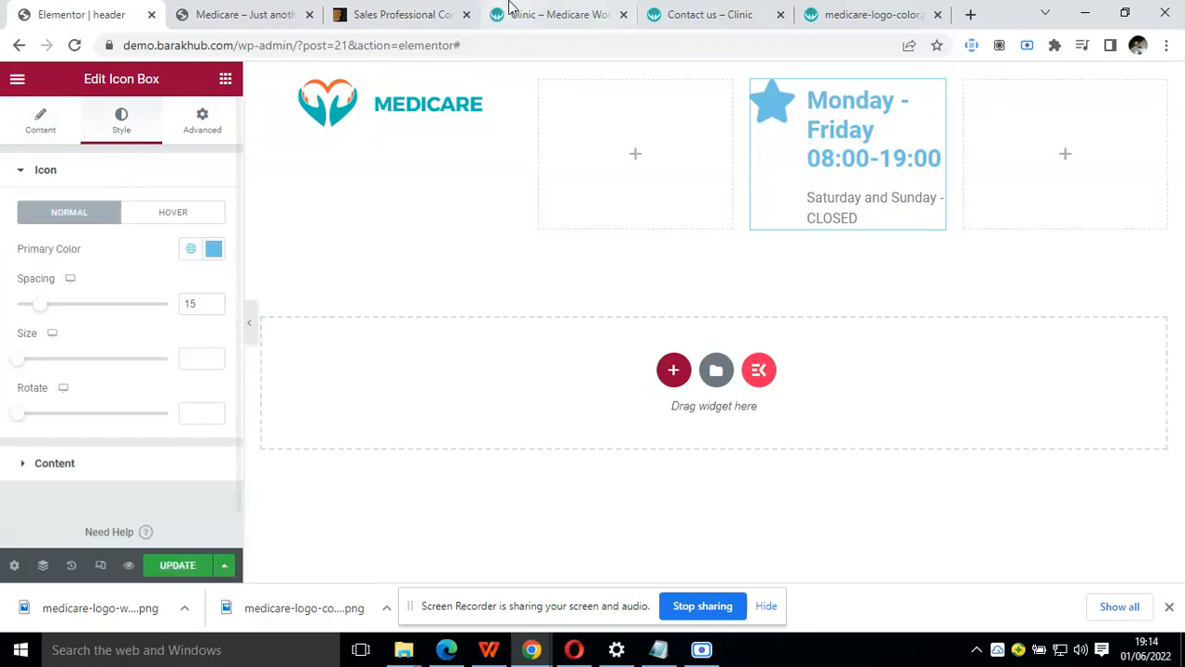
pyautogui.click(54, 123)
pyautogui.click(102, 262)
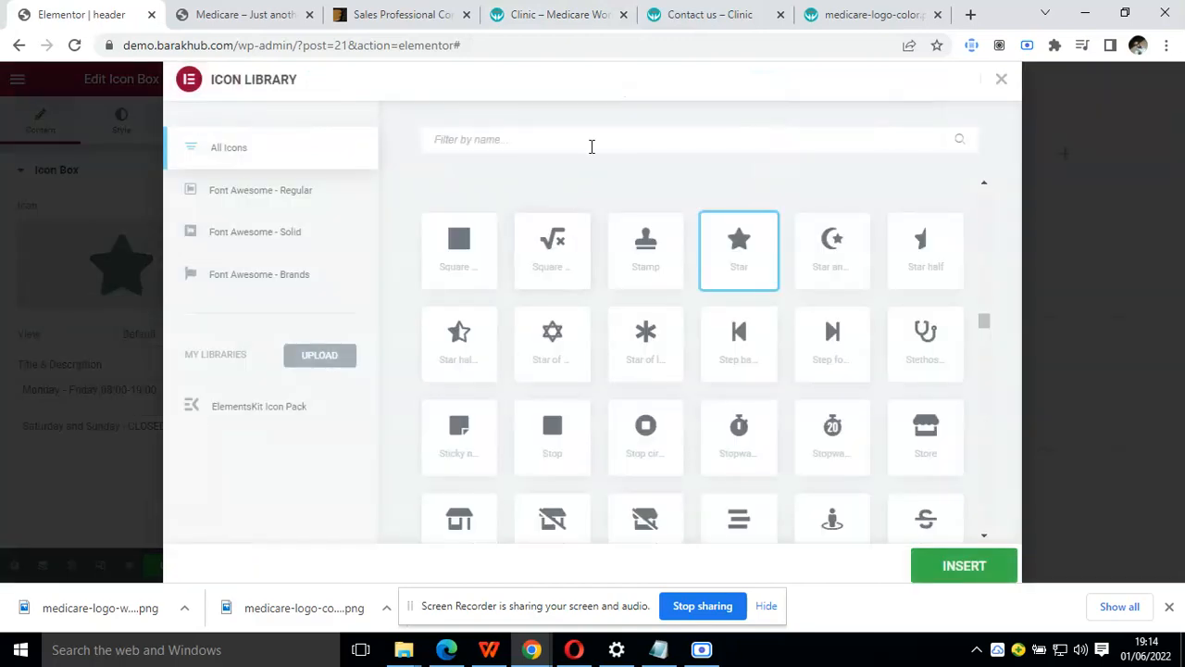
pyautogui.write('clo')
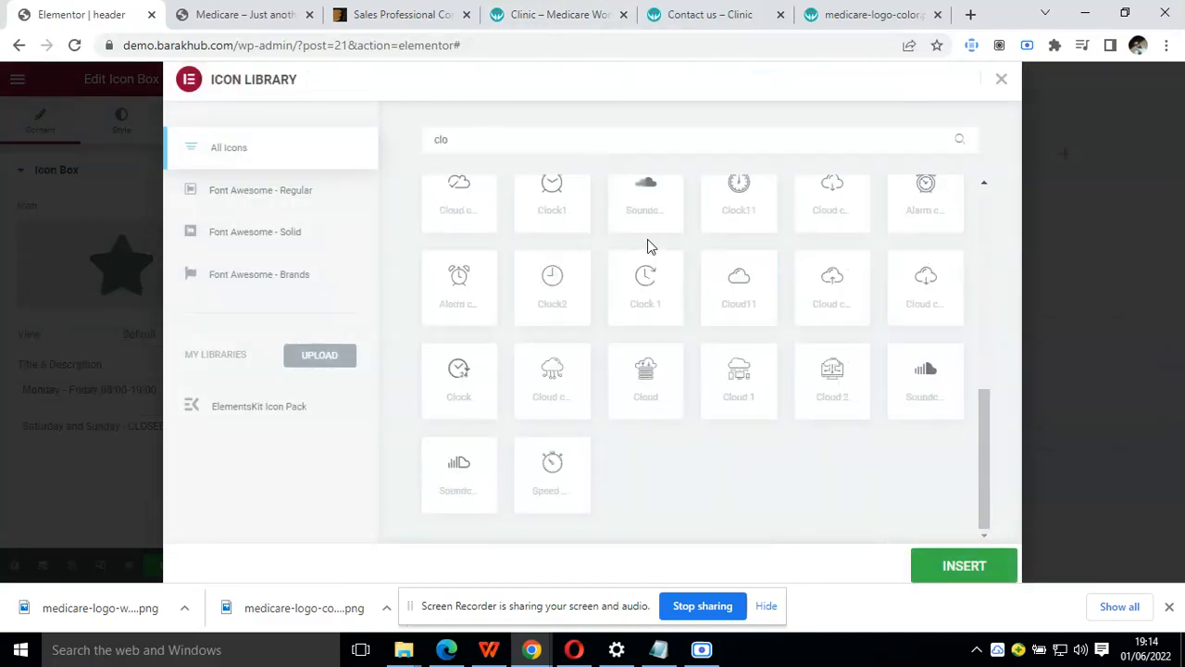
pyautogui.write('c')
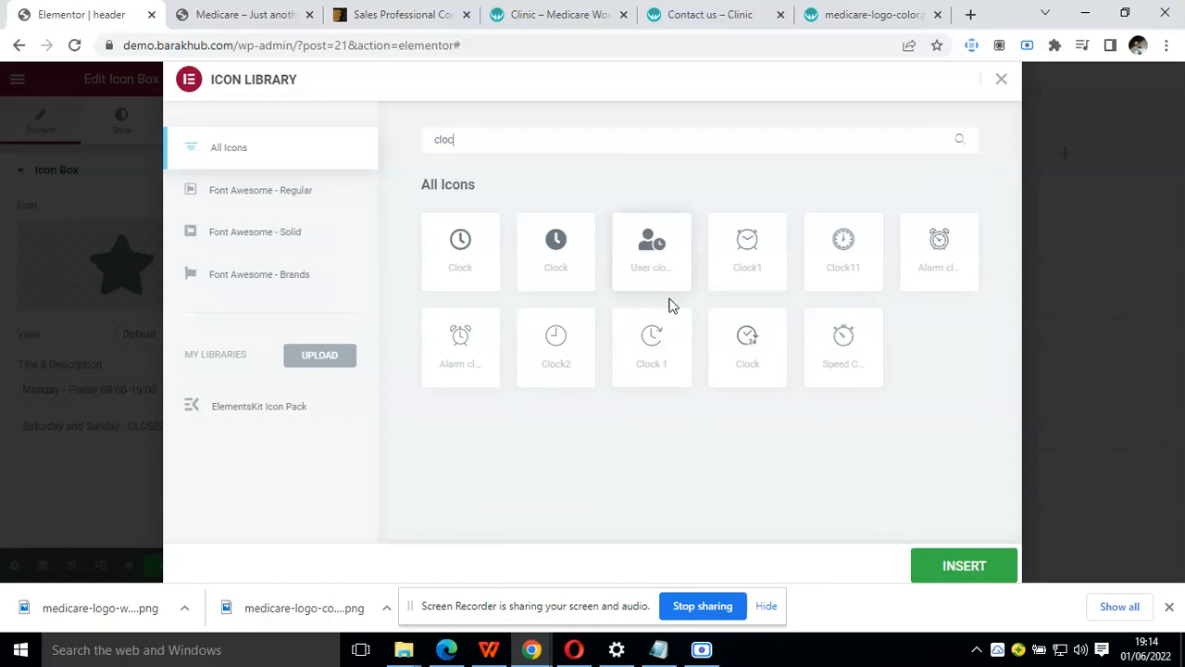
pyautogui.click(532, 343)
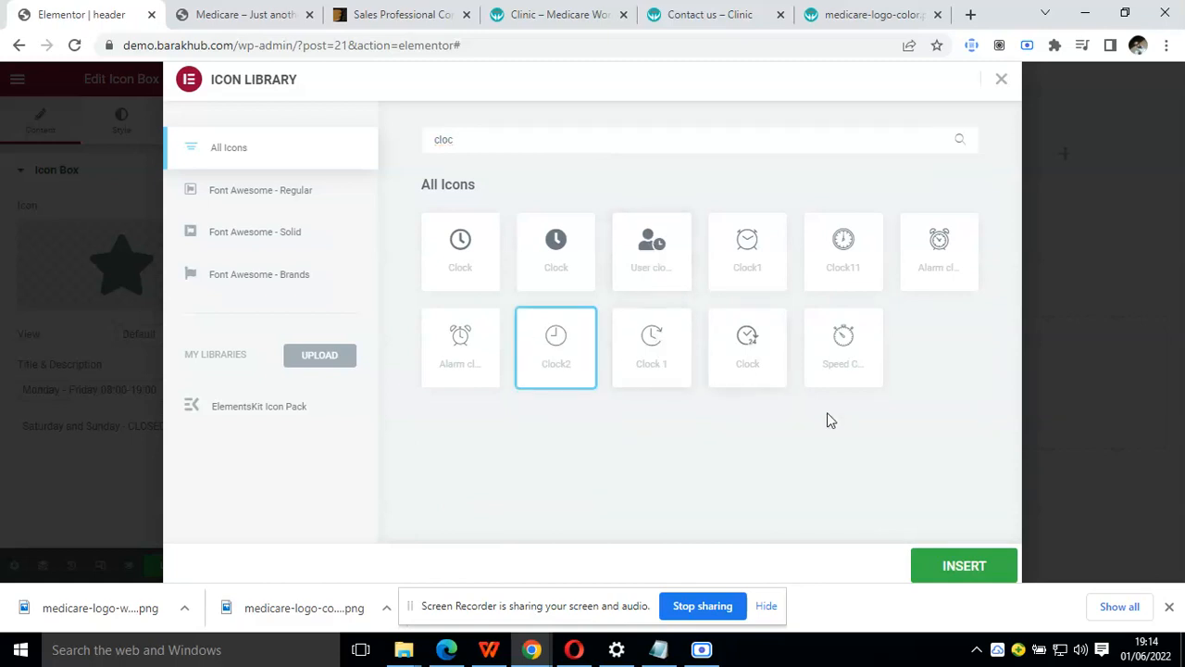
pyautogui.click(939, 565)
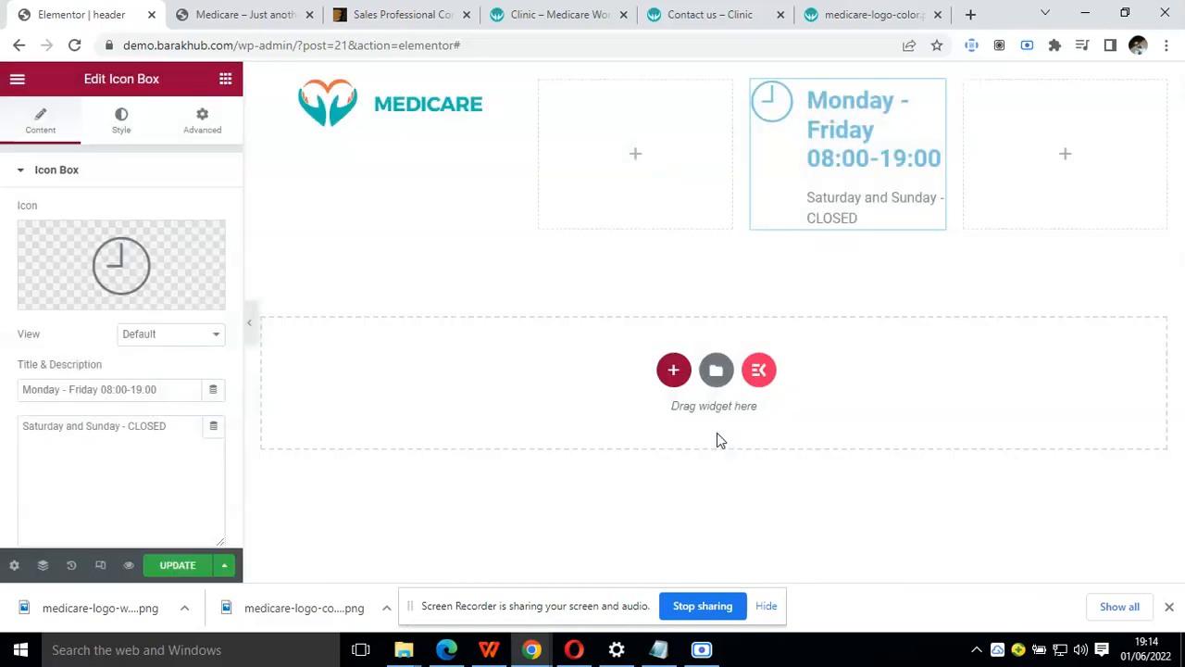
# Check the Clinic demo's header for reference and set the icon box's title colour to the global Text colour
pyautogui.click(123, 122)
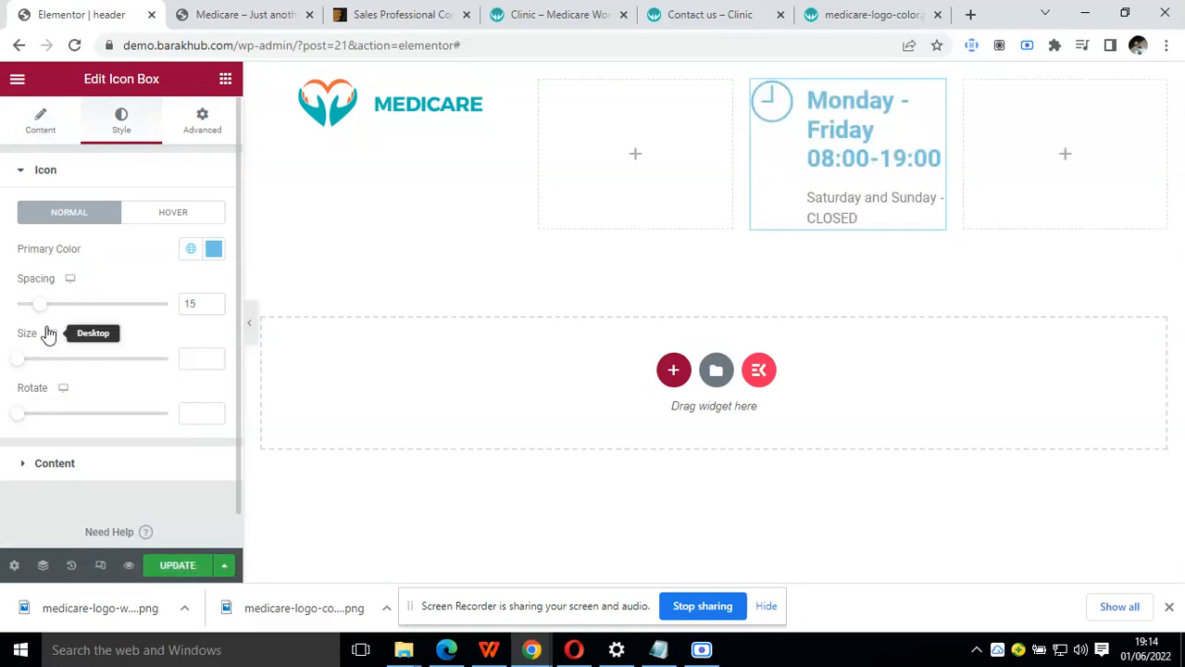
pyautogui.click(73, 468)
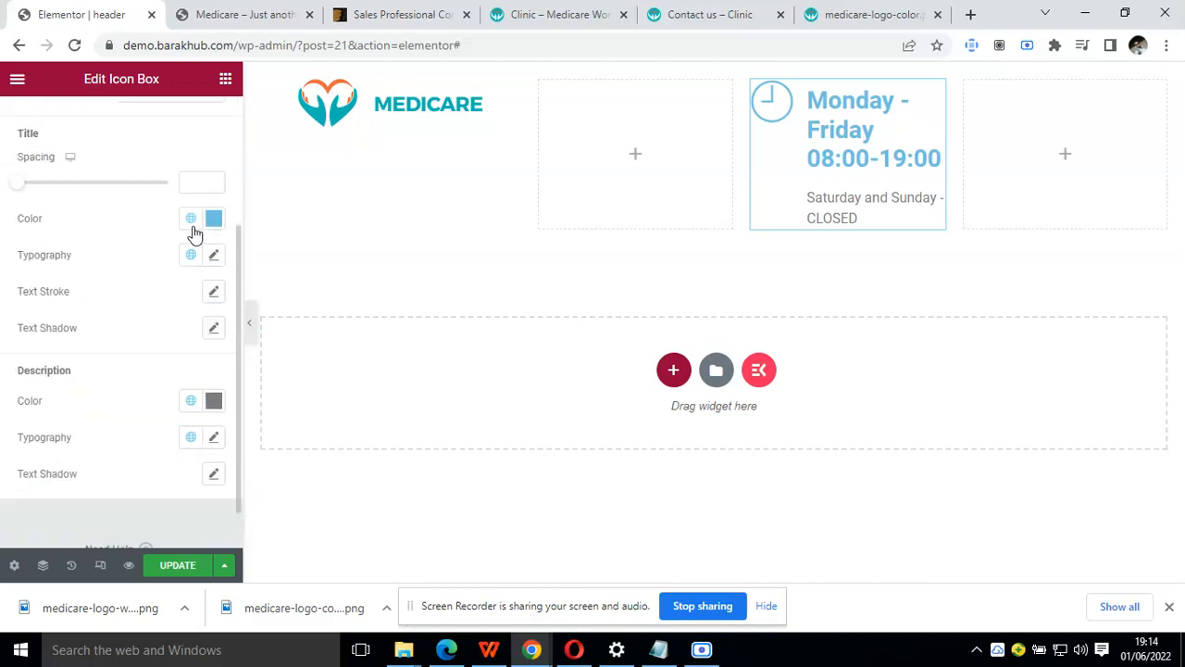
pyautogui.click(524, 13)
pyautogui.click(116, 11)
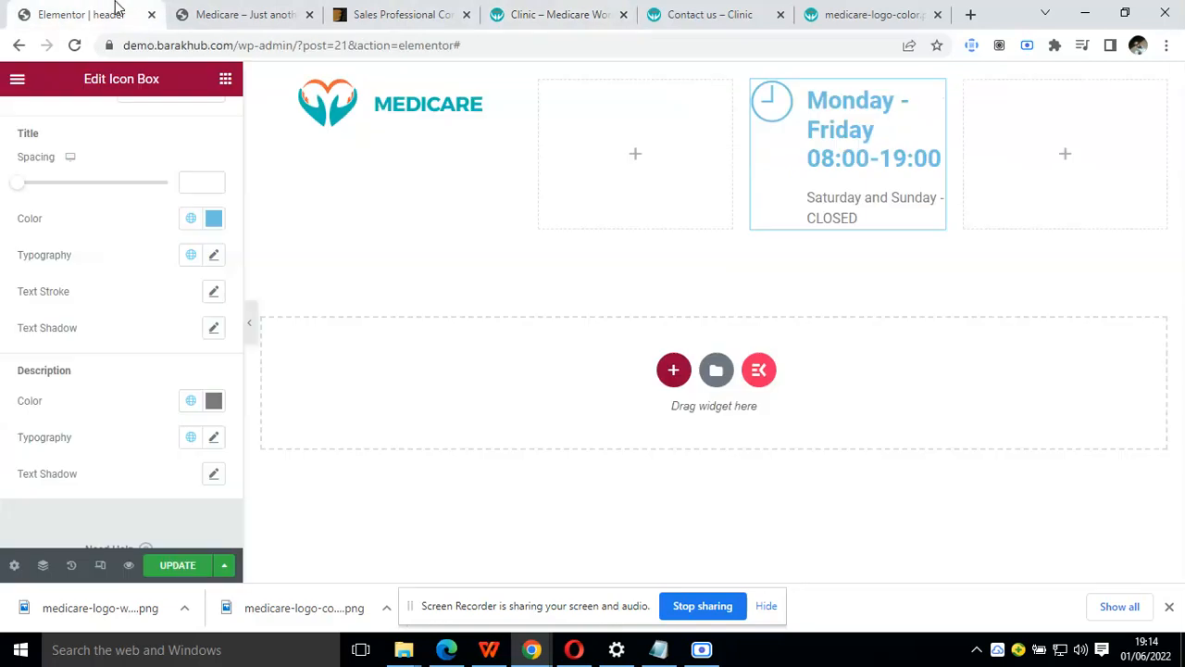
pyautogui.click(191, 219)
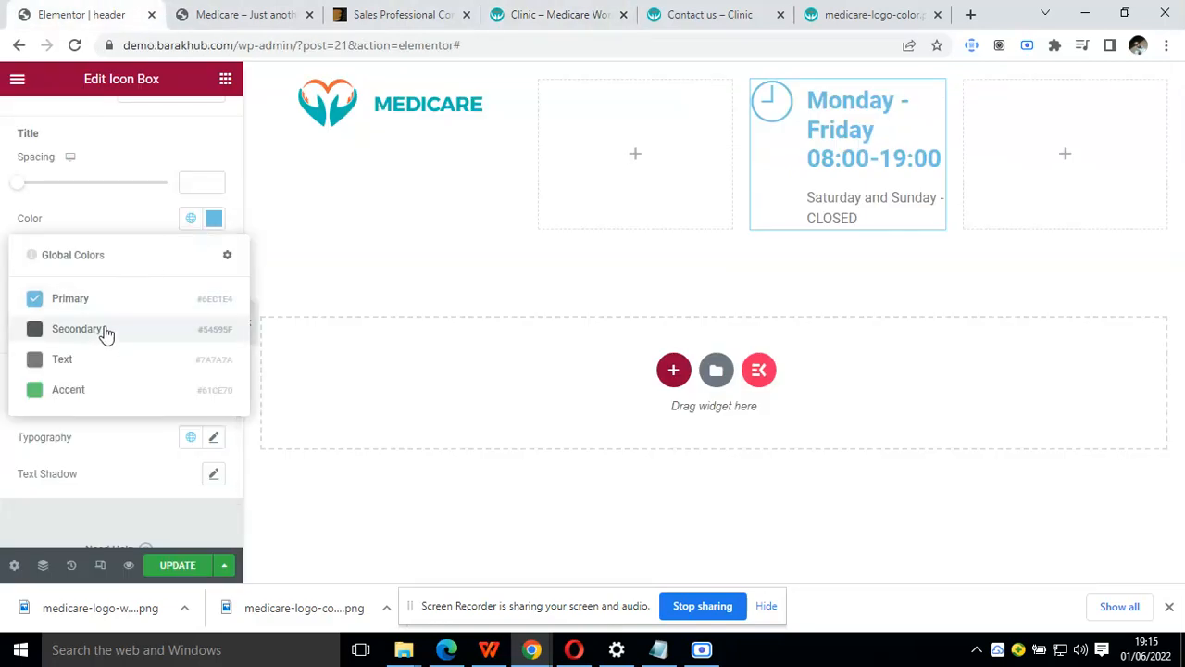
pyautogui.click(96, 359)
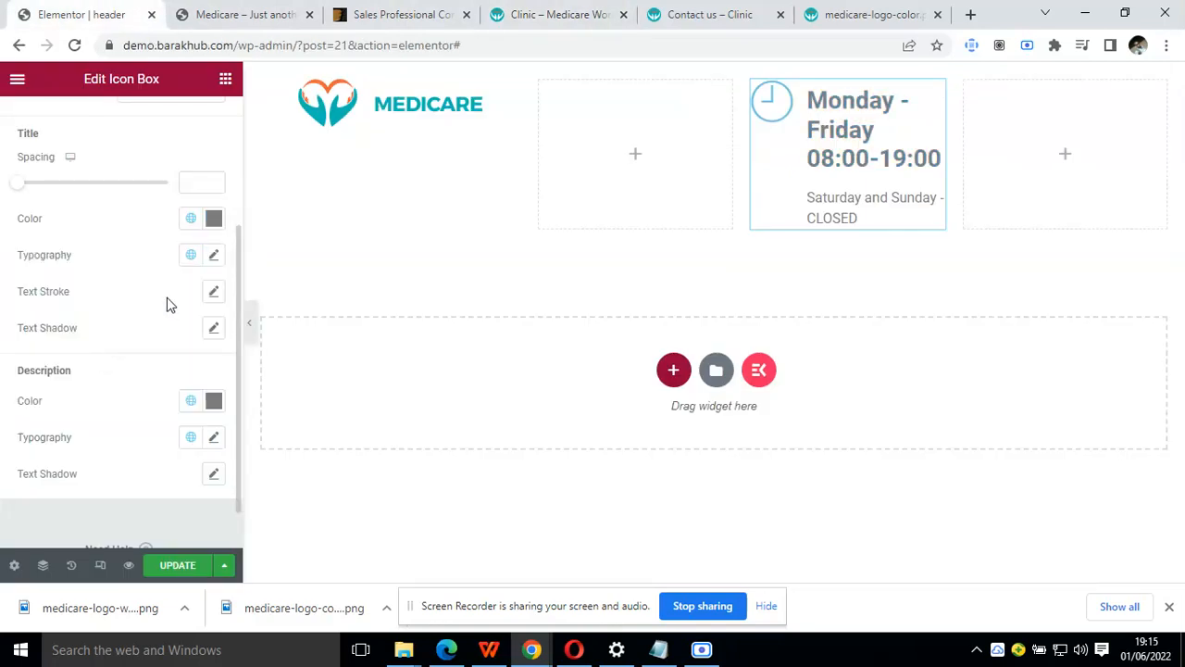
# Set the icon box title's typography to a size of 15 px and a weight of 400
pyautogui.click(214, 257)
pyautogui.click(173, 392)
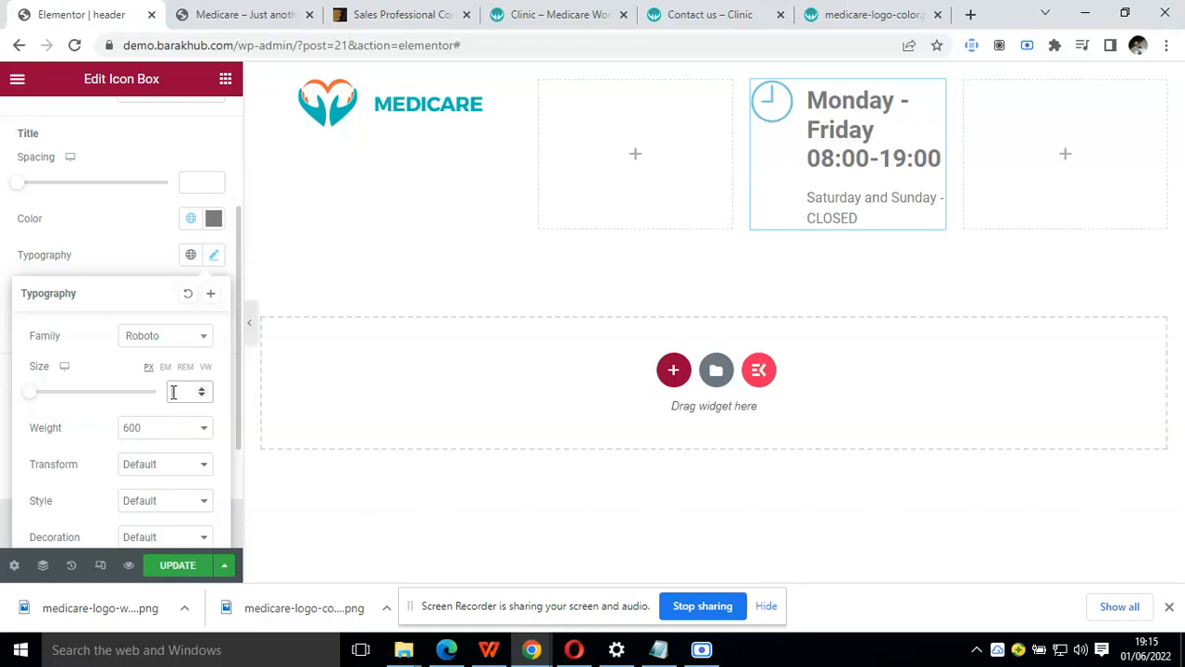
pyautogui.write('16')
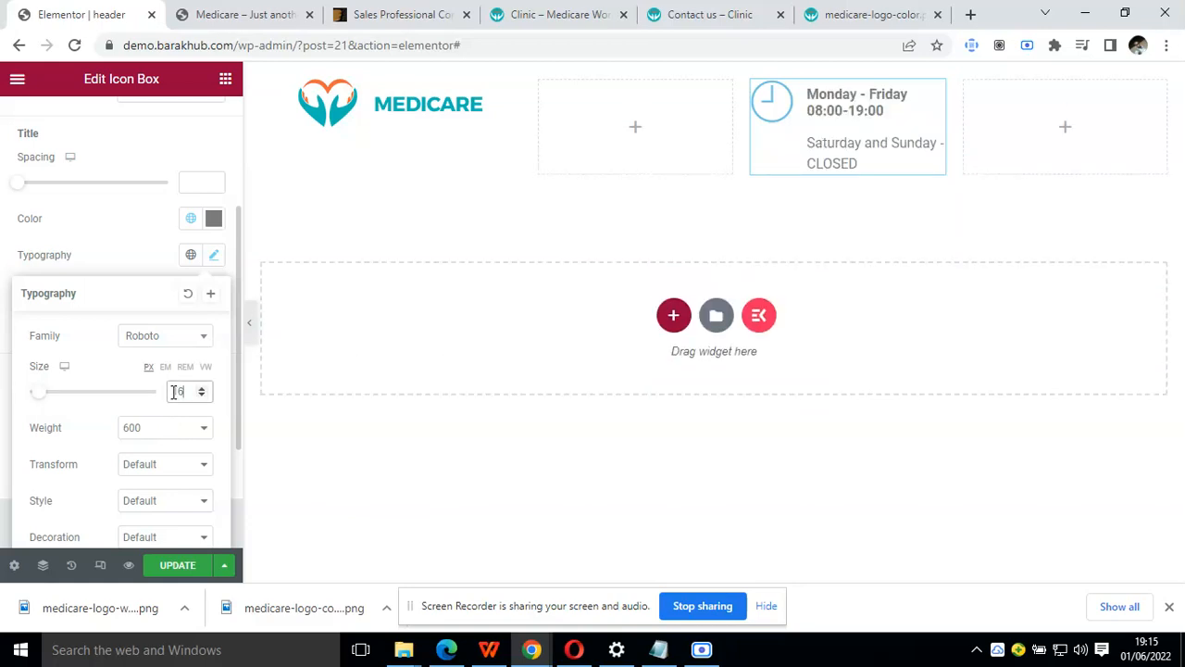
pyautogui.press('BackSpace')
pyautogui.write('5')
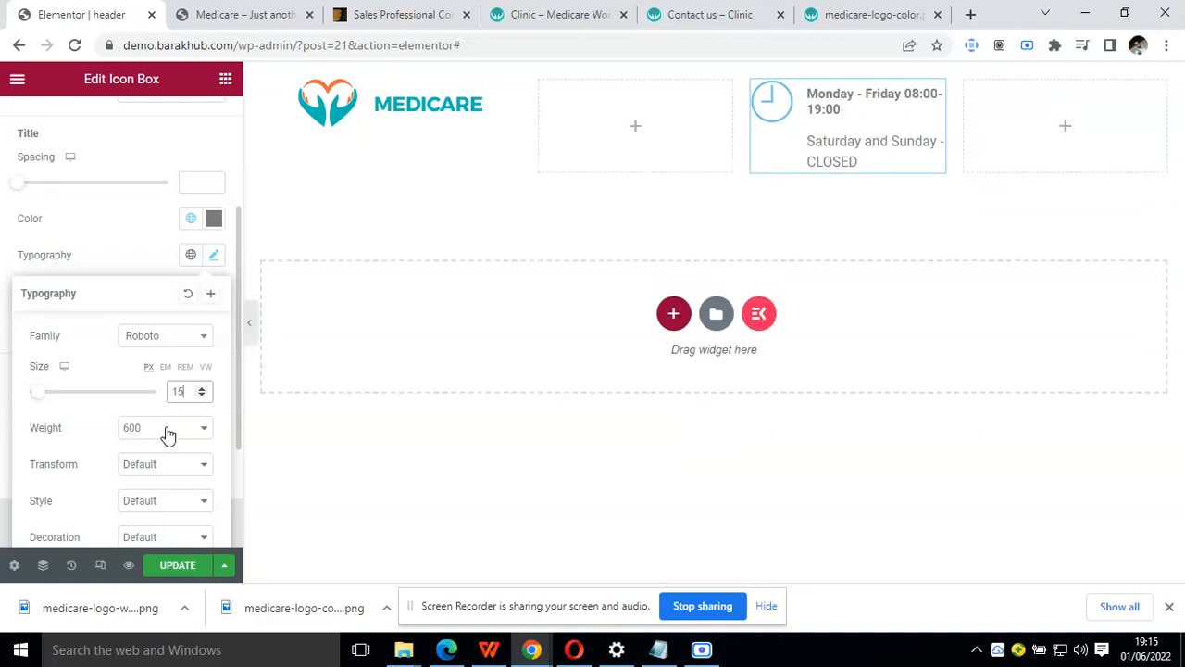
pyautogui.click(164, 429)
pyautogui.click(167, 486)
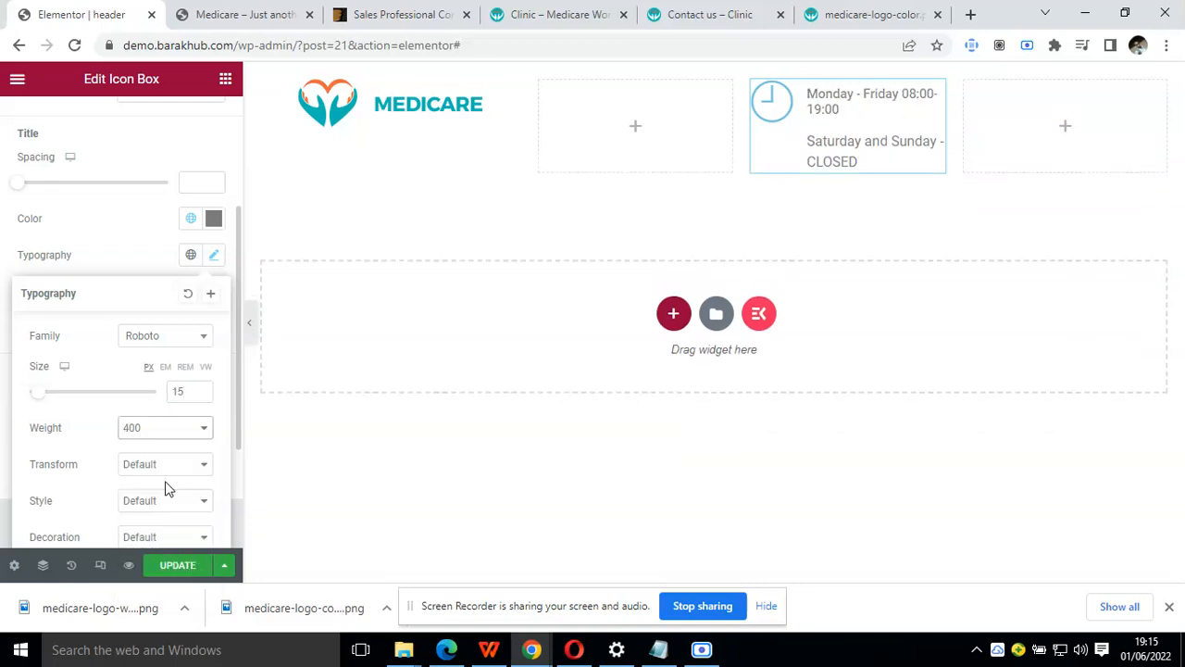
pyautogui.click(134, 262)
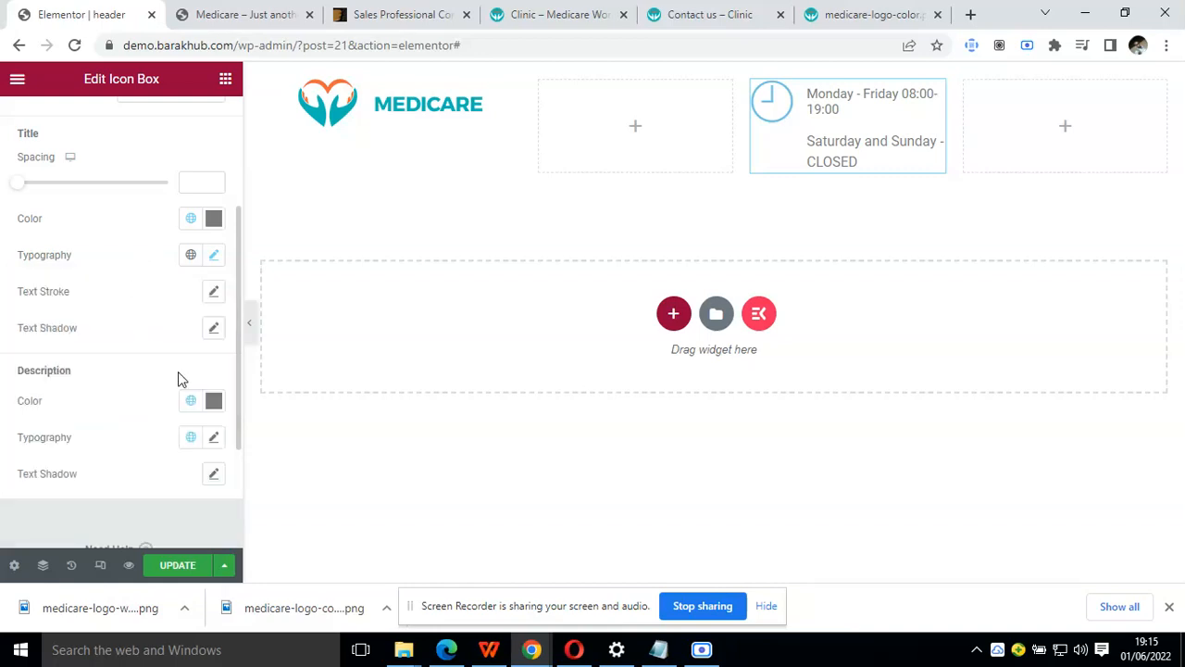
# Keep the description's global Text colour, set its font size to 15 px and preview the header with the editor panel hidden
pyautogui.click(189, 406)
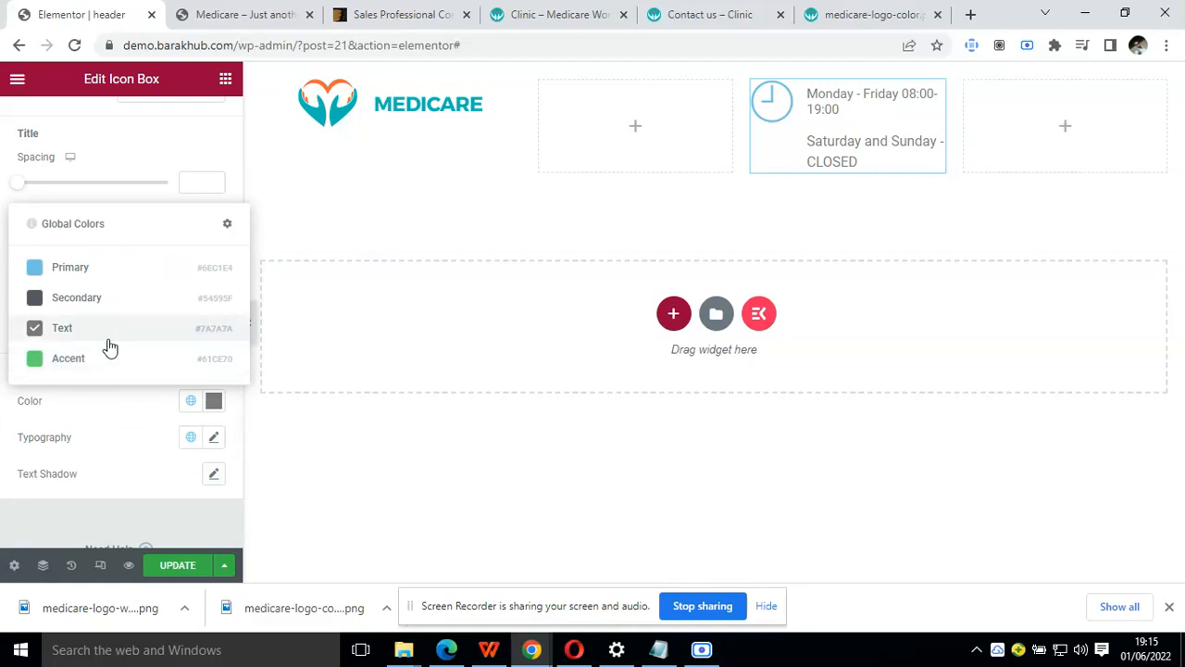
pyautogui.click(143, 405)
pyautogui.click(214, 441)
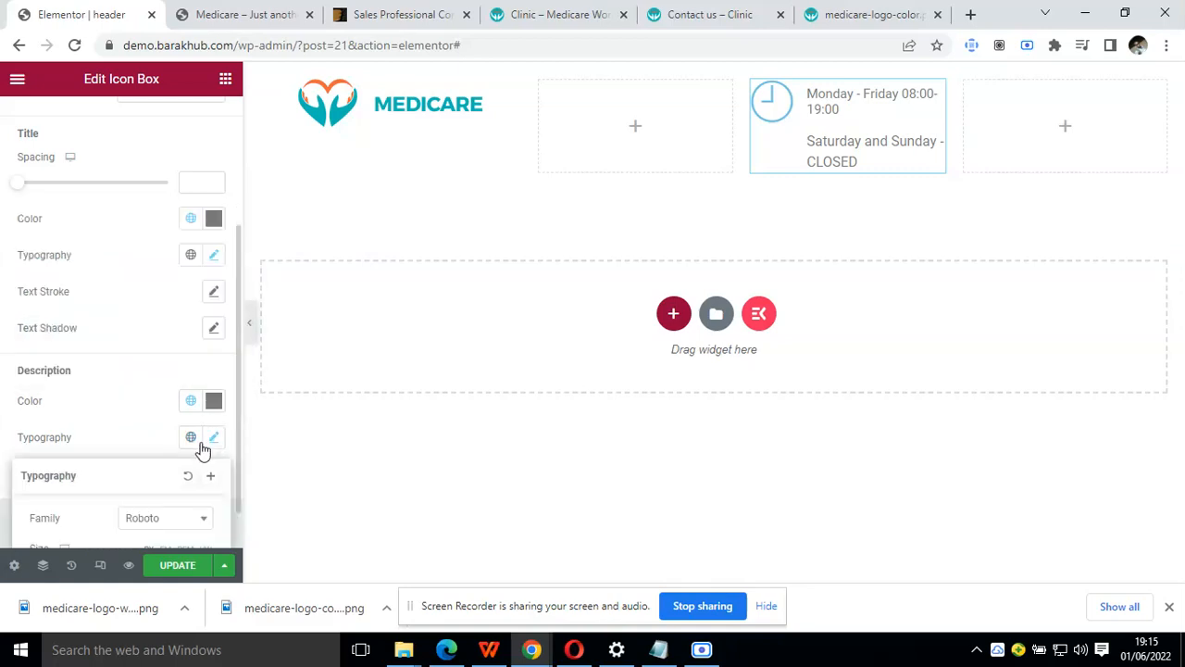
pyautogui.scroll(-1, 180, 532)
pyautogui.scroll(-1, 182, 530)
pyautogui.click(177, 487)
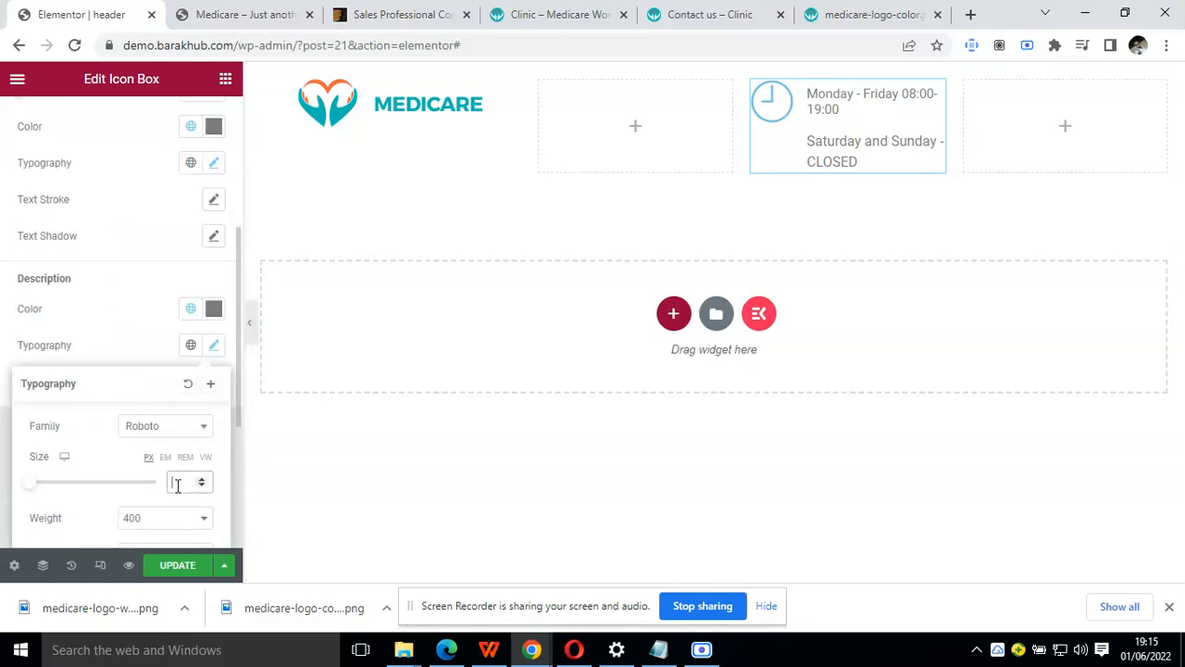
pyautogui.write('15')
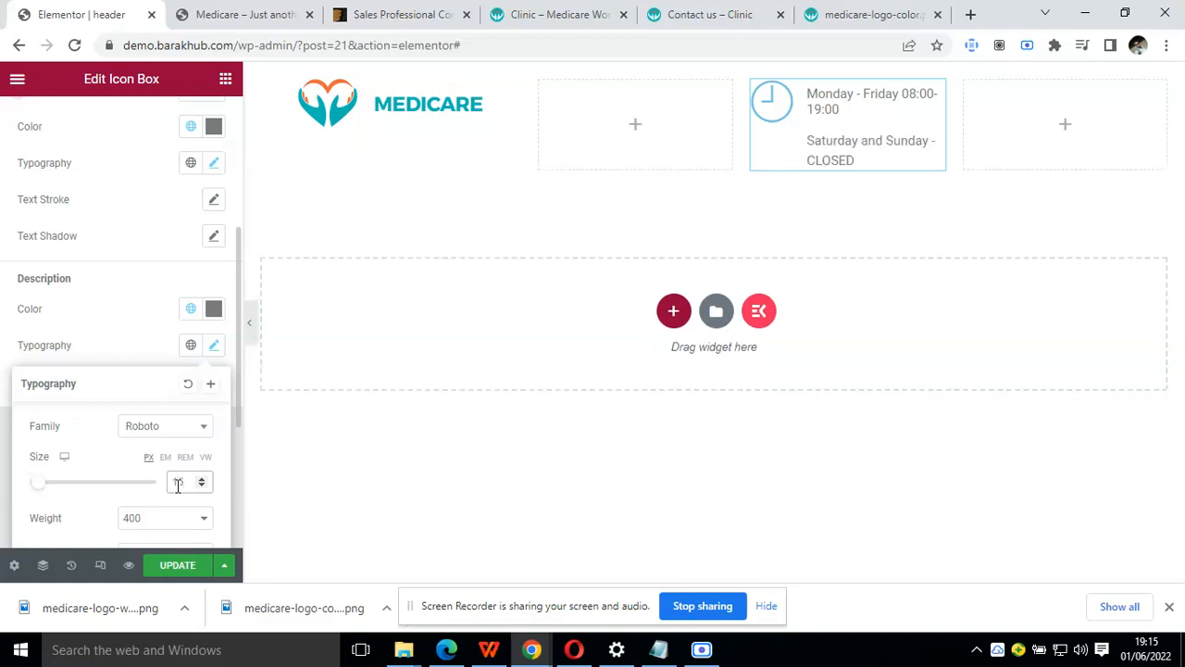
pyautogui.click(250, 341)
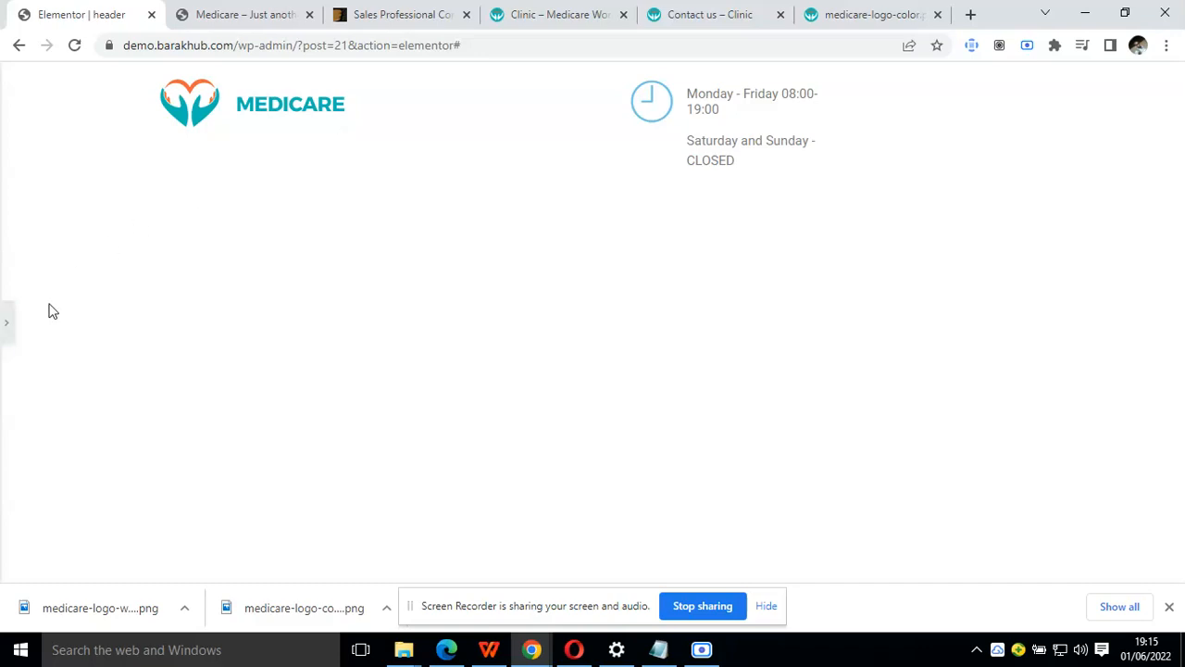
pyautogui.click(6, 331)
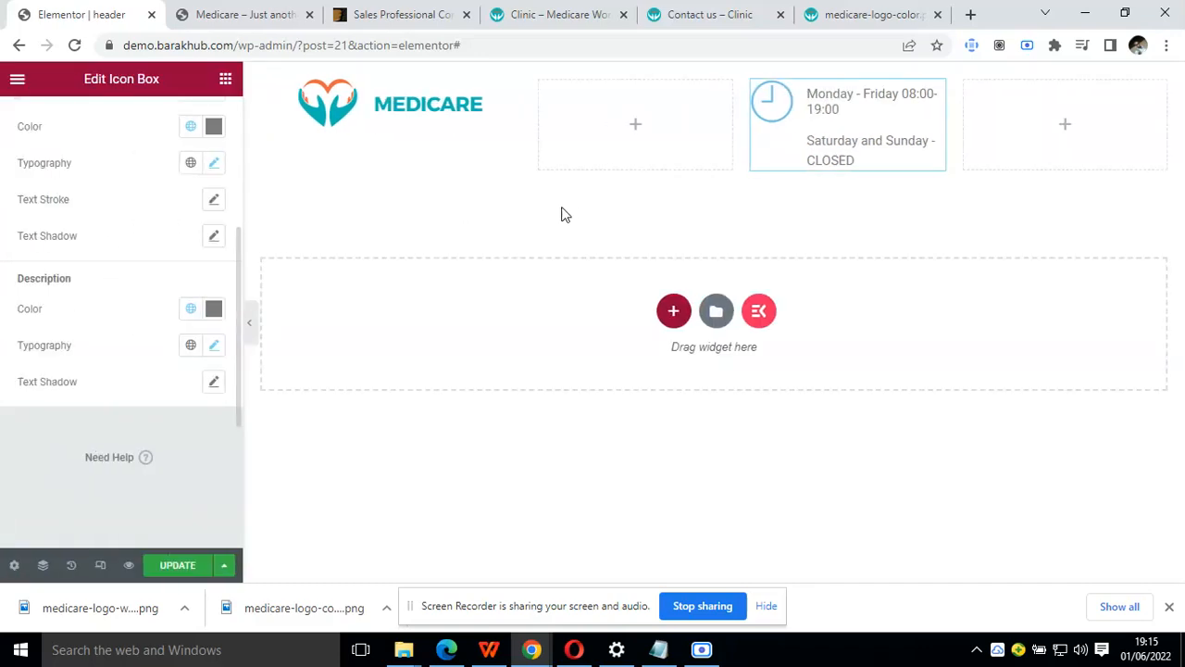
# Set the content width of the header's outer section to Full Width
pyautogui.moveTo(700, 79)
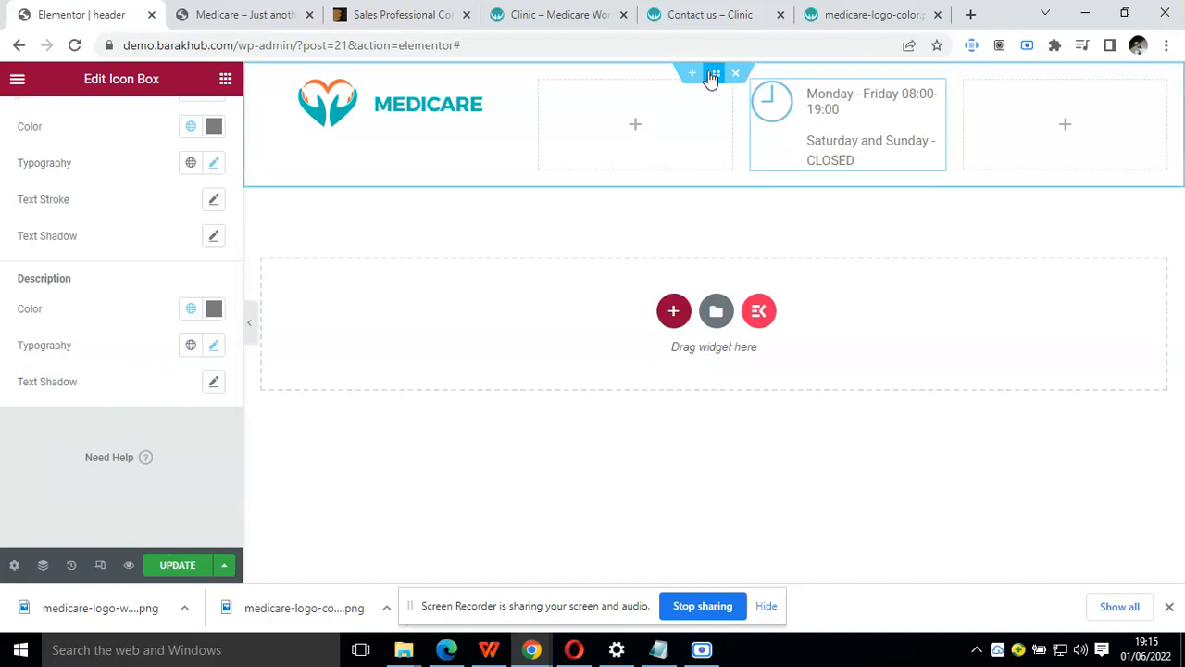
pyautogui.click(711, 78)
pyautogui.click(157, 212)
pyautogui.click(157, 242)
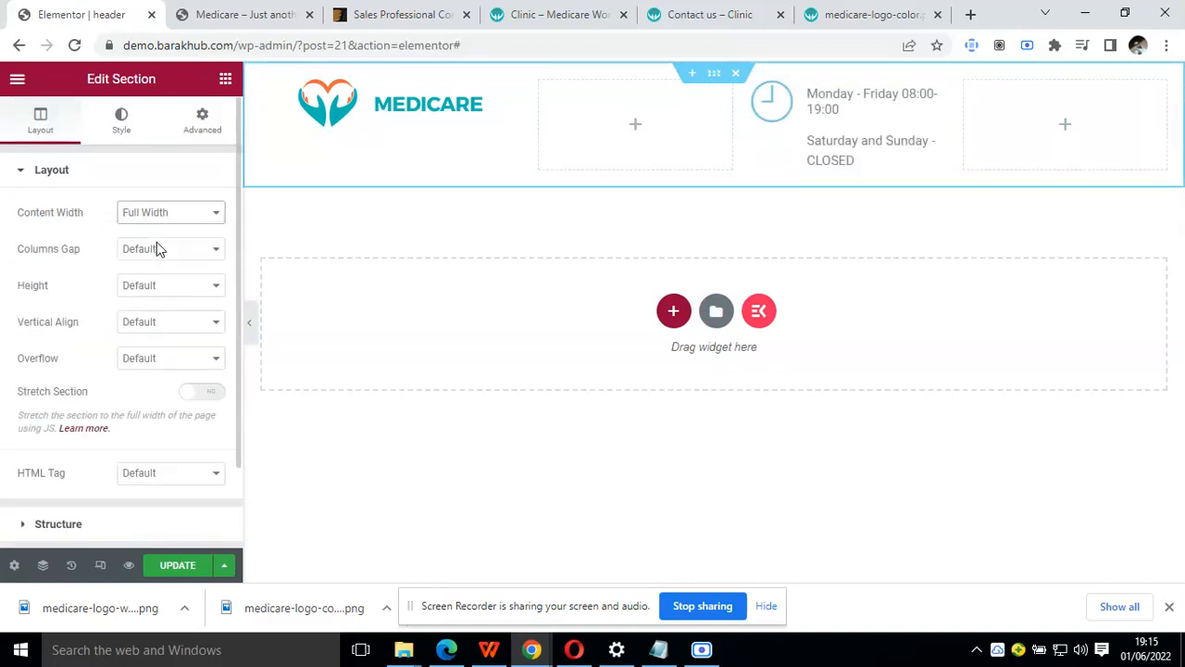
# Try a boxed content width of 1200 for the outer section and preview the header with the editor panel hidden
pyautogui.click(170, 259)
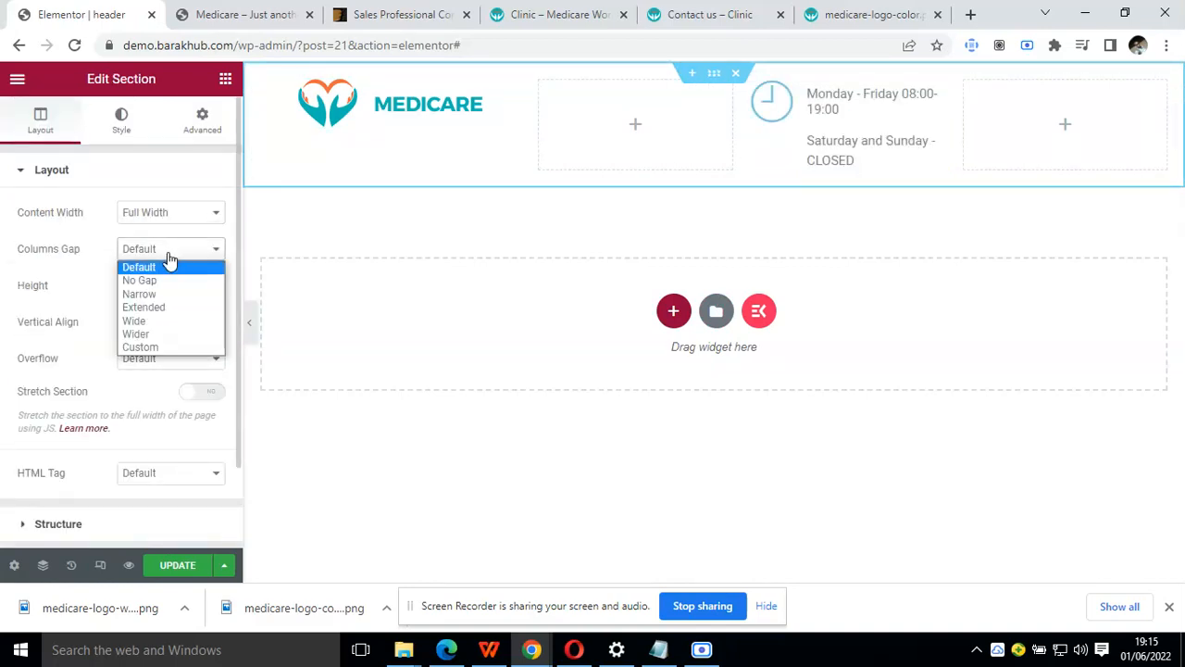
pyautogui.click(200, 215)
pyautogui.click(190, 230)
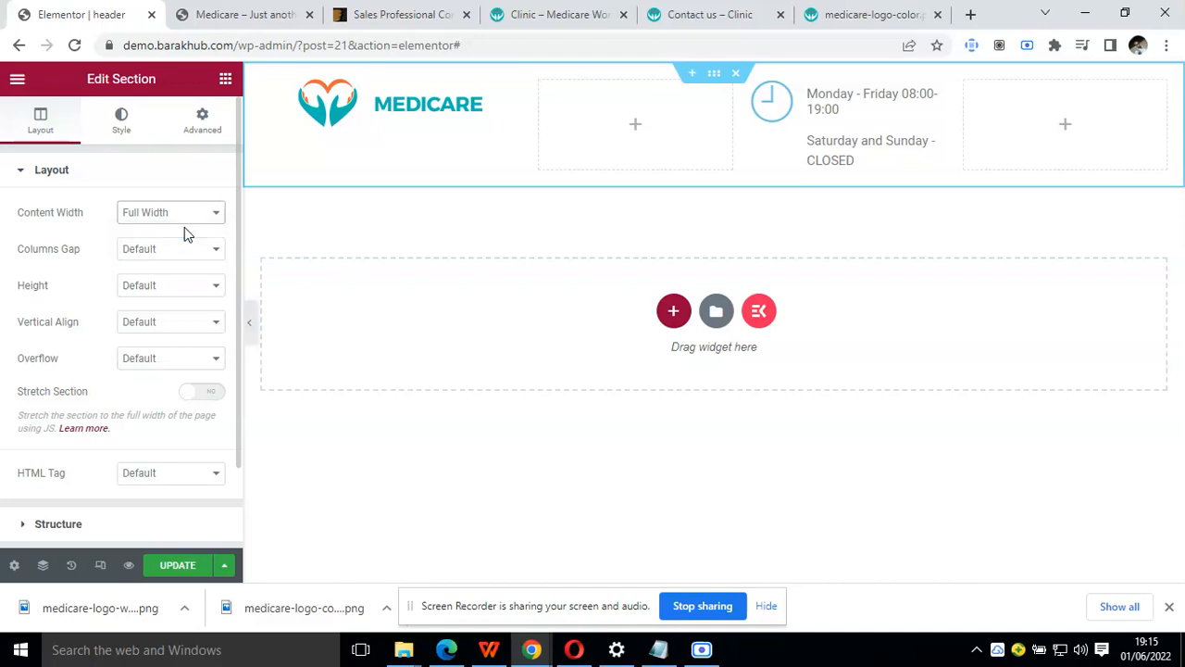
pyautogui.click(192, 268)
pyautogui.write('1200')
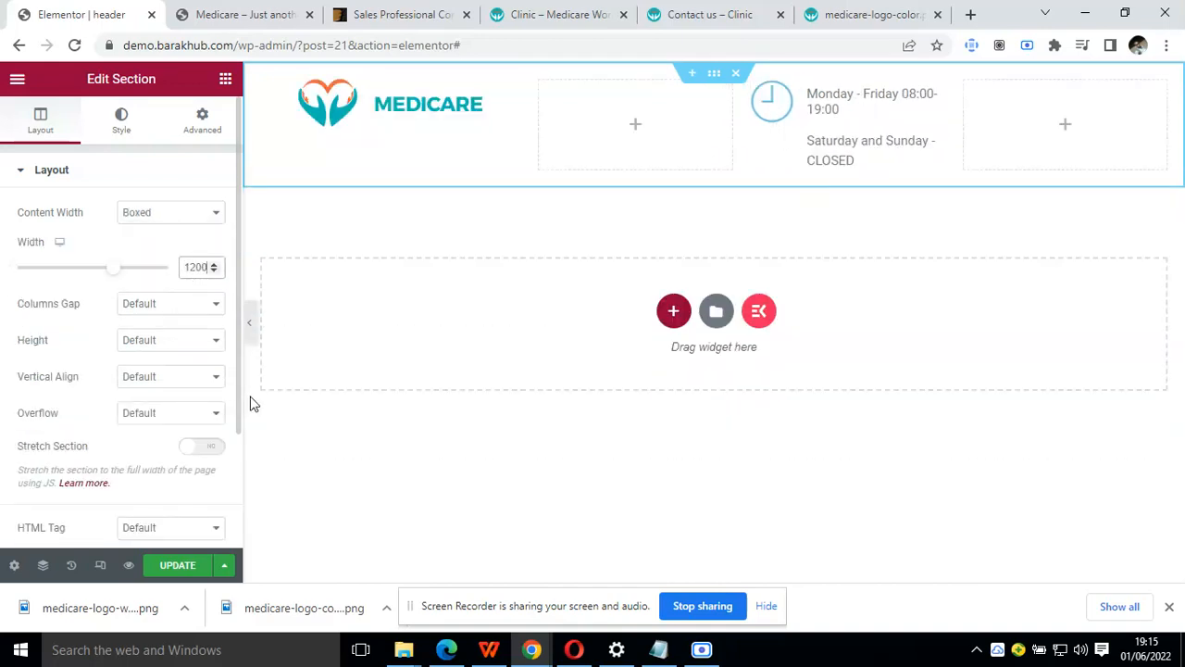
pyautogui.click(252, 335)
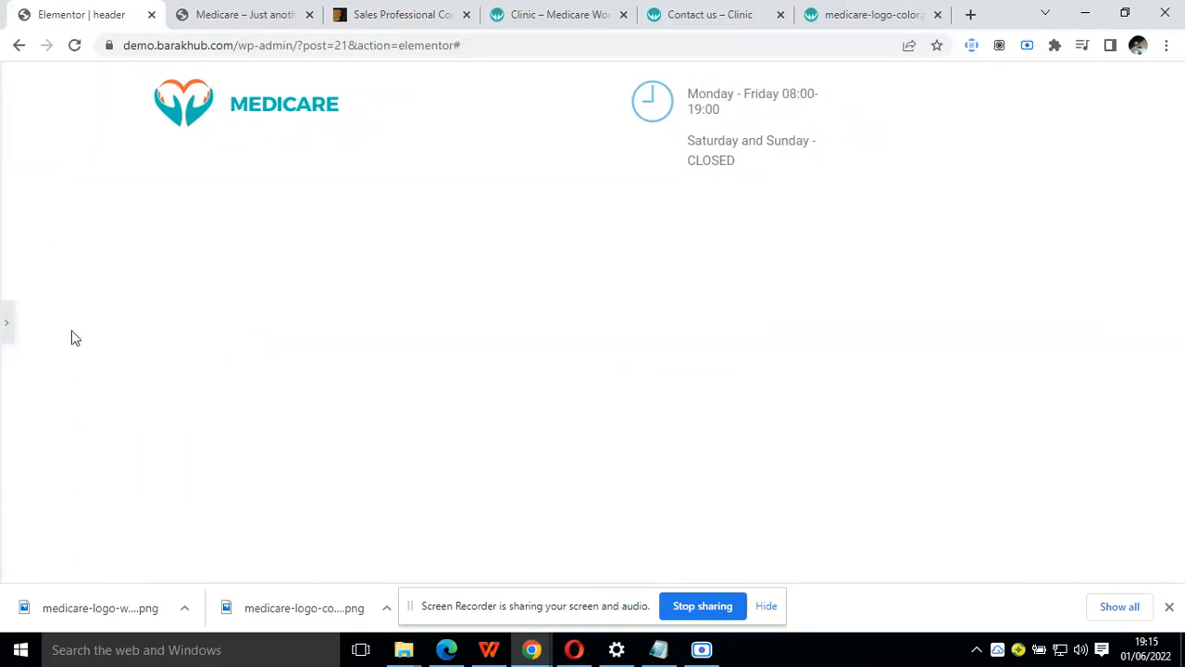
pyautogui.click(6, 322)
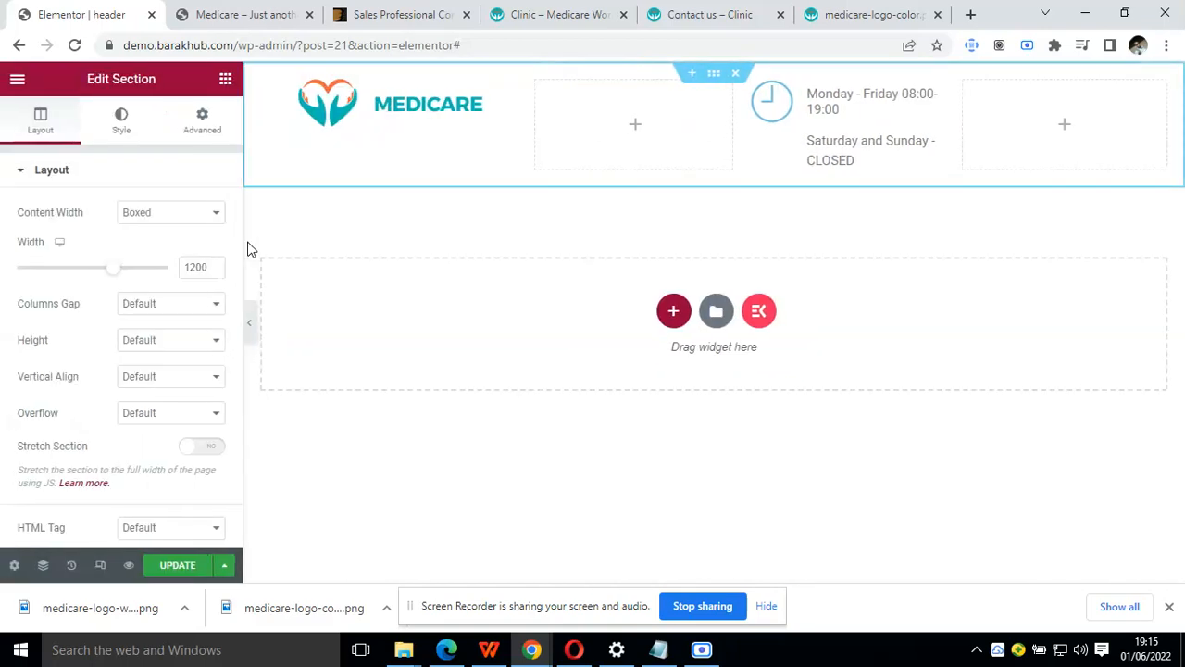
# Try a boxed width of 1300 for the outer section and preview the header again
pyautogui.press('BackSpace')
pyautogui.write('3')
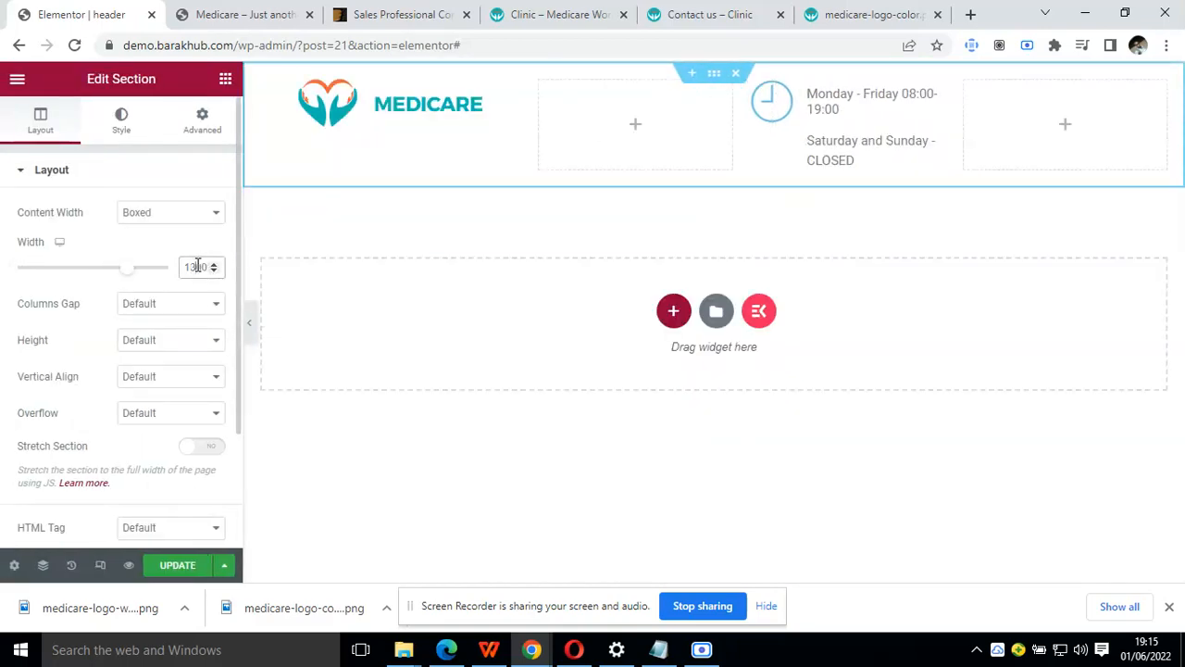
pyautogui.click(250, 321)
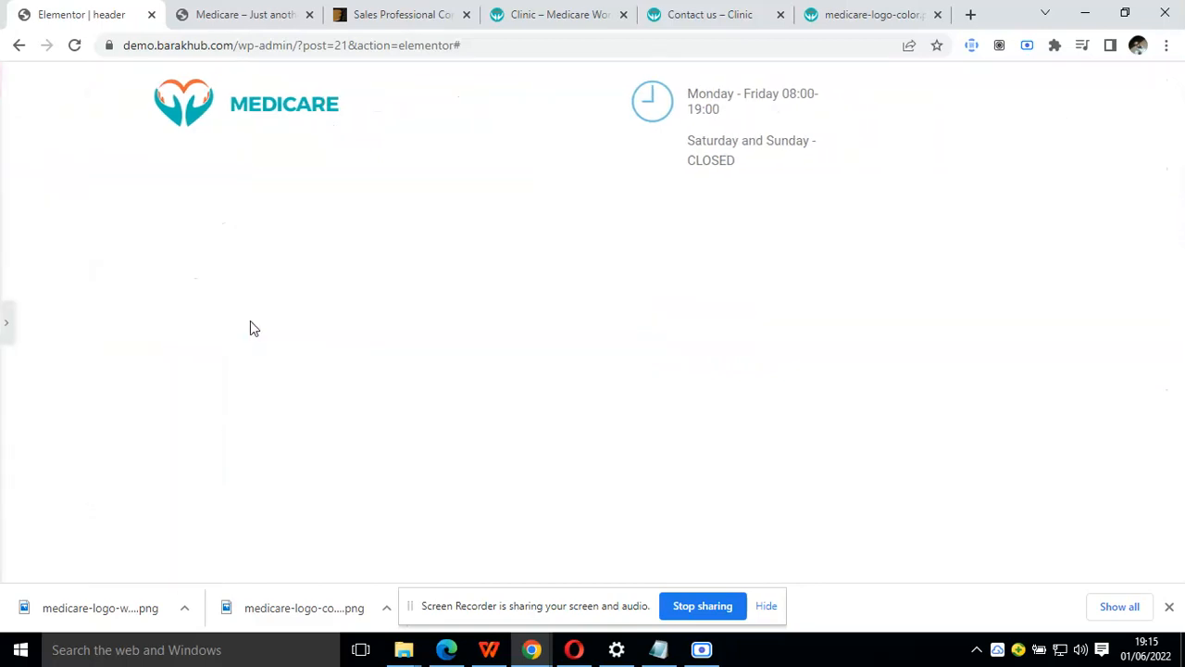
pyautogui.click(11, 329)
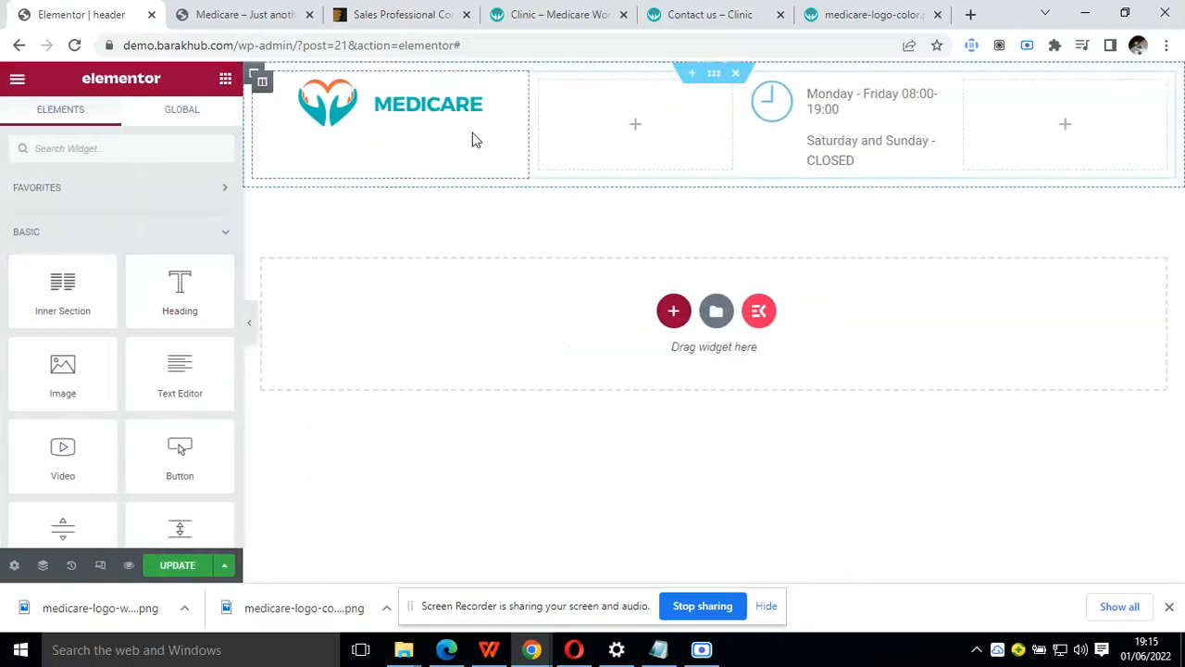
# Return the outer section's content width to Full Width, open its advanced settings and preview the header without the editor panel
pyautogui.click(715, 74)
pyautogui.click(196, 215)
pyautogui.click(162, 242)
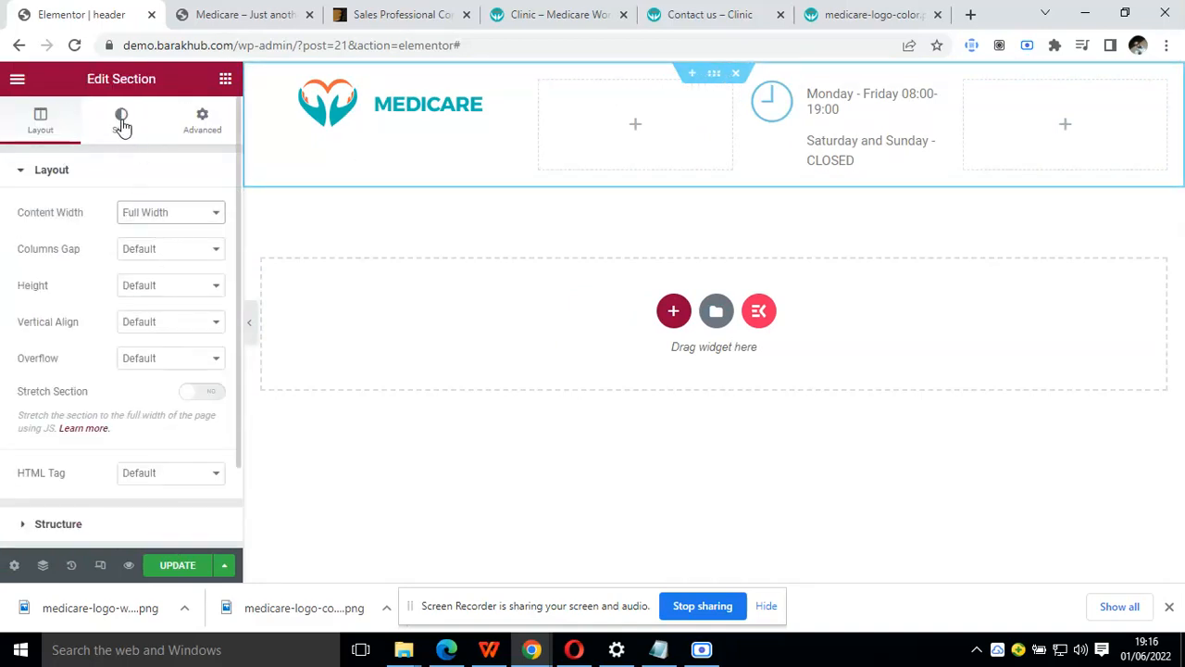
pyautogui.click(202, 121)
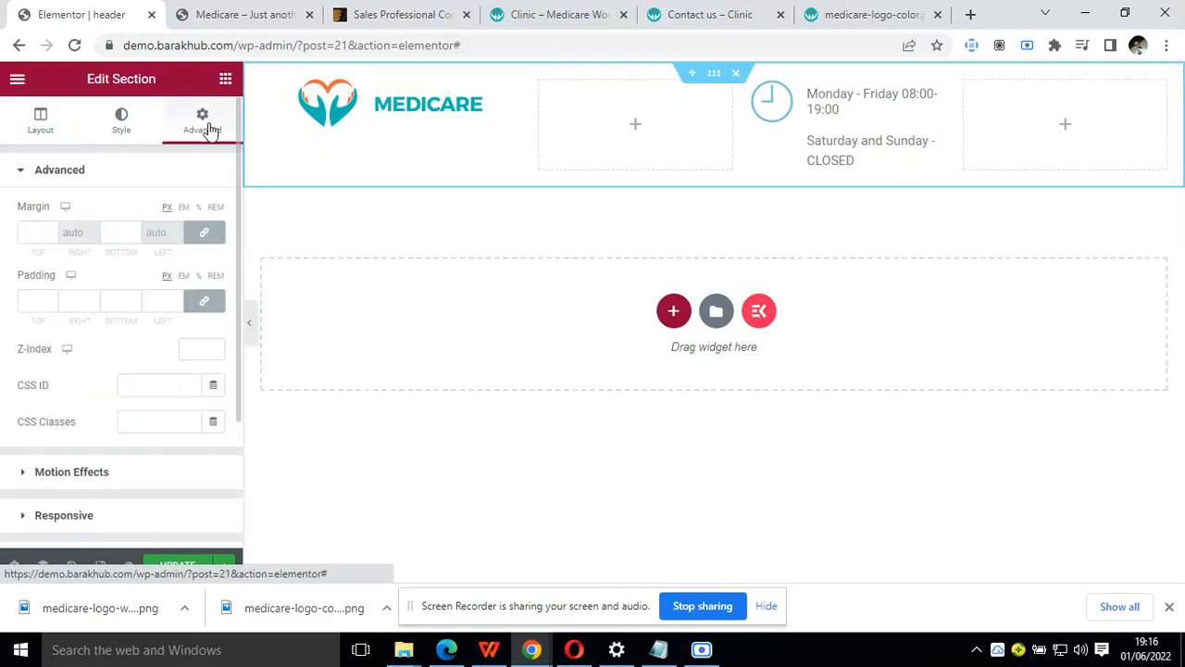
pyautogui.click(251, 337)
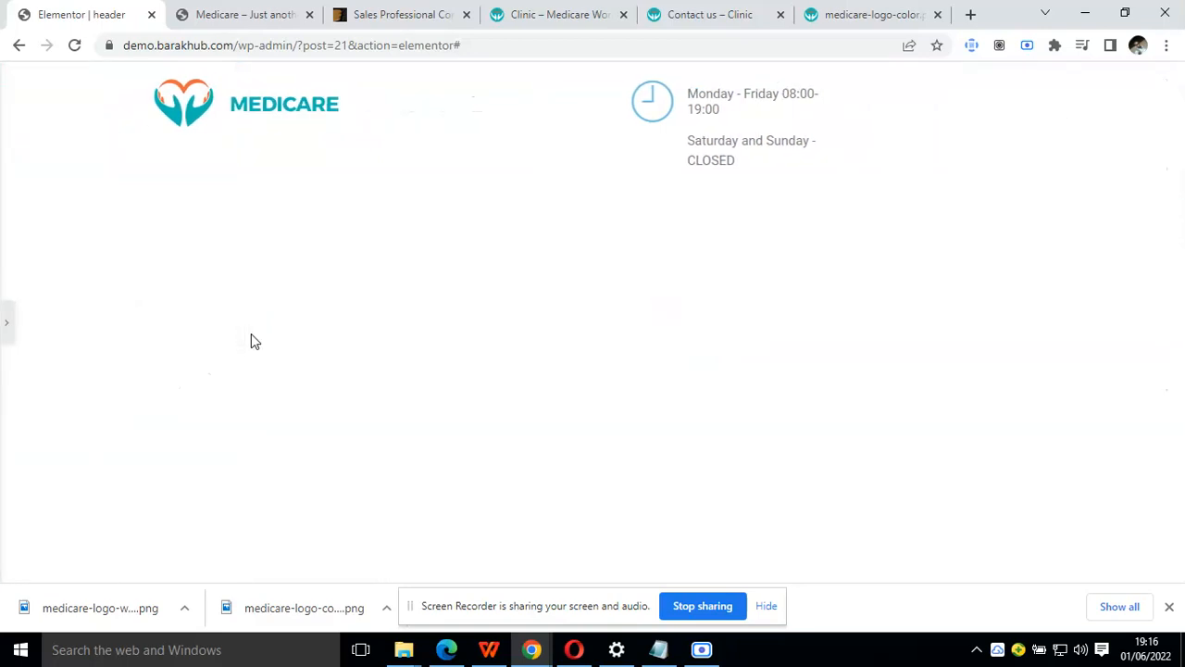
pyautogui.click(7, 320)
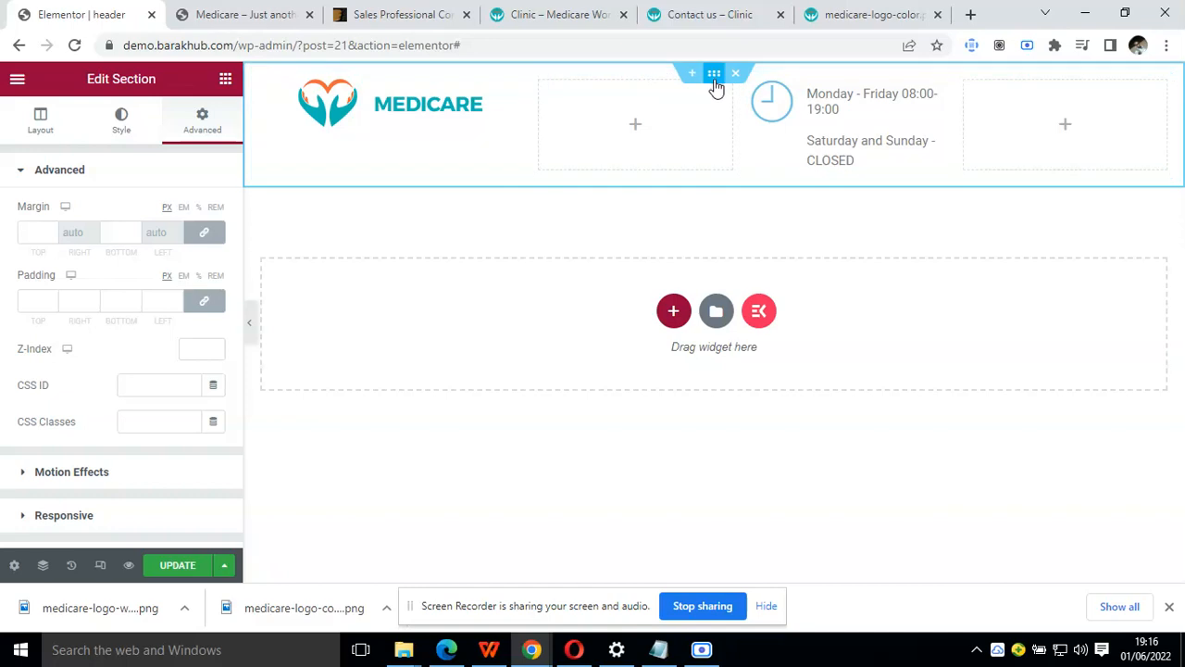
# Select the inner section in the Navigator and set its content width to Full Width
pyautogui.rightClick(737, 163)
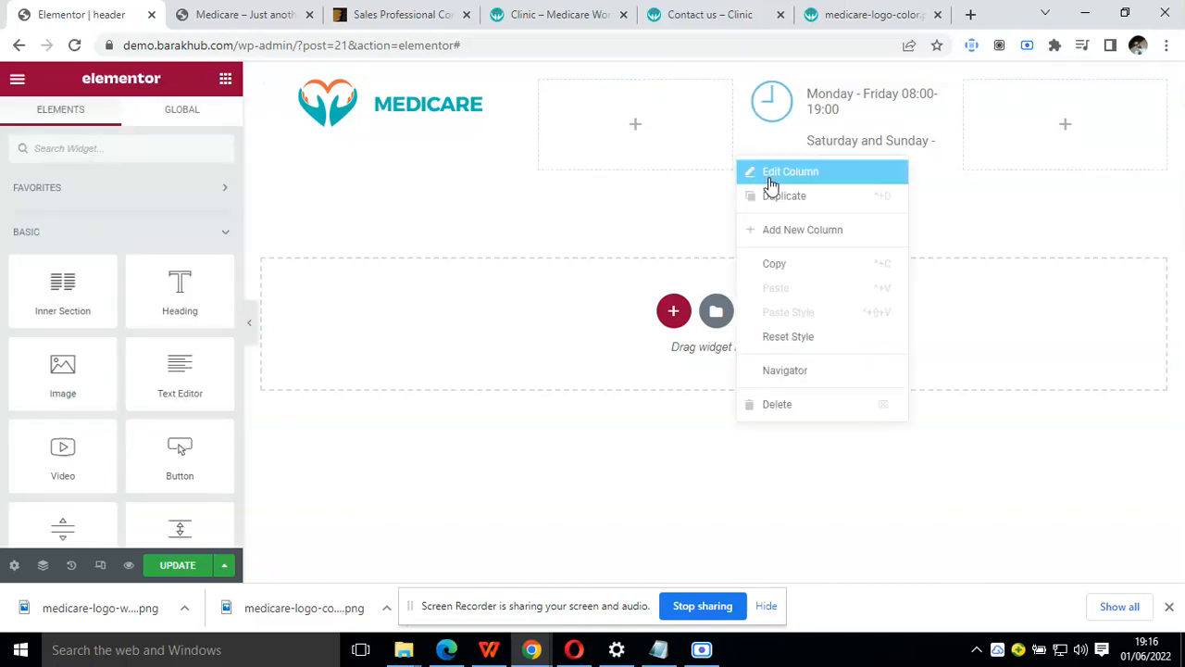
pyautogui.click(838, 373)
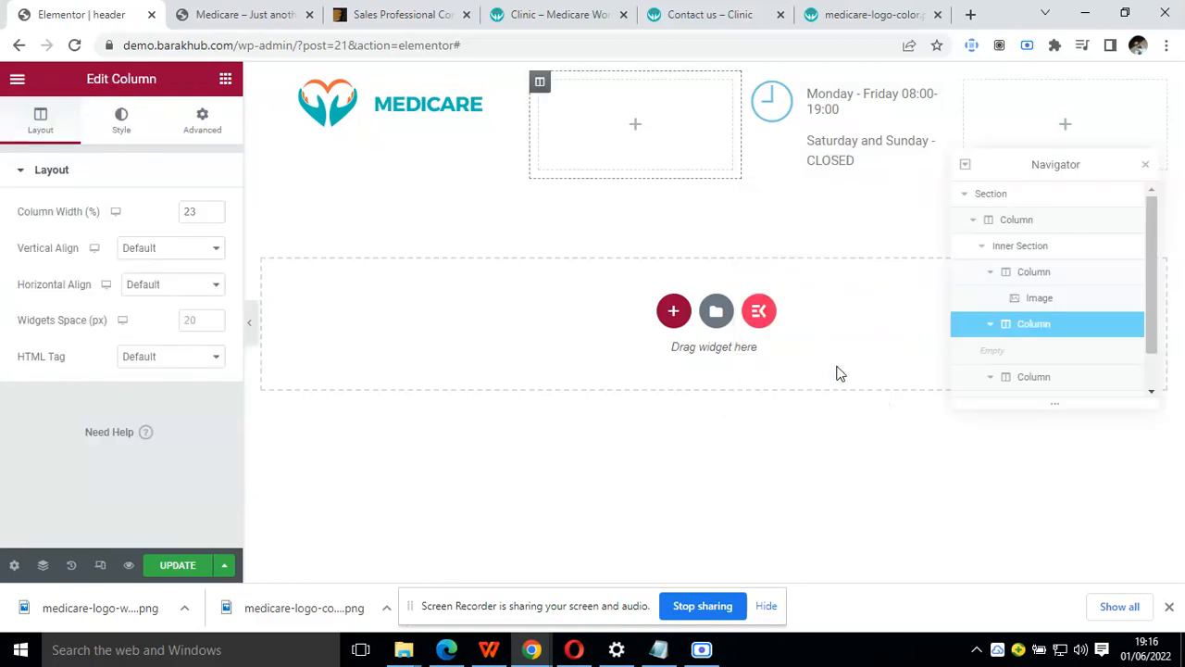
pyautogui.click(1039, 223)
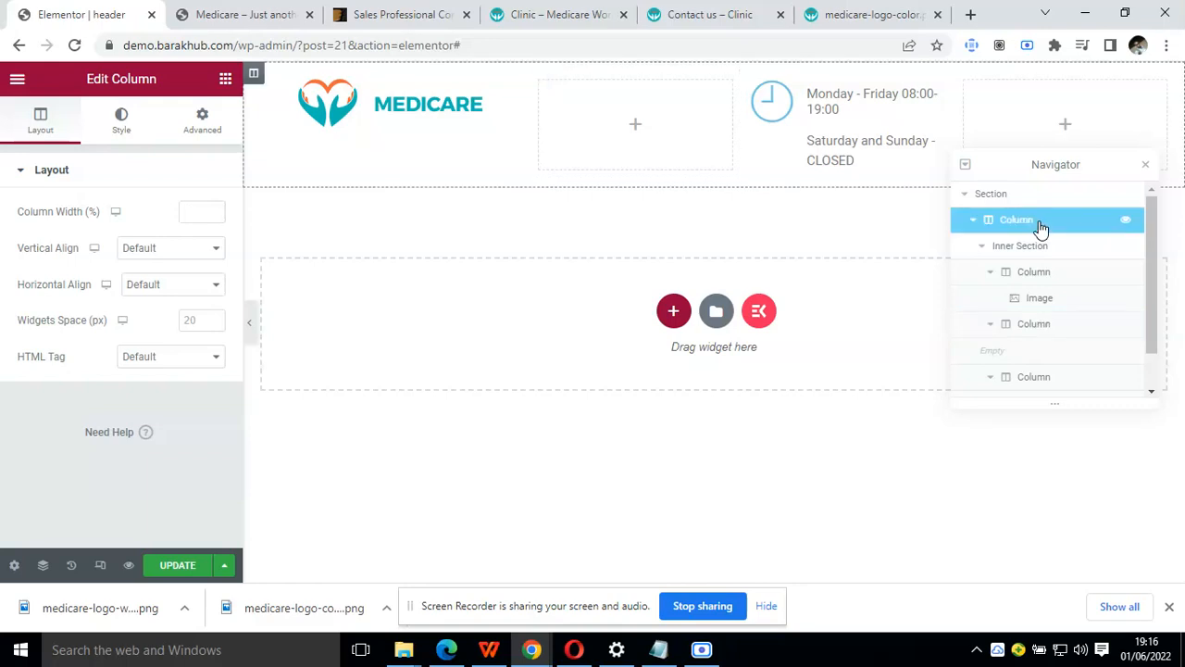
pyautogui.click(1031, 247)
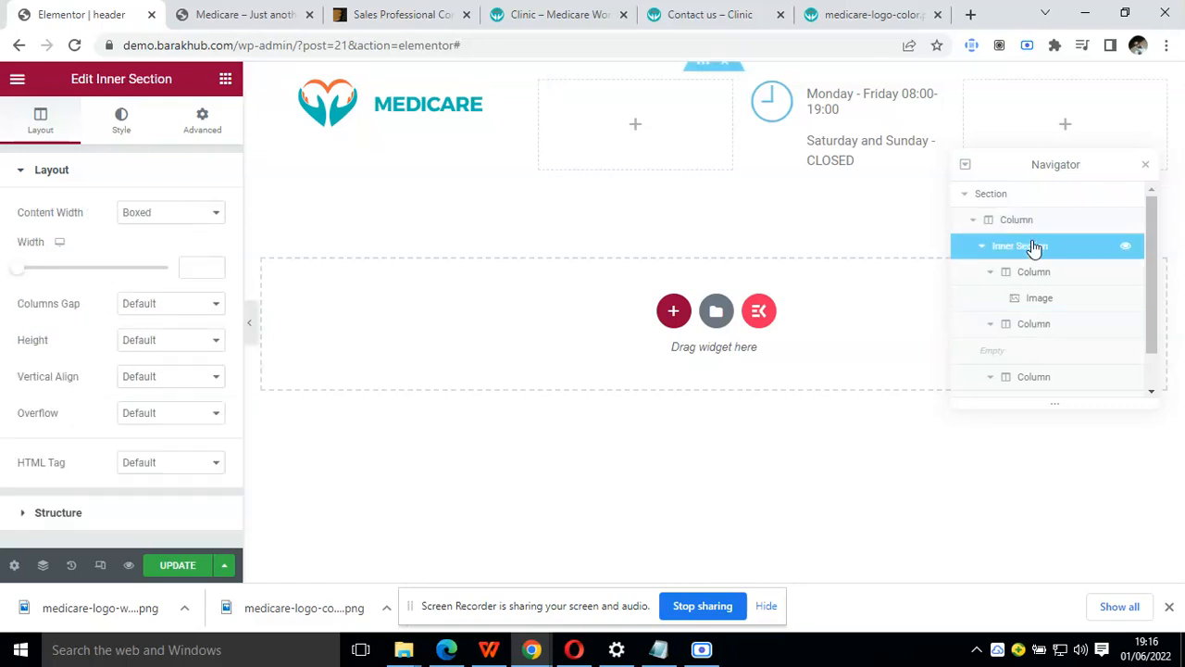
pyautogui.click(191, 213)
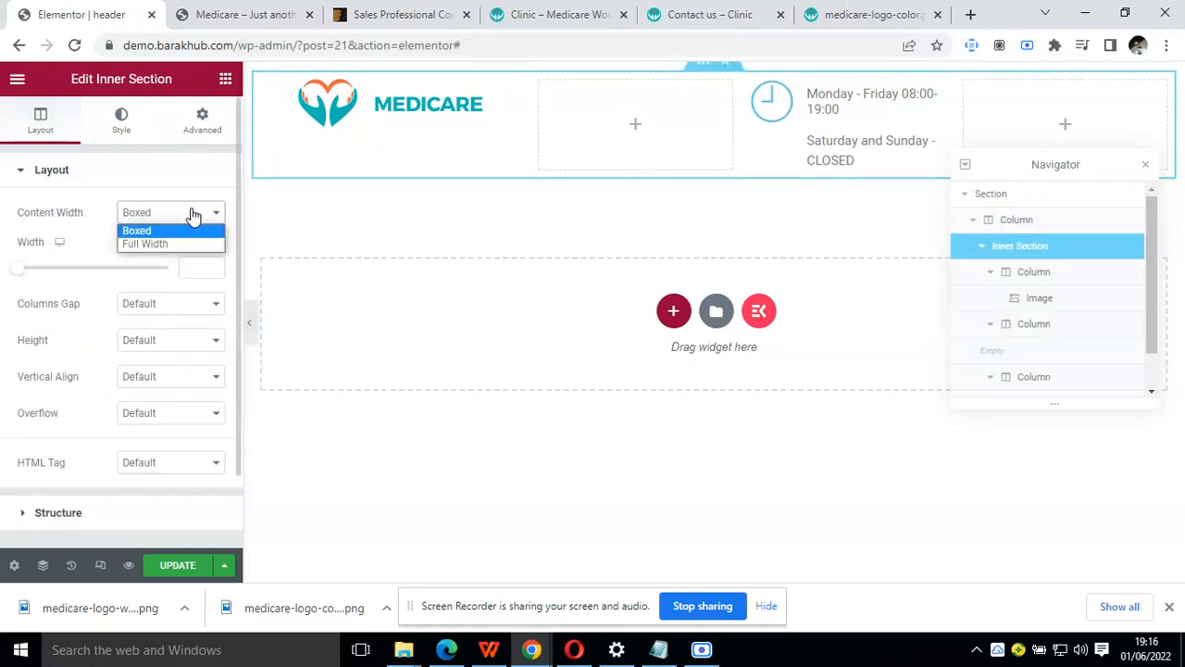
pyautogui.click(183, 244)
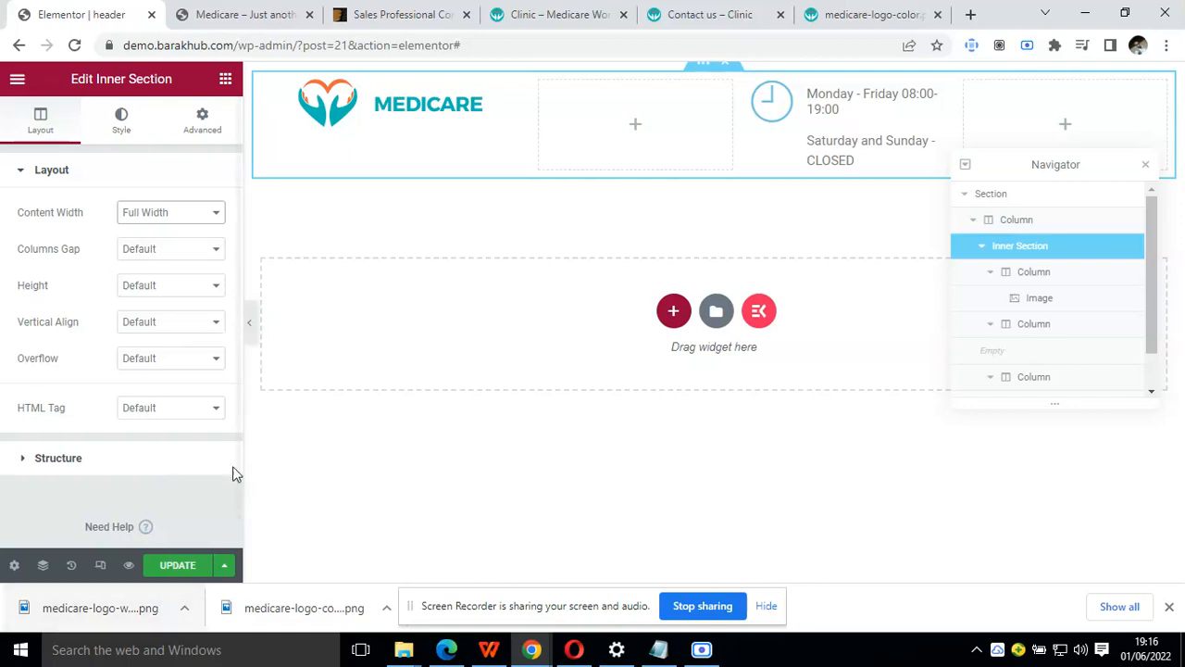
# Preview the header with the editor panel hidden and compare its layout with the Clinic demo's header
pyautogui.click(249, 335)
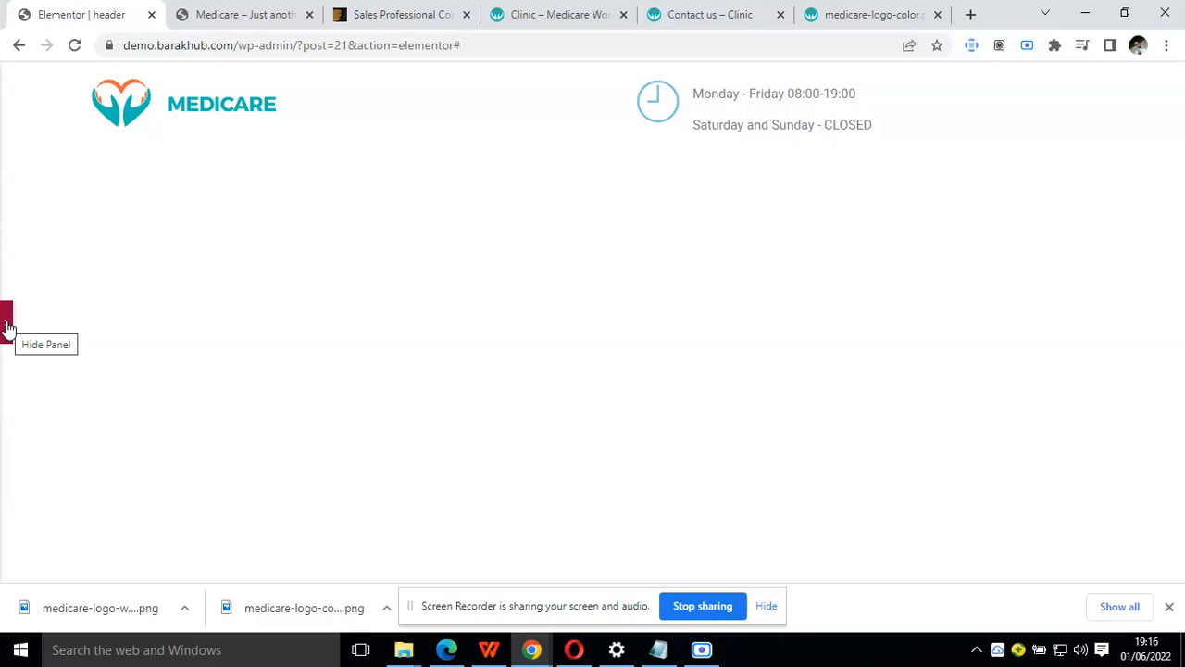
pyautogui.click(565, 13)
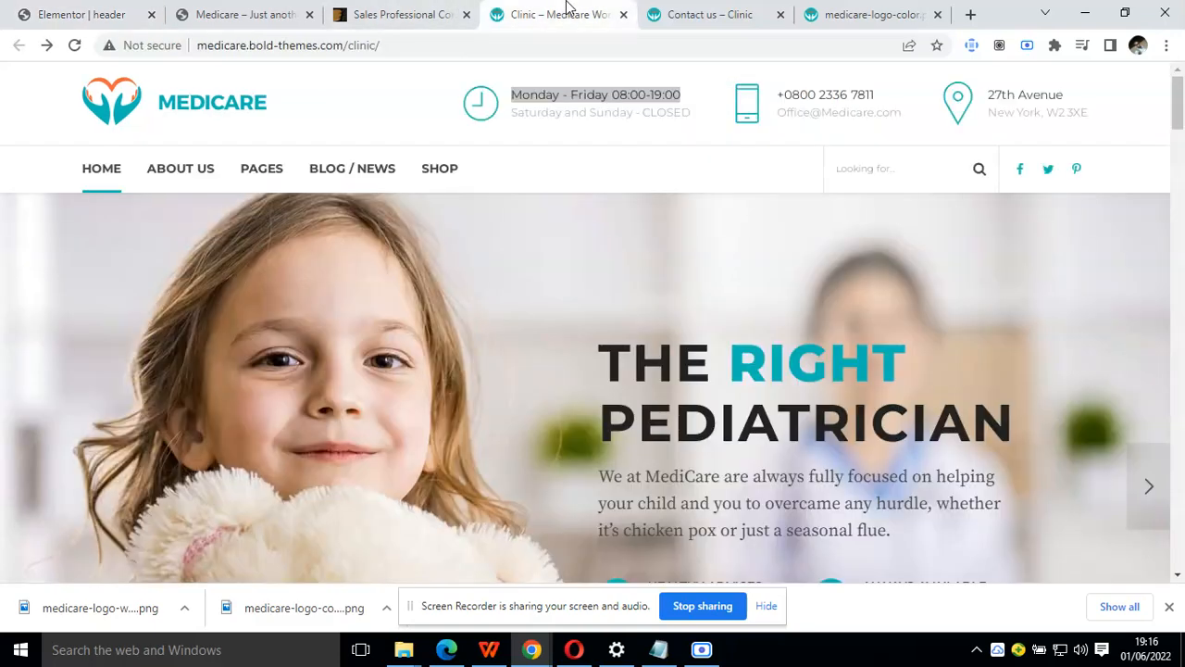
pyautogui.click(109, 11)
pyautogui.click(4, 339)
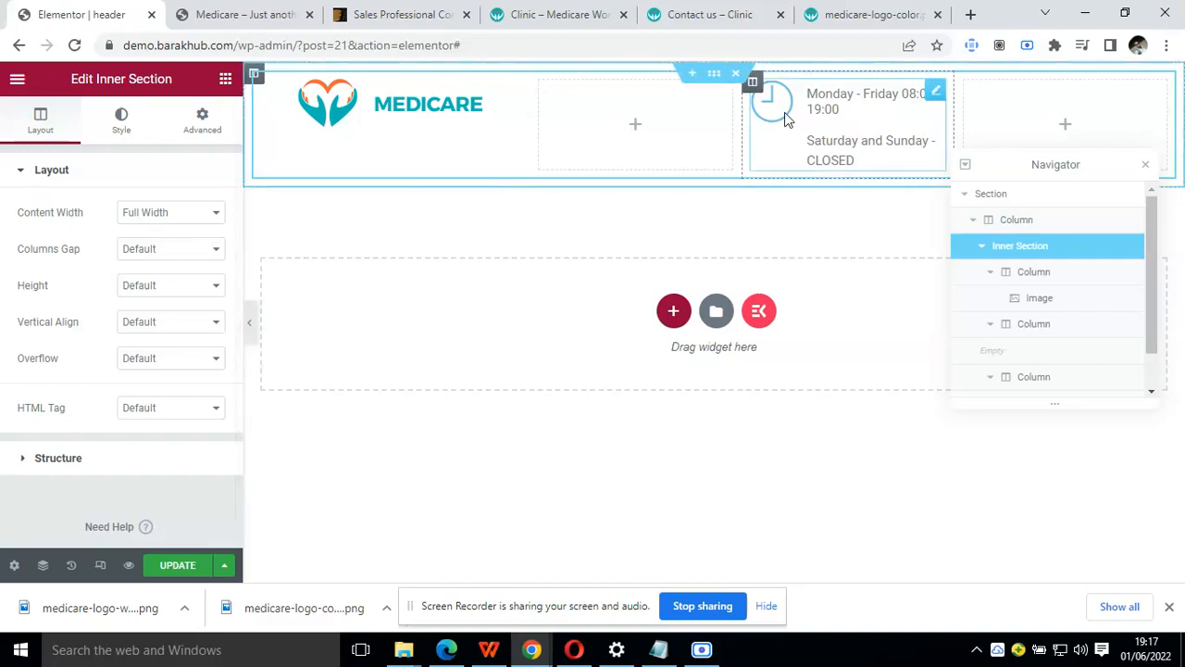
# Move the opening-hours icon box into the second column and set the logo column's width to 25%
pyautogui.moveTo(655, 117); pyautogui.dragTo(653, 118)
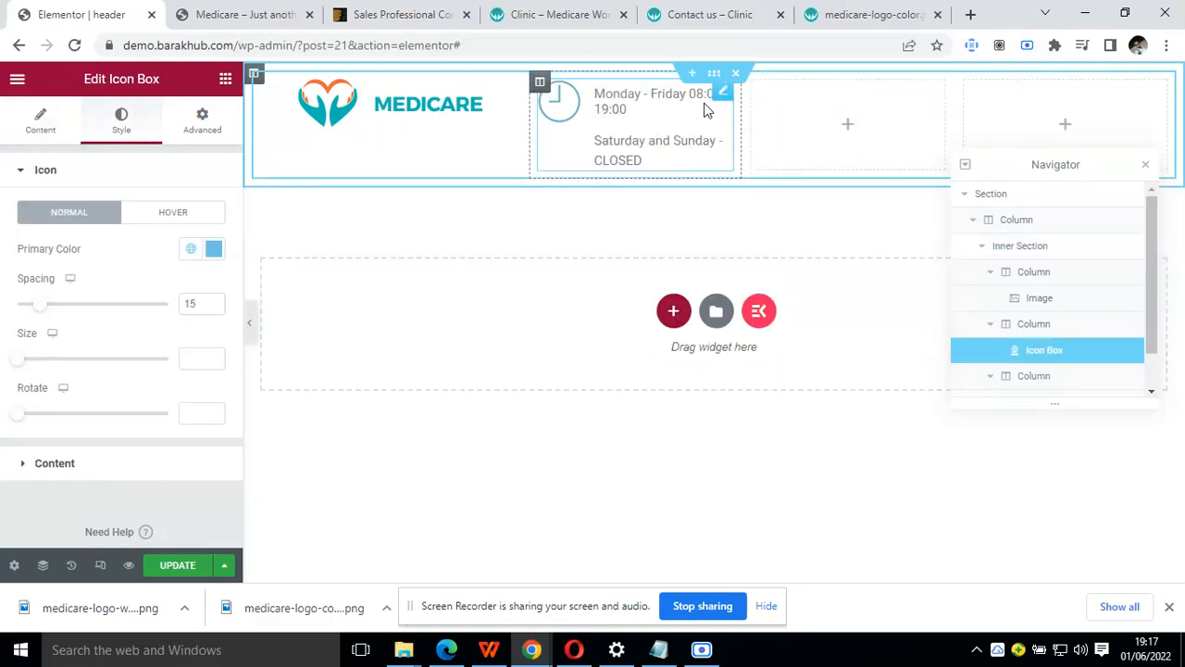
pyautogui.click(264, 93)
pyautogui.moveTo(198, 212); pyautogui.dragTo(176, 222)
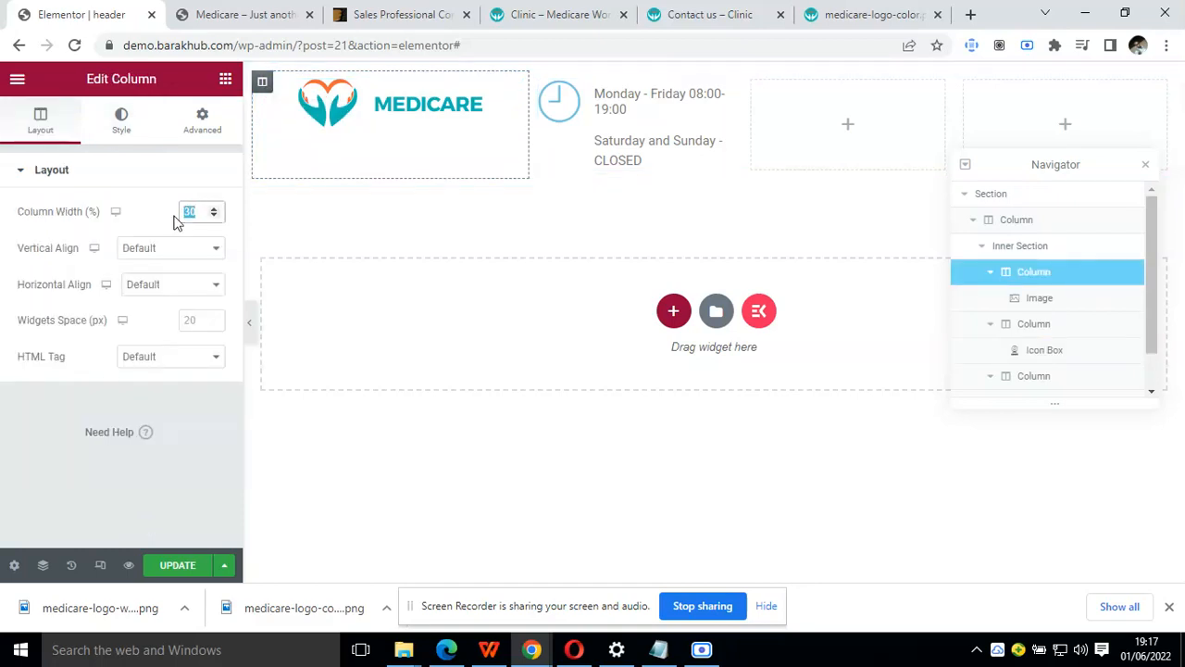
pyautogui.write('25')
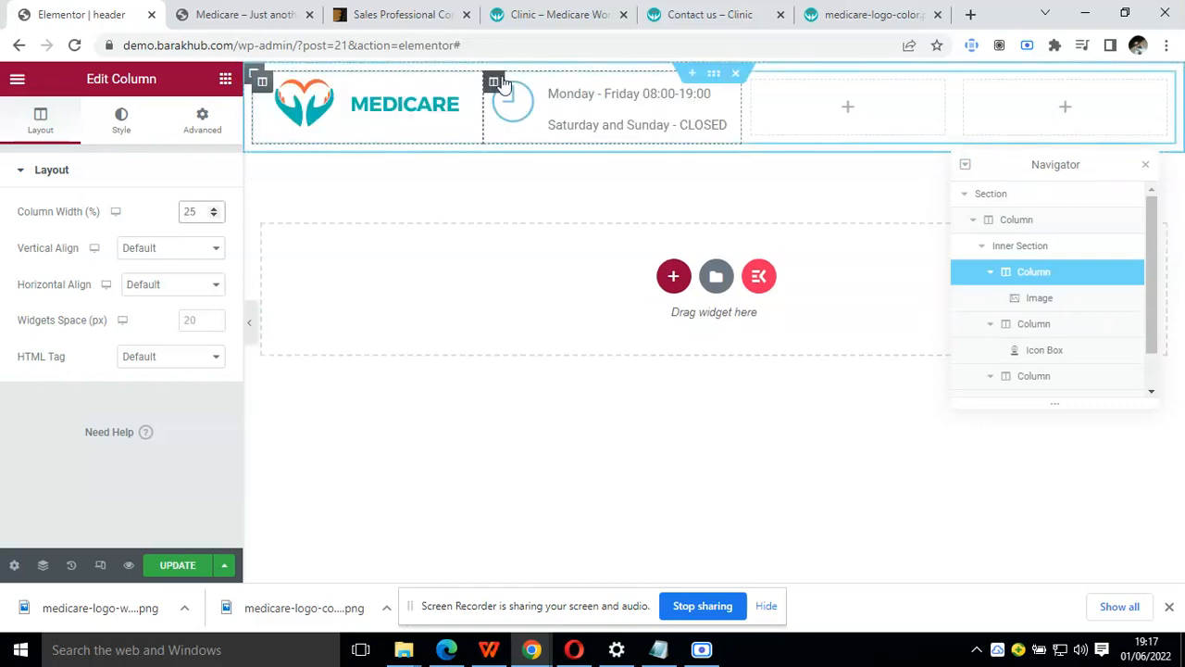
# Set the second and third columns' widths to 25% each, preview the header and close the Navigator
pyautogui.click(496, 84)
pyautogui.doubleClick(194, 210)
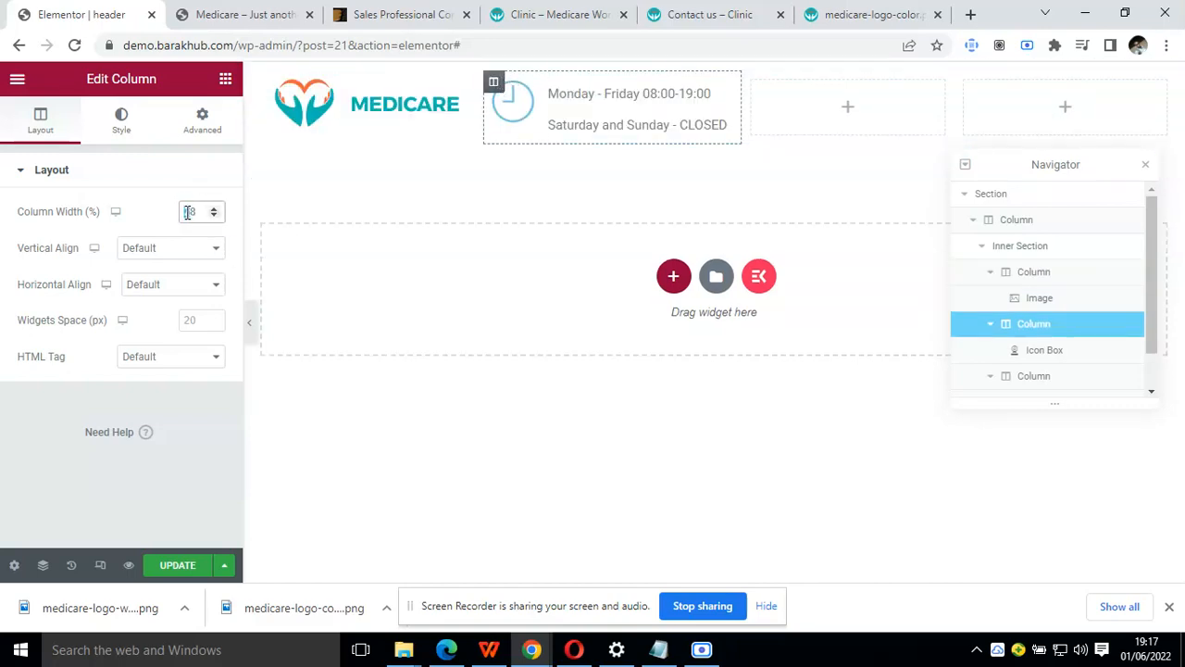
pyautogui.write('5')
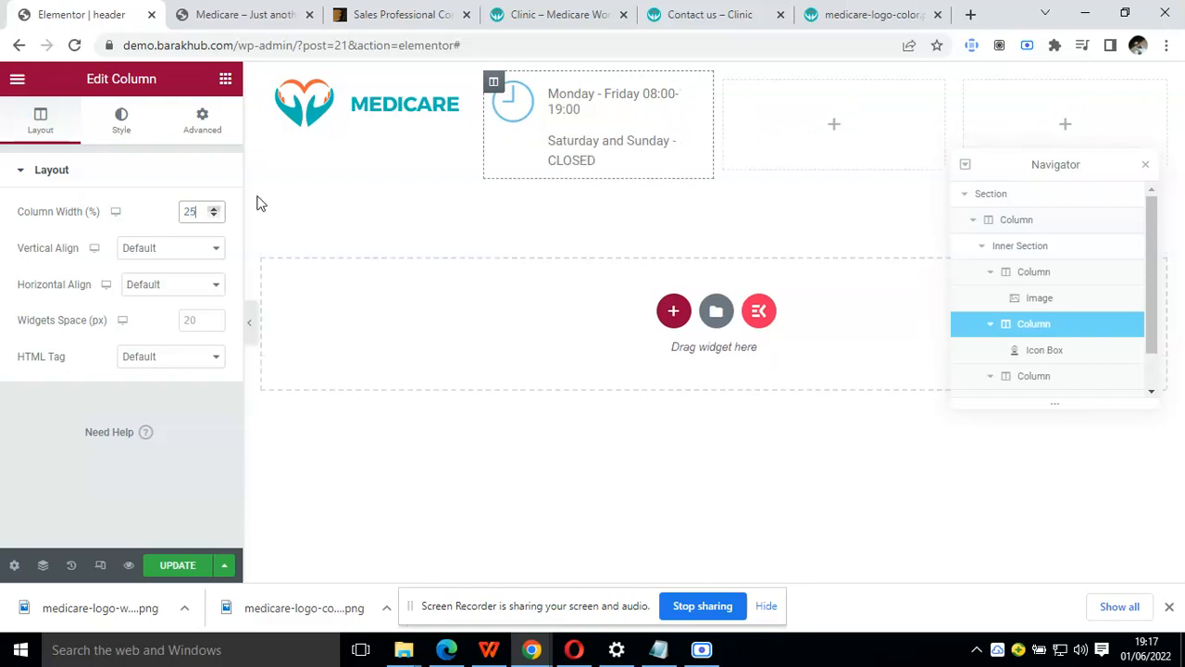
pyautogui.click(730, 98)
pyautogui.press('BackSpace')
pyautogui.write('5')
pyautogui.click(246, 328)
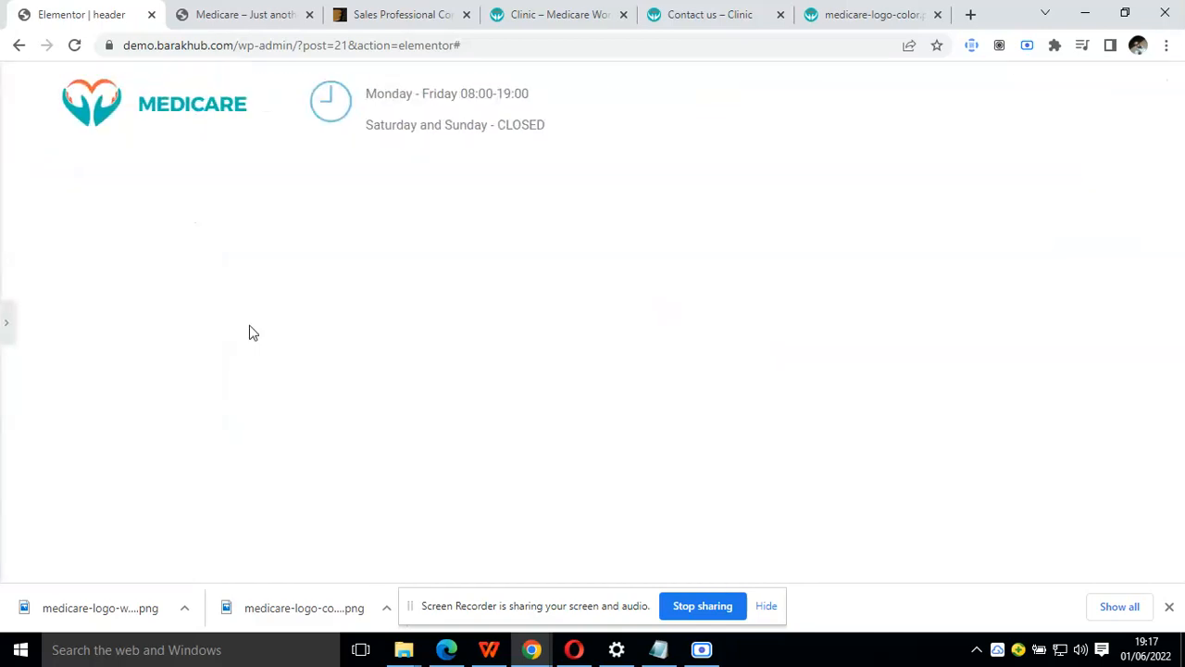
pyautogui.click(7, 325)
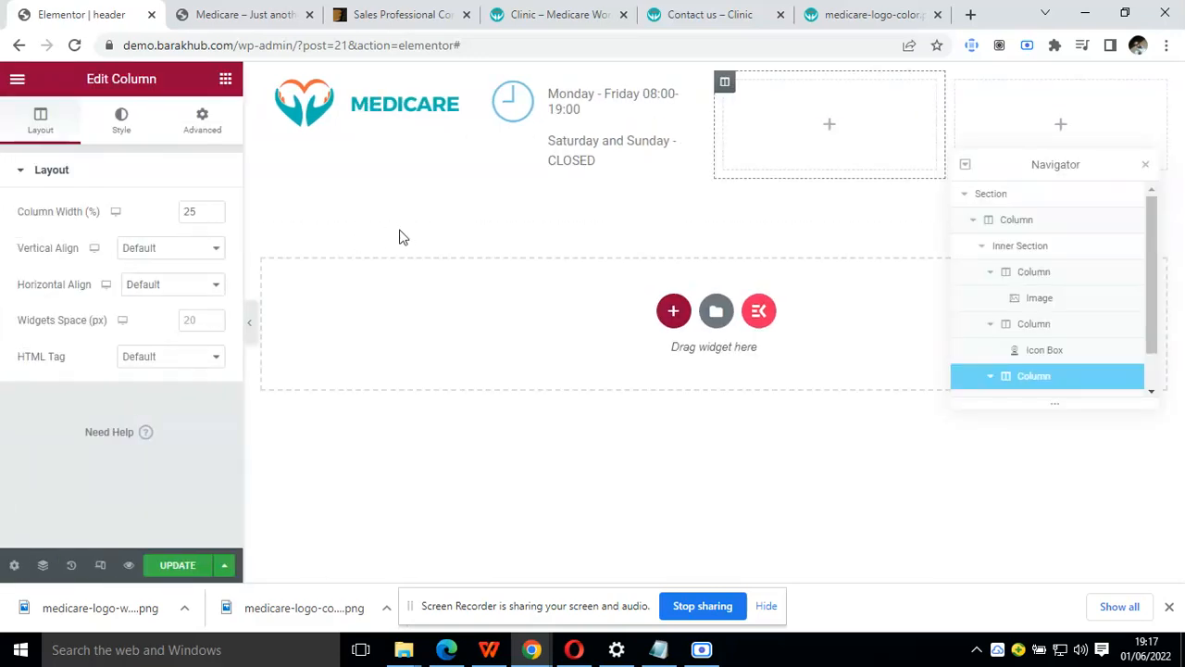
pyautogui.click(1146, 171)
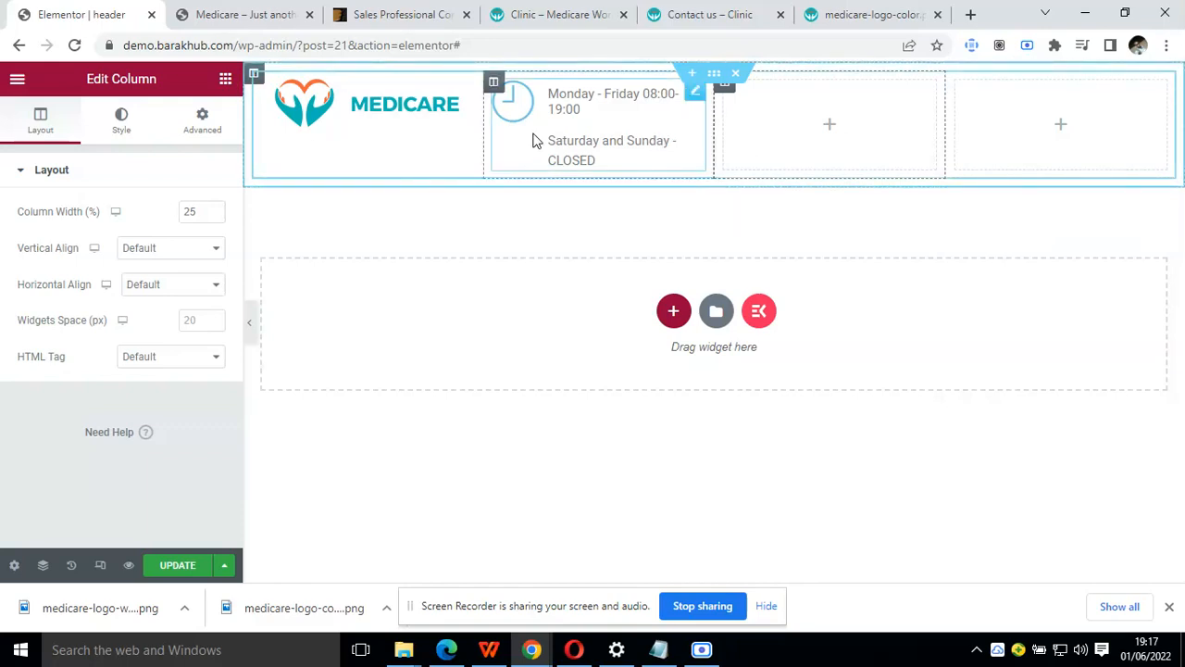
# Check the opening-hours block in the Clinic demo's header and return to the Elementor header
pyautogui.click(553, 14)
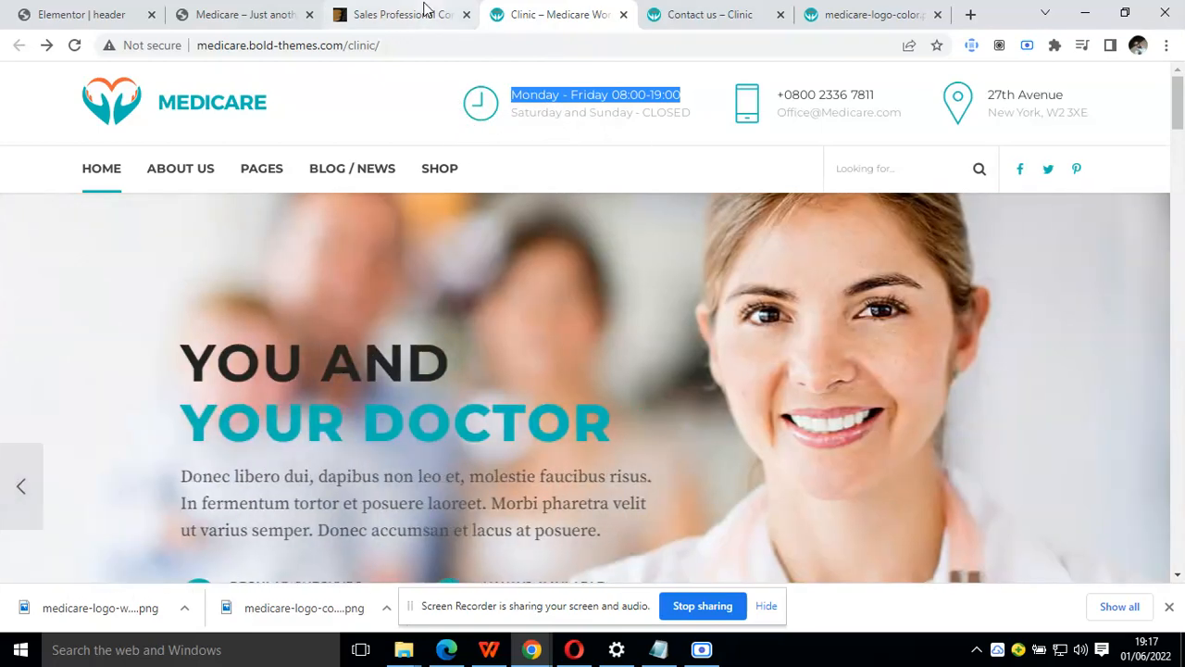
pyautogui.click(424, 9)
pyautogui.click(267, 9)
pyautogui.click(35, 11)
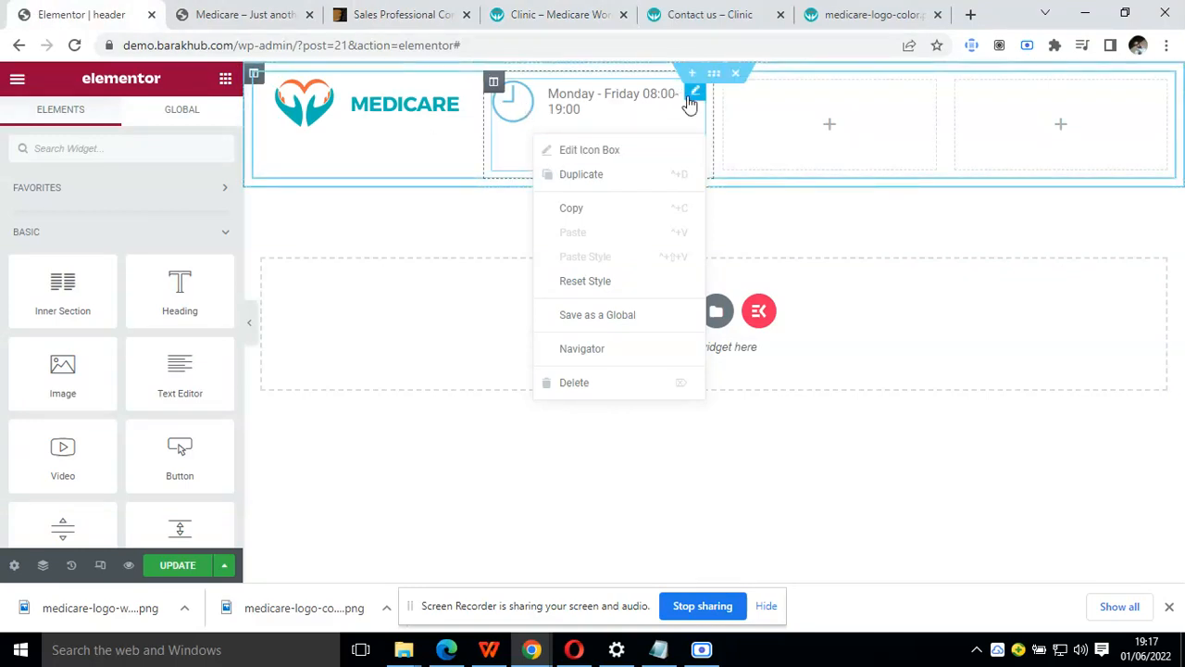
# Try icon sizes 16, 20 and 50 for the opening-hours icon box, and settle on a size of 40
pyautogui.click(690, 104)
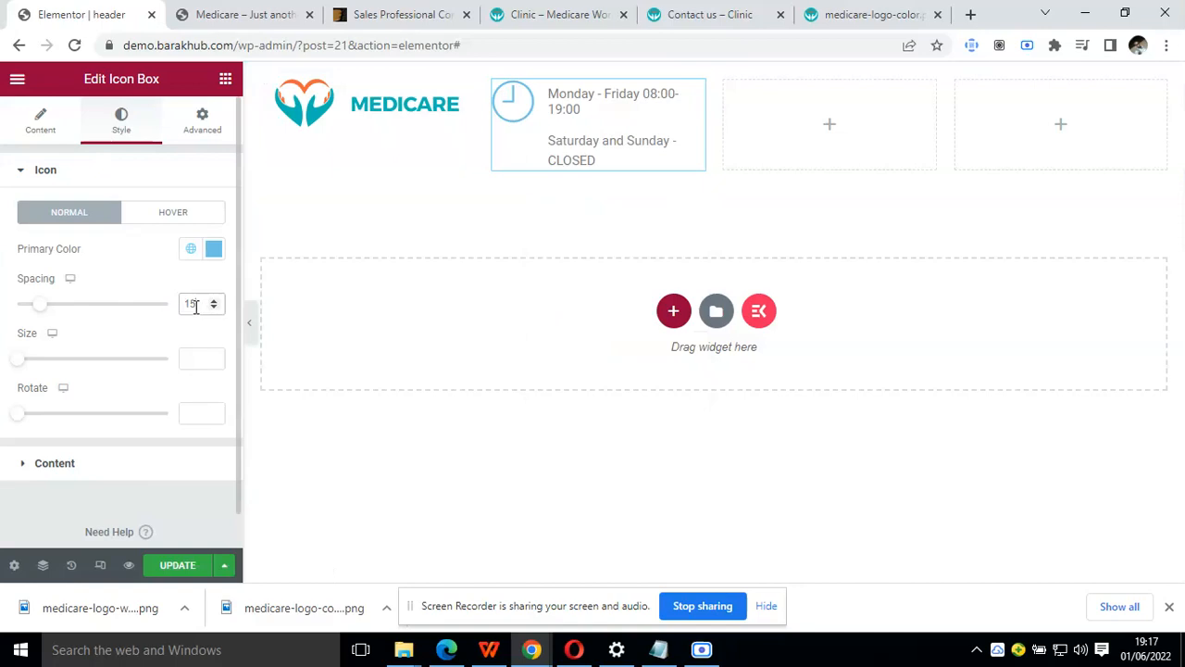
pyautogui.click(187, 363)
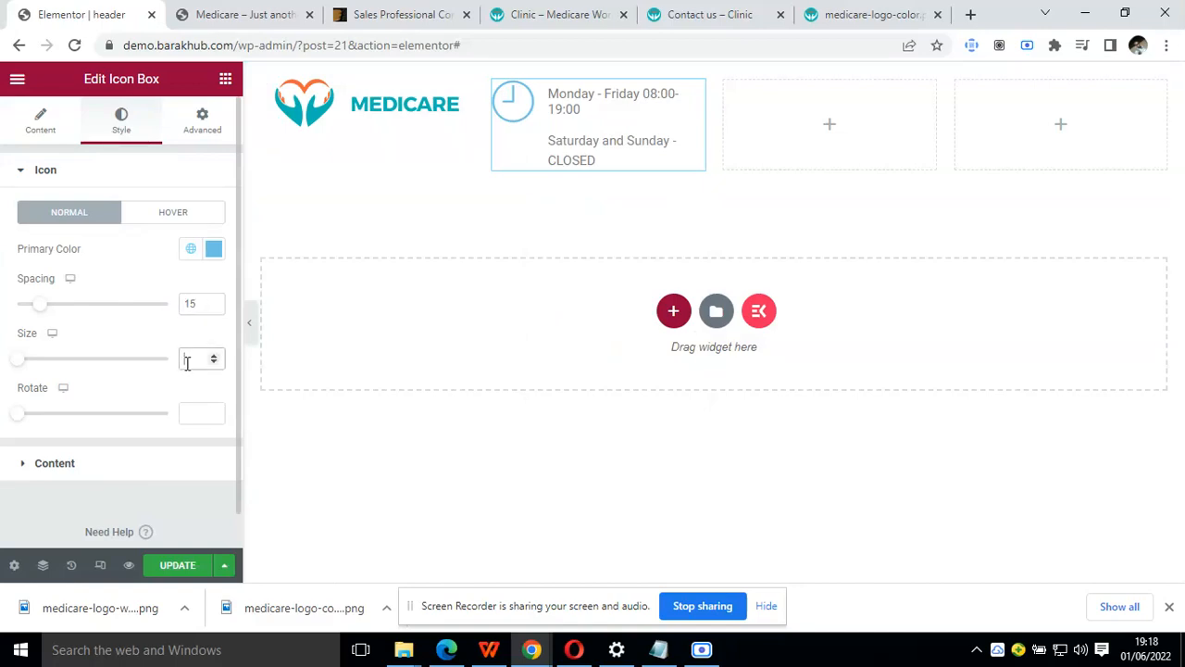
pyautogui.write('5')
pyautogui.press('BackSpace')
pyautogui.press('BackSpace')
pyautogui.write('16')
pyautogui.press('BackSpace')
pyautogui.press('BackSpace')
pyautogui.write('20')
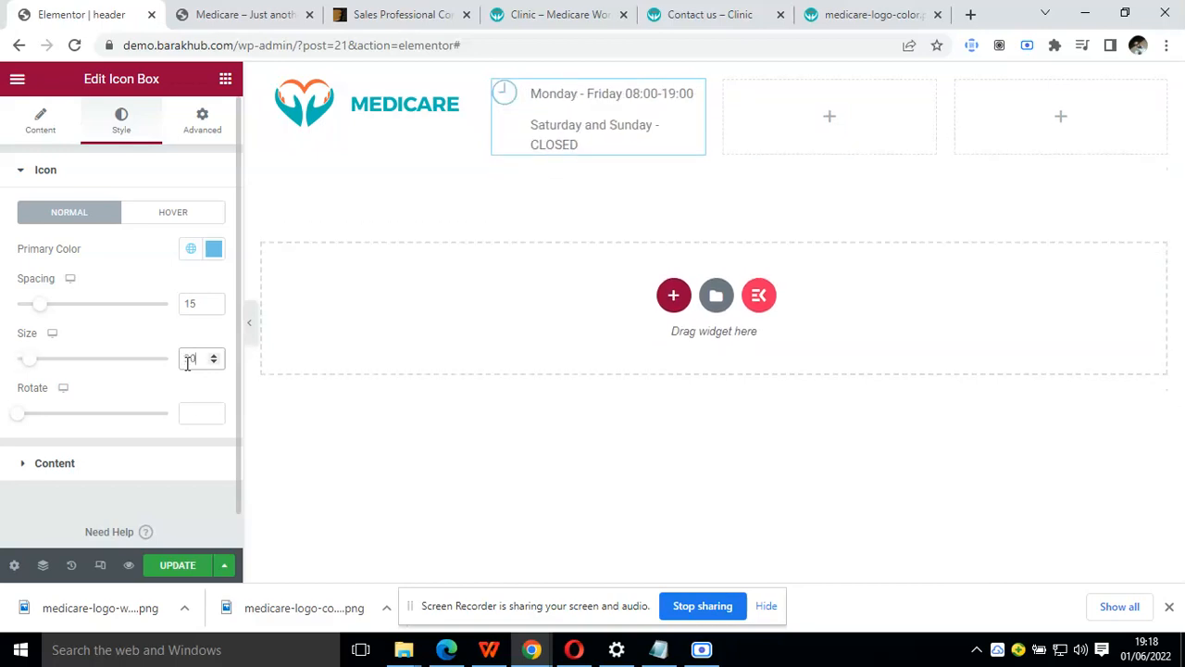
pyautogui.press('BackSpace')
pyautogui.press('BackSpace')
pyautogui.write('50')
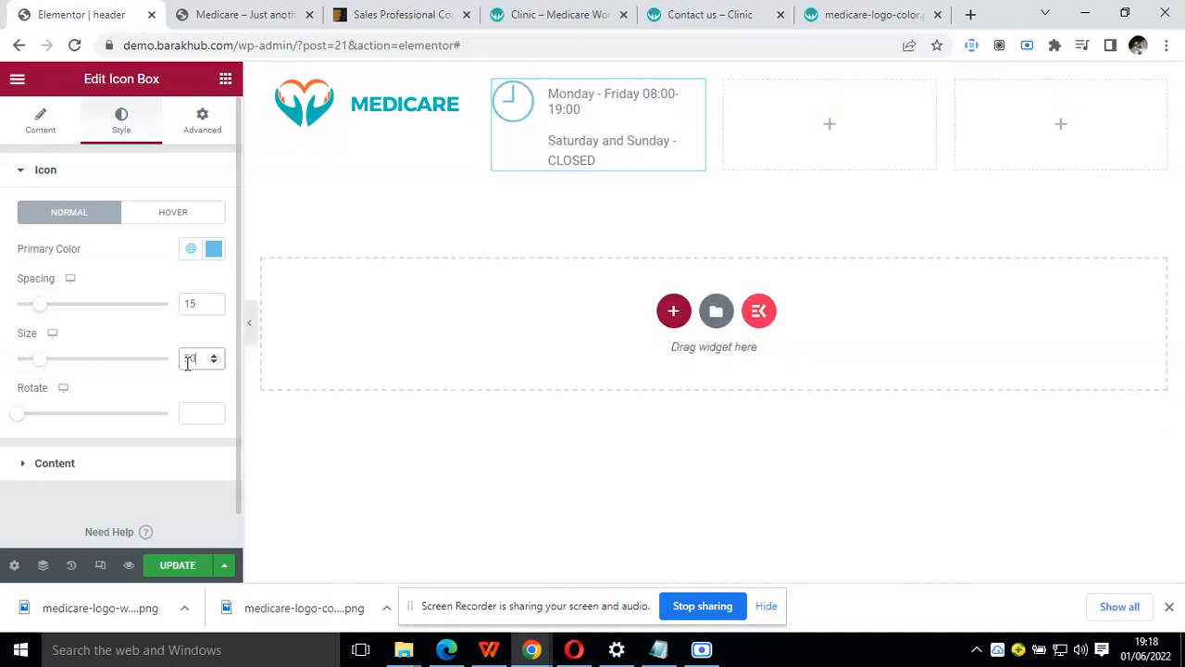
pyautogui.press('BackSpace')
pyautogui.press('BackSpace')
pyautogui.write('40')
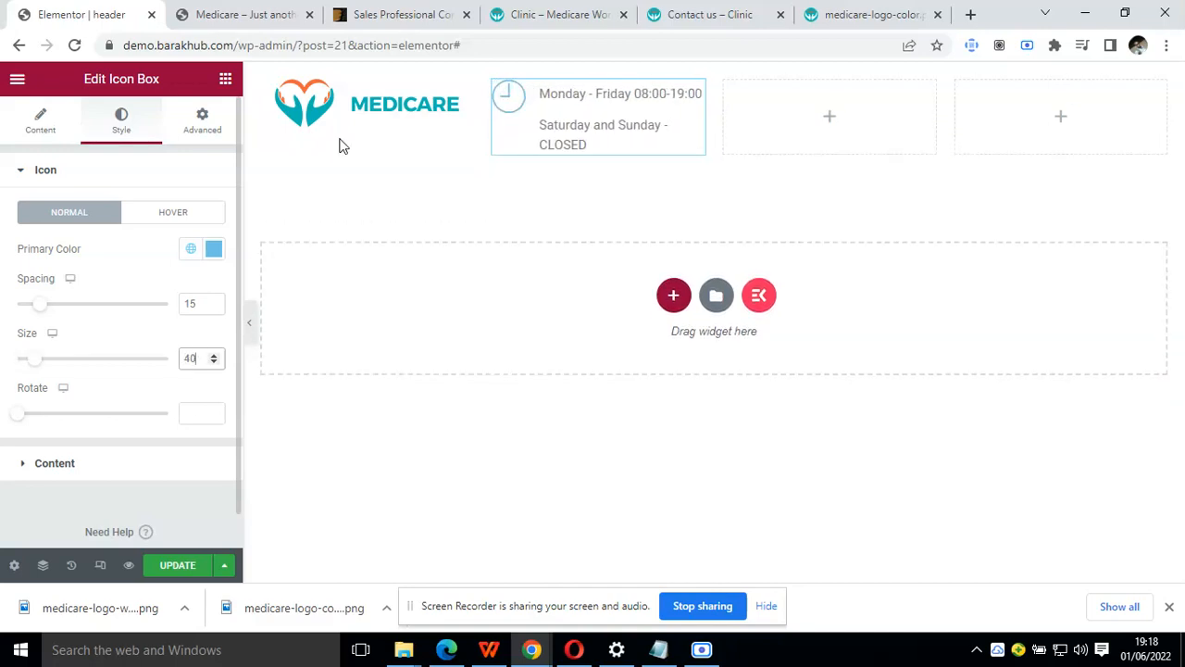
# Compare with the Clinic demo's header and search the Elementor widgets for "icon"
pyautogui.click(549, 13)
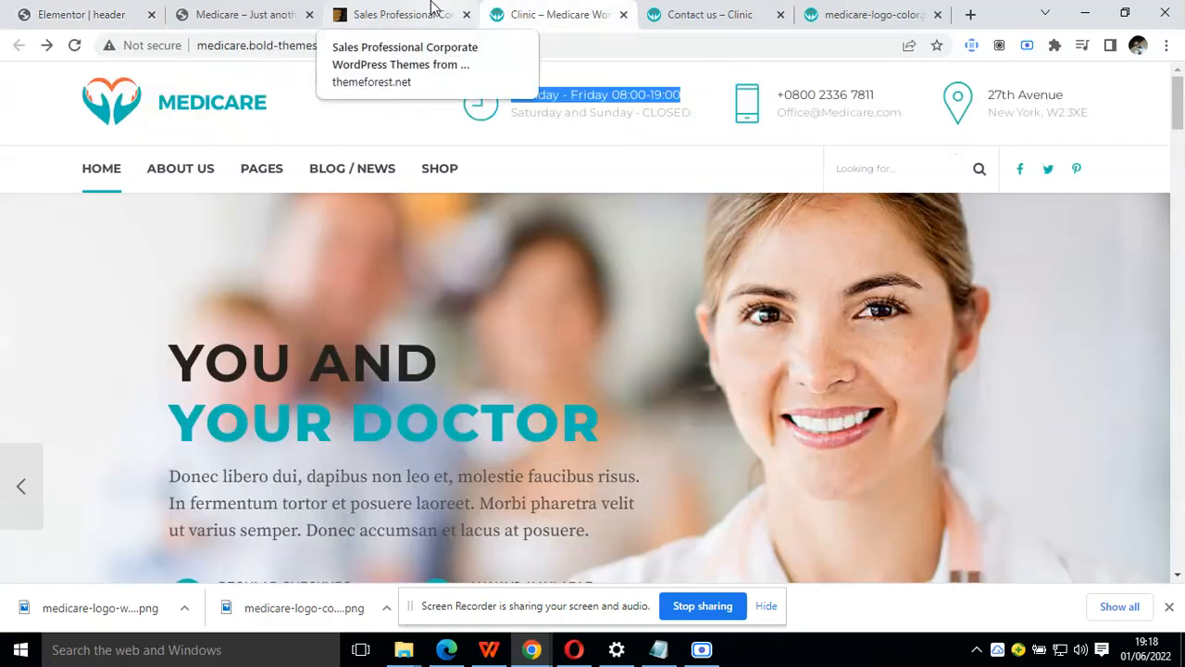
pyautogui.click(100, 13)
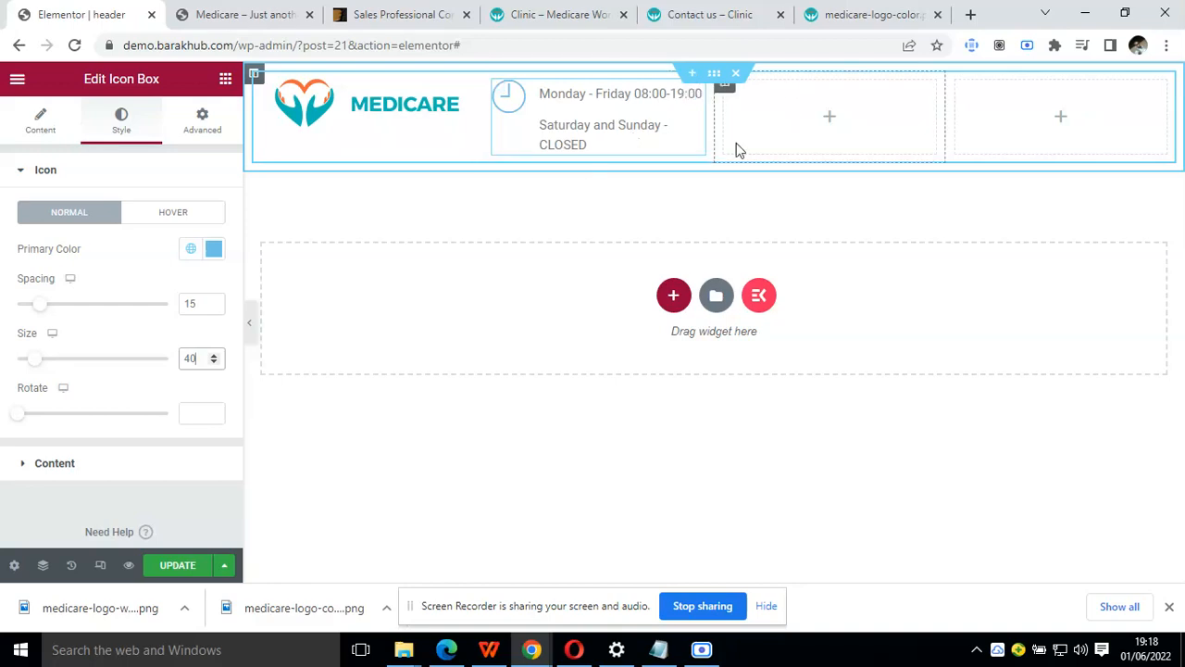
pyautogui.click(225, 79)
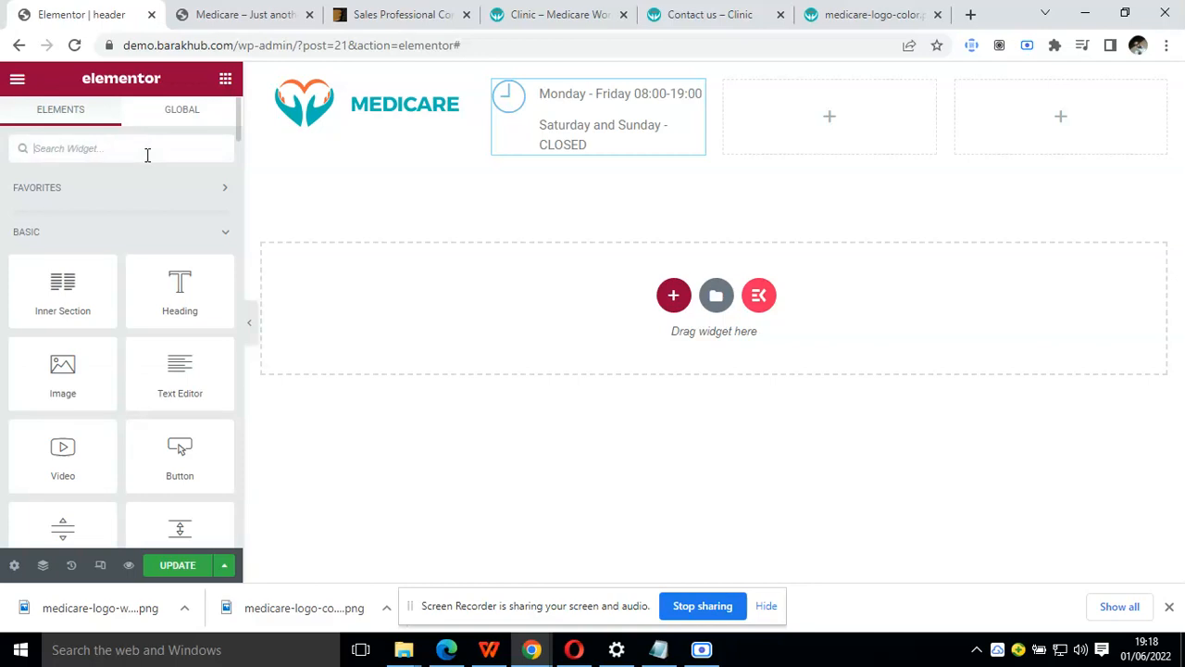
pyautogui.write('icon')
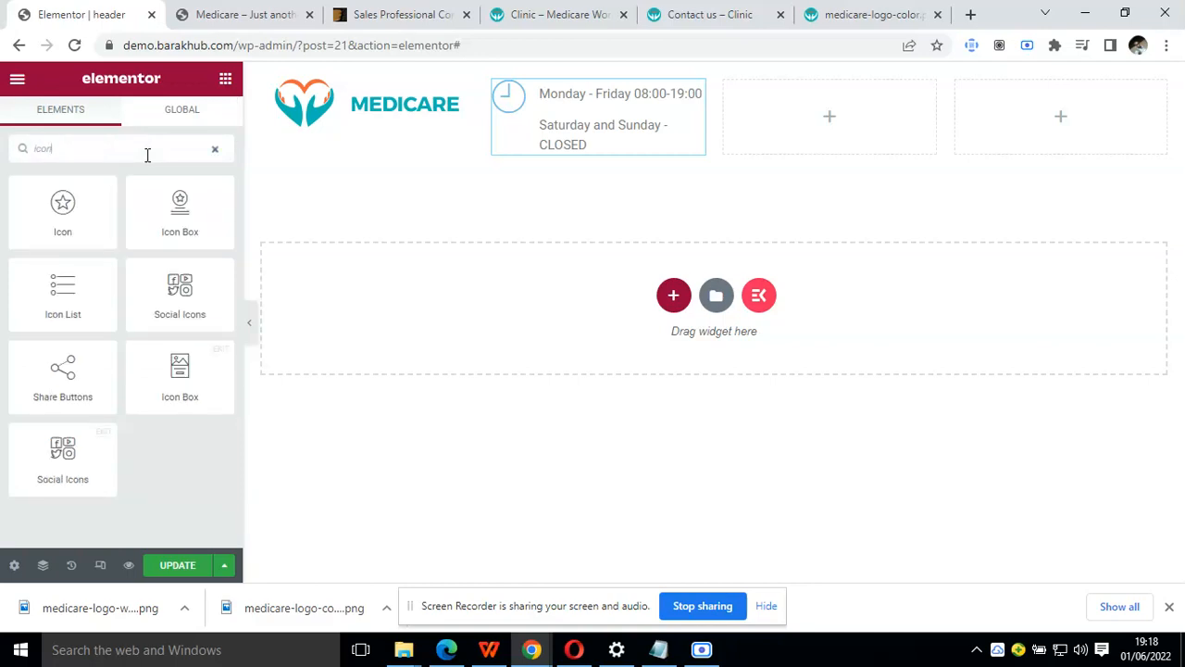
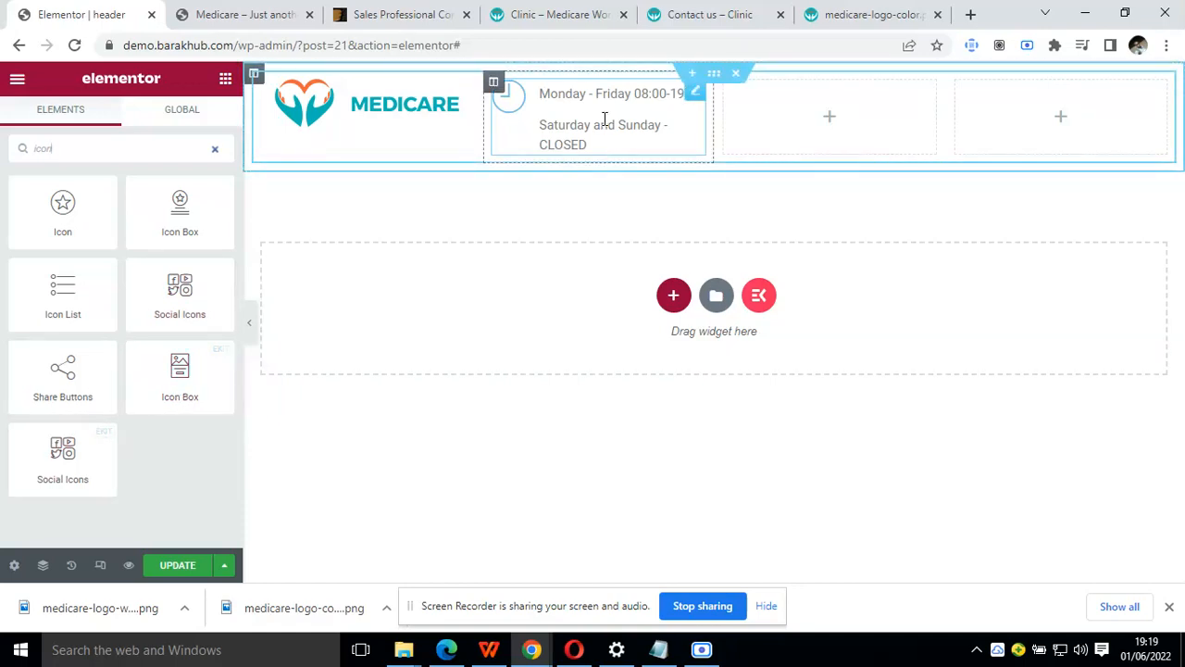
# Add a four-equal-column section below the header row and delete the old section holding the logo and opening hours
pyautogui.click(684, 296)
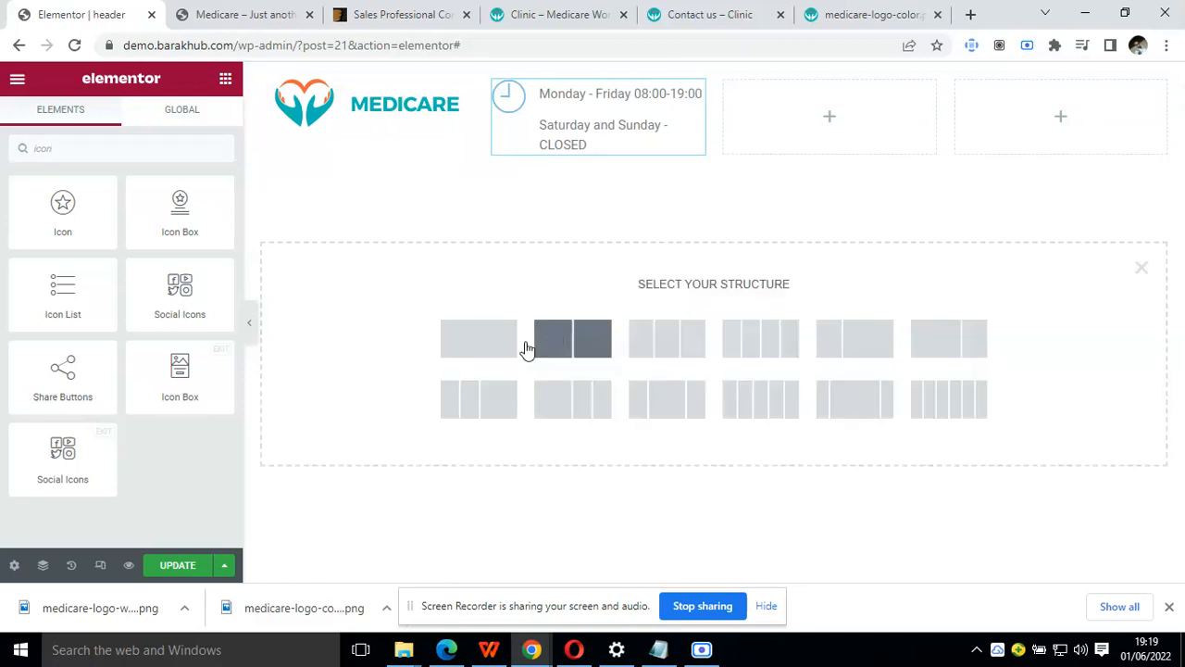
pyautogui.click(774, 361)
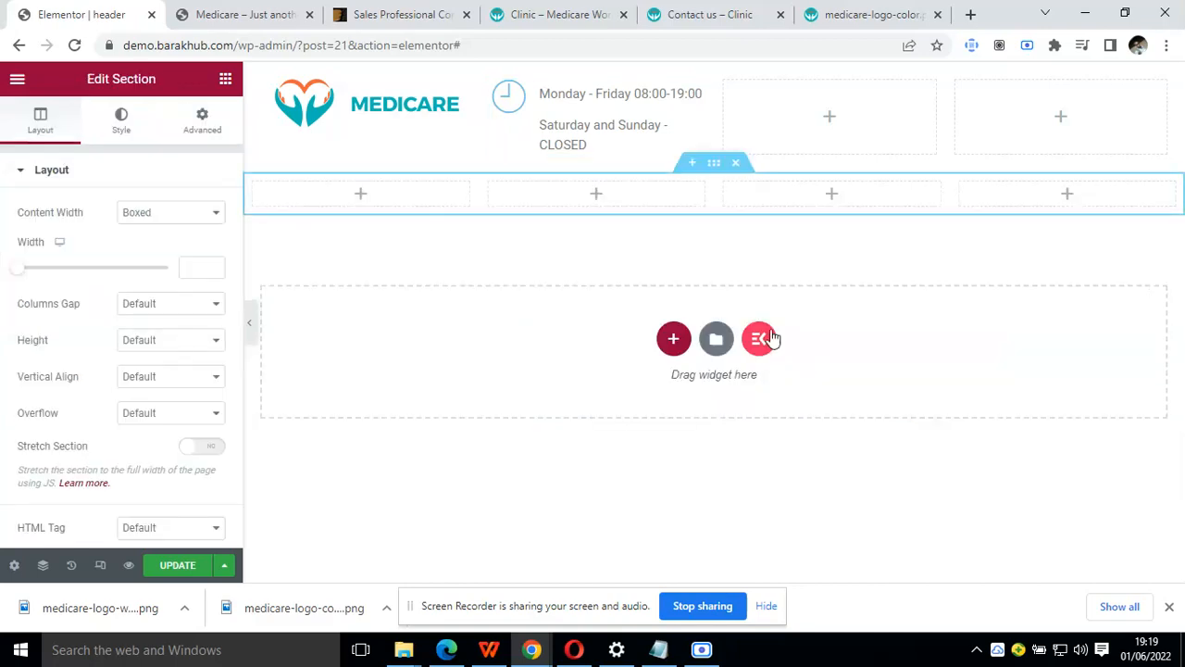
pyautogui.click(736, 74)
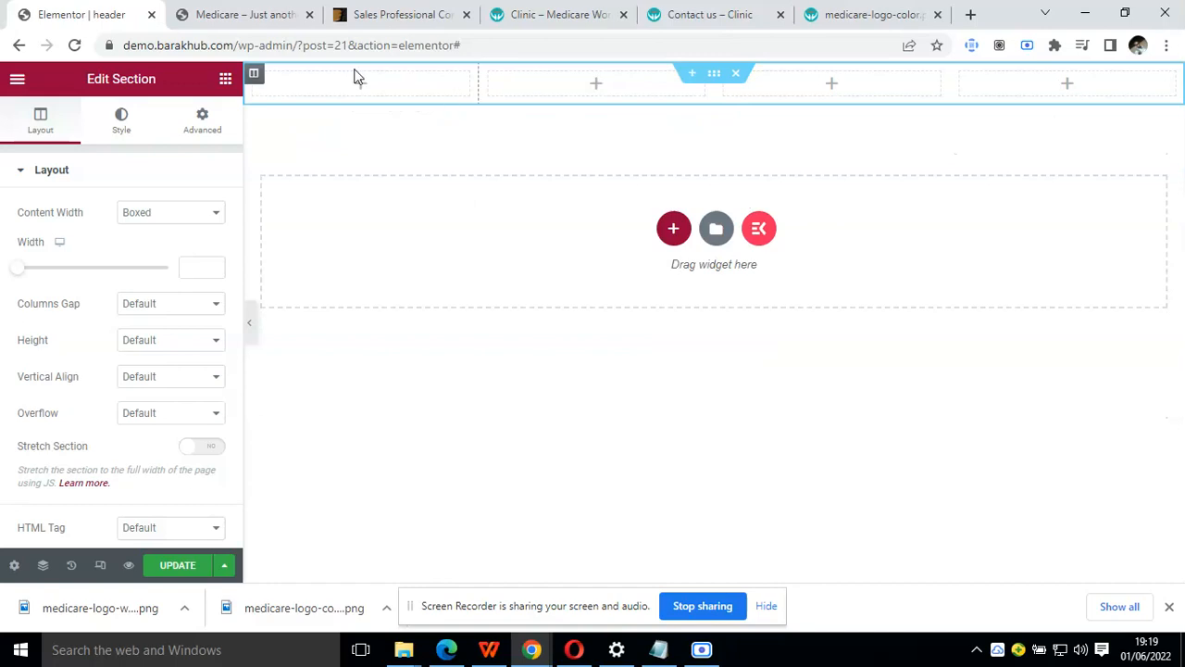
# Set the new section's first column width to 30% and the second and third columns' widths to 23% each
pyautogui.click(255, 82)
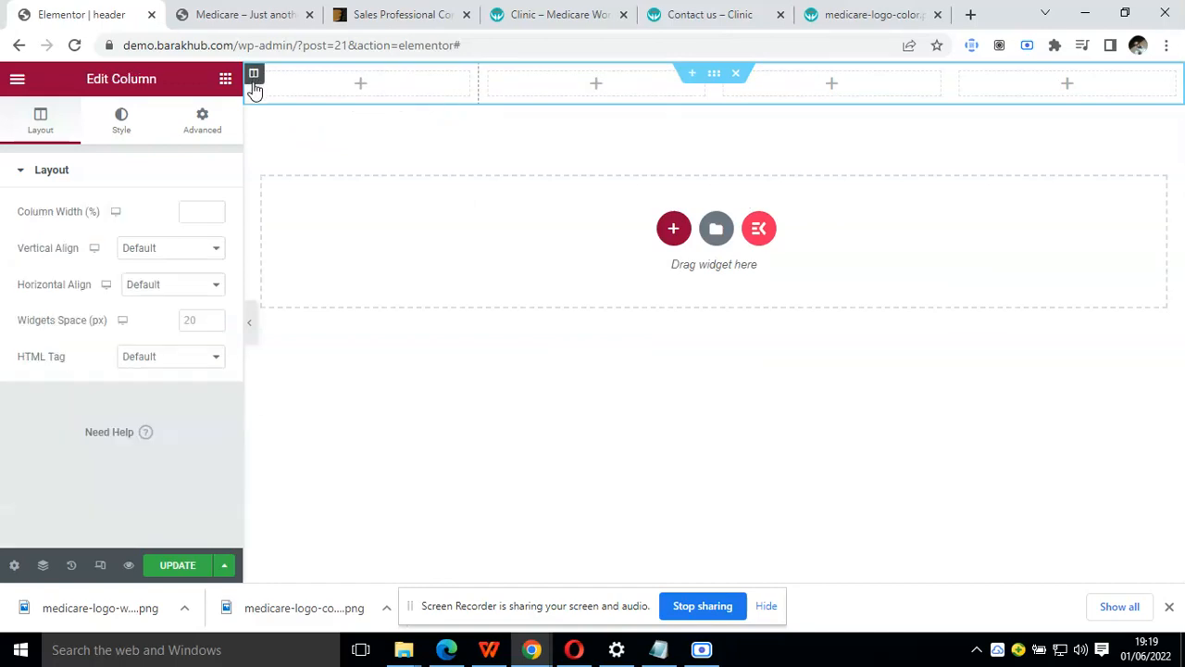
pyautogui.click(186, 215)
pyautogui.write('30')
pyautogui.click(537, 76)
pyautogui.click(201, 210)
pyautogui.press('BackSpace')
pyautogui.write('3')
pyautogui.click(753, 82)
pyautogui.press('BackSpace')
pyautogui.write('3')
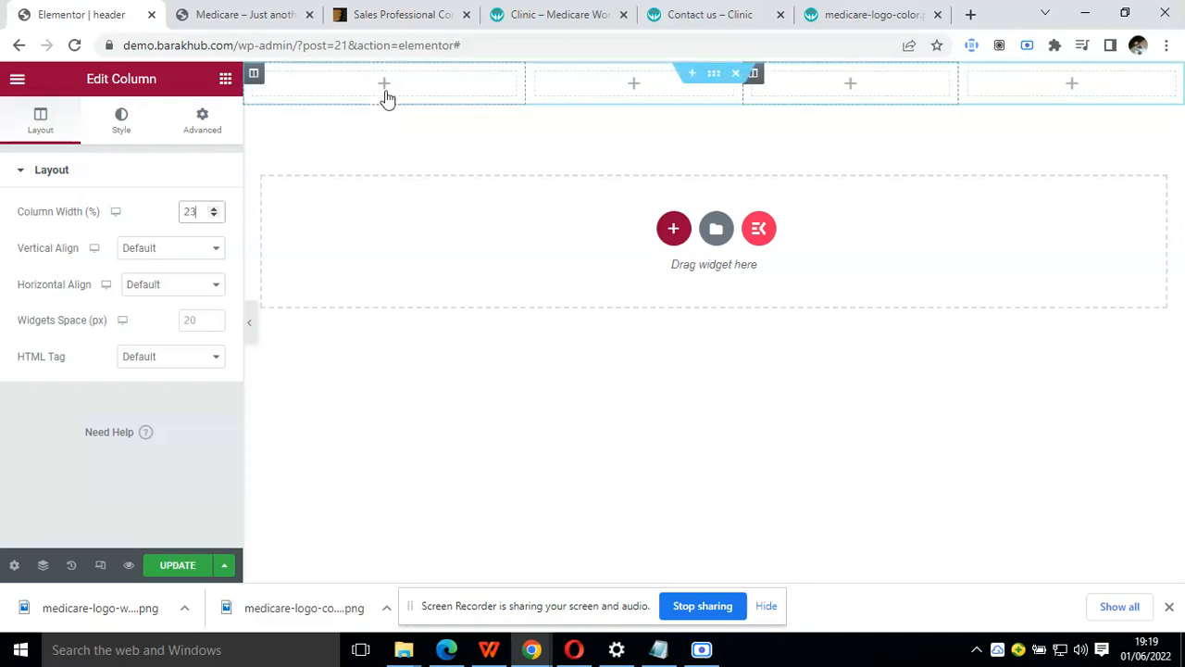
# Add an Image widget to the first column and insert the coloured Medicare logo from the media library
pyautogui.click(229, 86)
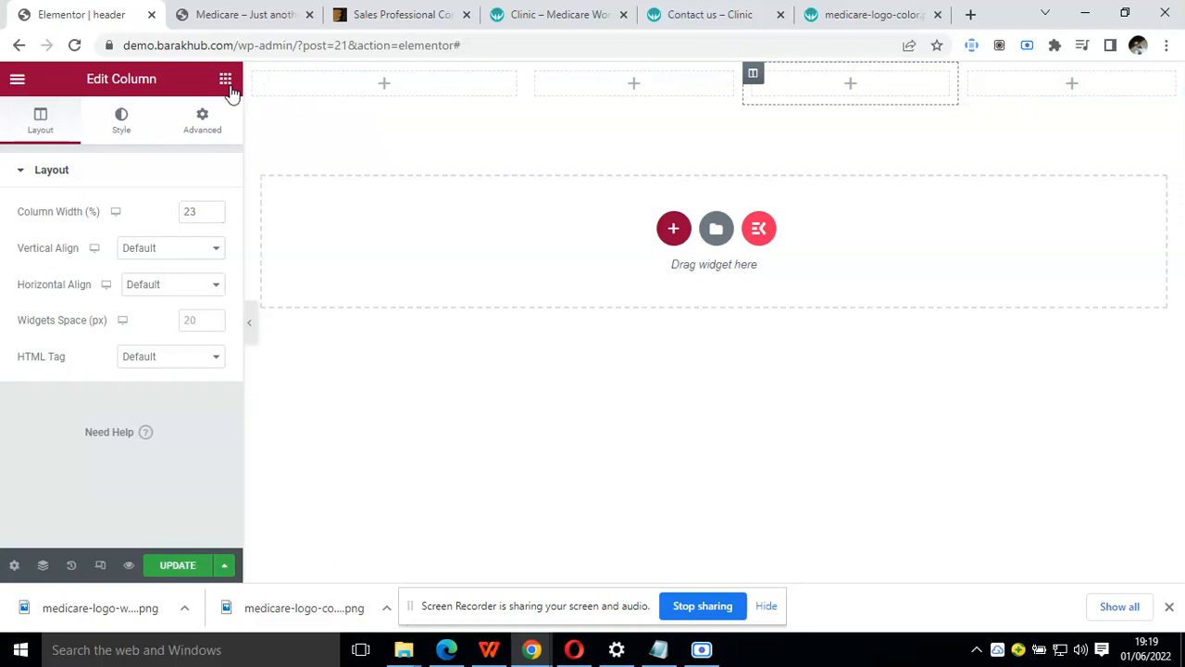
pyautogui.moveTo(59, 381); pyautogui.dragTo(393, 88)
pyautogui.click(98, 251)
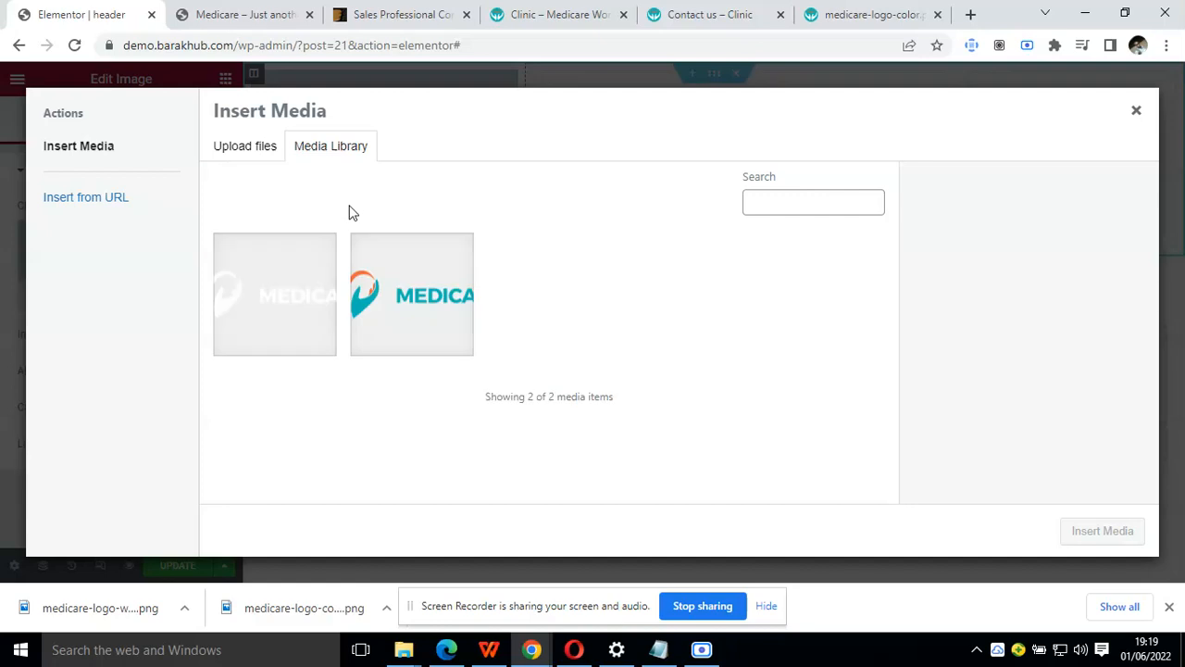
pyautogui.click(392, 286)
pyautogui.click(1108, 543)
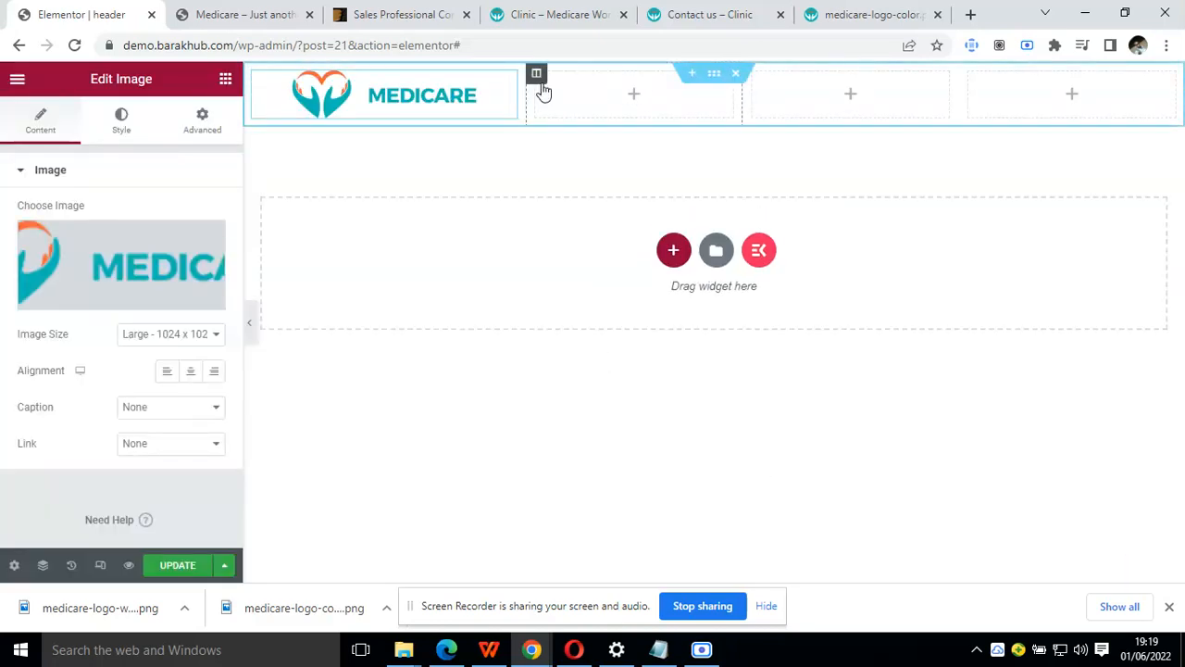
# Add an Inner Section to the second column and set its first inner column's width to 30%
pyautogui.click(537, 78)
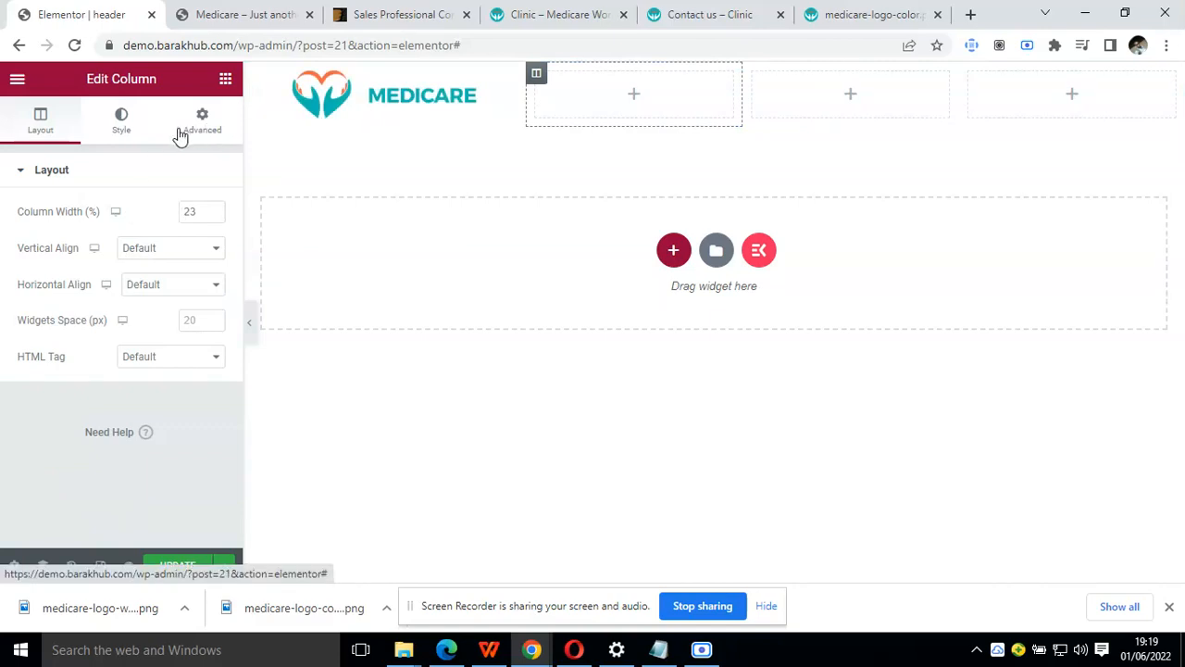
pyautogui.click(225, 83)
pyautogui.moveTo(87, 293); pyautogui.dragTo(632, 97)
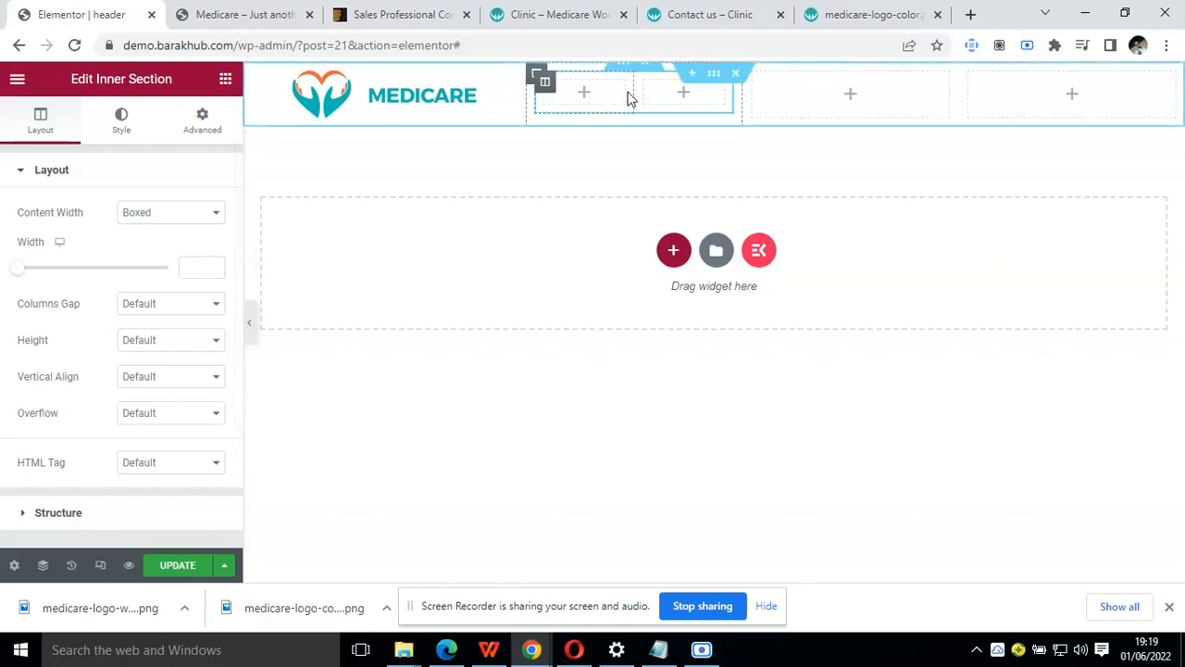
pyautogui.click(545, 83)
pyautogui.click(186, 214)
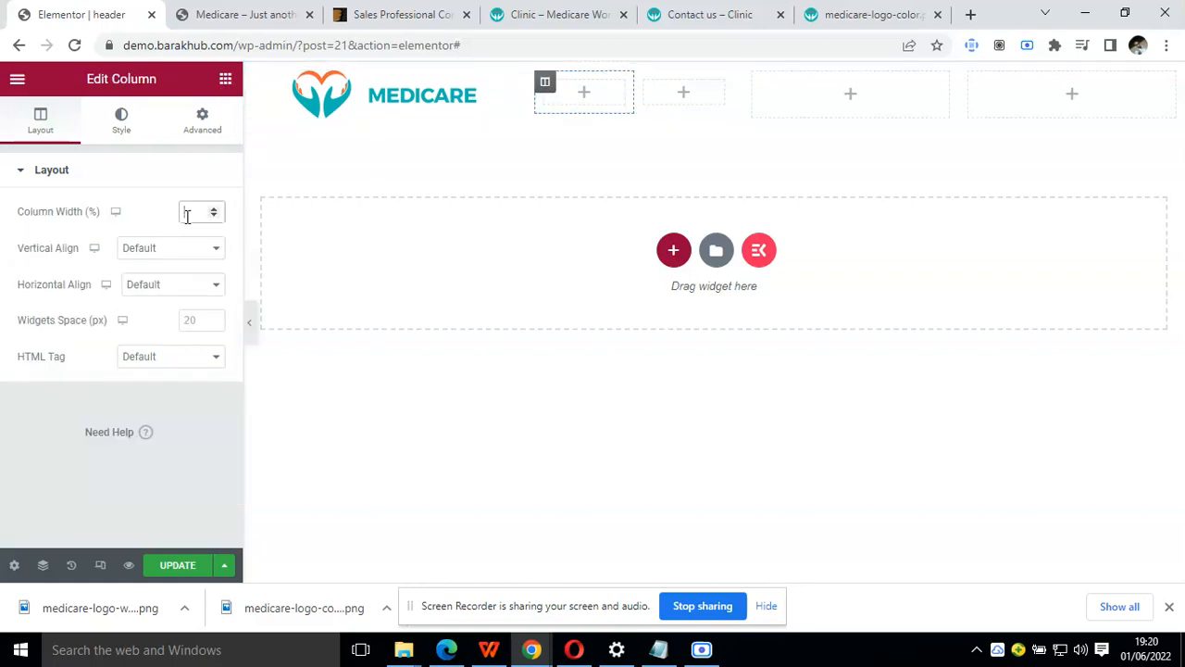
pyautogui.write('30')
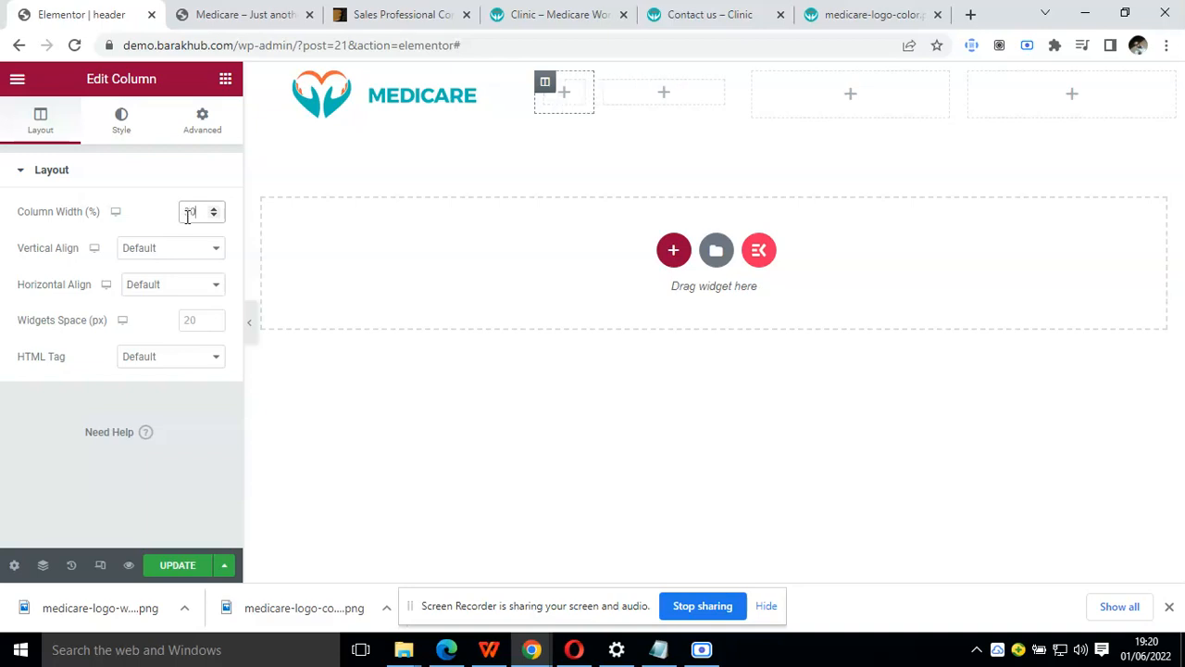
# Add an Icon widget to the narrow inner column and replace its star with the Clock2 icon
pyautogui.click(225, 79)
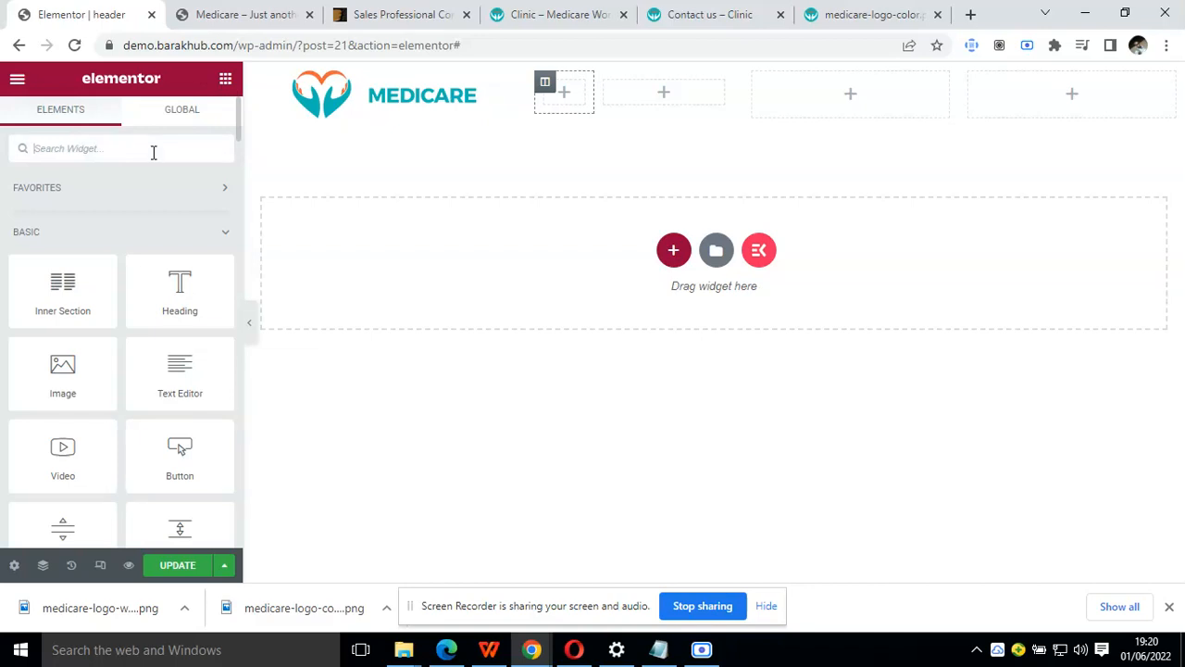
pyautogui.write('icon')
pyautogui.moveTo(63, 202); pyautogui.dragTo(571, 85)
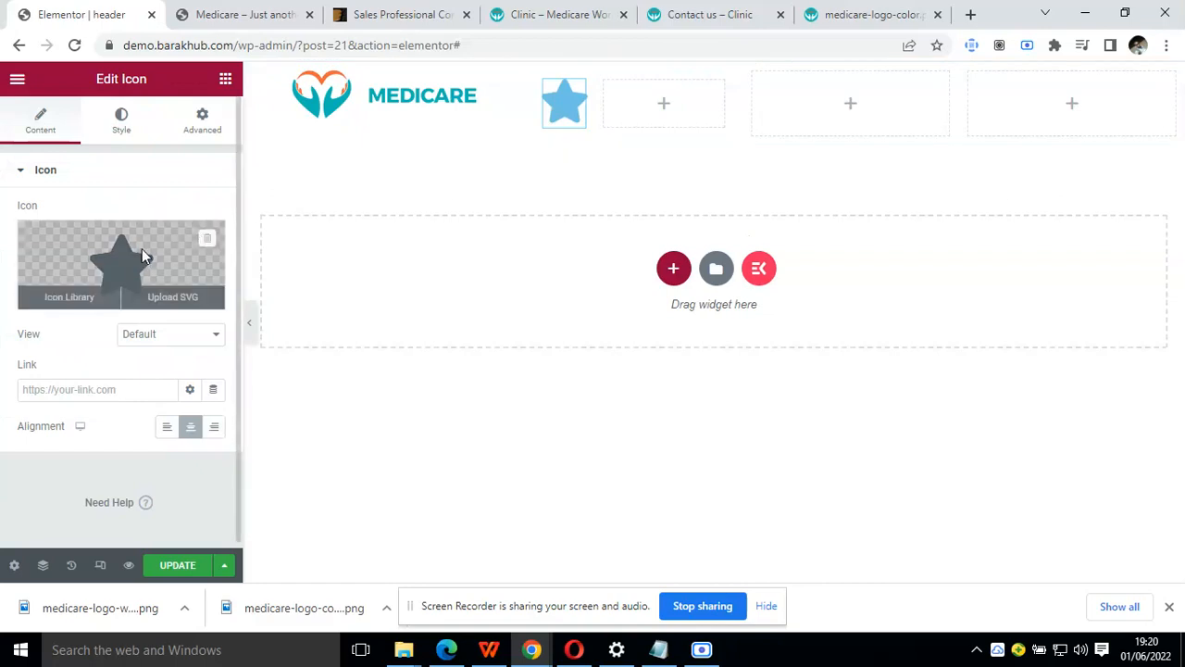
pyautogui.click(143, 258)
pyautogui.write('cloc')
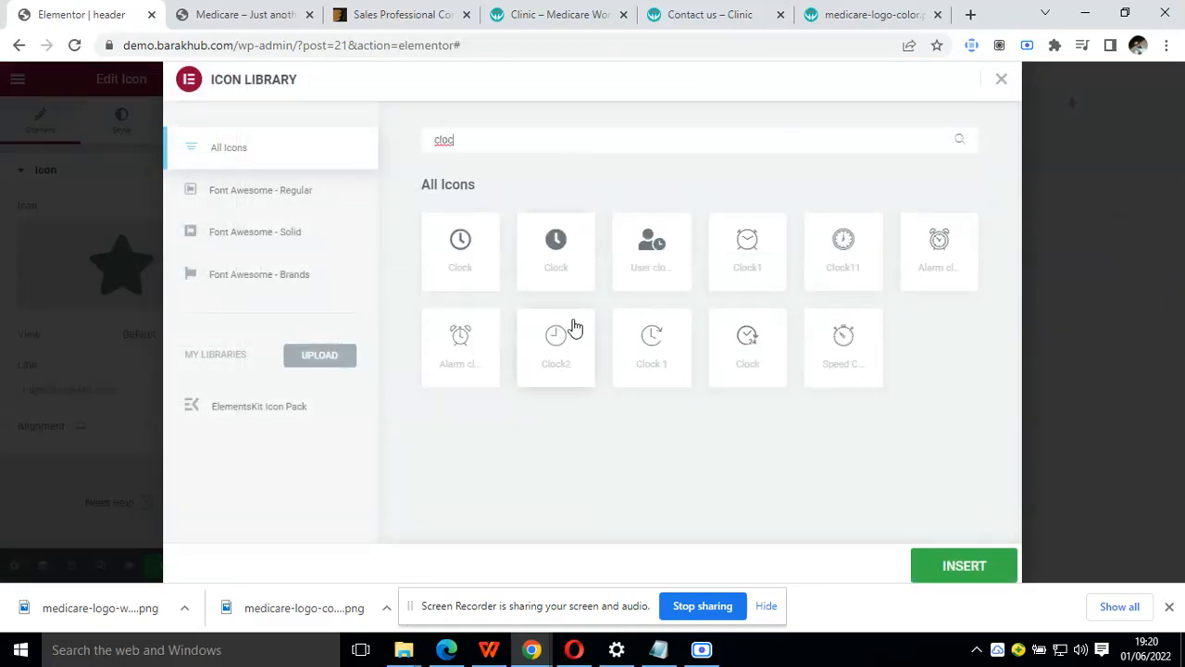
pyautogui.click(574, 326)
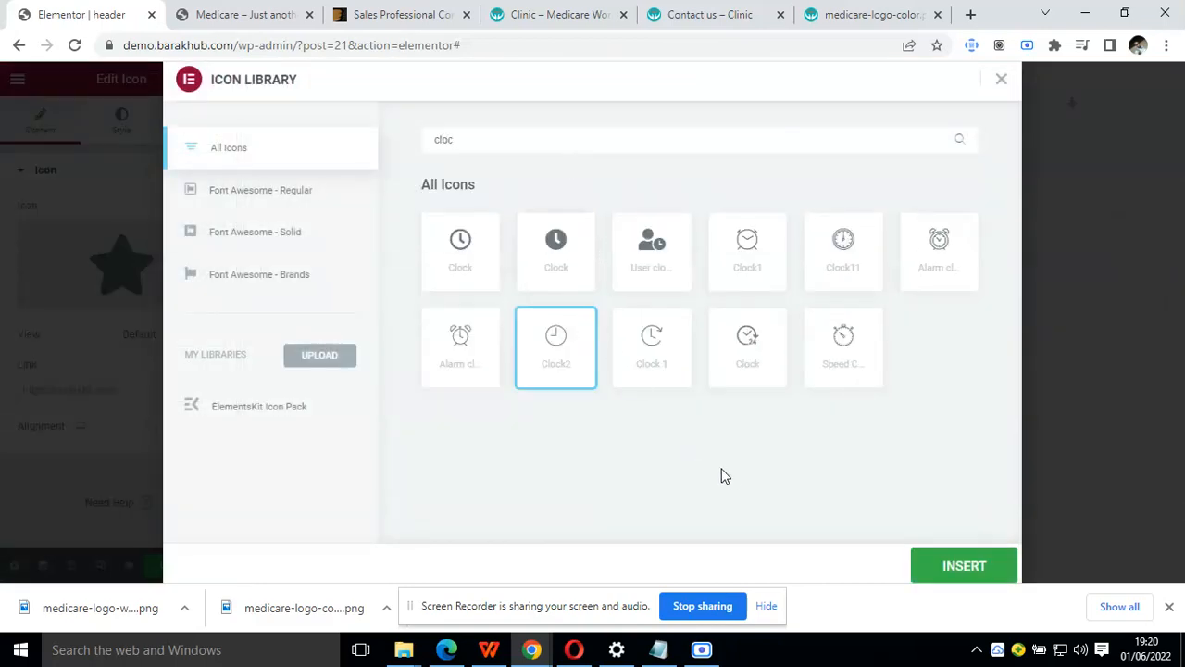
pyautogui.click(935, 566)
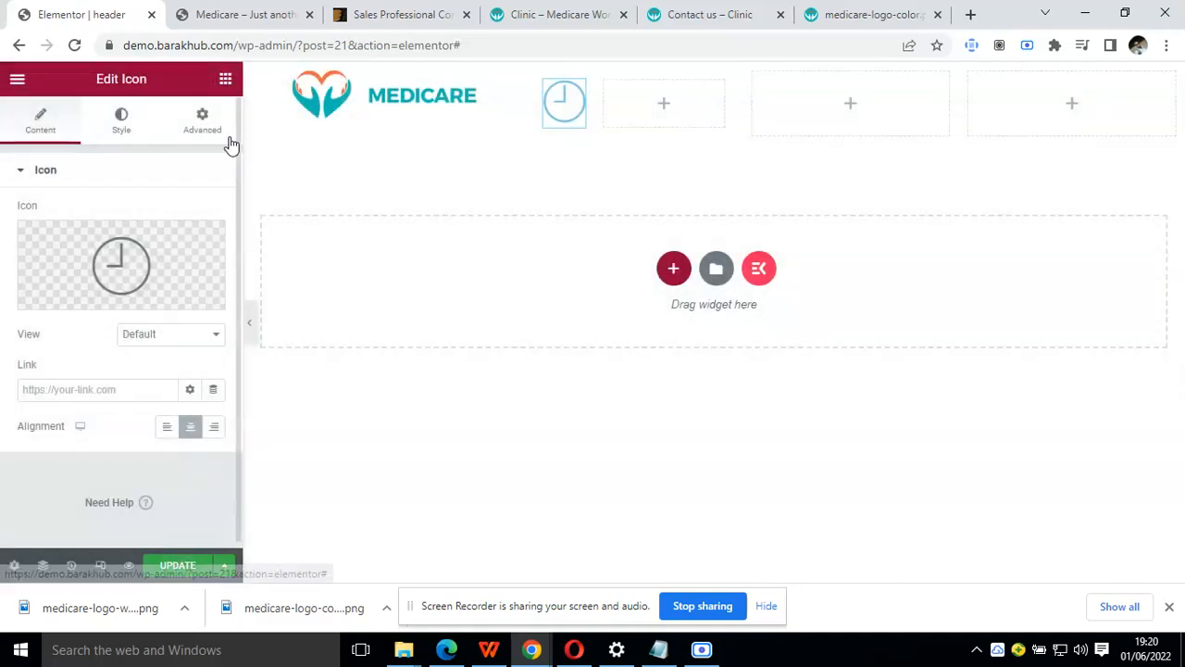
# Add a Heading widget to the second inner column and set its title to "Monday - Friday 08:00-19:00"
pyautogui.click(227, 83)
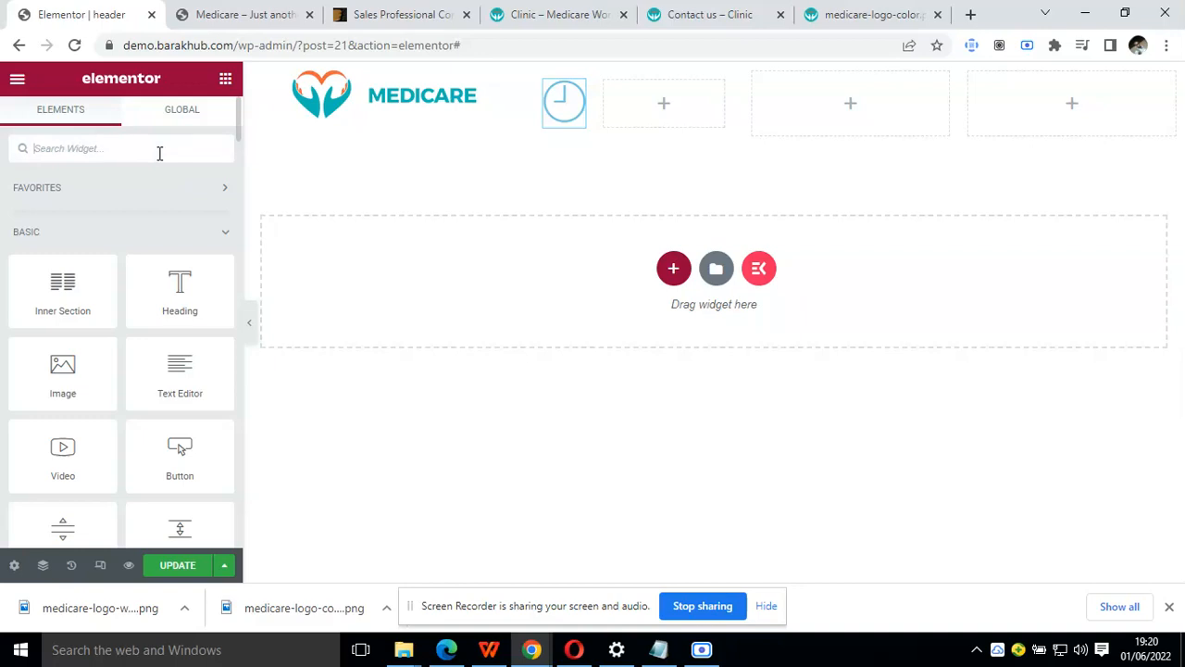
pyautogui.write('text')
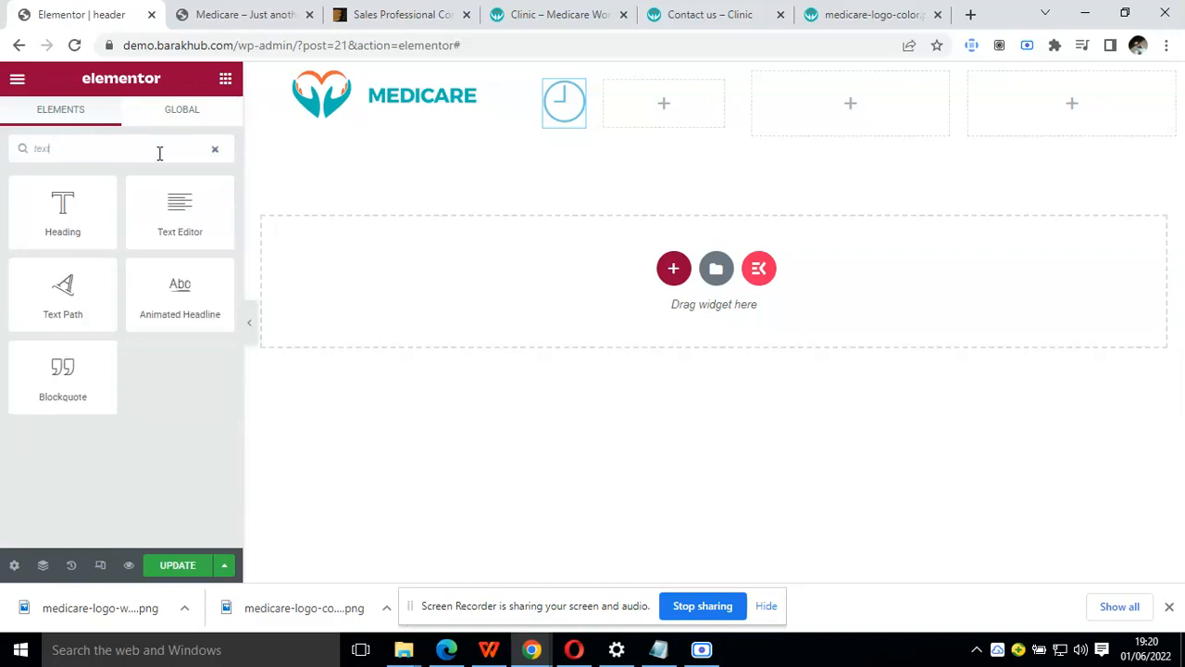
pyautogui.moveTo(111, 216); pyautogui.dragTo(648, 119)
pyautogui.doubleClick(158, 232)
pyautogui.click(560, 14)
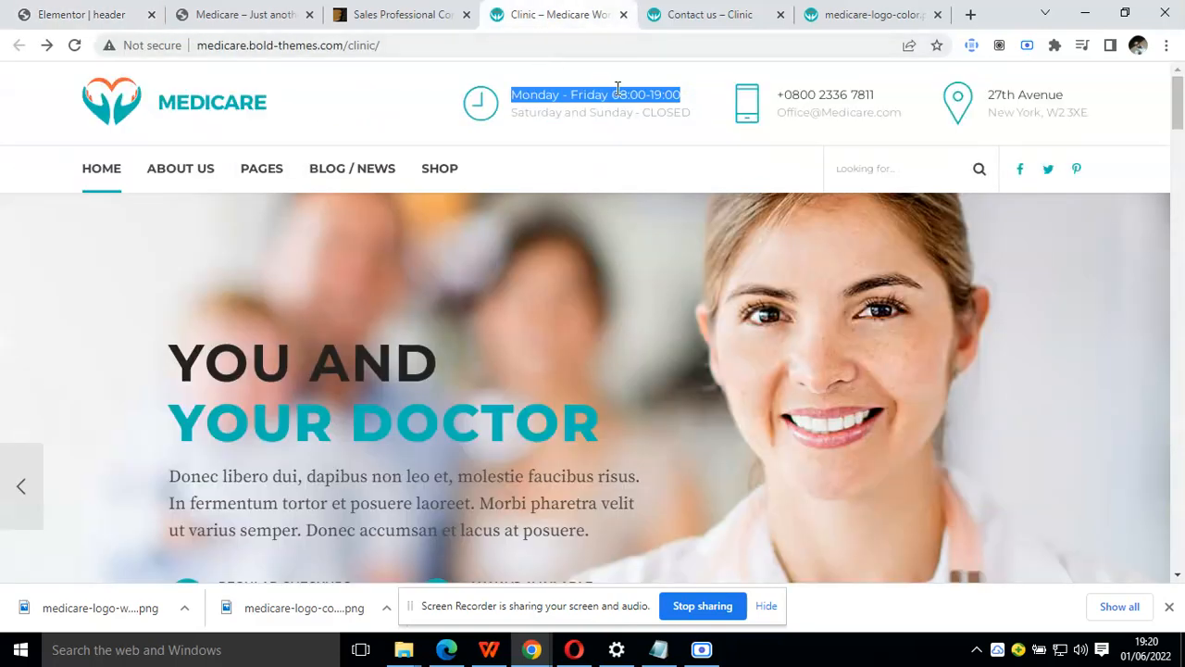
pyautogui.click(81, 14)
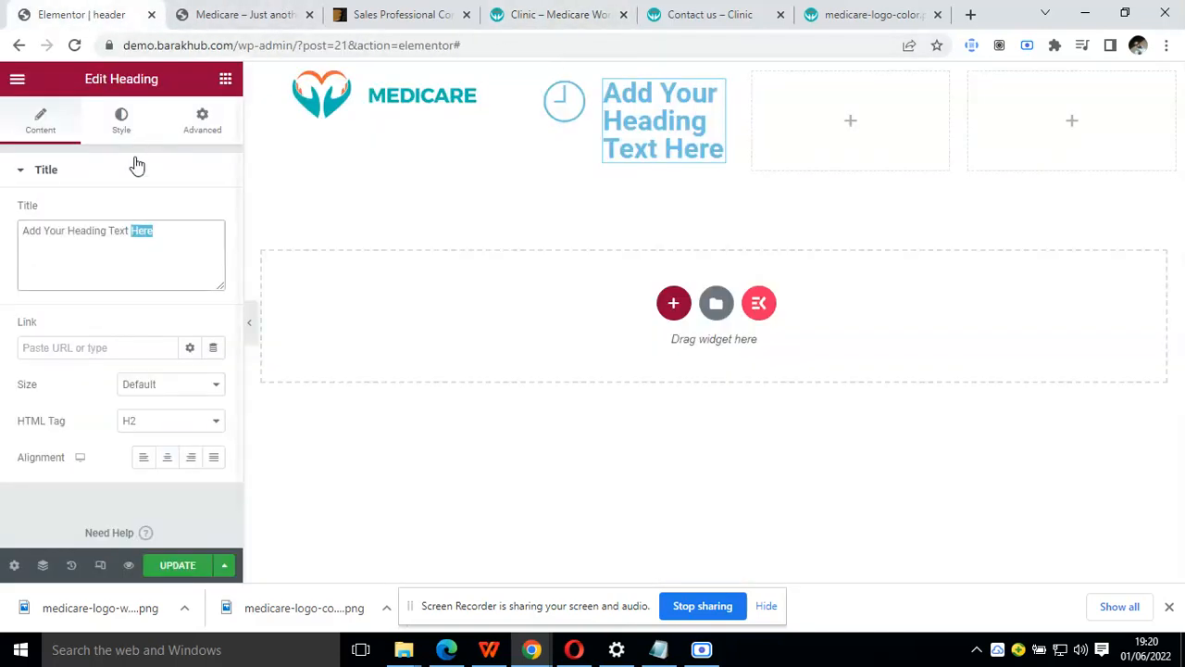
pyautogui.tripleClick(154, 231)
pyautogui.write('Monday - Friday 08:00-19:00')
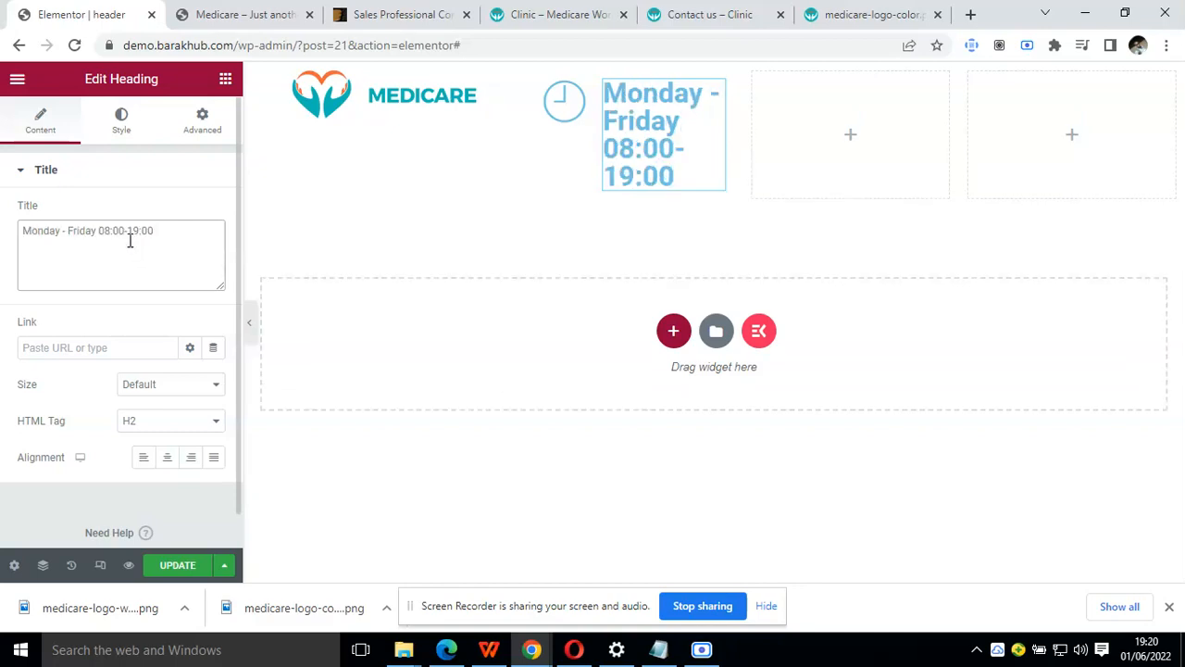
# Give the opening-hours heading the Secondary global colour and a 12 px font size
pyautogui.click(121, 139)
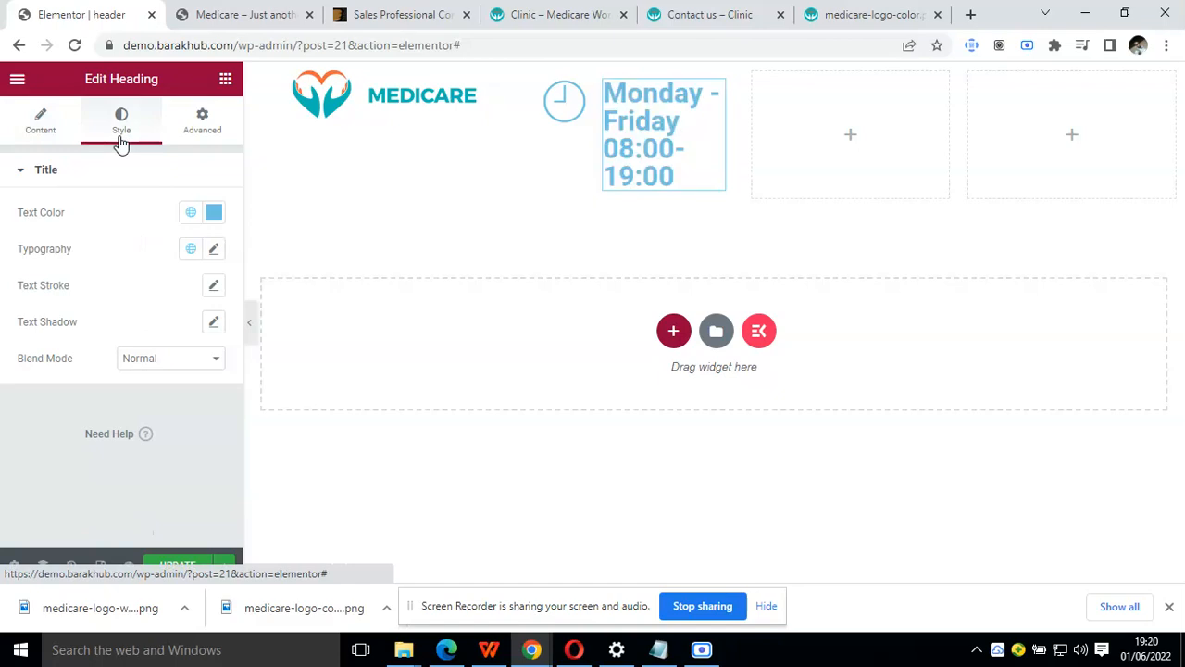
pyautogui.click(190, 215)
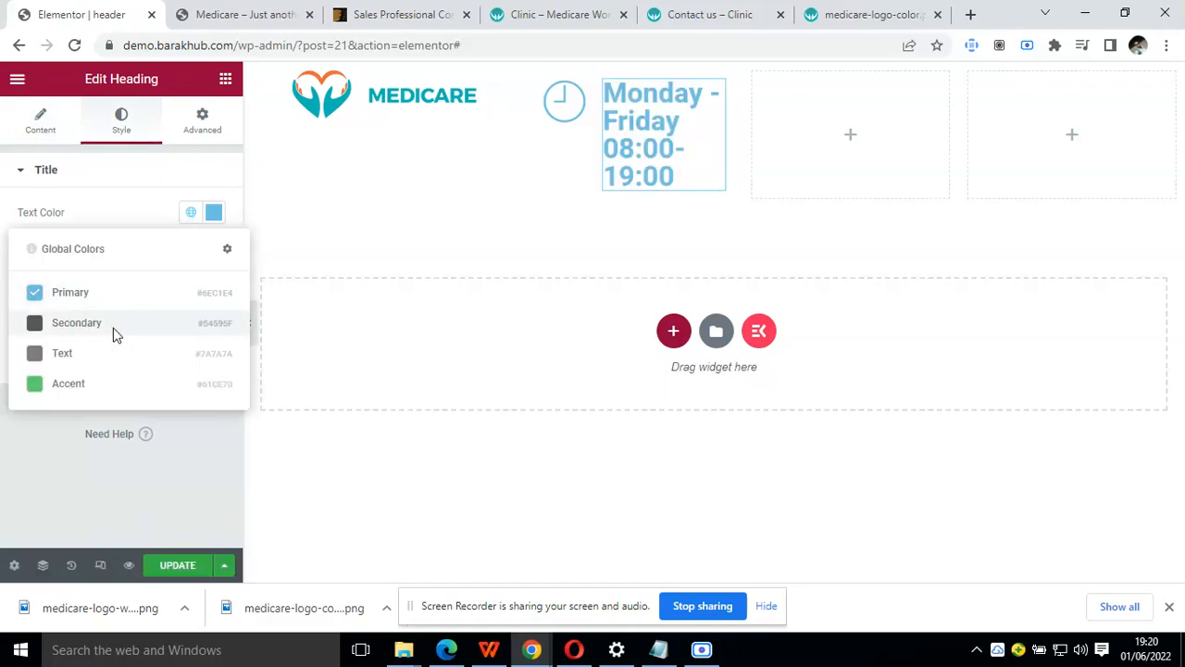
pyautogui.click(112, 332)
pyautogui.click(214, 248)
pyautogui.click(178, 382)
pyautogui.write('12')
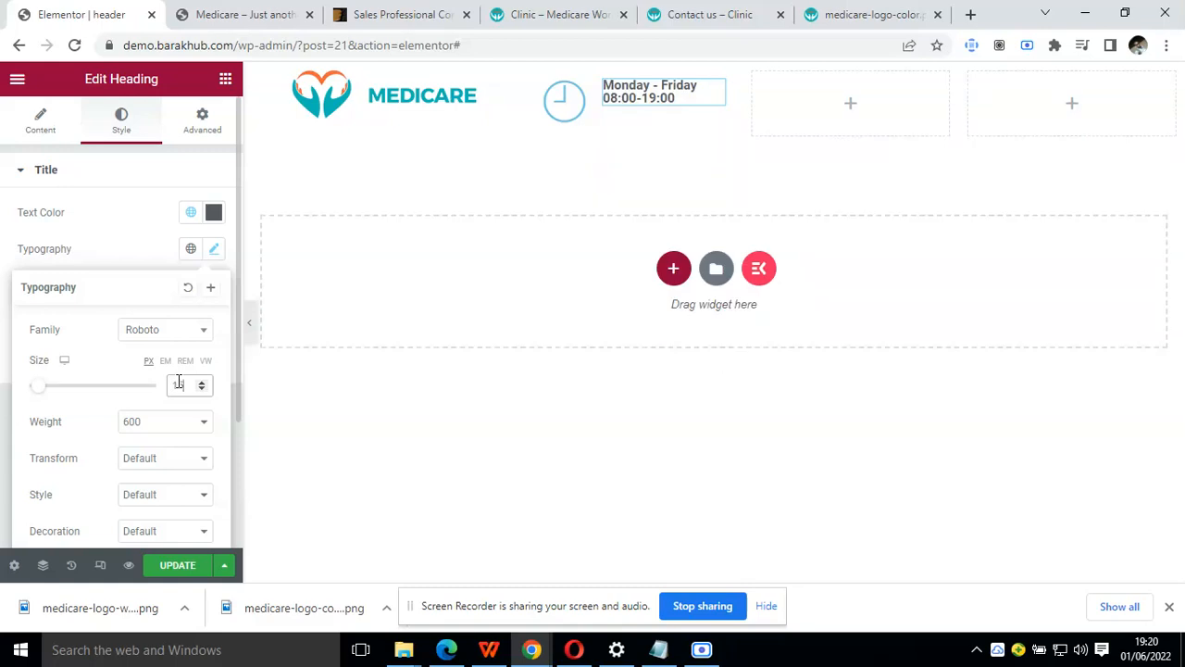
# Open the clock icon's global colour choices and compare the icon with the one in the Clinic demo's header
pyautogui.click(568, 94)
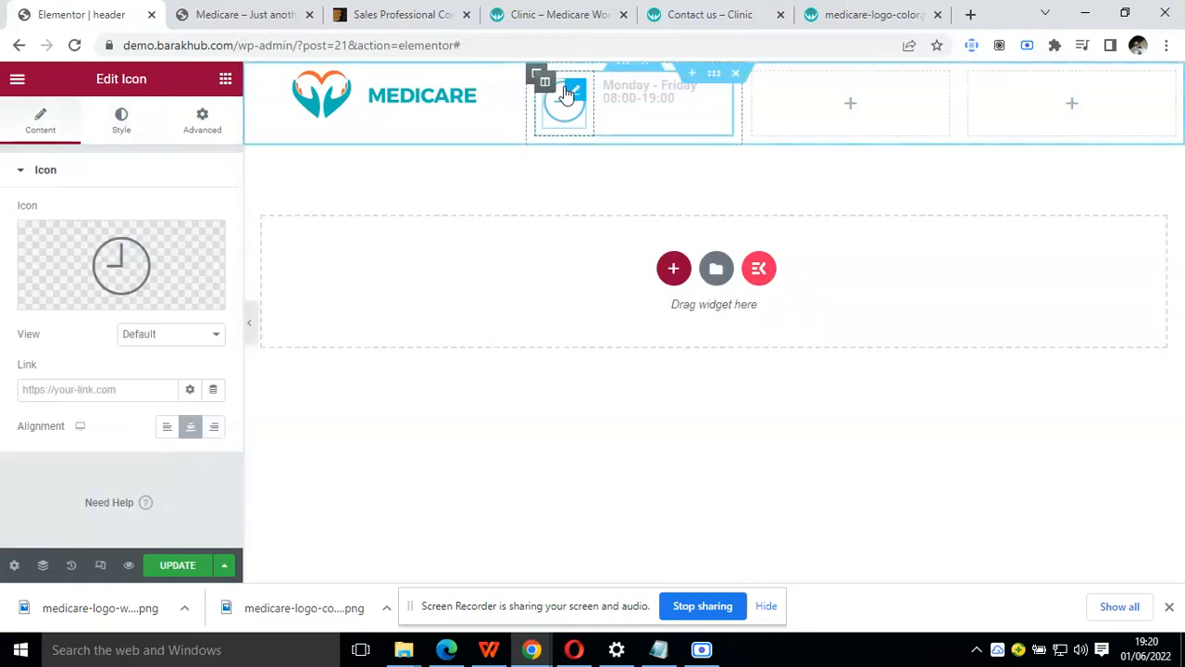
pyautogui.click(121, 120)
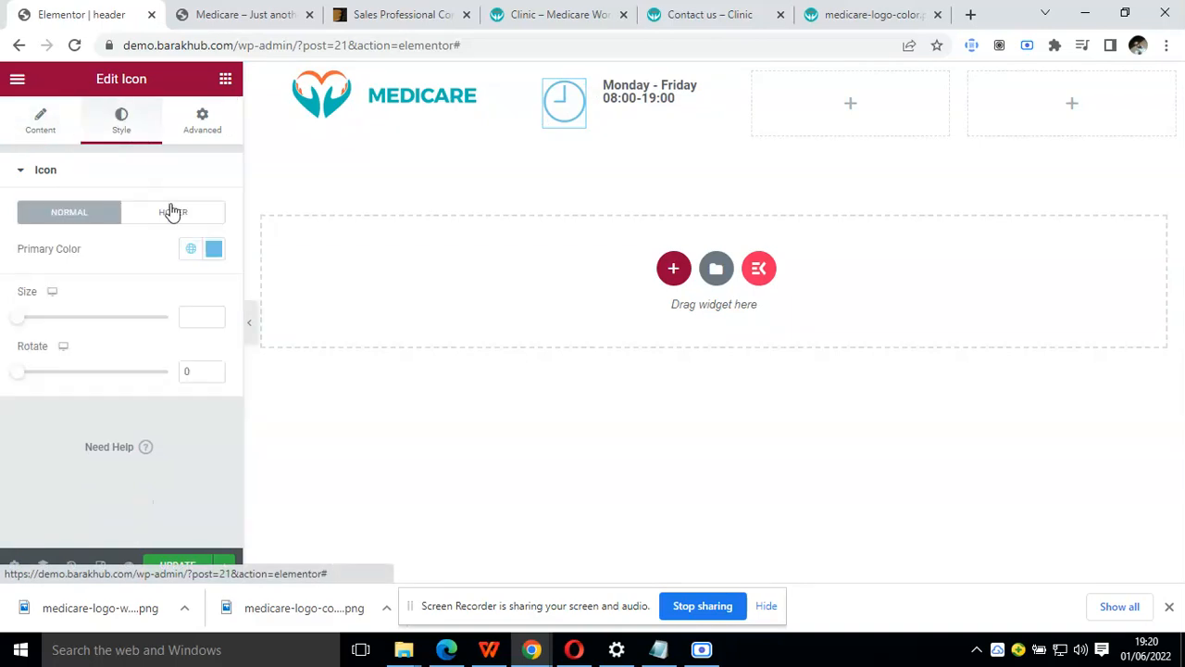
pyautogui.click(191, 248)
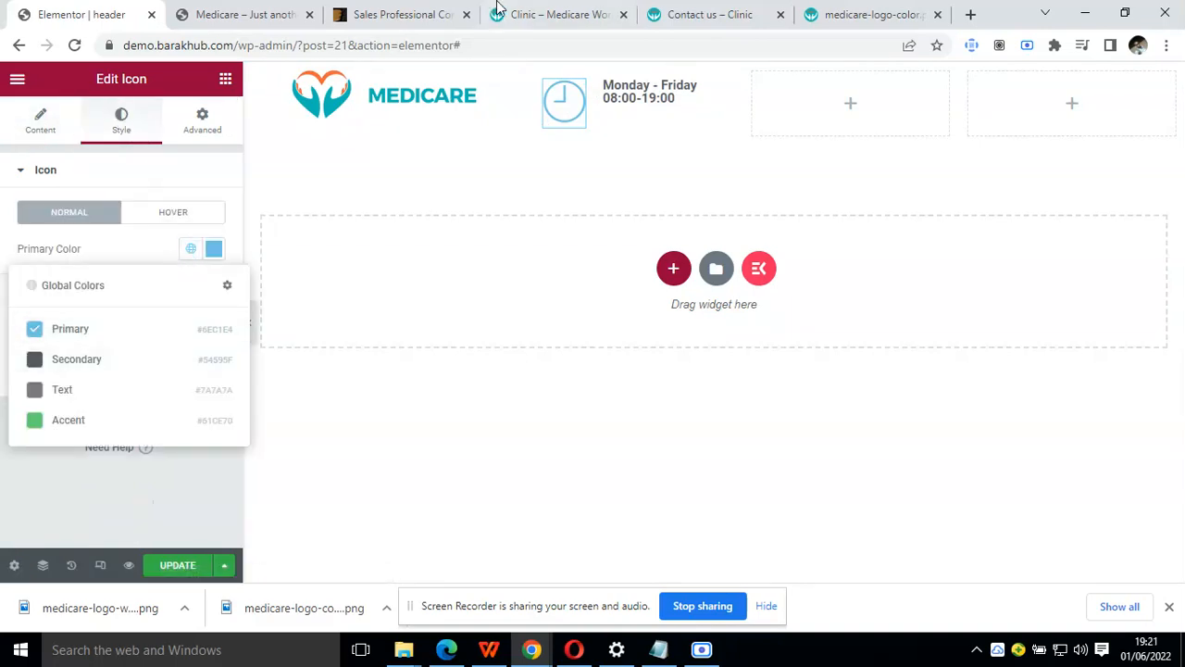
pyautogui.click(546, 11)
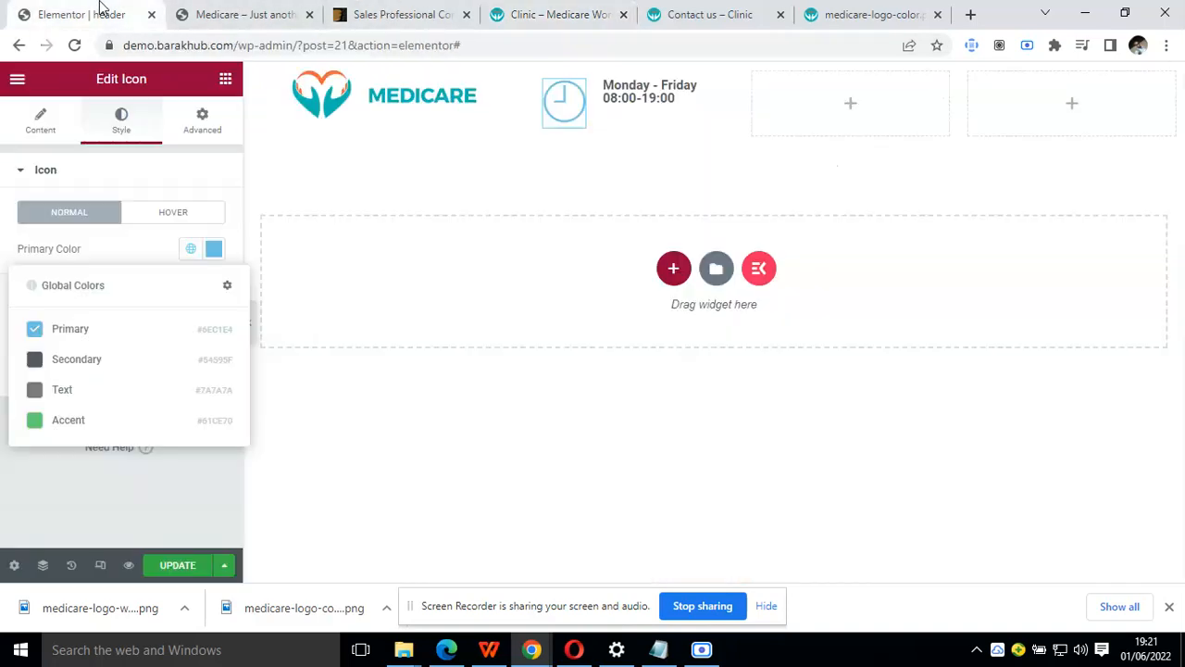
pyautogui.click(93, 14)
# Duplicate the opening-hours heading and set the copy's title to "Saturday and Sunday - CLOSED", copied from the Clinic demo's header
pyautogui.rightClick(657, 100)
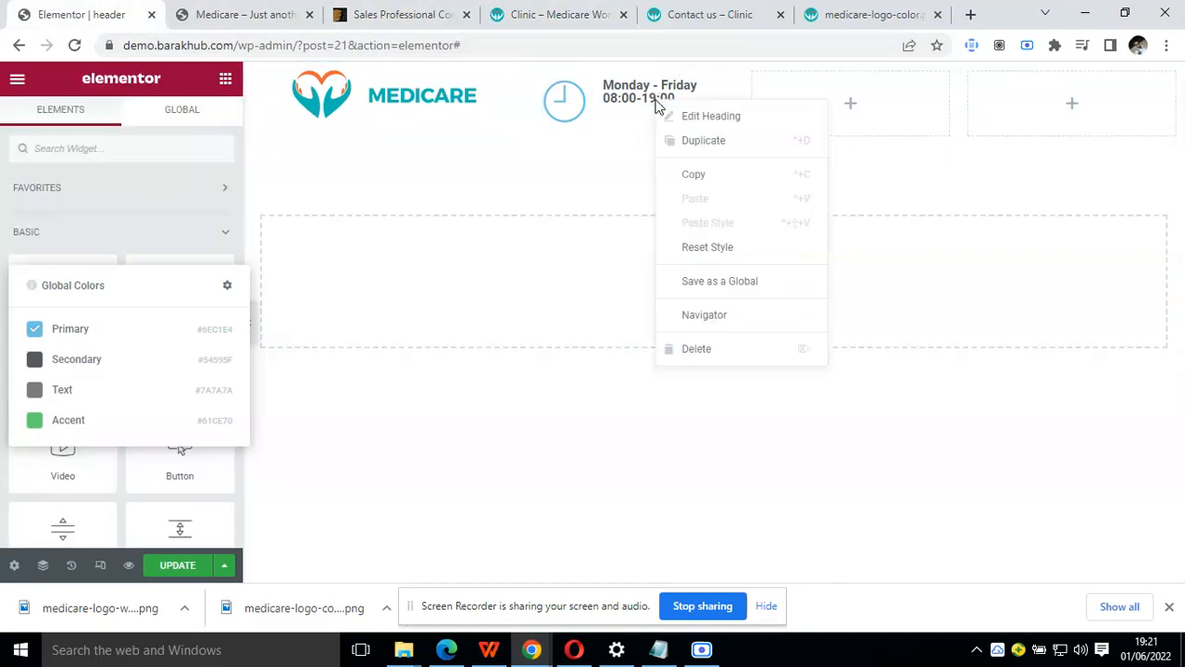
pyautogui.click(702, 147)
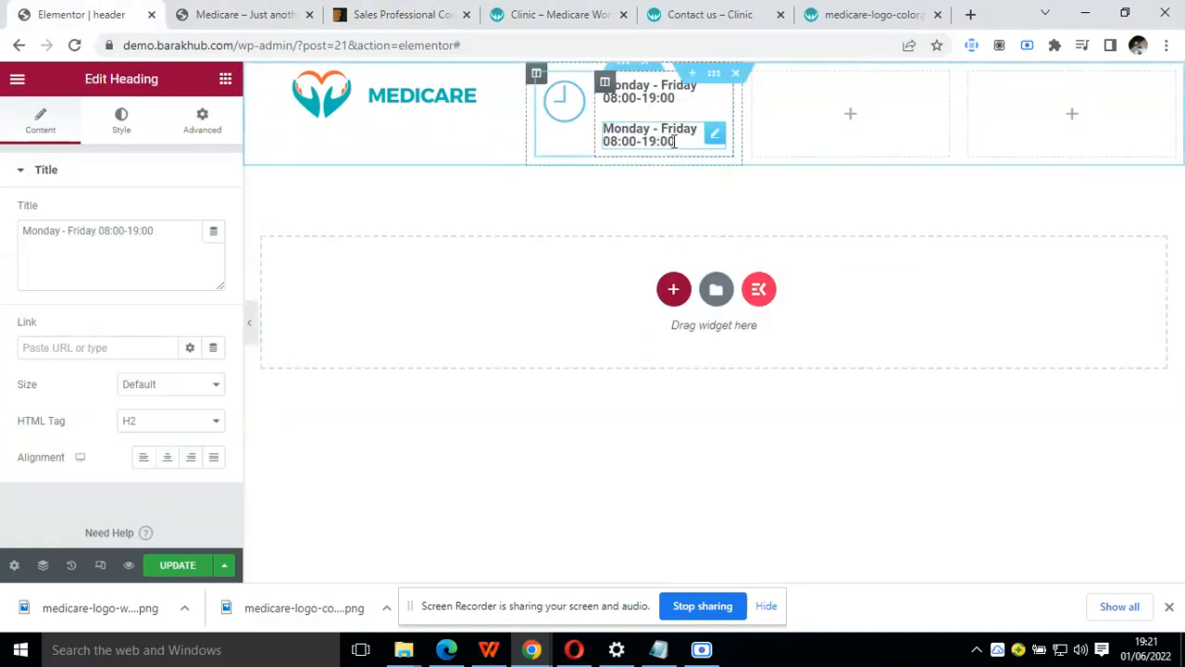
pyautogui.click(508, 13)
pyautogui.tripleClick(581, 112)
pyautogui.hotkey('ctrl', 'c')
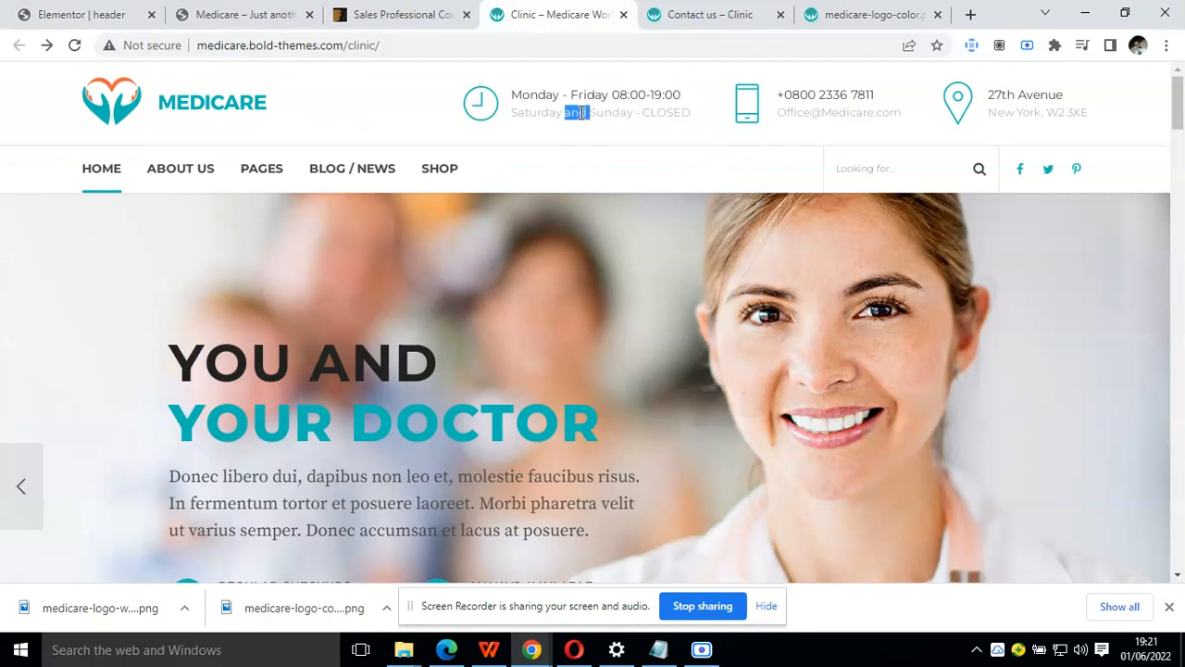
pyautogui.click(112, 13)
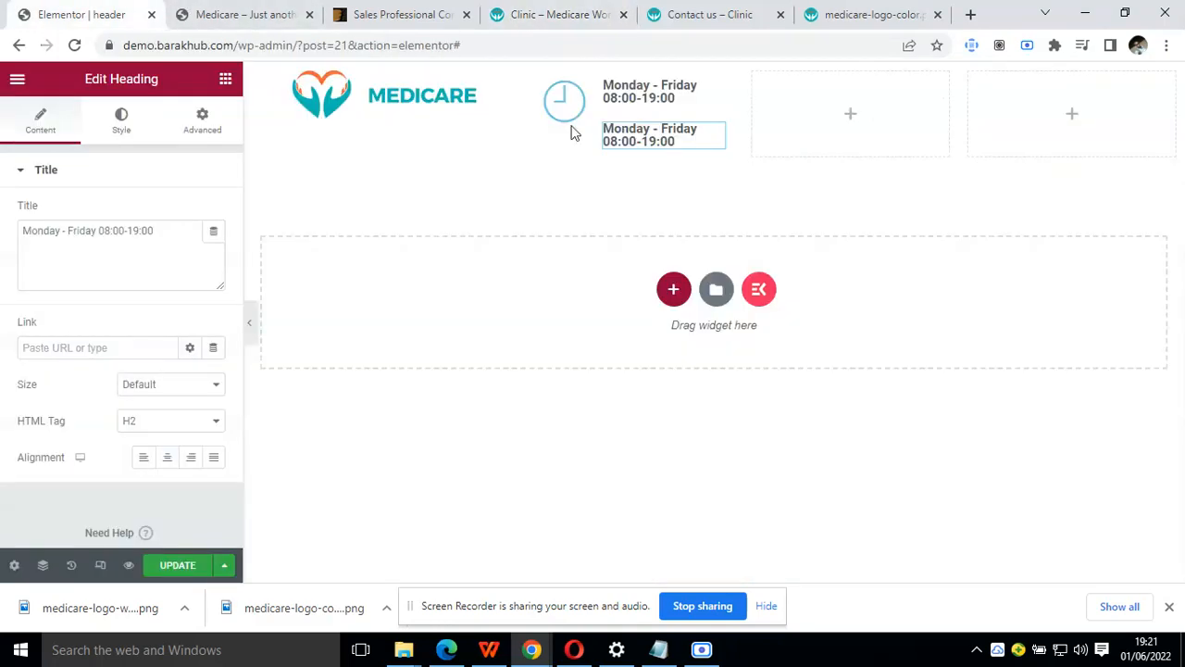
pyautogui.click(100, 231)
pyautogui.hotkey('ctrl', 'a')
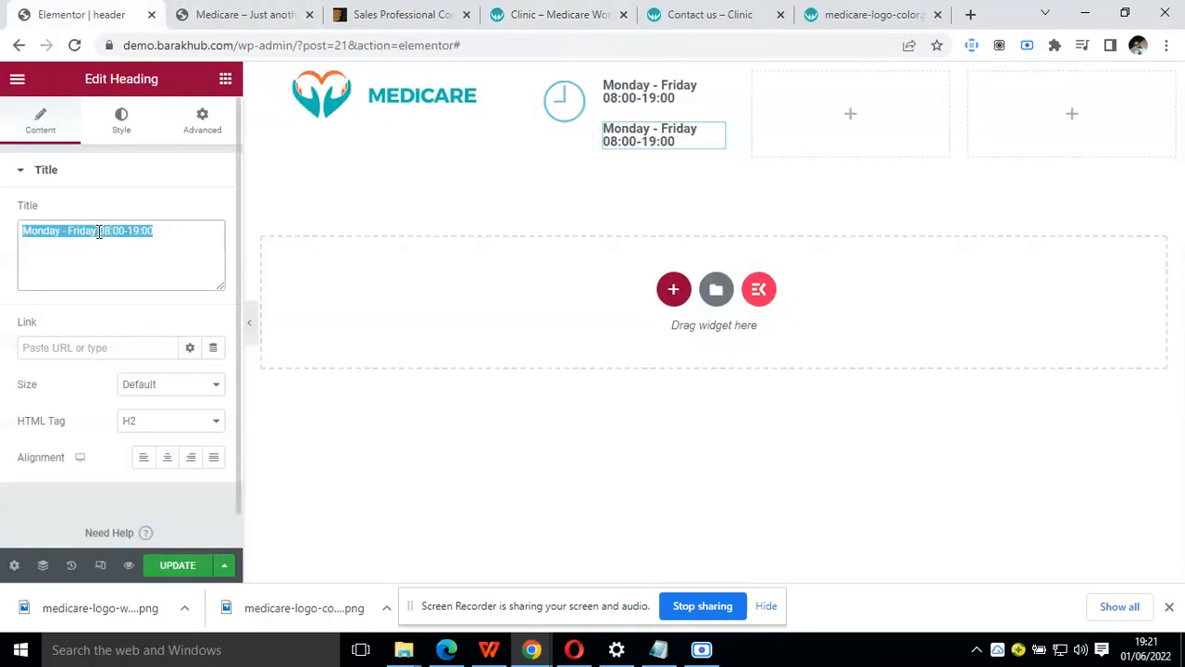
pyautogui.hotkey('ctrl', 'v')
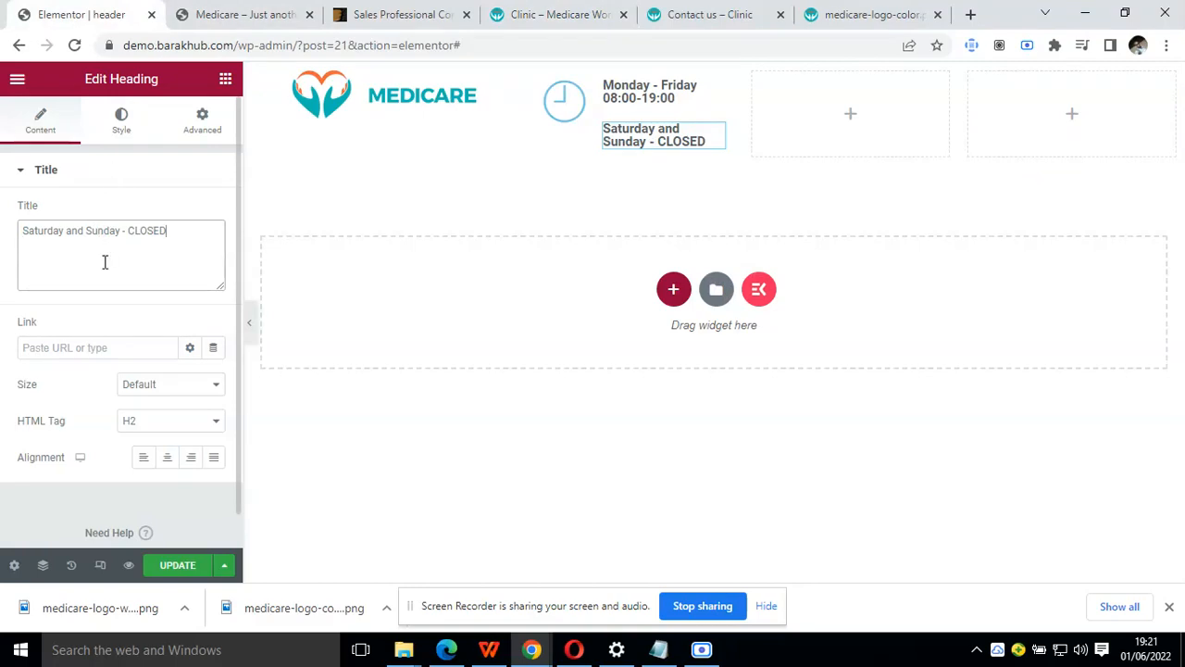
# Set the font weight of the "Saturday and Sunday - CLOSED" heading to 400
pyautogui.click(132, 135)
pyautogui.click(214, 248)
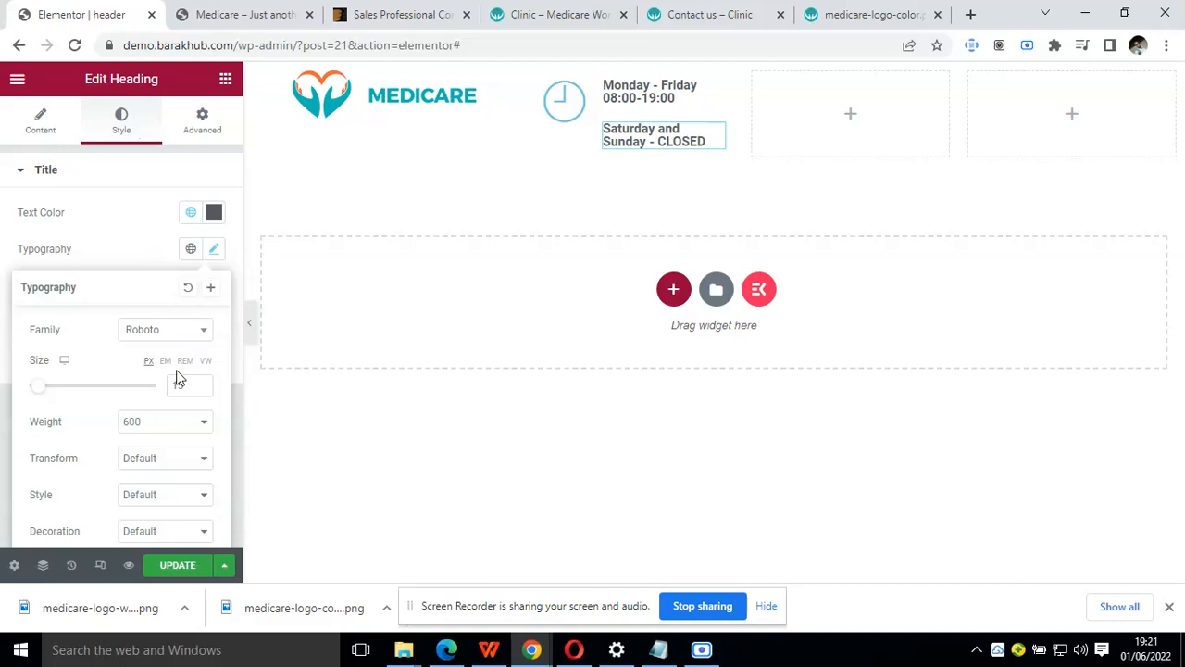
pyautogui.click(185, 425)
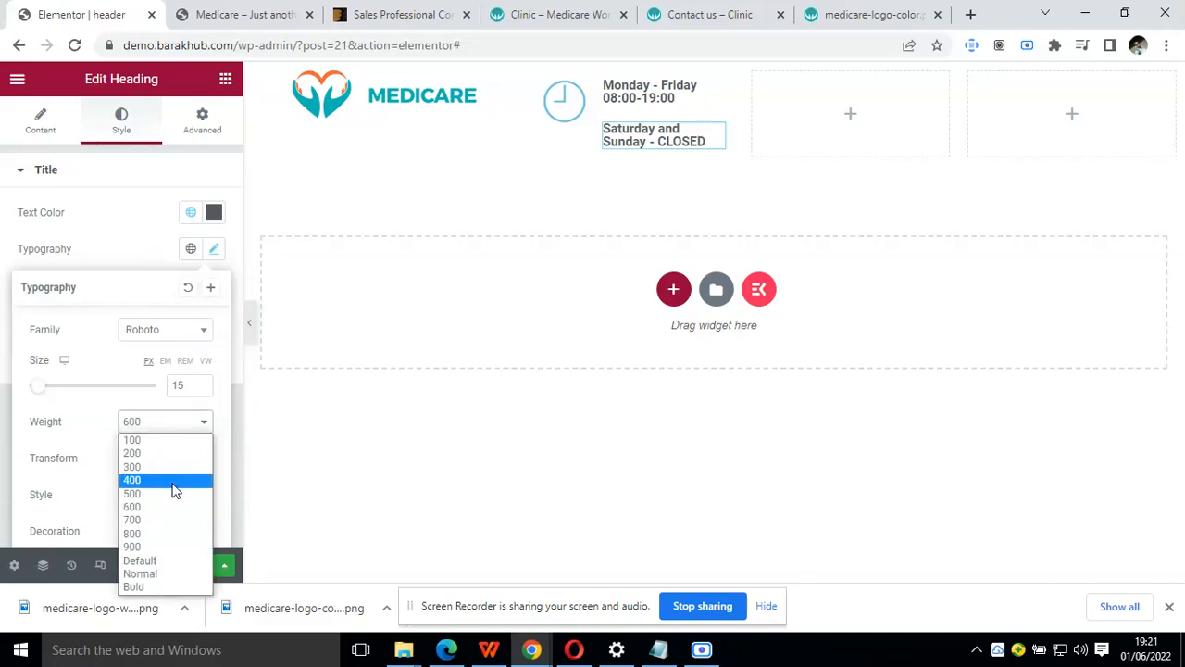
pyautogui.click(174, 480)
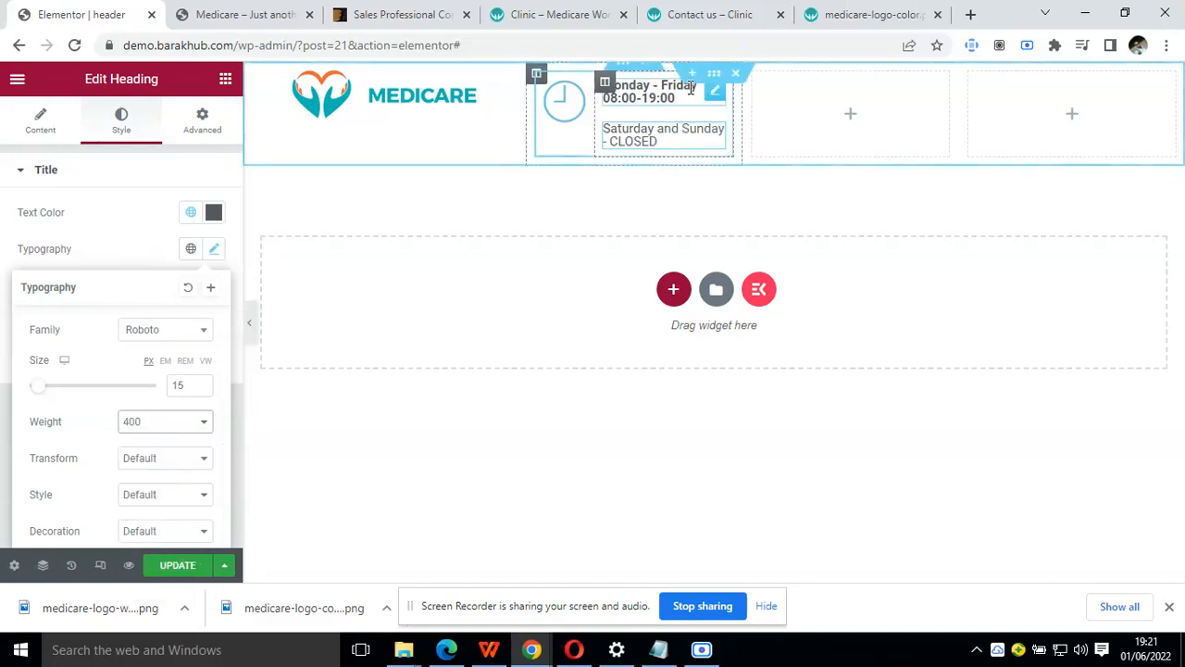
# Set the font weight of the "Monday - Friday 08:00-19:00" heading to 400 and preview the header
pyautogui.click(214, 263)
pyautogui.click(214, 252)
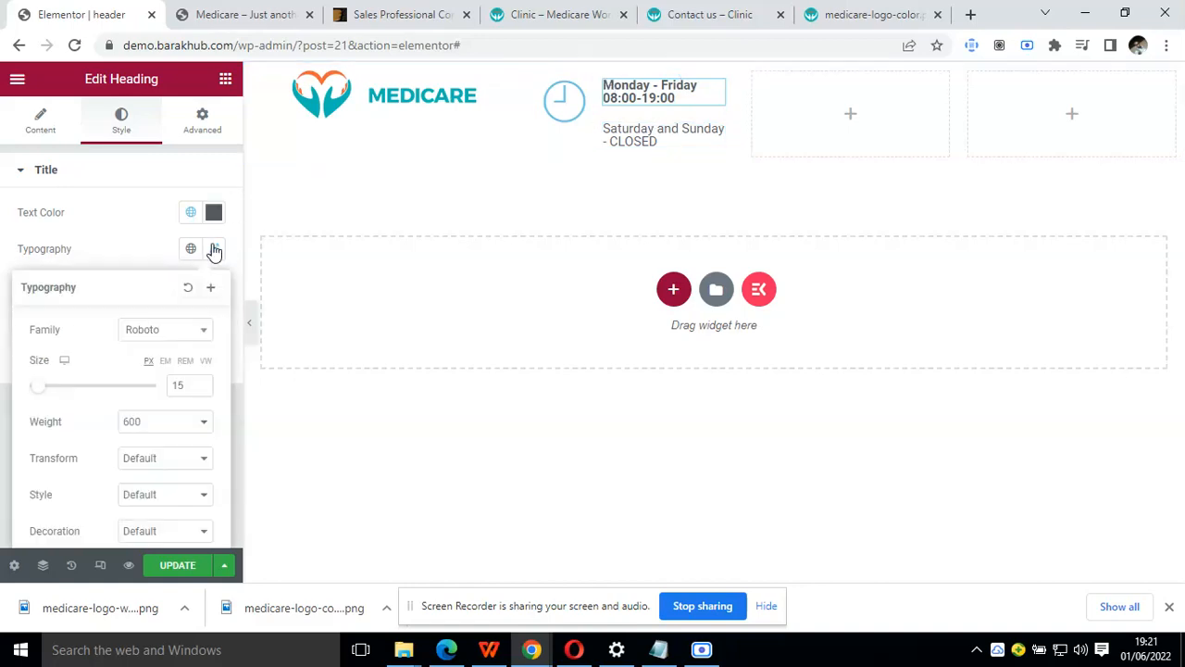
pyautogui.click(185, 422)
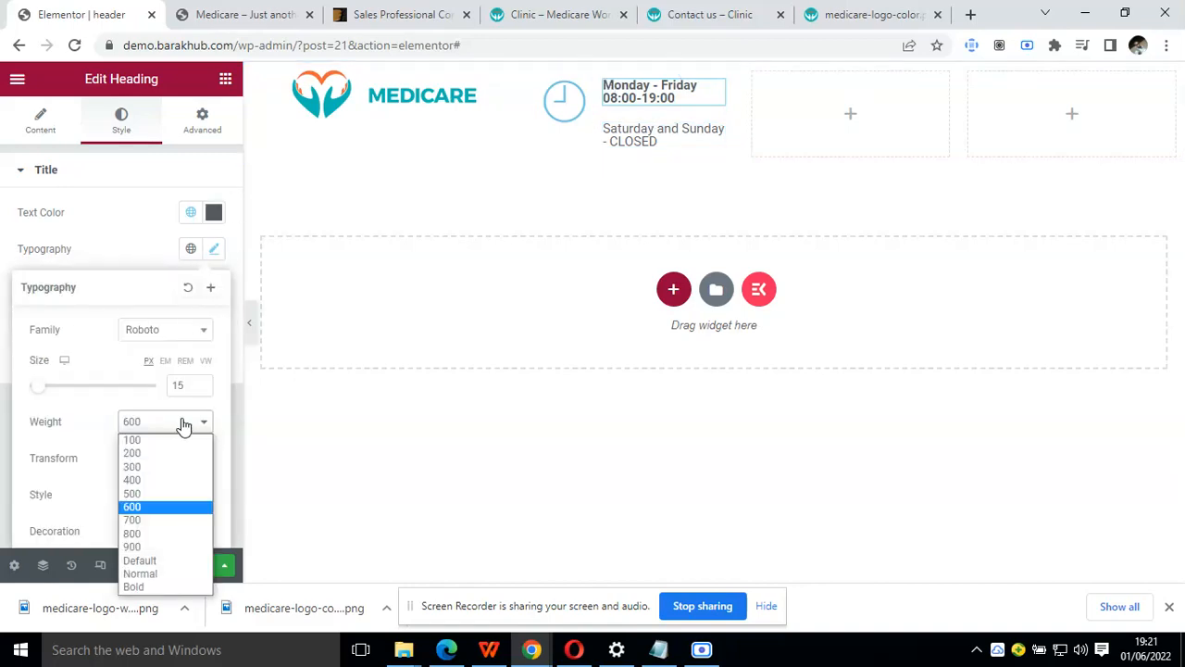
pyautogui.click(162, 481)
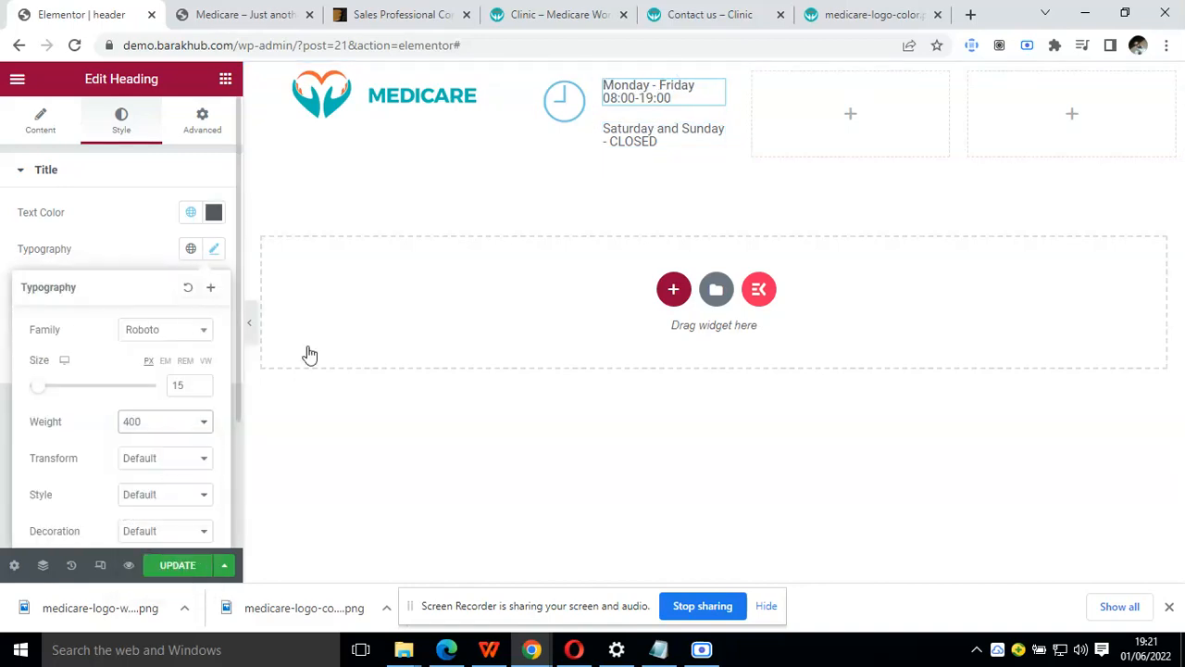
pyautogui.click(253, 333)
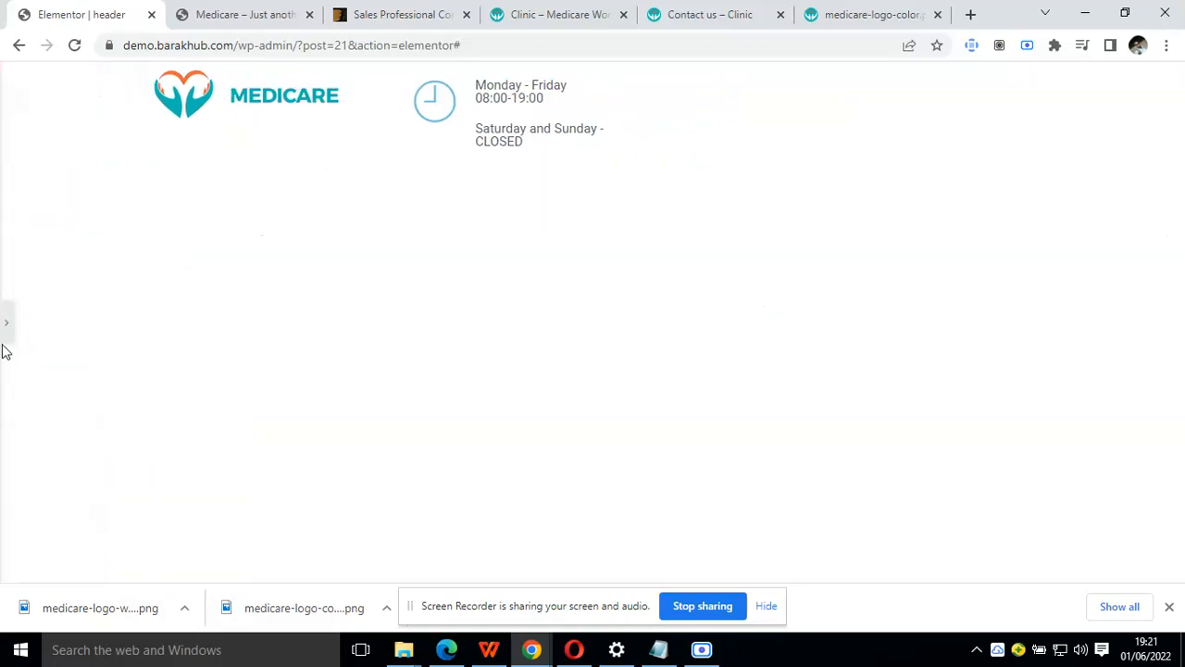
pyautogui.click(6, 324)
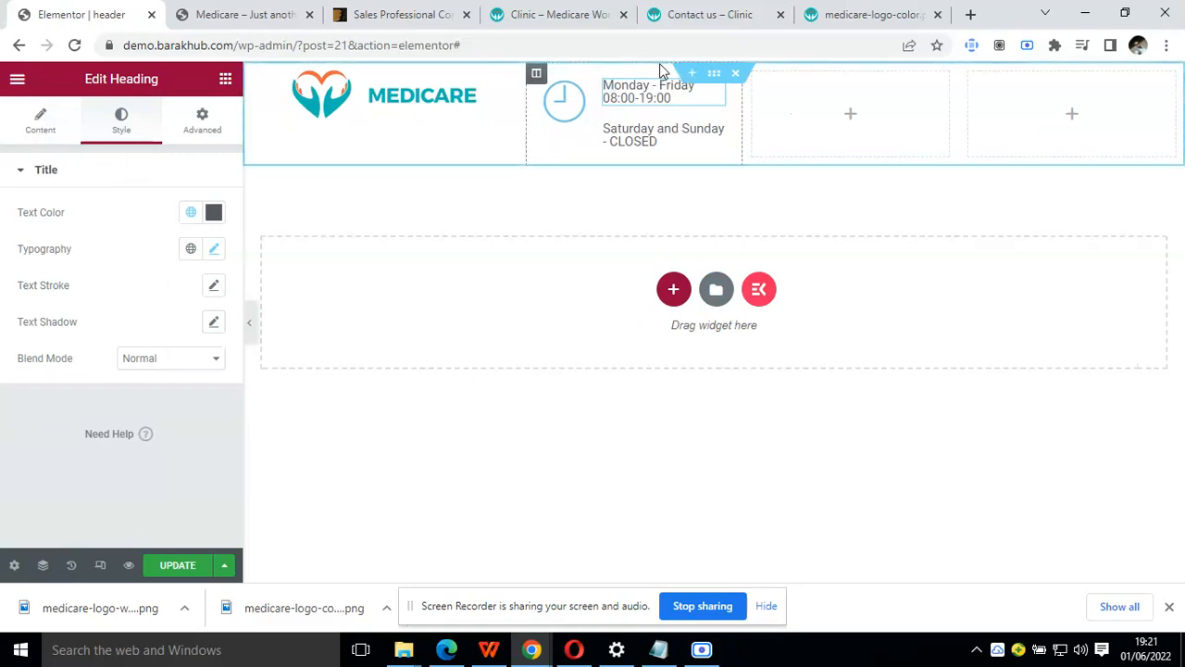
# Set the header section's content width to Full Width, preview it, and compare it with the Clinic demo's header
pyautogui.click(713, 78)
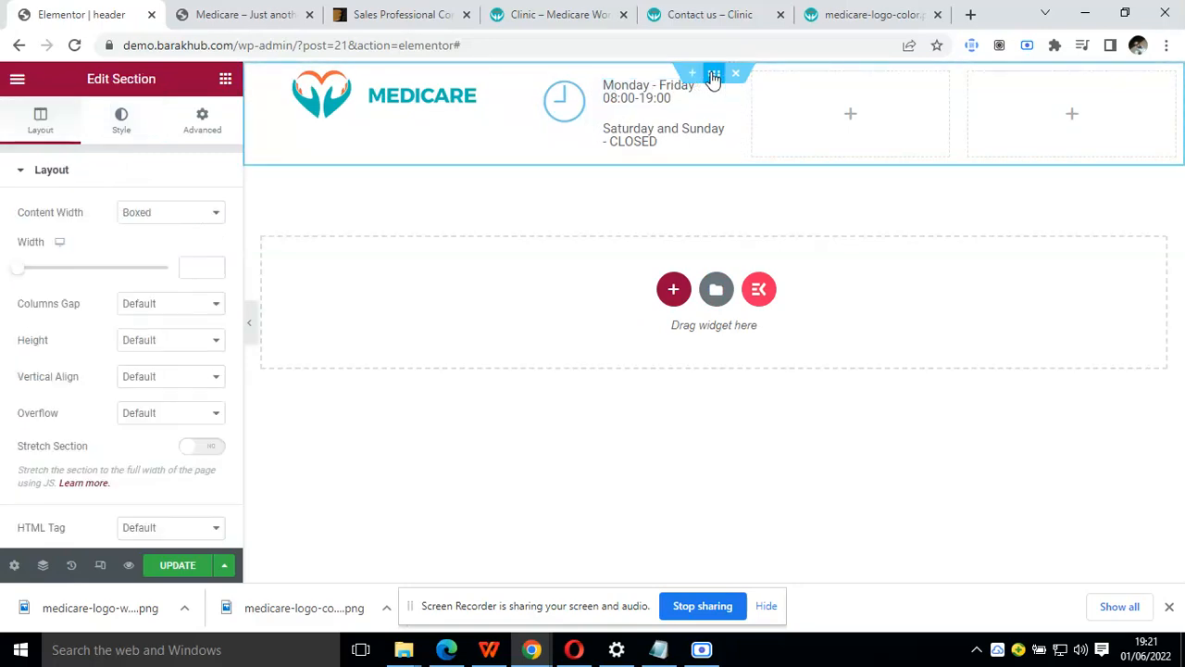
pyautogui.click(214, 212)
pyautogui.click(178, 244)
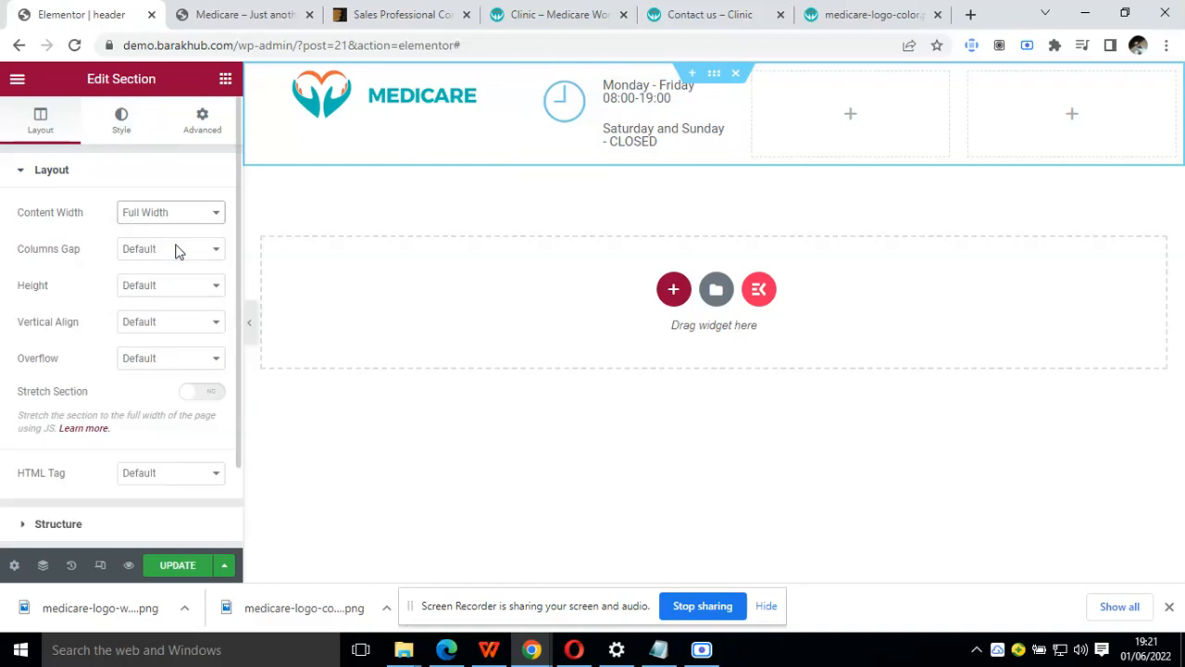
pyautogui.click(250, 320)
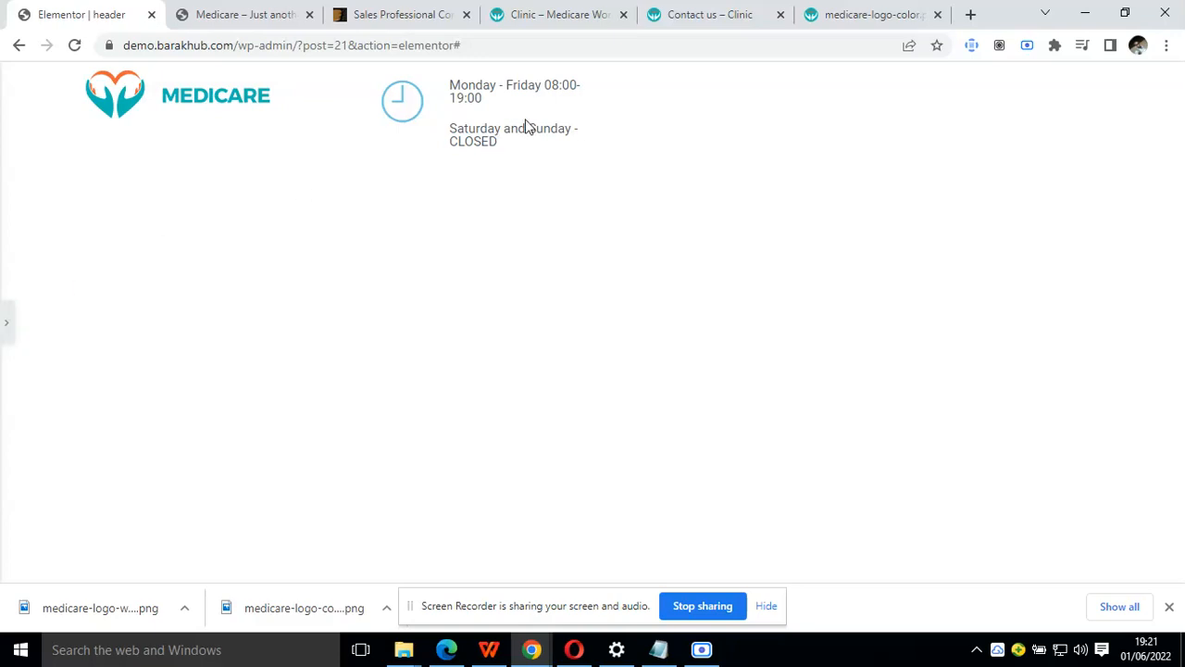
pyautogui.click(5, 326)
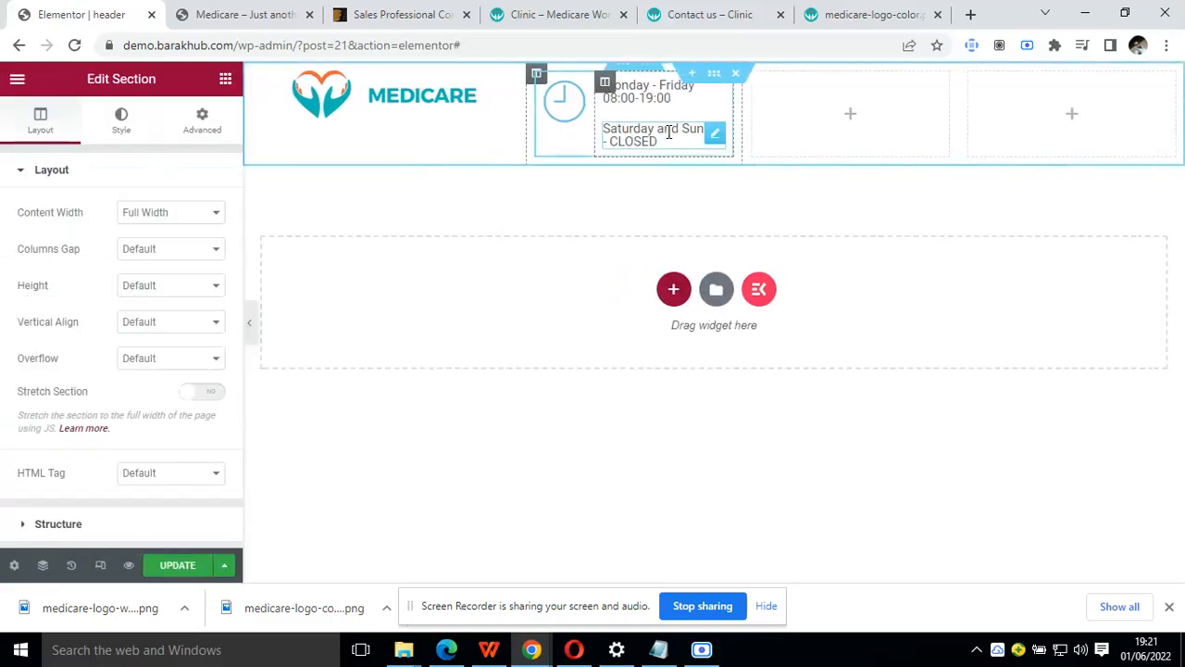
pyautogui.click(559, 12)
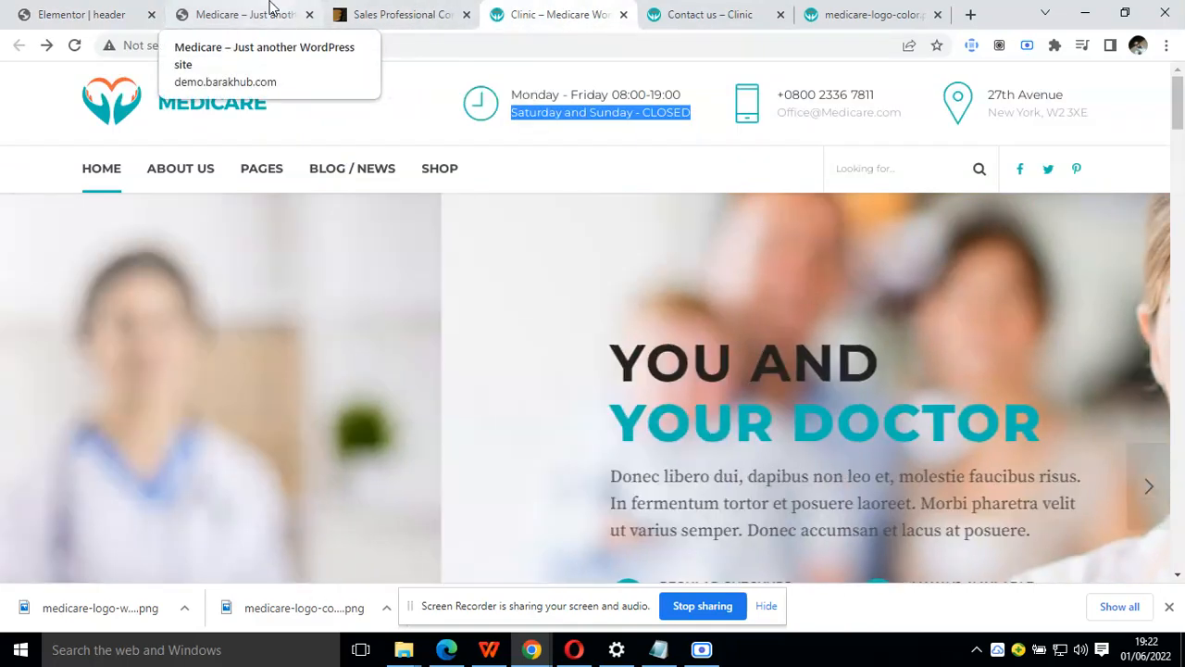
pyautogui.click(271, 10)
pyautogui.click(97, 11)
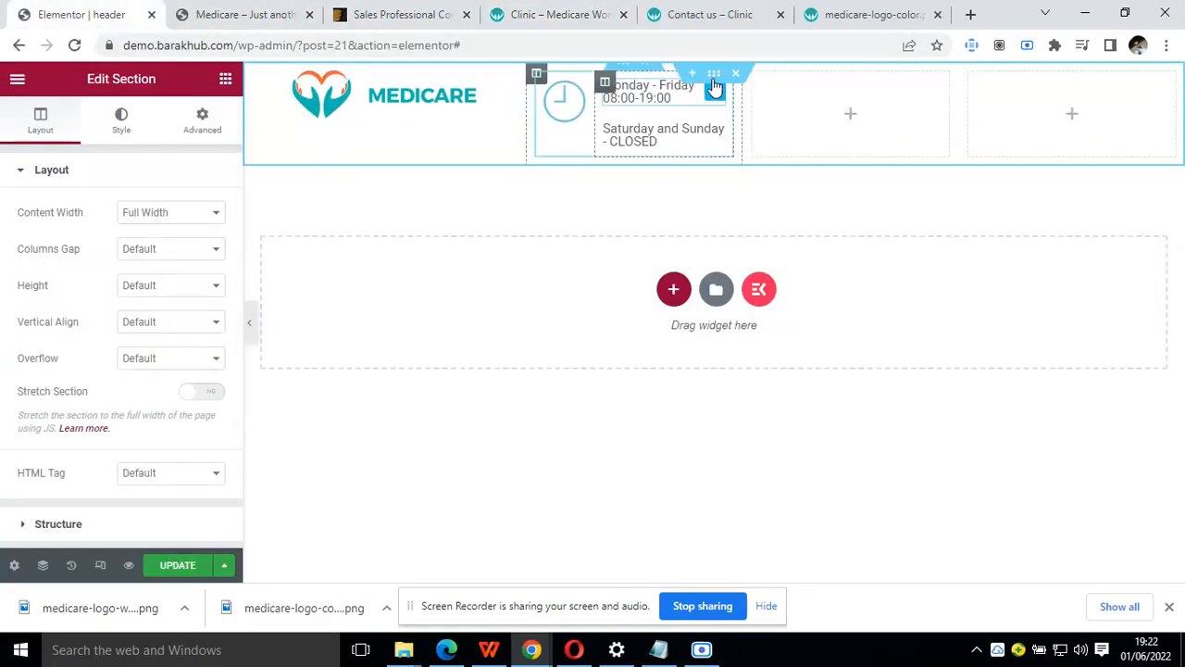
# Set the header section's columns gap to No Gap and preview the header at full width
pyautogui.click(203, 125)
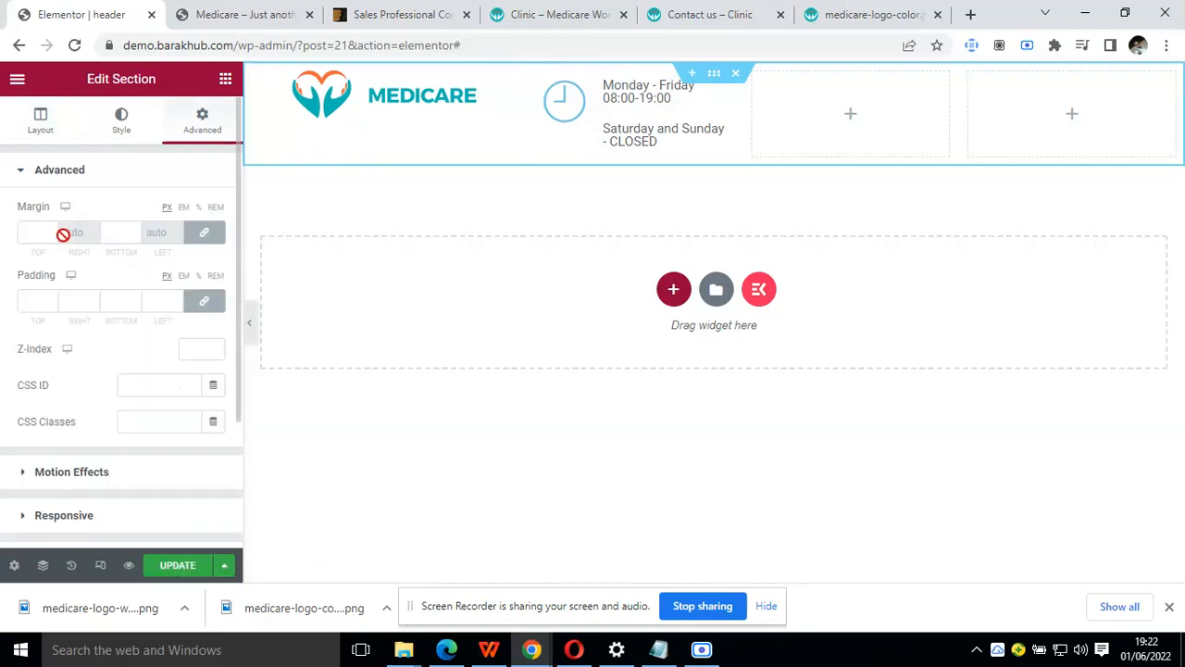
pyautogui.click(43, 117)
pyautogui.click(181, 250)
pyautogui.click(172, 279)
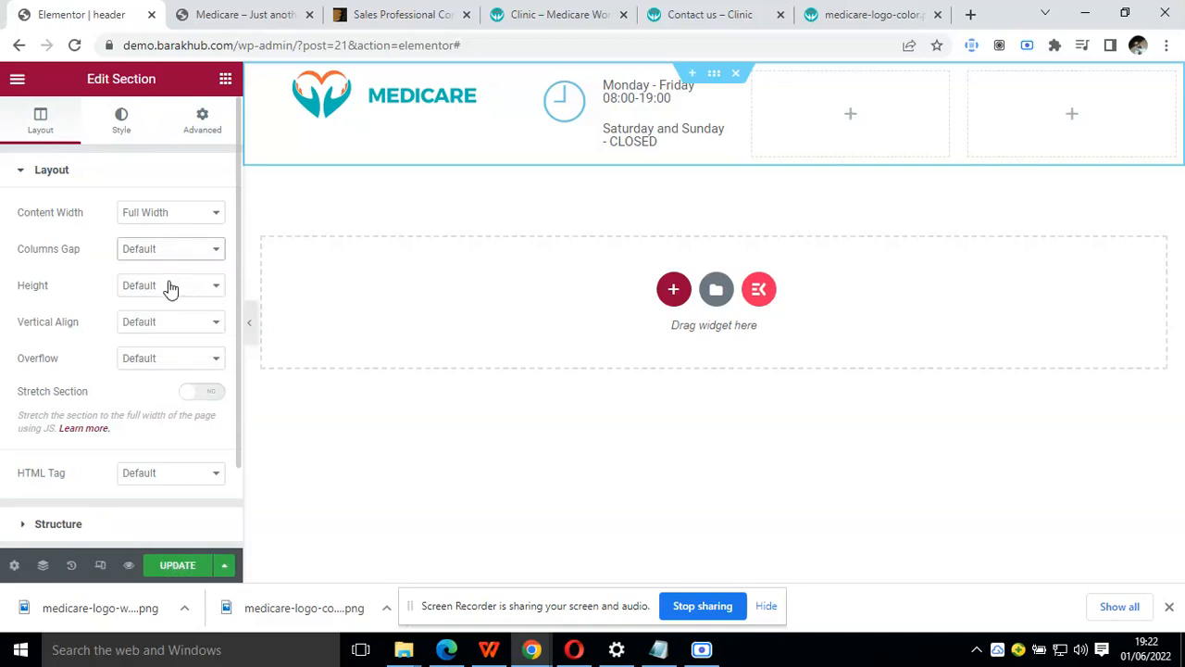
pyautogui.click(249, 330)
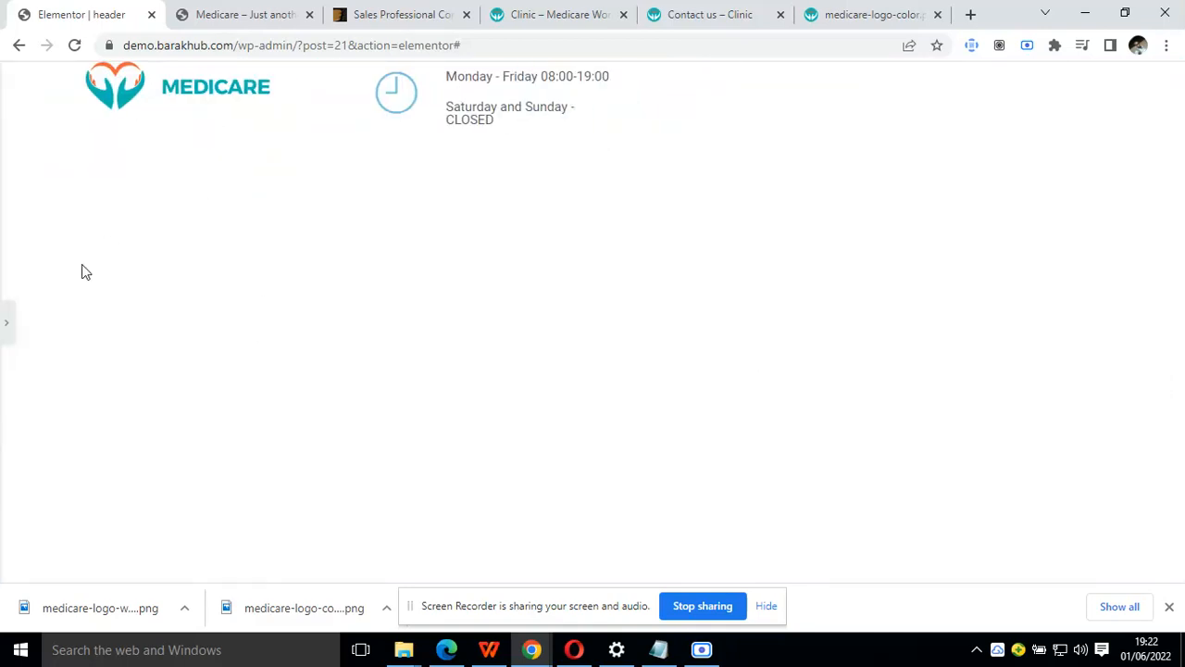
pyautogui.click(9, 326)
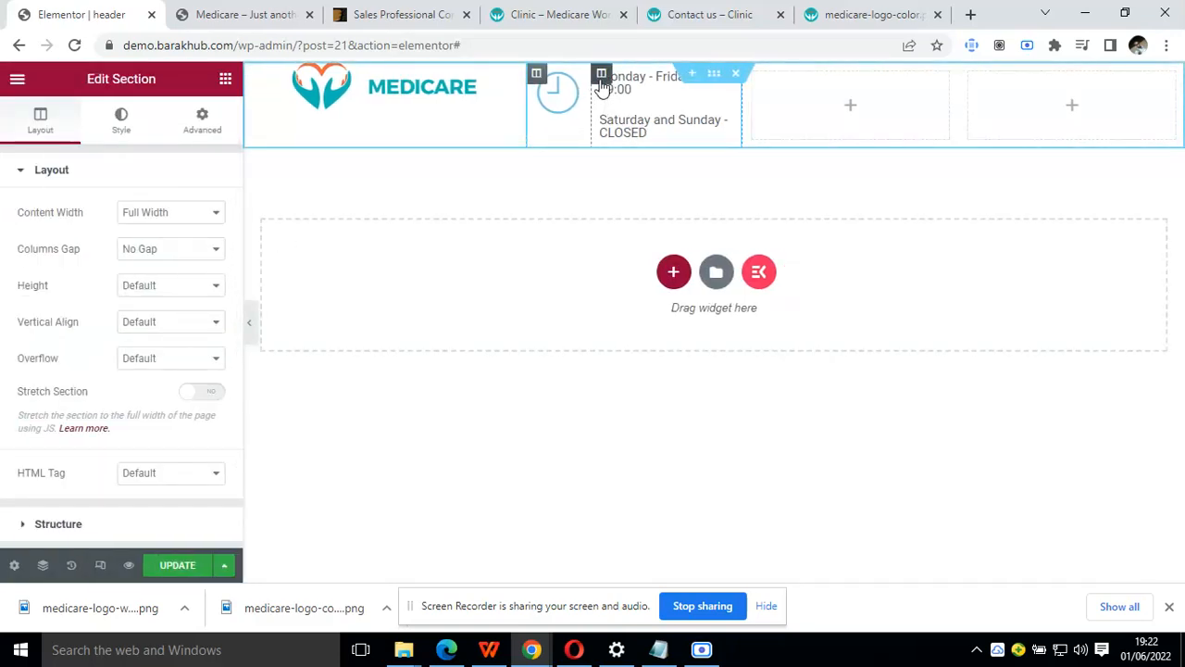
# Set the width of the inner column holding the opening-hours headings to 80% and preview the header
pyautogui.click(601, 74)
pyautogui.doubleClick(196, 214)
pyautogui.write('80')
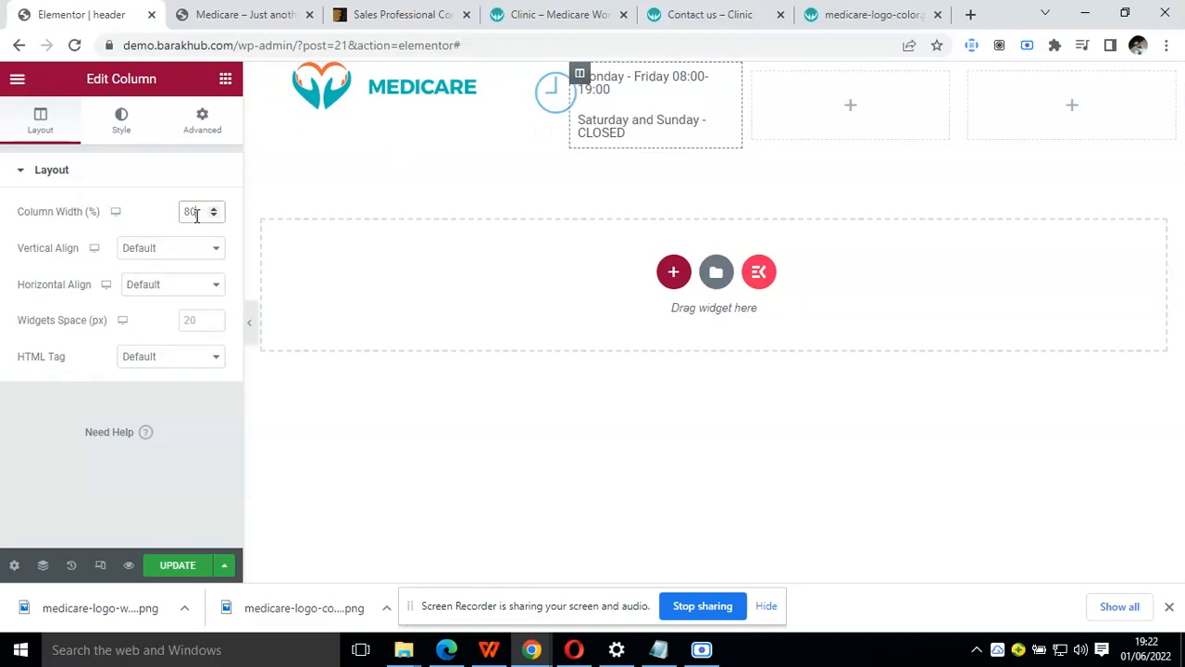
pyautogui.click(249, 322)
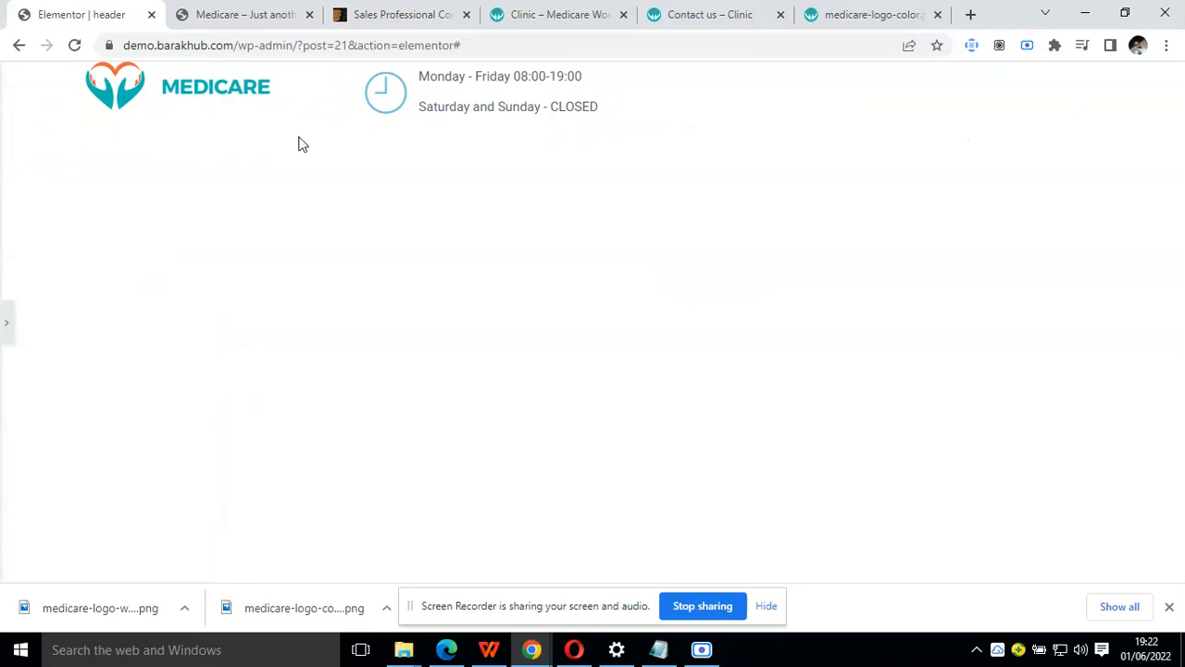
pyautogui.click(8, 324)
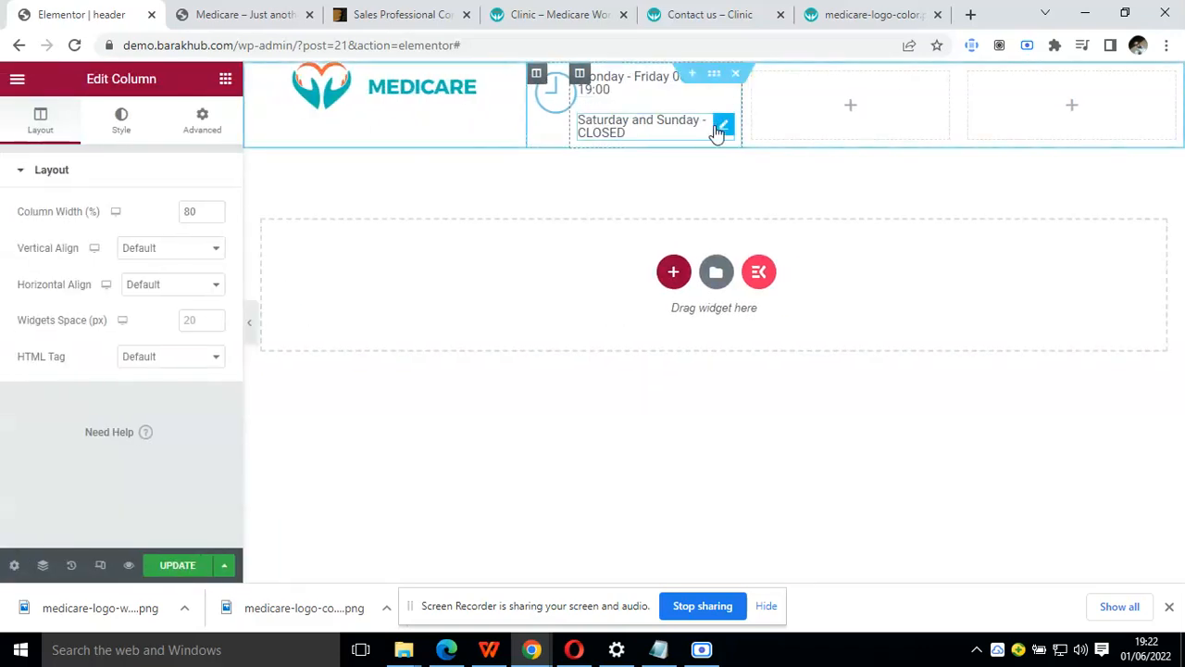
# Unlink the margins of the "Saturday and Sunday - CLOSED" heading, set its top margin to -20 px, and preview the header
pyautogui.click(722, 126)
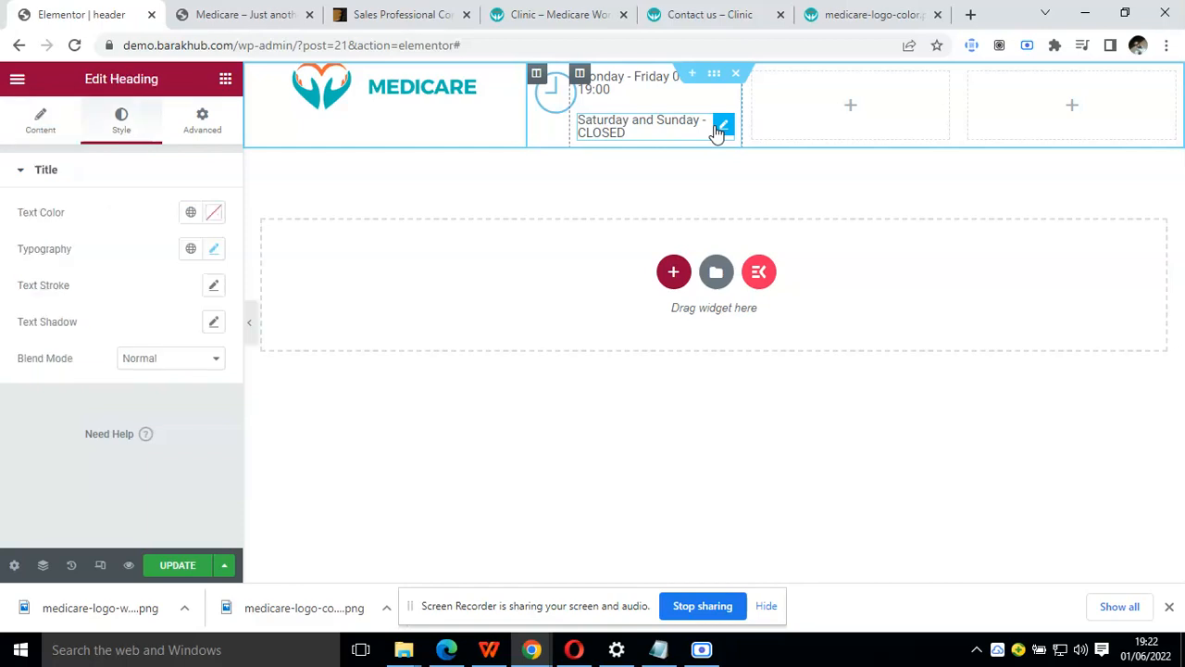
pyautogui.click(249, 323)
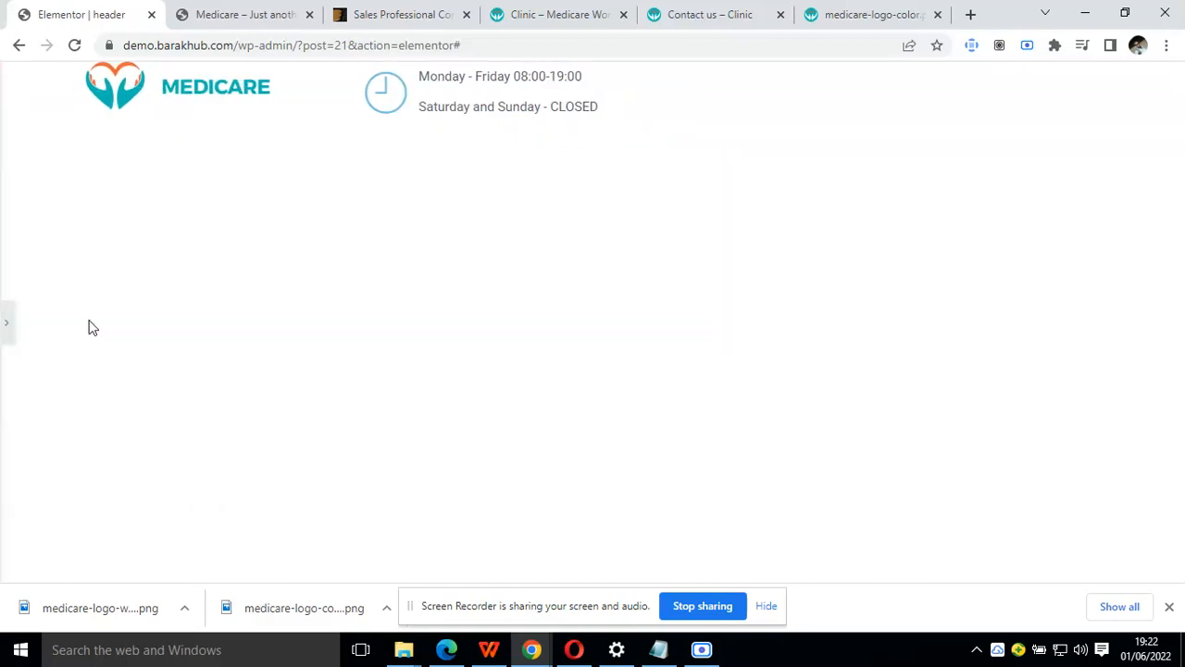
pyautogui.click(5, 320)
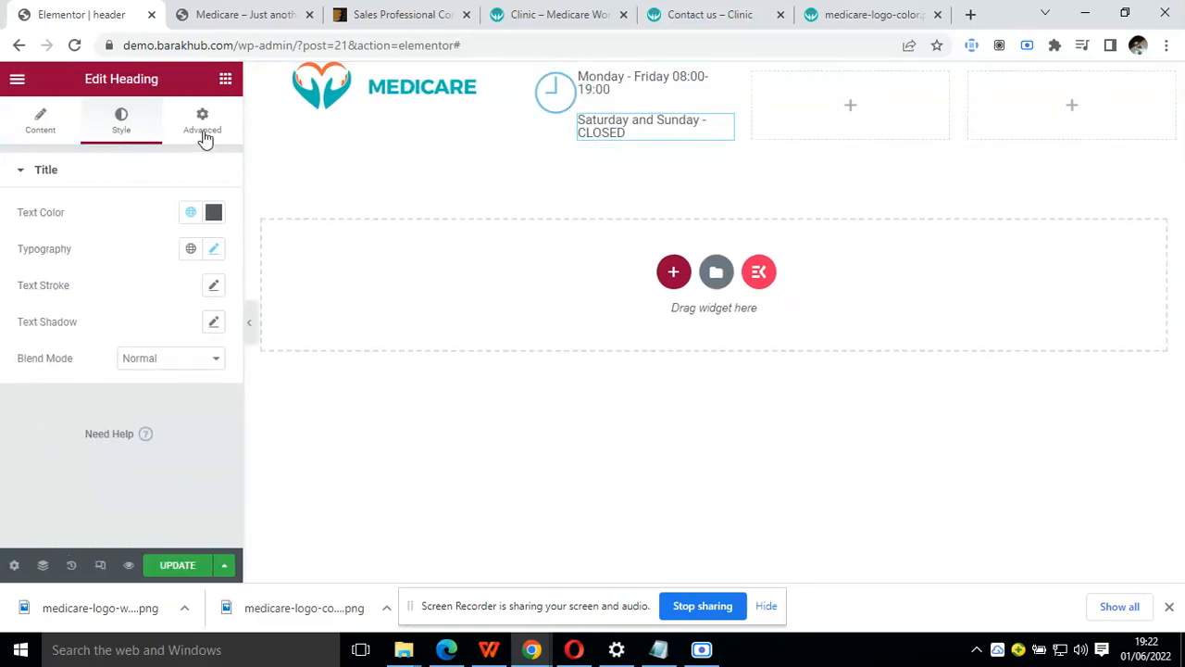
pyautogui.click(204, 130)
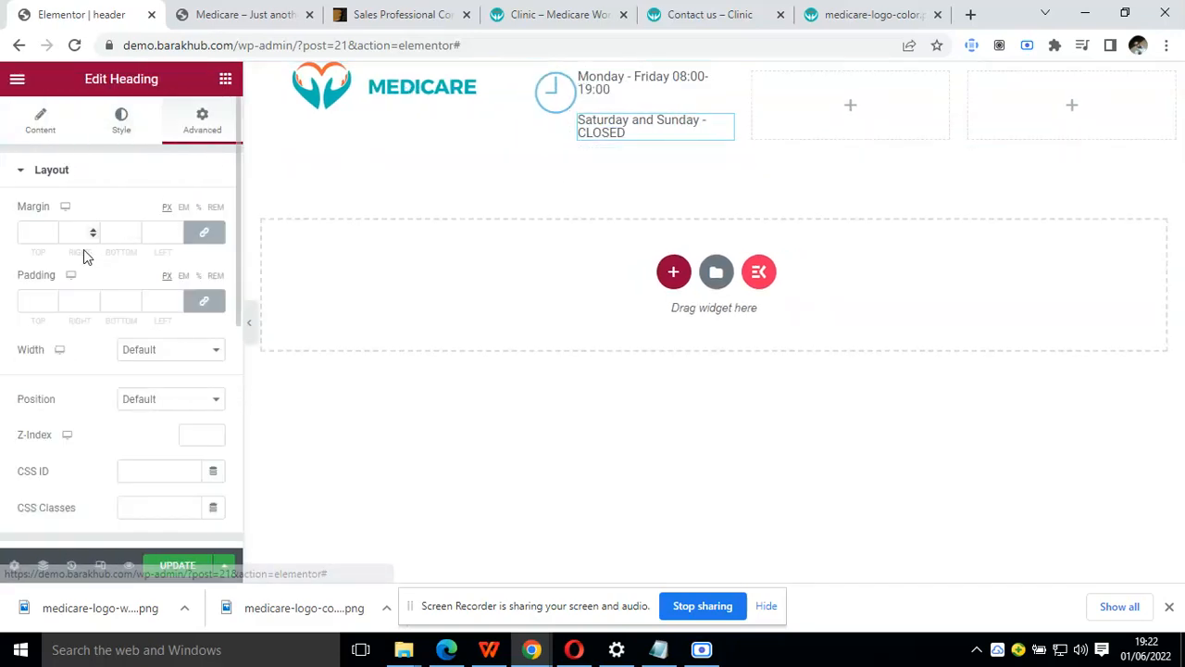
pyautogui.click(199, 233)
pyautogui.click(32, 236)
pyautogui.write('-')
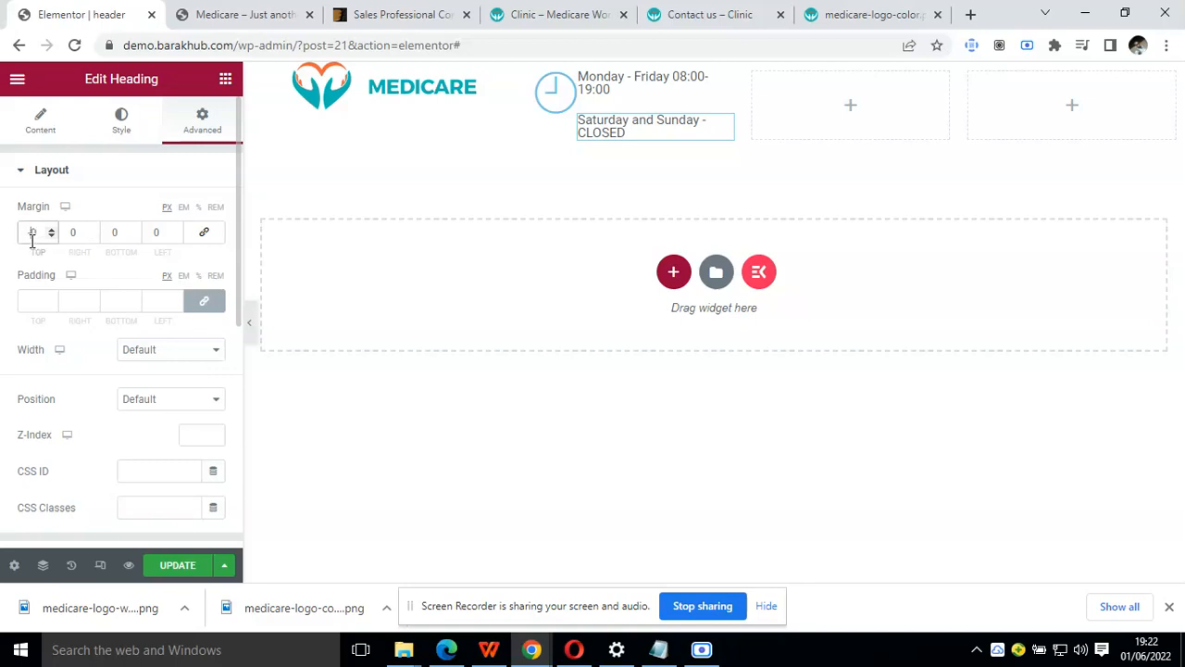
pyautogui.write('30')
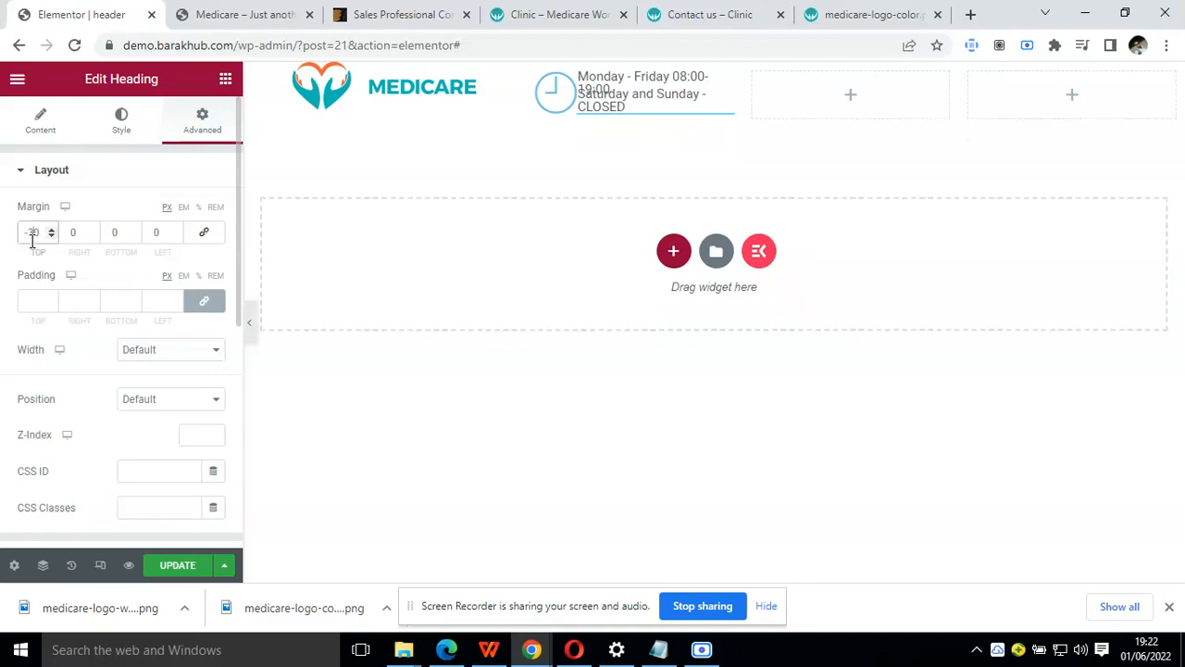
pyautogui.press('BackSpace')
pyautogui.write('2')
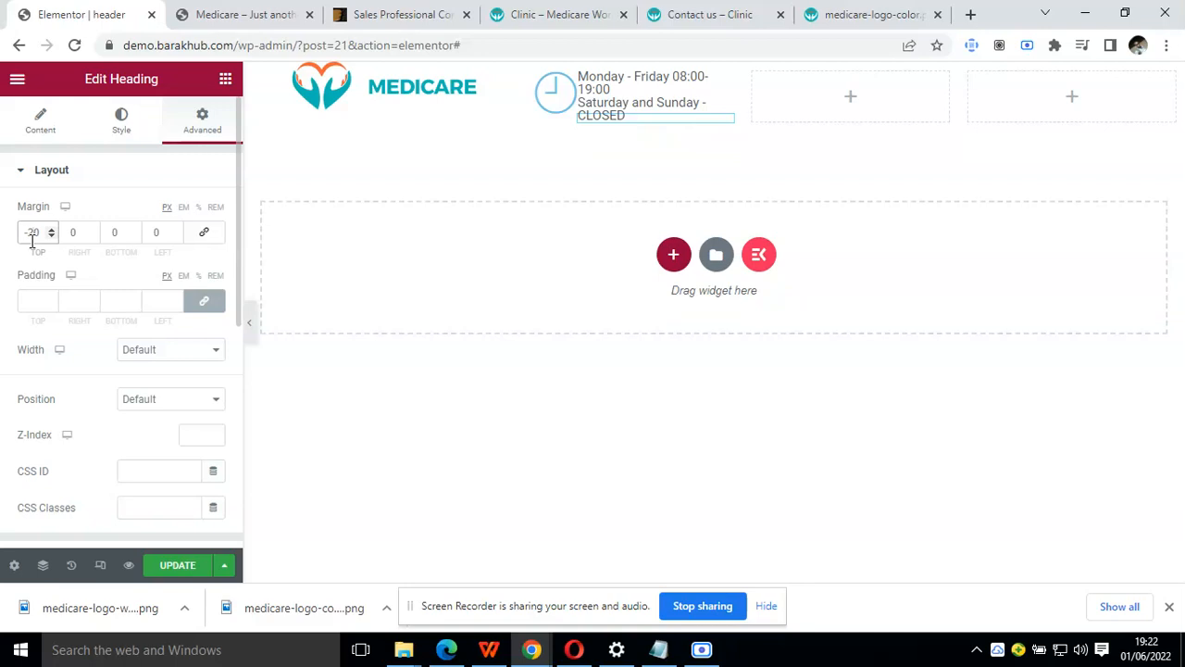
pyautogui.click(249, 322)
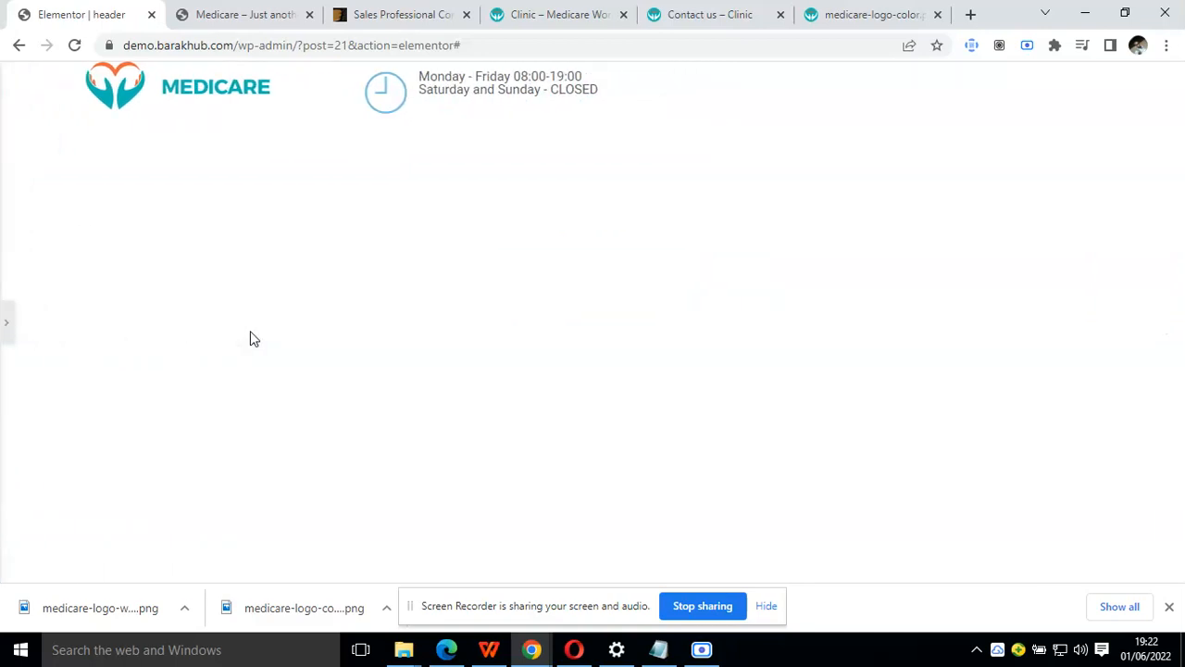
# Set the "Saturday and Sunday - CLOSED" heading's top margin to -10 px, preview the header, and compare it with the Clinic demo
pyautogui.click(7, 328)
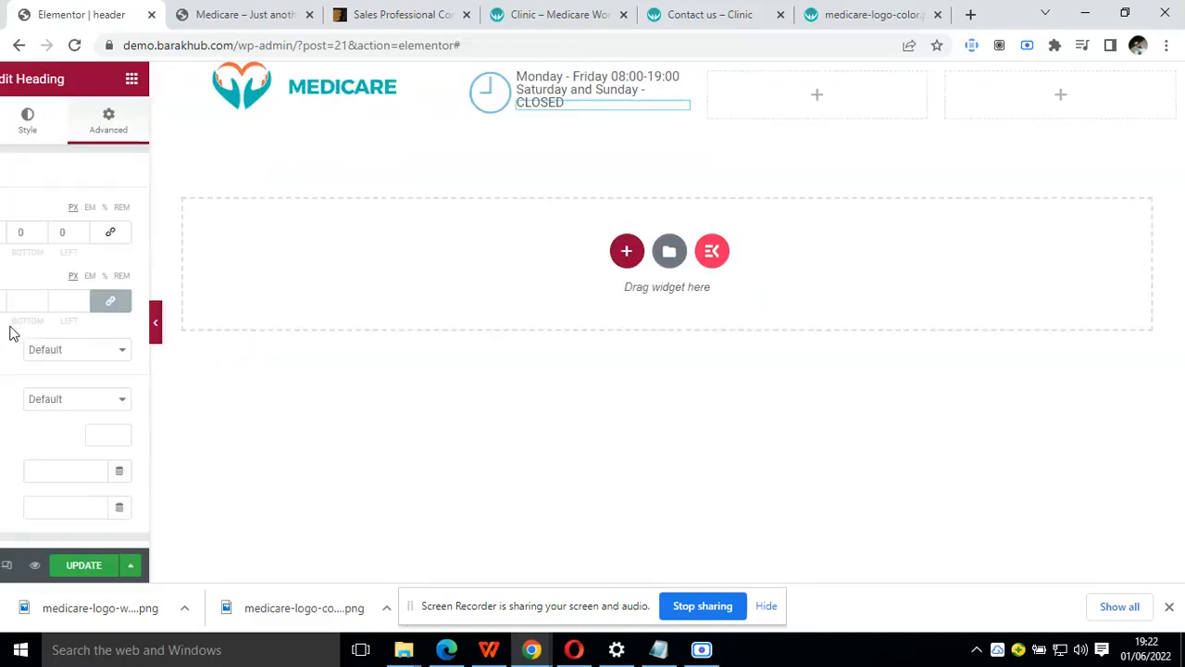
pyautogui.click(38, 232)
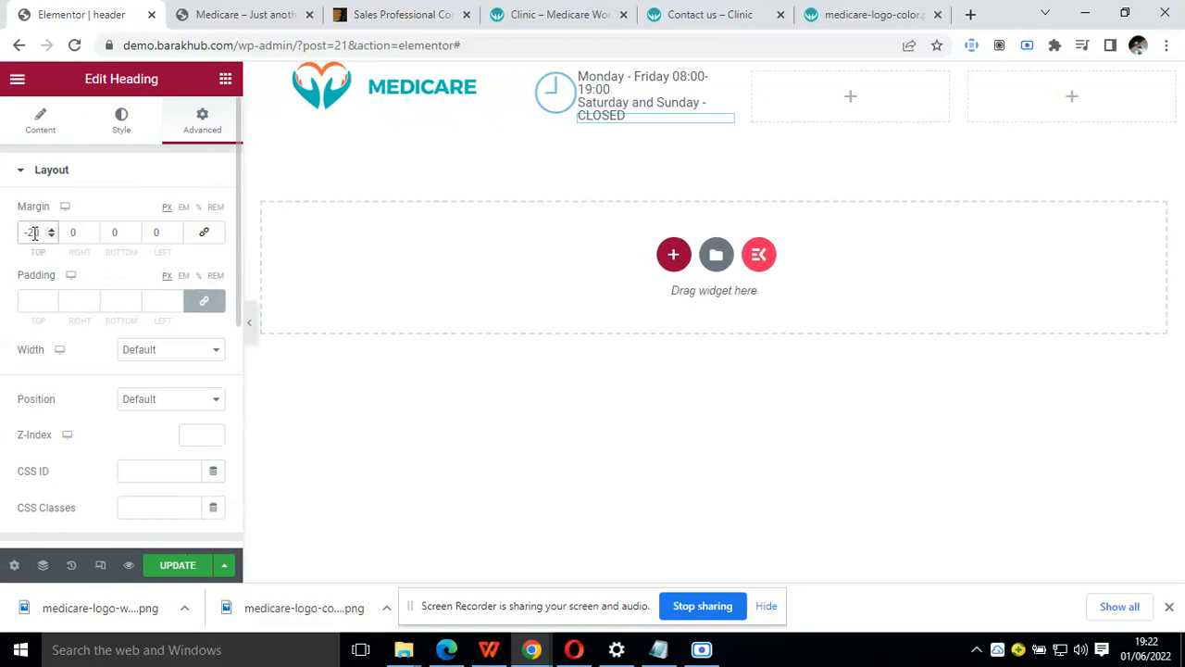
pyautogui.press('BackSpace')
pyautogui.write('10')
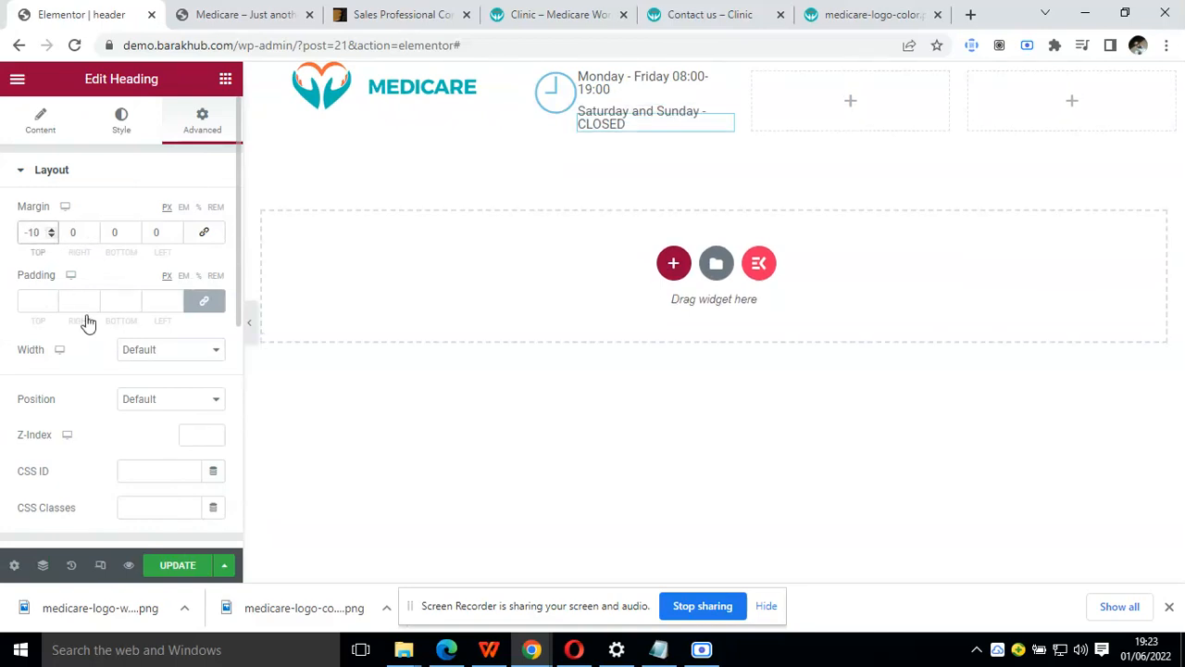
pyautogui.click(255, 339)
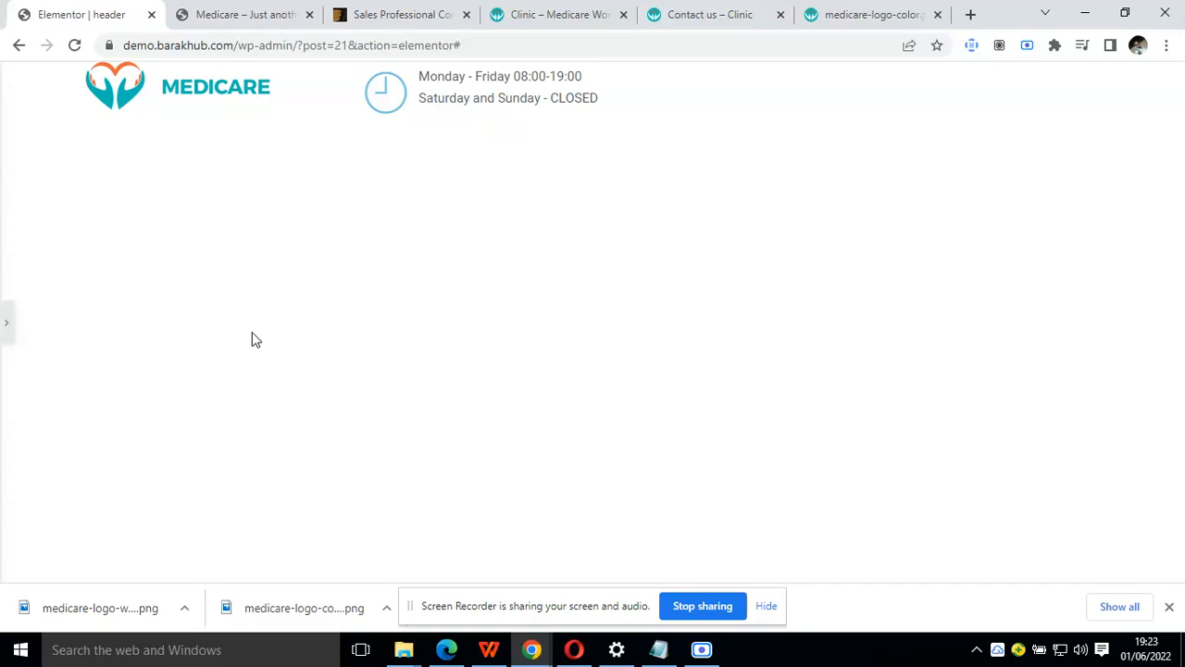
pyautogui.click(7, 326)
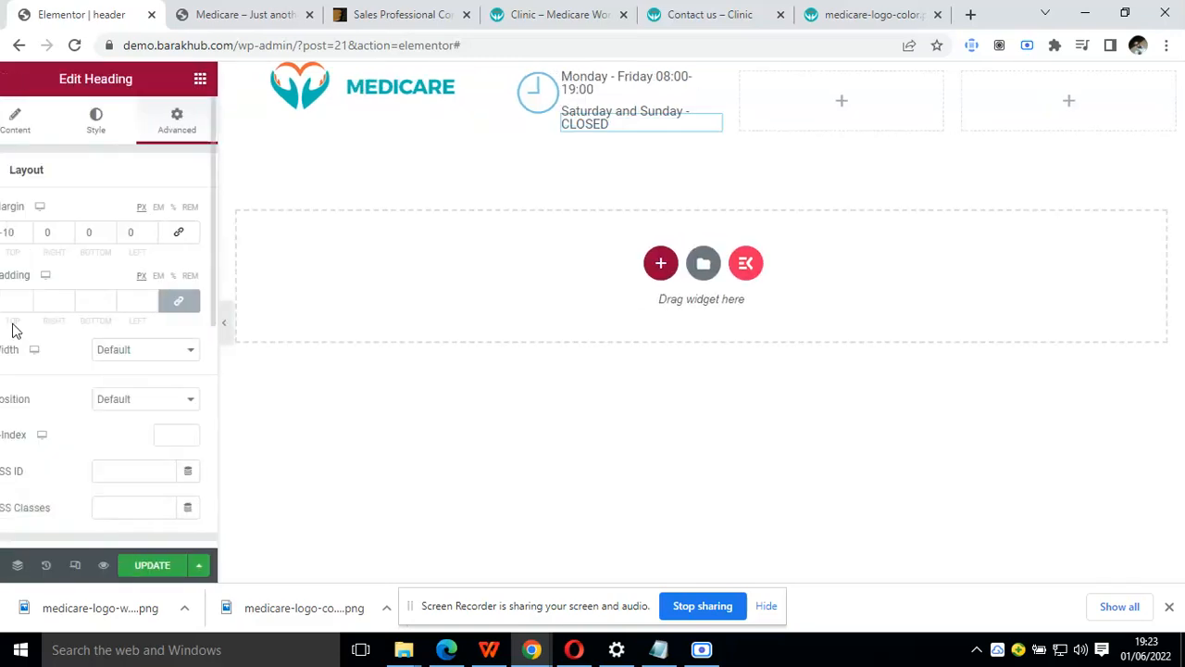
pyautogui.click(567, 13)
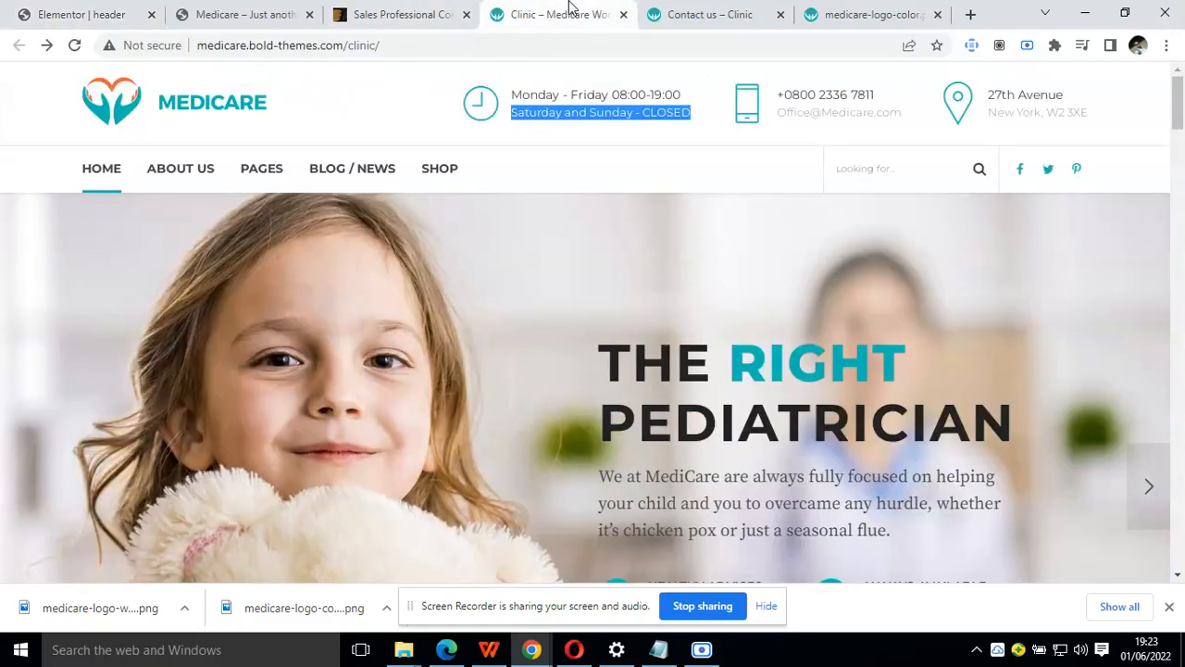
pyautogui.click(80, 11)
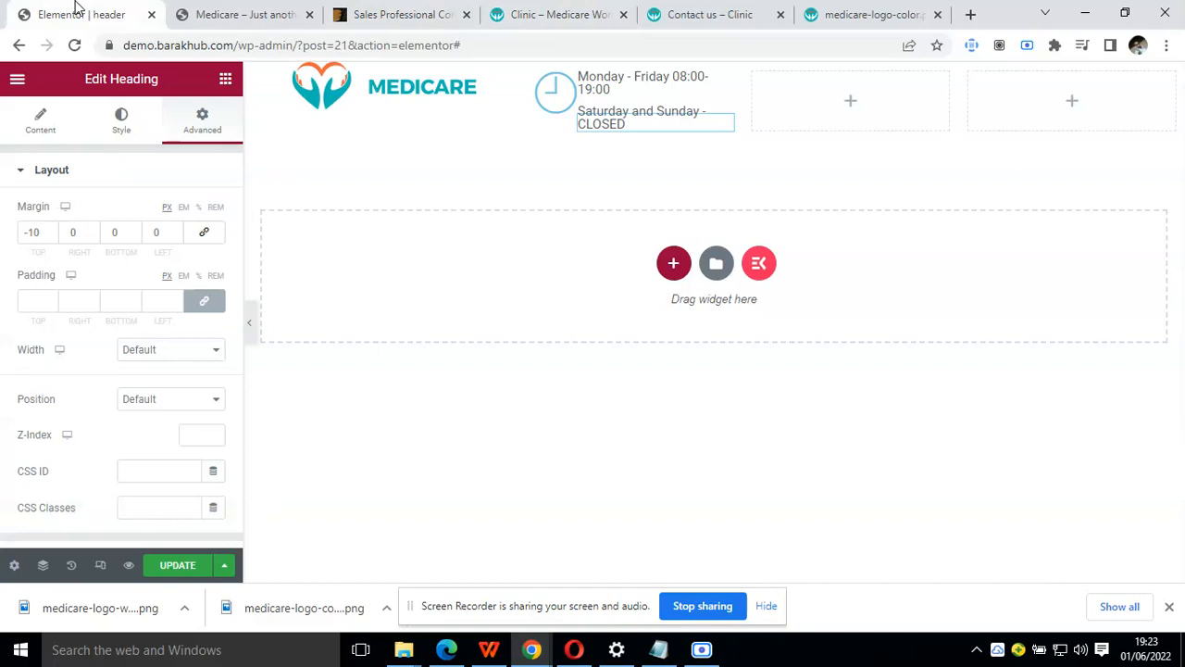
# Set the size of the header's clock icon to 35 and preview the header at full width
pyautogui.click(558, 110)
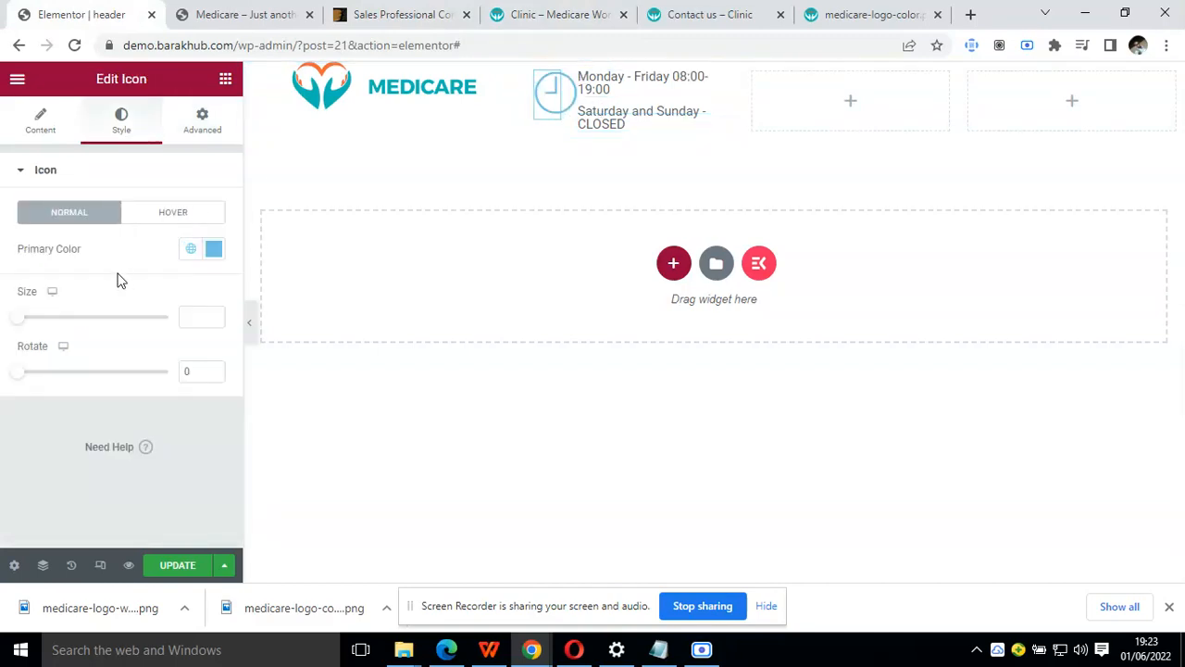
pyautogui.click(210, 314)
pyautogui.press('BackSpace')
pyautogui.write('20')
pyautogui.press('BackSpace')
pyautogui.press('BackSpace')
pyautogui.write('30')
pyautogui.press('BackSpace')
pyautogui.write('35')
pyautogui.press('BackSpace')
pyautogui.press('BackSpace')
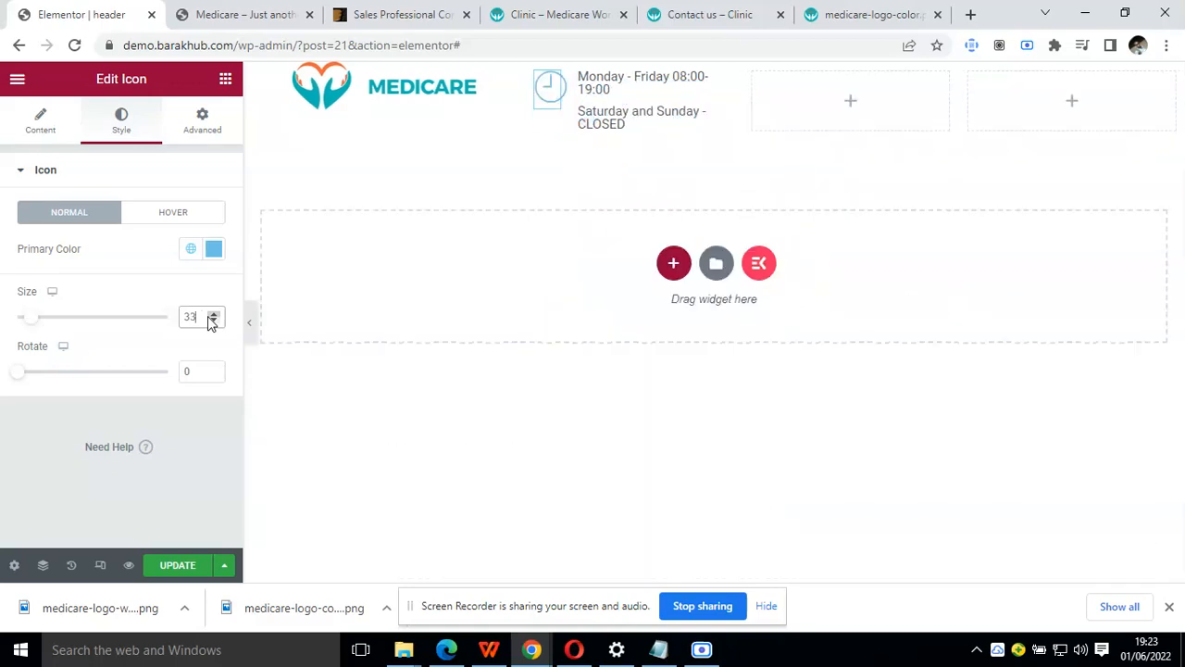
pyautogui.write('5')
pyautogui.click(253, 336)
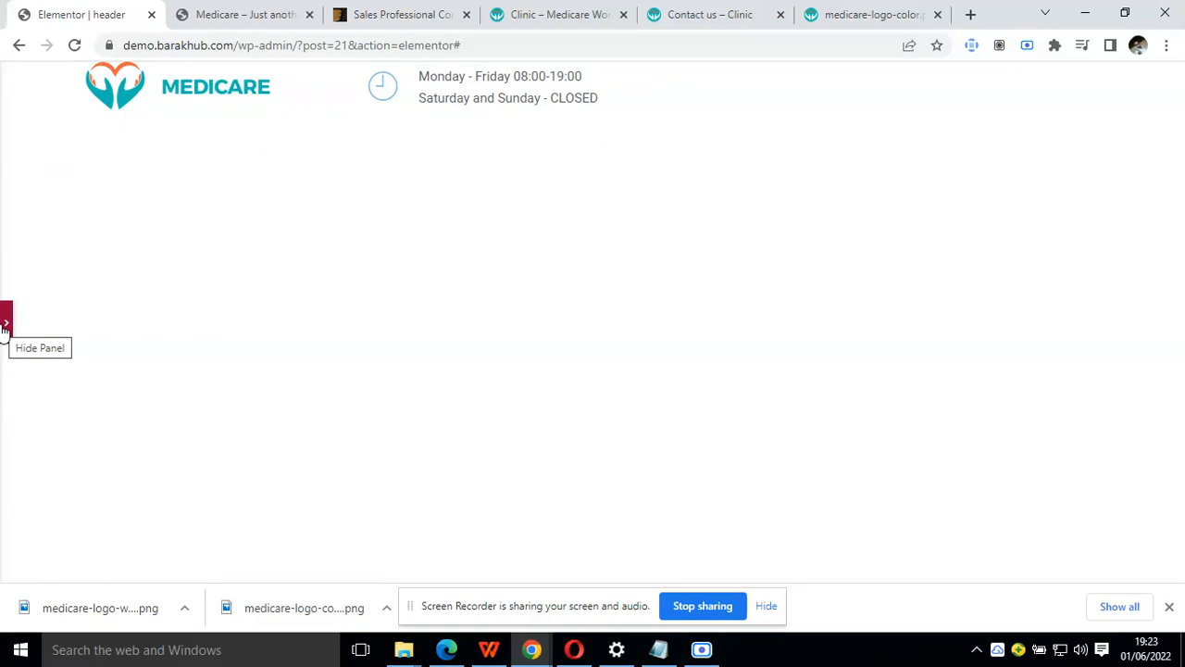
pyautogui.click(6, 326)
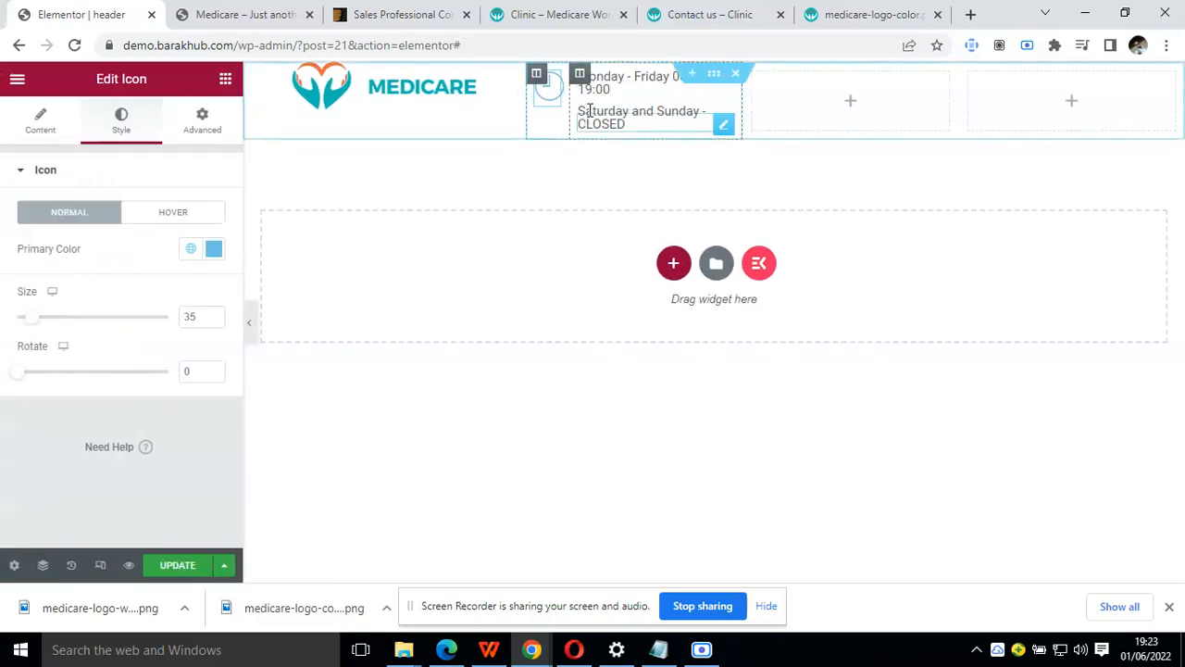
# Try to duplicate the inner column holding the clock icon
pyautogui.rightClick(537, 80)
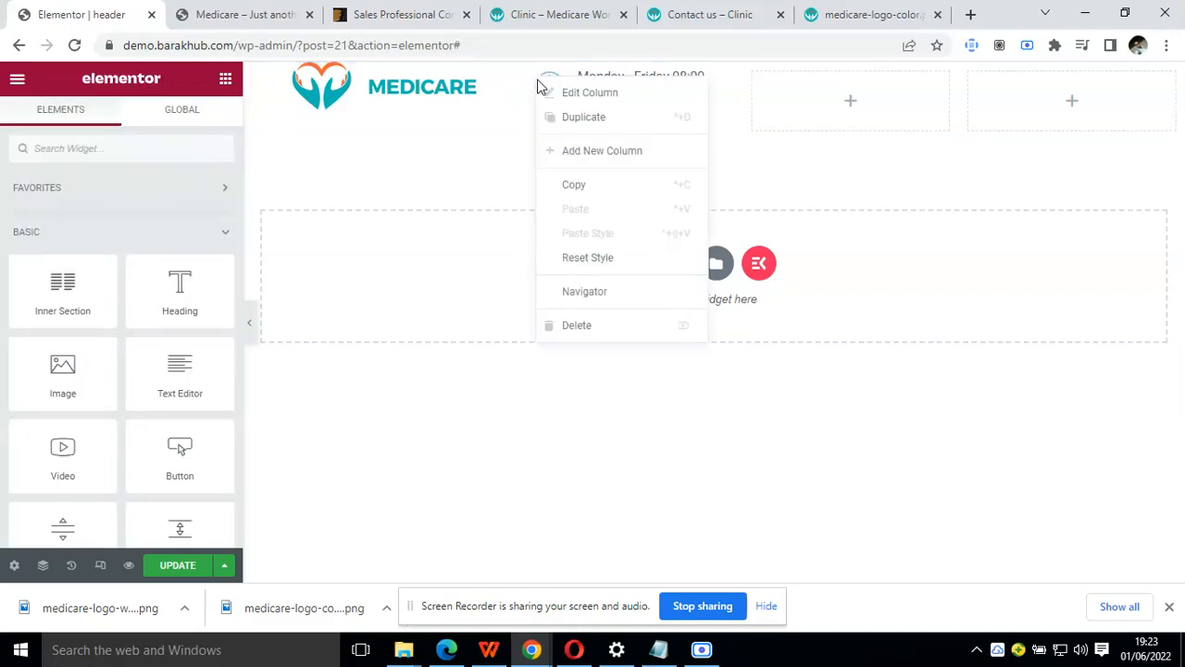
pyautogui.click(708, 117)
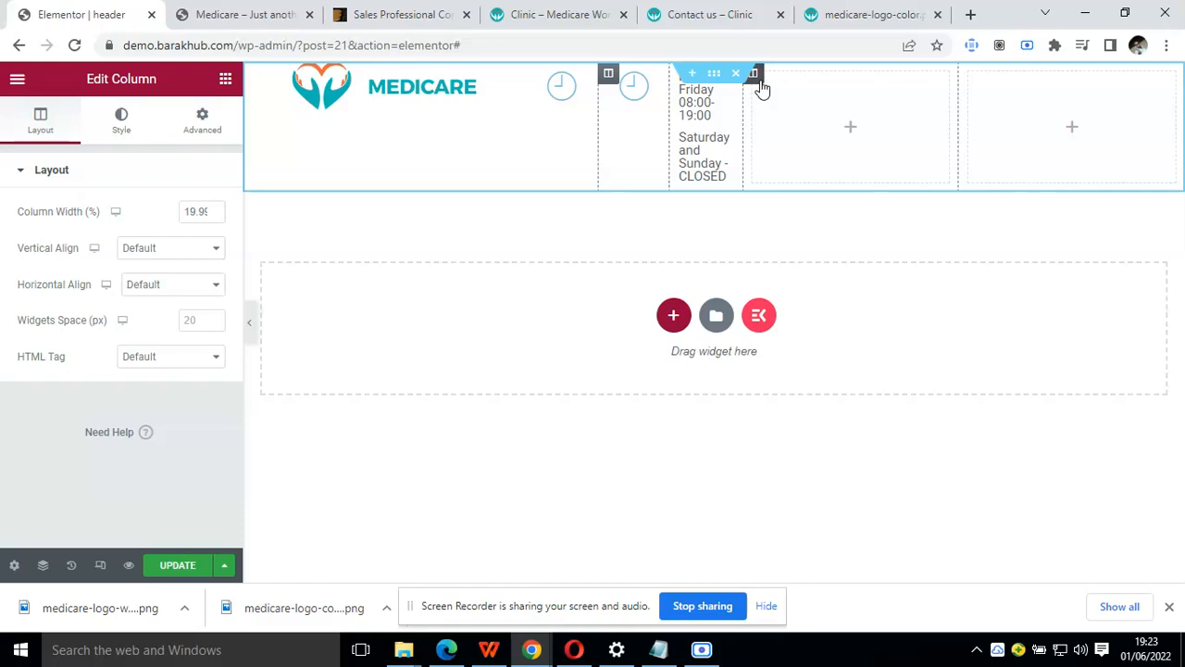
pyautogui.rightClick(761, 86)
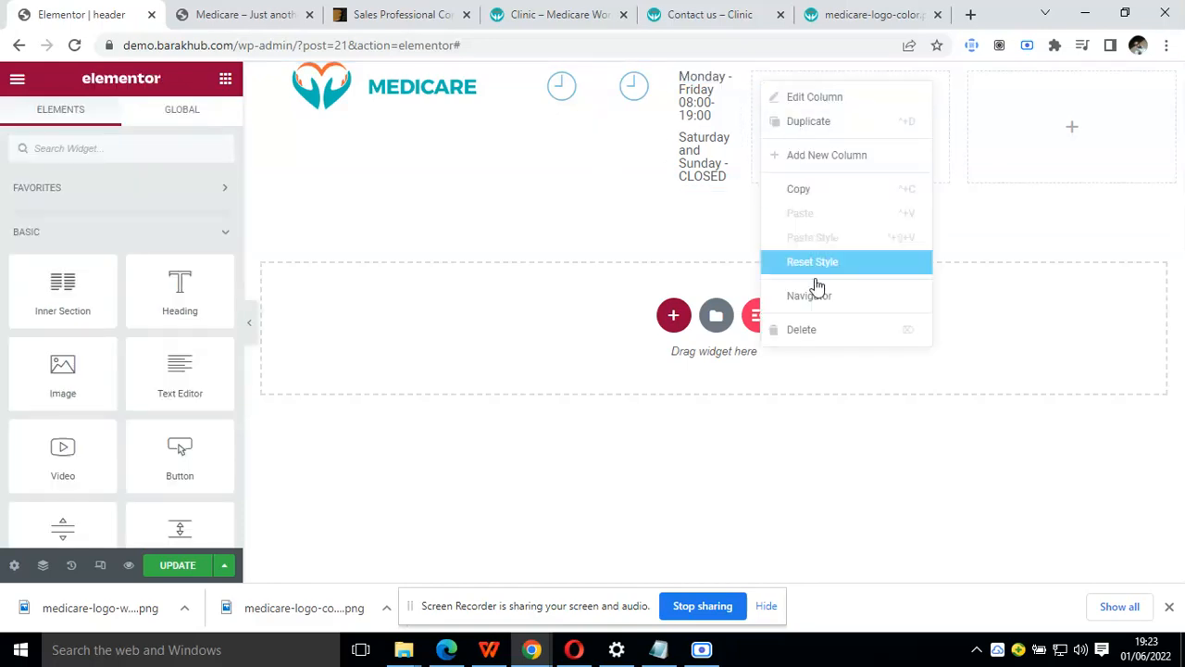
pyautogui.click(792, 263)
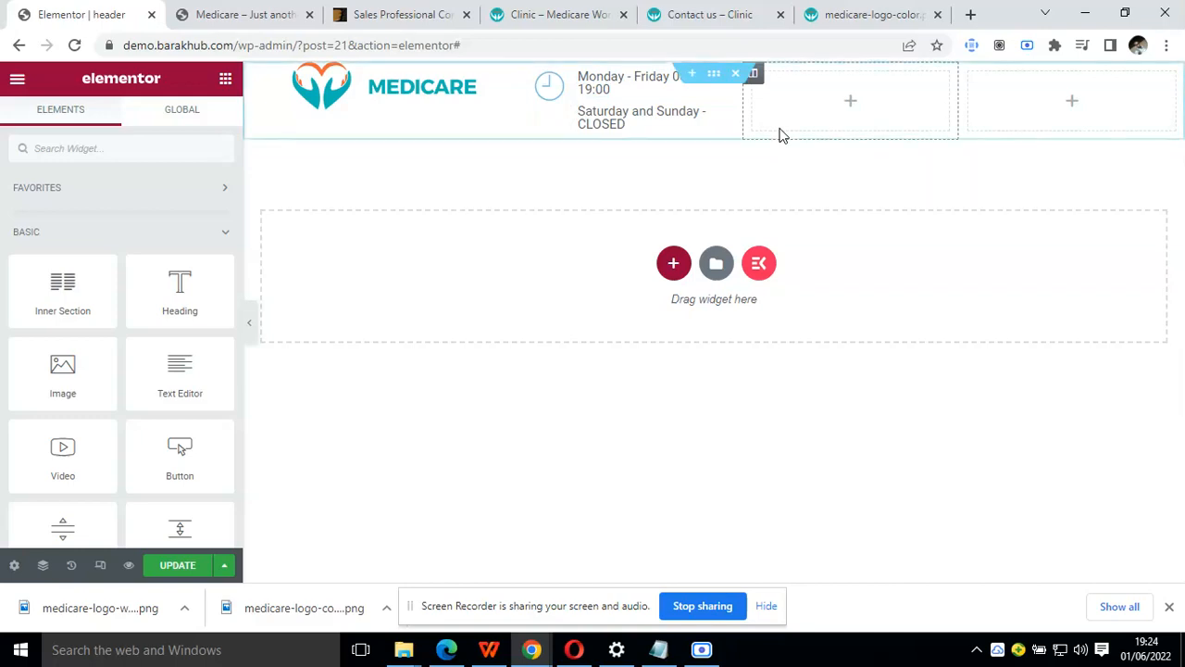
# Open the Navigator, collapse the clock icon's column, and select the inner section that groups the clock icon and opening-hours headings
pyautogui.rightClick(510, 99)
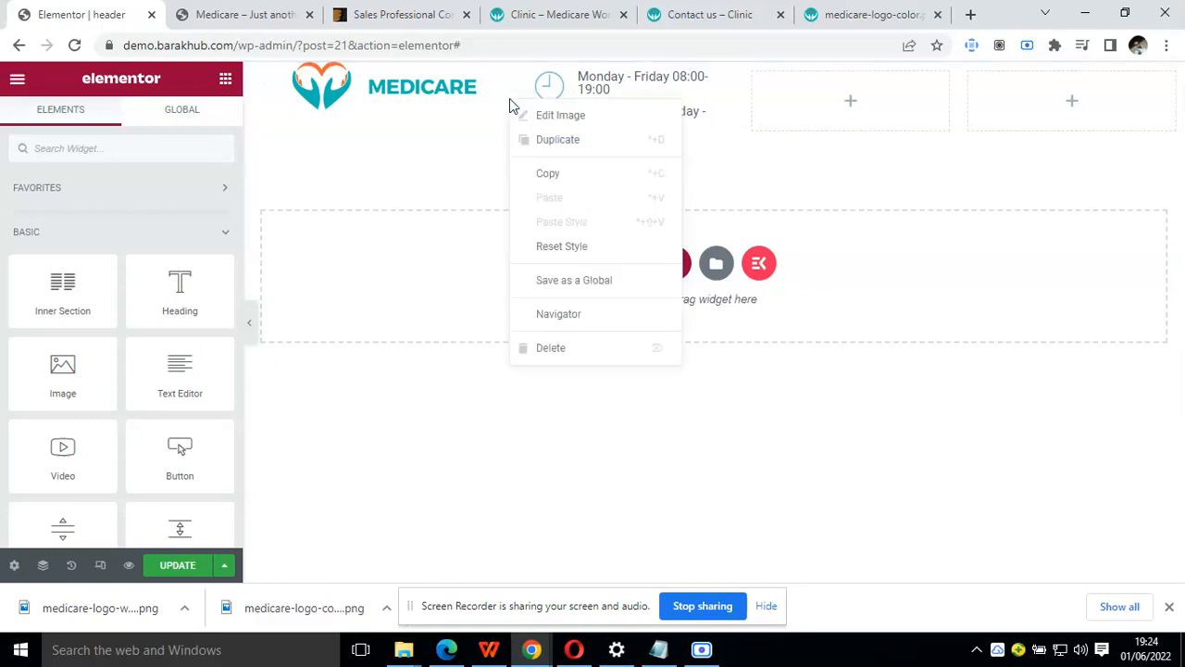
pyautogui.click(611, 322)
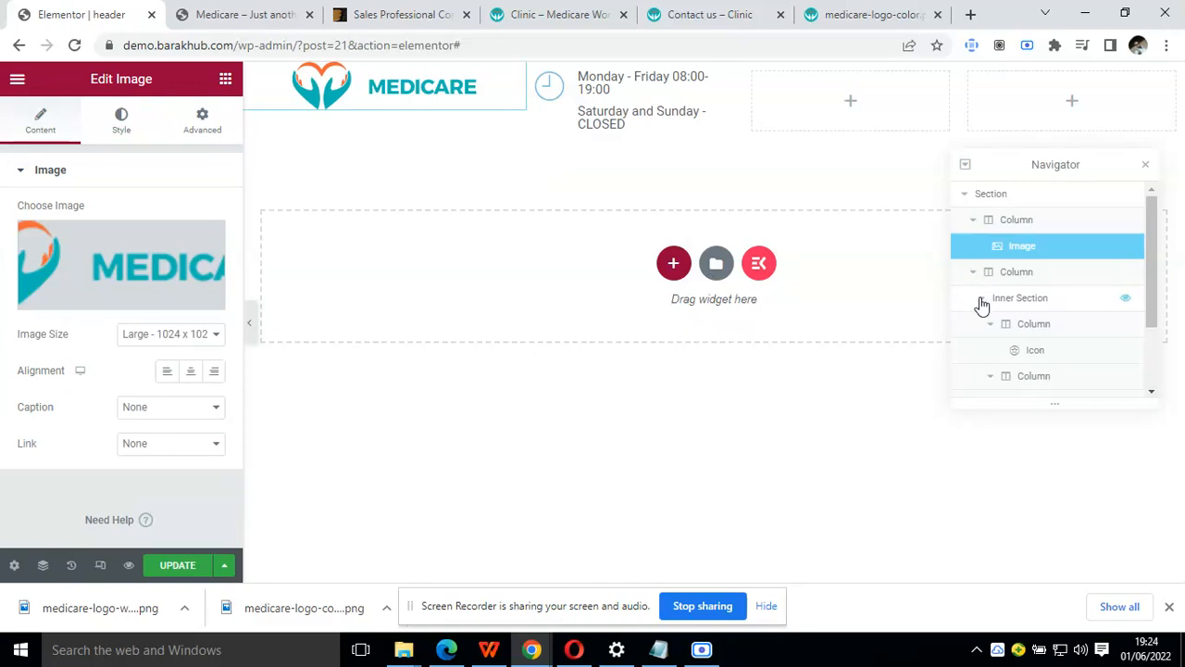
pyautogui.click(988, 326)
pyautogui.click(989, 326)
pyautogui.click(990, 327)
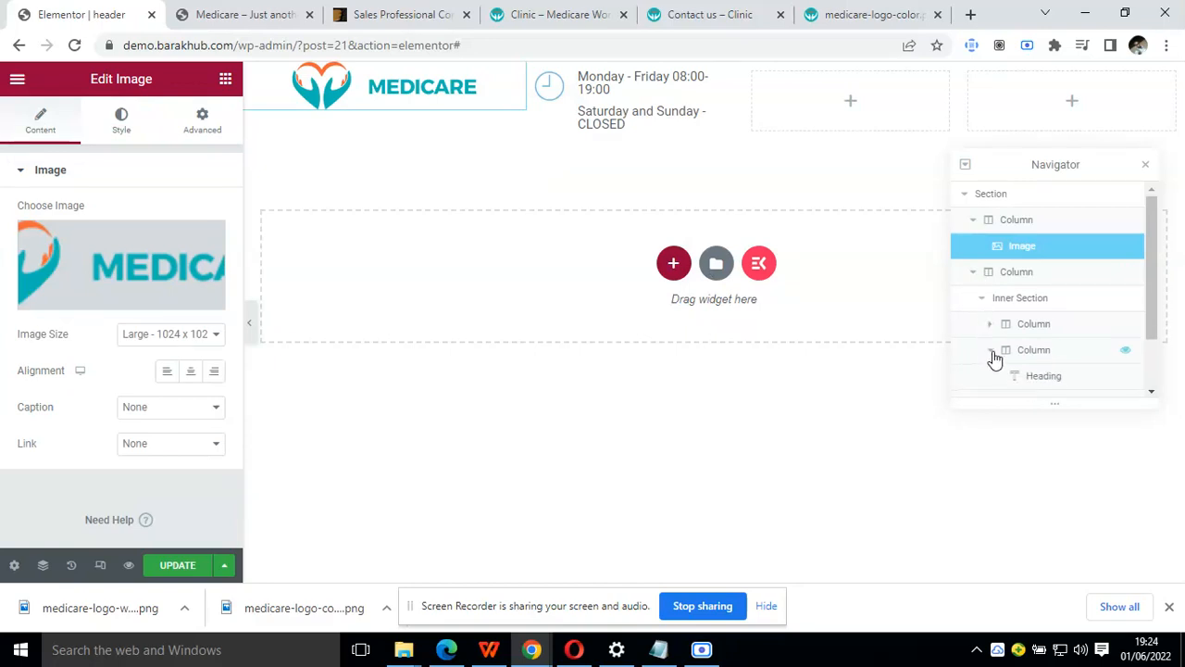
pyautogui.click(1006, 304)
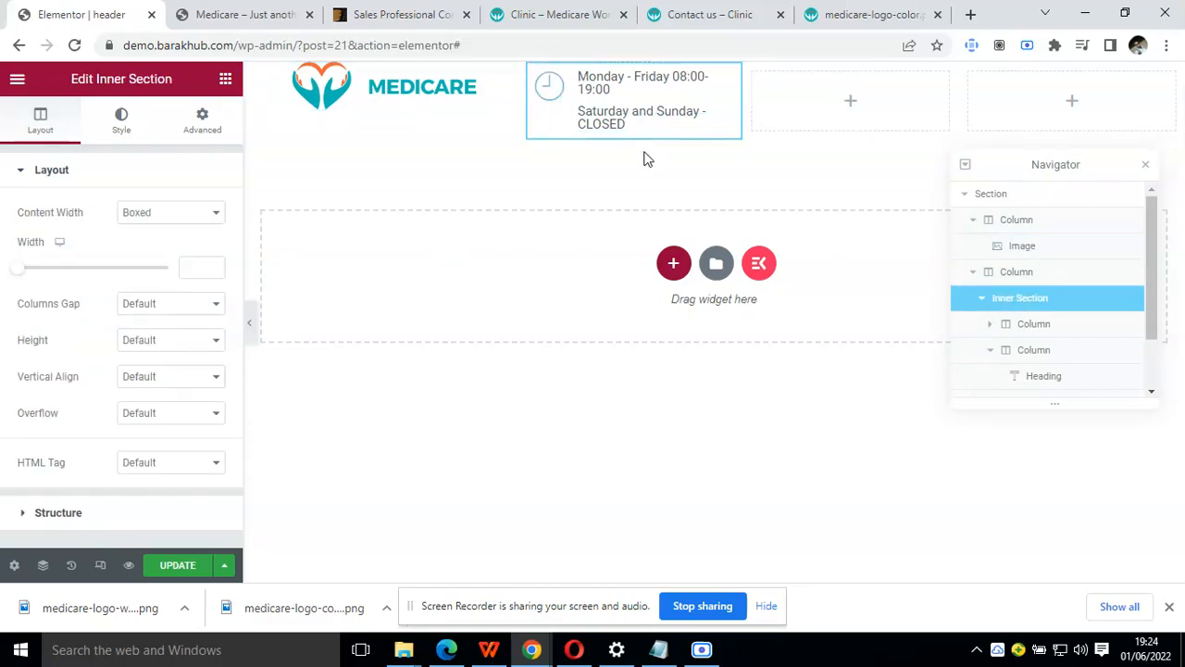
# Try duplicating the inner column holding the opening-hours headings, and undo the duplication
pyautogui.rightClick(727, 144)
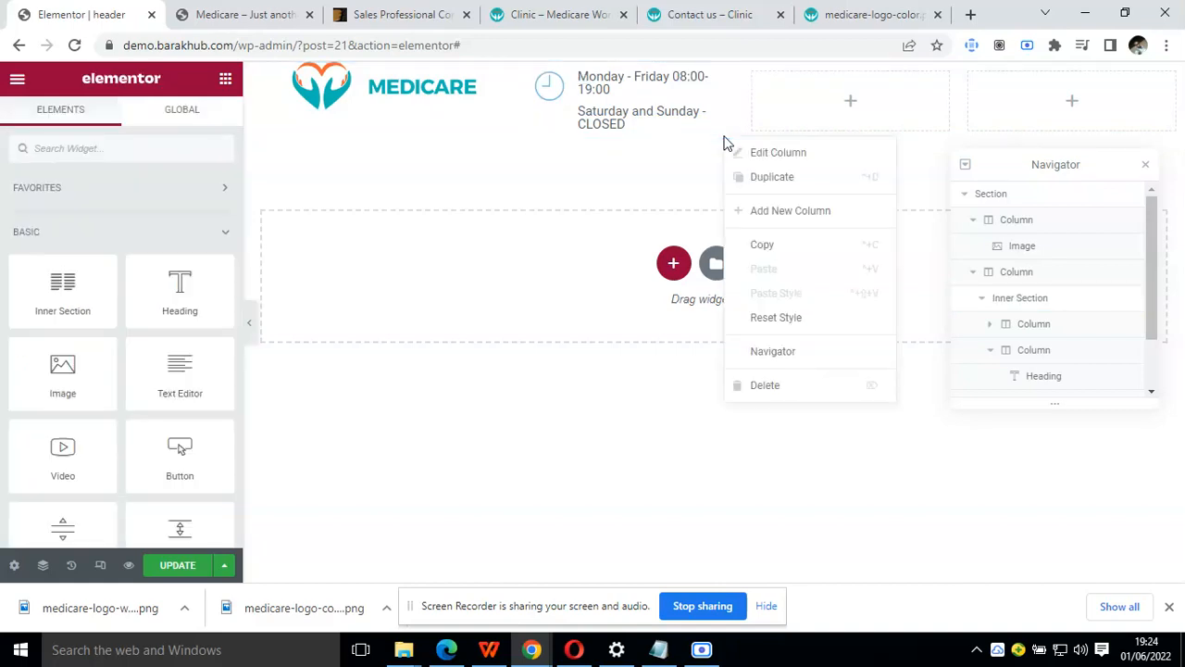
pyautogui.click(772, 177)
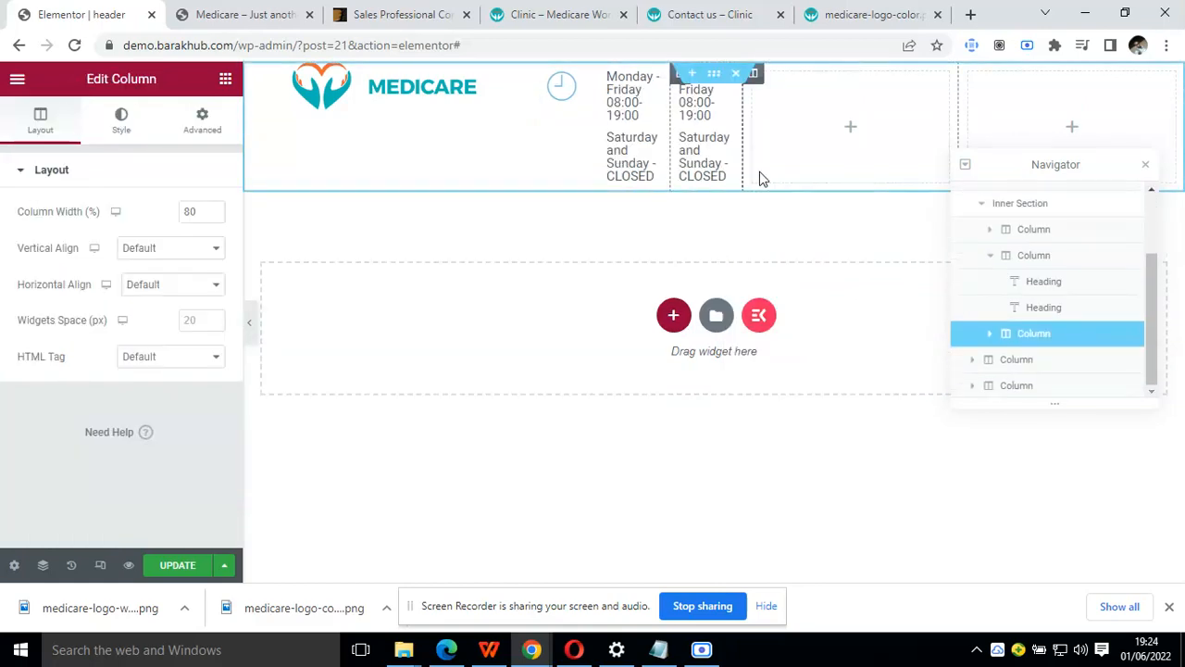
pyautogui.hotkey('ctrl', 'z')
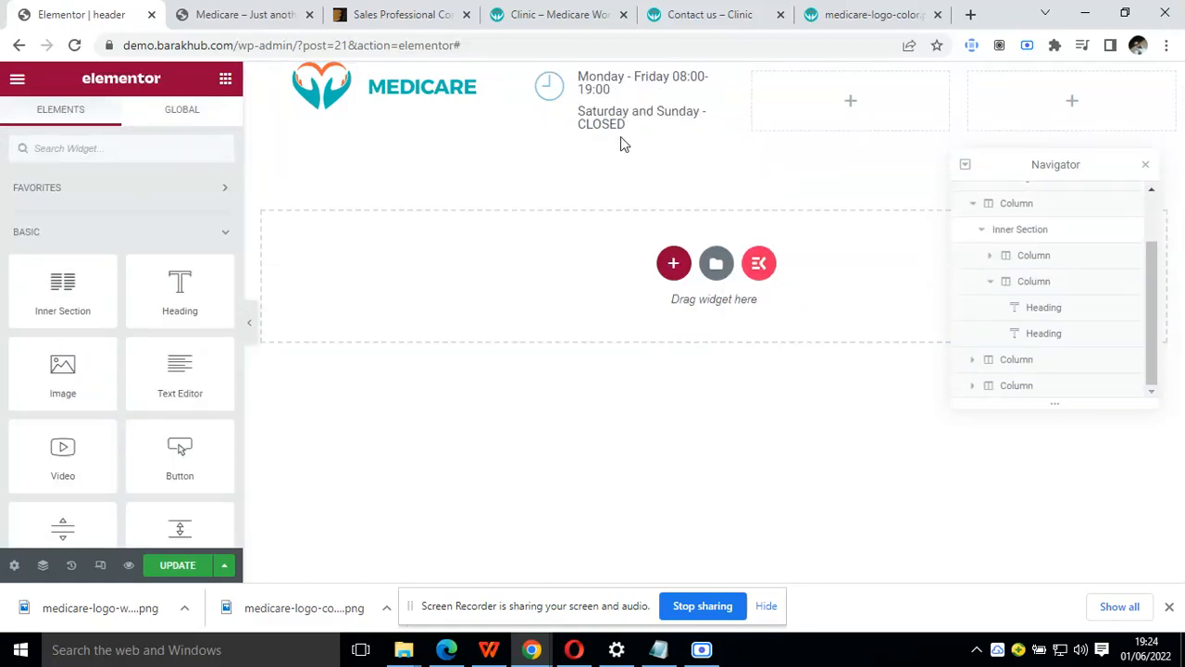
# Duplicate the inner section with the clock icon and opening-hours headings, and move the copy into the adjacent empty header column
pyautogui.click(1020, 281)
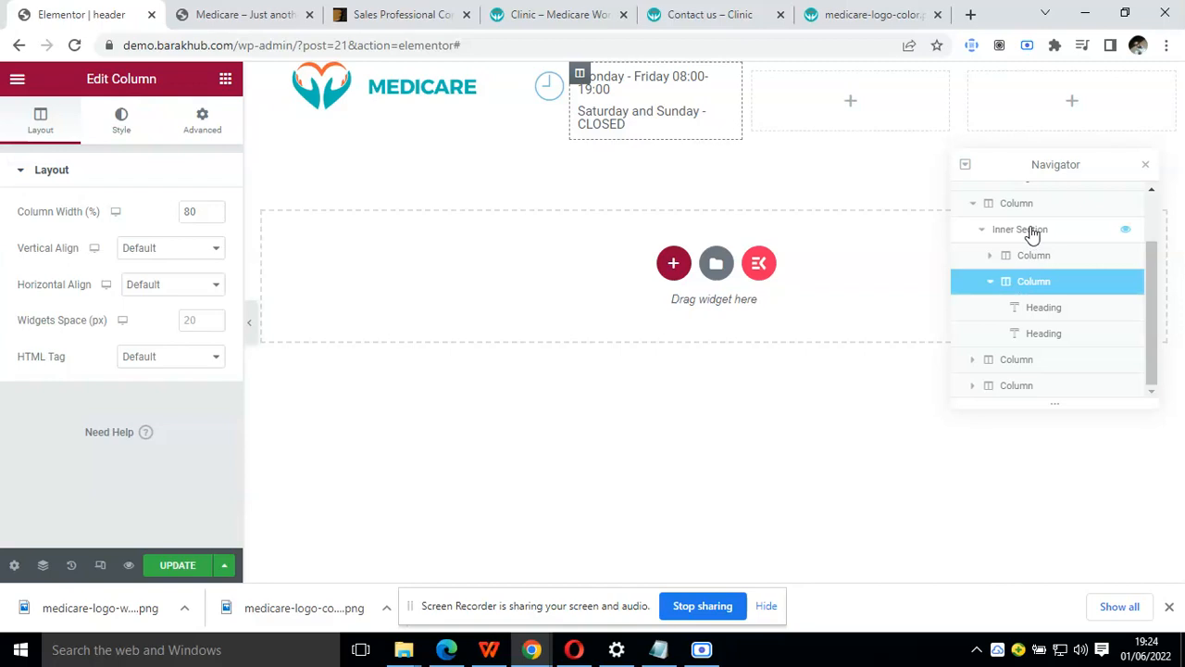
pyautogui.click(1031, 231)
pyautogui.rightClick(1031, 232)
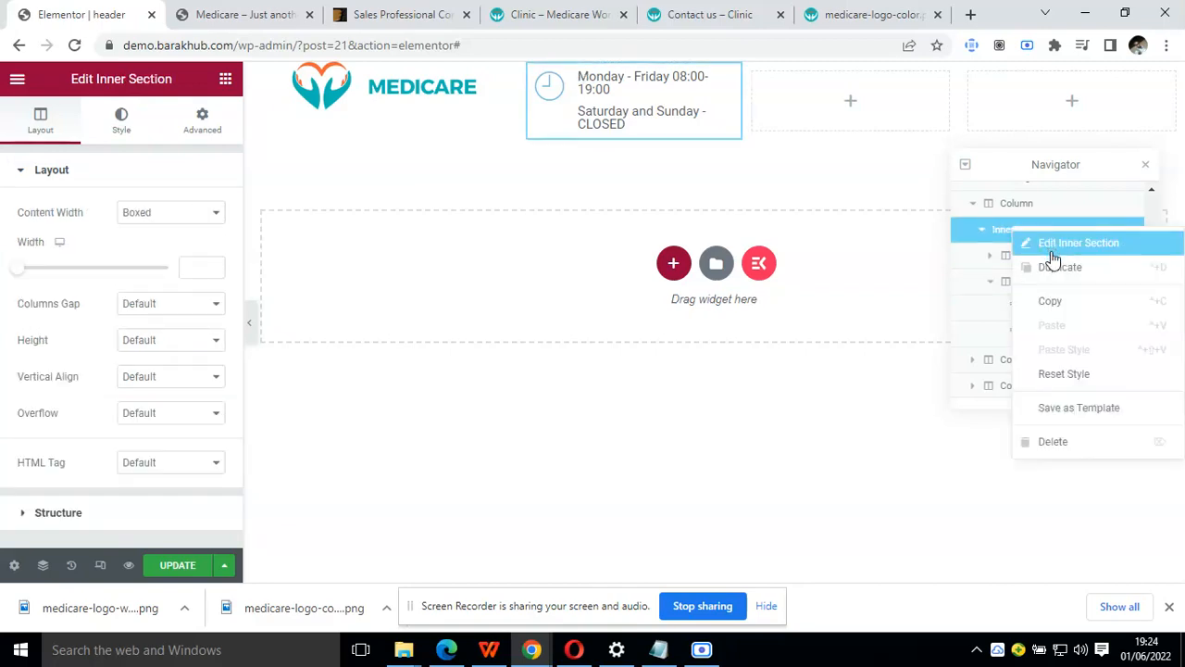
pyautogui.click(1060, 269)
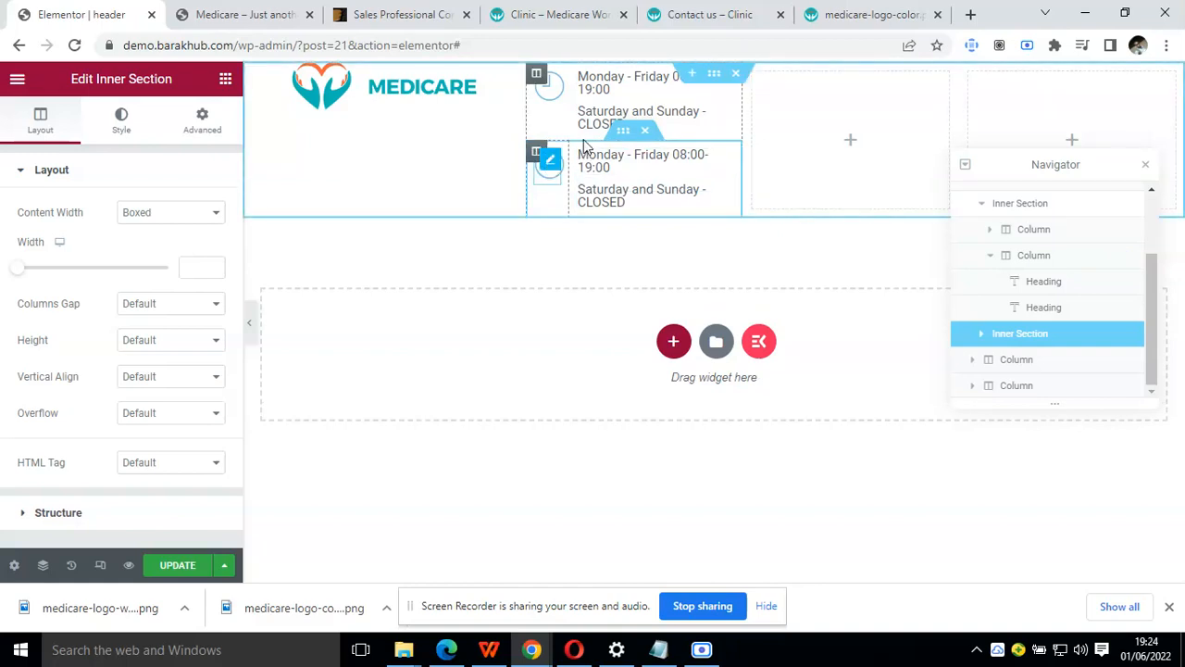
pyautogui.moveTo(623, 132); pyautogui.dragTo(790, 76)
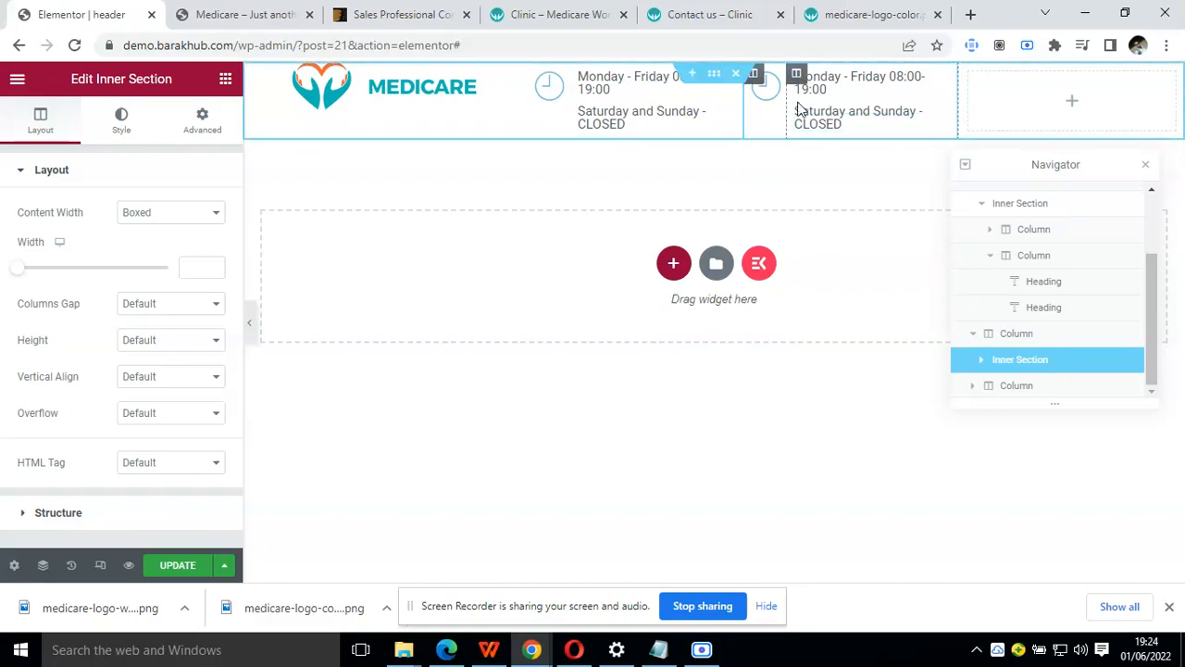
# Delete the header's last empty column and compare the header layout with the Clinic demo
pyautogui.rightClick(972, 90)
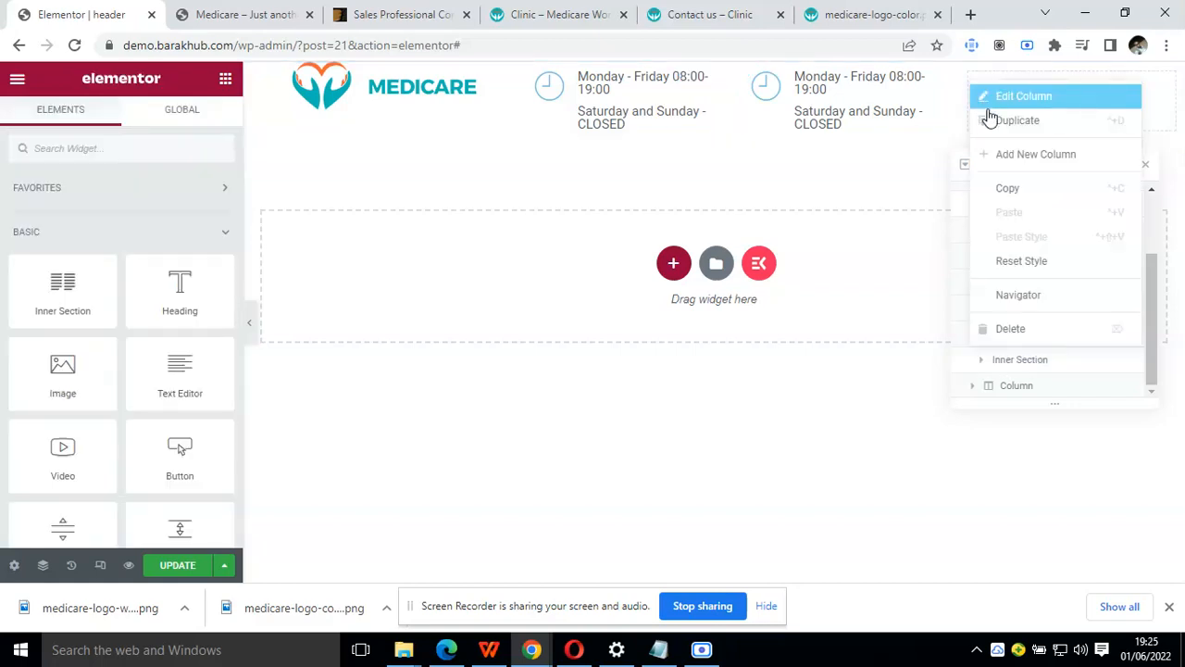
pyautogui.click(1041, 332)
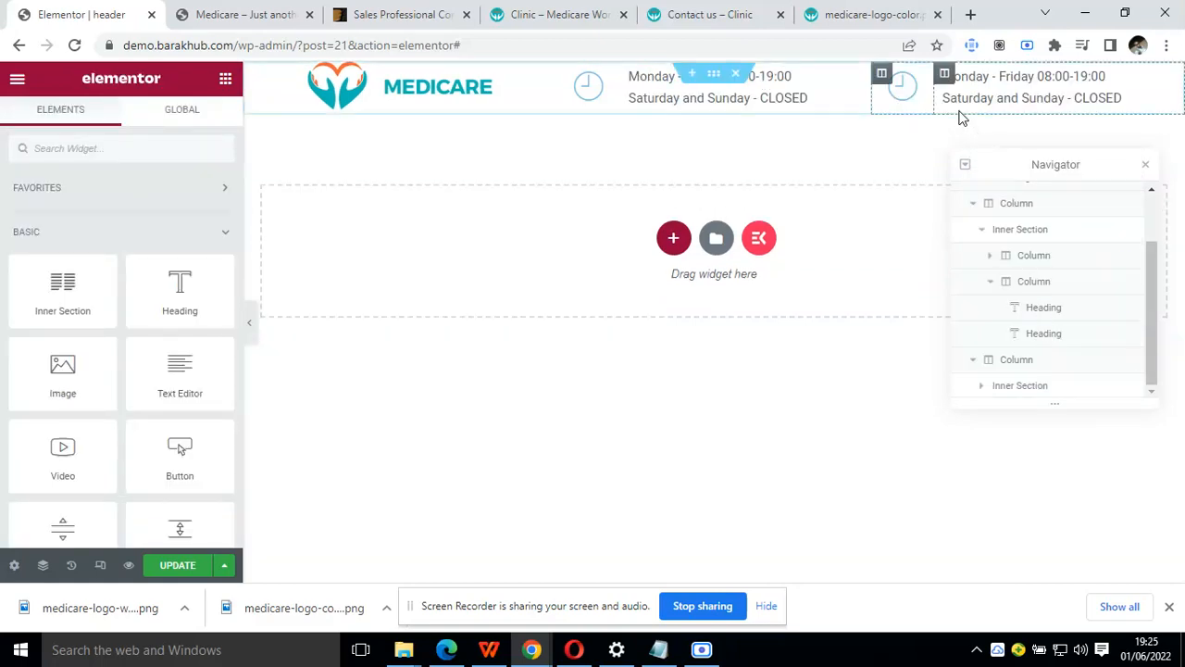
pyautogui.click(540, 9)
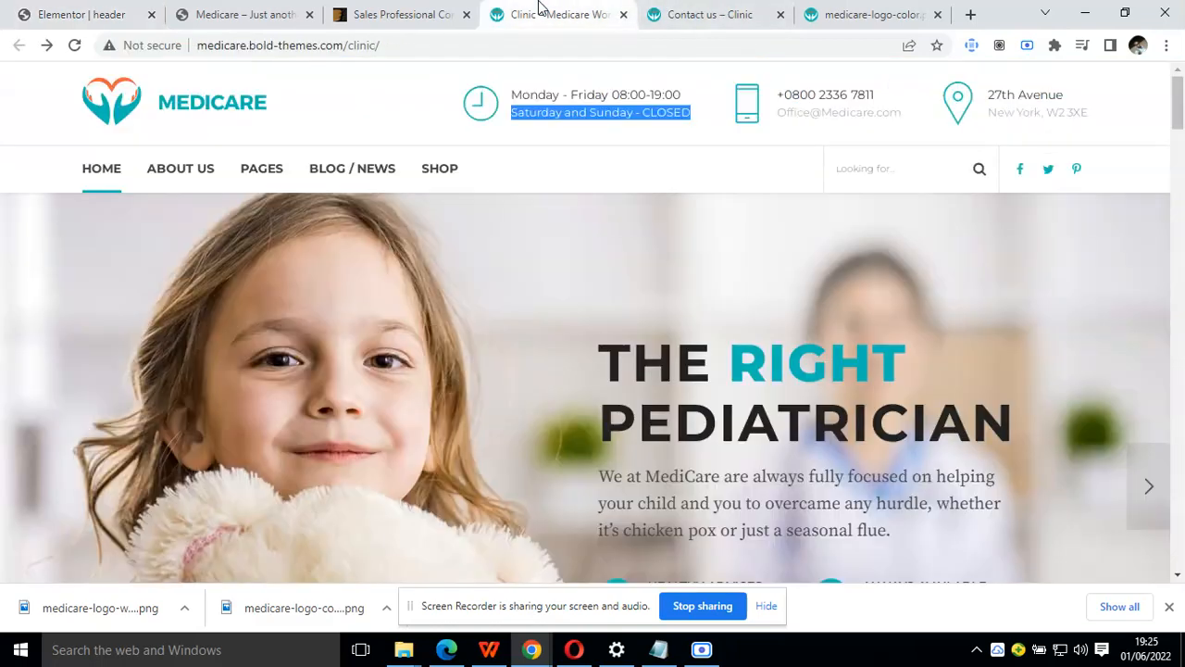
pyautogui.click(213, 9)
pyautogui.click(102, 13)
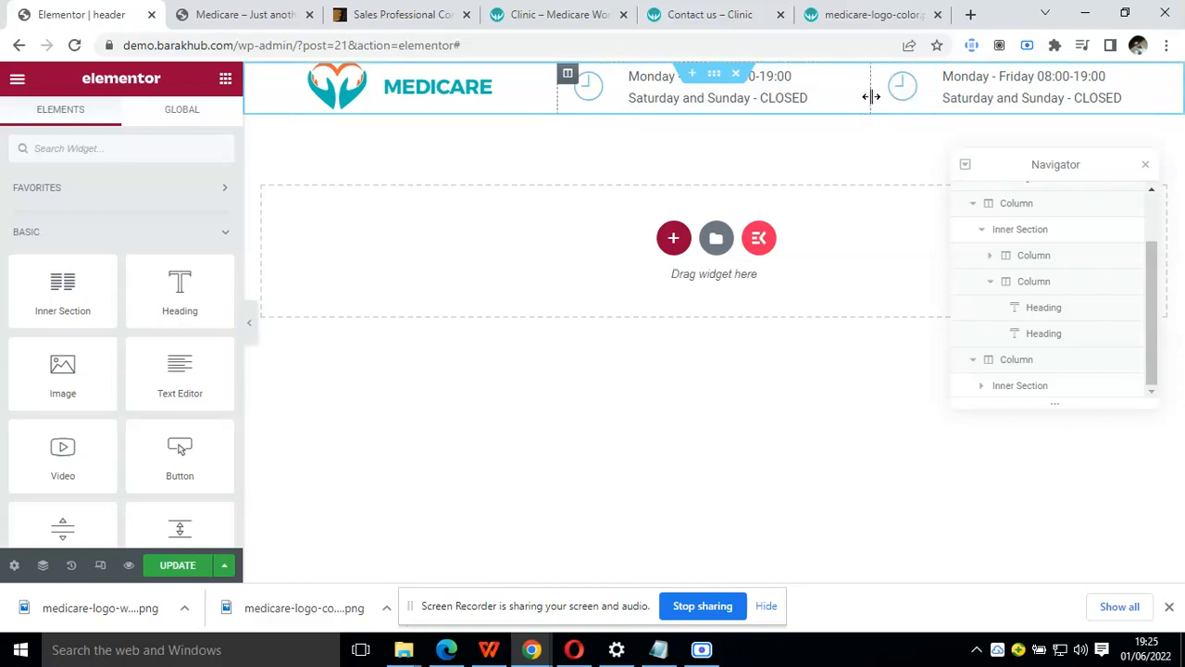
# Duplicate the header's third column with its inner section, and check the contact blocks in the Clinic demo's header
pyautogui.click(982, 232)
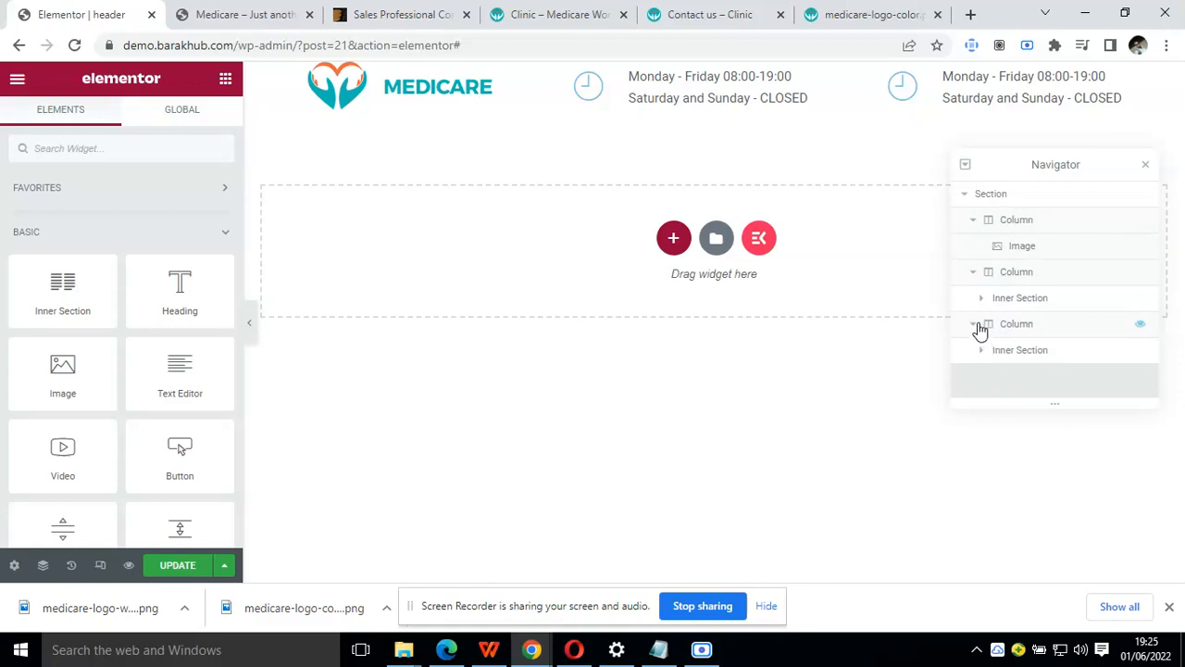
pyautogui.click(981, 330)
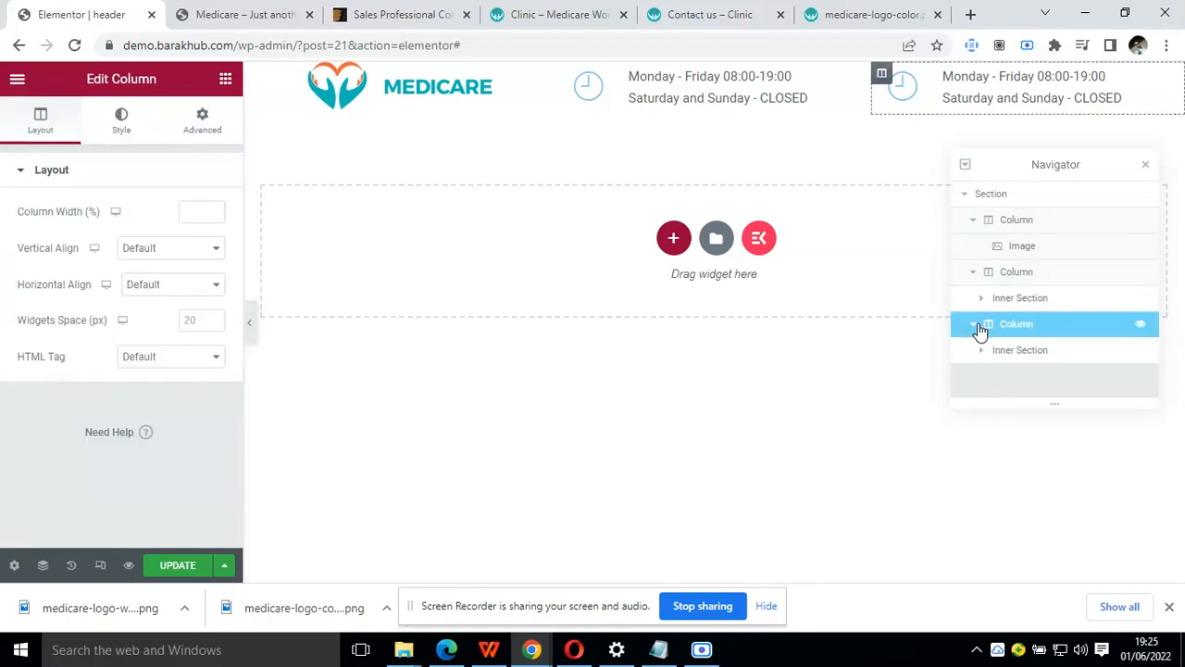
pyautogui.rightClick(981, 330)
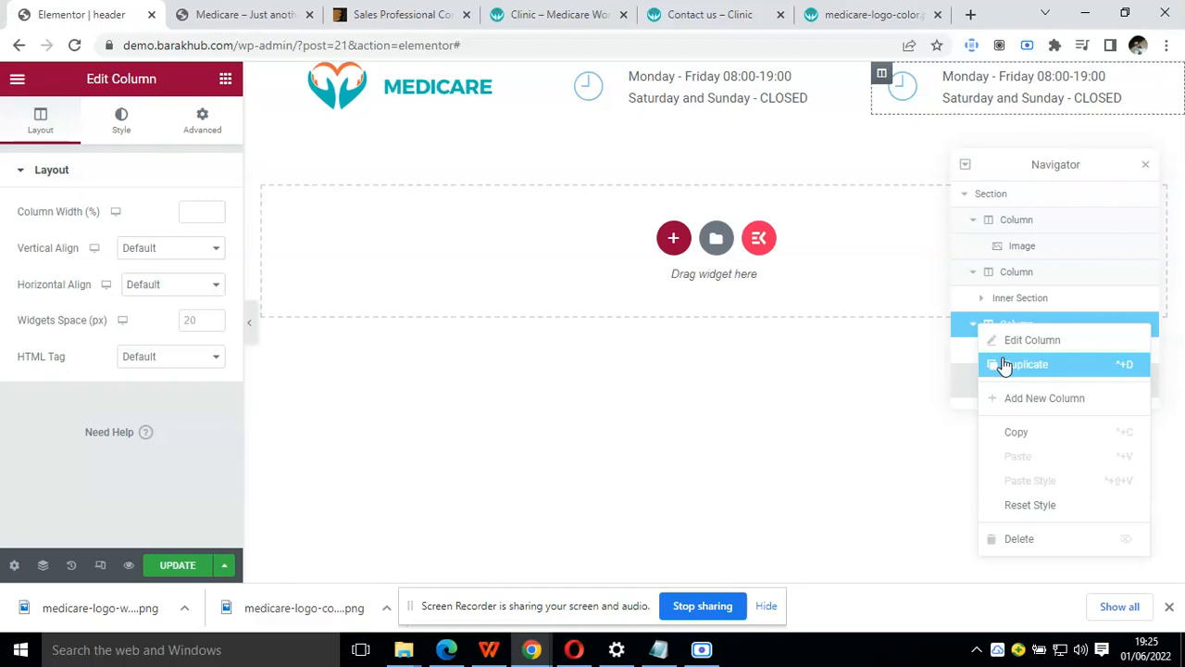
pyautogui.hotkey('ctrl', 'd')
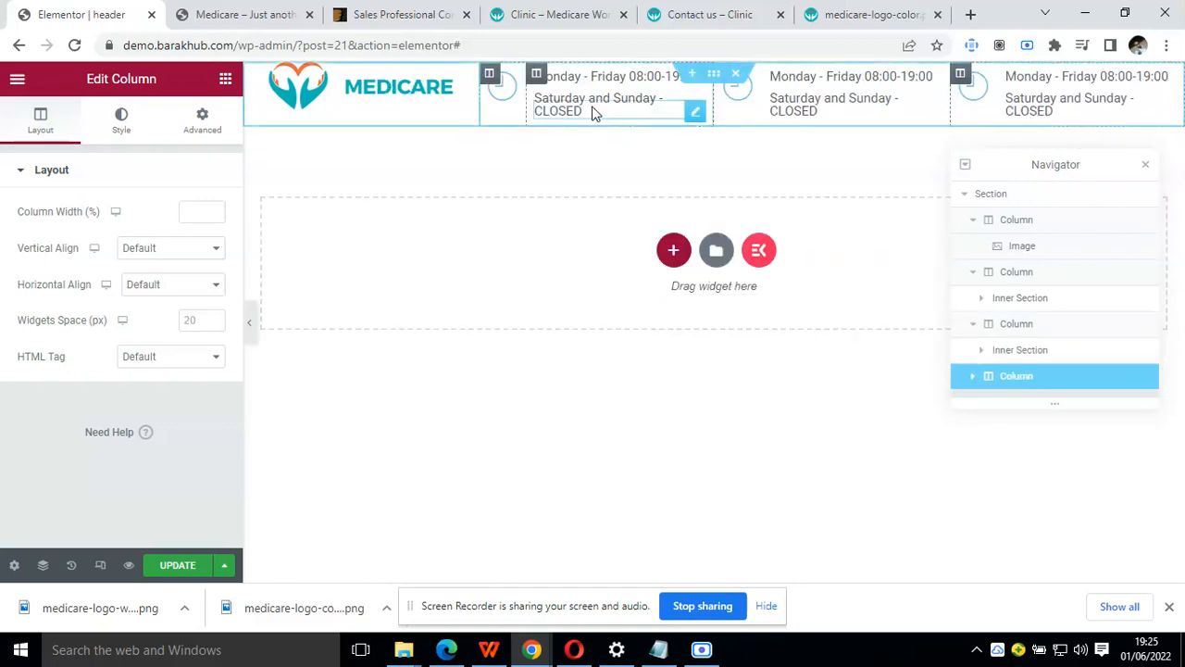
pyautogui.click(567, 11)
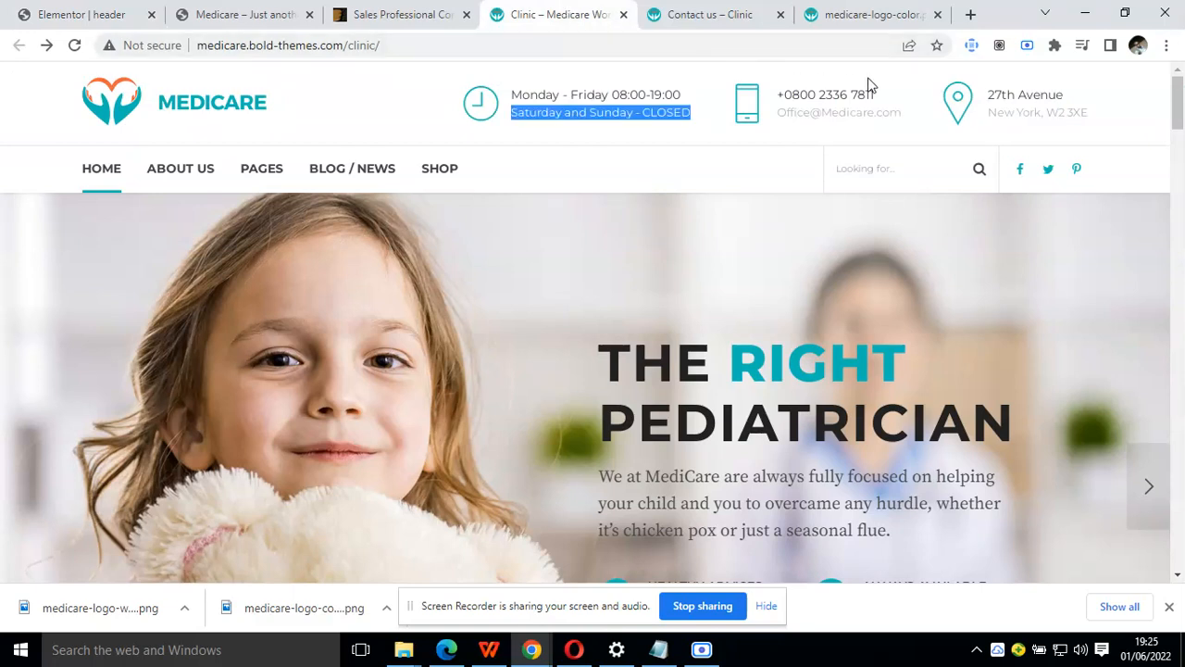
# Copy the phone number from the Clinic demo's header into the first heading of the second contact block
pyautogui.moveTo(877, 98); pyautogui.dragTo(780, 98)
pyautogui.hotkey('ctrl', 'c')
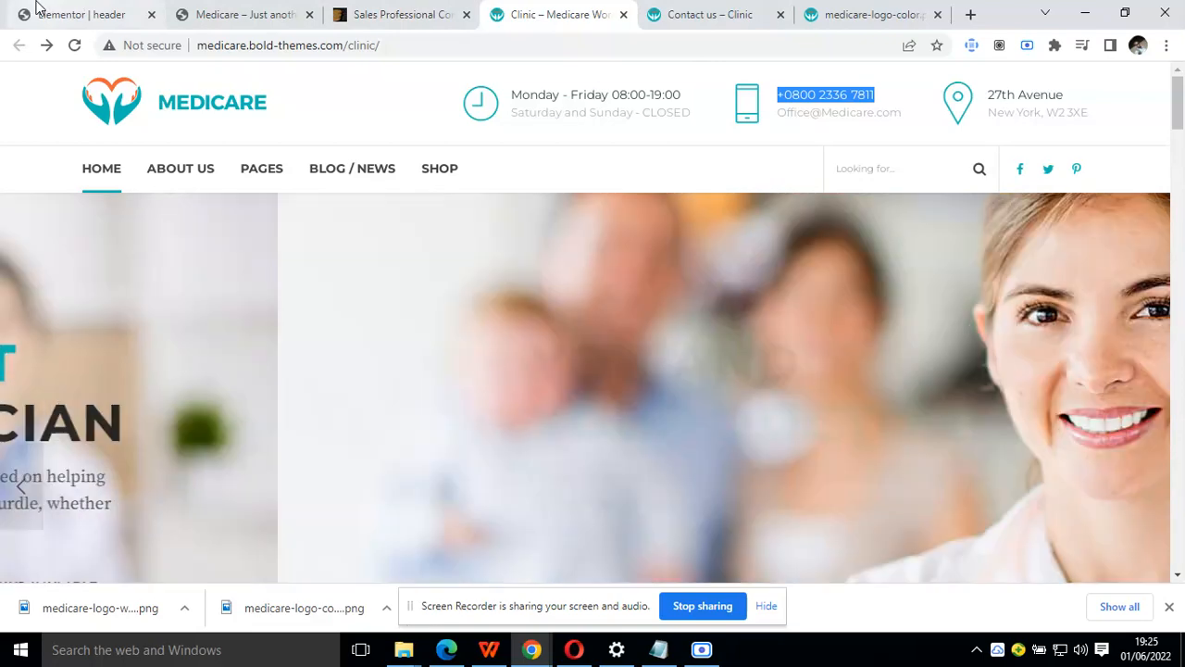
pyautogui.click(46, 13)
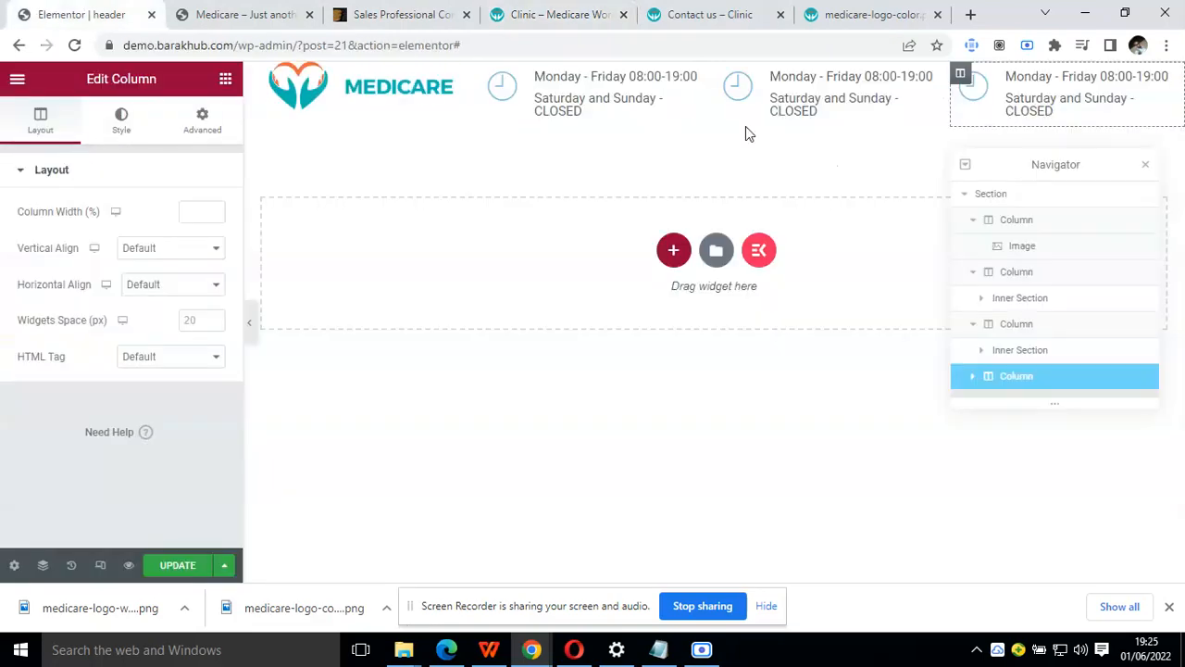
pyautogui.click(815, 77)
pyautogui.tripleClick(147, 254)
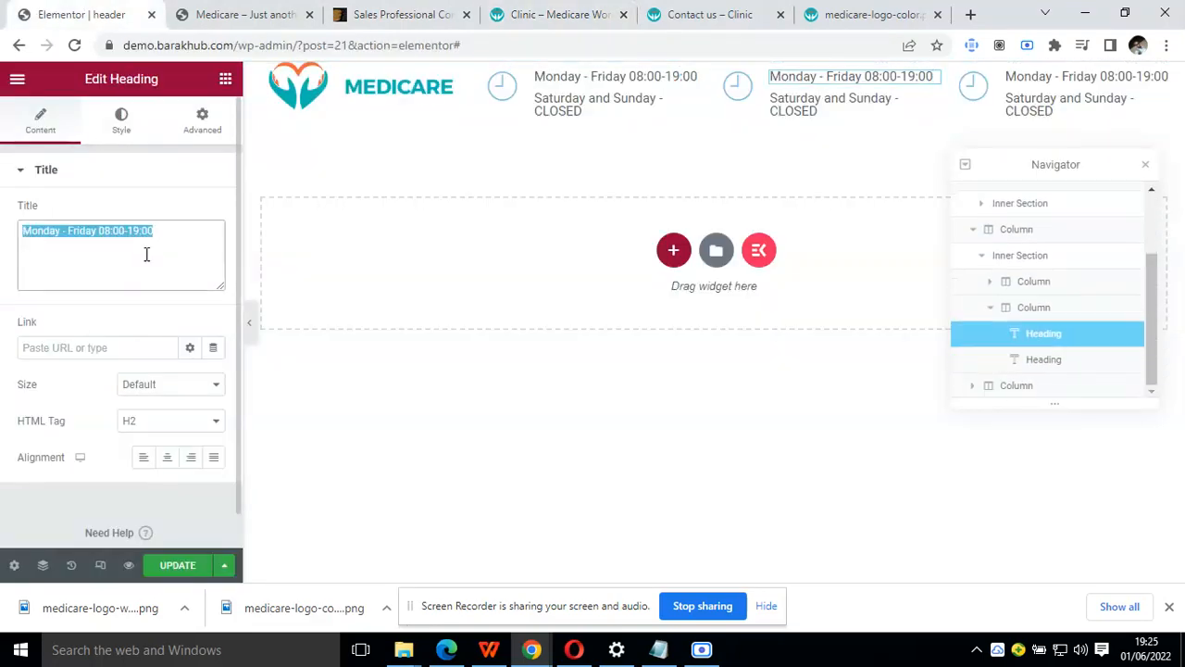
pyautogui.hotkey('ctrl', 'v')
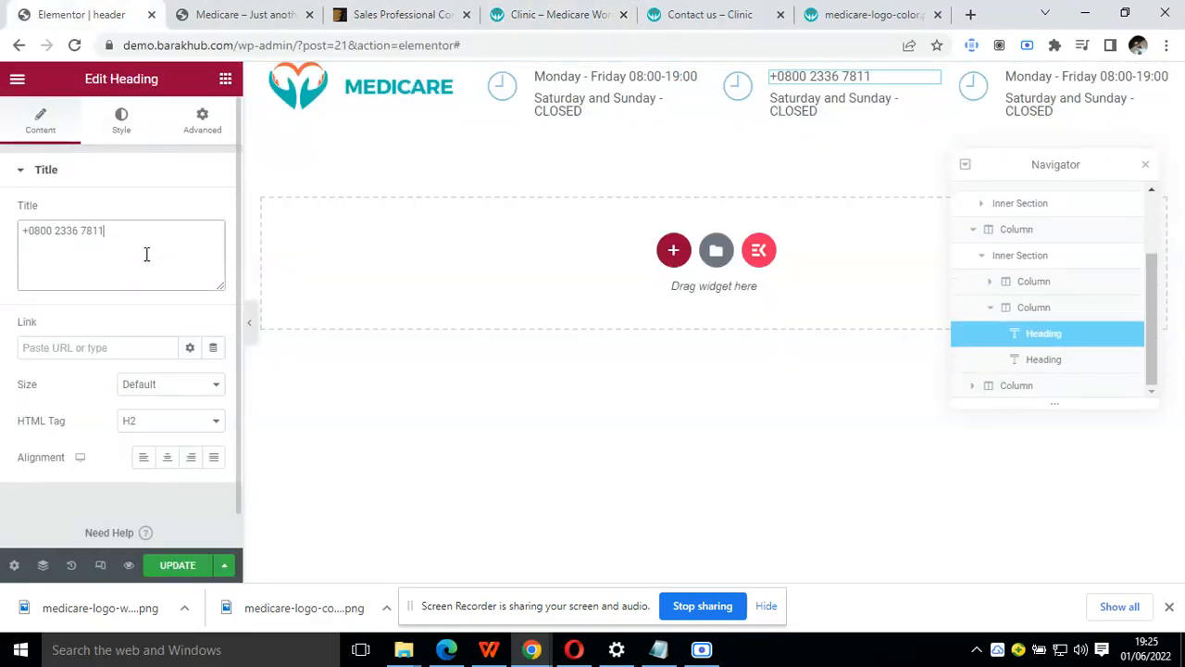
# Search the icon library for "phone" and replace the second contact block's clock with the outlined smartphone icon that has a screen symbol
pyautogui.click(736, 90)
pyautogui.click(69, 296)
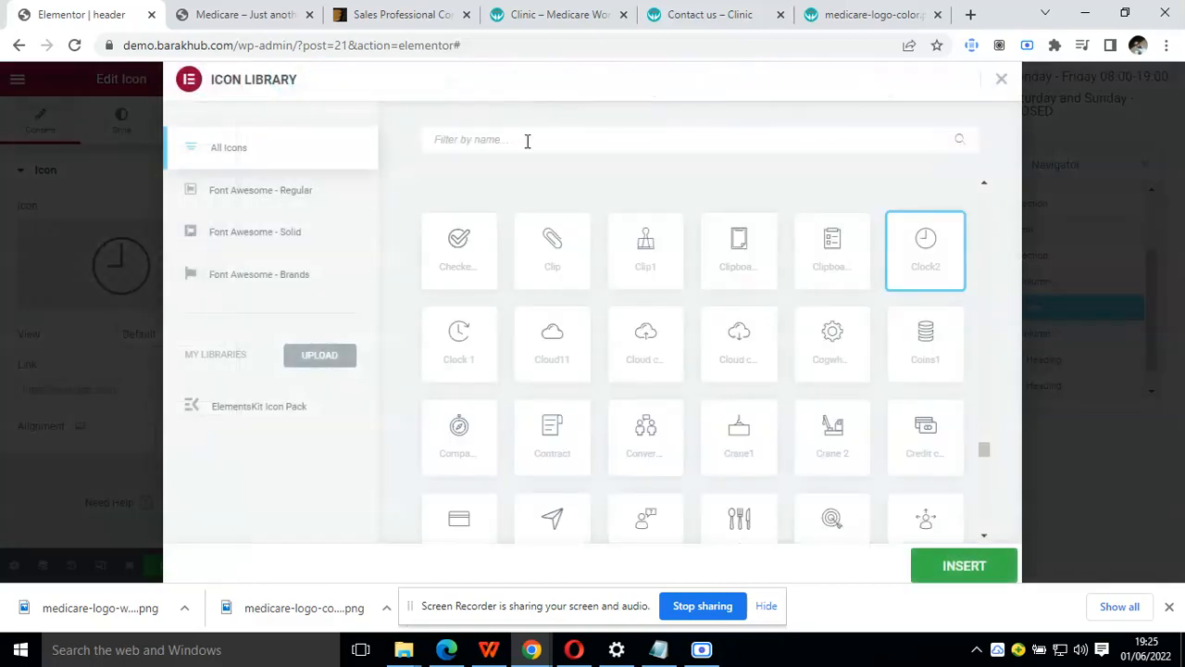
pyautogui.write('phone')
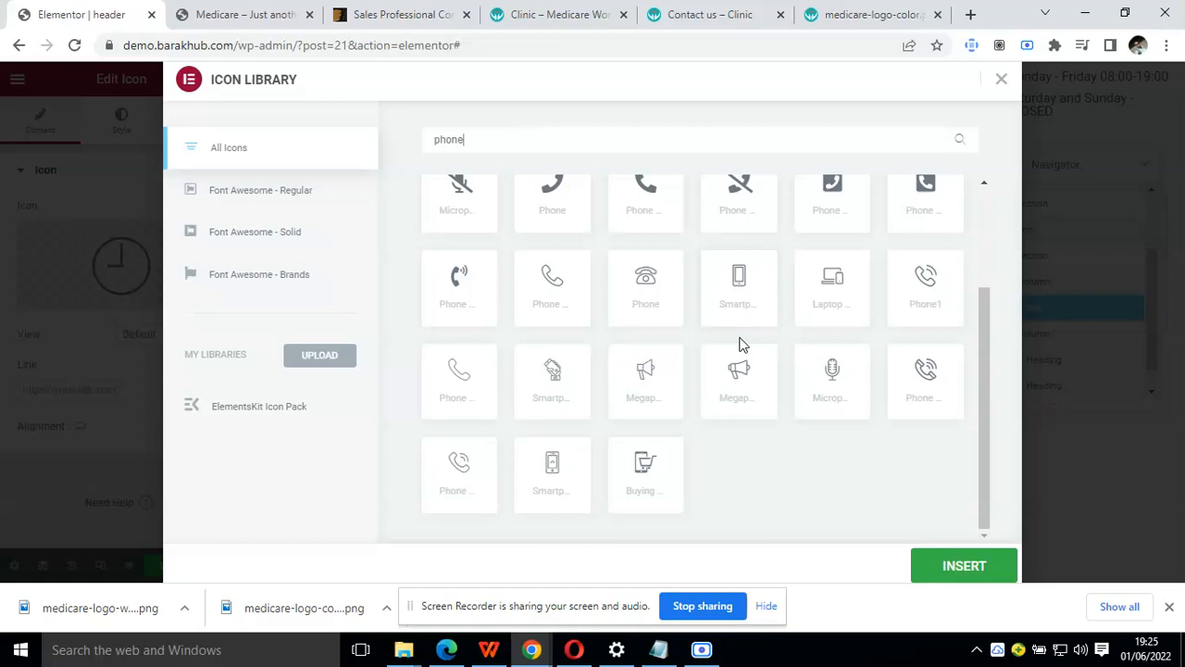
pyautogui.scroll(2, 741, 344)
pyautogui.scroll(-2, 740, 344)
pyautogui.scroll(3, 741, 344)
pyautogui.scroll(-2, 741, 344)
pyautogui.click(752, 309)
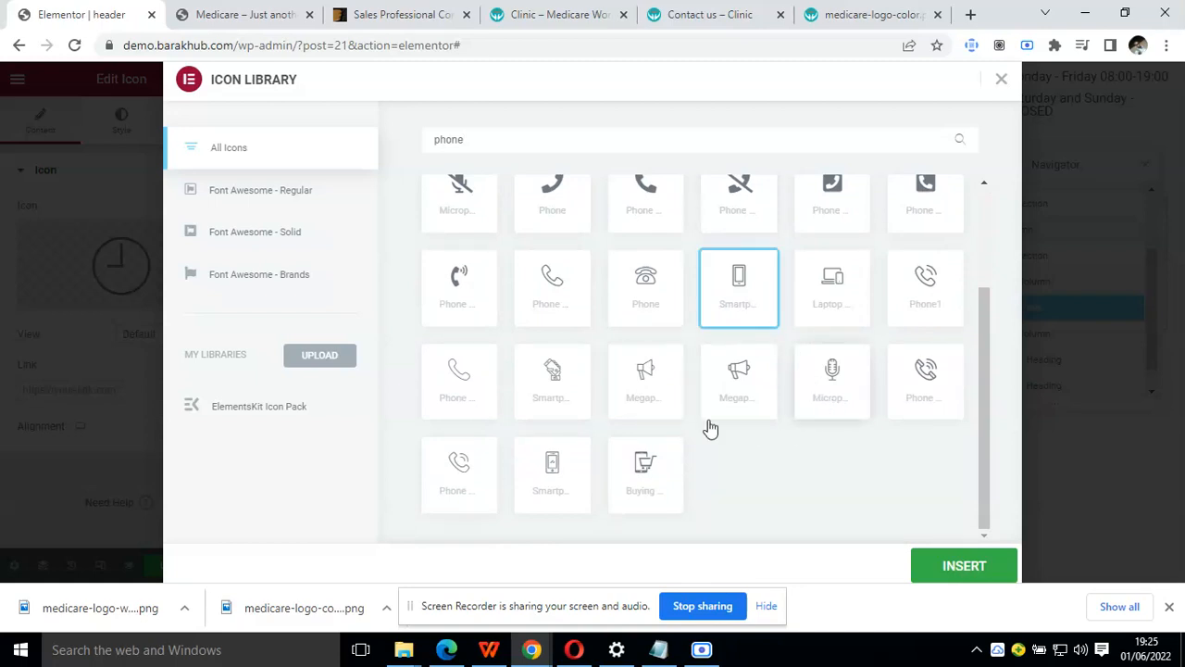
pyautogui.click(563, 472)
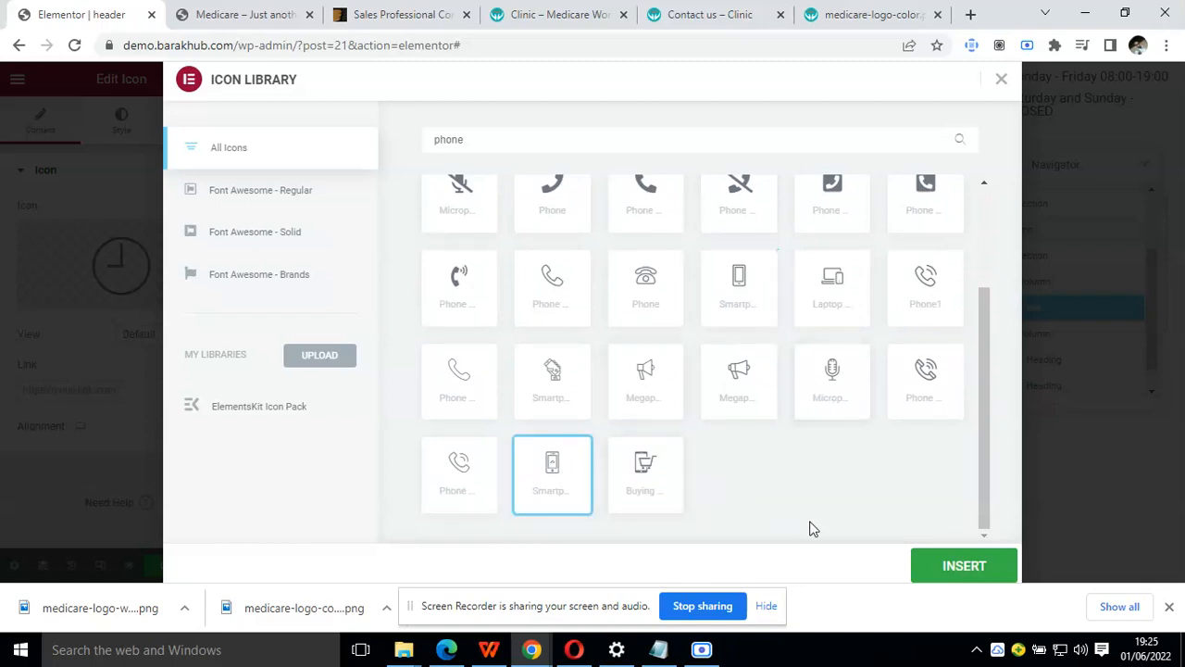
pyautogui.click(942, 568)
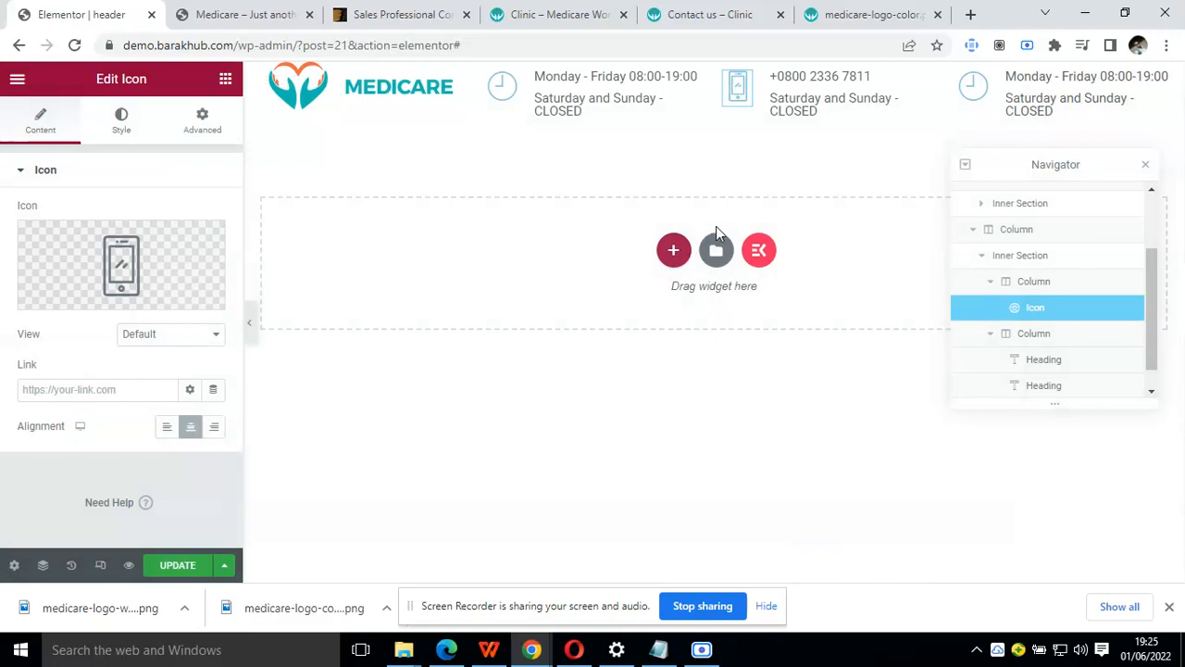
# Copy the contact e-mail from the Clinic demo's header into the second heading of the phone block
pyautogui.click(563, 11)
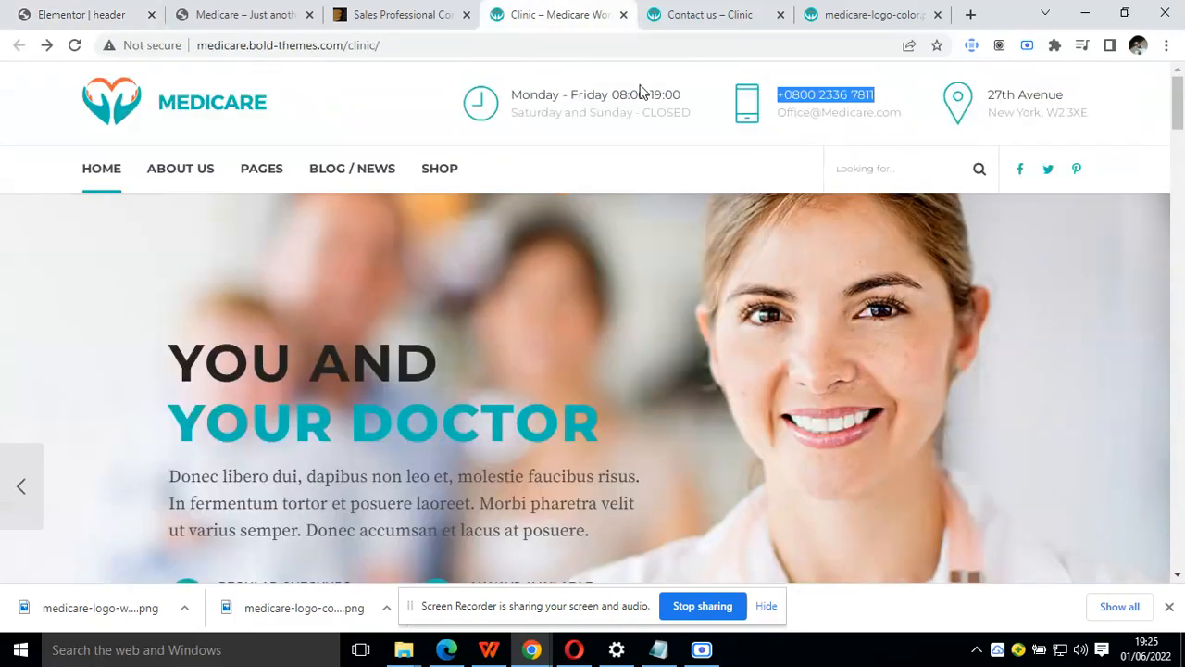
pyautogui.tripleClick(844, 113)
pyautogui.hotkey('ctrl', 'c')
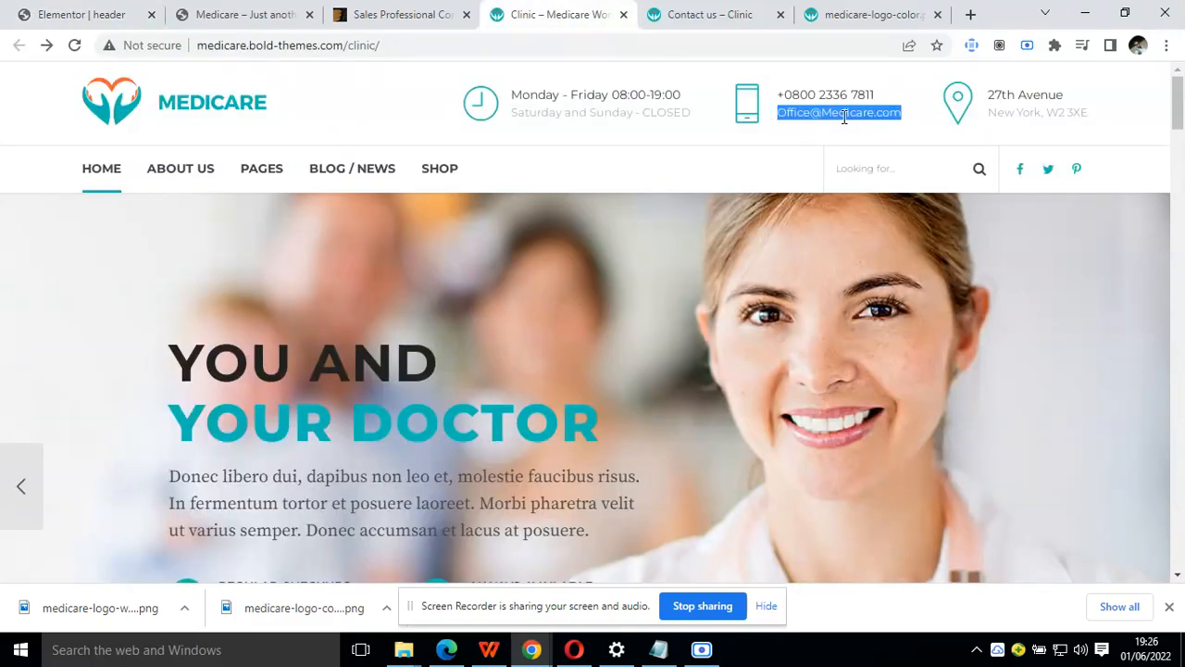
pyautogui.click(92, 11)
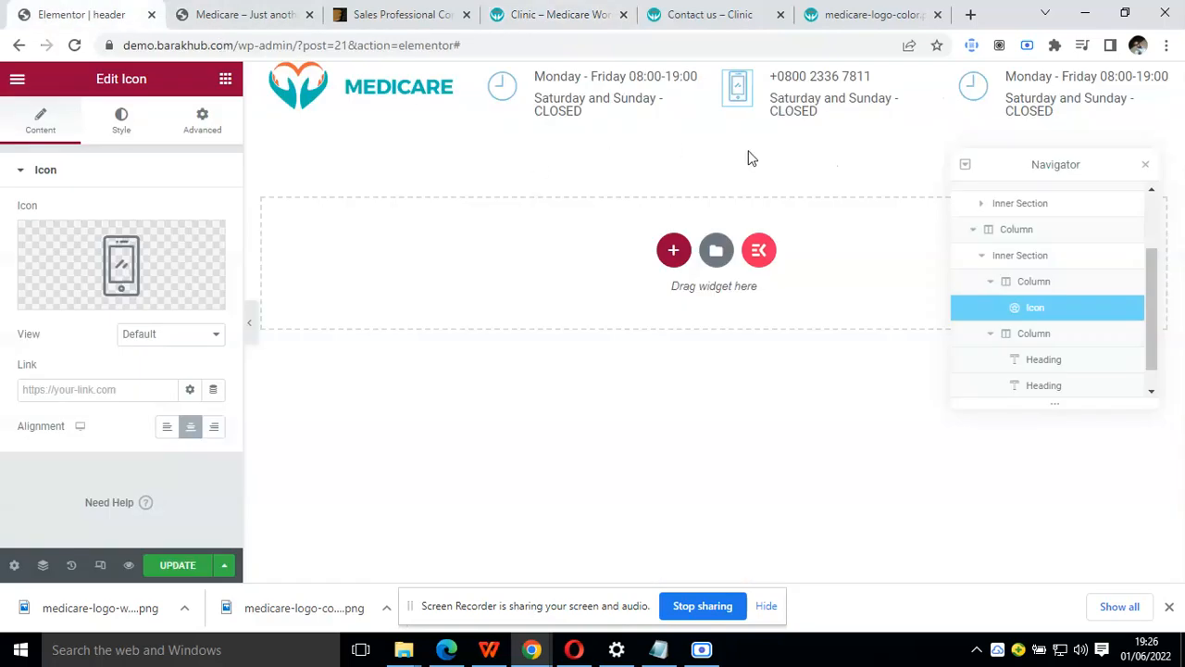
pyautogui.click(855, 110)
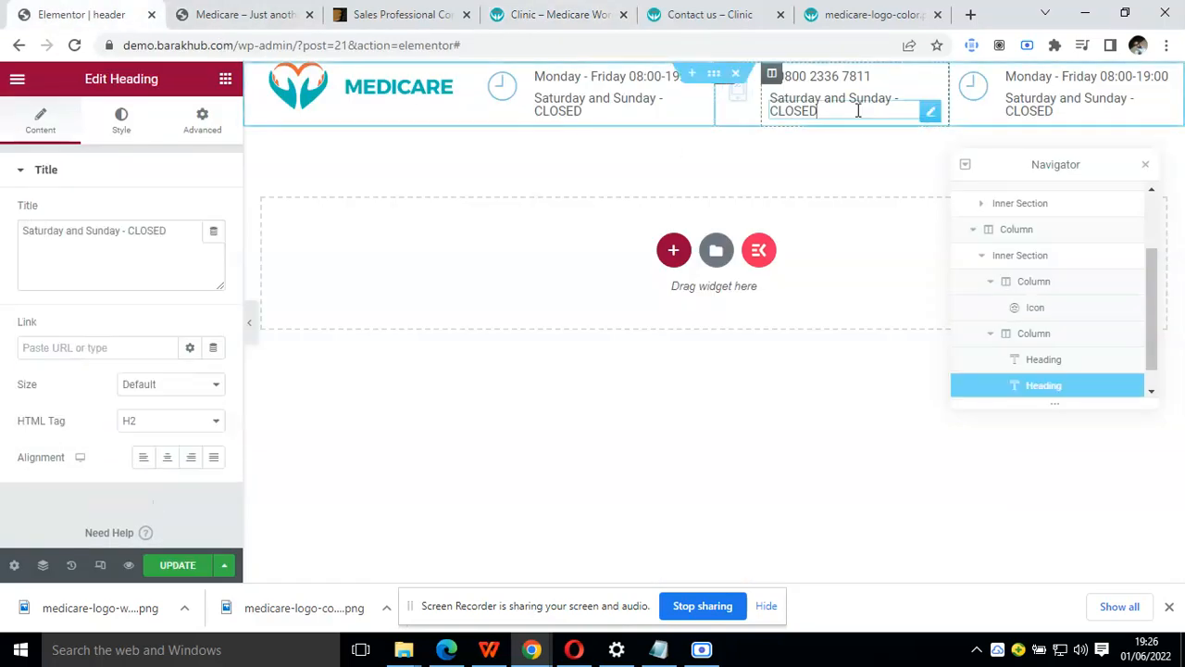
pyautogui.tripleClick(116, 244)
pyautogui.hotkey('ctrl', 'v')
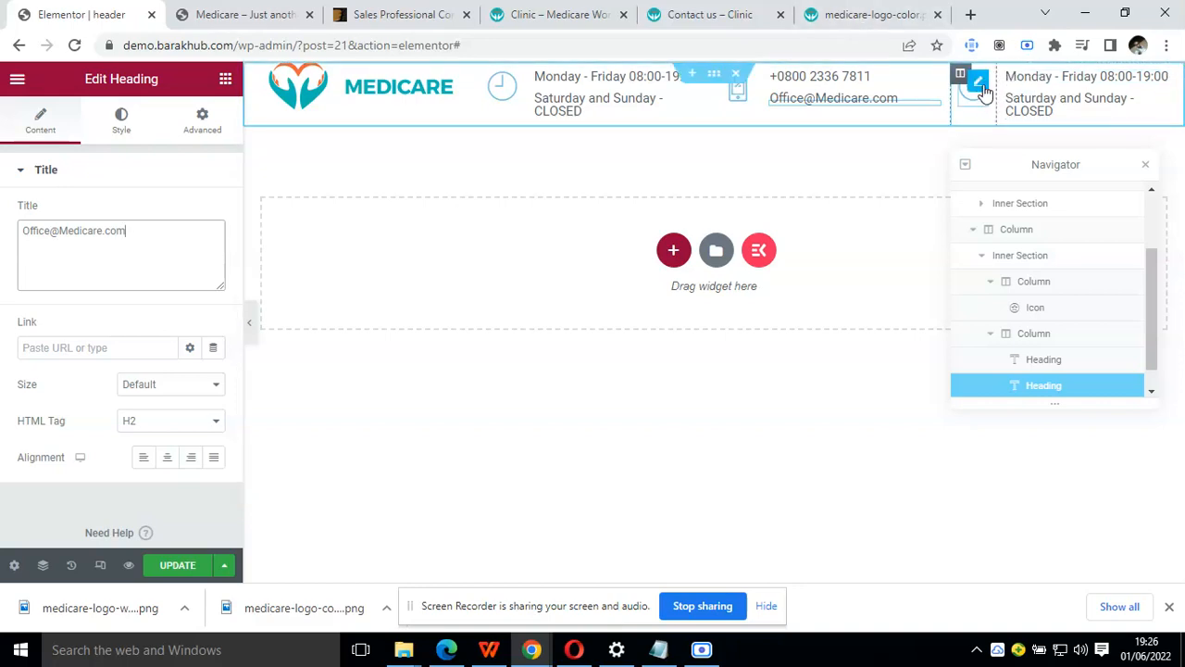
# Search the icon library for "map ma" and replace the third contact block's clock with the solid map marker that has a hole
pyautogui.click(983, 96)
pyautogui.click(549, 9)
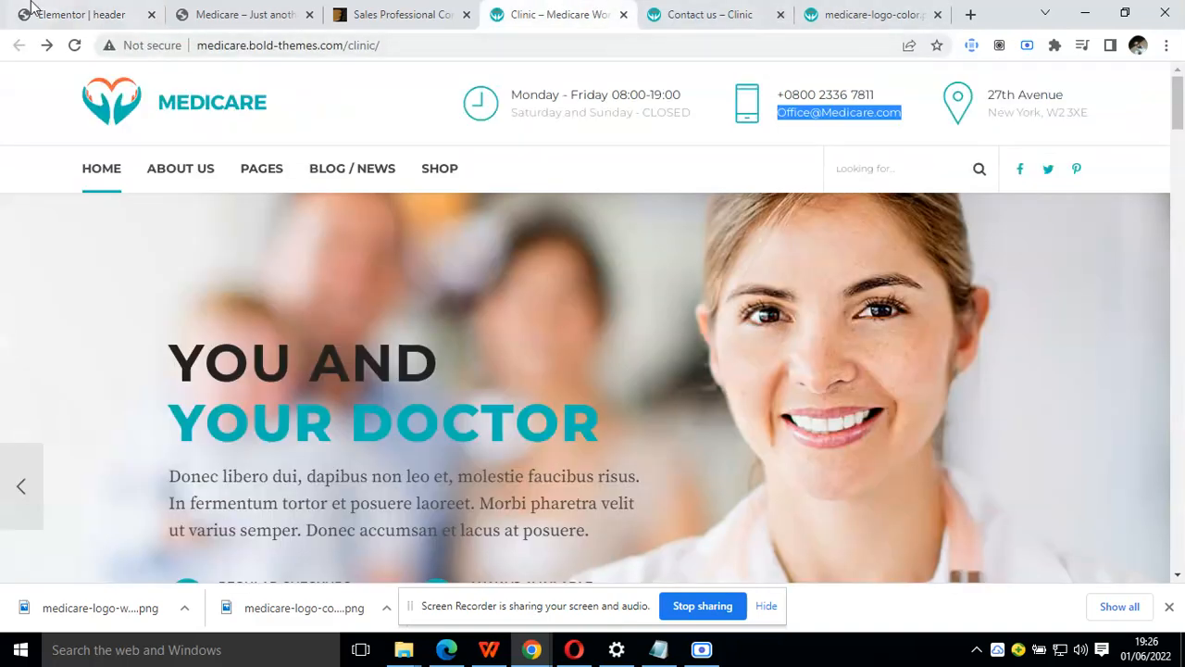
pyautogui.click(46, 13)
pyautogui.click(172, 262)
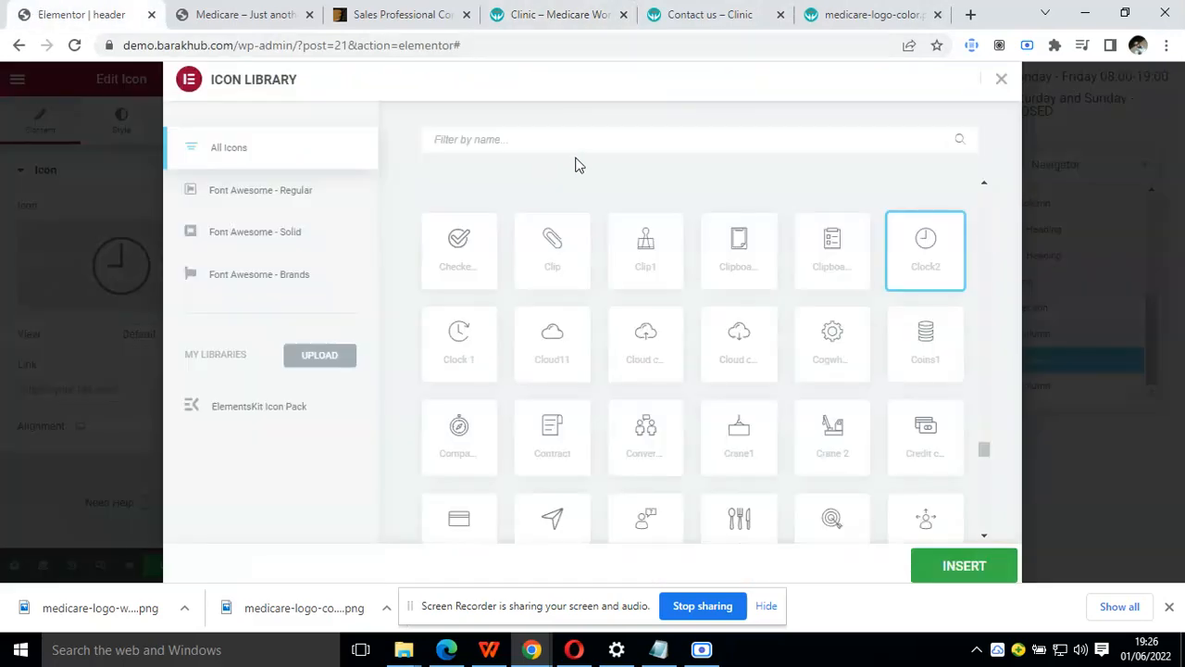
pyautogui.write('m')
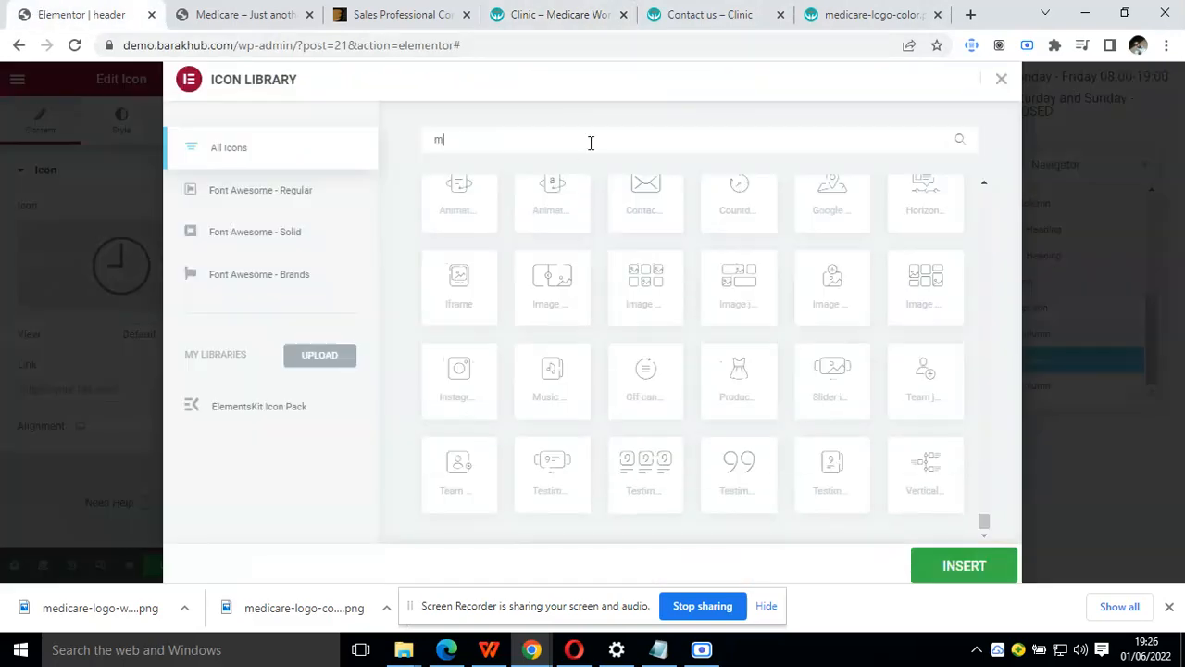
pyautogui.write('ap ma')
pyautogui.click(750, 243)
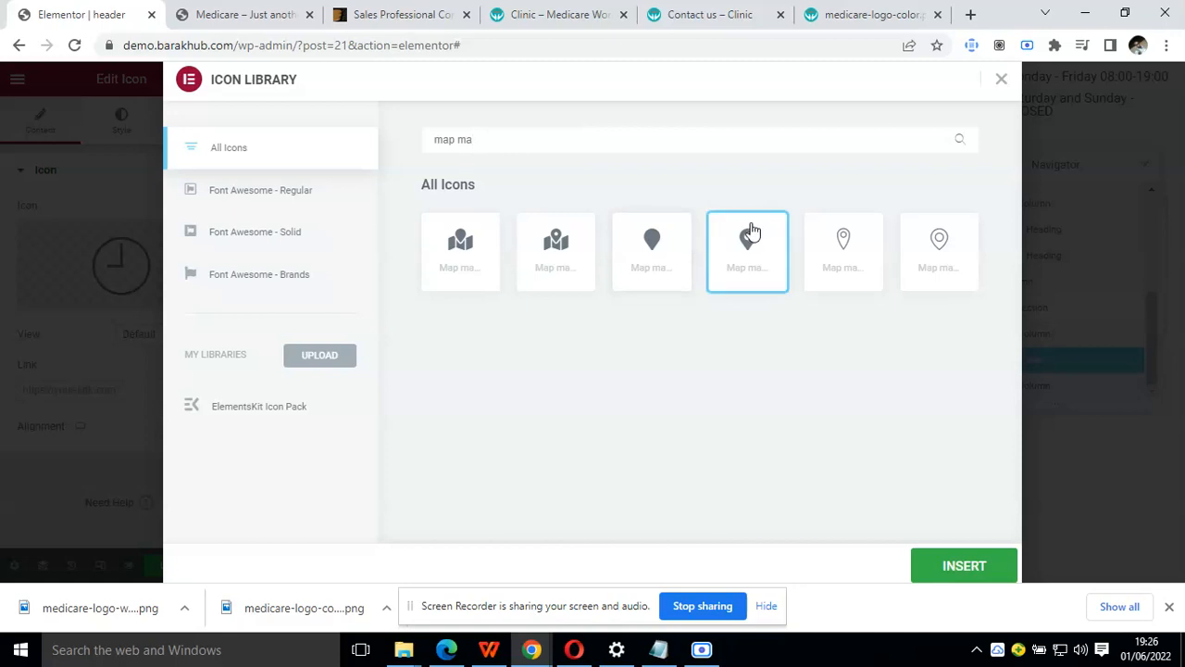
pyautogui.click(953, 563)
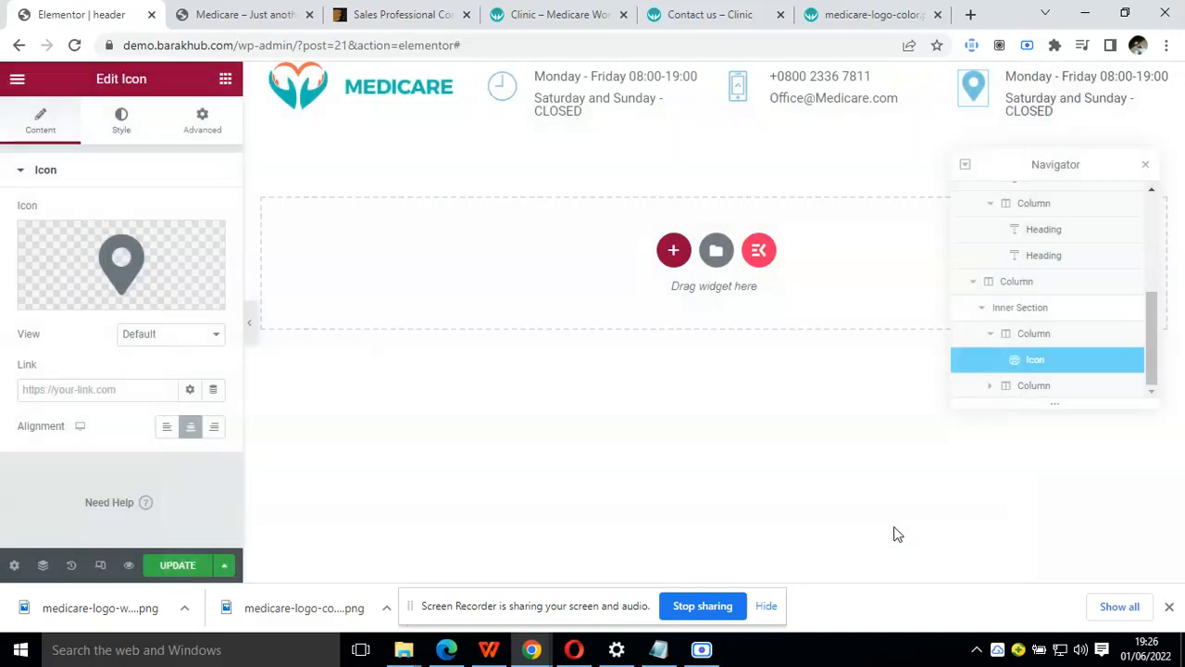
# Copy the street line from the Clinic demo's header into the first heading of the map marker block, closing the Navigator
pyautogui.click(593, 14)
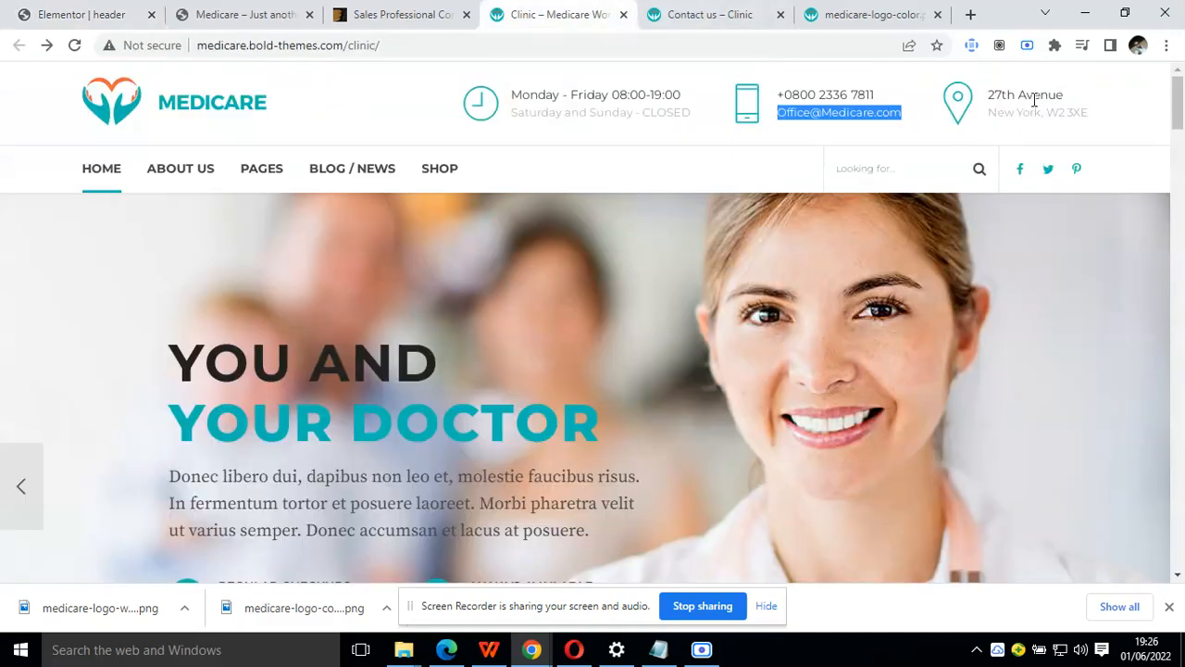
pyautogui.tripleClick(1039, 94)
pyautogui.hotkey('ctrl', 'c')
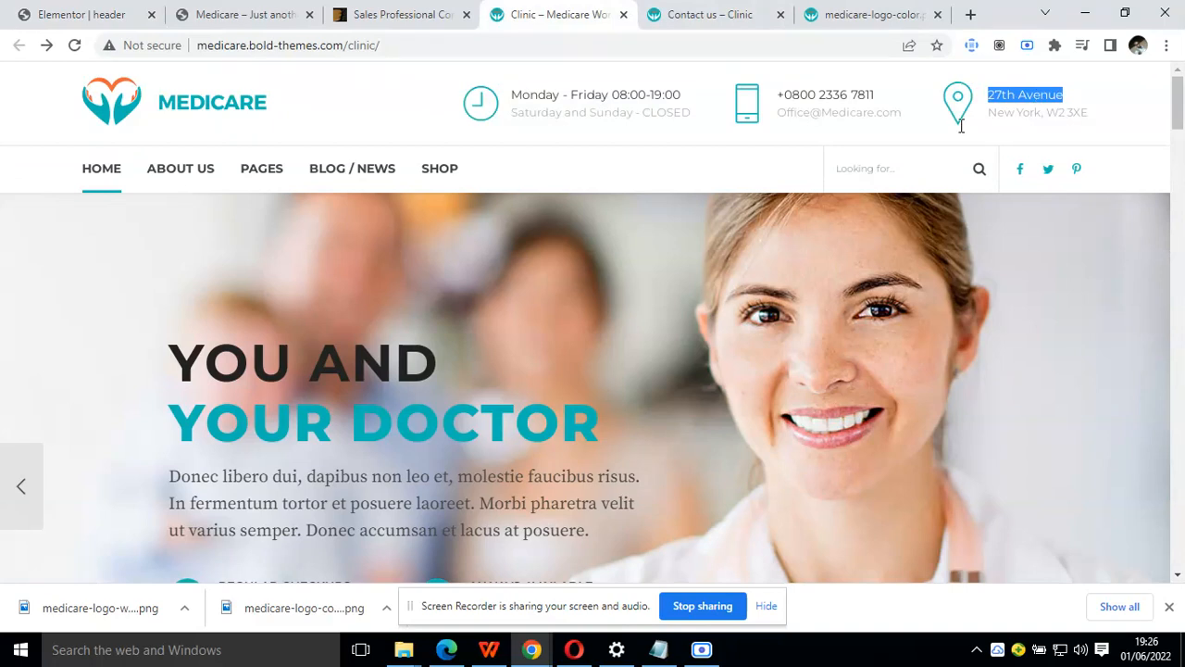
pyautogui.click(120, 14)
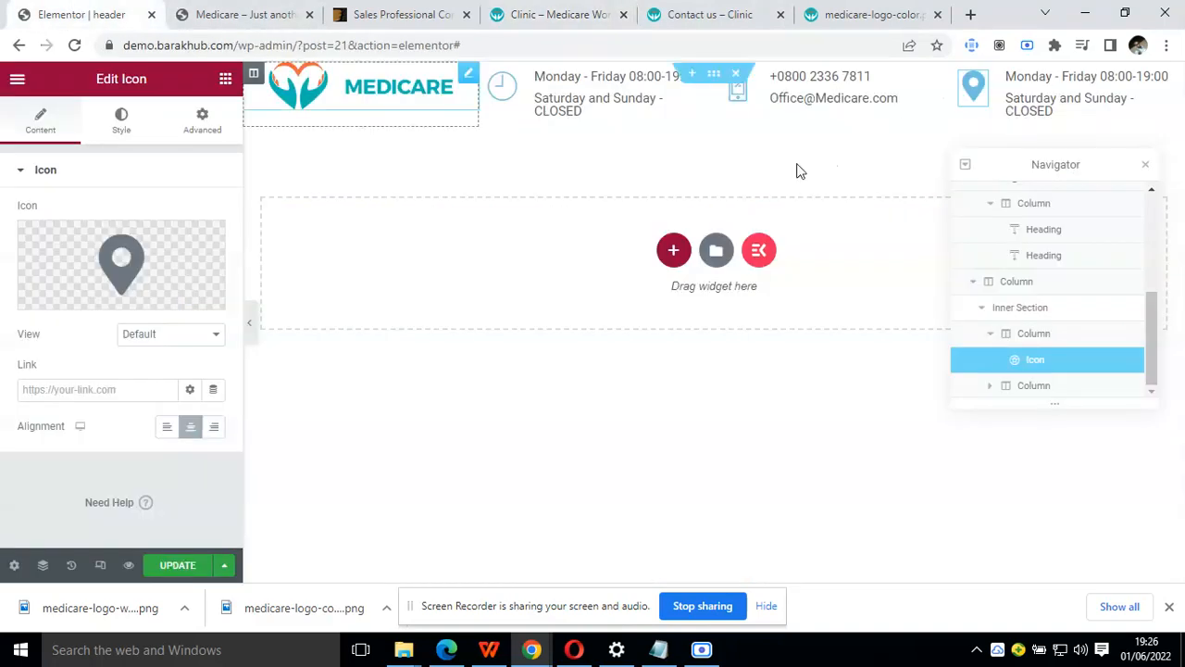
pyautogui.click(1145, 164)
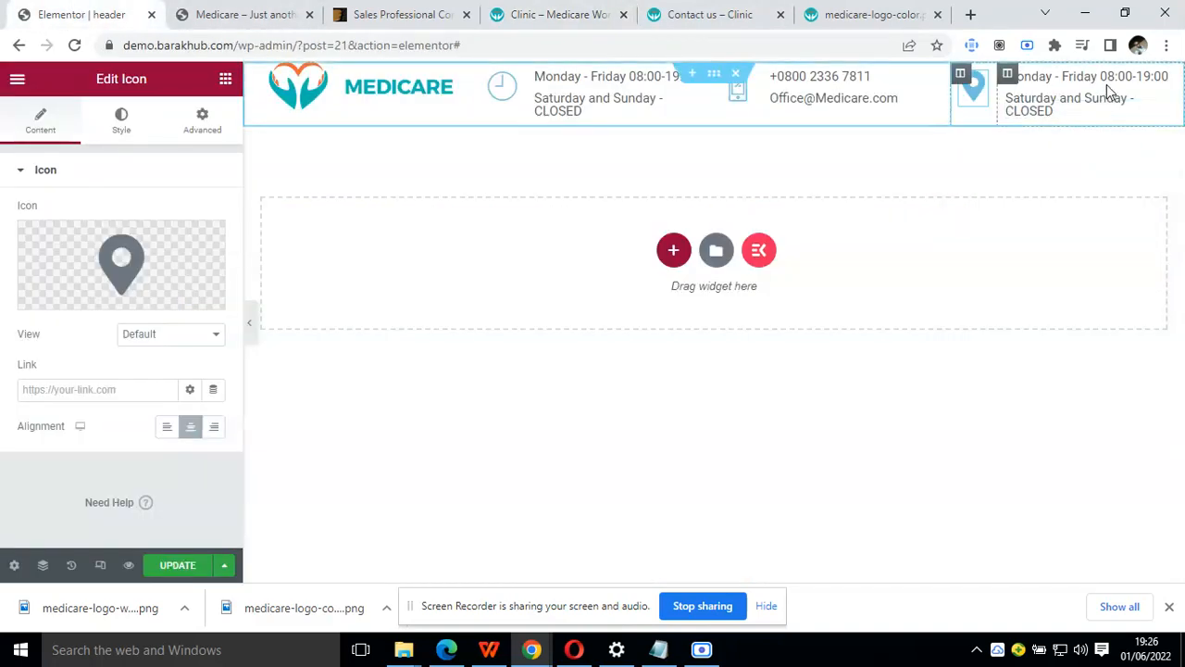
pyautogui.click(1107, 85)
pyautogui.tripleClick(151, 245)
pyautogui.hotkey('ctrl', 'v')
pyautogui.press('BackSpace')
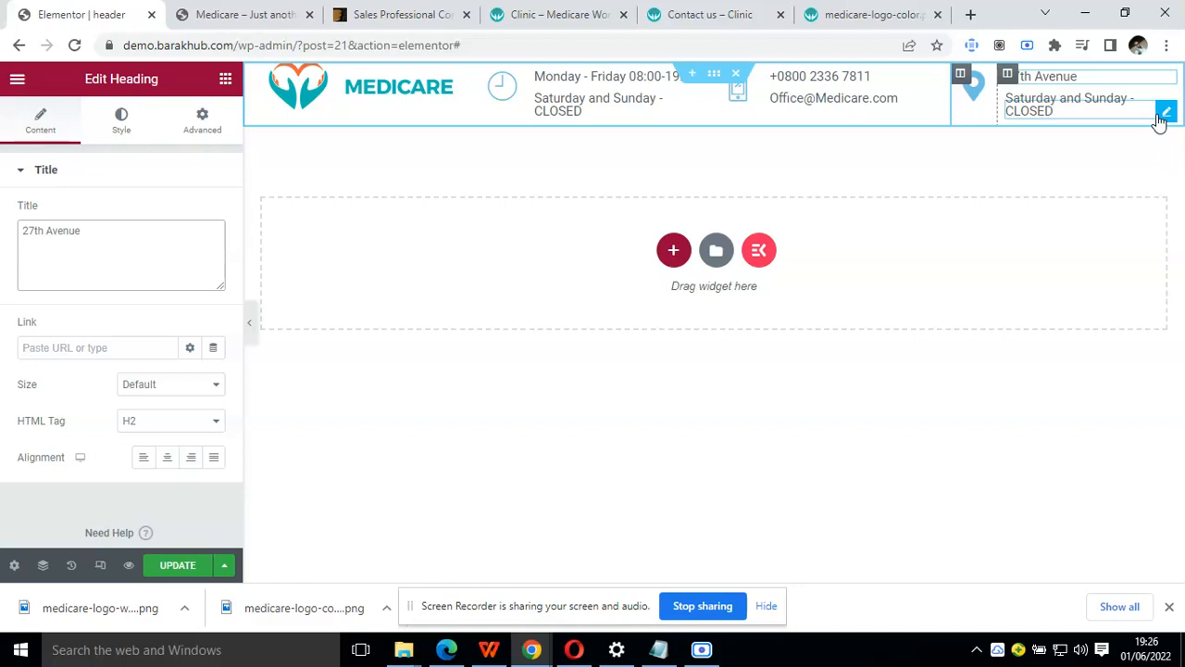
# Change the map marker block's second heading to "Kampala Uganda" and update the header
pyautogui.click(1159, 120)
pyautogui.tripleClick(164, 228)
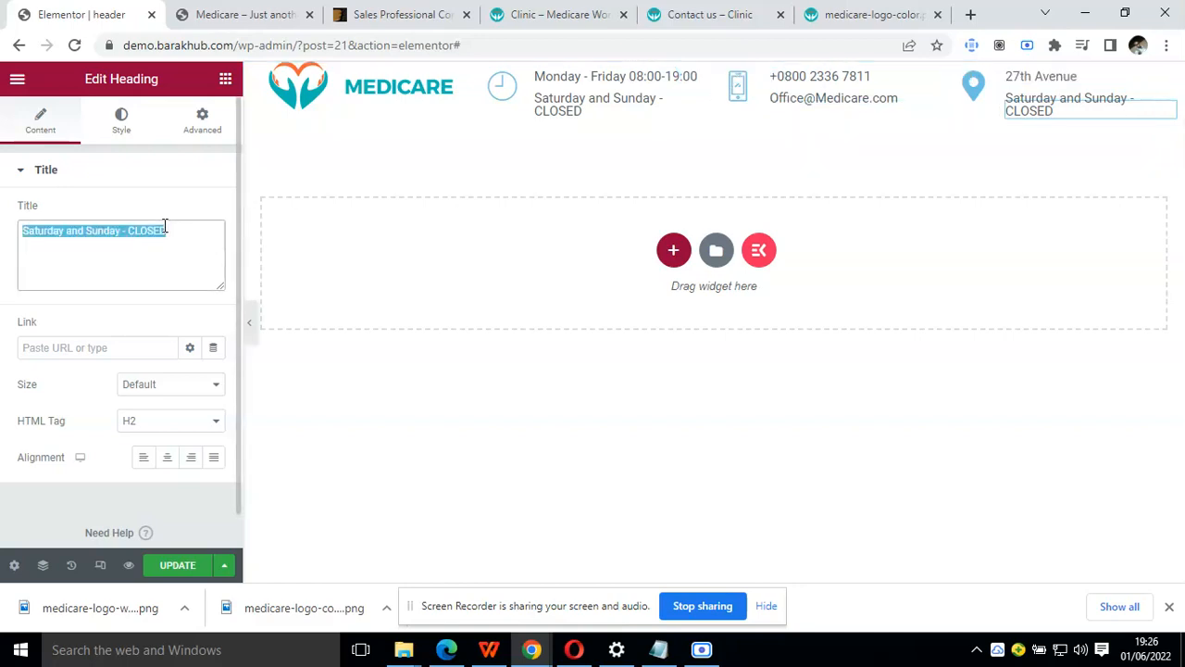
pyautogui.write('kam')
pyautogui.press('BackSpace')
pyautogui.press('BackSpace')
pyautogui.write('Kampala ')
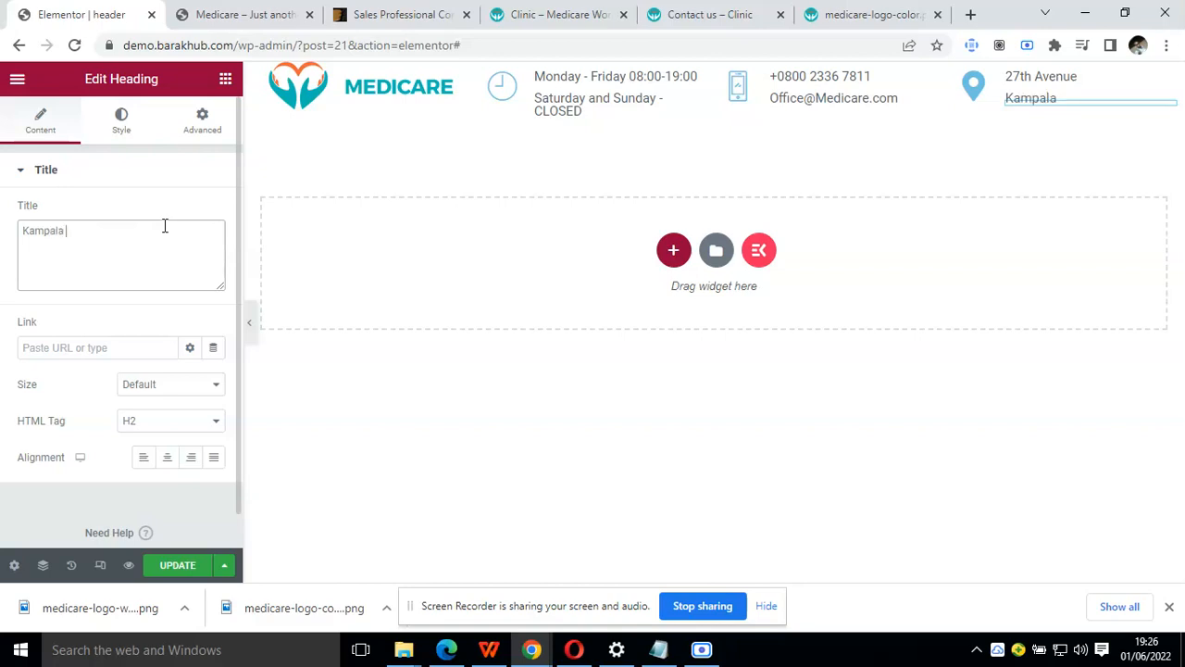
pyautogui.write('Uganda')
pyautogui.click(182, 572)
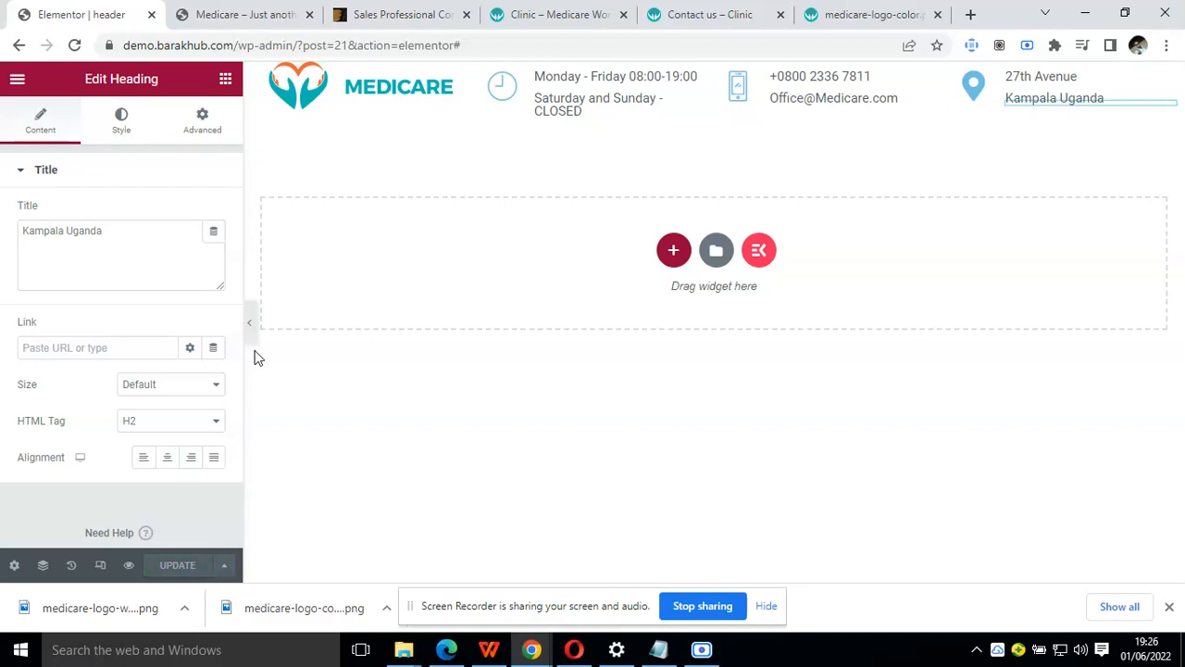
# Preview the header at full width and compare its spacing with the Clinic demo's header
pyautogui.click(249, 322)
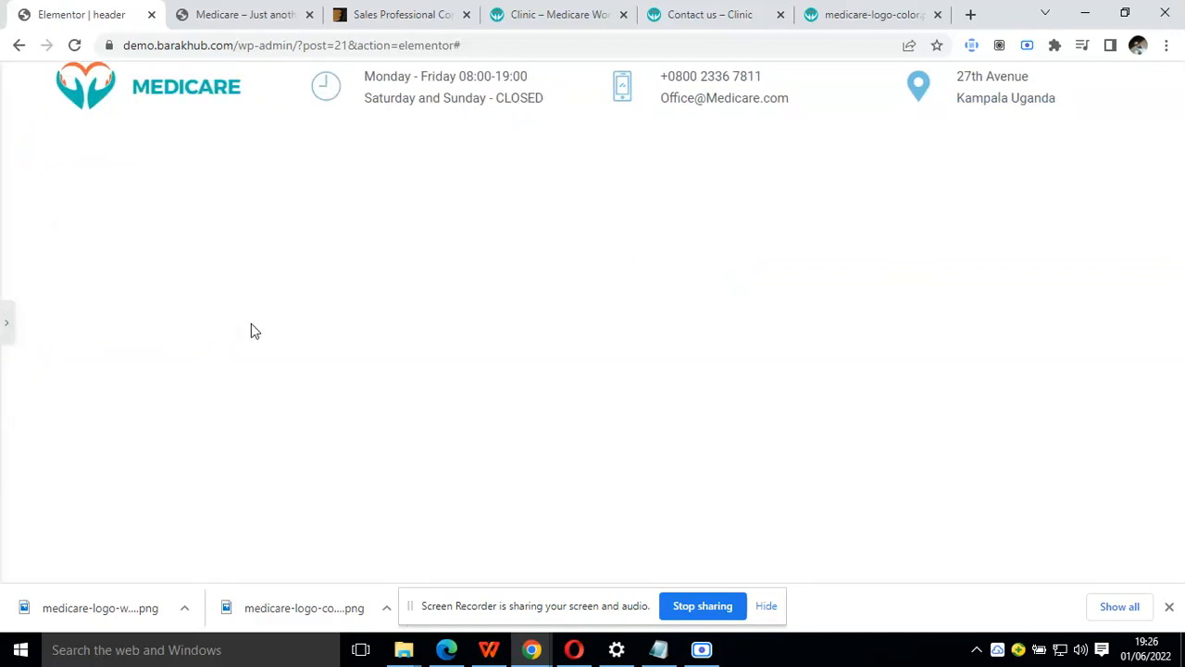
pyautogui.click(534, 9)
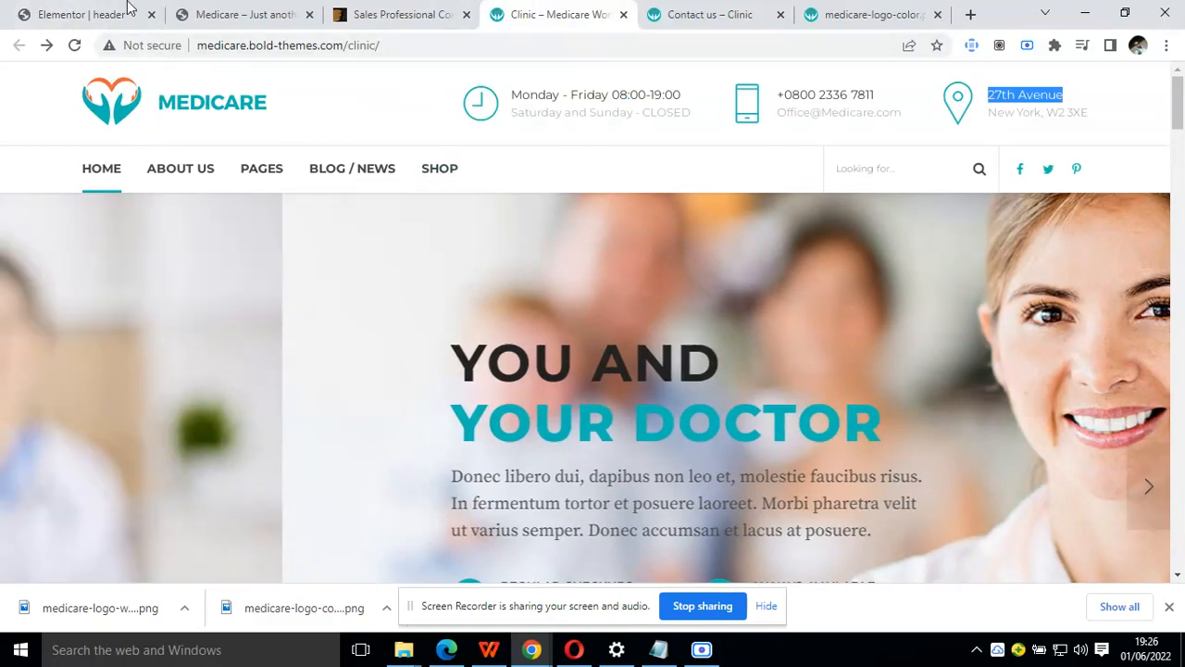
pyautogui.click(127, 9)
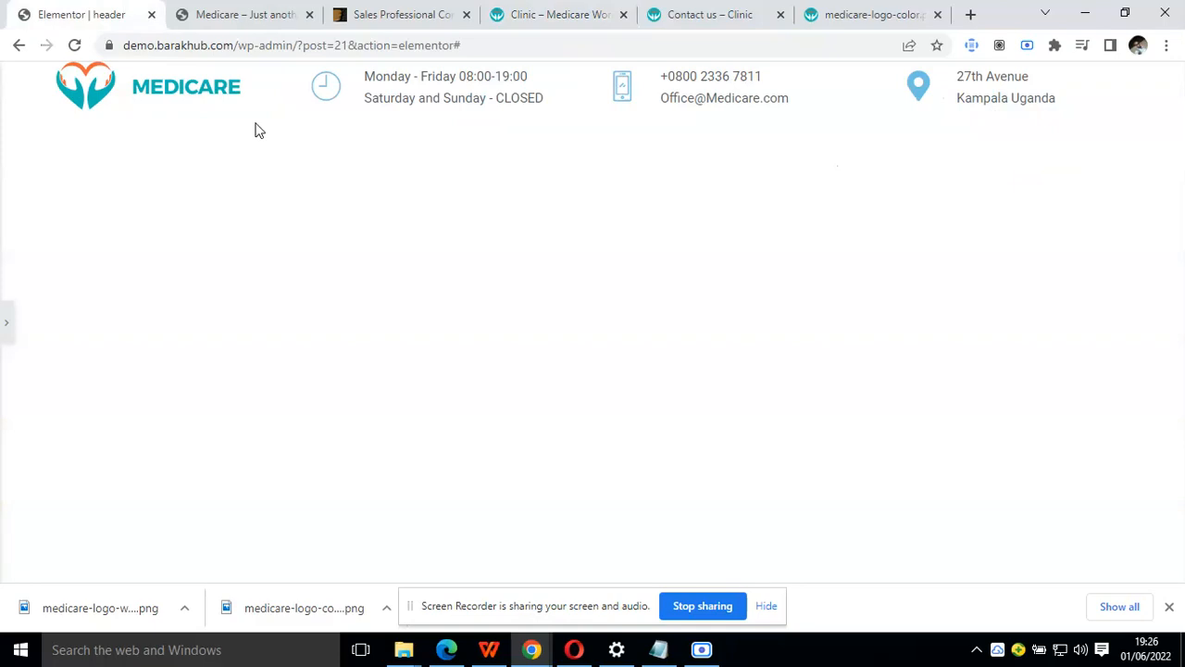
pyautogui.click(6, 323)
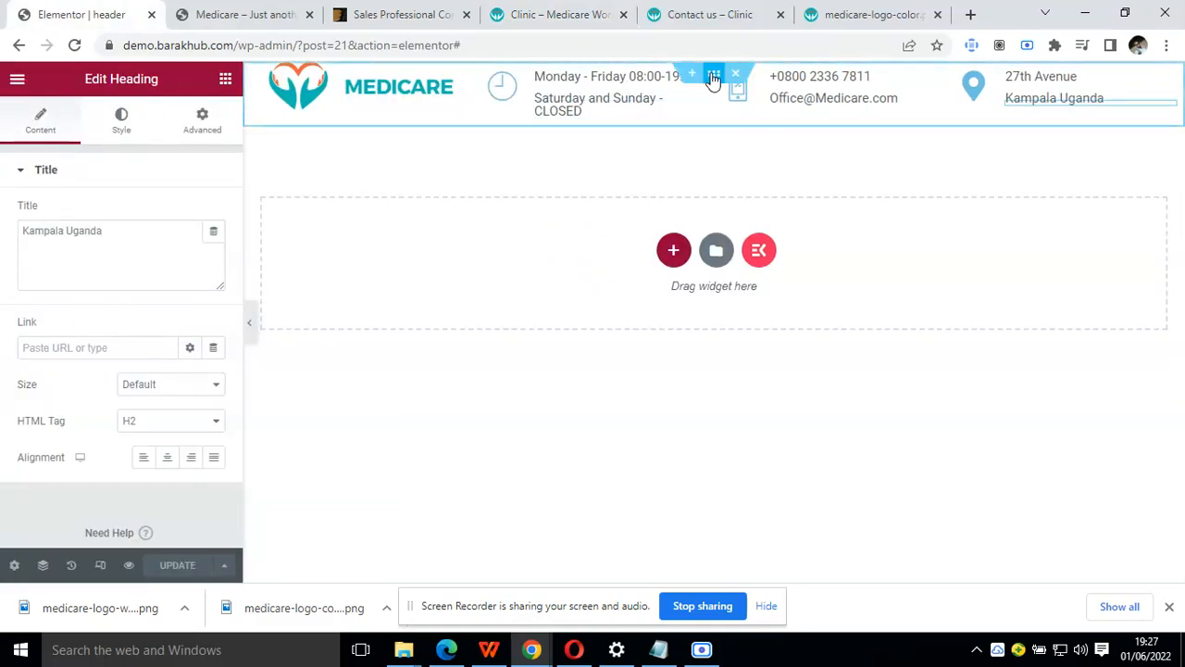
# Unlink the header section's padding values and set the top and bottom padding to 10 px each
pyautogui.click(713, 80)
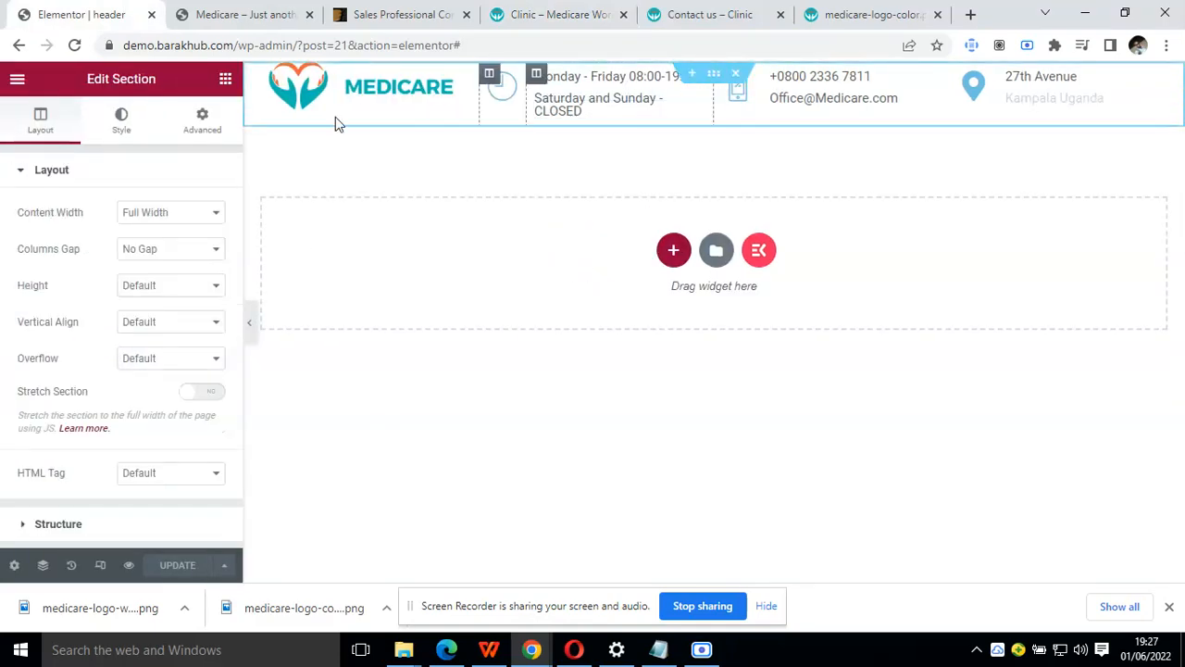
pyautogui.click(203, 121)
pyautogui.click(30, 300)
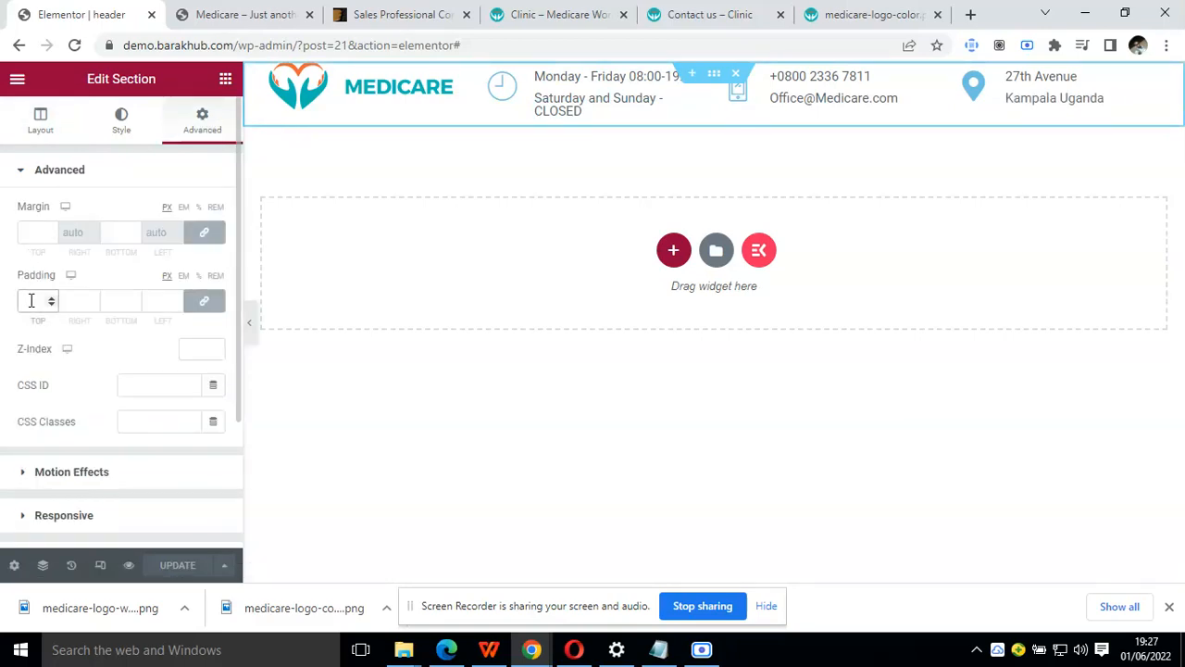
pyautogui.click(208, 302)
pyautogui.click(31, 305)
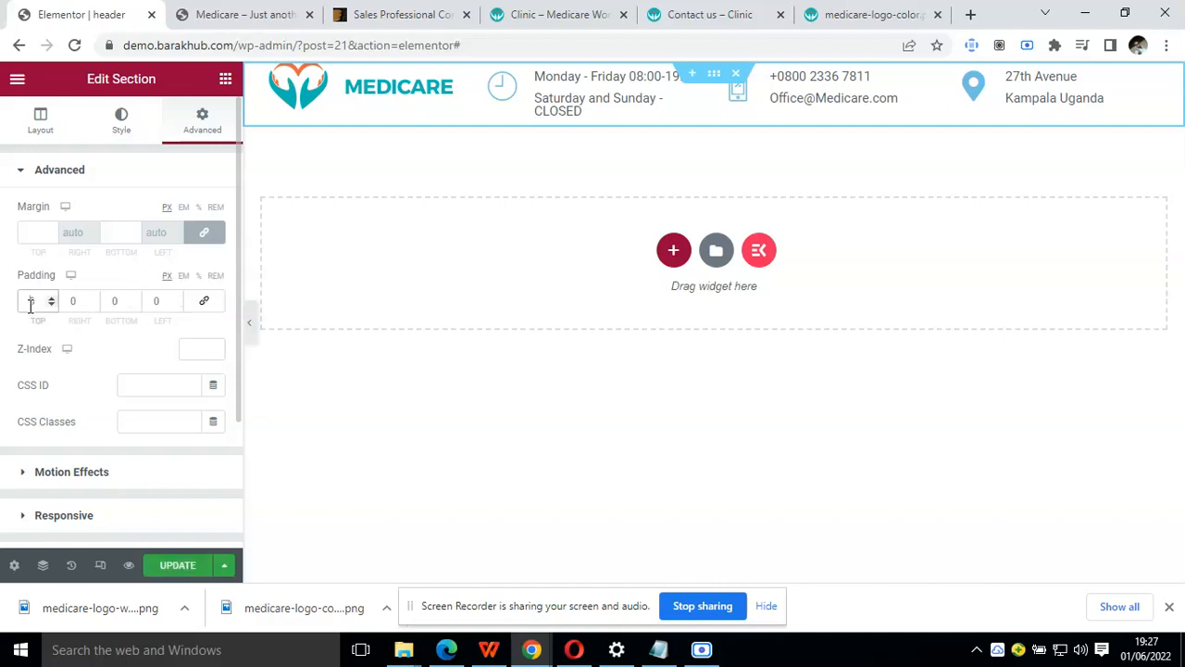
pyautogui.write('10')
pyautogui.click(114, 303)
pyautogui.write('10')
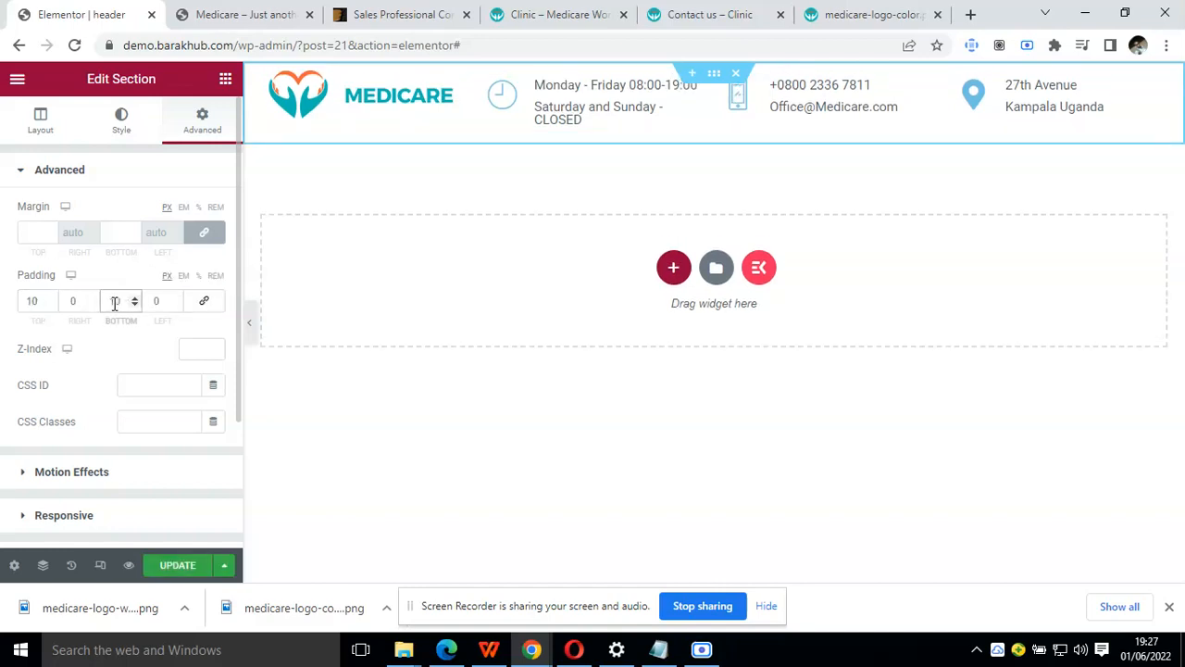
# Preview the padded header at full width and examine the navigation row in the Clinic demo's header
pyautogui.click(249, 324)
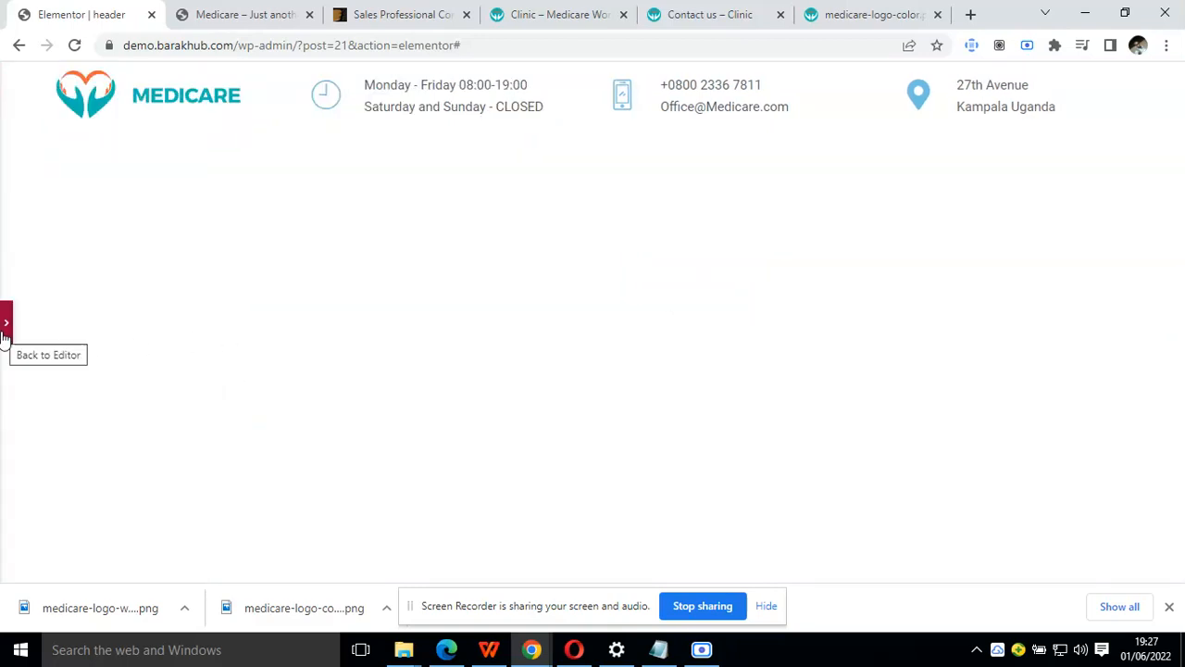
pyautogui.click(6, 329)
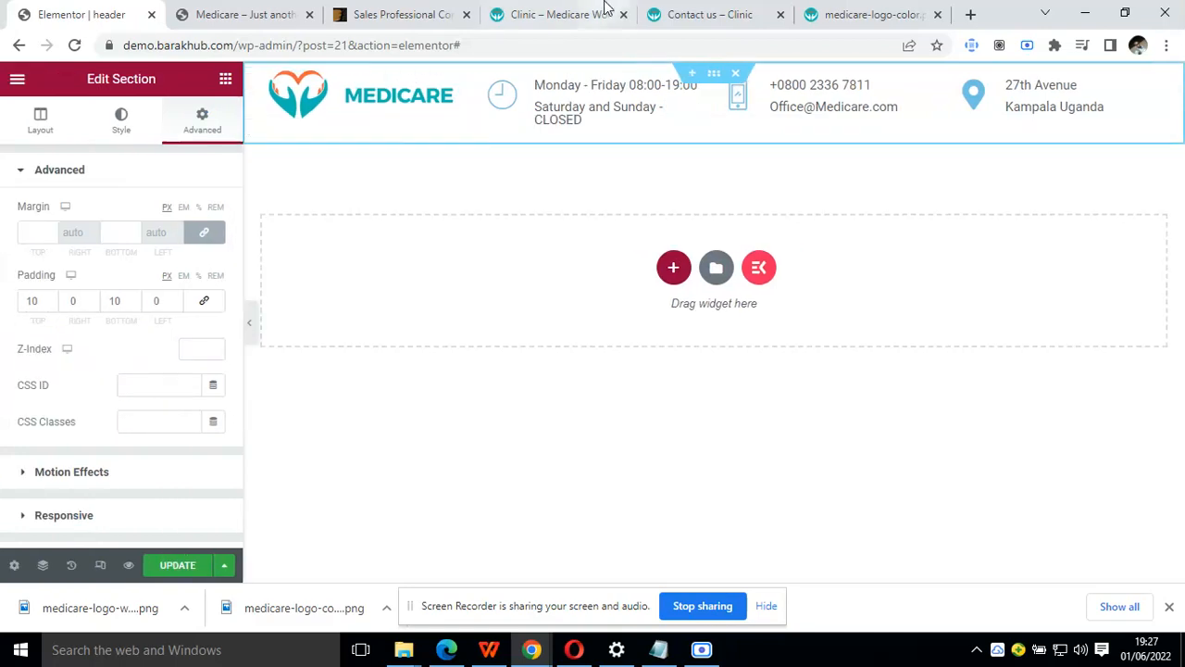
pyautogui.click(604, 7)
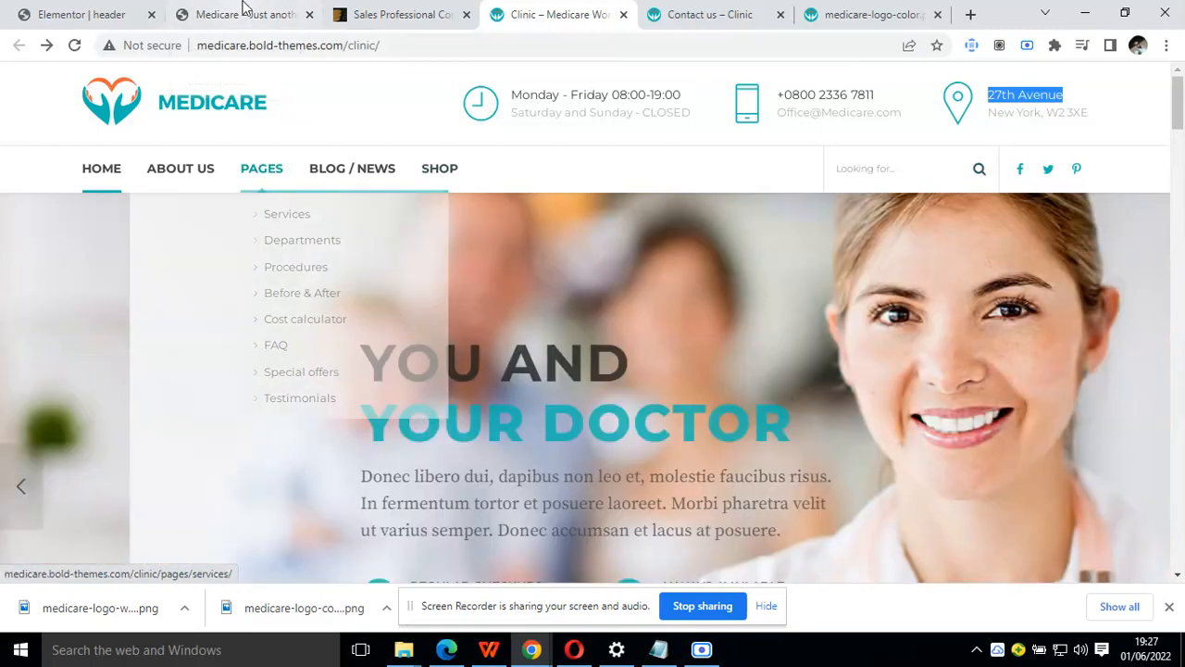
pyautogui.click(133, 7)
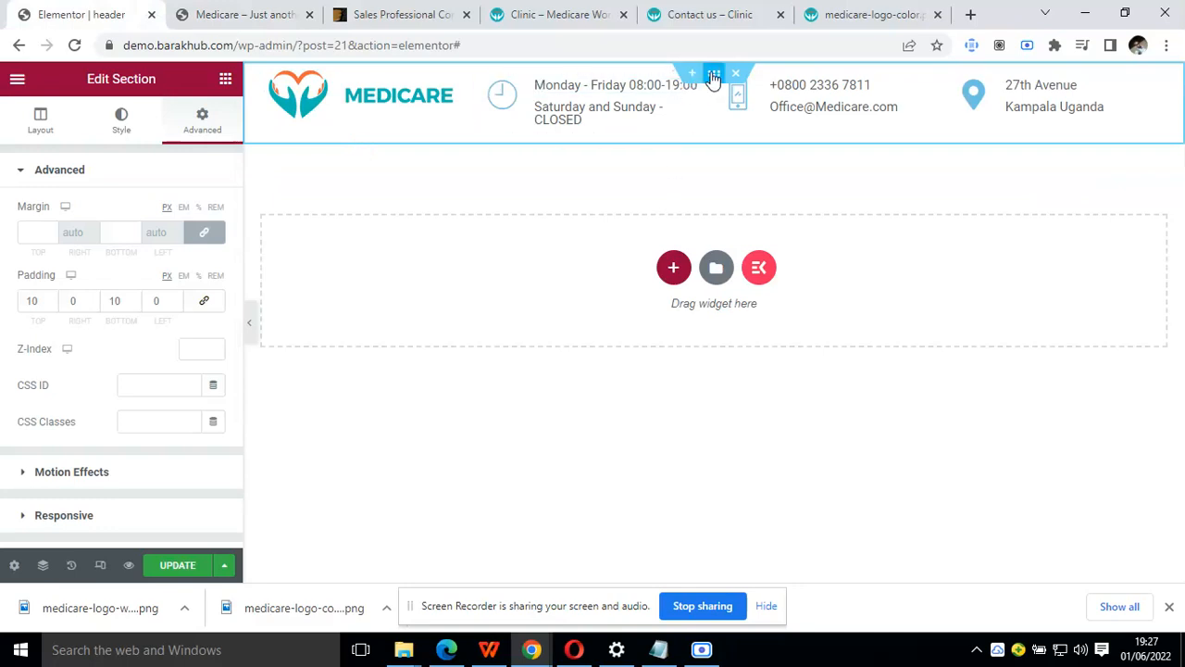
# Add a three-column section beneath the contact row, with Full Width content and No Gap between columns
pyautogui.click(676, 269)
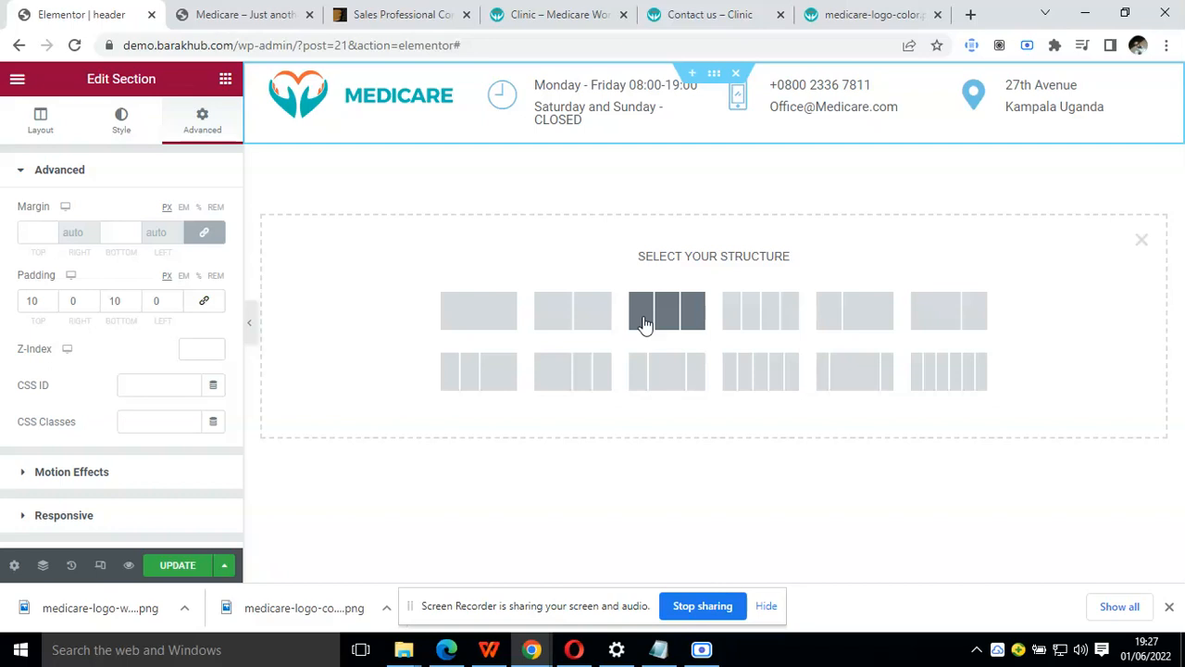
pyautogui.click(645, 319)
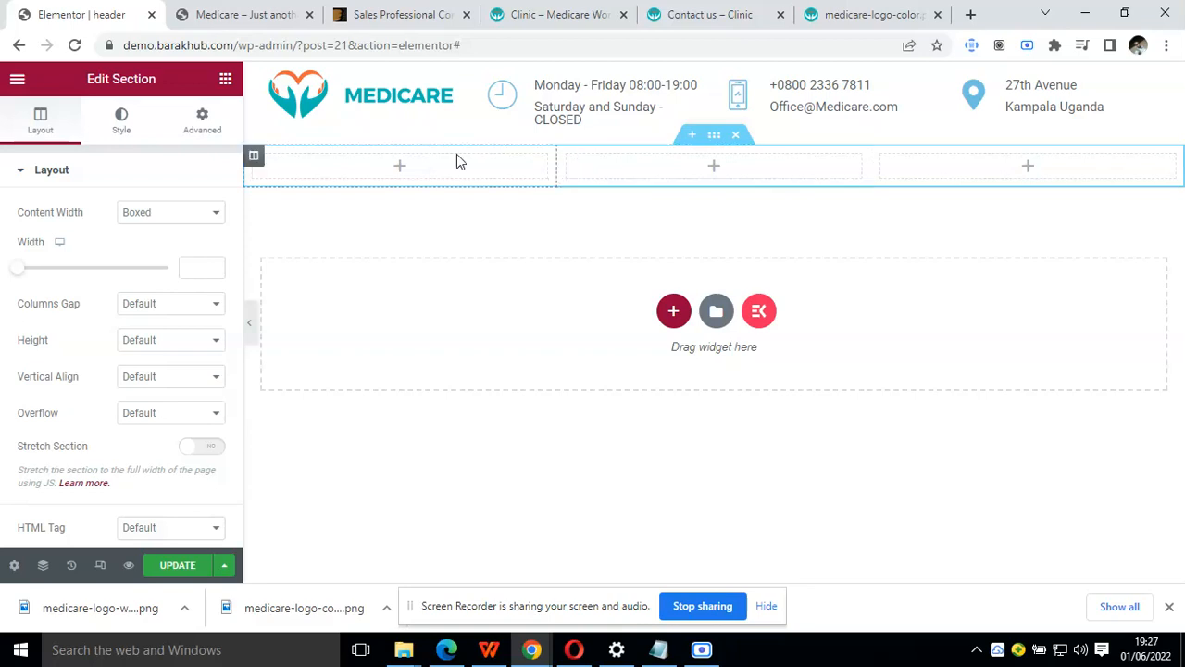
pyautogui.click(253, 156)
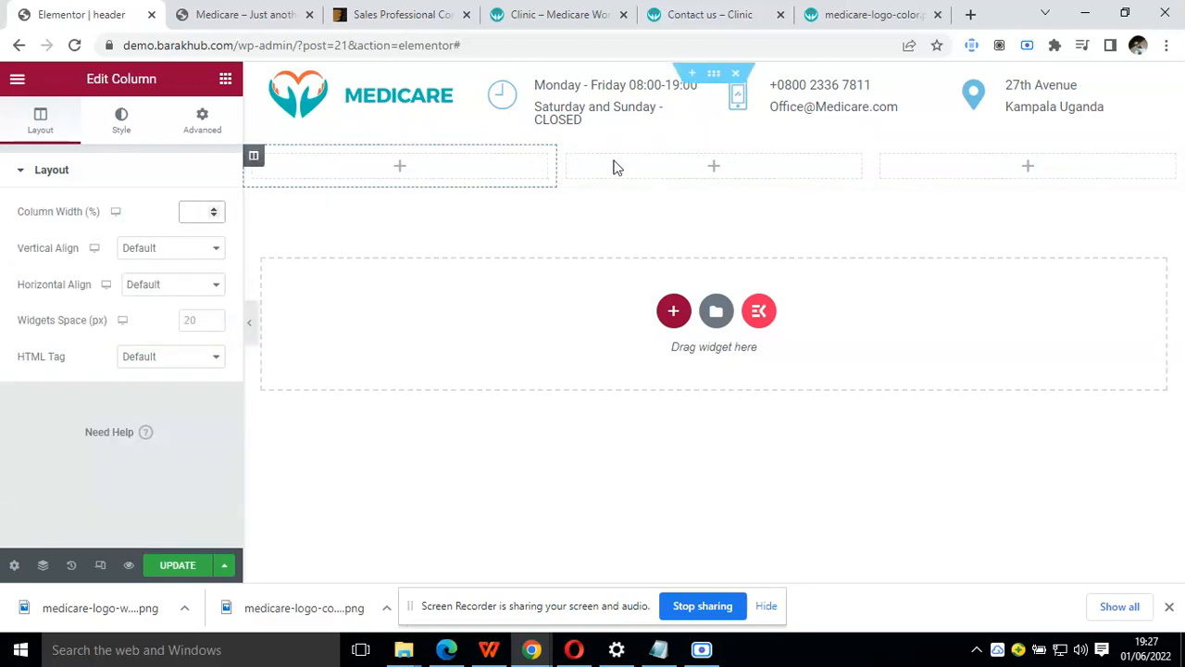
pyautogui.click(714, 135)
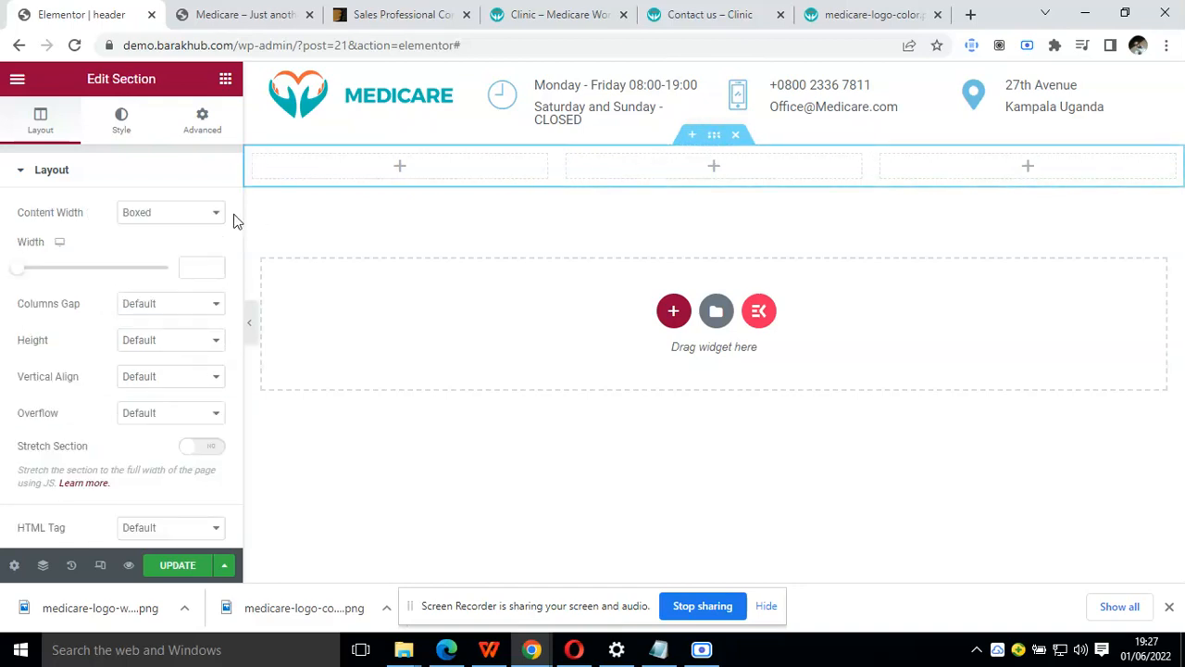
pyautogui.click(201, 216)
pyautogui.click(199, 243)
pyautogui.click(203, 248)
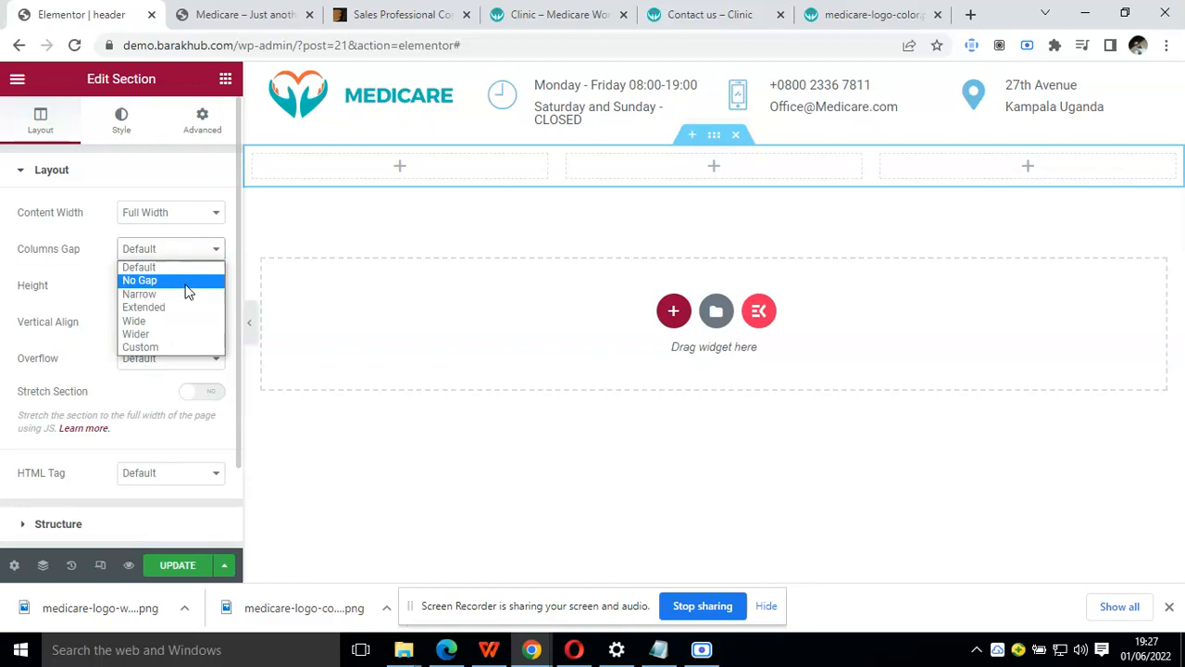
pyautogui.click(185, 282)
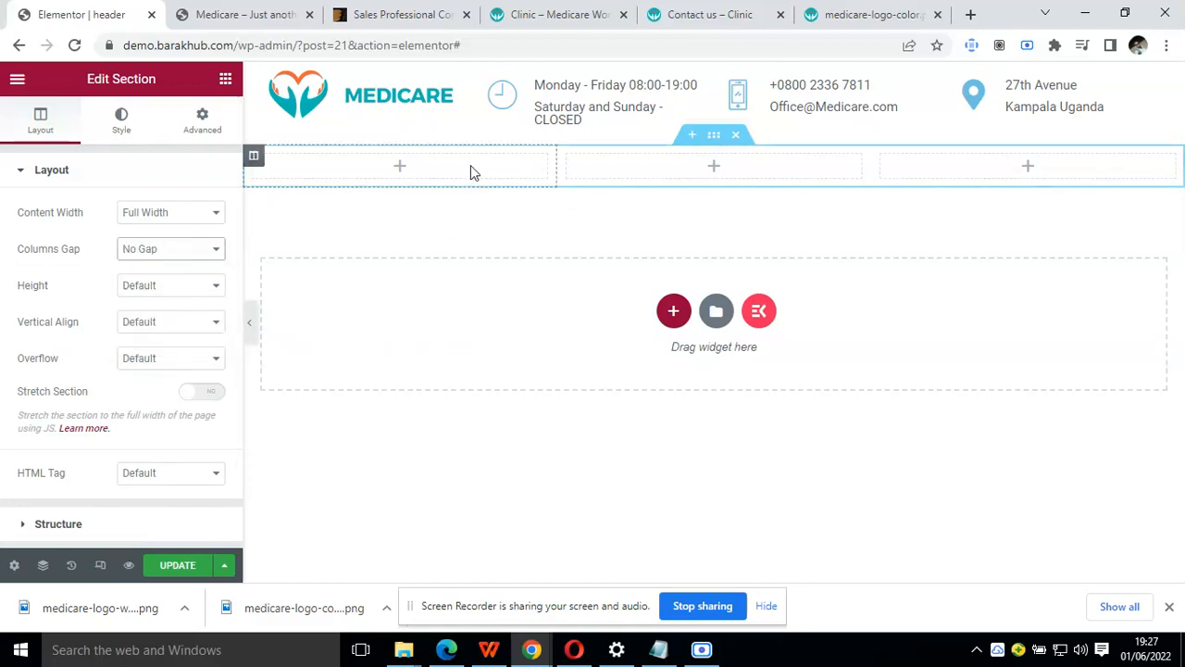
# Set the new section's column widths to 70% for the first and 15% each for the second and third
pyautogui.click(253, 163)
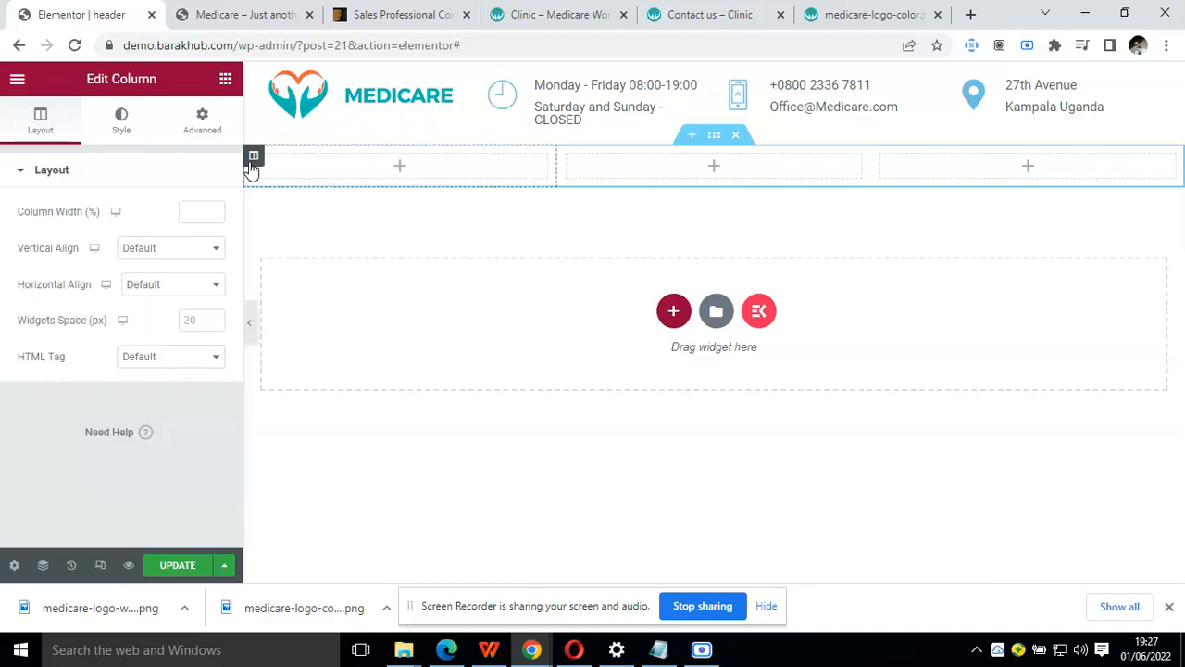
pyautogui.write('70')
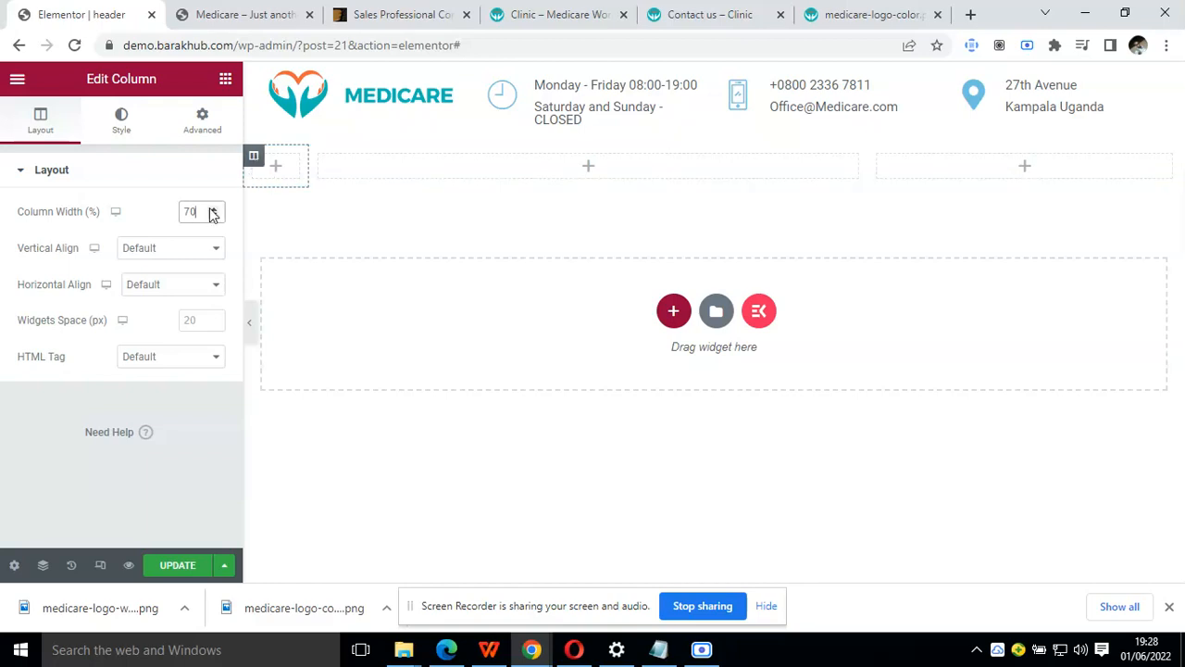
pyautogui.click(319, 155)
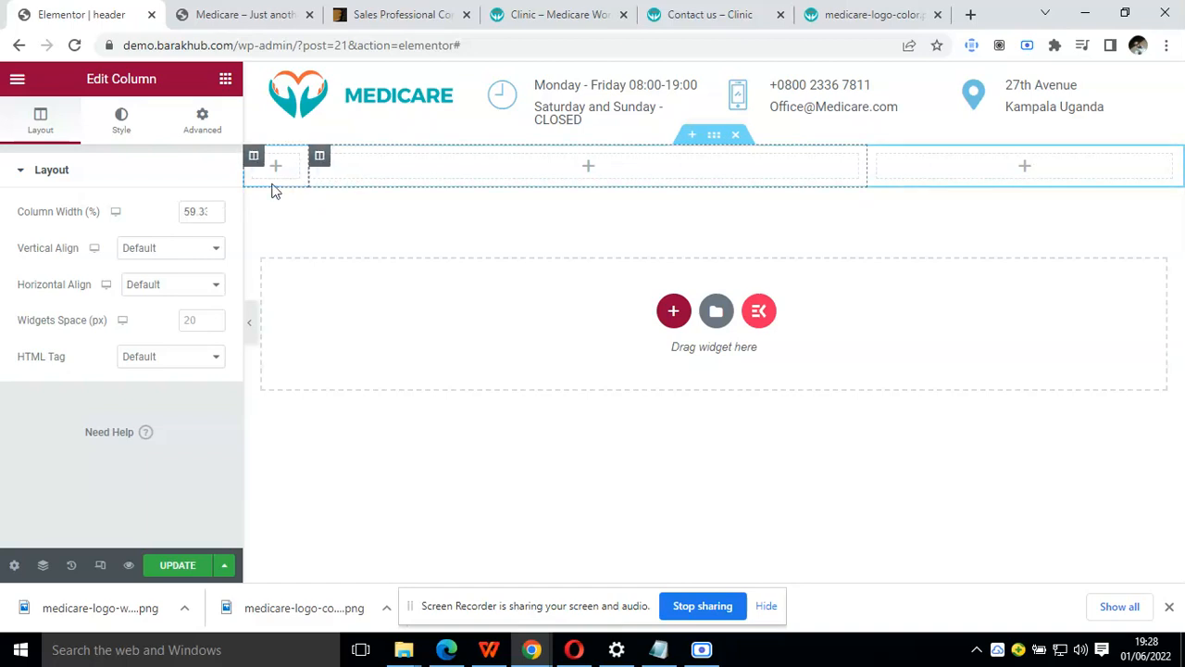
pyautogui.doubleClick(203, 211)
pyautogui.write('15')
pyautogui.click(460, 156)
pyautogui.doubleClick(202, 212)
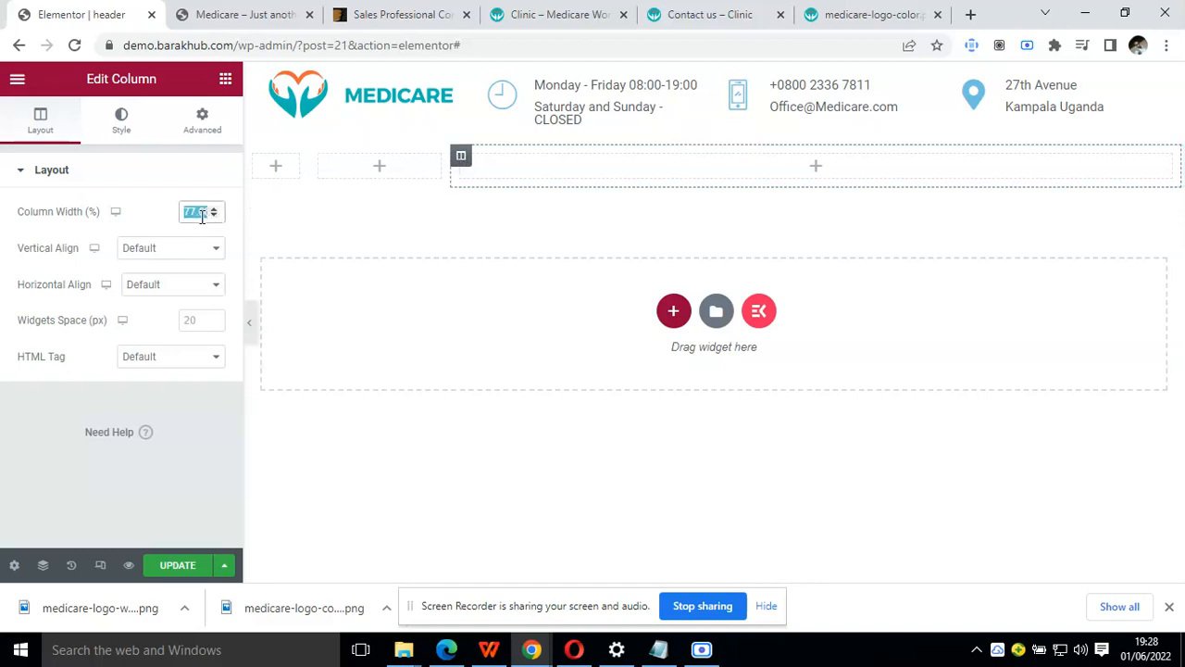
pyautogui.write('15')
pyautogui.click(253, 156)
pyautogui.doubleClick(192, 214)
pyautogui.write('70')
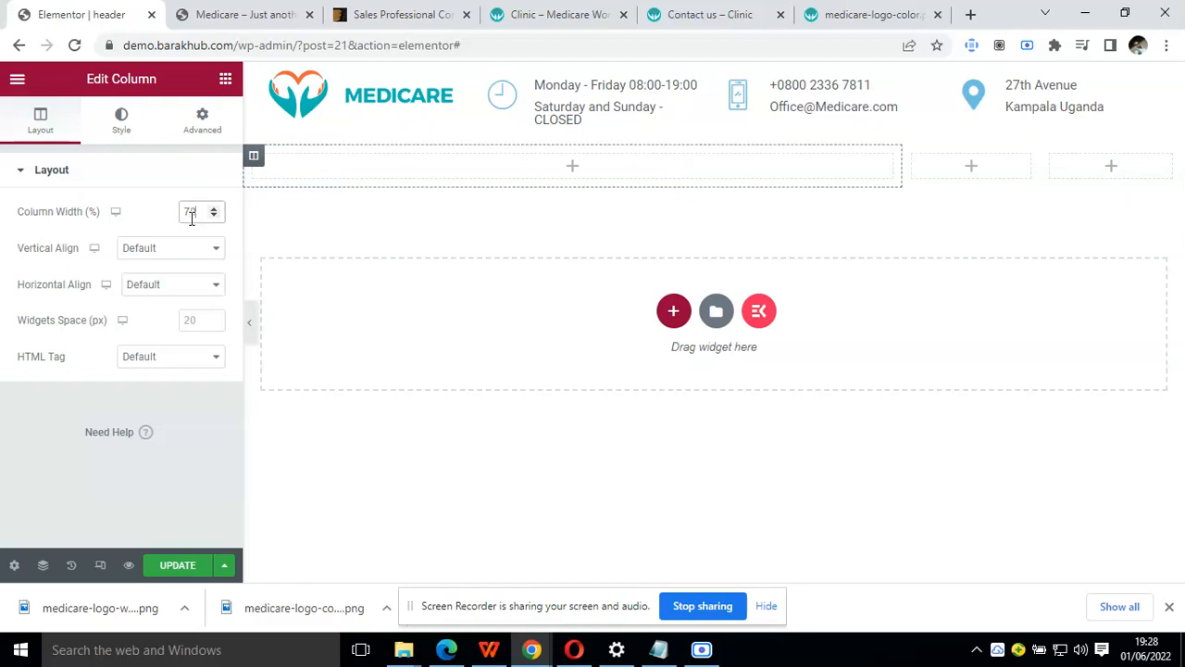
# Check the second and third columns' widths and set the third column's width to 20%
pyautogui.click(912, 159)
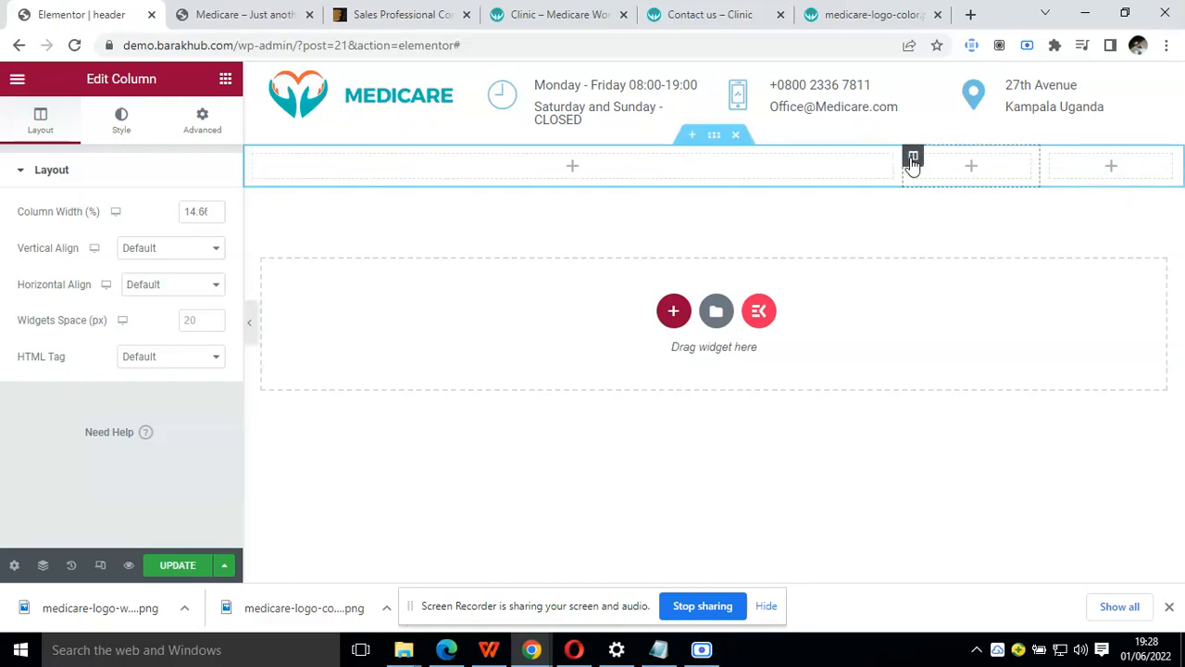
pyautogui.click(1051, 158)
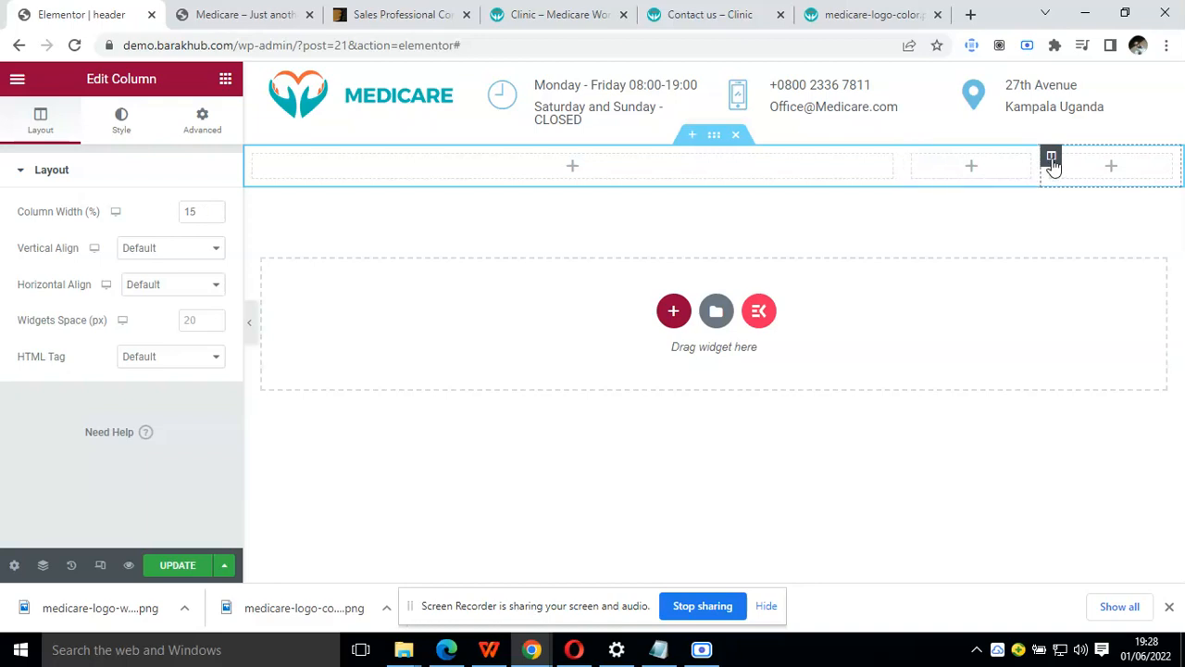
pyautogui.click(912, 158)
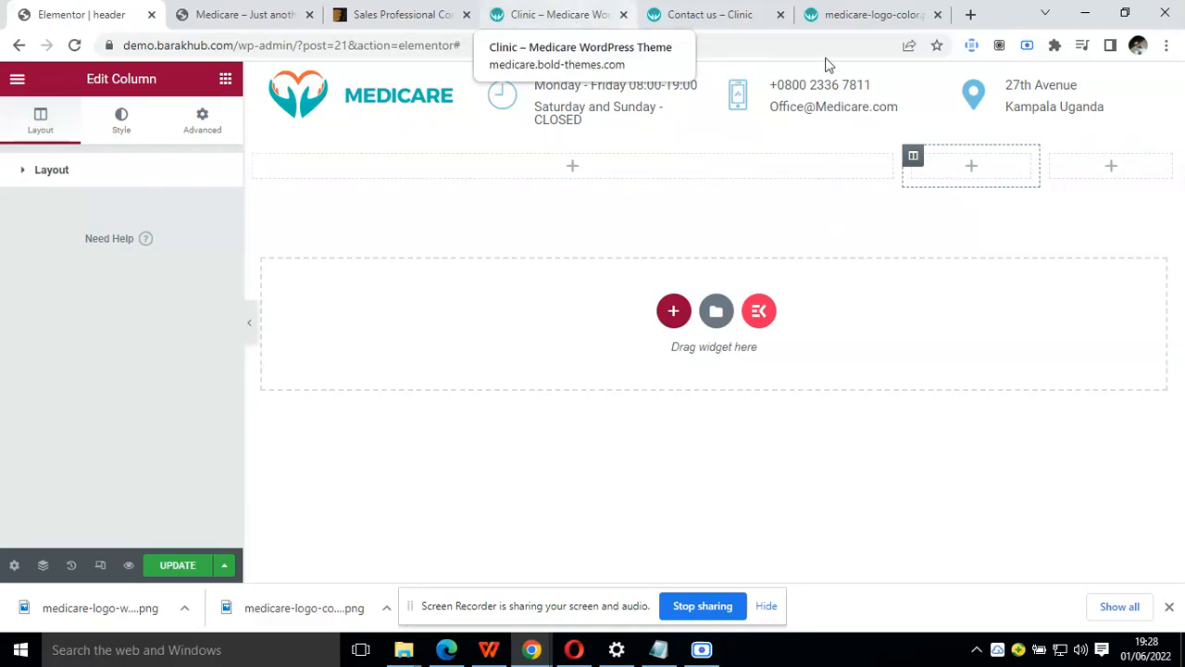
pyautogui.click(1052, 159)
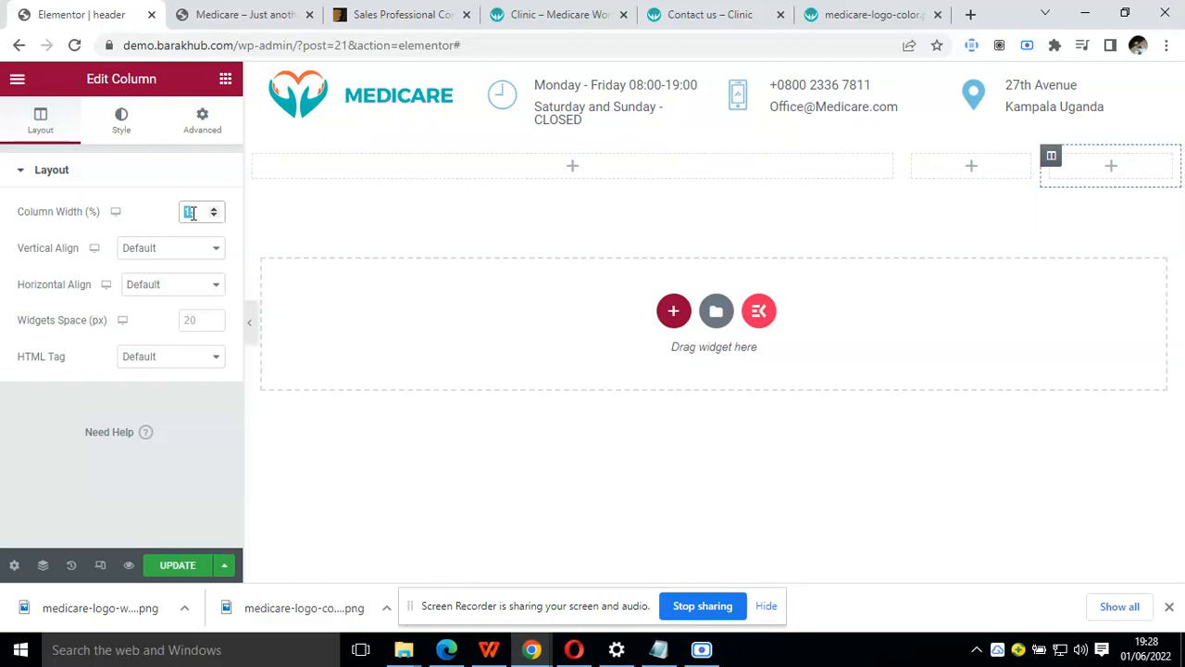
pyautogui.write('20')
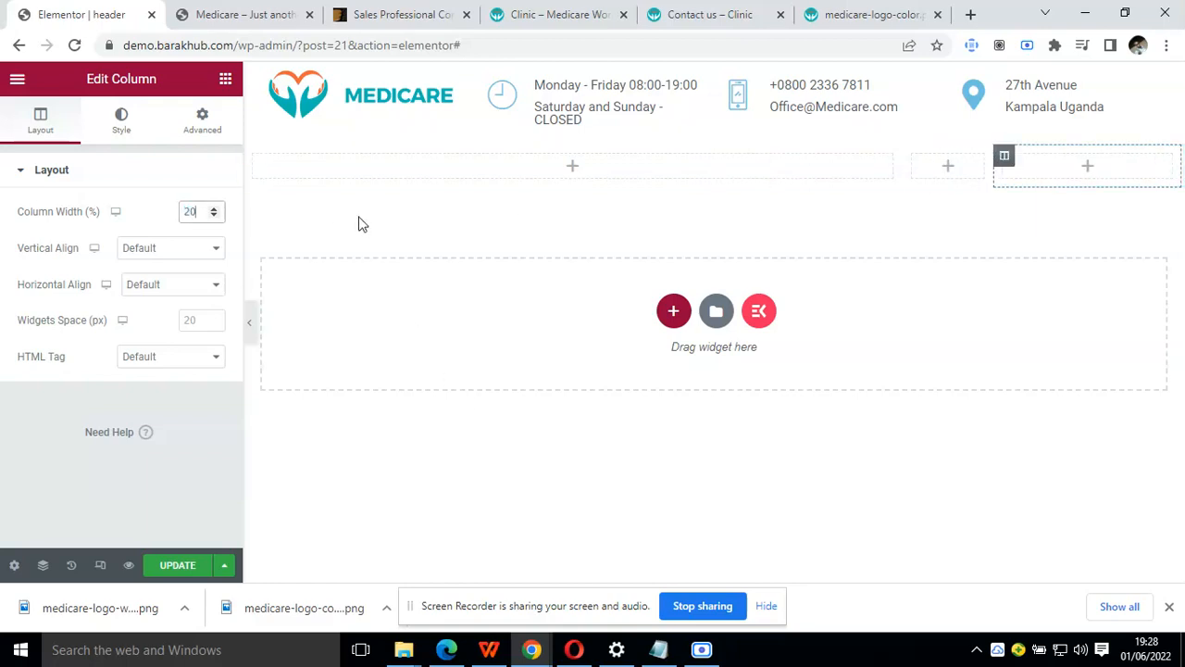
# Add an ElementsKit Nav Menu to the first column, using primary-menu and a menu height of 40 px
pyautogui.click(224, 95)
pyautogui.click(225, 79)
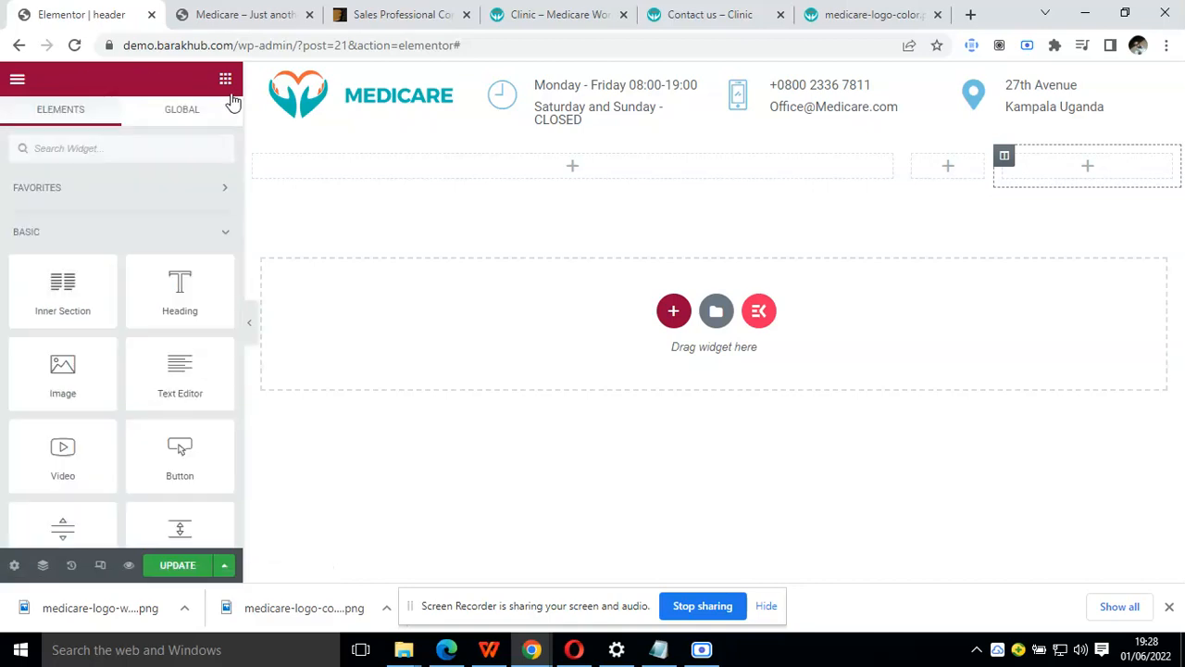
pyautogui.click(156, 151)
pyautogui.write('nav')
pyautogui.moveTo(69, 287); pyautogui.dragTo(443, 170)
pyautogui.click(190, 213)
pyautogui.click(188, 232)
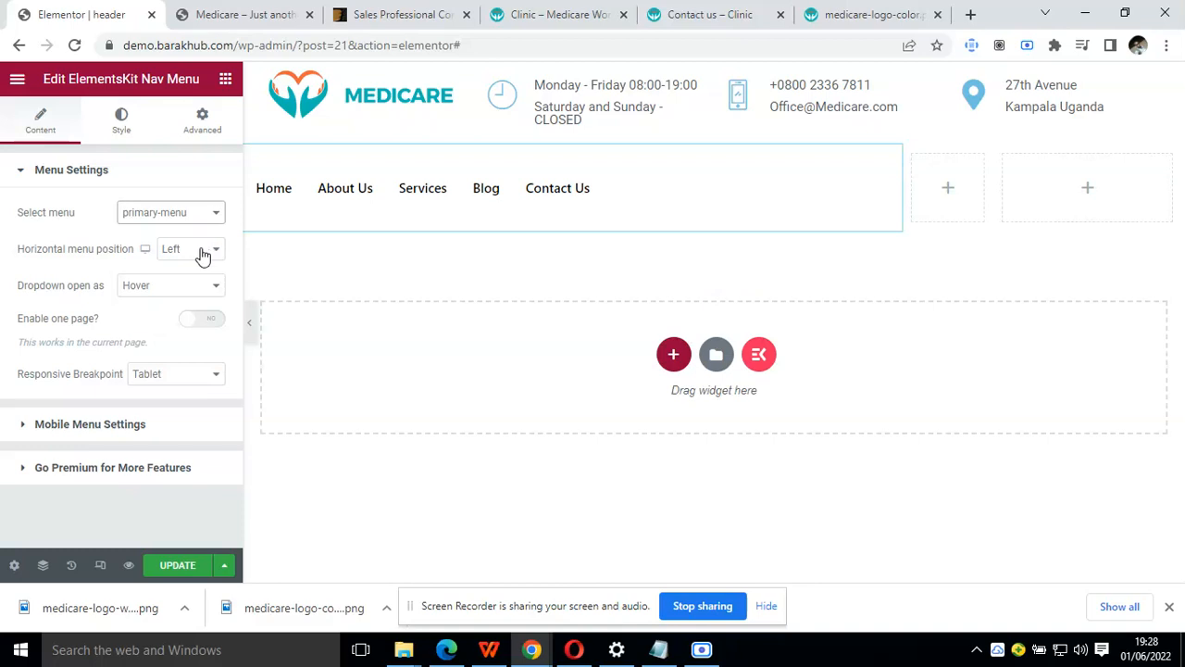
pyautogui.click(122, 120)
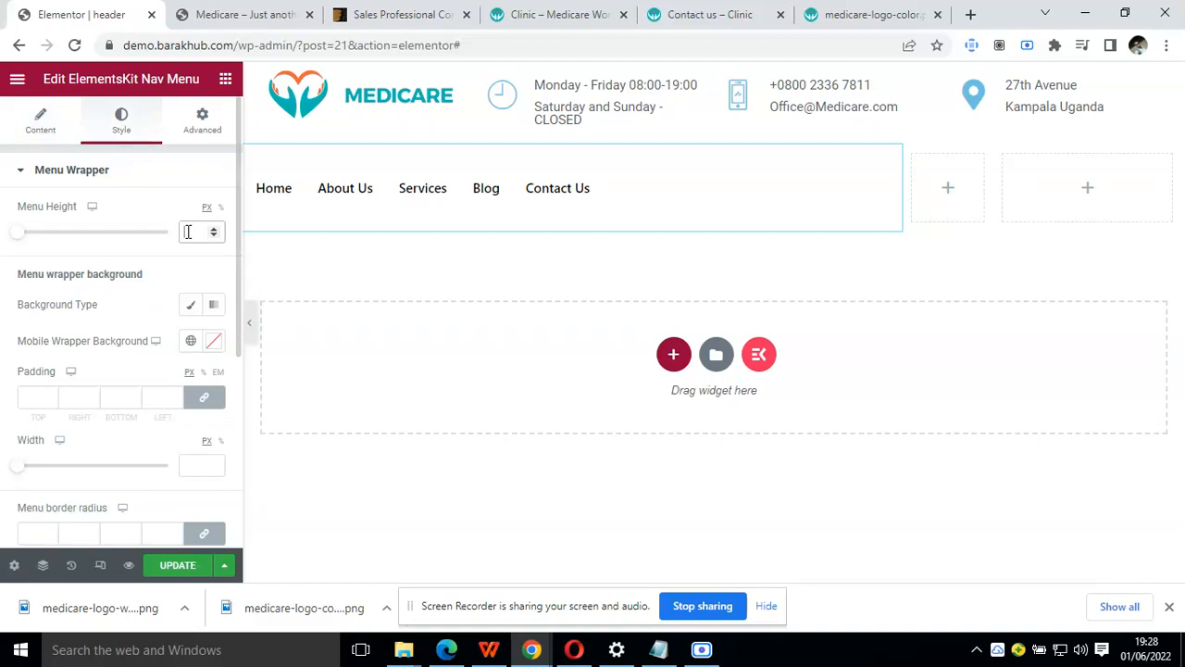
pyautogui.write('40')
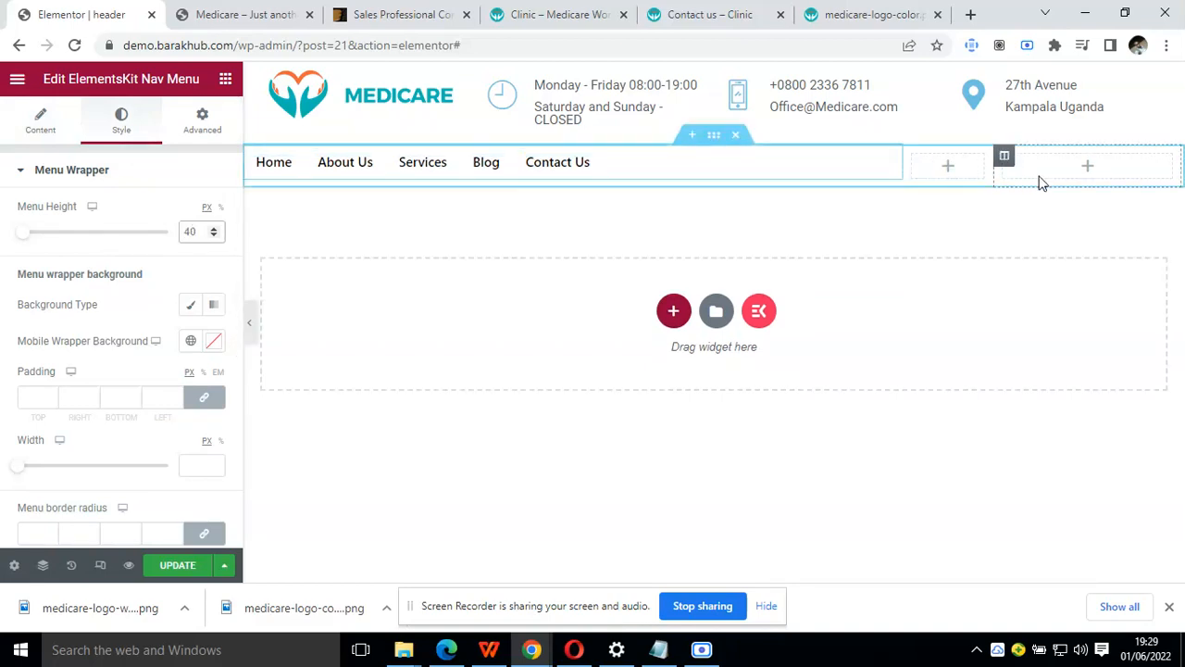
# Try a Search Form widget with the Minimal skin in the middle column, and delete it
pyautogui.click(226, 80)
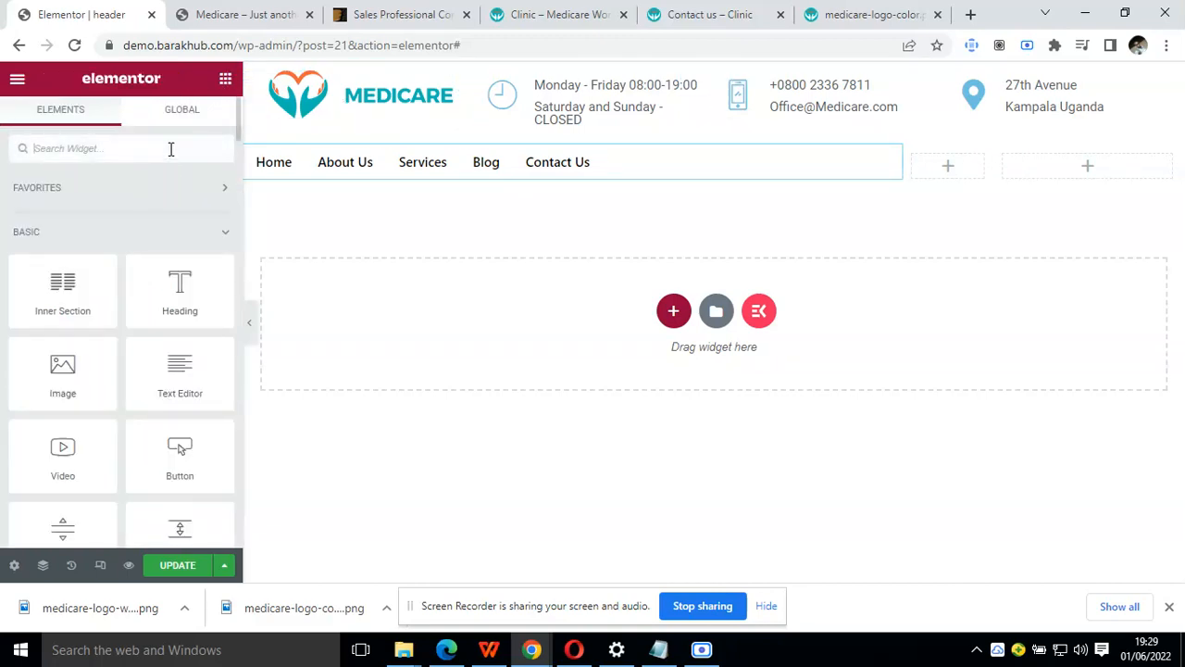
pyautogui.write('sear')
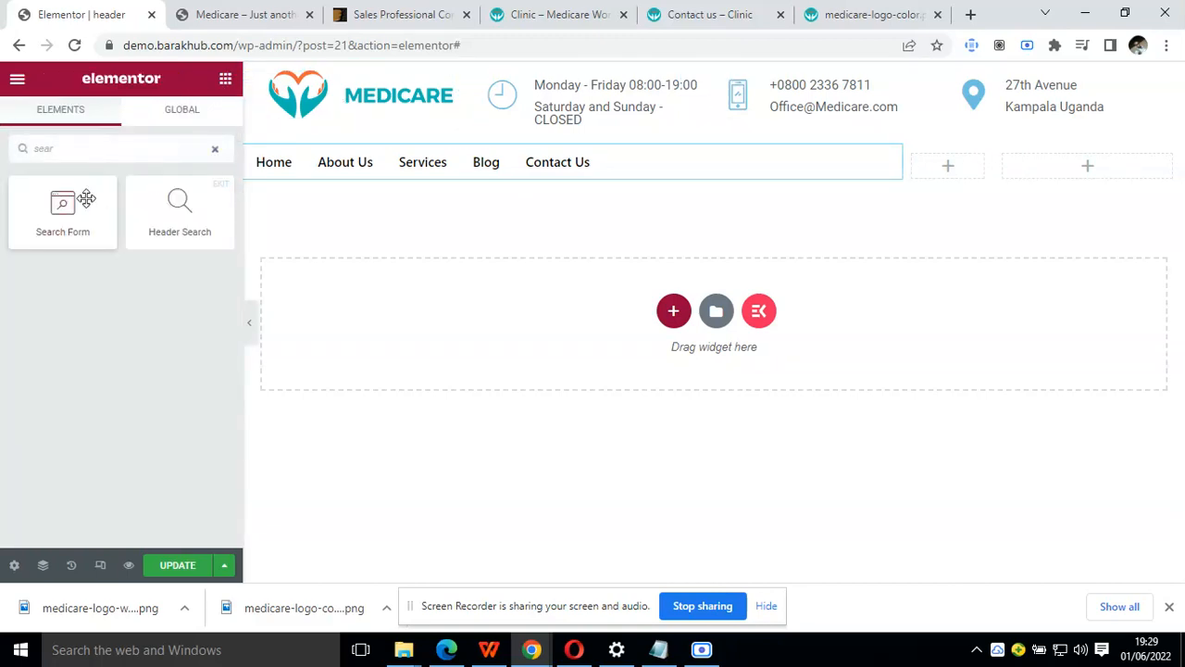
pyautogui.moveTo(104, 215); pyautogui.dragTo(966, 172)
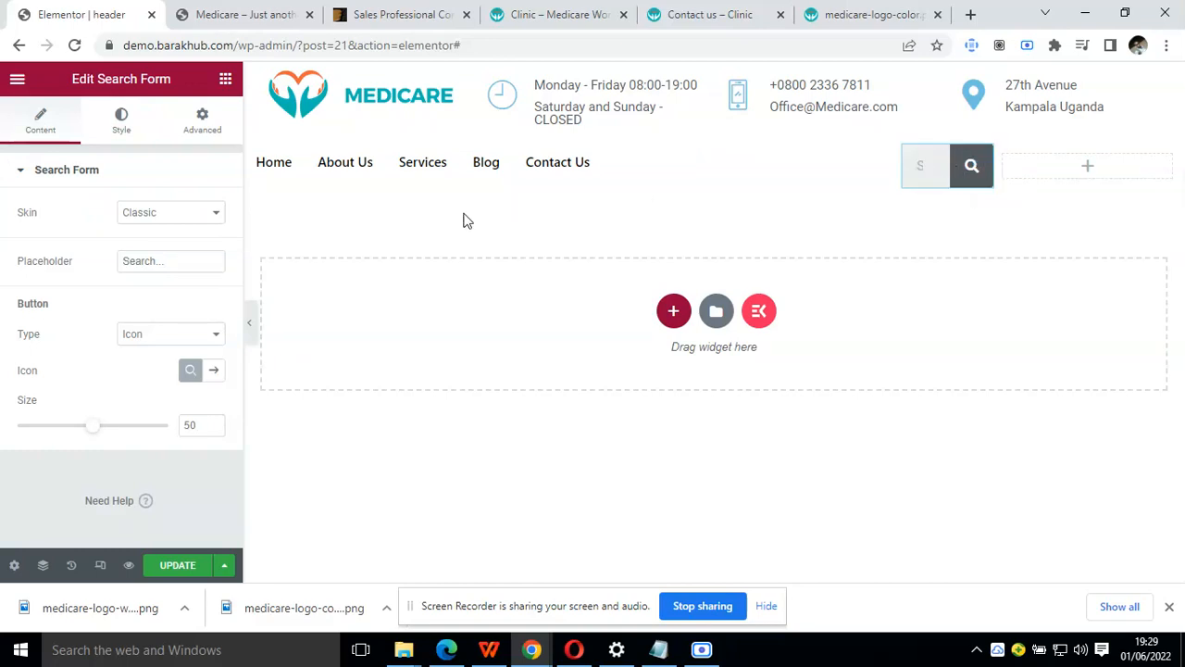
pyautogui.click(198, 216)
pyautogui.click(197, 246)
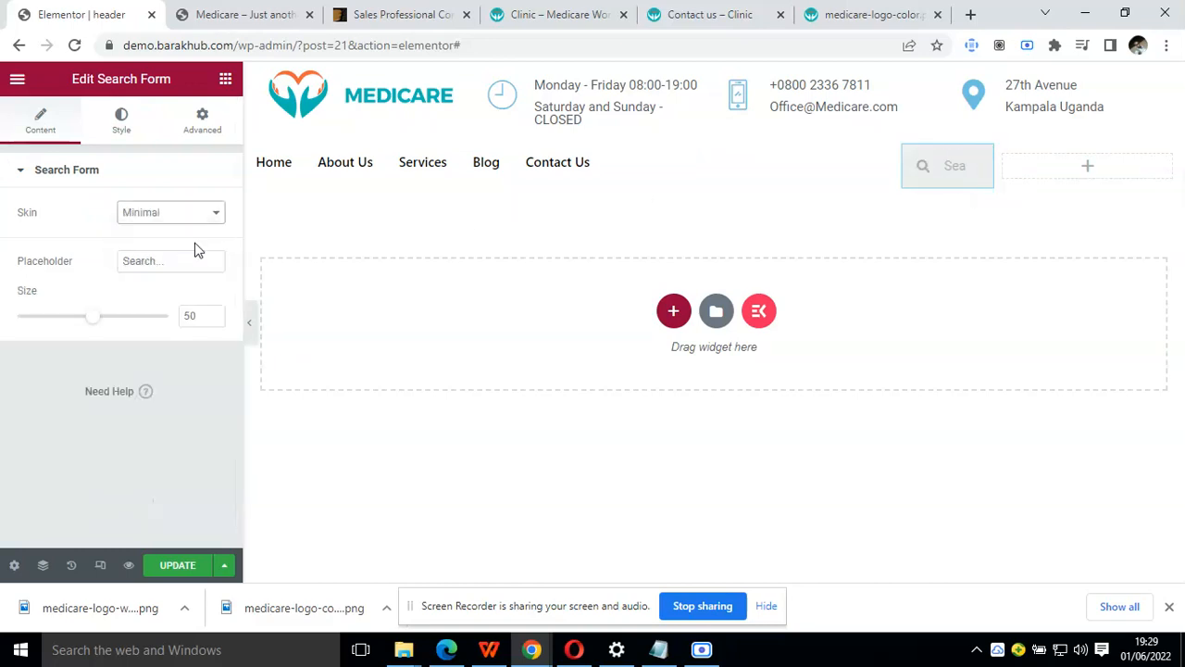
pyautogui.click(193, 219)
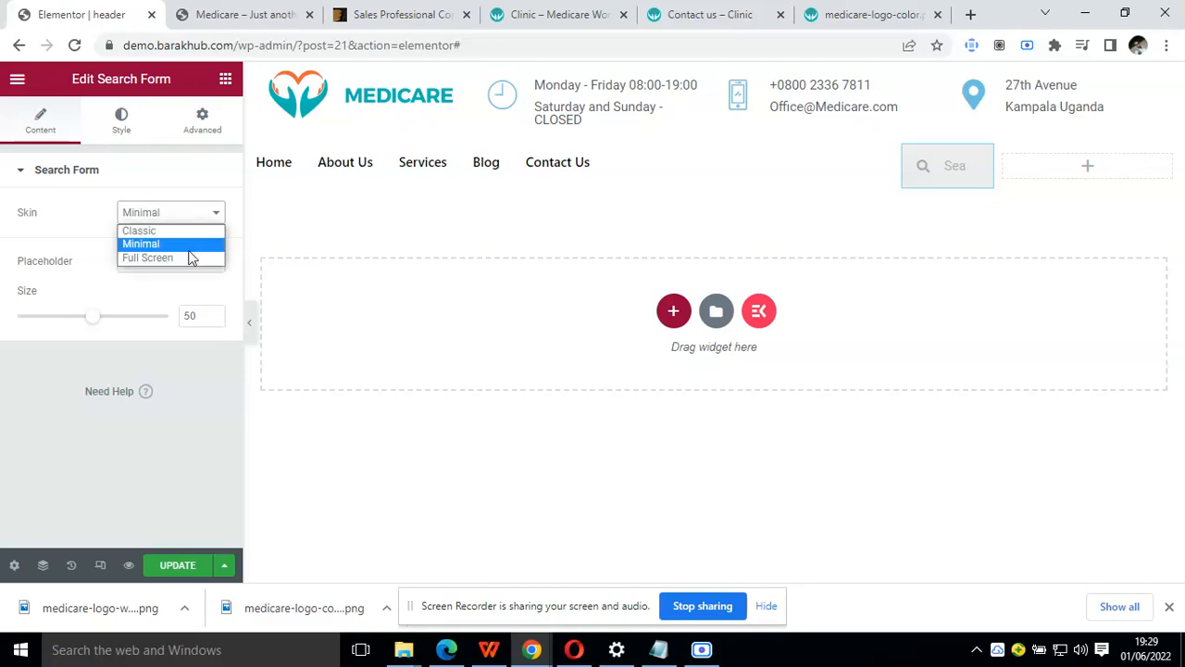
pyautogui.rightClick(987, 167)
pyautogui.click(1005, 409)
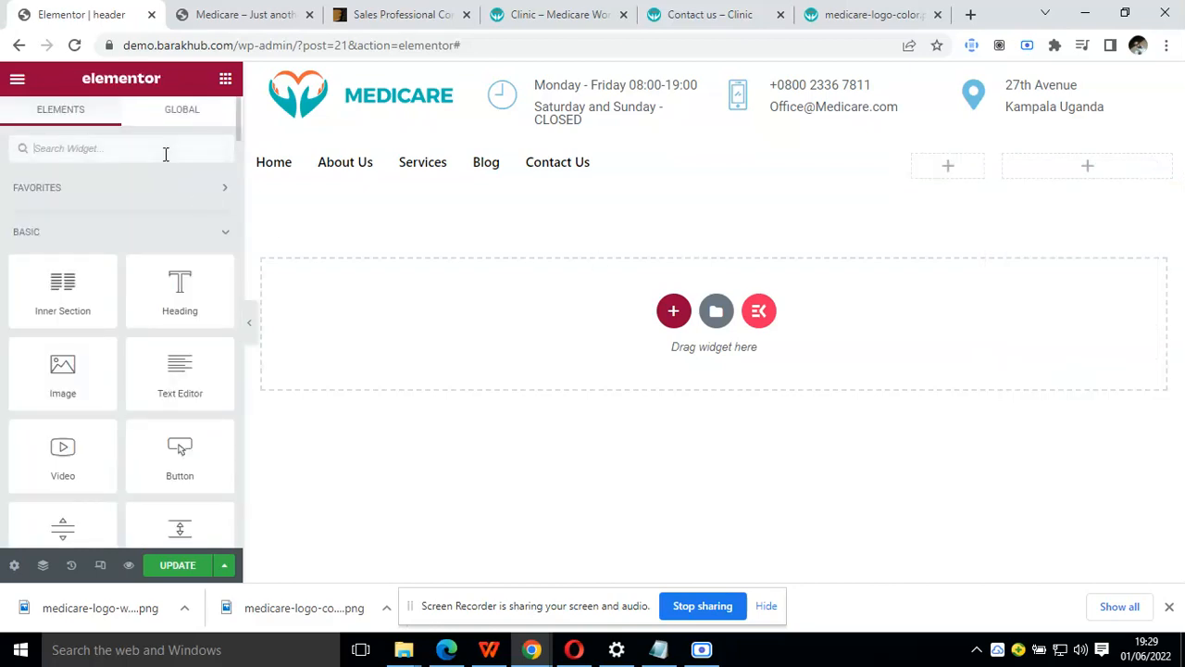
# Add a Header Search widget to the middle column, trying right alignment and returning it to center
pyautogui.write('sear')
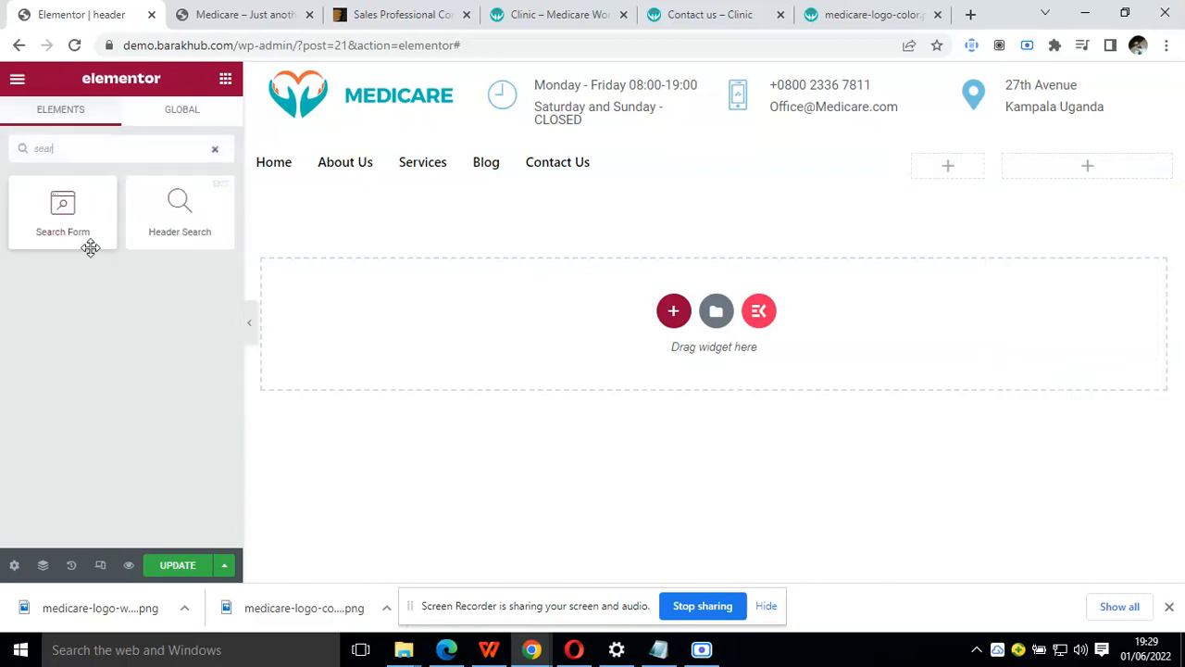
pyautogui.moveTo(179, 208); pyautogui.dragTo(954, 167)
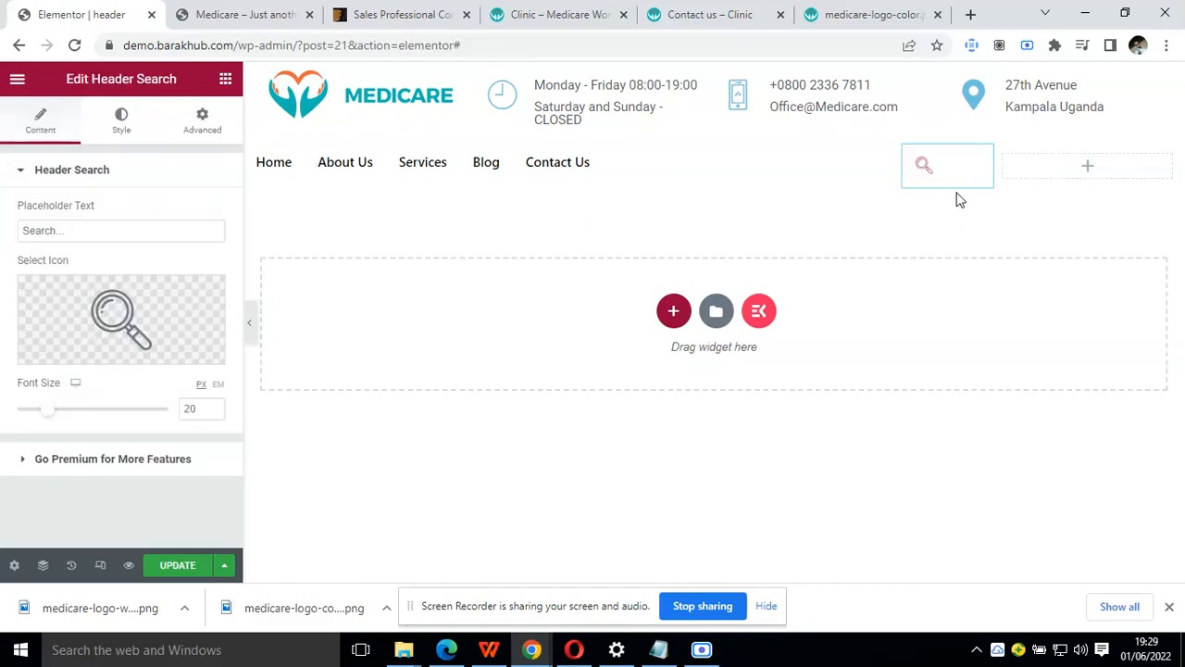
pyautogui.click(120, 125)
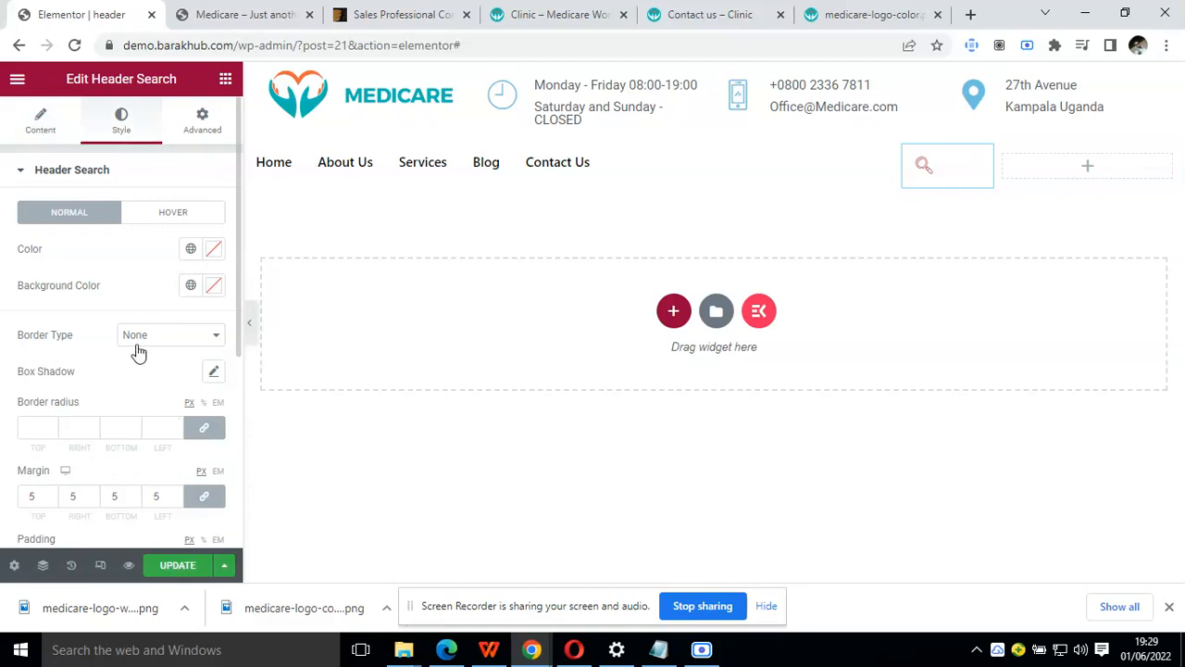
pyautogui.scroll(-4, 138, 347)
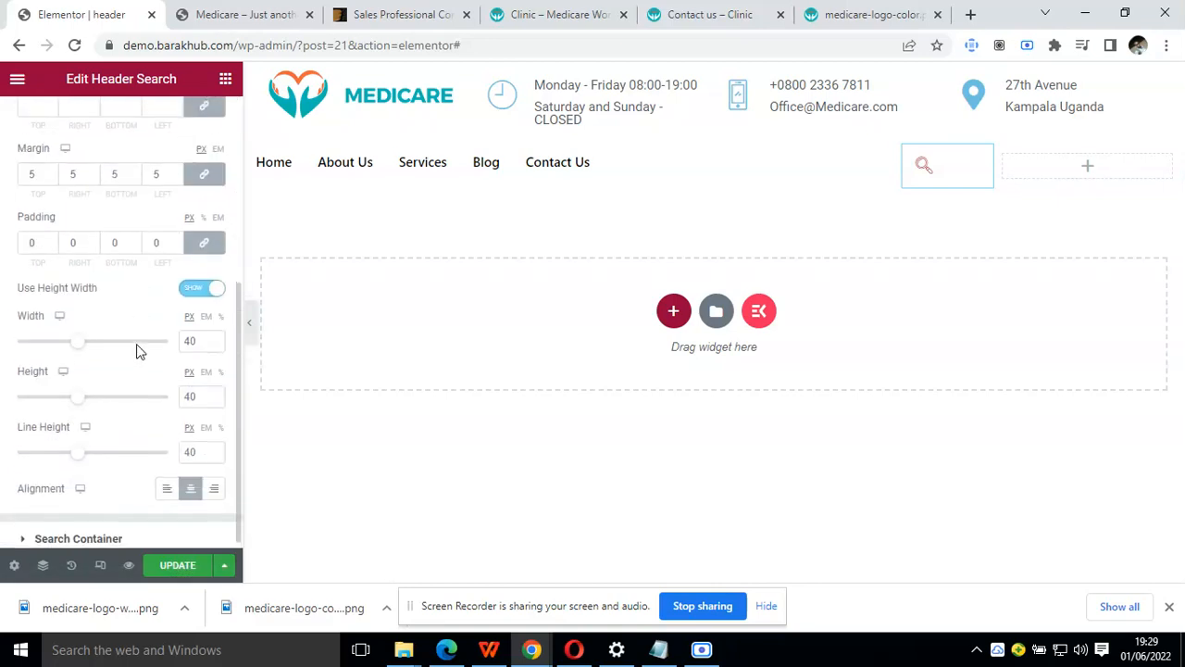
pyautogui.click(214, 481)
pyautogui.click(190, 479)
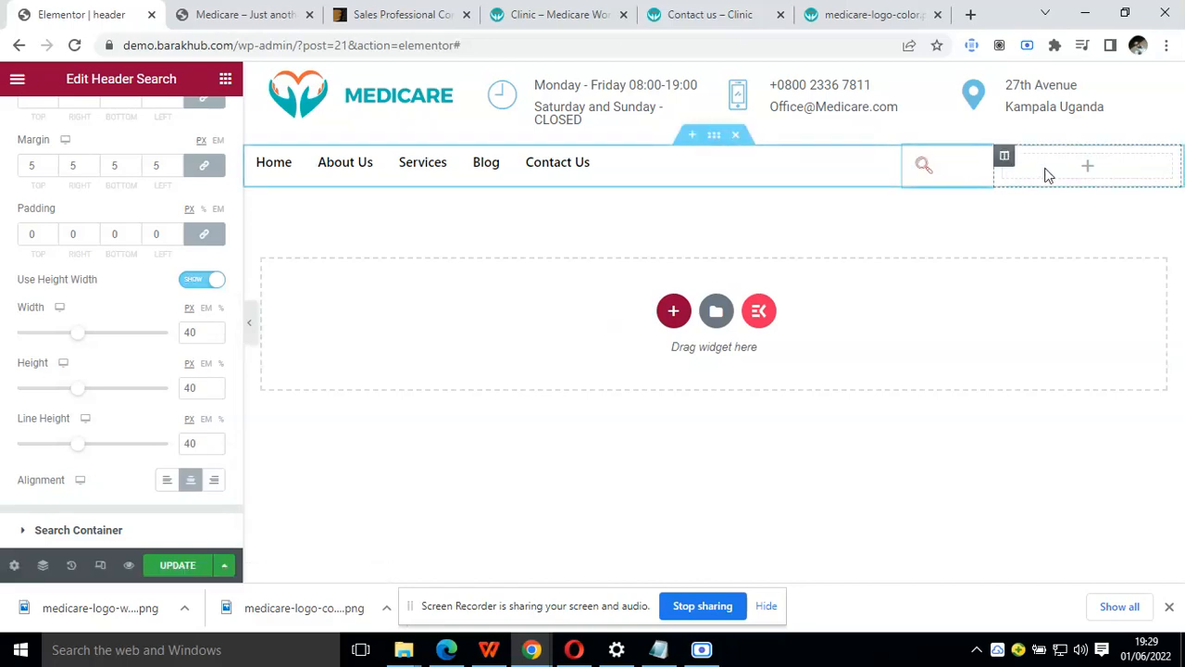
# Try a Social Icons widget in the navigation row's third column, and delete it
pyautogui.click(225, 81)
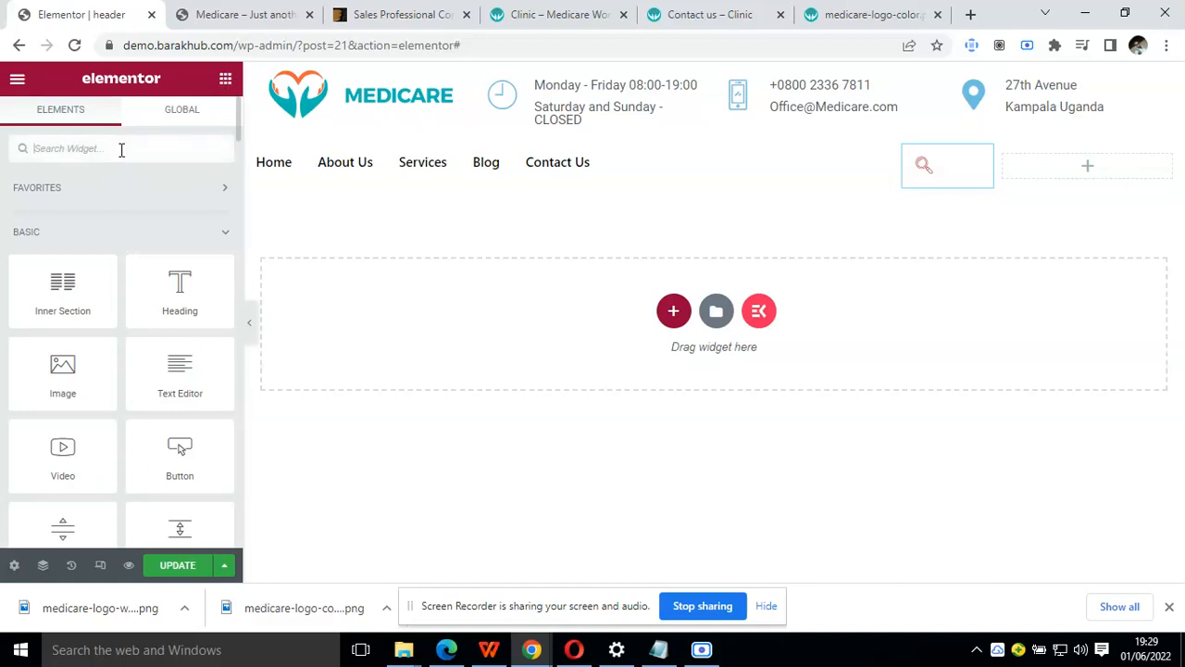
pyautogui.write('socia')
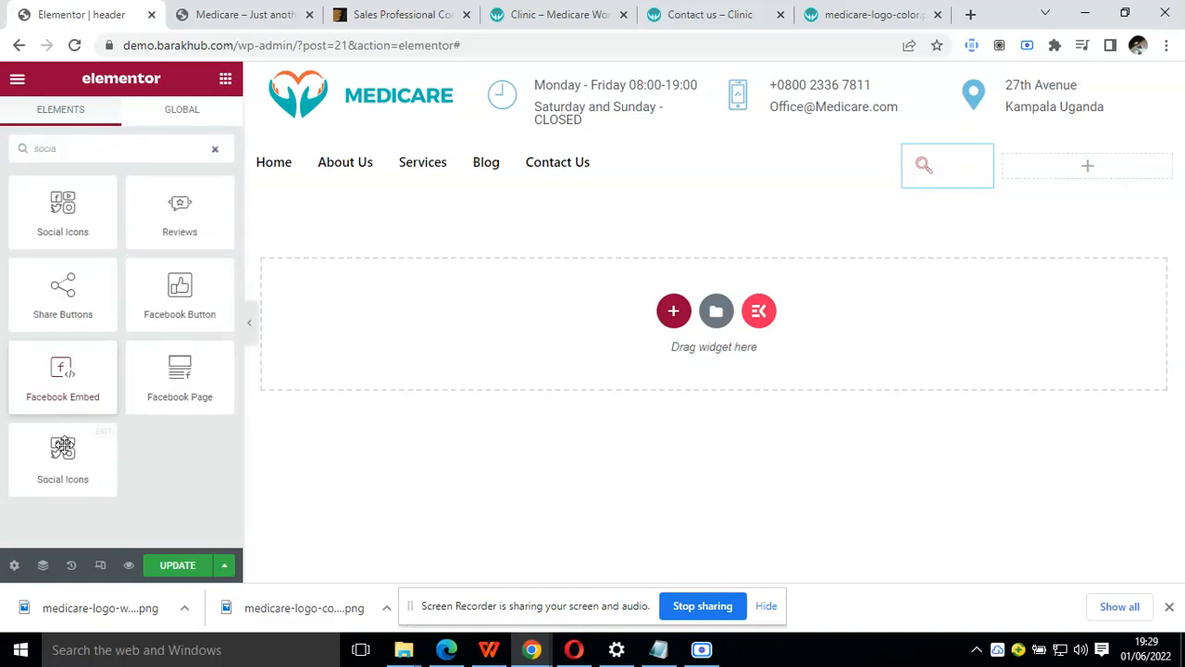
pyautogui.moveTo(87, 222); pyautogui.dragTo(1076, 172)
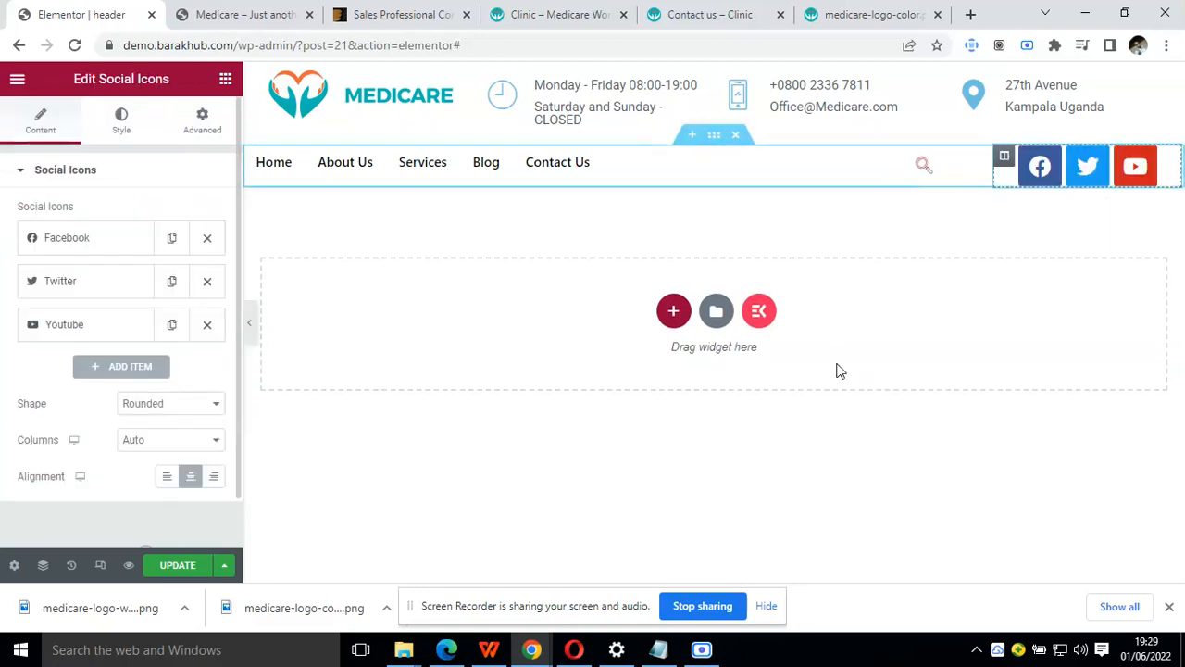
pyautogui.rightClick(1170, 163)
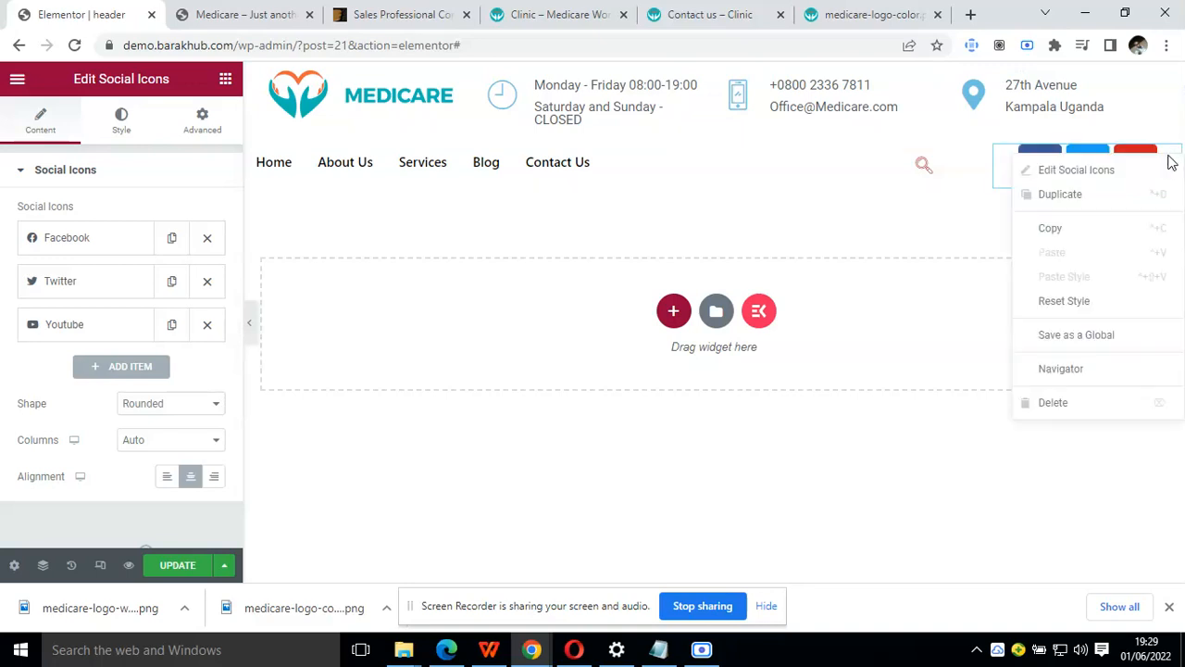
pyautogui.click(1069, 401)
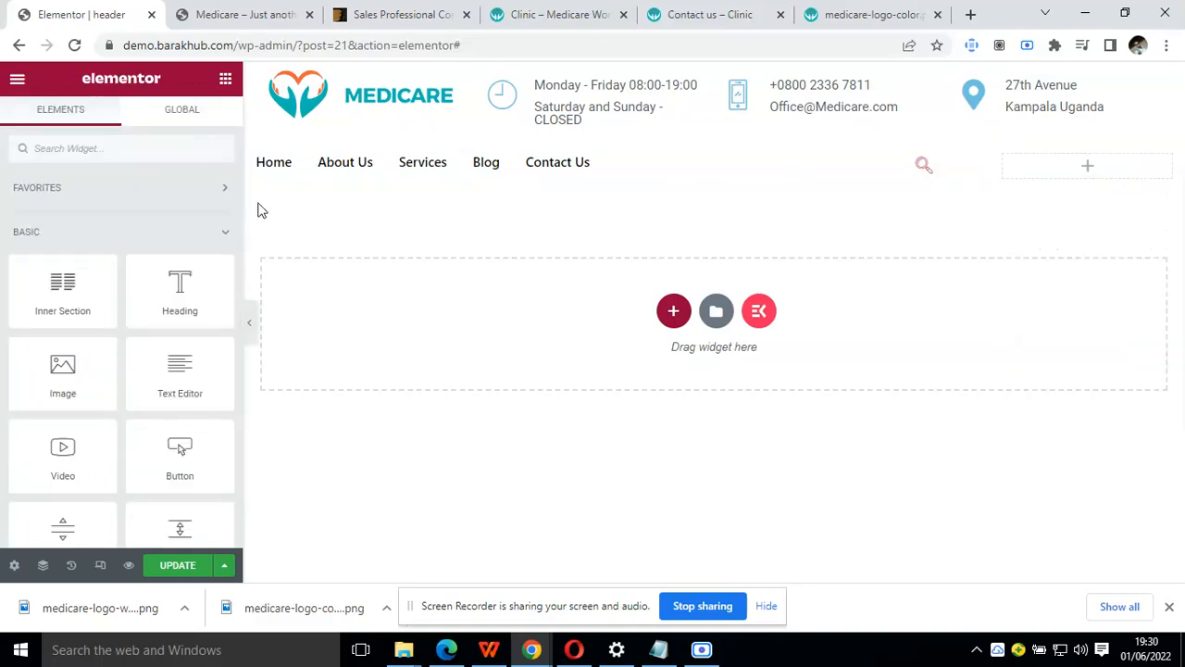
# Add an Icon List widget to the third column and clear the first item's text
pyautogui.click(164, 154)
pyautogui.write('icon')
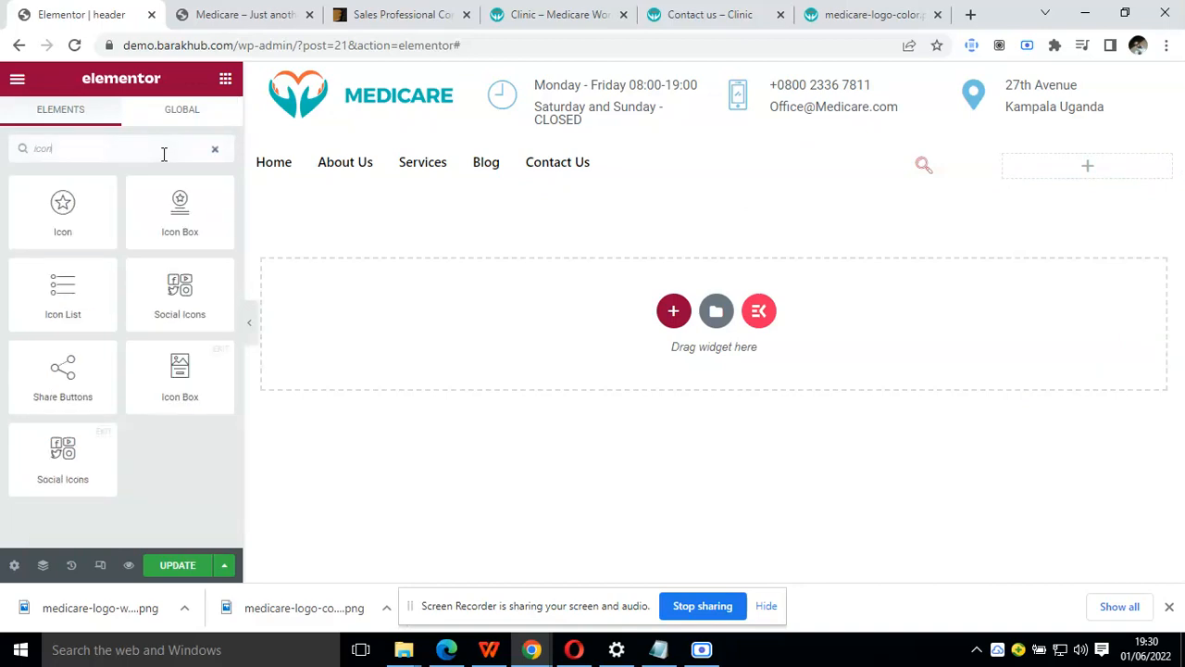
pyautogui.moveTo(63, 288); pyautogui.dragTo(1107, 167)
pyautogui.click(103, 275)
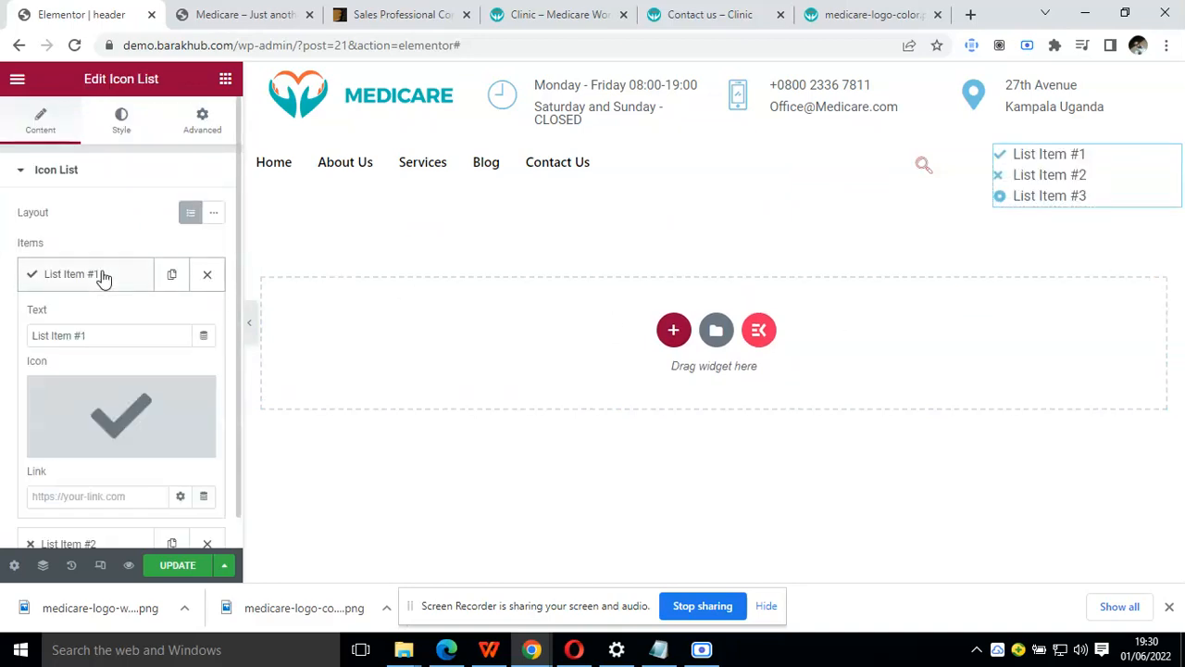
pyautogui.tripleClick(127, 339)
pyautogui.press('BackSpace')
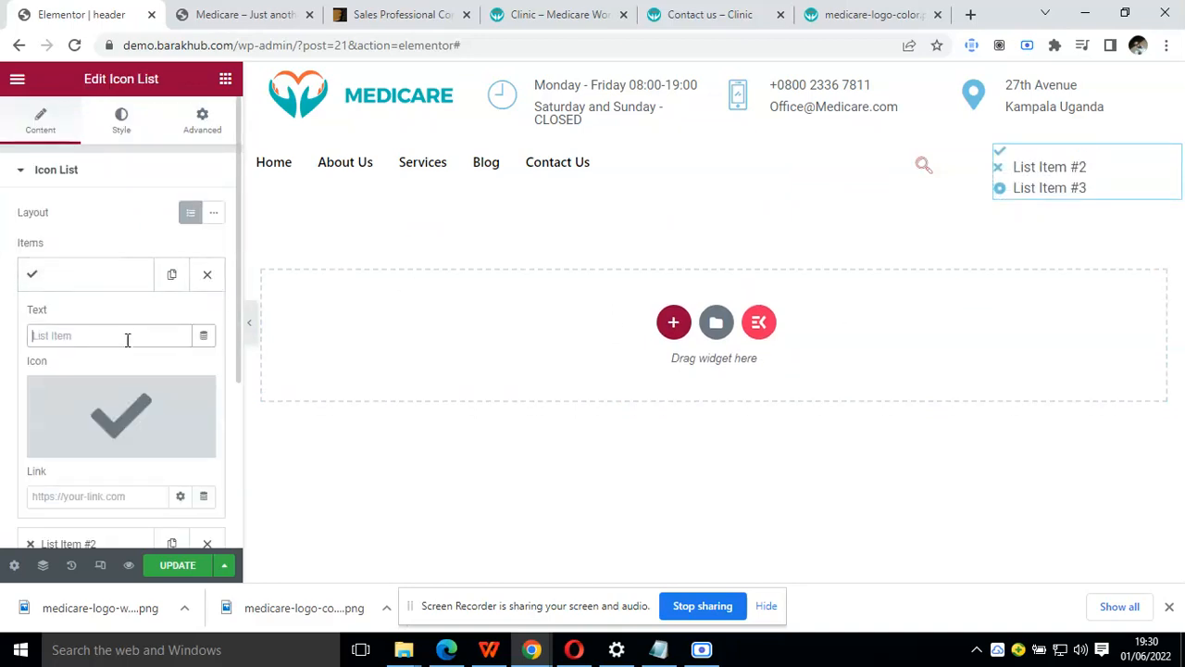
# Delete List Item #2 and List Item #3 from the icon list and reopen the blank item's settings
pyautogui.click(113, 283)
pyautogui.click(207, 319)
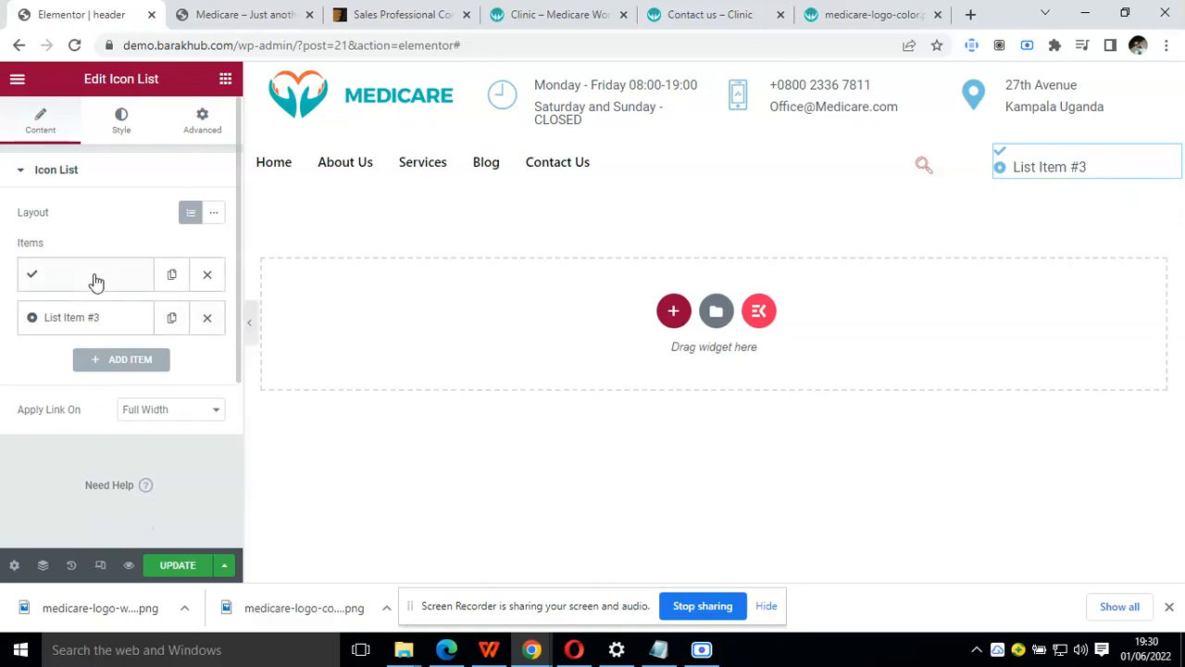
pyautogui.click(96, 280)
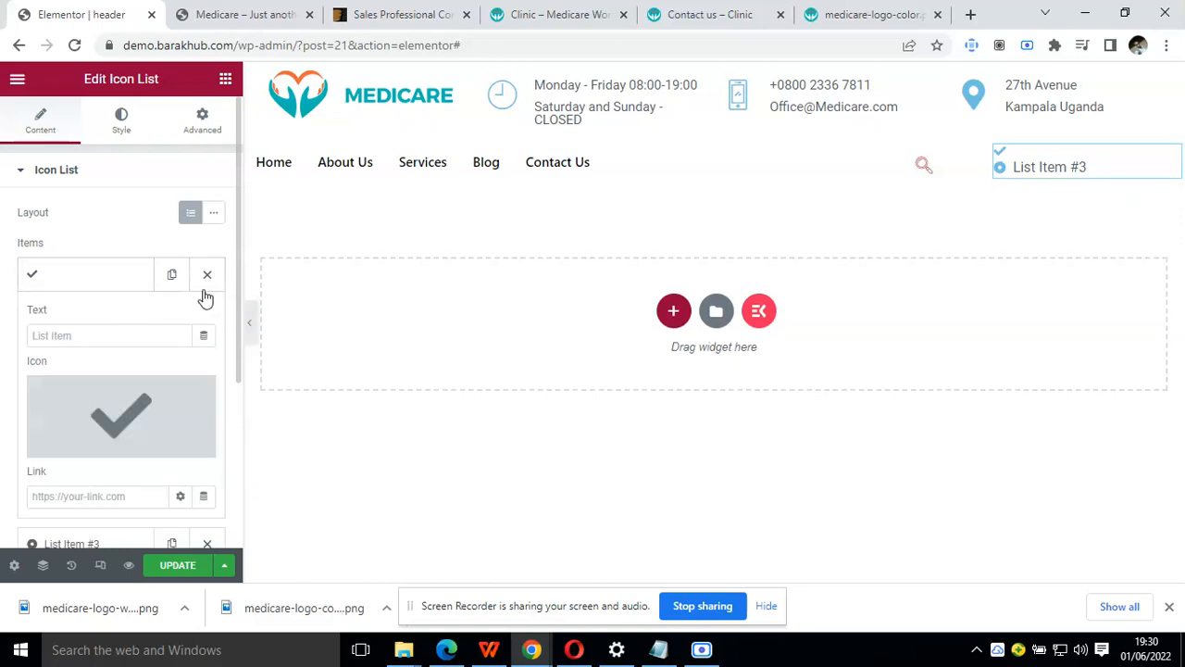
pyautogui.click(107, 278)
pyautogui.click(207, 319)
pyautogui.click(89, 280)
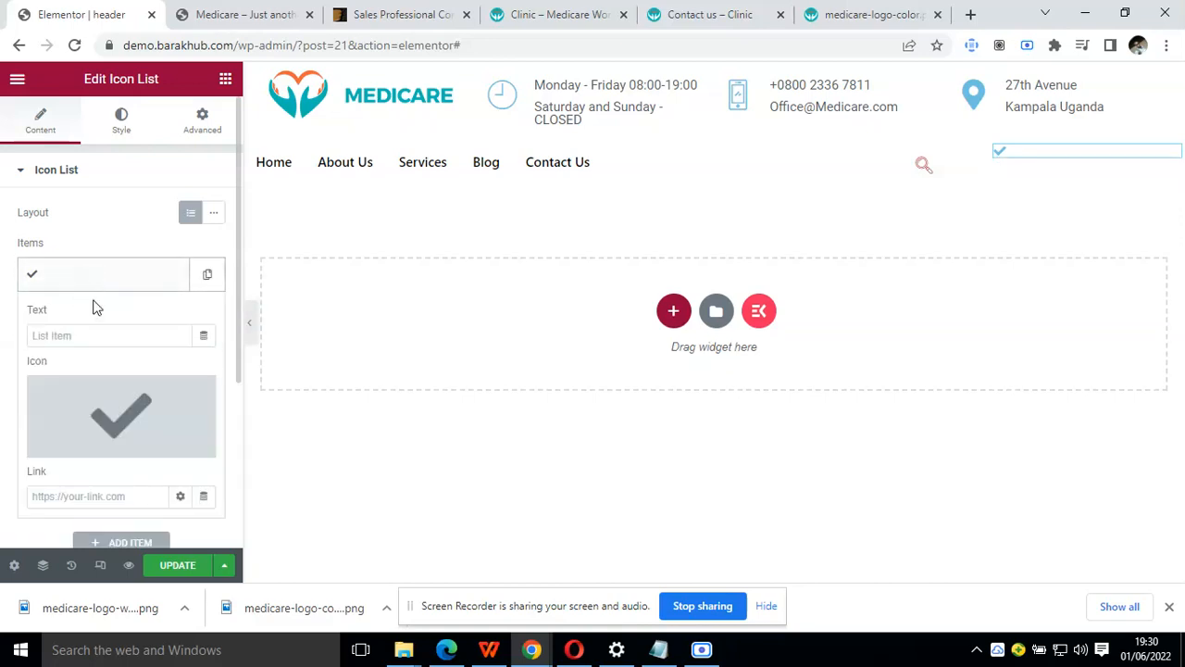
pyautogui.click(116, 395)
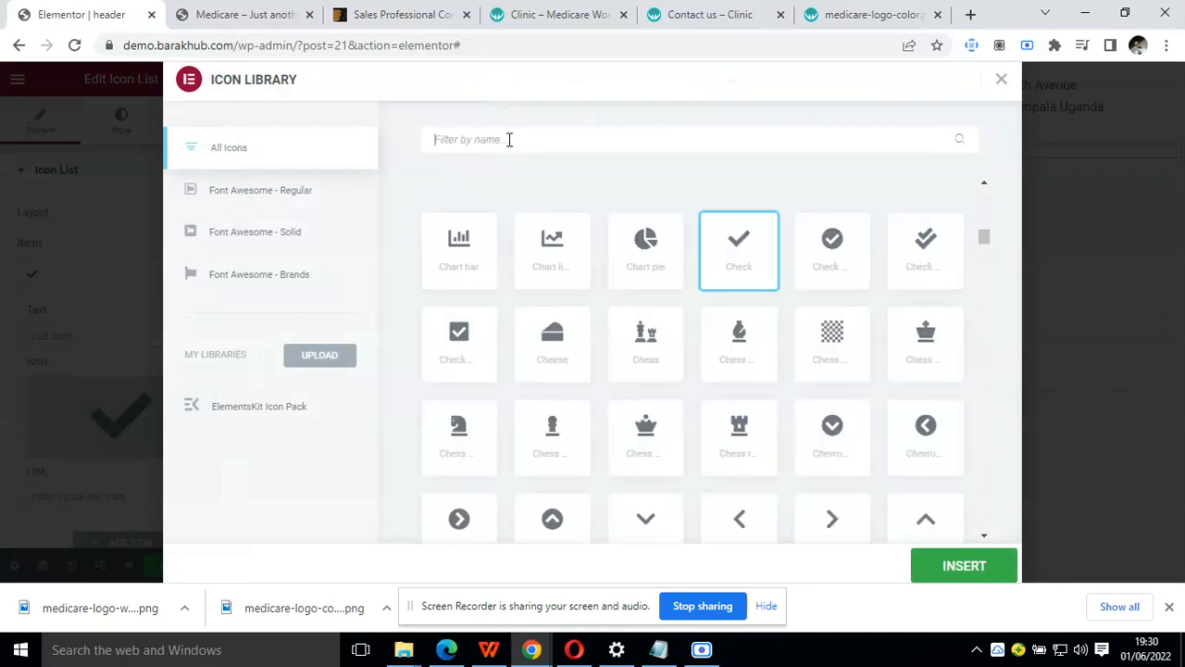
pyautogui.write('face')
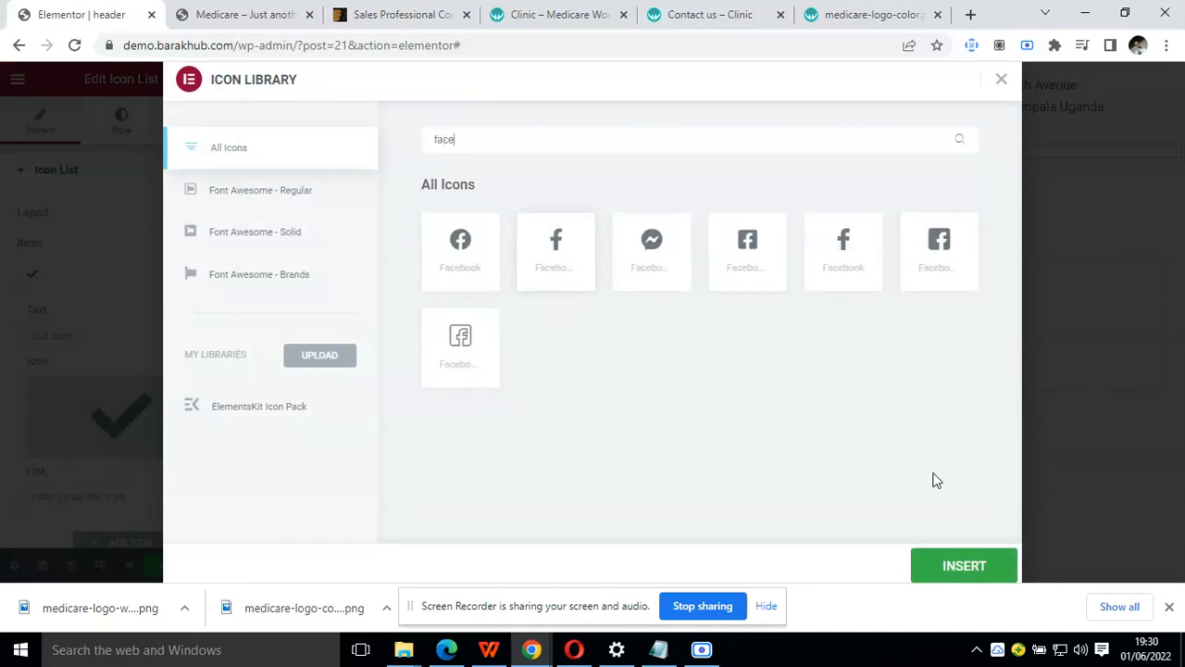
pyautogui.click(959, 574)
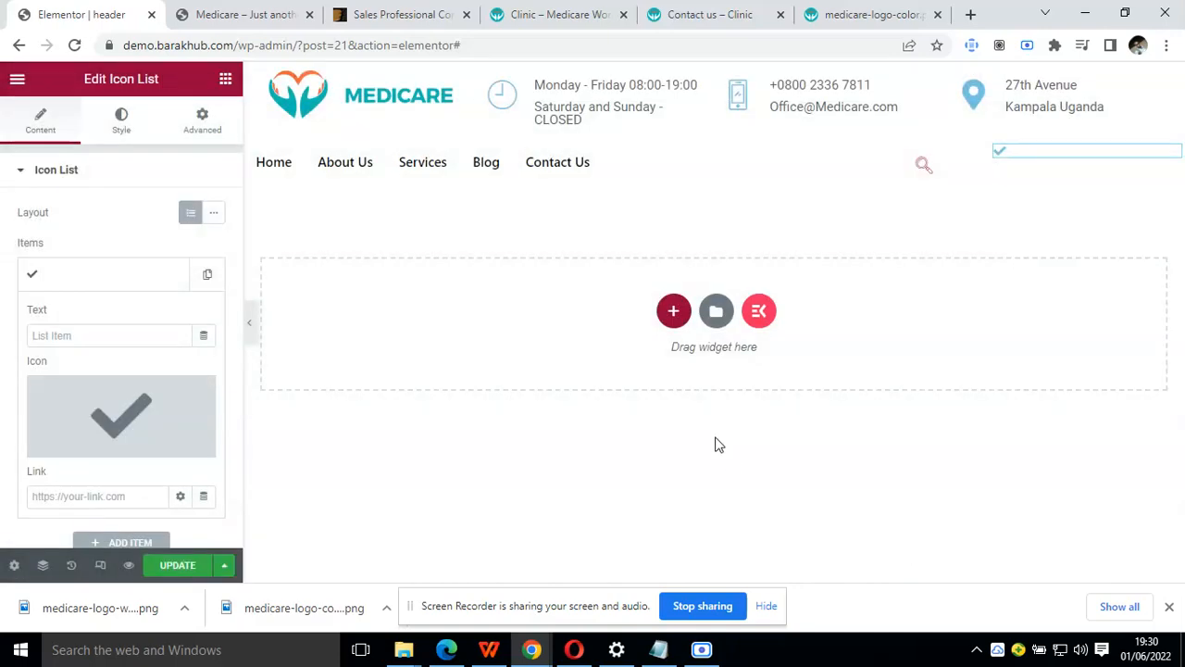
# Find "face" in the Icon Library and use the plain Facebook "f" as the blank item's icon
pyautogui.click(80, 396)
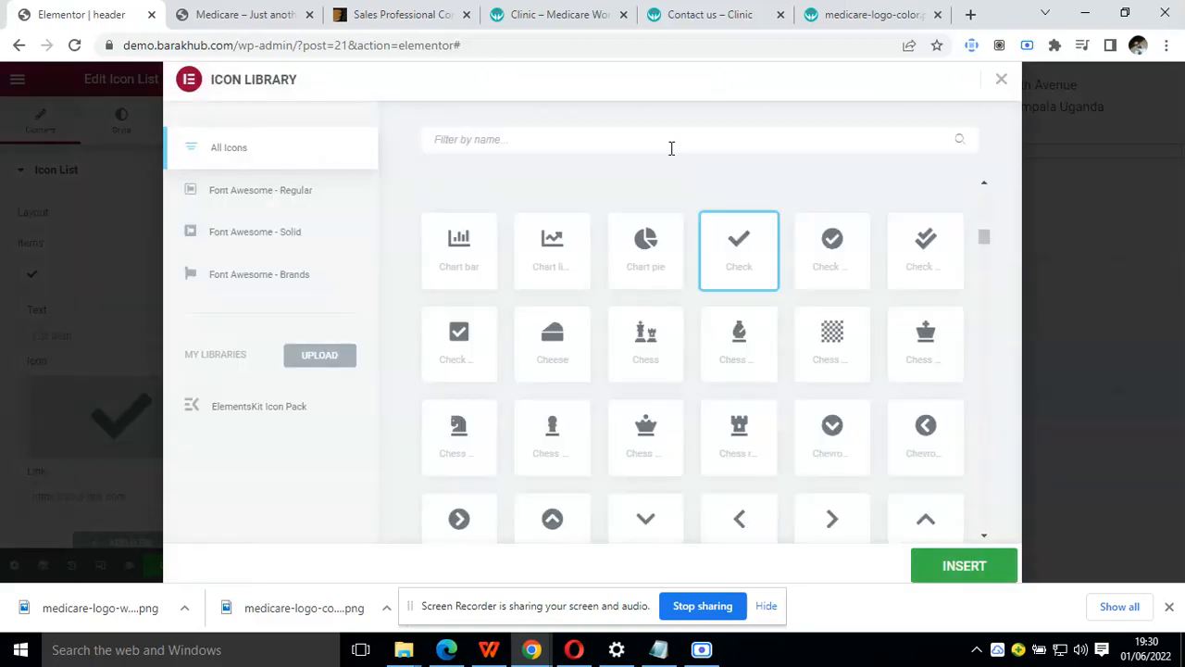
pyautogui.write('face')
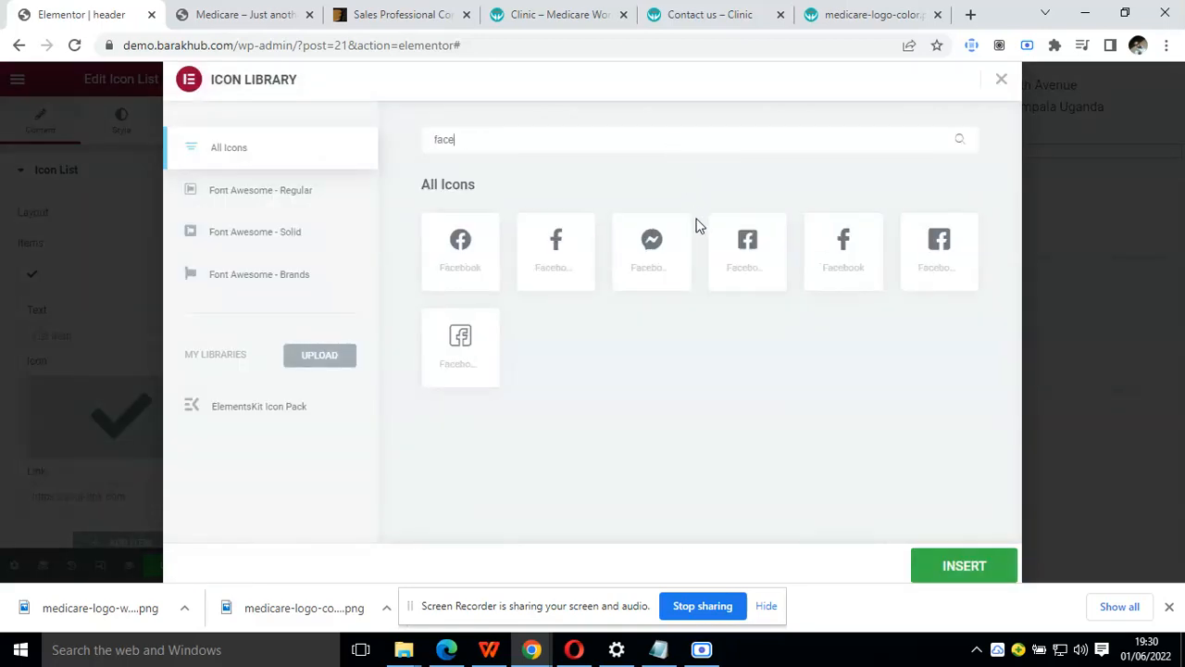
pyautogui.click(765, 267)
pyautogui.click(859, 269)
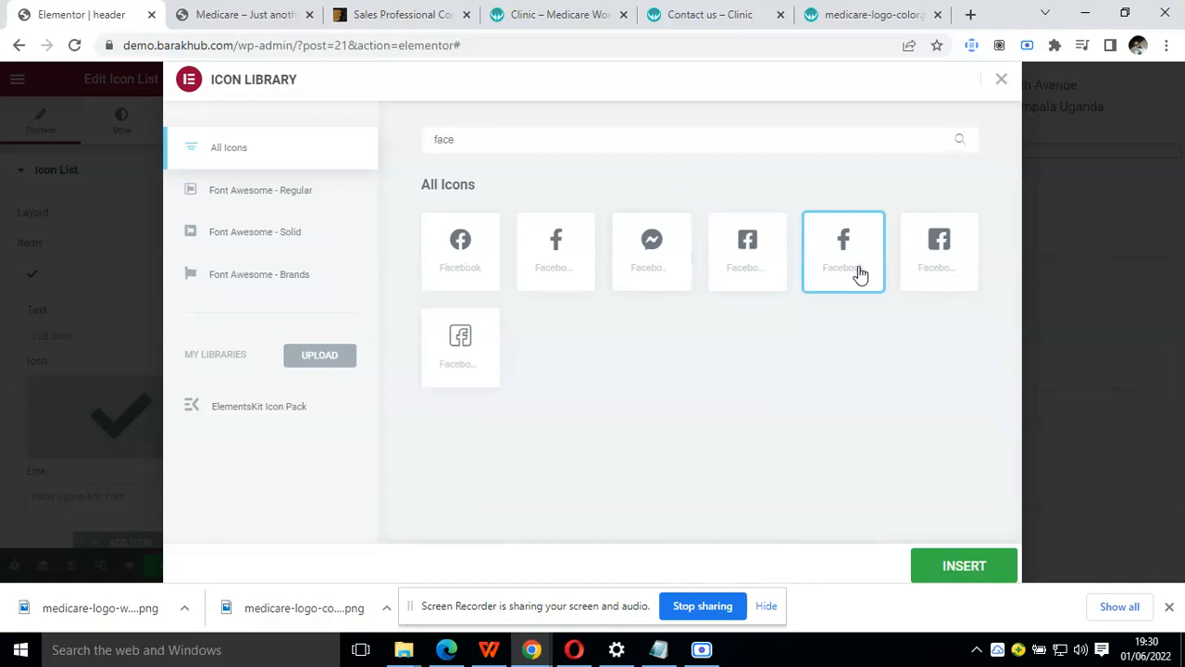
pyautogui.click(944, 563)
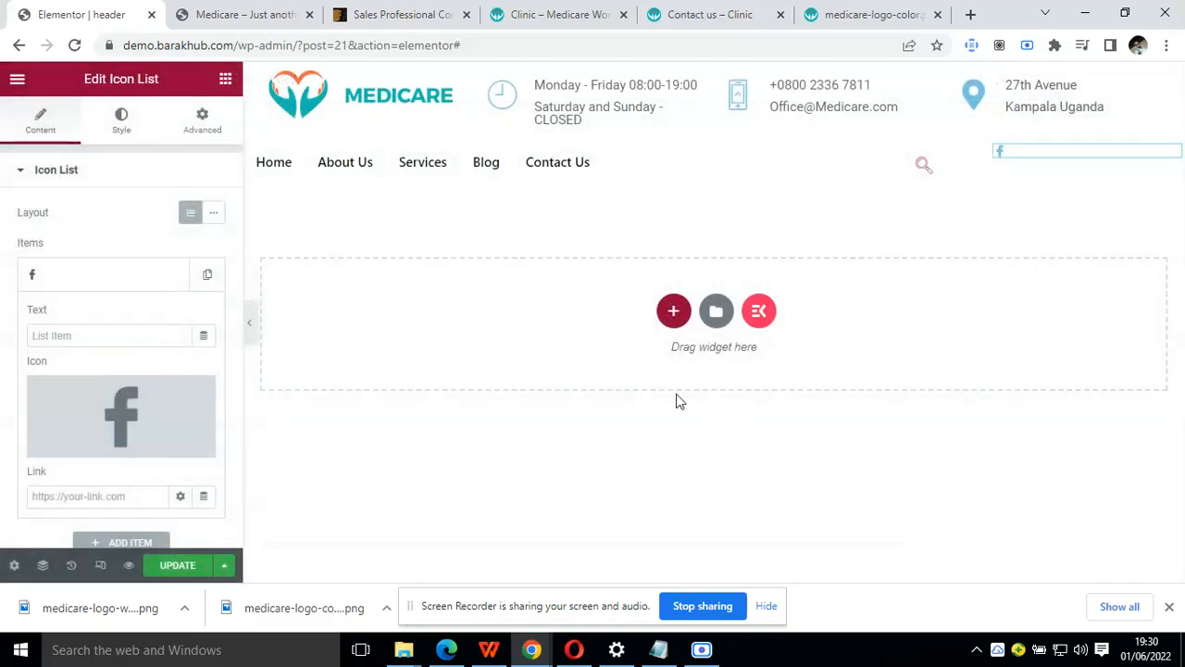
# Duplicate the Facebook list item and change the copy's icon to the solid Twitter bird
pyautogui.click(115, 286)
pyautogui.click(207, 278)
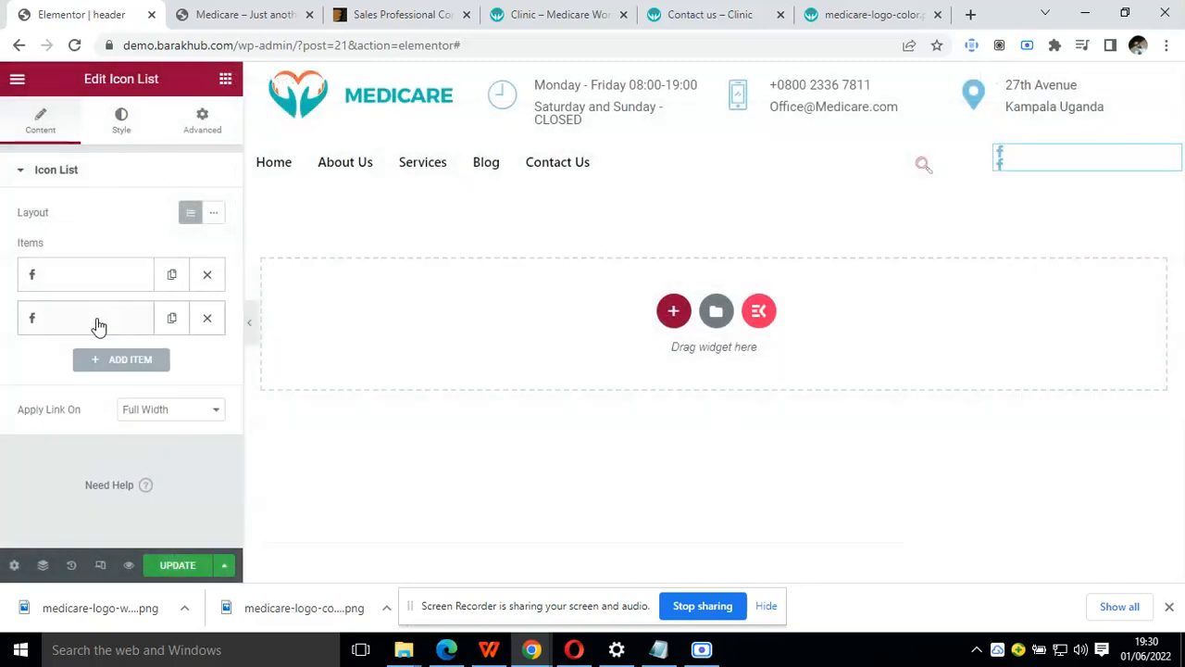
pyautogui.click(96, 322)
pyautogui.click(117, 437)
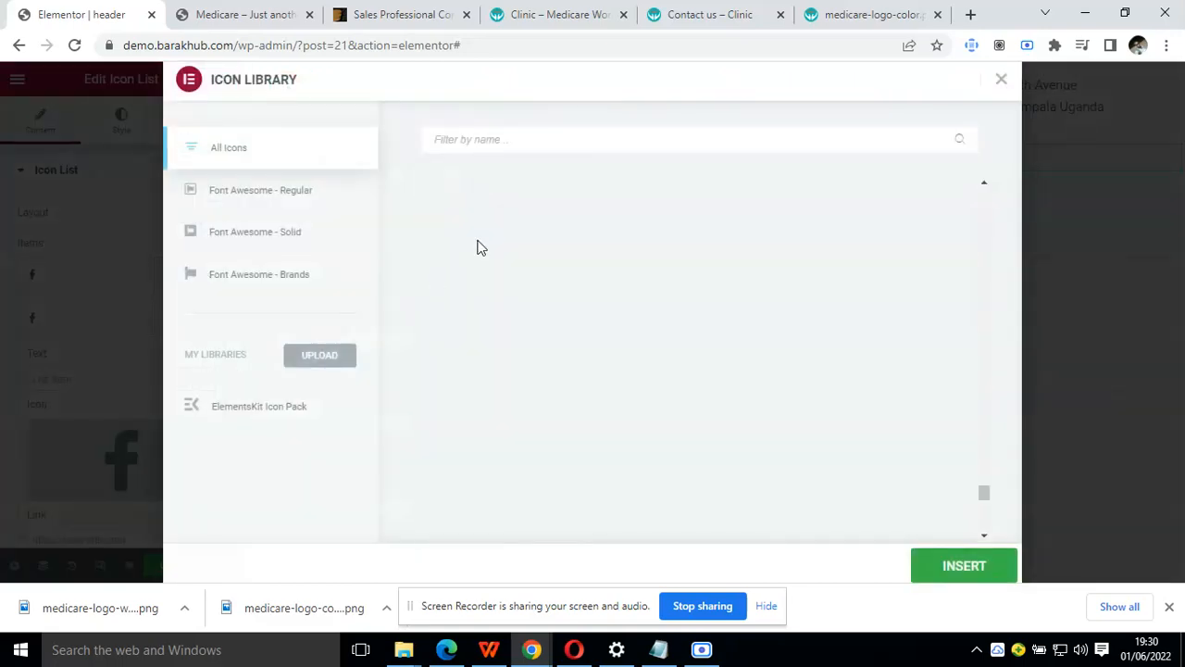
pyautogui.write('twi')
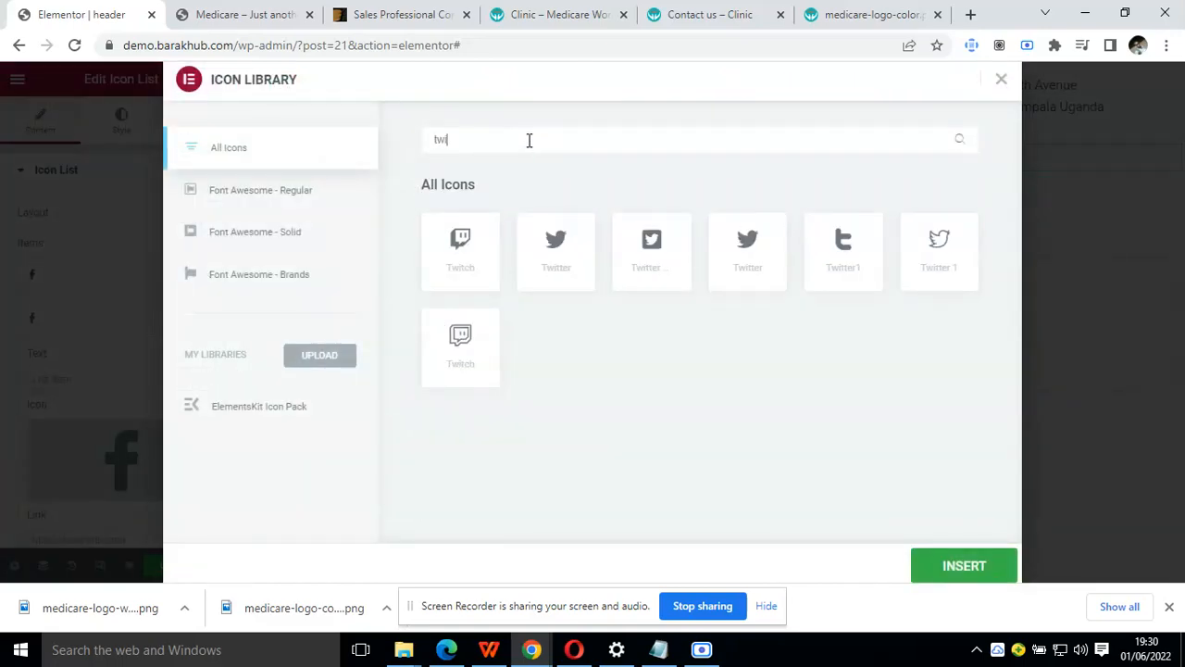
pyautogui.click(557, 250)
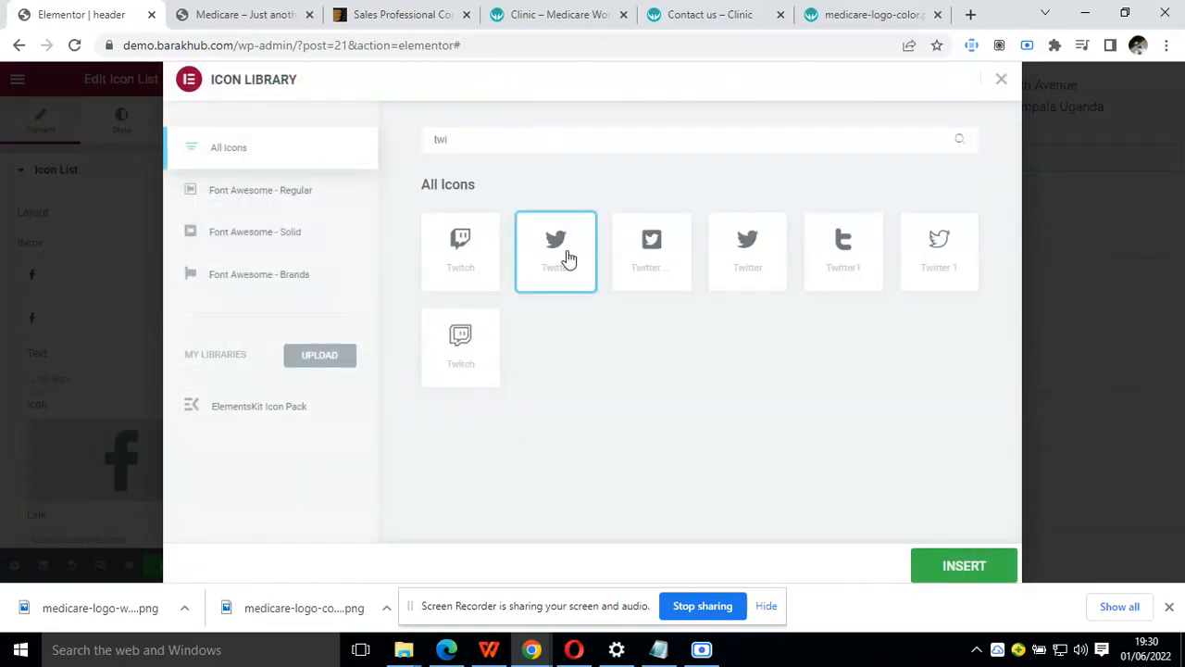
pyautogui.click(949, 567)
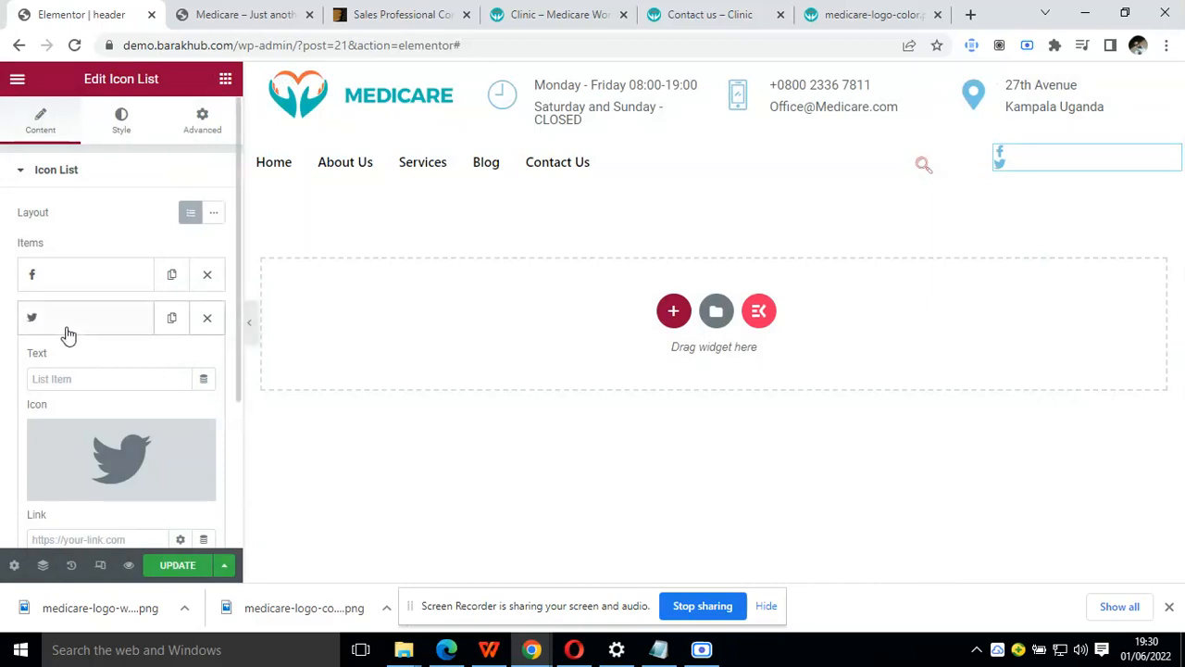
# Duplicate the Twitter list item and change the copy's icon to an Instagram icon found with "insta"
pyautogui.click(67, 325)
pyautogui.click(171, 319)
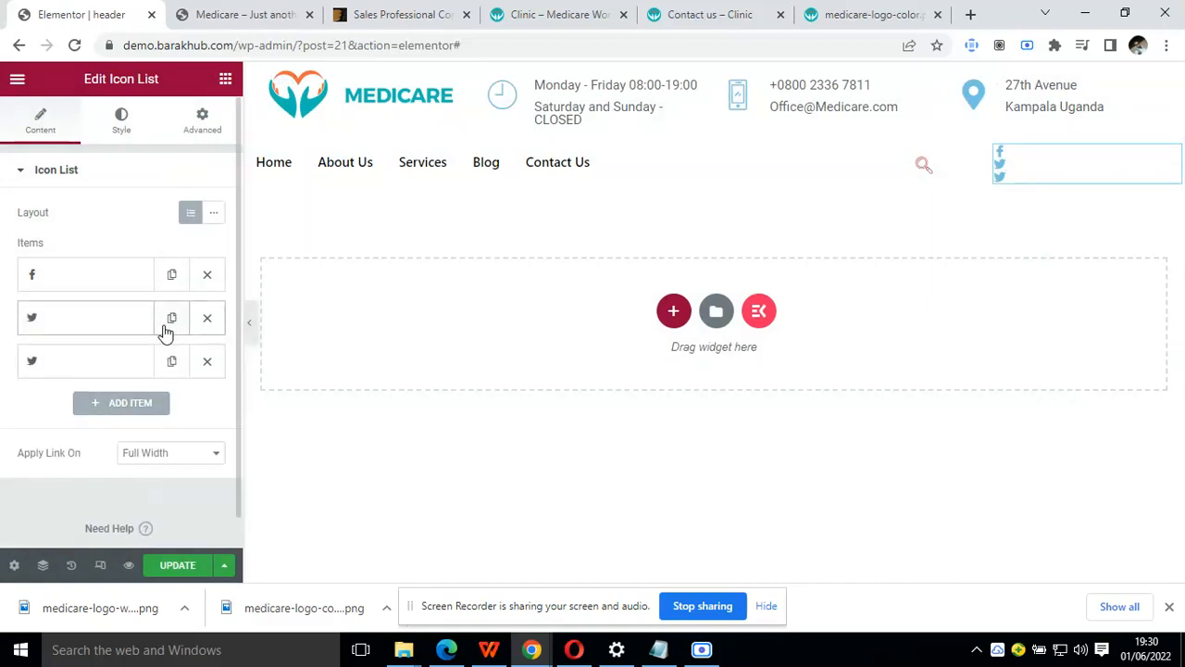
pyautogui.click(112, 363)
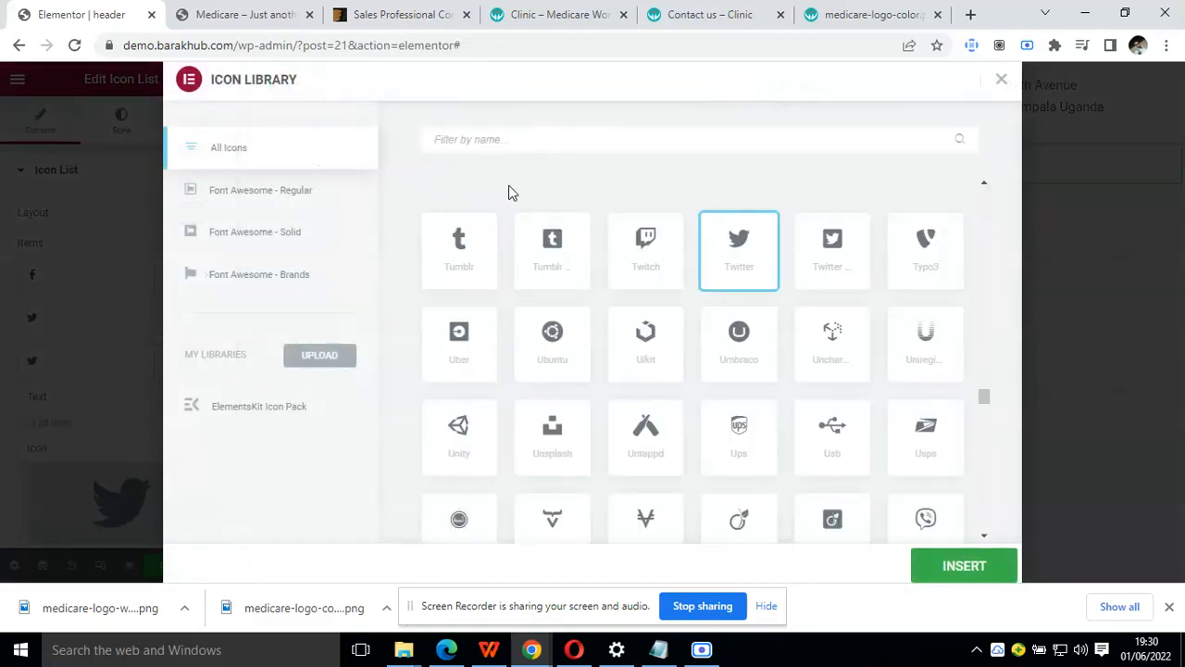
pyautogui.write('insta')
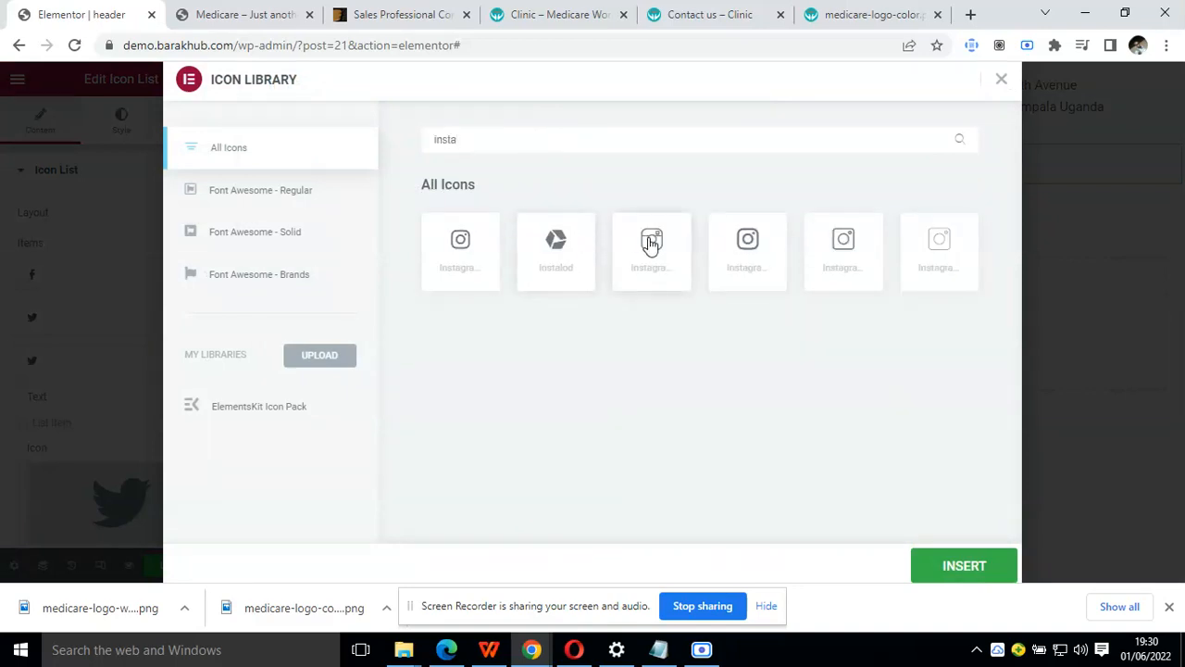
pyautogui.click(651, 243)
pyautogui.click(748, 261)
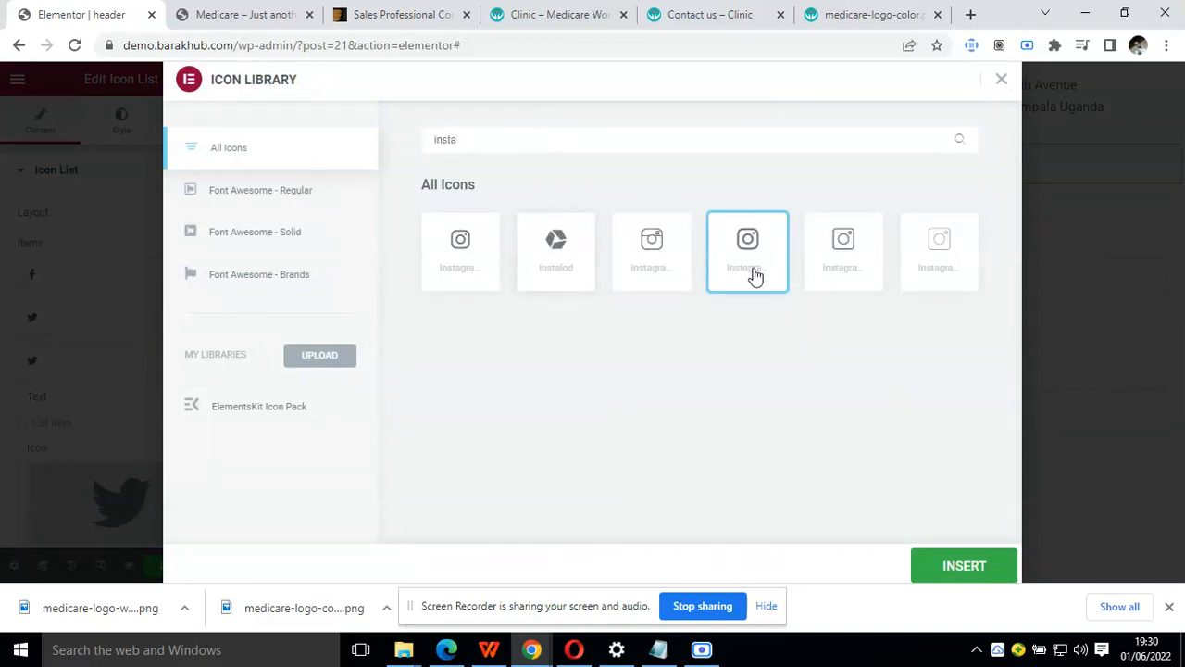
pyautogui.click(926, 569)
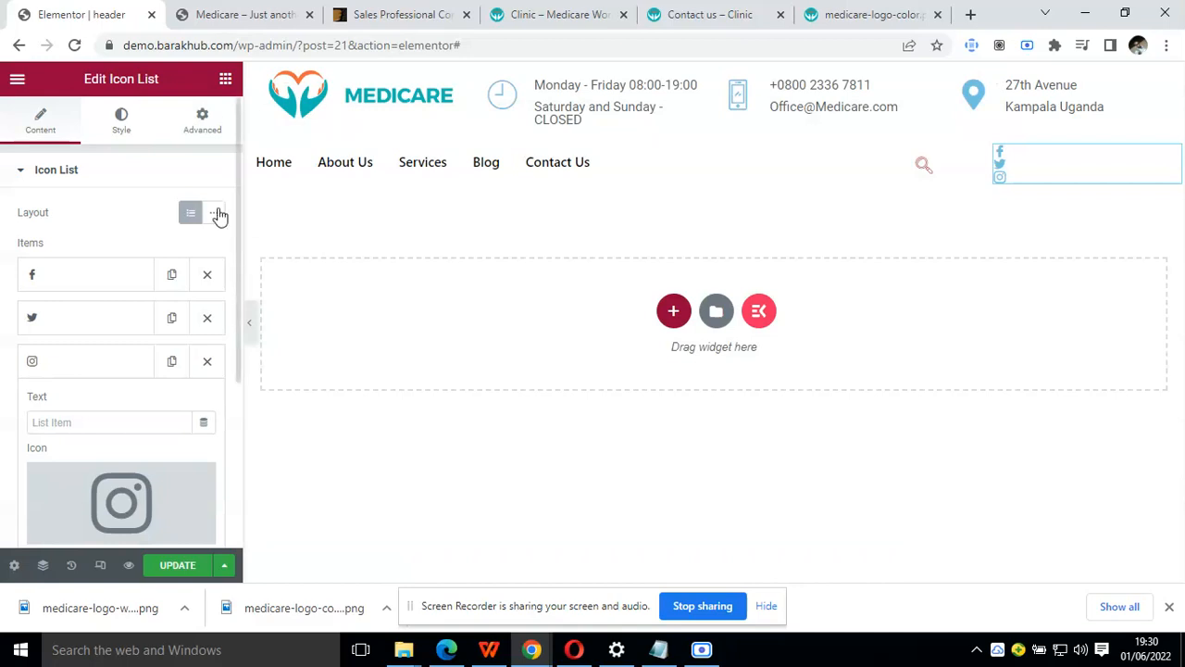
# Switch the icon list to the inline layout and set the third column's vertical alignment to Middle
pyautogui.click(217, 213)
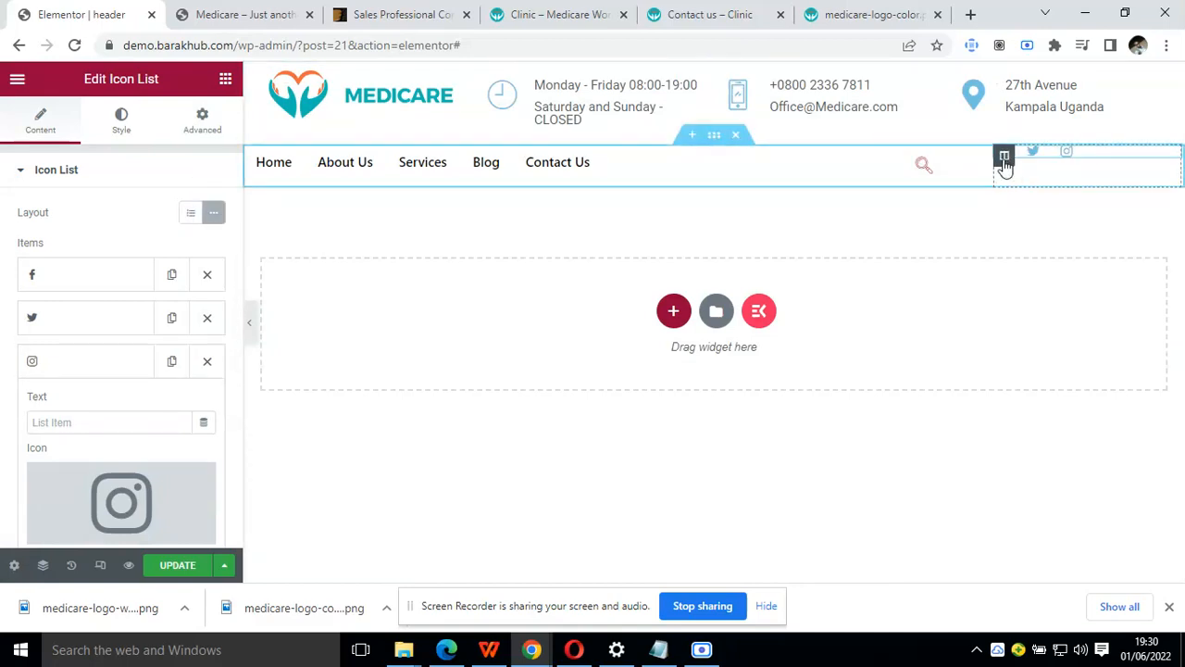
pyautogui.click(1004, 157)
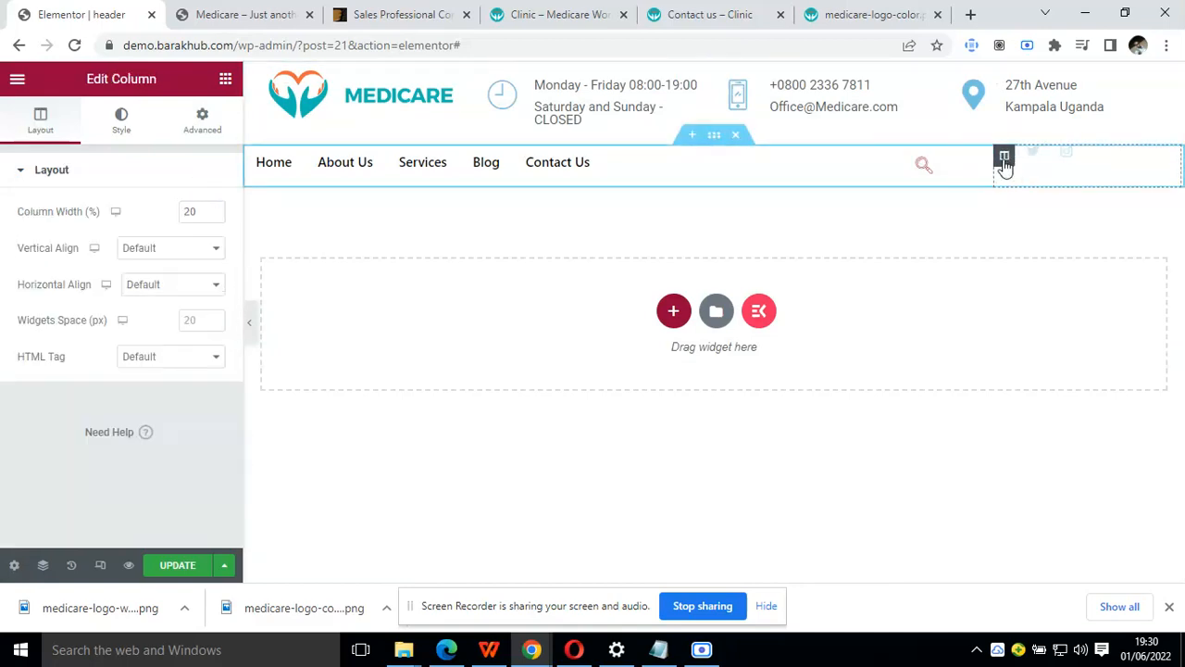
pyautogui.click(174, 259)
pyautogui.click(178, 295)
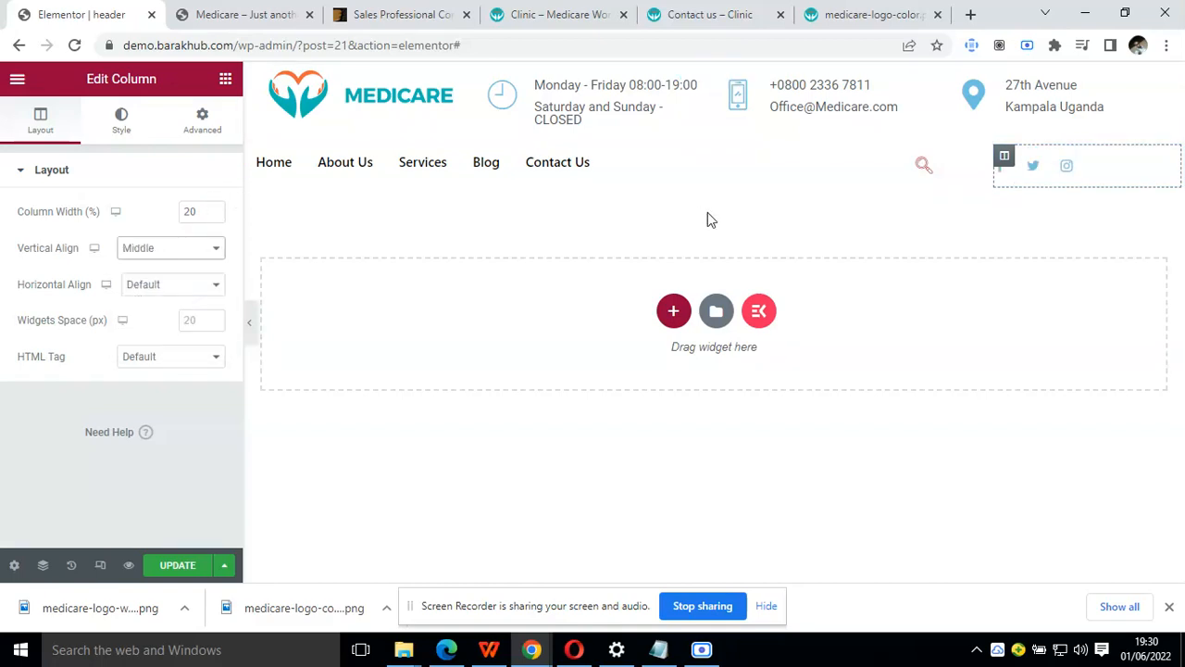
# Set the vertical alignment of the search column and the menu column to Middle
pyautogui.click(913, 156)
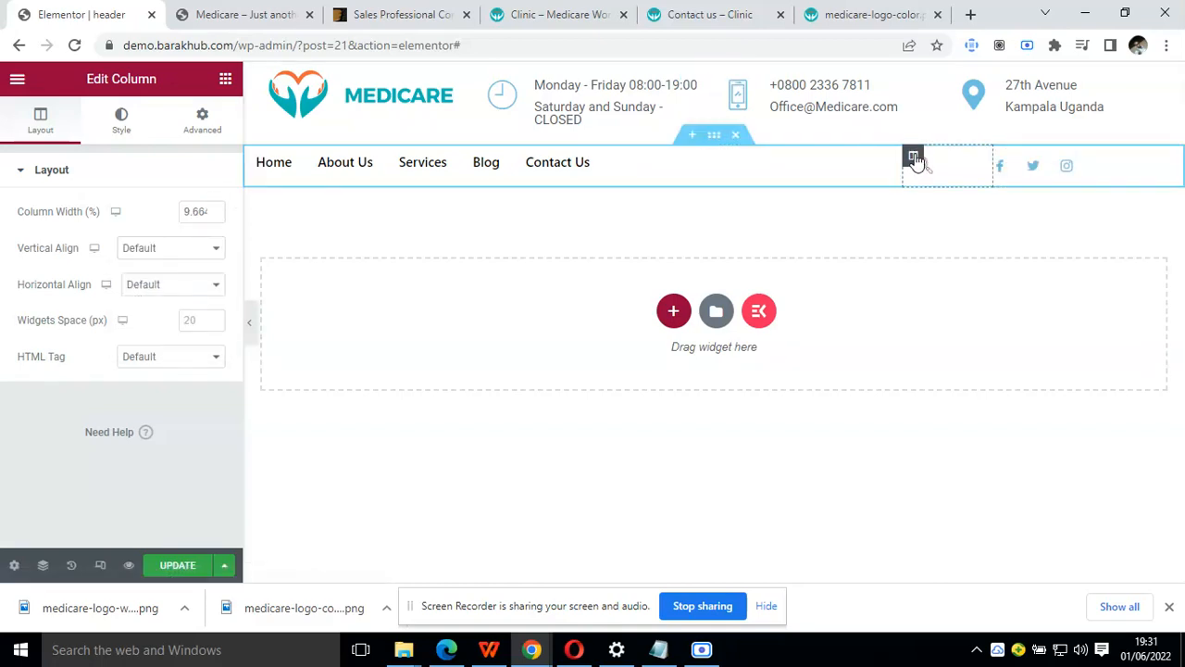
pyautogui.click(191, 247)
pyautogui.click(183, 296)
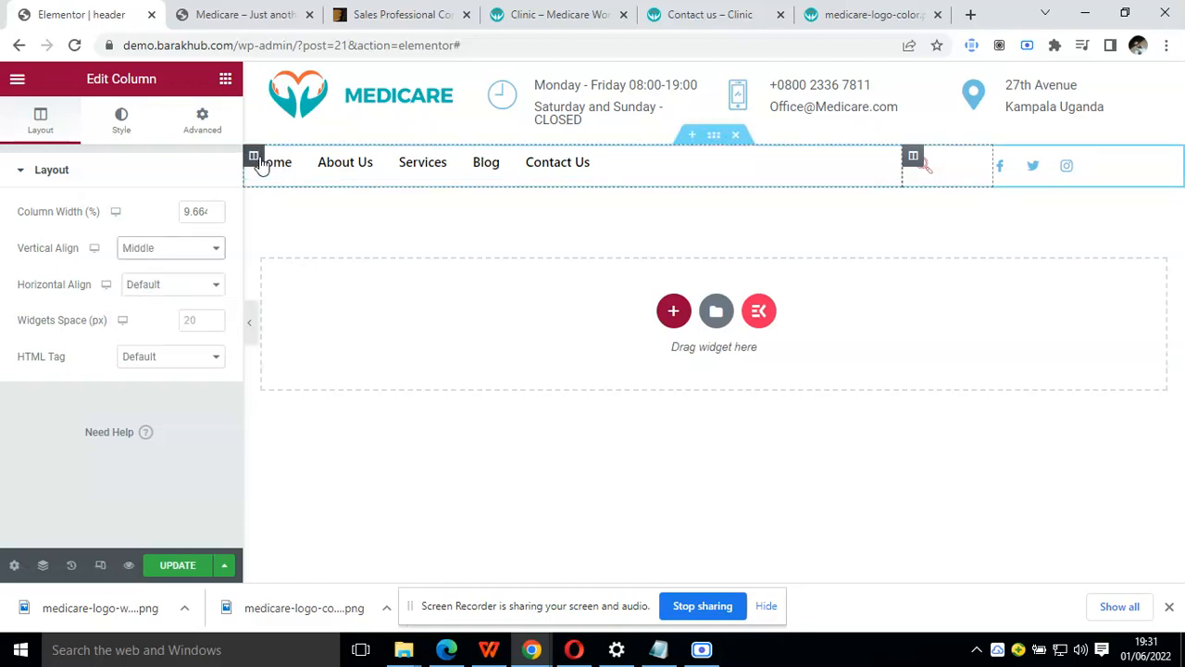
pyautogui.click(258, 160)
pyautogui.click(191, 247)
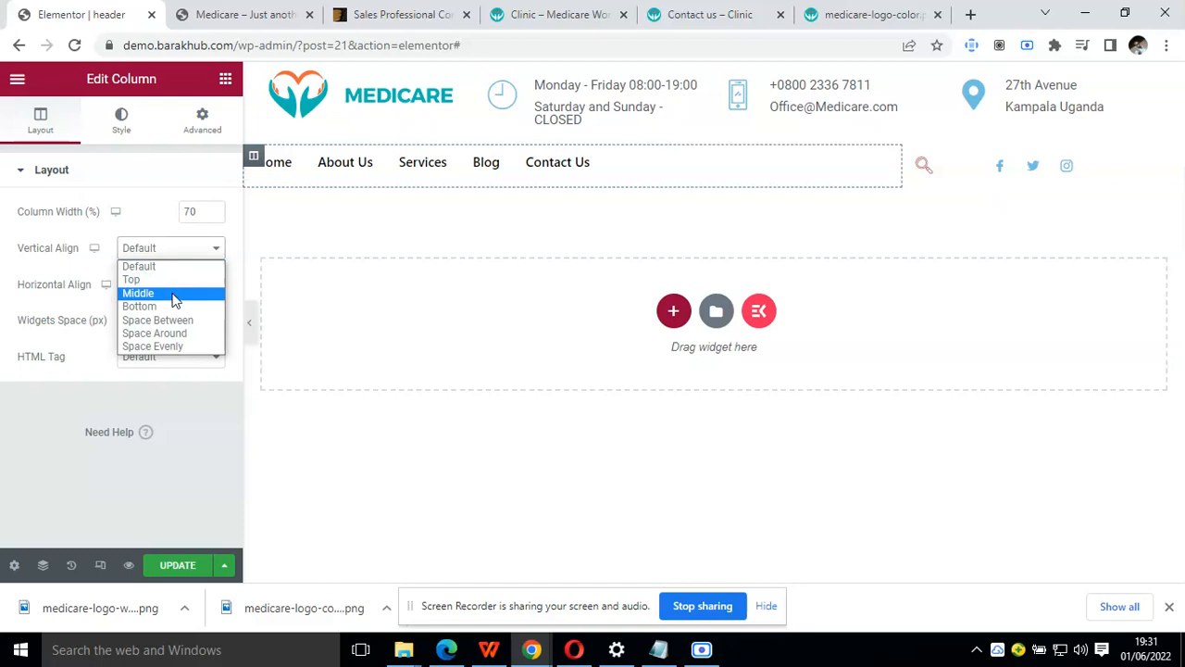
pyautogui.click(172, 295)
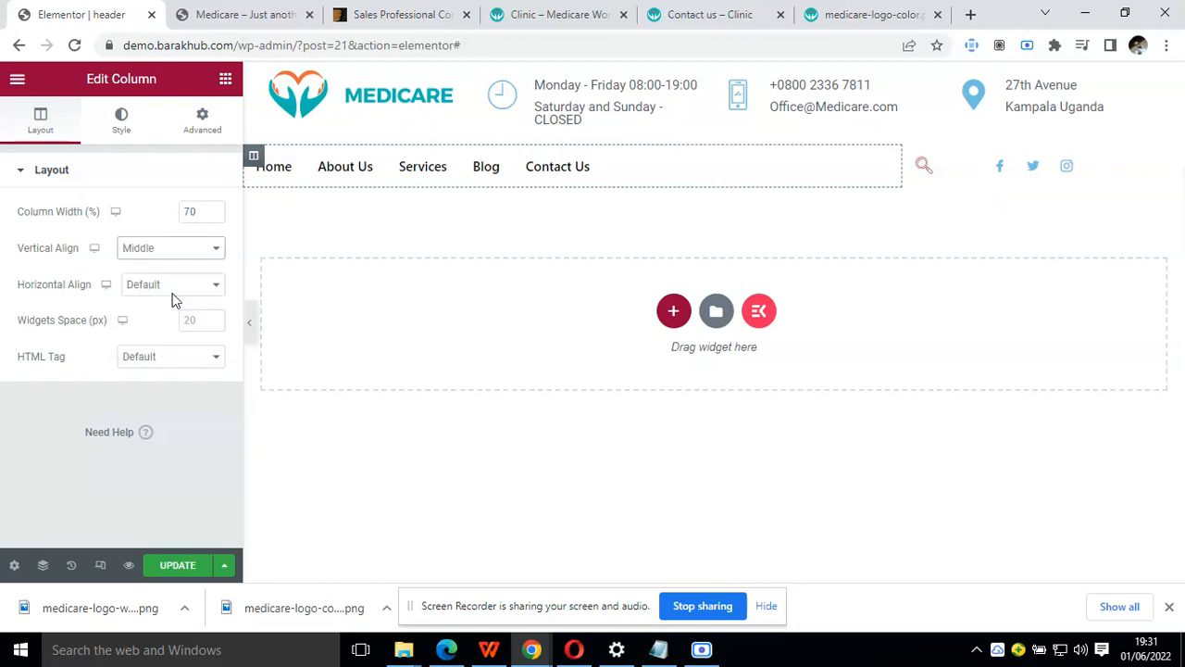
# Set the icon size of the social icon list in the navigation row to 18, after trying 30 and 20
pyautogui.click(1004, 159)
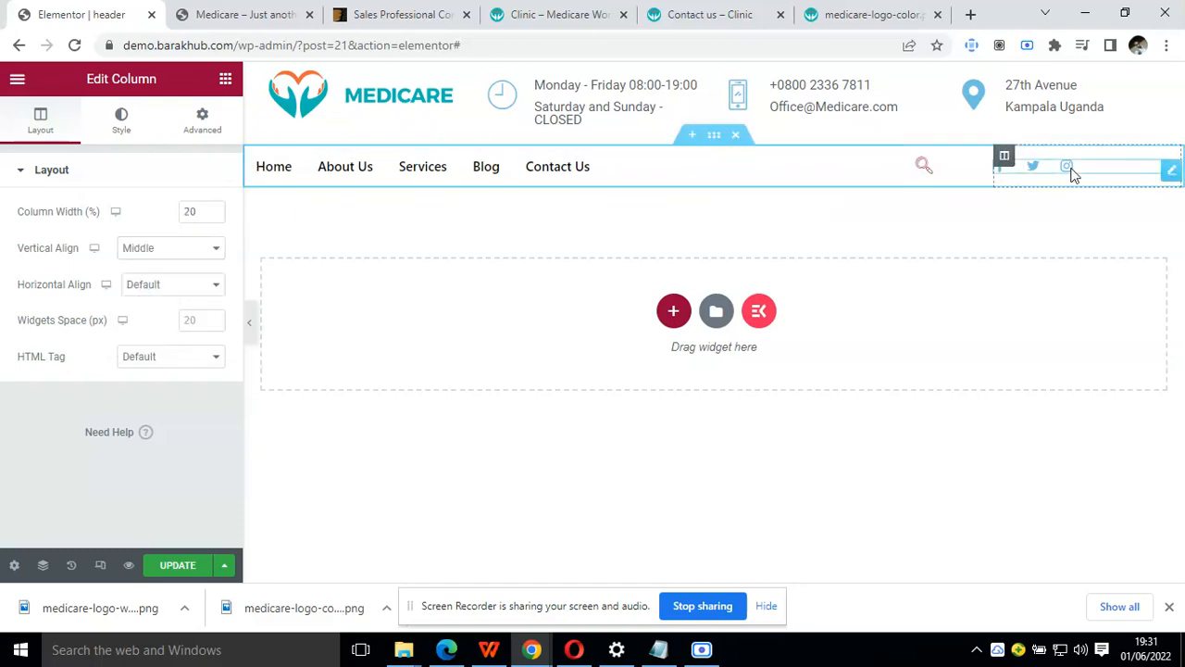
pyautogui.click(1171, 174)
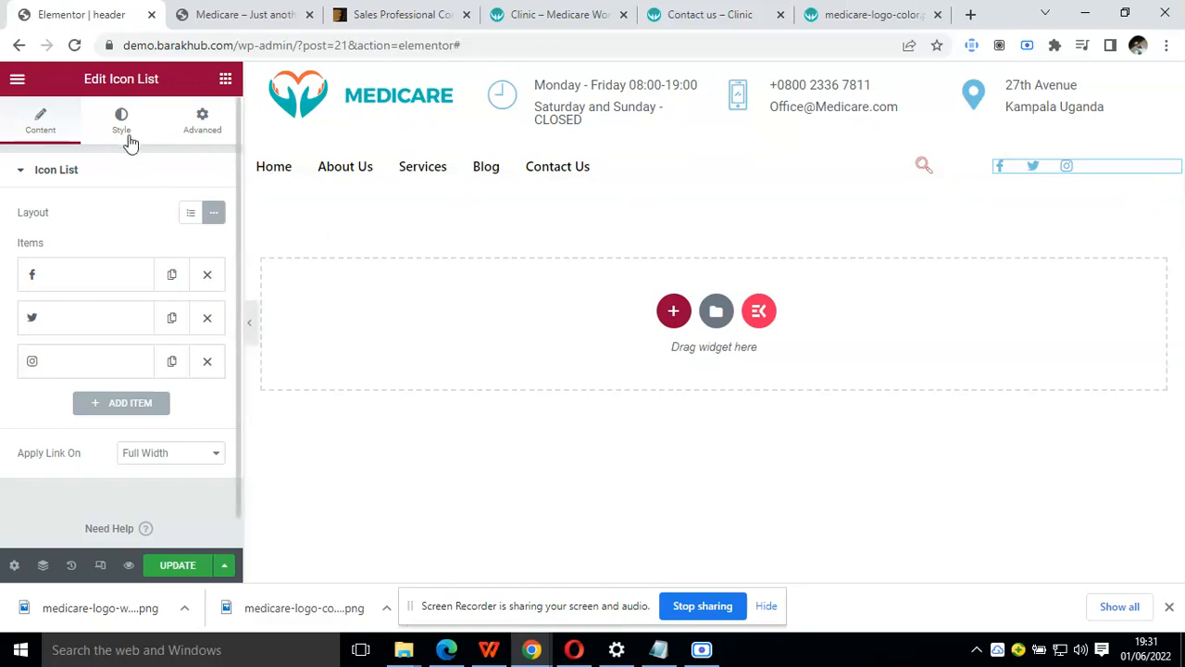
pyautogui.click(129, 137)
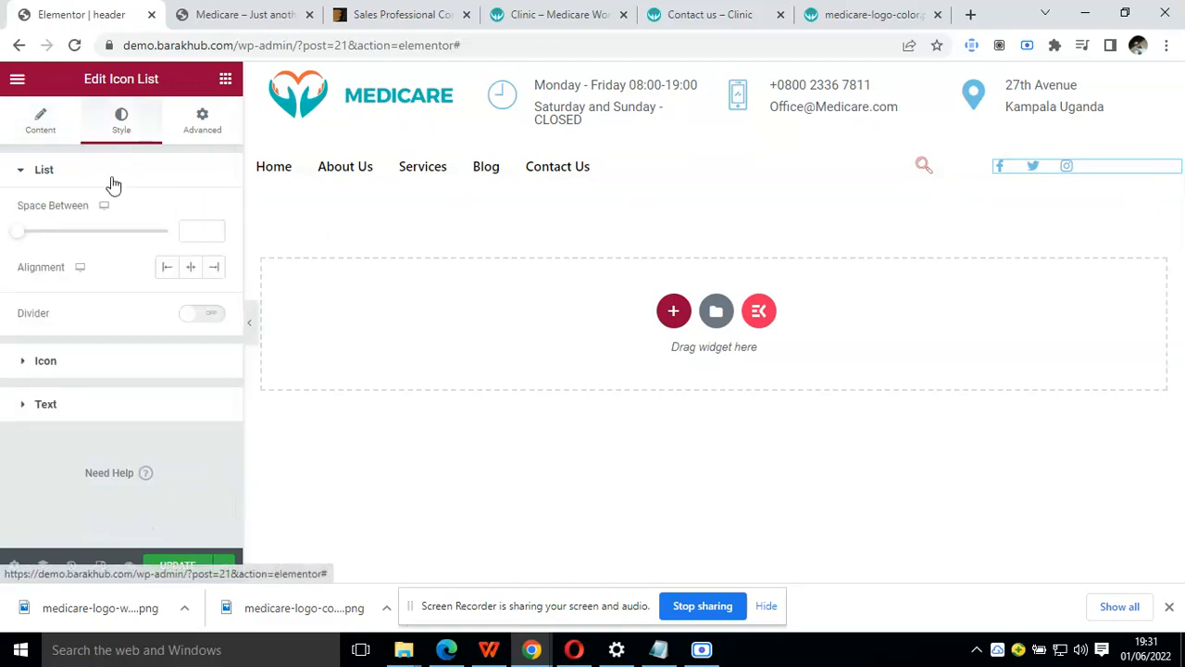
pyautogui.click(127, 361)
pyautogui.press('BackSpace')
pyautogui.press('BackSpace')
pyautogui.write('30')
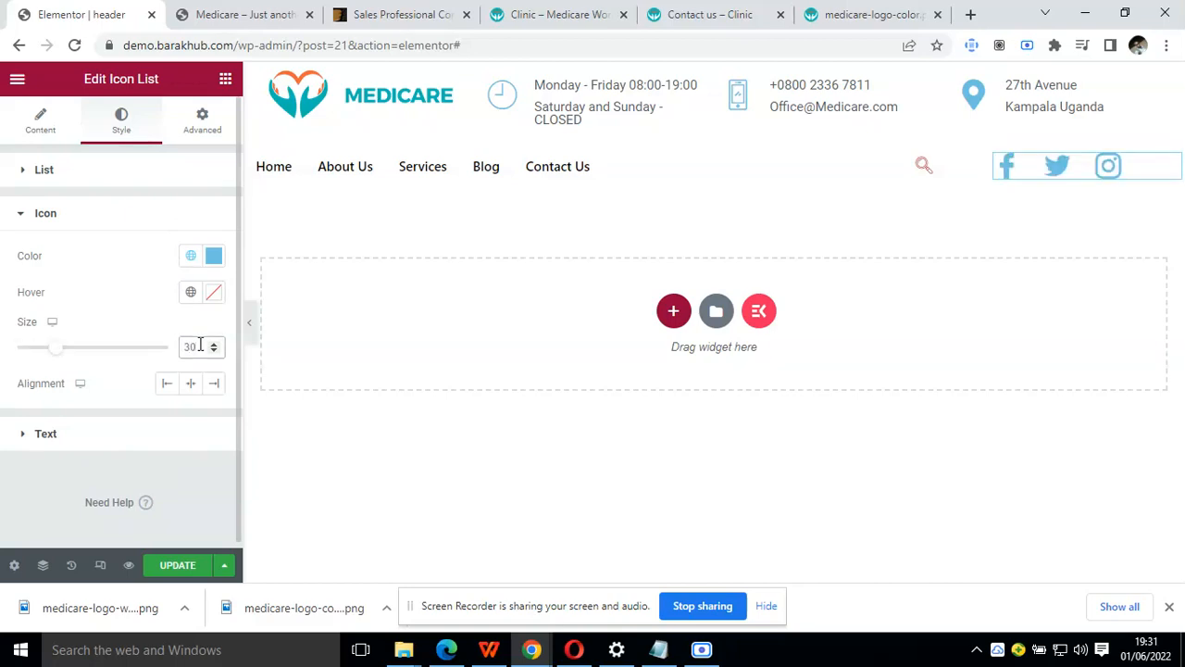
pyautogui.press('BackSpace')
pyautogui.press('BackSpace')
pyautogui.write('20')
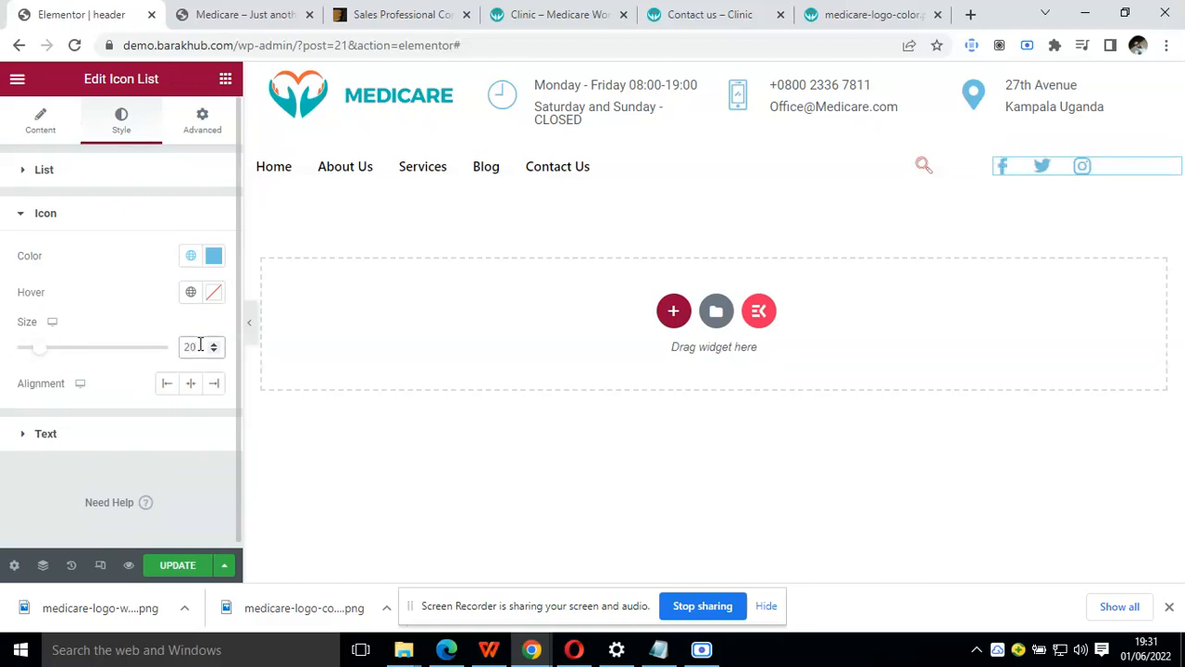
pyautogui.press('BackSpace')
pyautogui.press('BackSpace')
pyautogui.write('18')
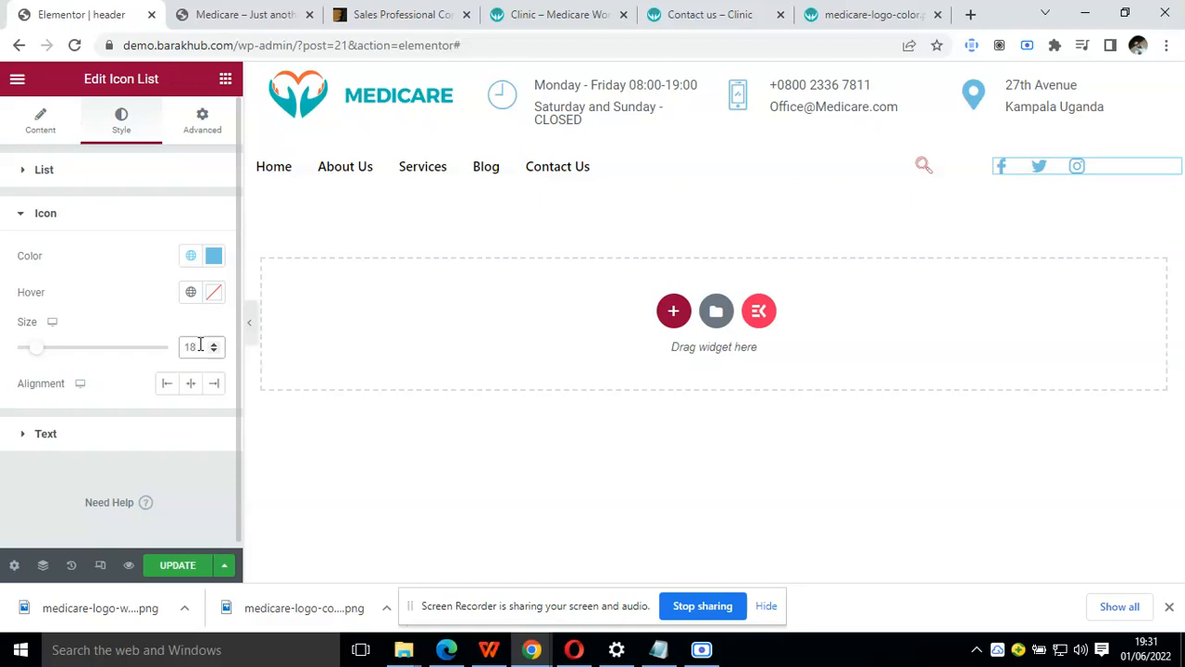
# Align the social list's icons to the right and preview the header at full width
pyautogui.click(214, 384)
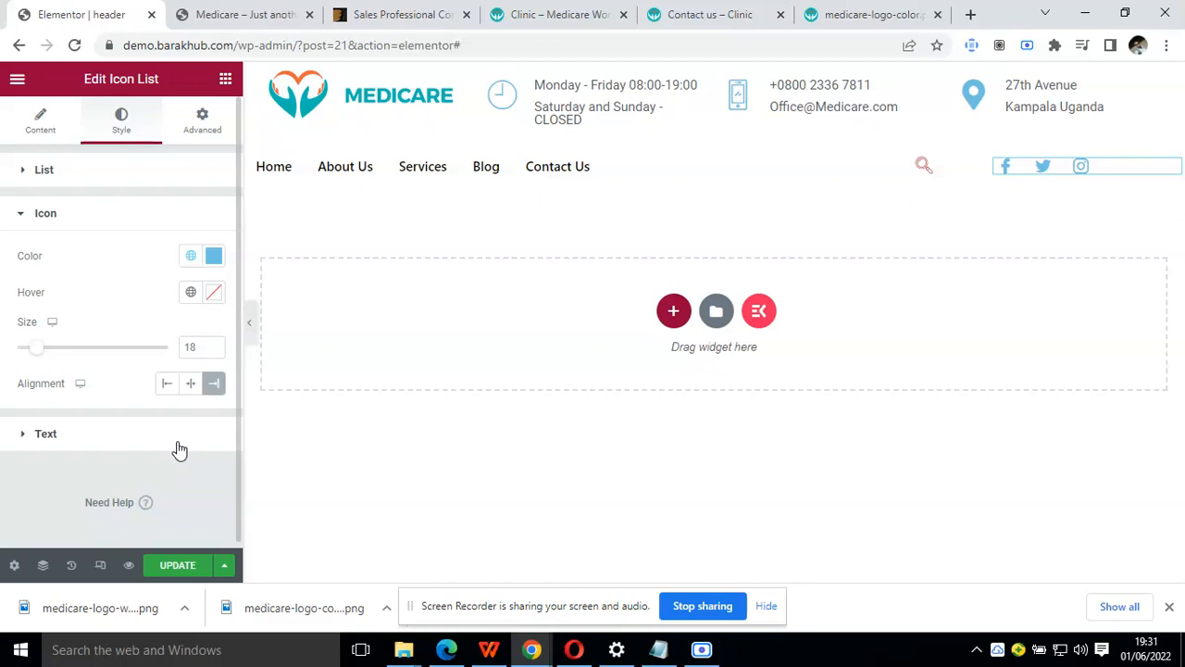
pyautogui.click(249, 319)
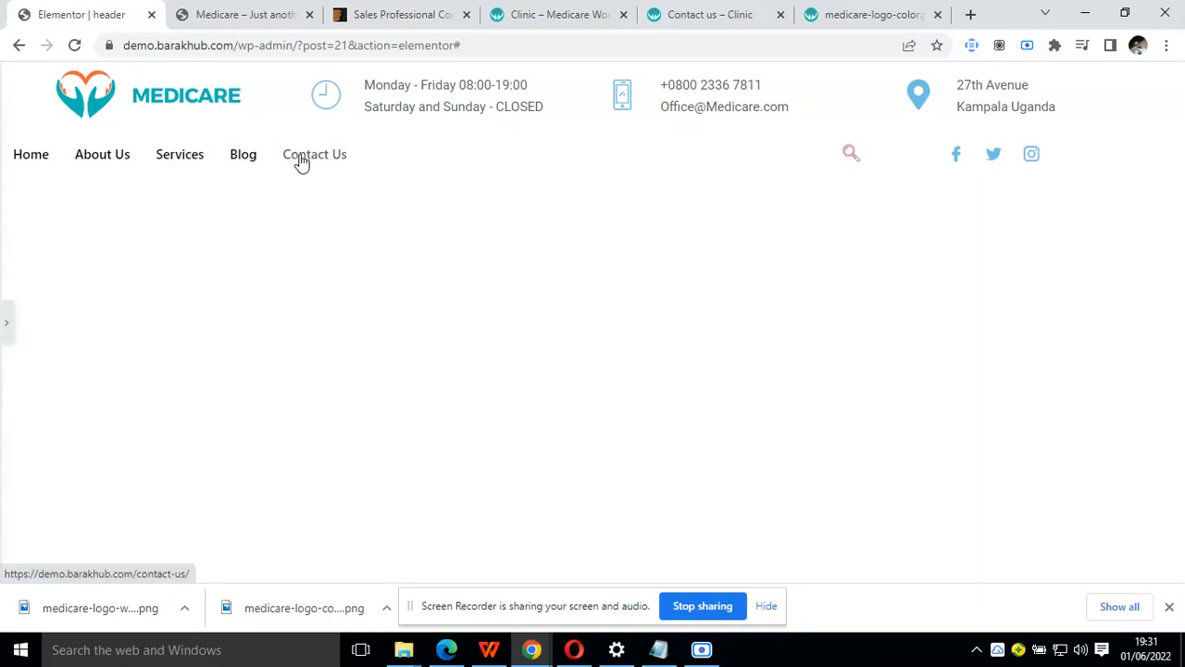
pyautogui.click(4, 321)
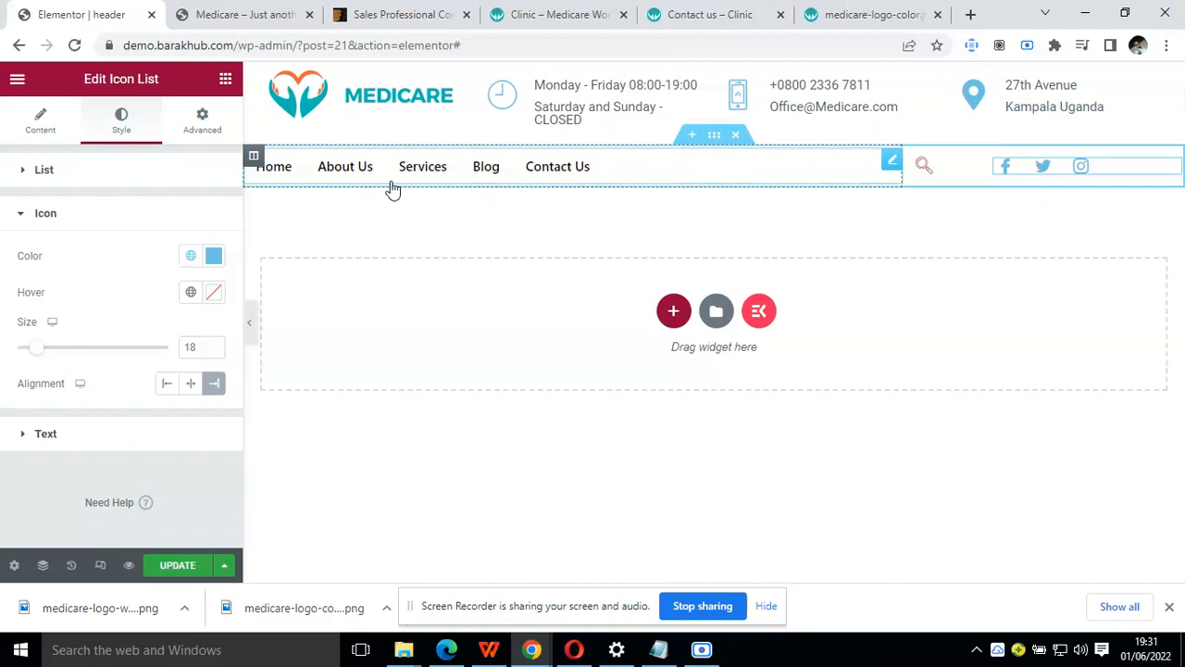
# Give the navigation section 60 px of right and left padding with 0 at top and bottom, and update the header
pyautogui.click(709, 141)
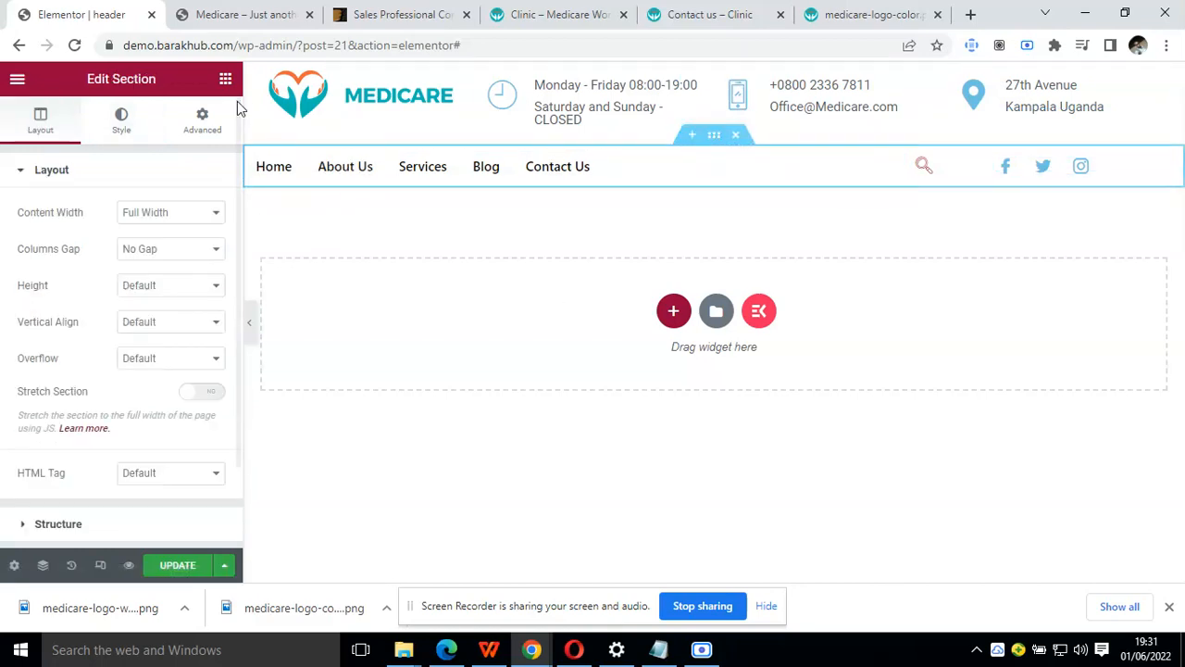
pyautogui.click(203, 123)
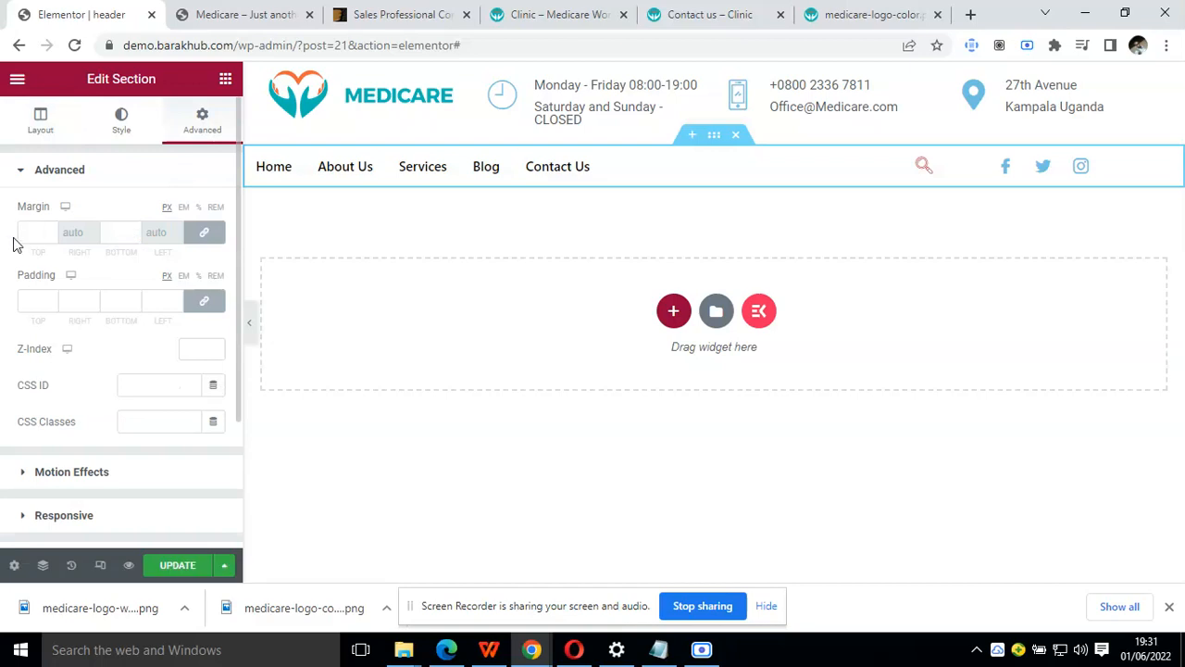
pyautogui.click(39, 299)
pyautogui.click(192, 303)
pyautogui.click(71, 299)
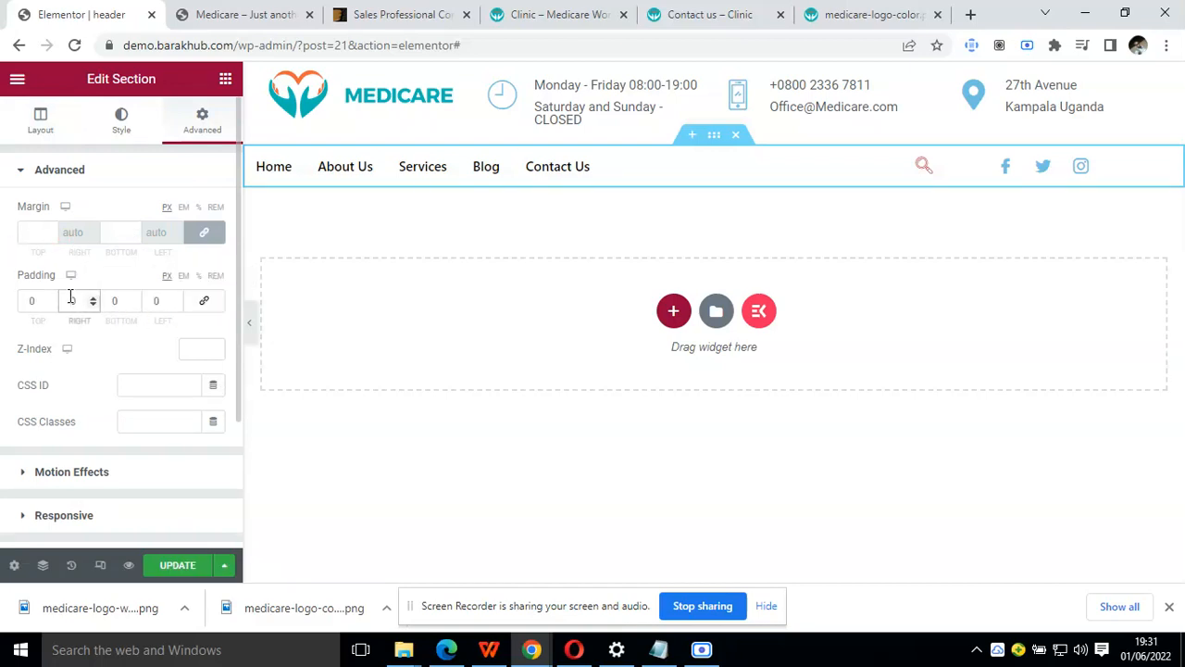
pyautogui.write('600')
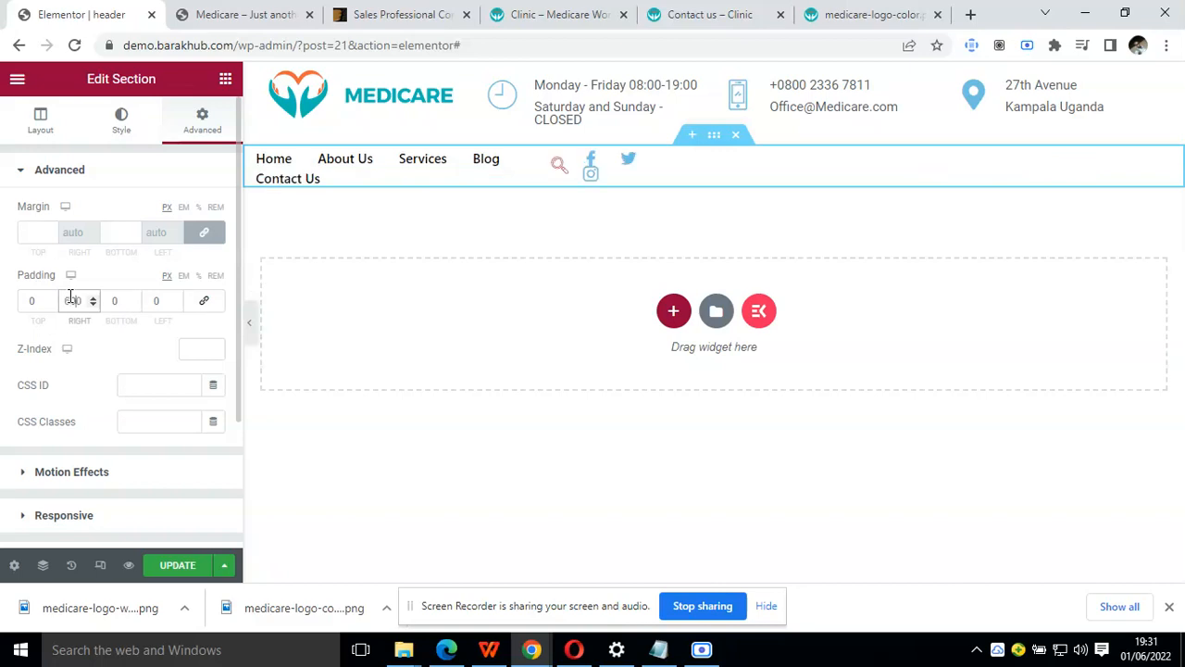
pyautogui.press('BackSpace')
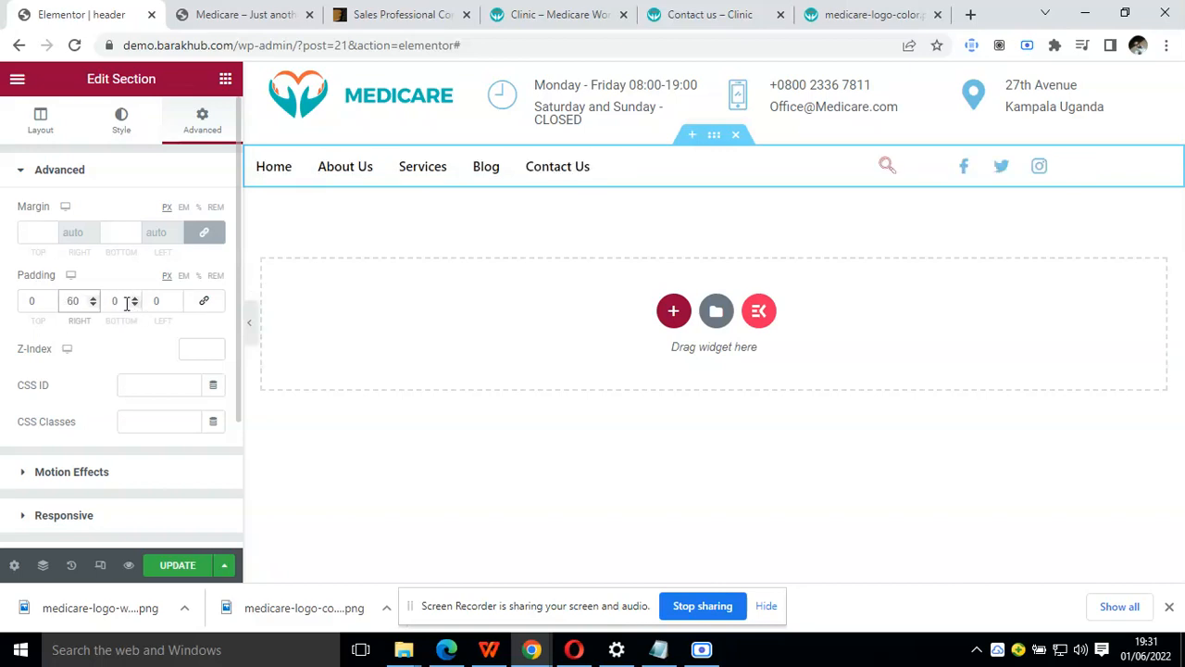
pyautogui.click(155, 303)
pyautogui.write('60')
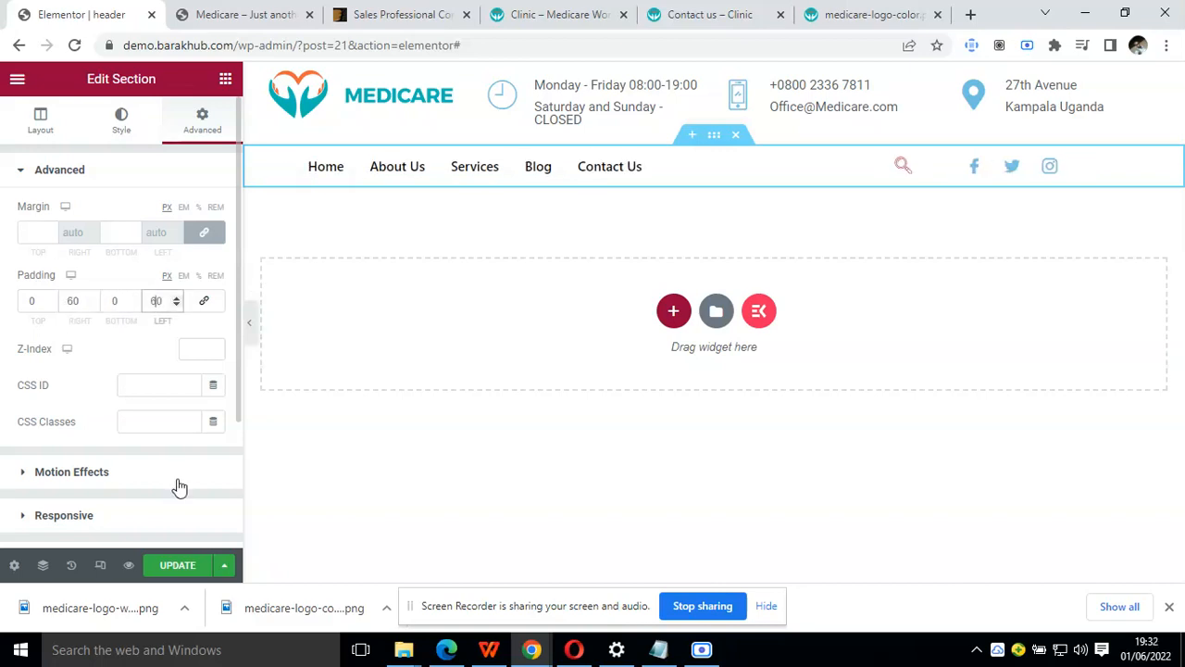
pyautogui.click(178, 566)
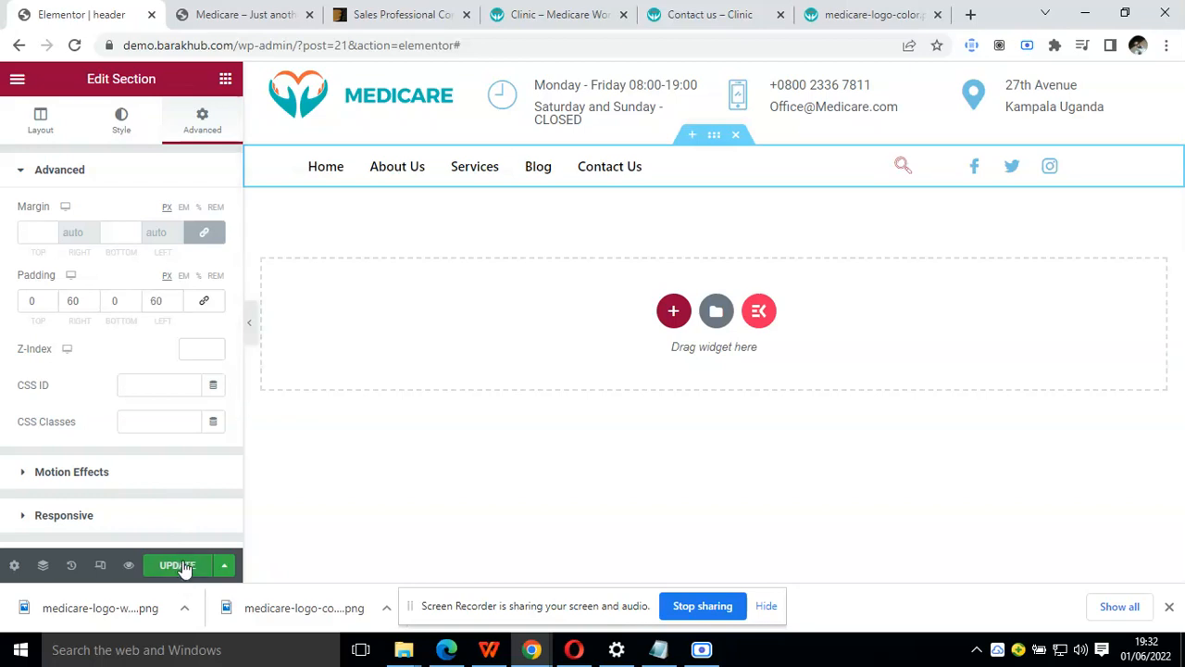
# Preview the header at full width and compare it with the Clinic demo page and the live Medicare home page
pyautogui.click(249, 324)
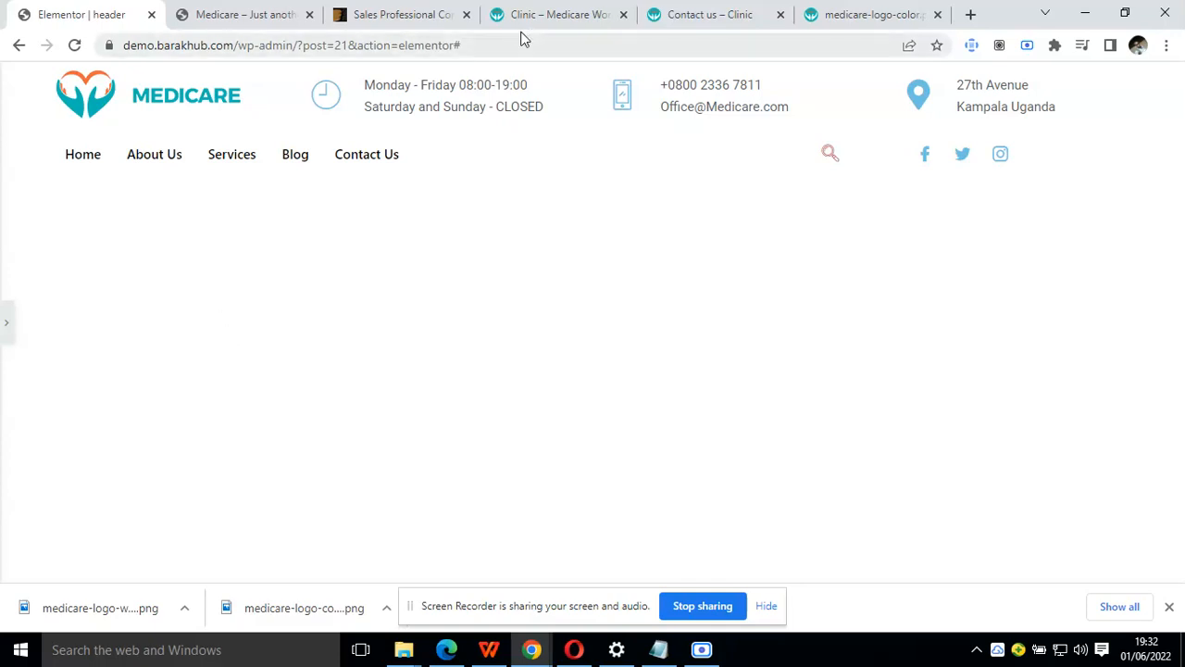
pyautogui.click(550, 13)
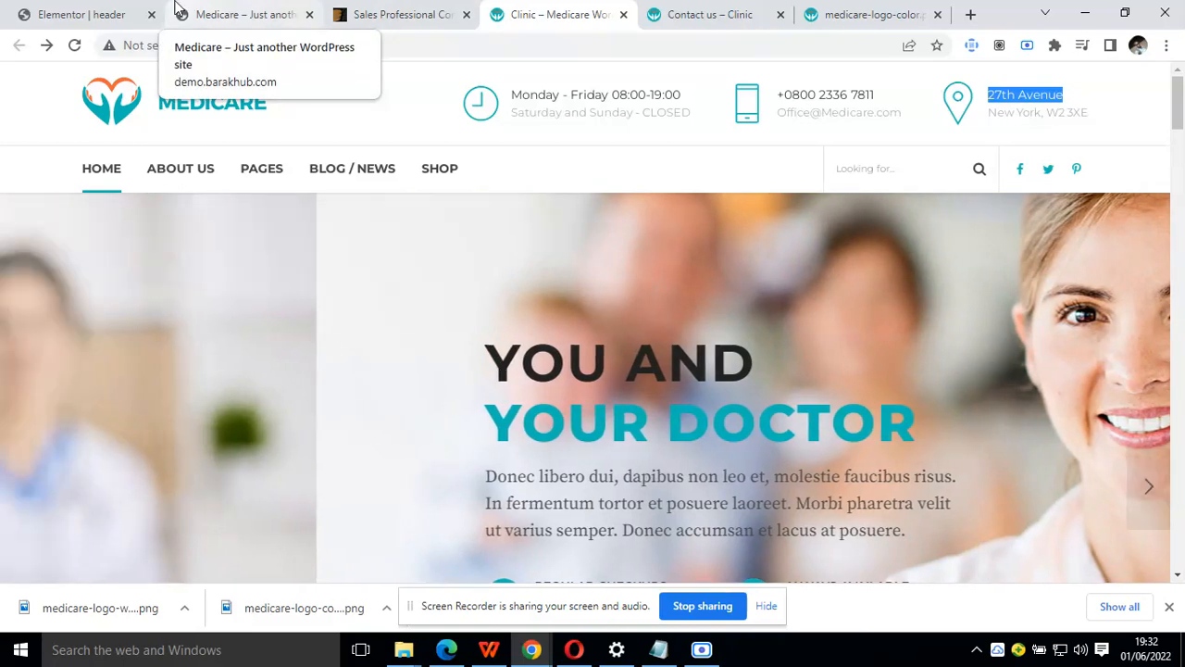
pyautogui.click(179, 10)
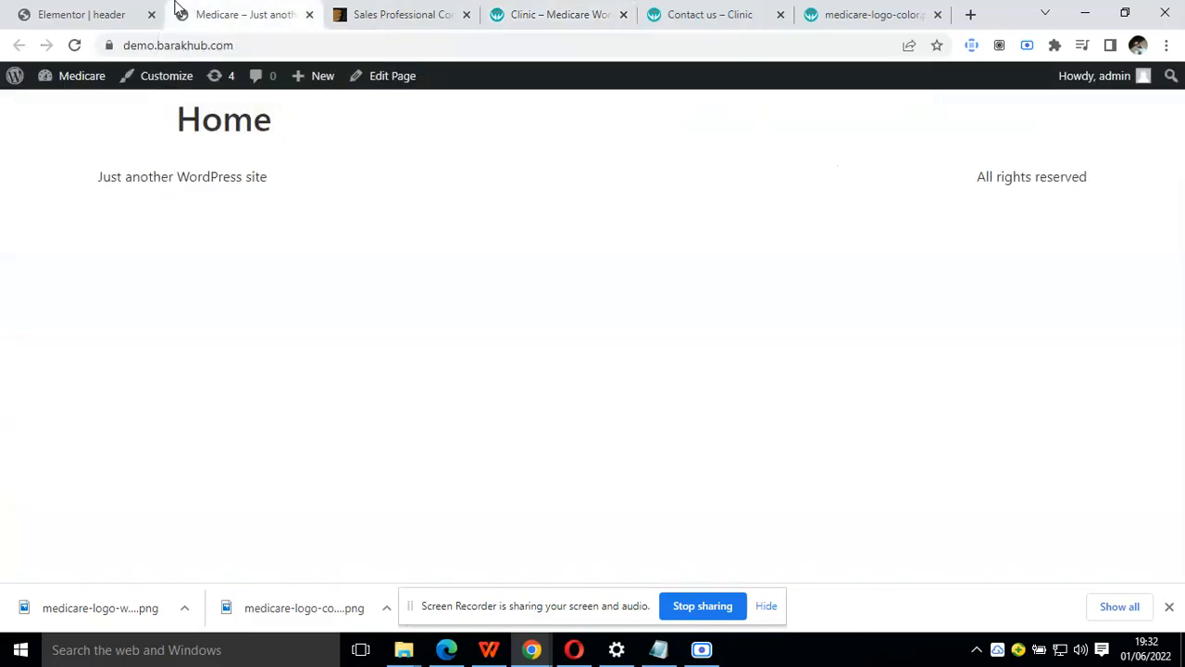
pyautogui.click(100, 12)
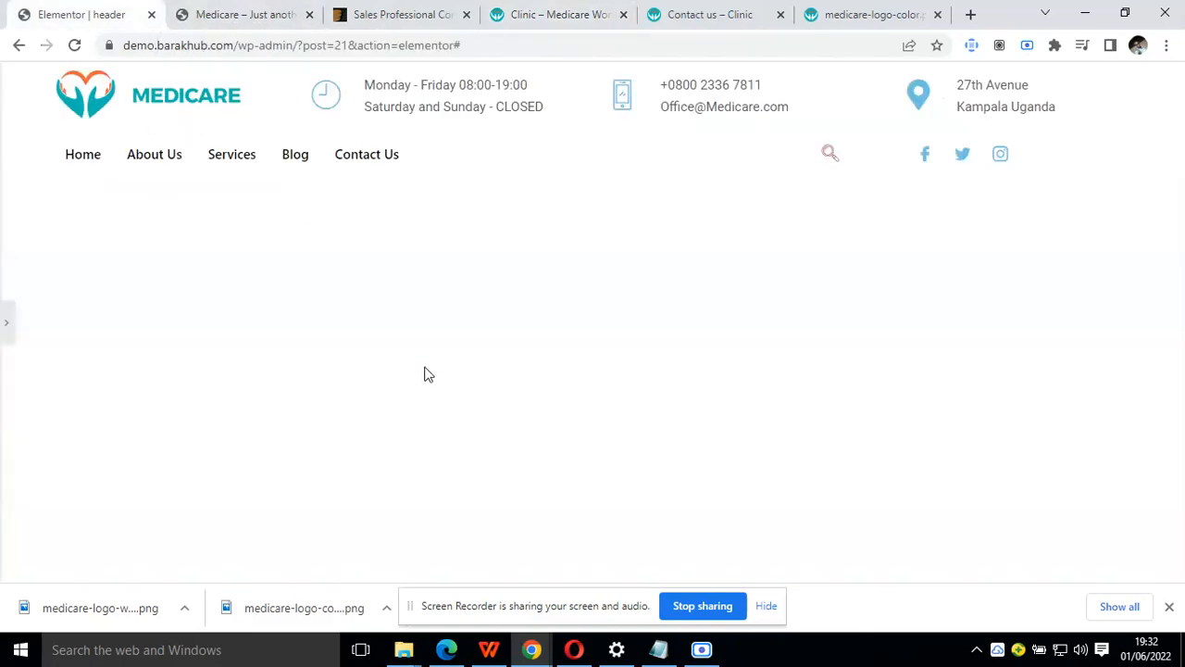
pyautogui.click(11, 330)
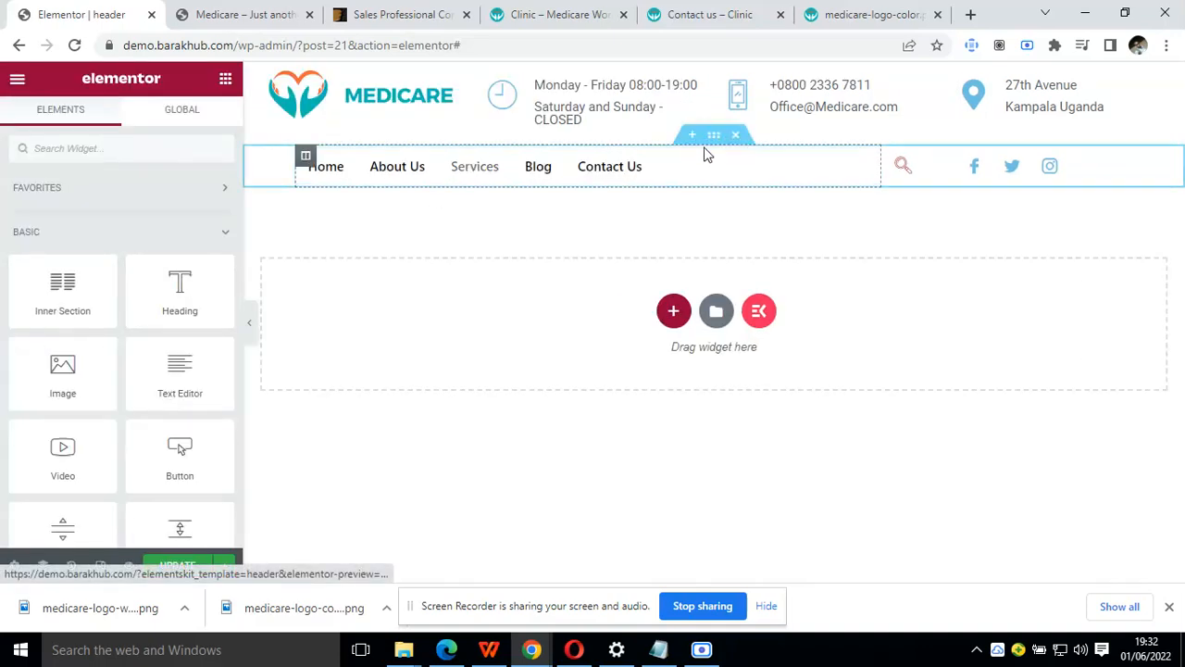
# Give the navigation section a solid border with a top width of 1 and 0 on the other sides
pyautogui.click(714, 136)
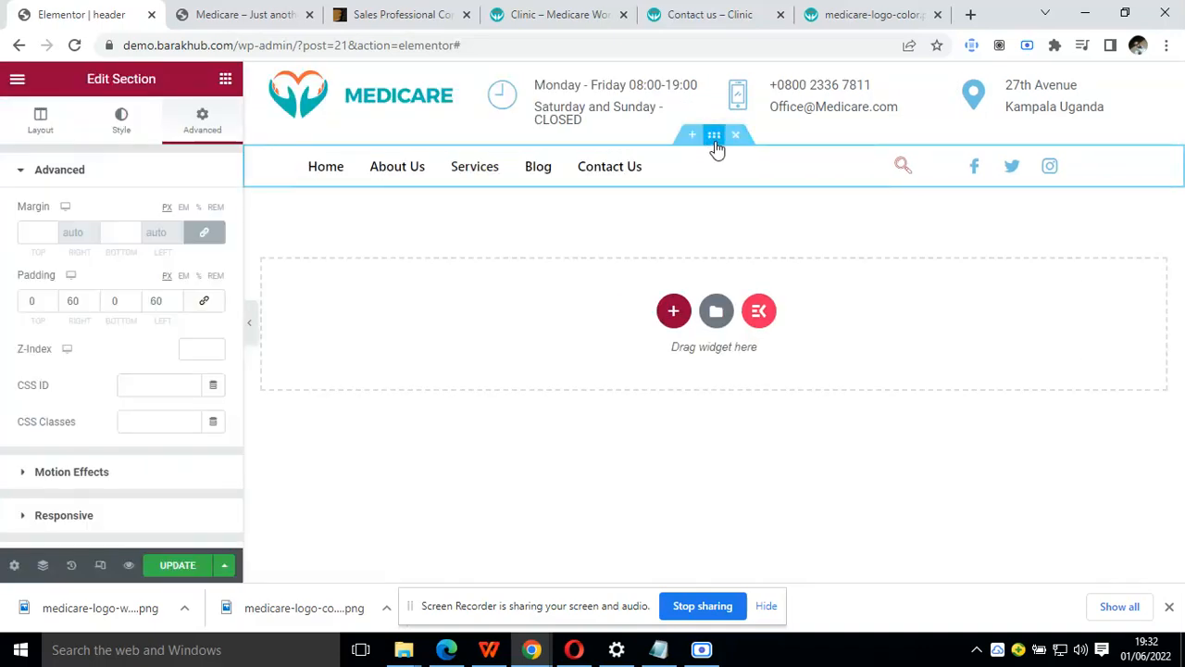
pyautogui.click(121, 129)
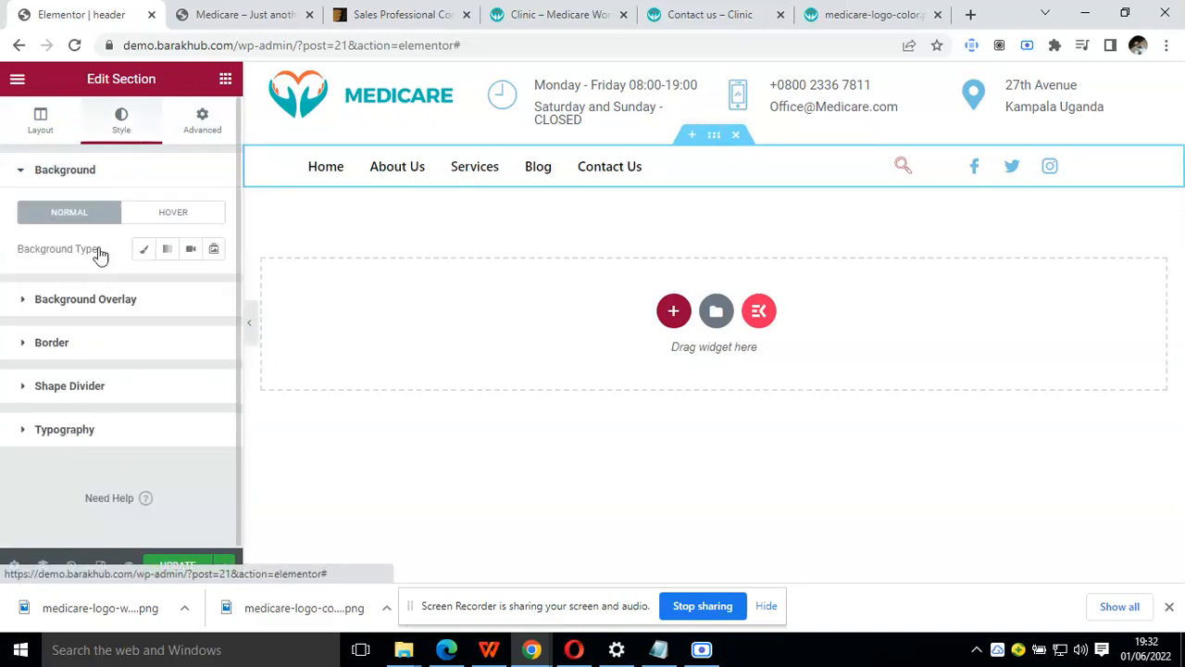
pyautogui.click(87, 342)
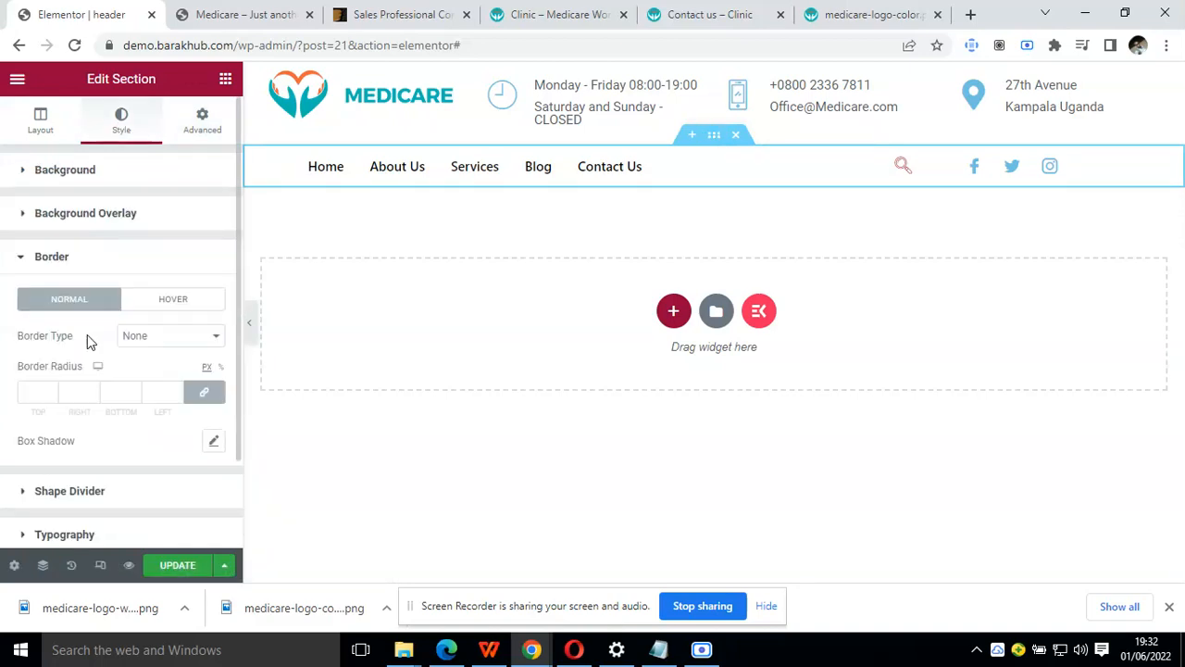
pyautogui.click(148, 338)
pyautogui.click(154, 363)
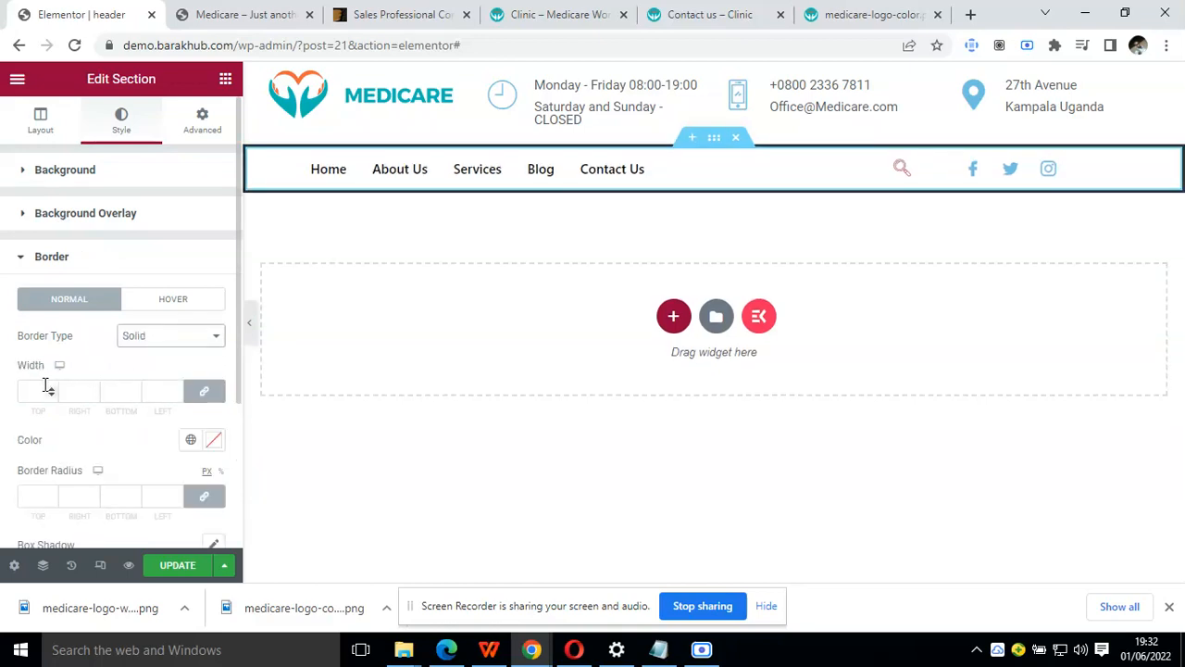
pyautogui.click(204, 391)
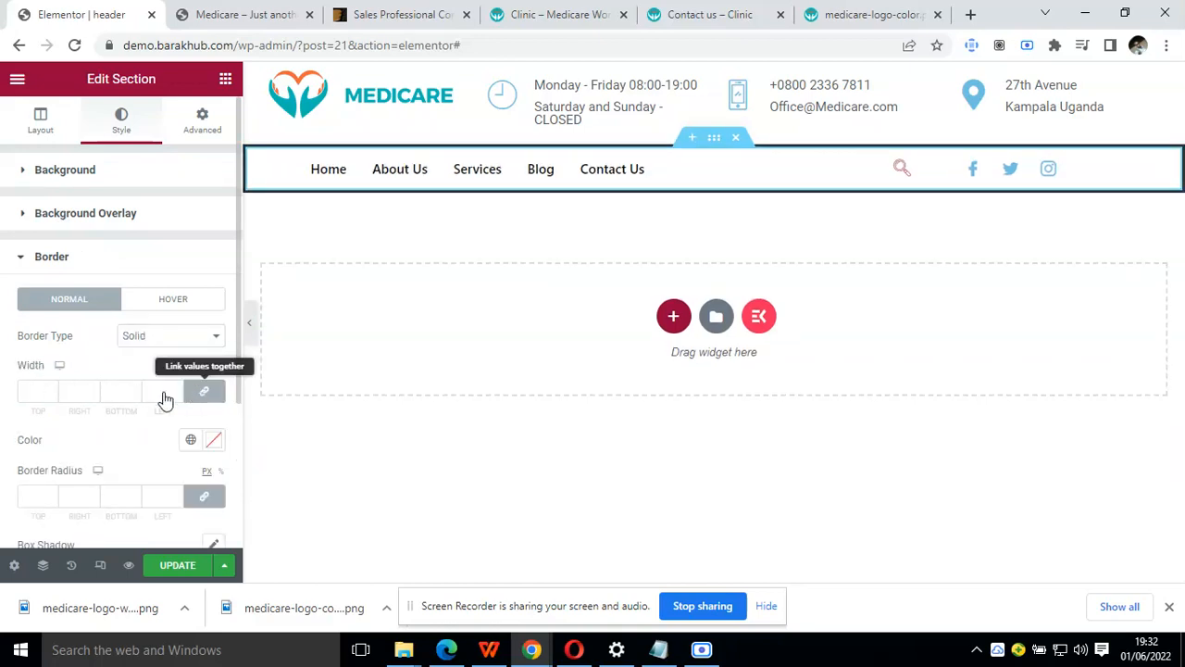
pyautogui.click(51, 388)
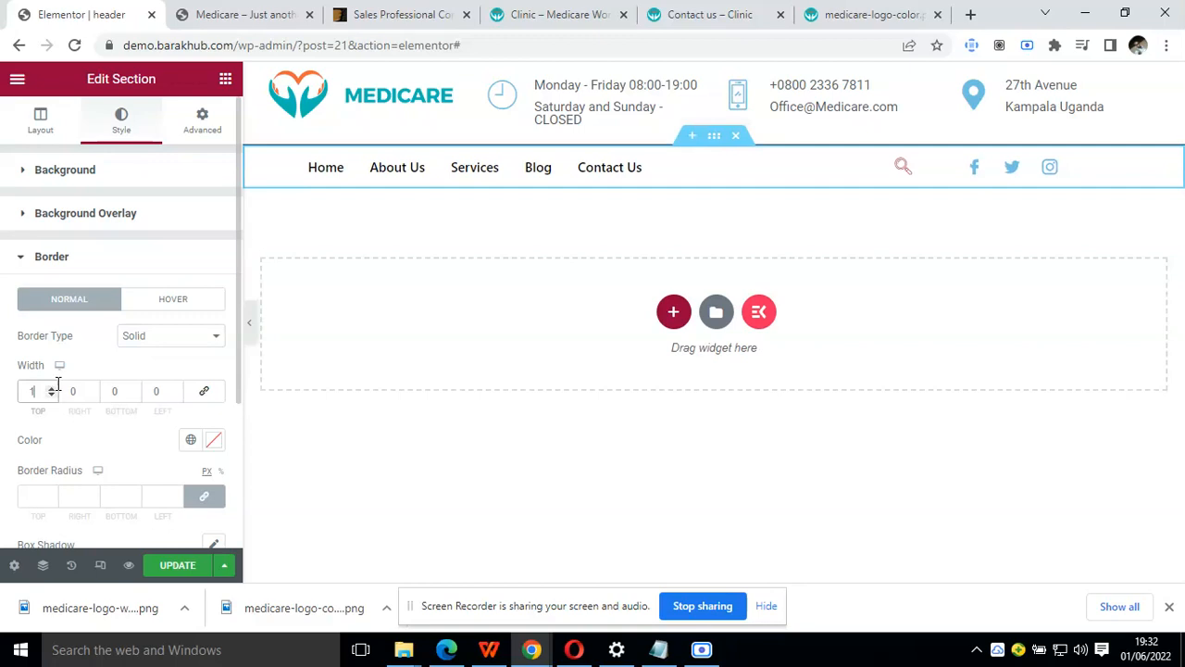
# Try reduced opacities such as #020101B0 for the section's border colour and return it to fully opaque #020101
pyautogui.click(190, 439)
pyautogui.click(213, 441)
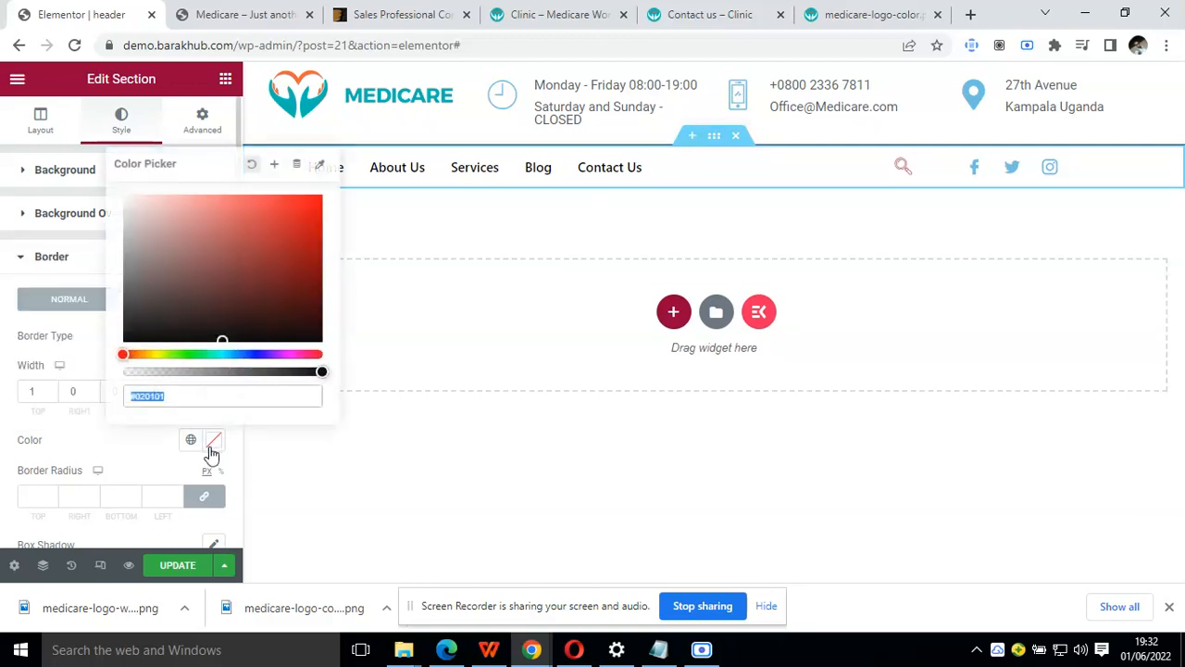
pyautogui.click(230, 370)
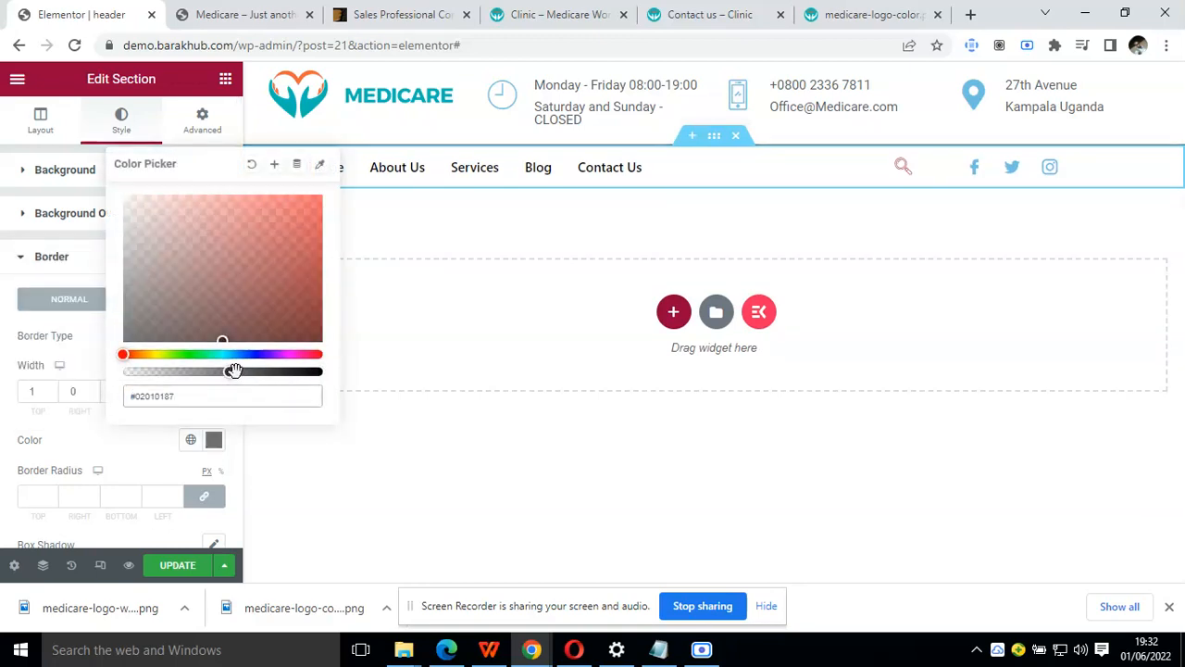
pyautogui.click(260, 370)
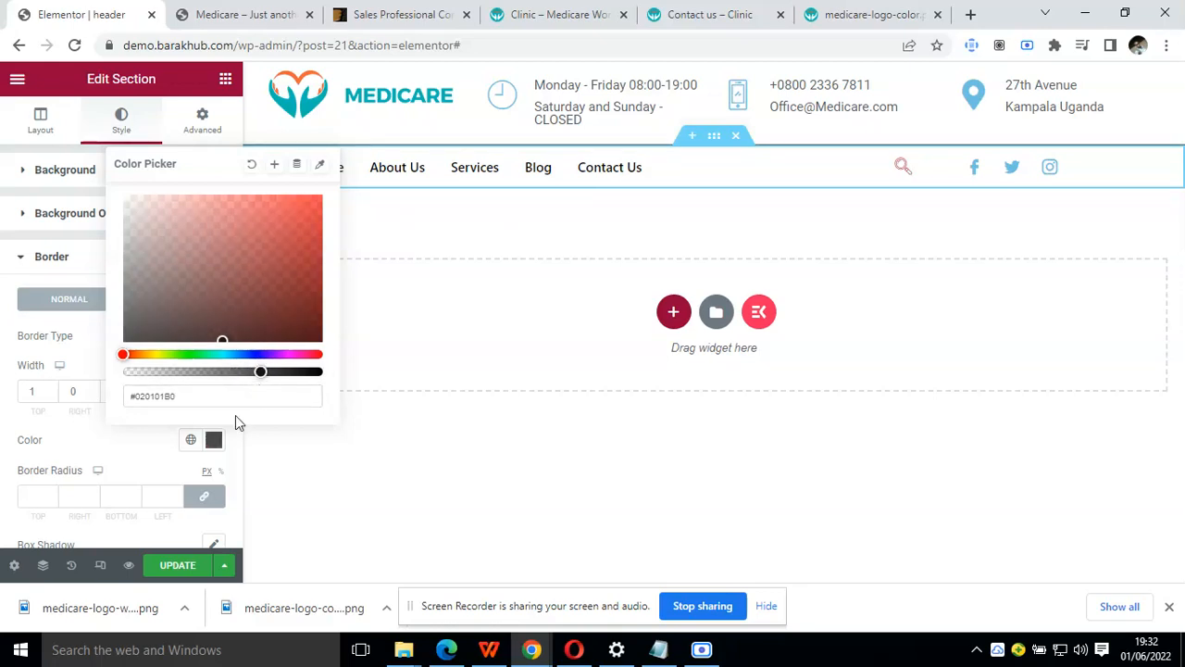
pyautogui.click(103, 444)
pyautogui.click(213, 443)
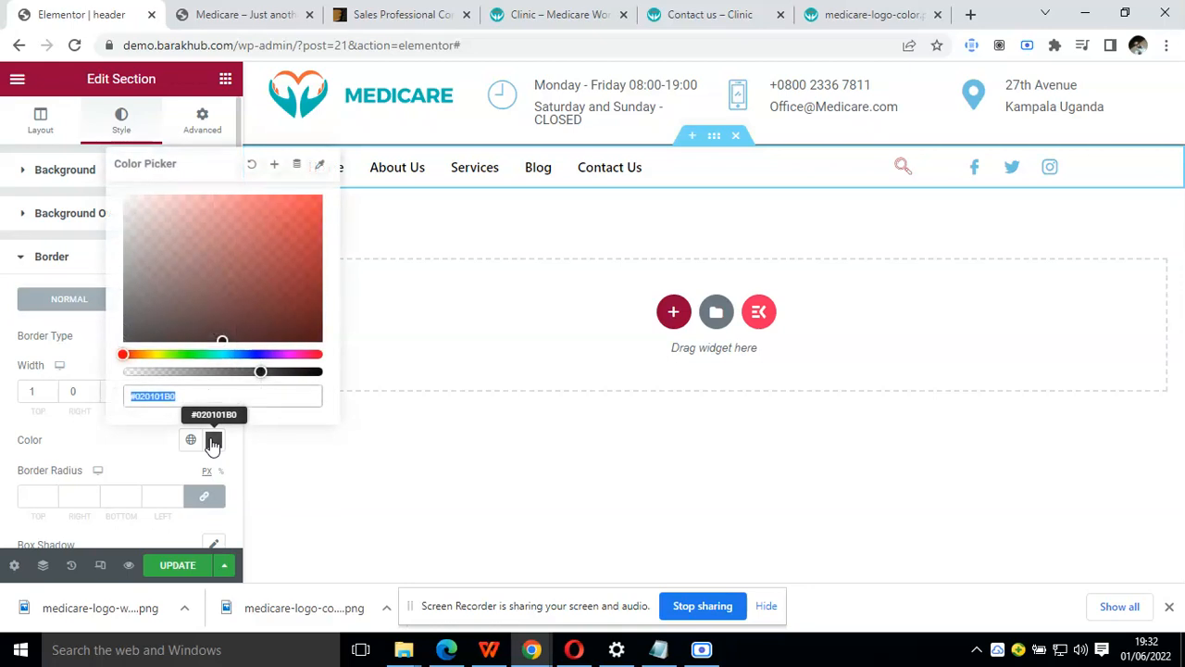
pyautogui.moveTo(260, 372); pyautogui.dragTo(282, 372)
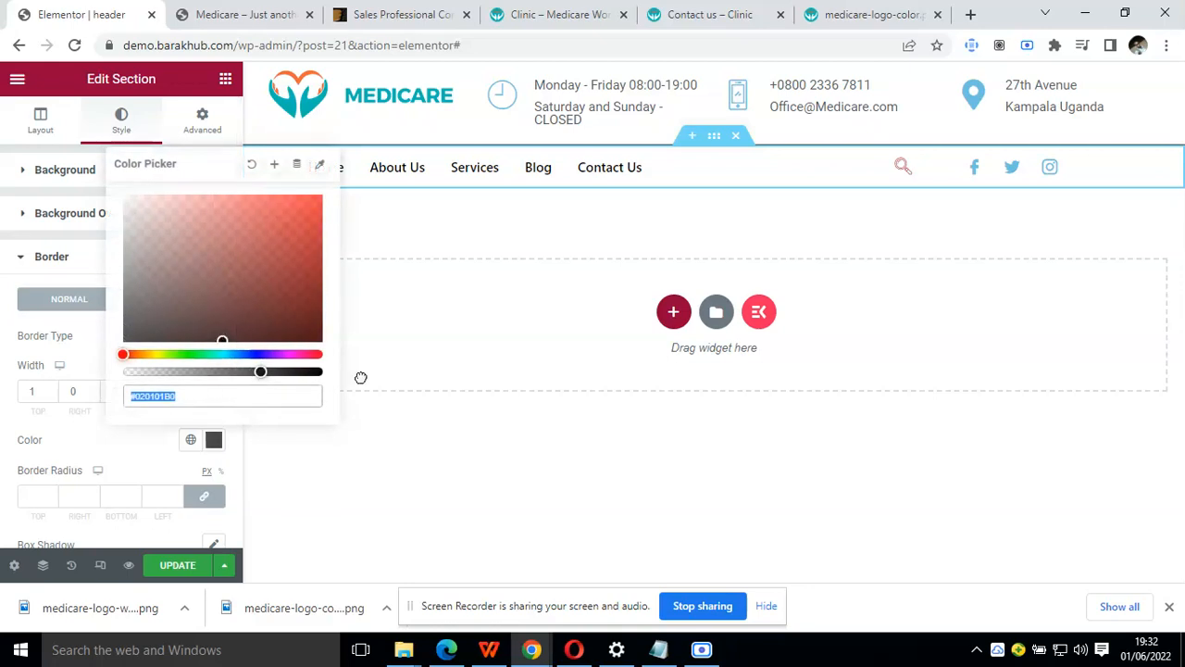
pyautogui.click(321, 371)
pyautogui.moveTo(320, 372)
pyautogui.mouseDown()
pyautogui.moveTo(138, 243)
pyautogui.moveTo(262, 309)
pyautogui.moveTo(323, 372)
pyautogui.mouseUp()
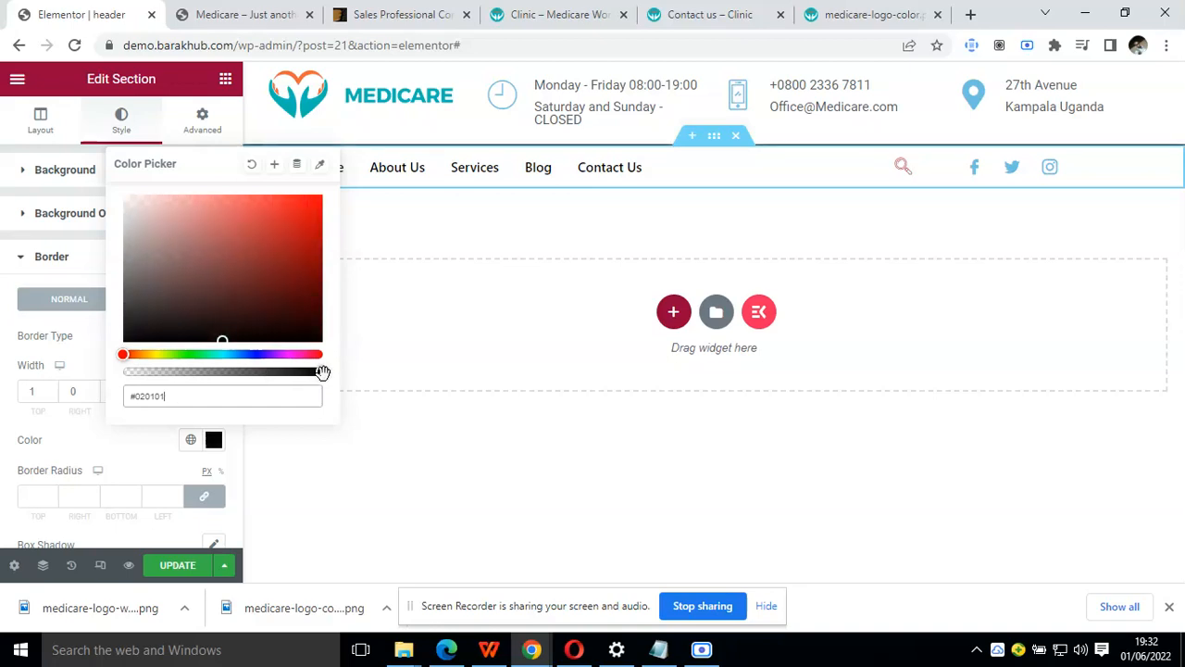
# Change the navigation section's border colour to a light grey and save it as a new global colour named "grea"
pyautogui.click(133, 233)
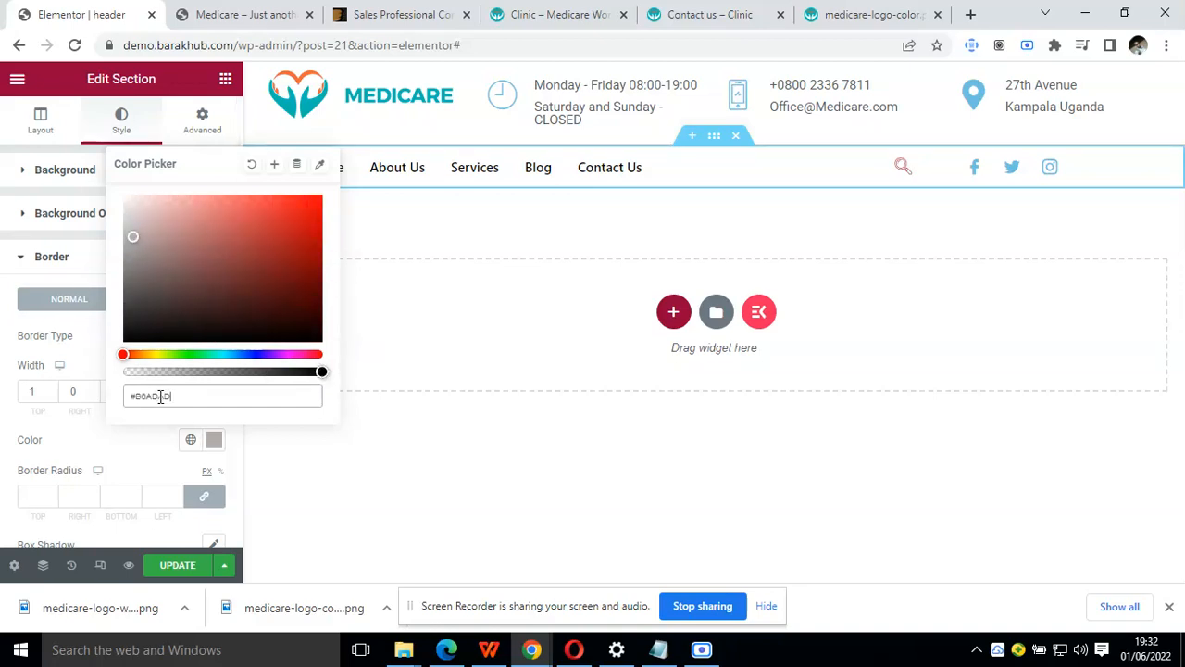
pyautogui.click(274, 164)
pyautogui.tripleClick(523, 325)
pyautogui.write('grea')
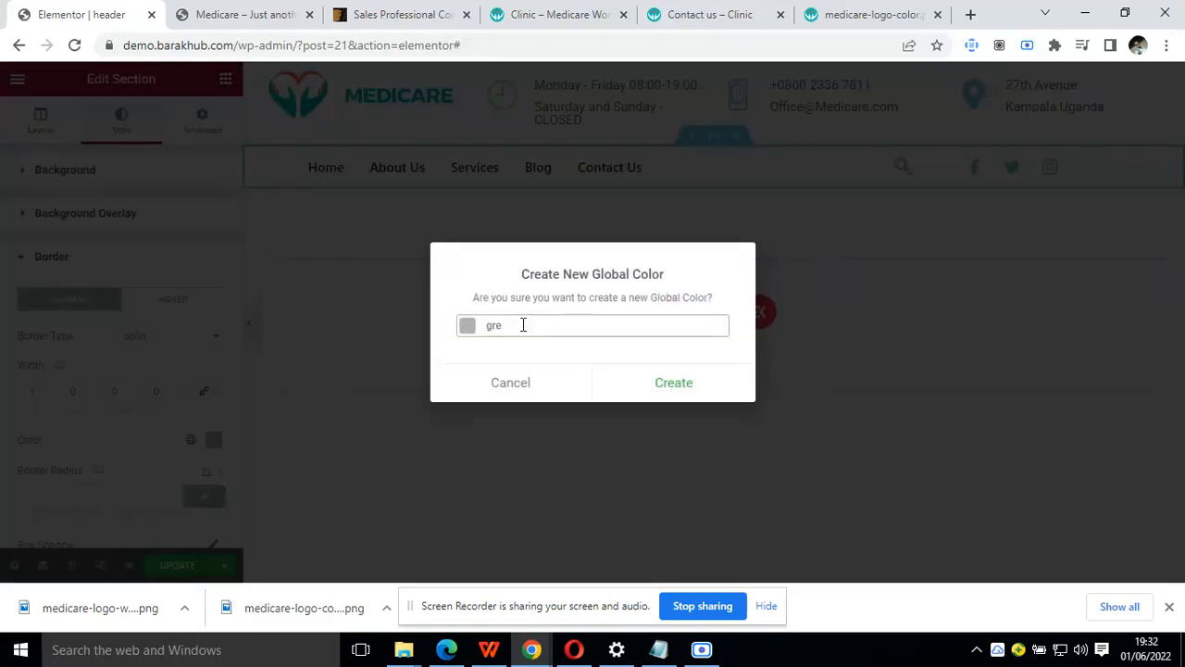
pyautogui.click(639, 387)
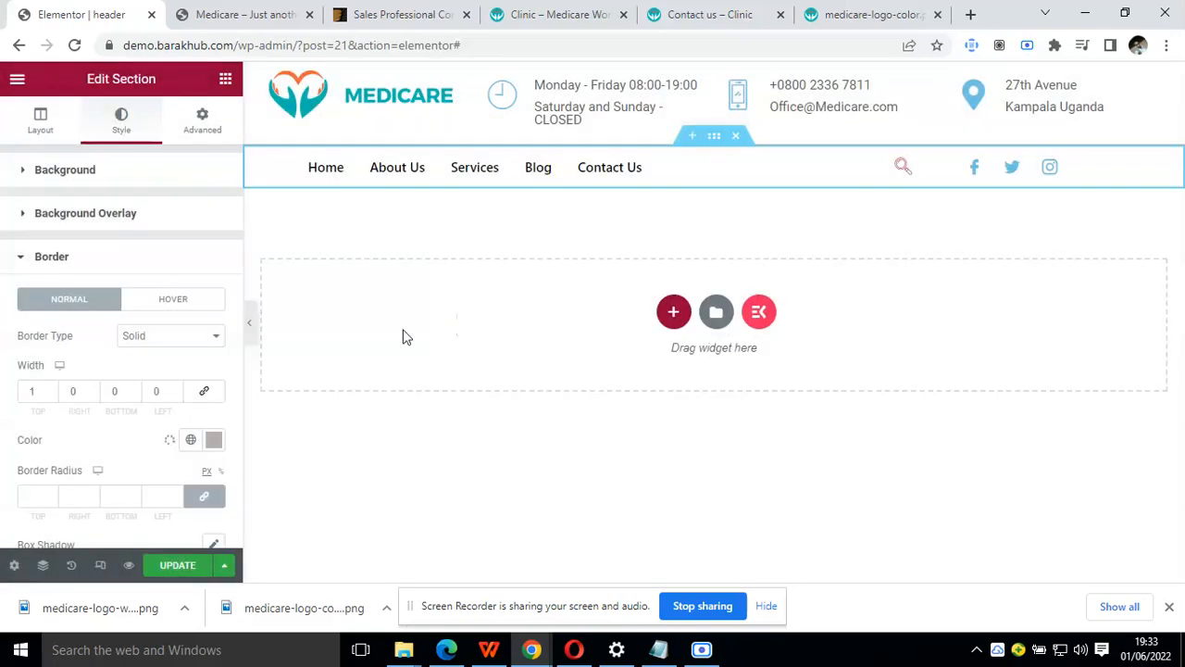
pyautogui.click(248, 339)
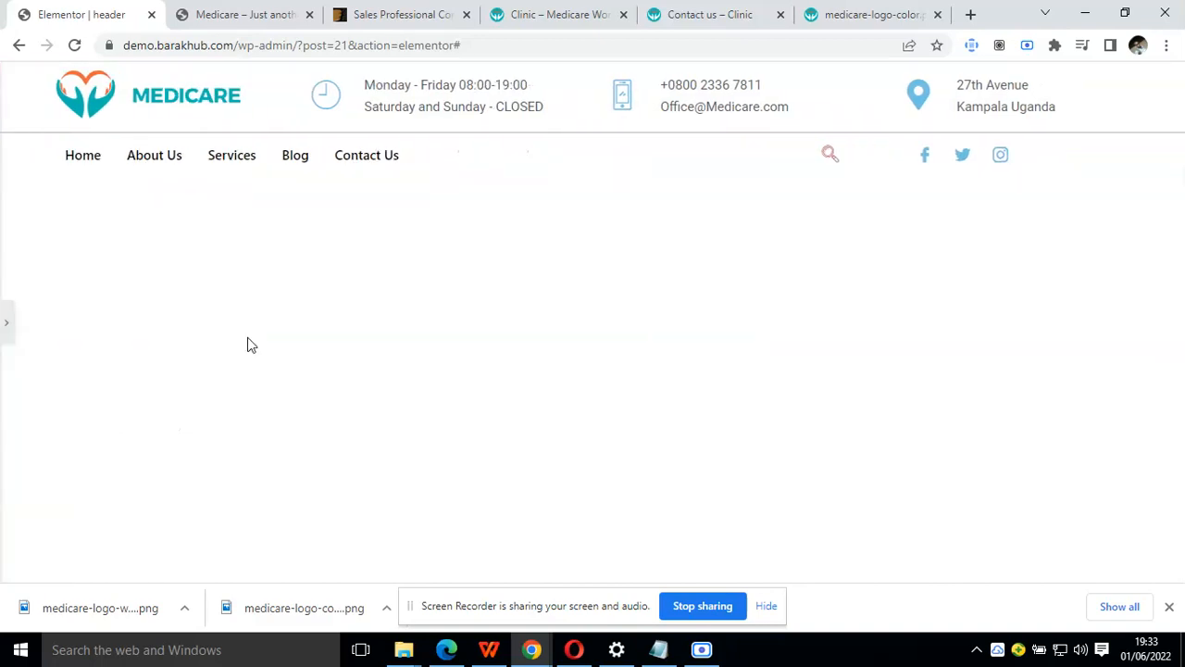
pyautogui.click(6, 333)
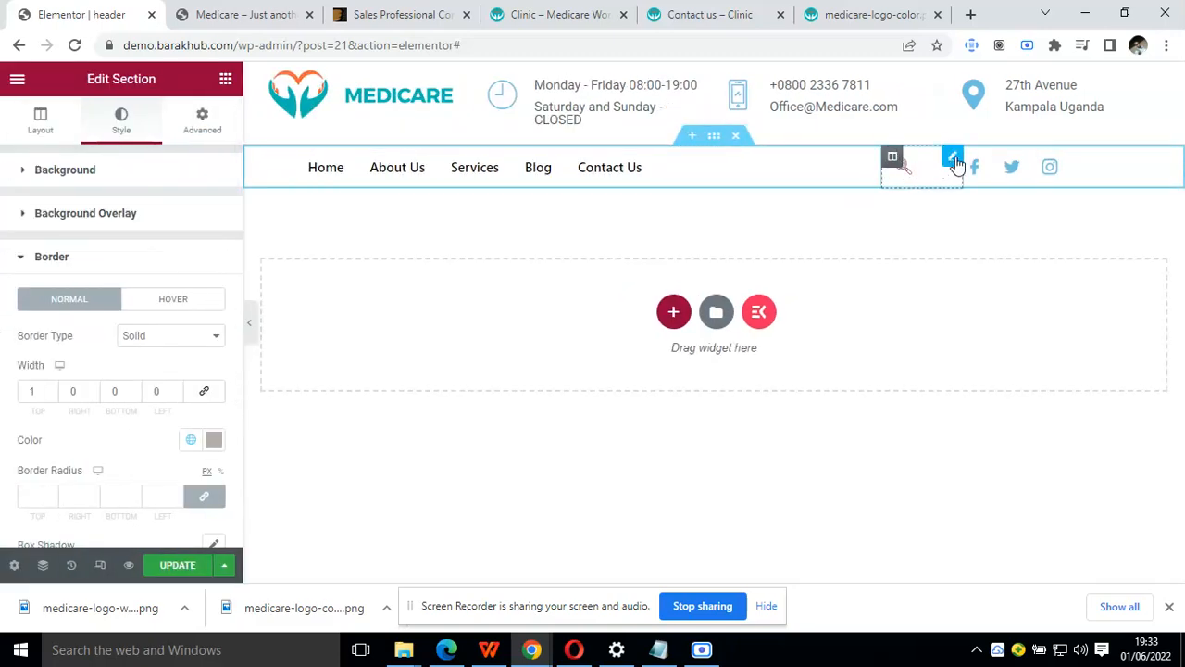
# Set the header search icon's normal colour to the dark grey global colour, leaving its border type at None
pyautogui.click(953, 160)
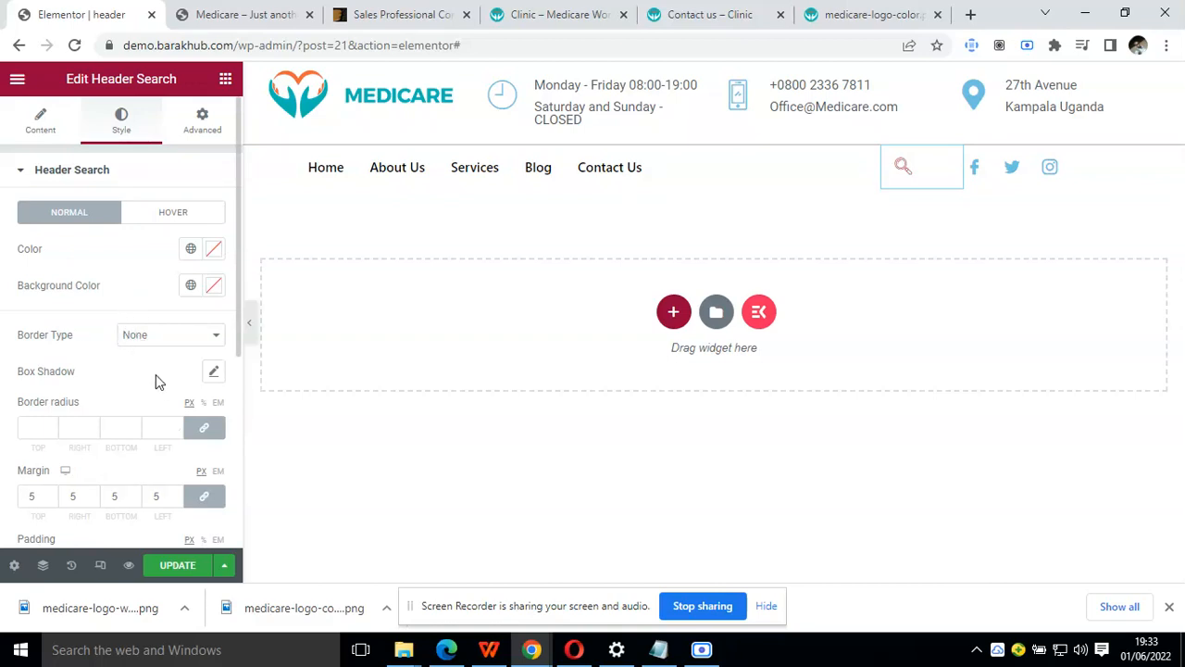
pyautogui.click(24, 172)
pyautogui.click(26, 174)
pyautogui.click(190, 252)
pyautogui.click(98, 356)
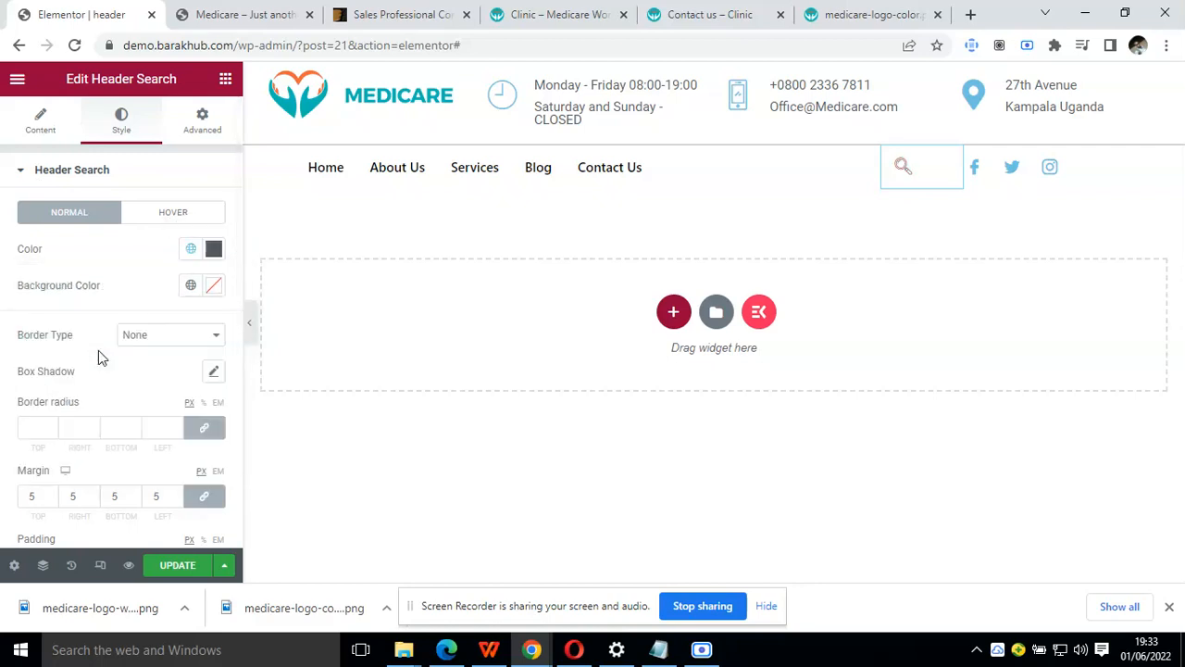
pyautogui.click(154, 339)
pyautogui.click(154, 339)
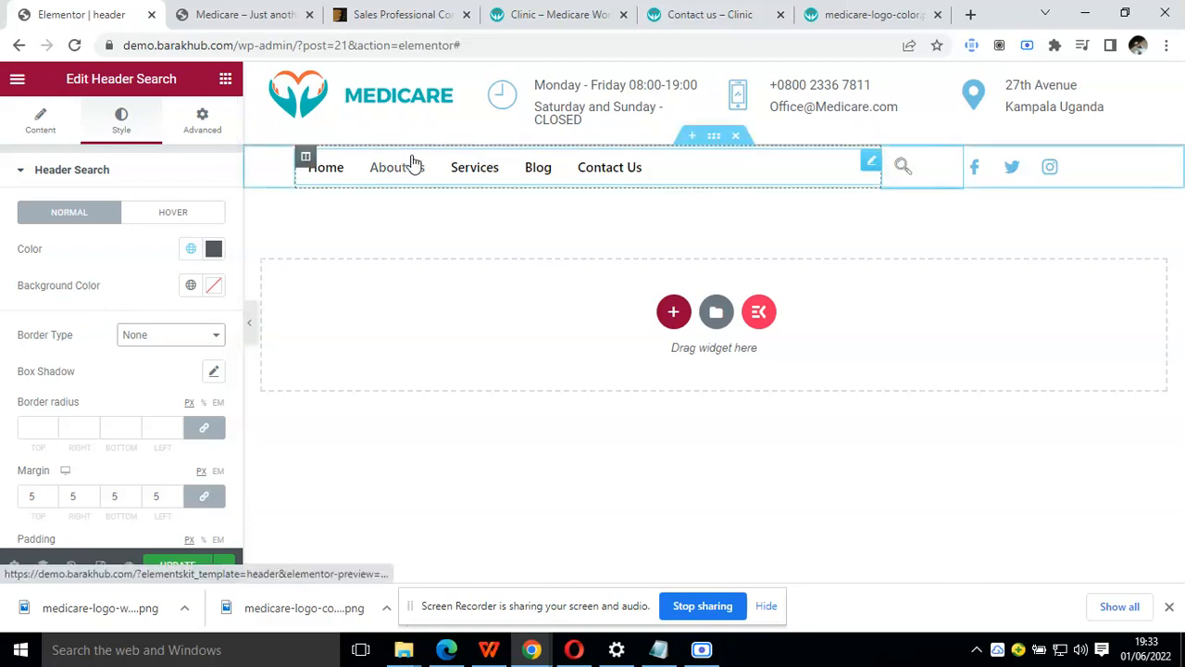
# Give the search icon's column a solid border in the light grey global colour, 1 wide on the right and left sides
pyautogui.click(594, 11)
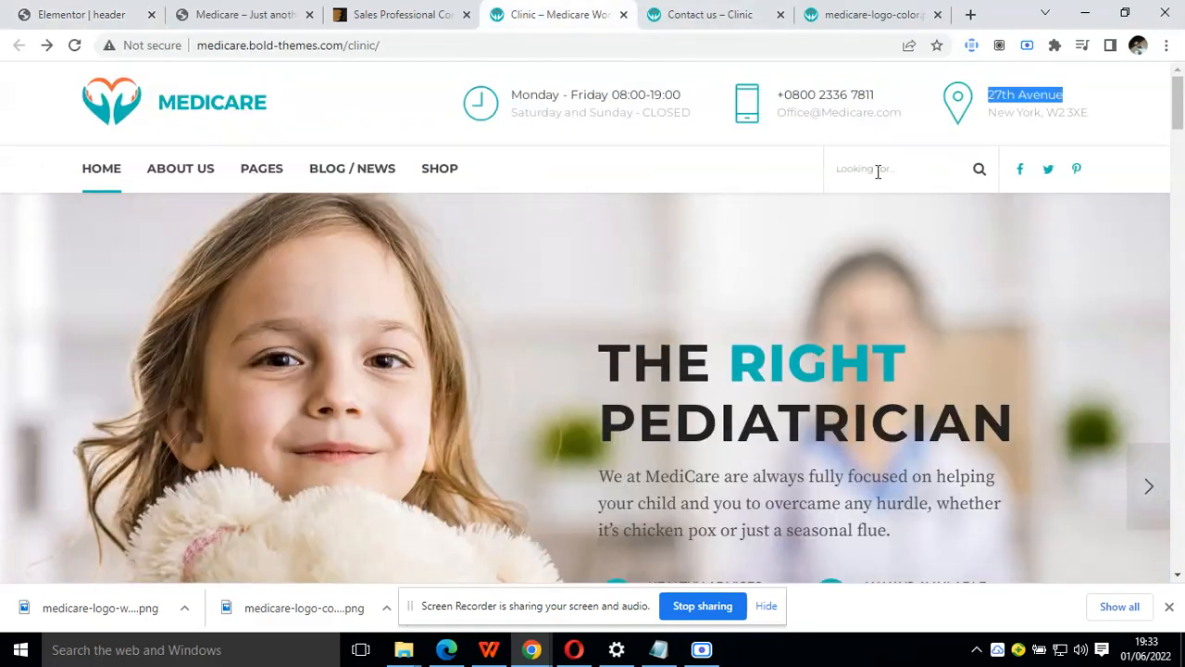
pyautogui.click(246, 11)
pyautogui.click(120, 9)
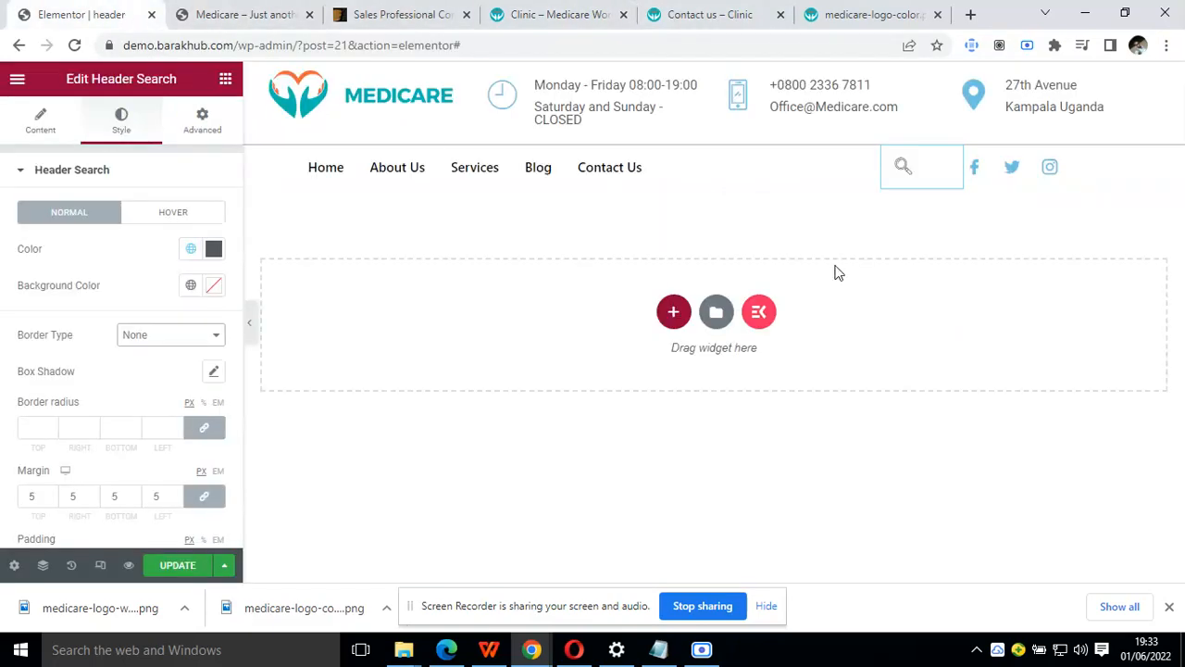
pyautogui.moveTo(898, 158)
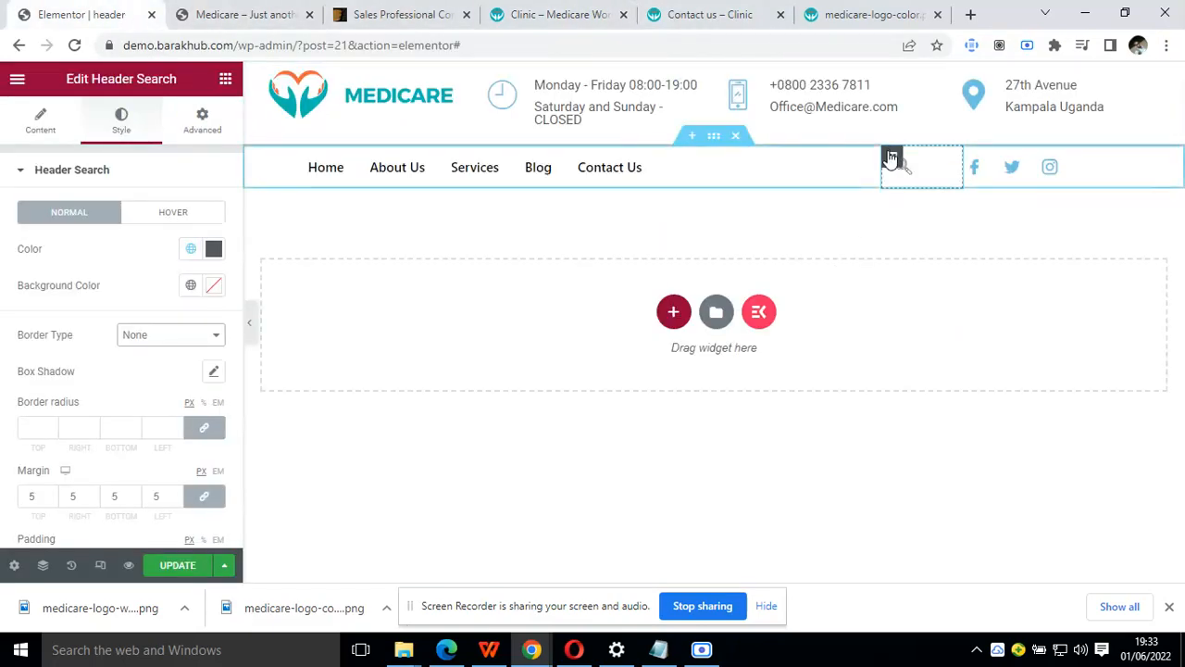
pyautogui.click(889, 158)
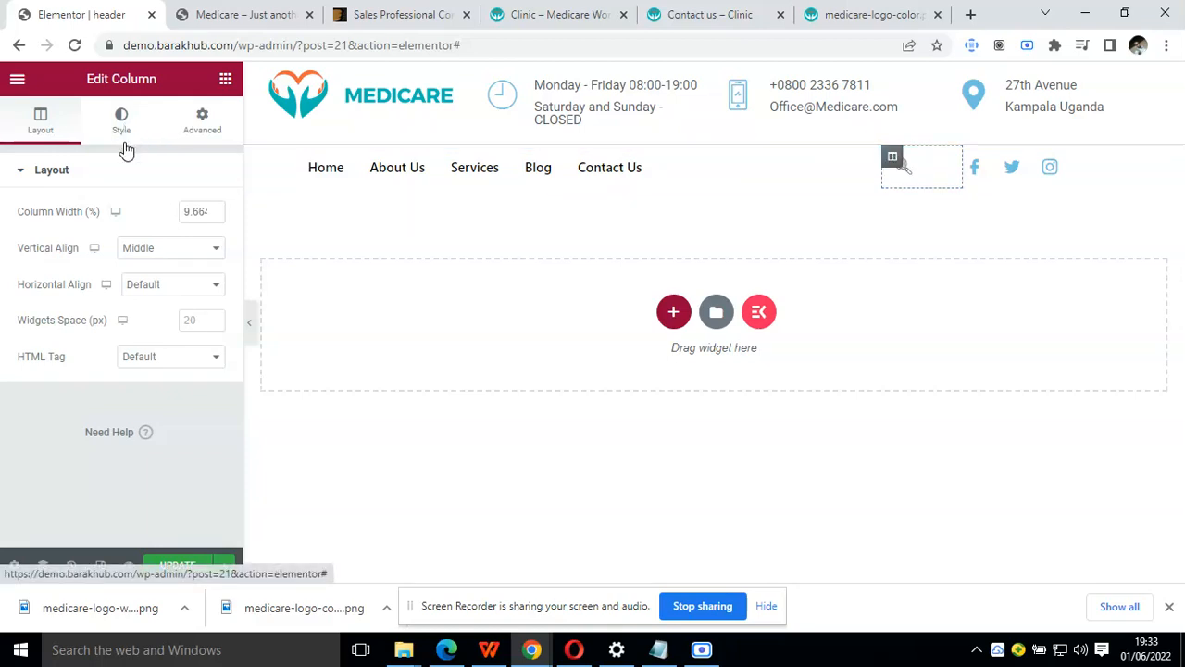
pyautogui.click(126, 138)
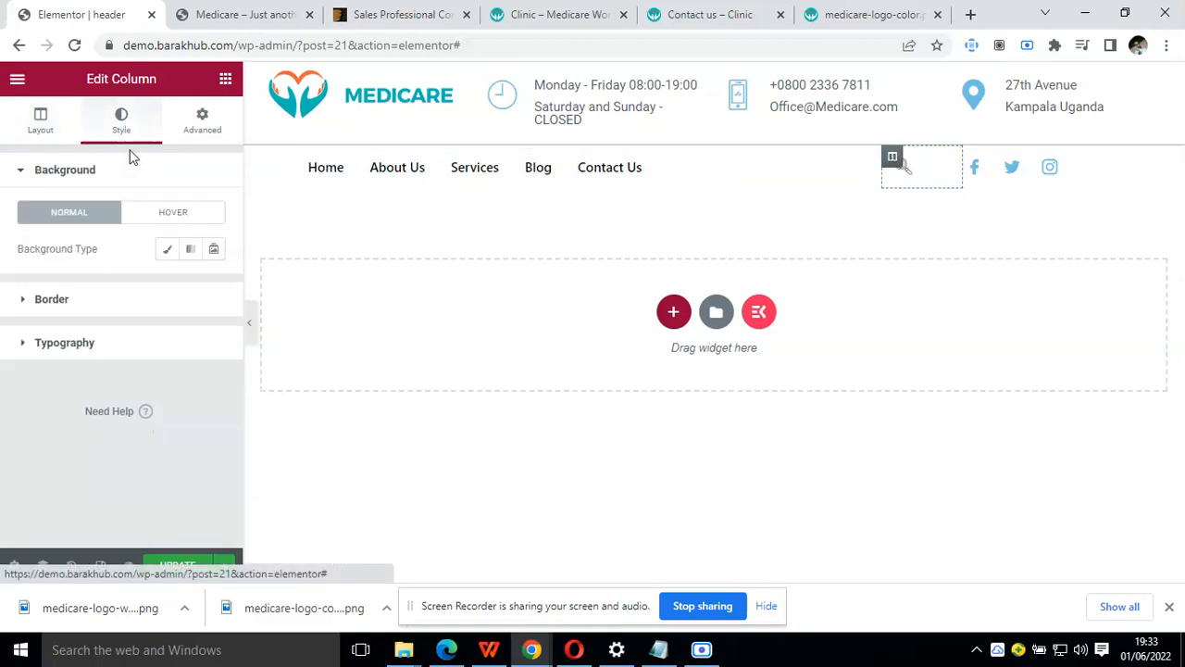
pyautogui.click(110, 298)
pyautogui.click(191, 293)
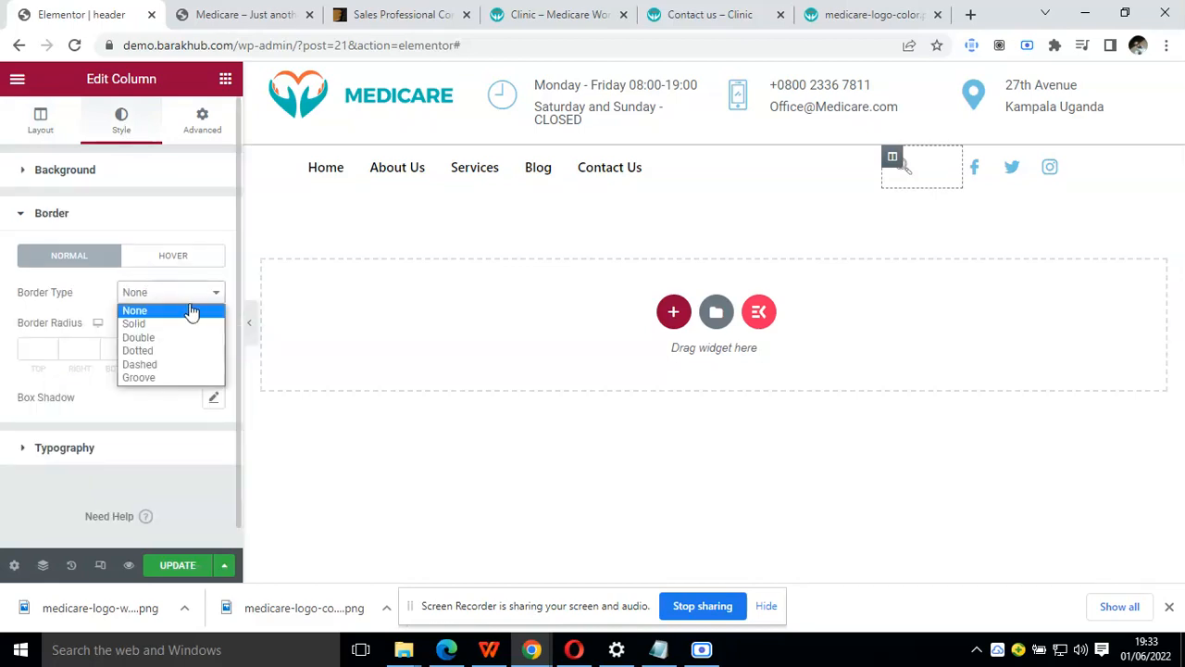
pyautogui.click(181, 324)
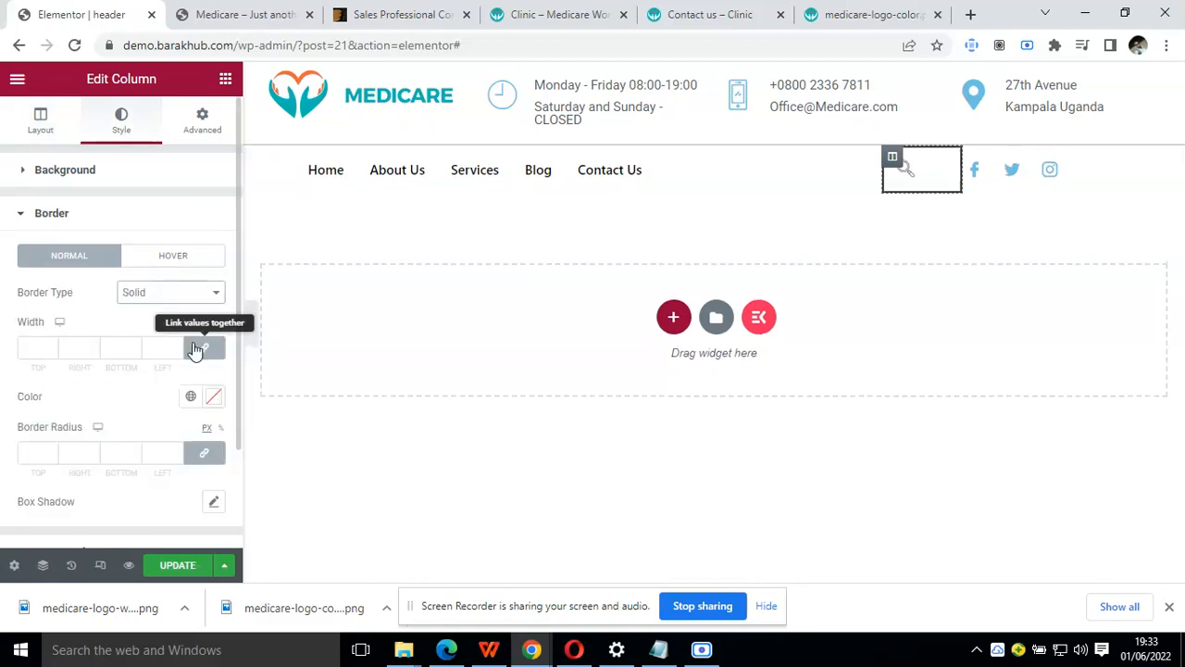
pyautogui.click(92, 344)
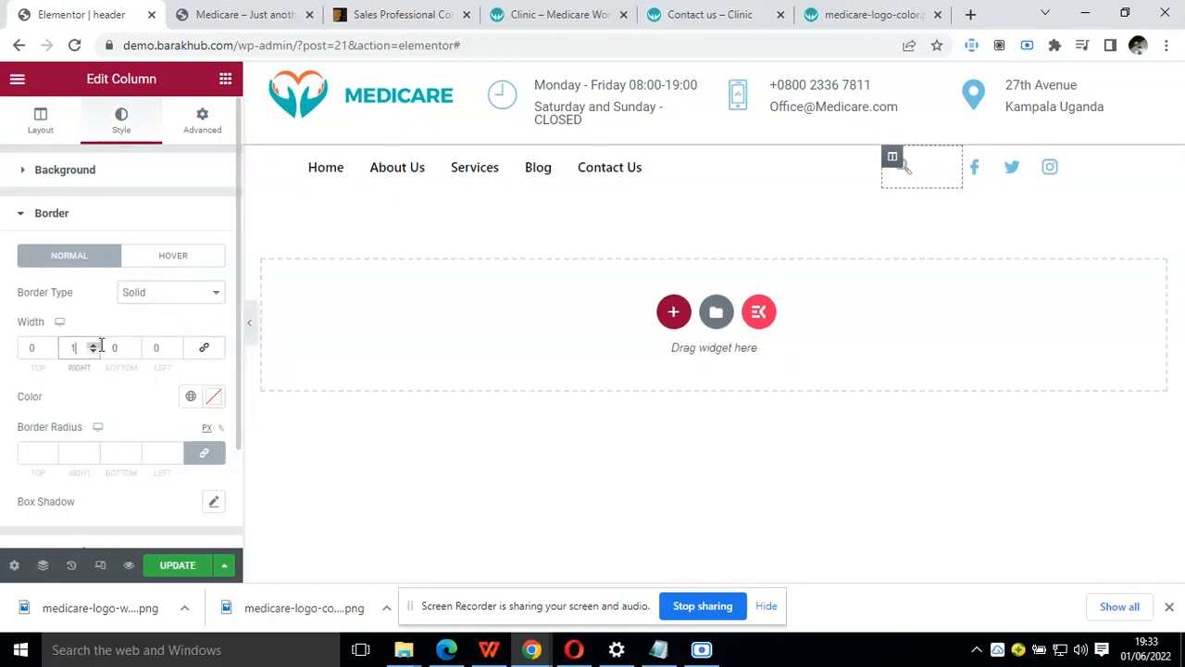
pyautogui.click(175, 346)
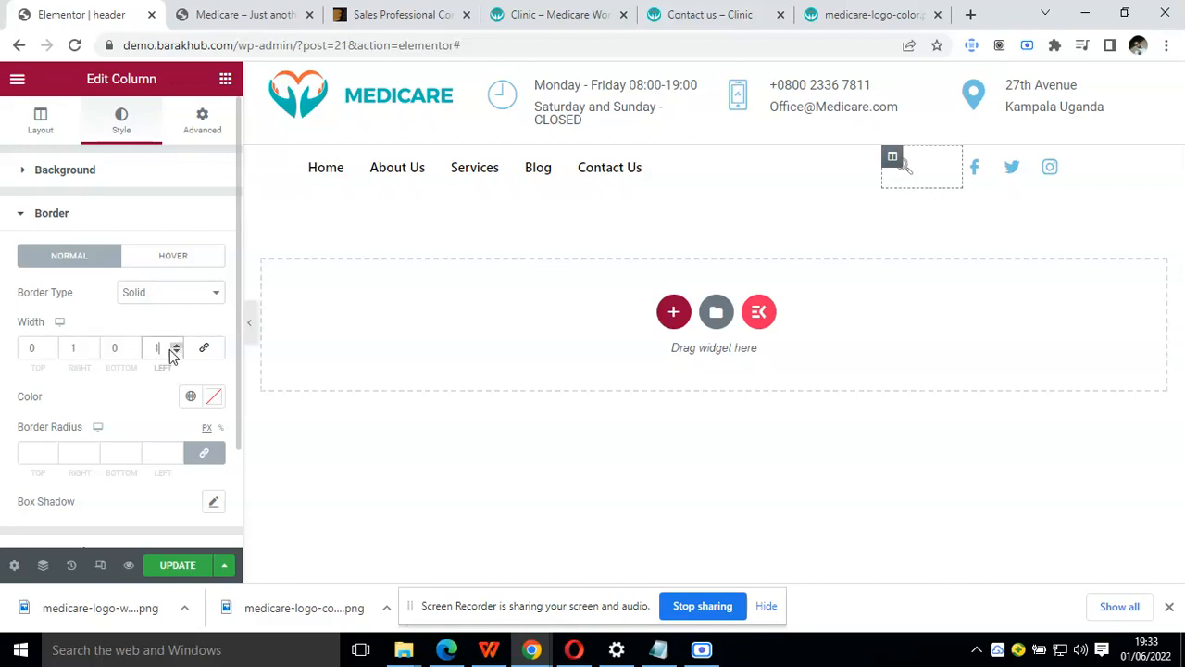
pyautogui.click(190, 399)
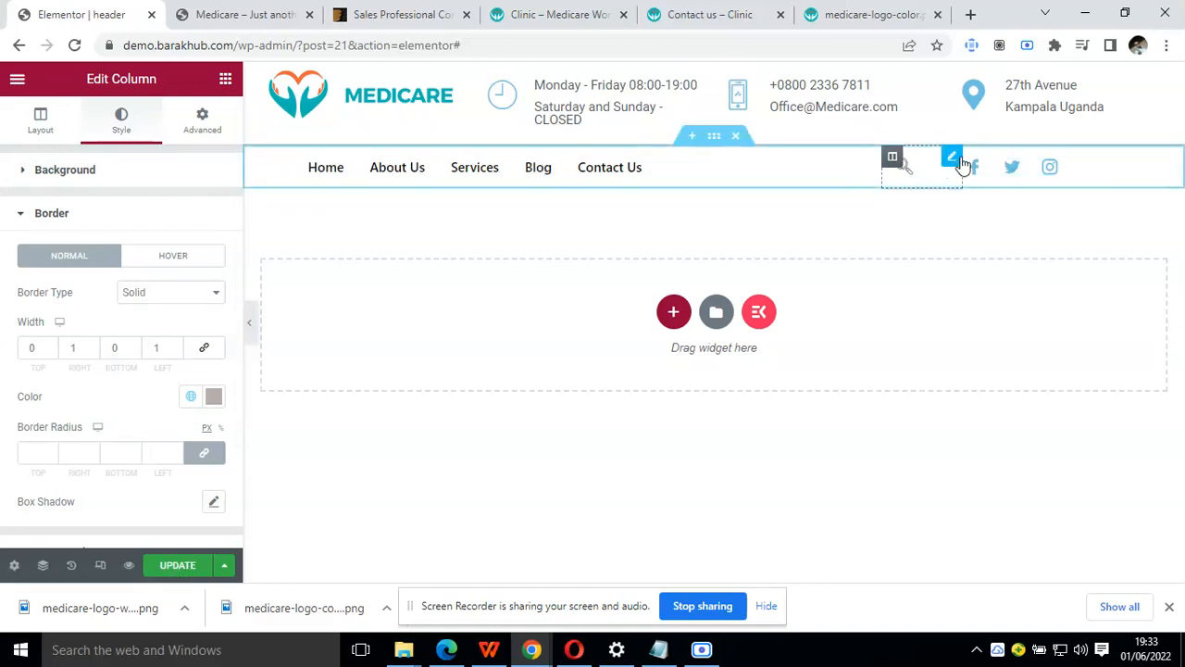
# Check the Clinic demo's header and add a box shadow to the navigation section
pyautogui.click(973, 157)
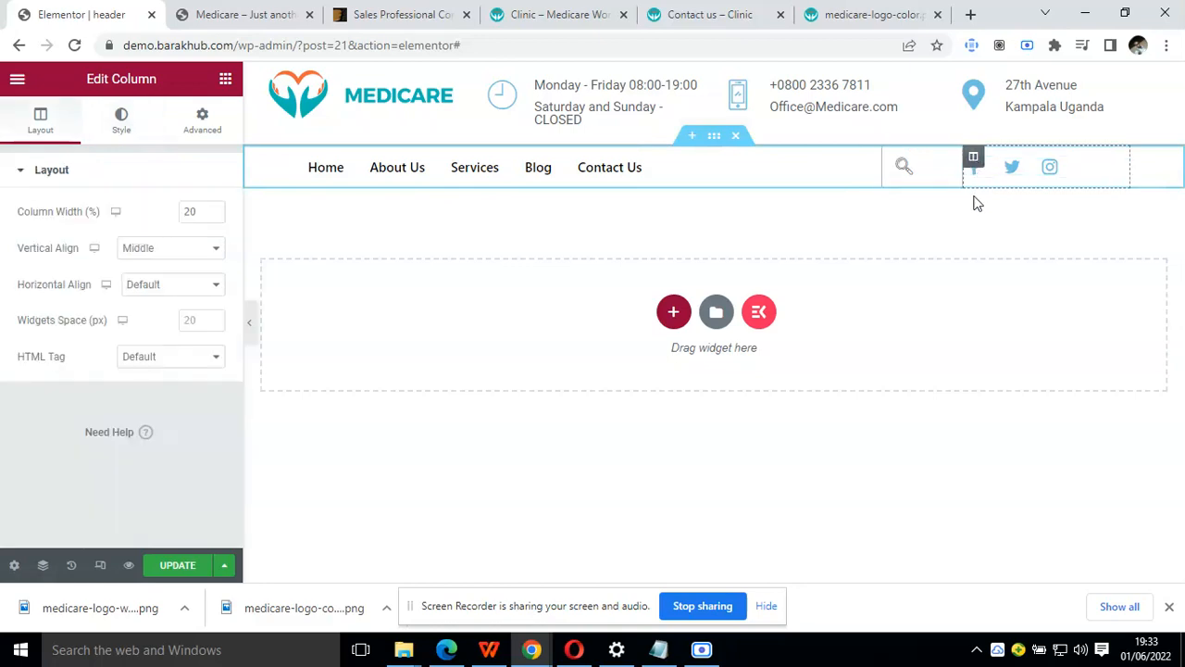
pyautogui.click(555, 11)
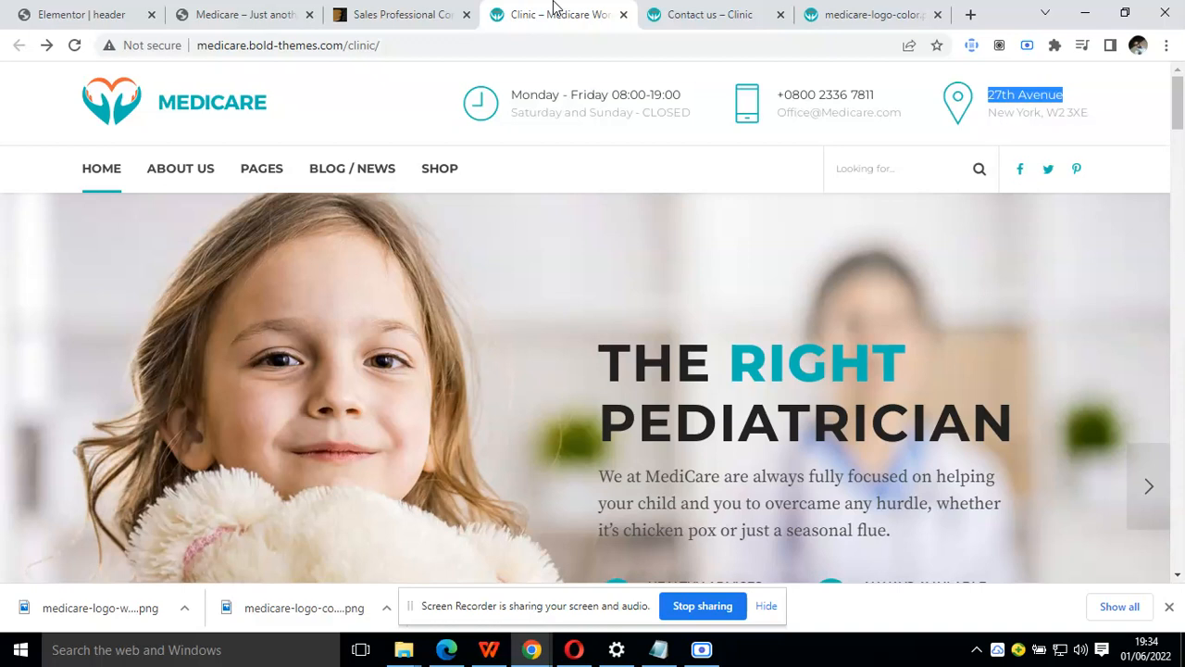
pyautogui.click(126, 11)
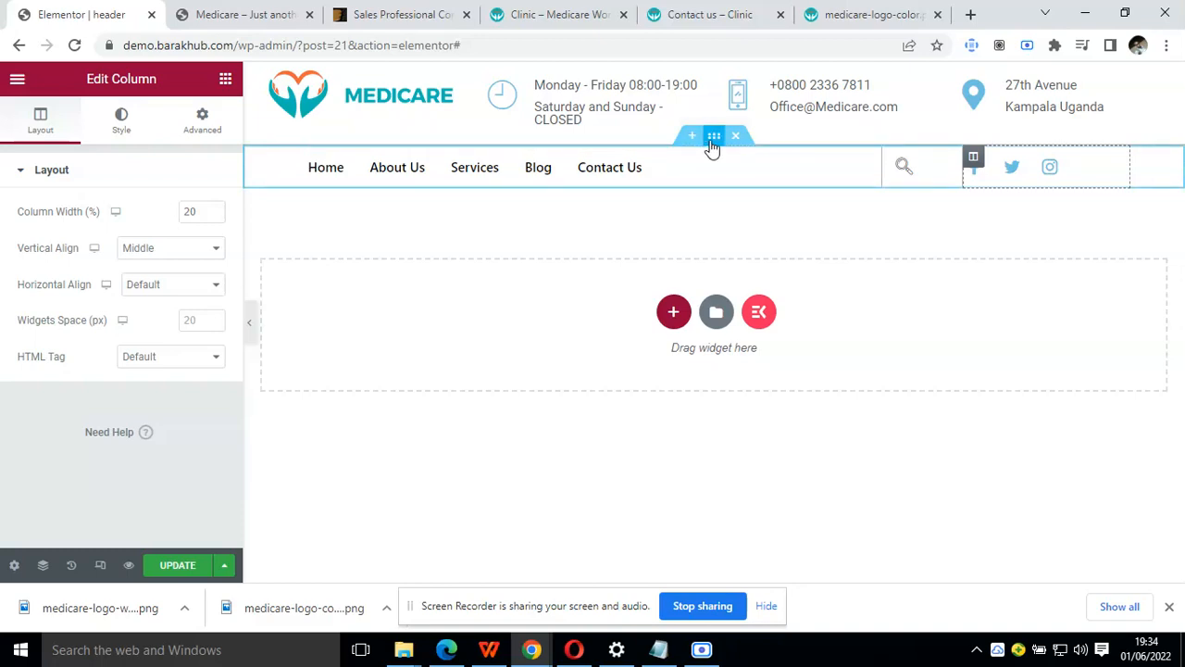
pyautogui.click(713, 141)
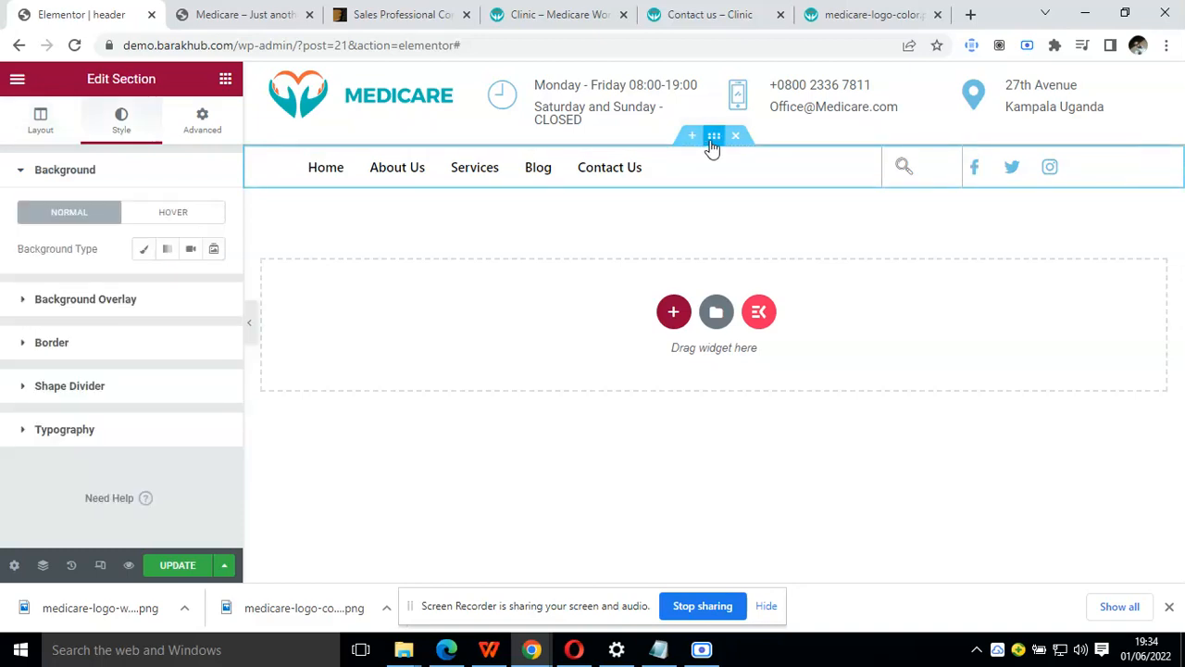
pyautogui.click(106, 343)
pyautogui.scroll(-2, 120, 350)
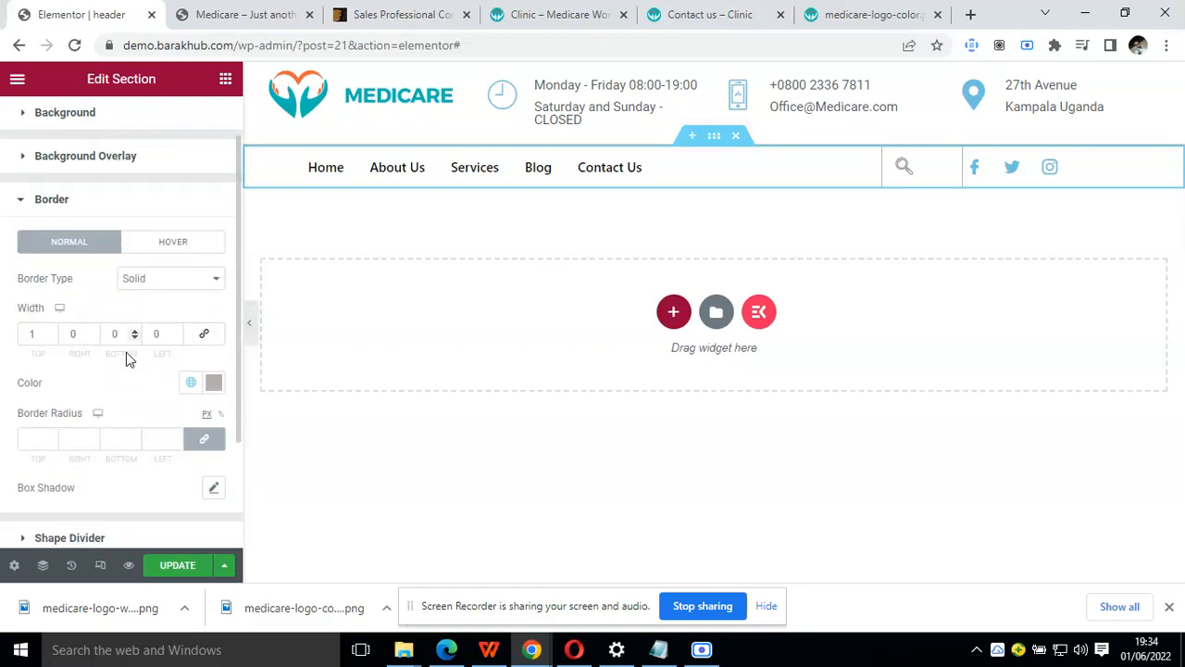
pyautogui.scroll(-1, 135, 375)
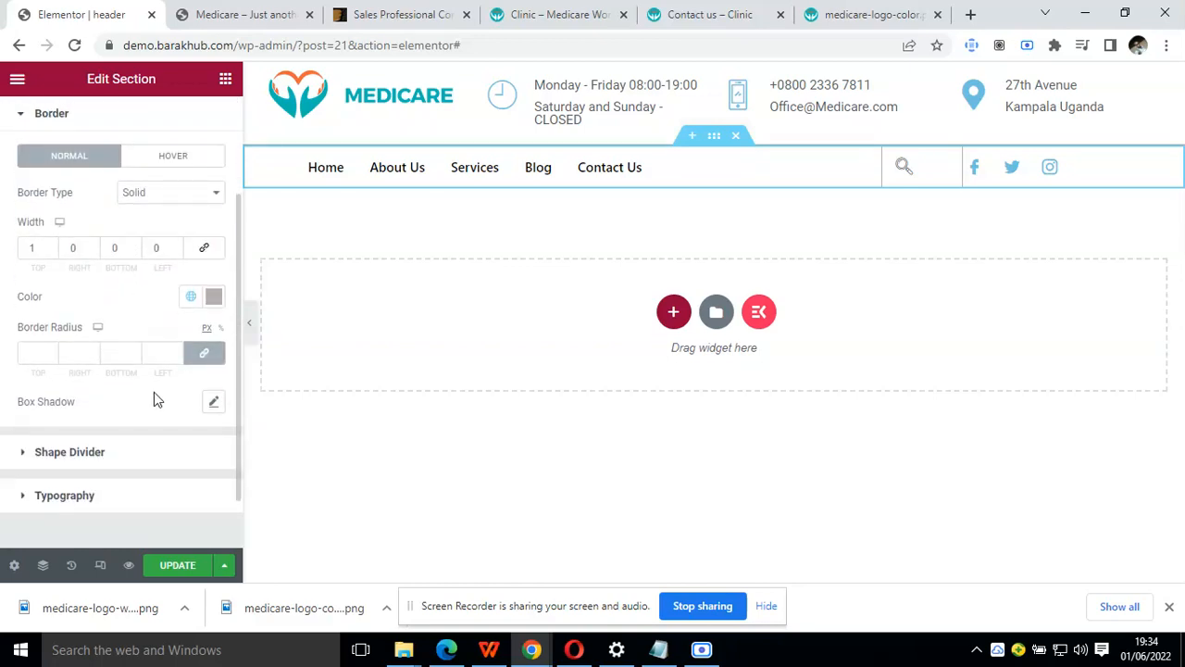
pyautogui.click(213, 401)
pyautogui.scroll(-3, 118, 384)
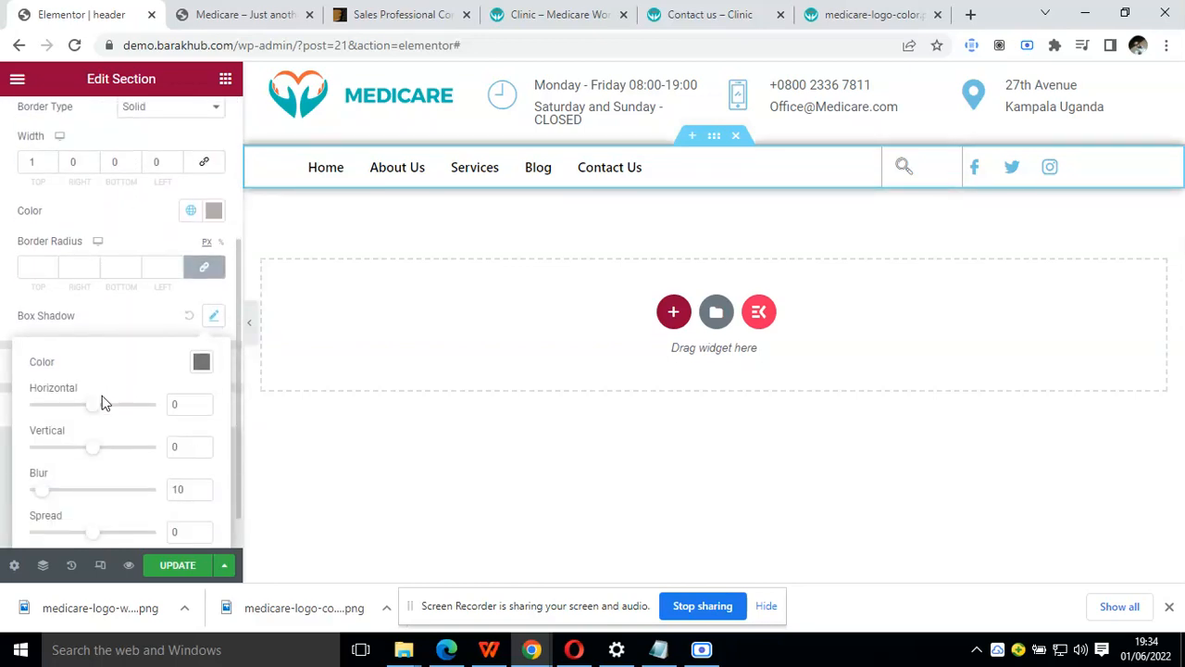
# Set the vertical offset of the navigation section's box shadow to 12
pyautogui.moveTo(102, 408); pyautogui.dragTo(111, 411)
pyautogui.moveTo(93, 454); pyautogui.dragTo(102, 457)
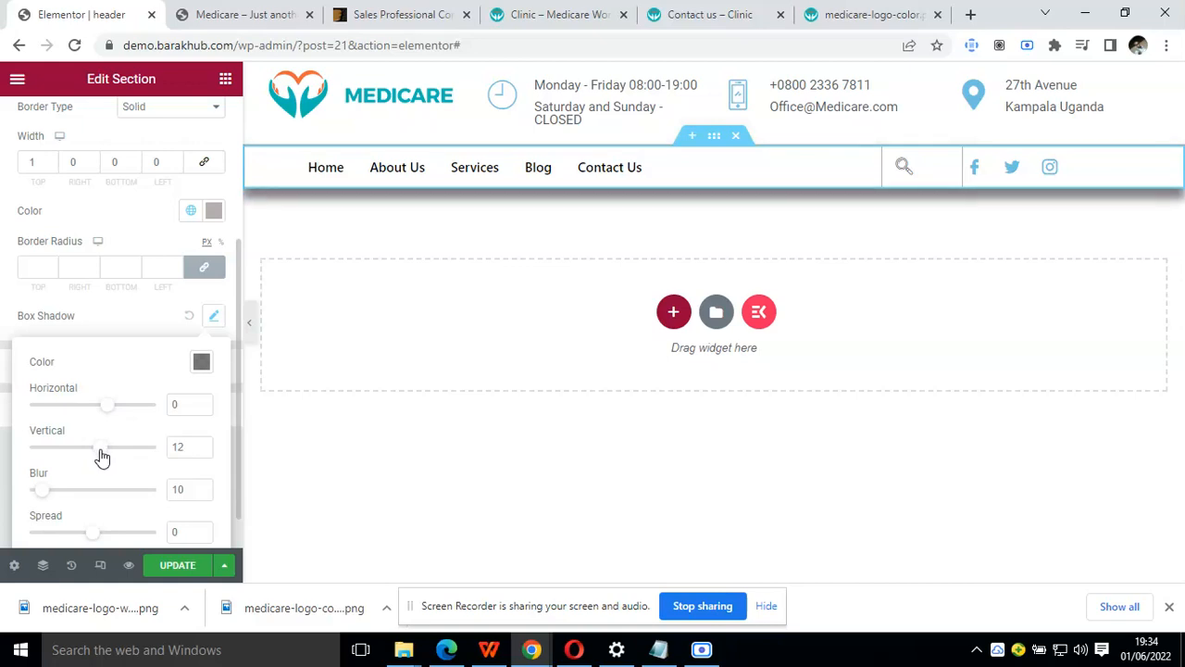
pyautogui.click(202, 451)
pyautogui.click(203, 452)
pyautogui.click(202, 451)
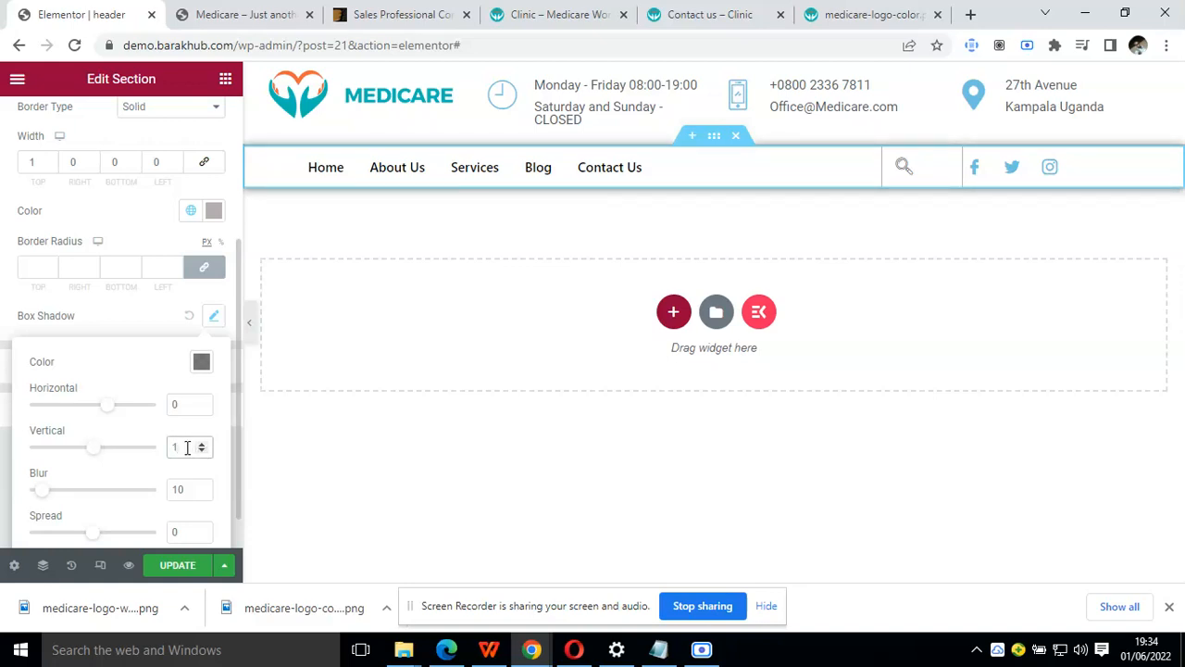
pyautogui.moveTo(92, 453); pyautogui.dragTo(100, 453)
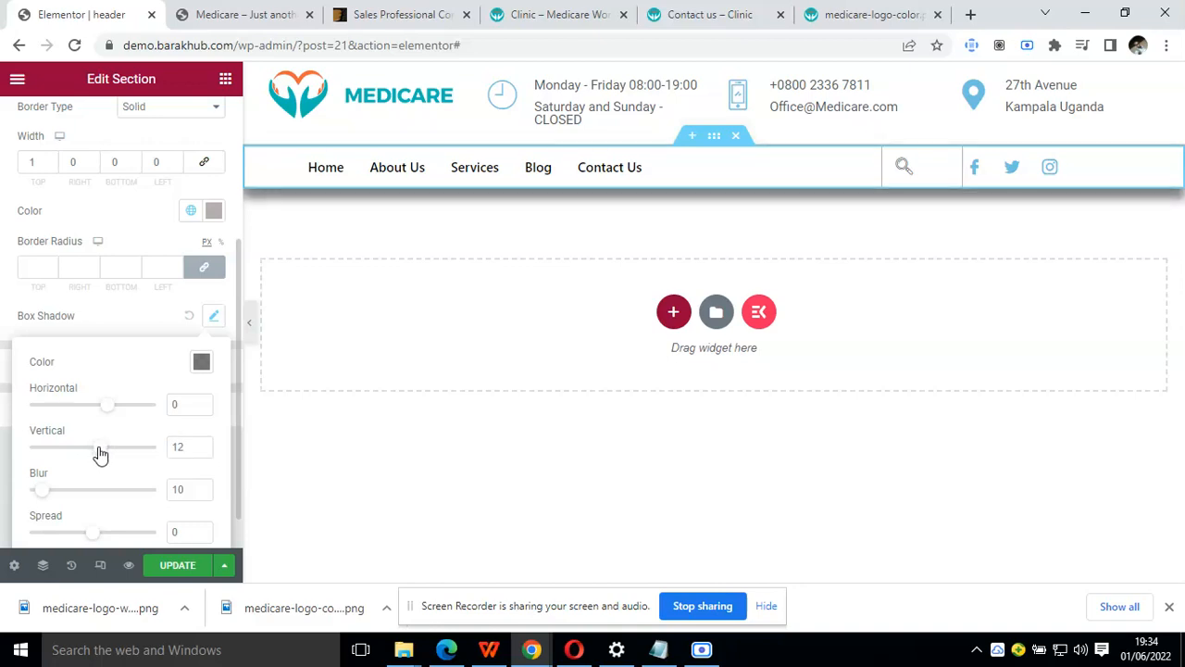
# Set the box shadow's spread to -15 with the Outline position, and update the header
pyautogui.scroll(-1, 102, 463)
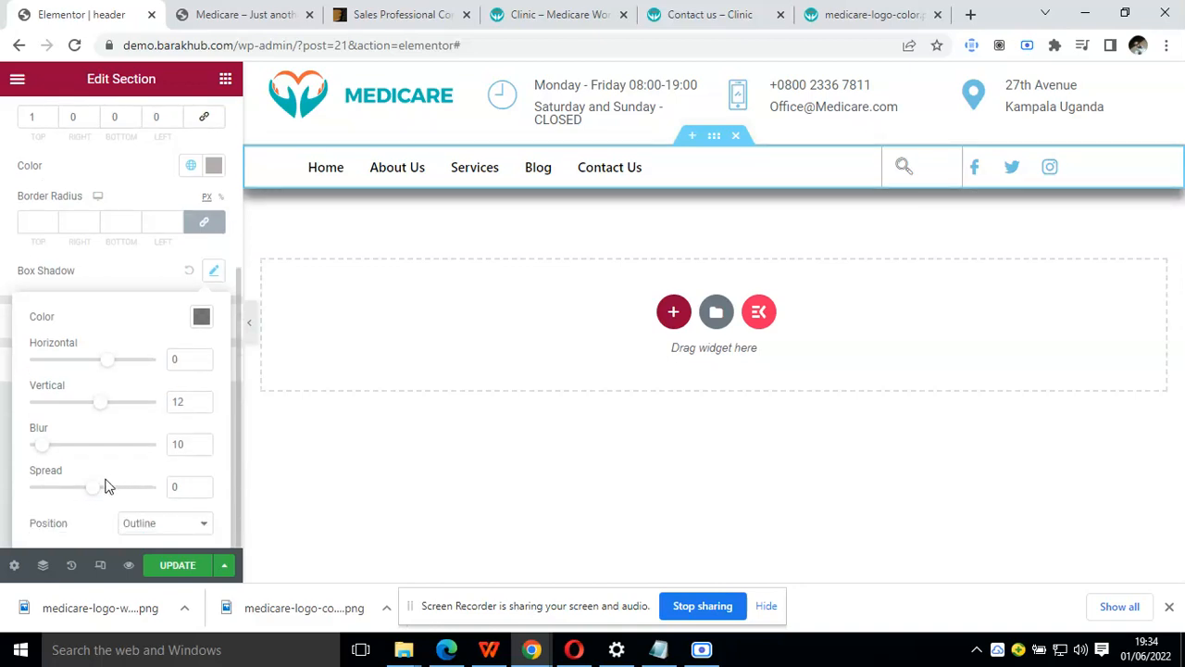
pyautogui.moveTo(98, 498); pyautogui.dragTo(85, 496)
pyautogui.click(202, 483)
pyautogui.click(203, 486)
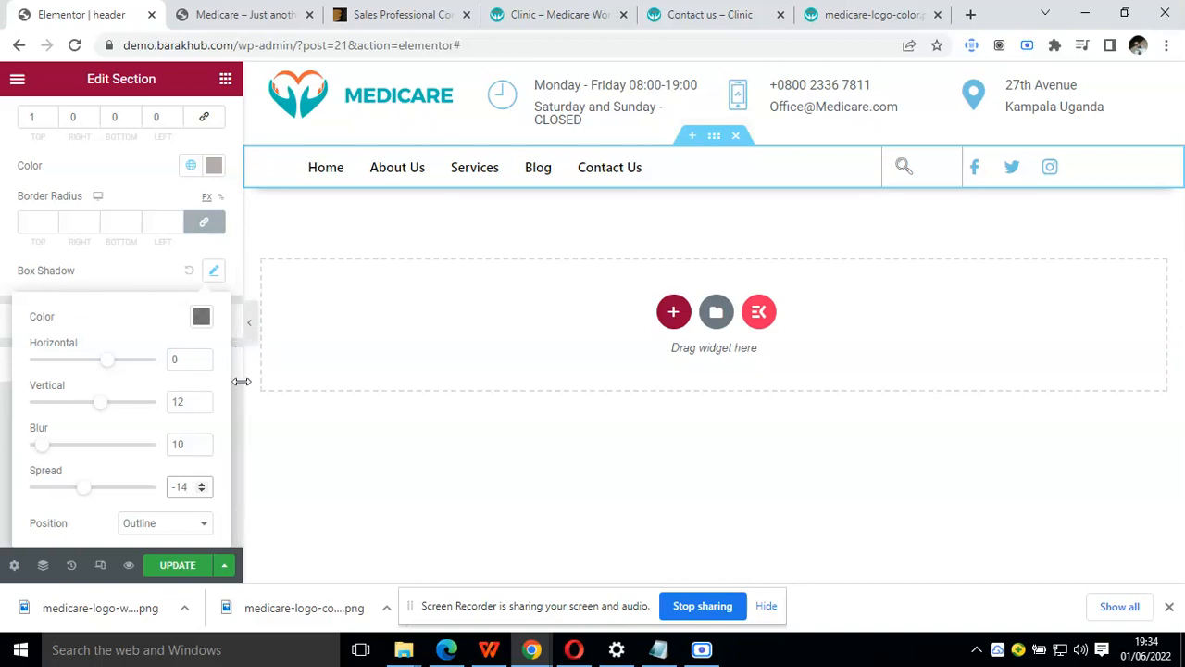
pyautogui.click(203, 491)
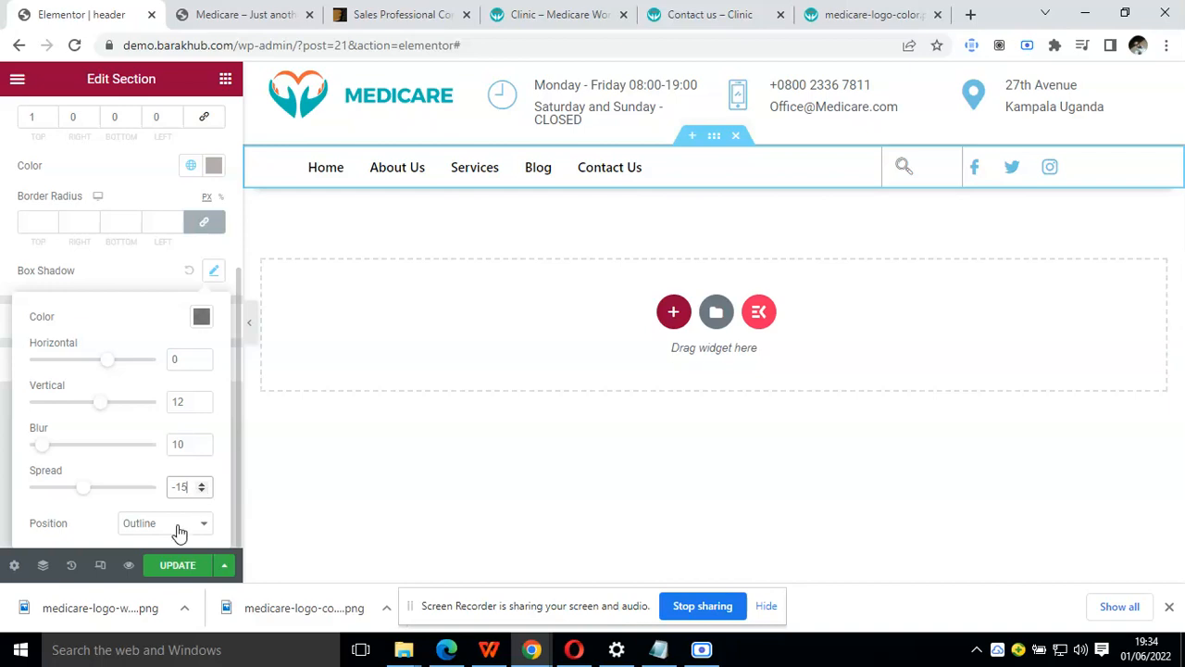
pyautogui.click(177, 529)
pyautogui.click(179, 530)
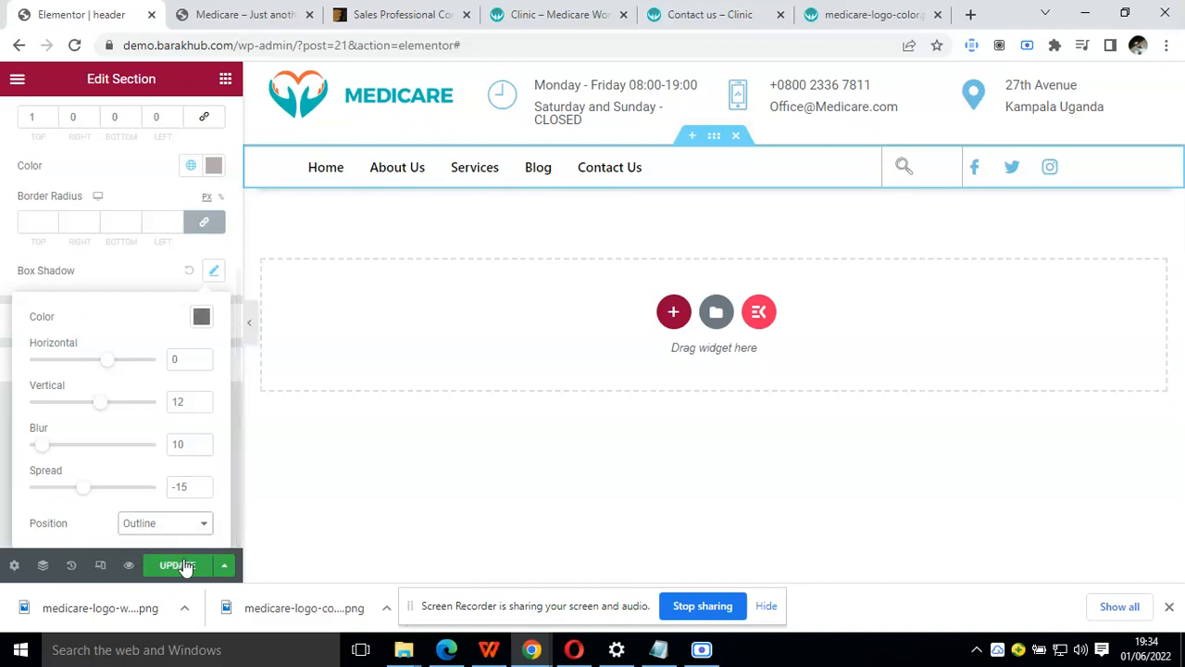
pyautogui.click(186, 566)
# Preview the header at full width and compare its navigation row with the Clinic demo page
pyautogui.click(250, 325)
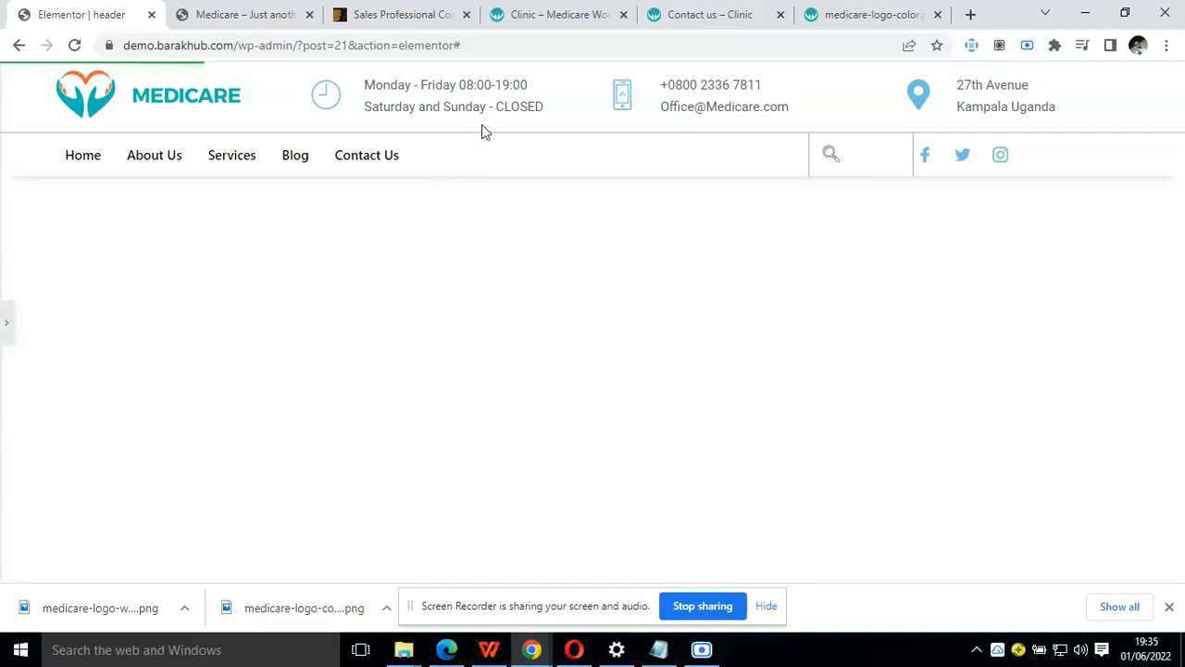
pyautogui.click(571, 13)
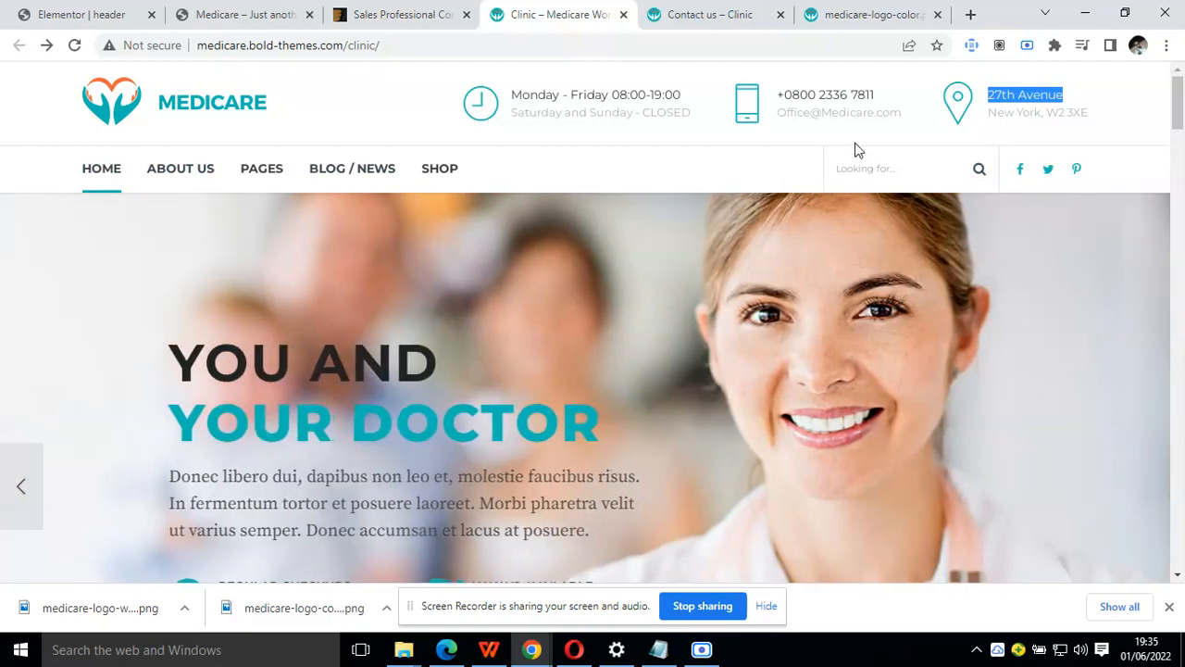
pyautogui.click(844, 132)
pyautogui.click(408, 13)
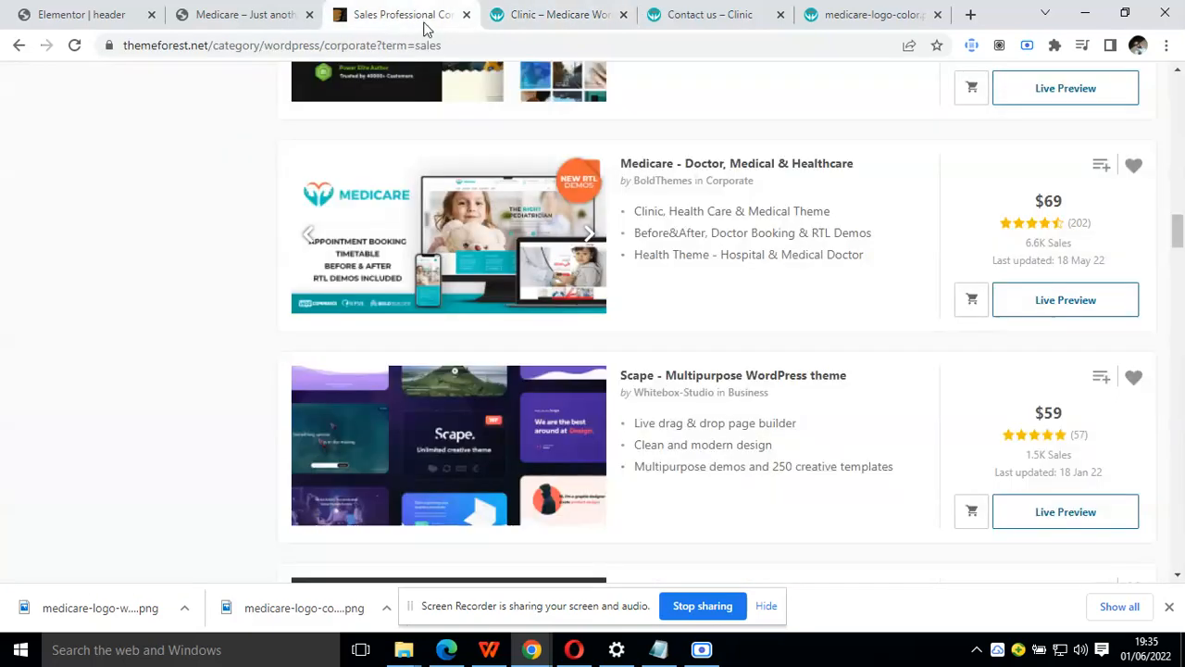
pyautogui.click(298, 12)
pyautogui.click(55, 7)
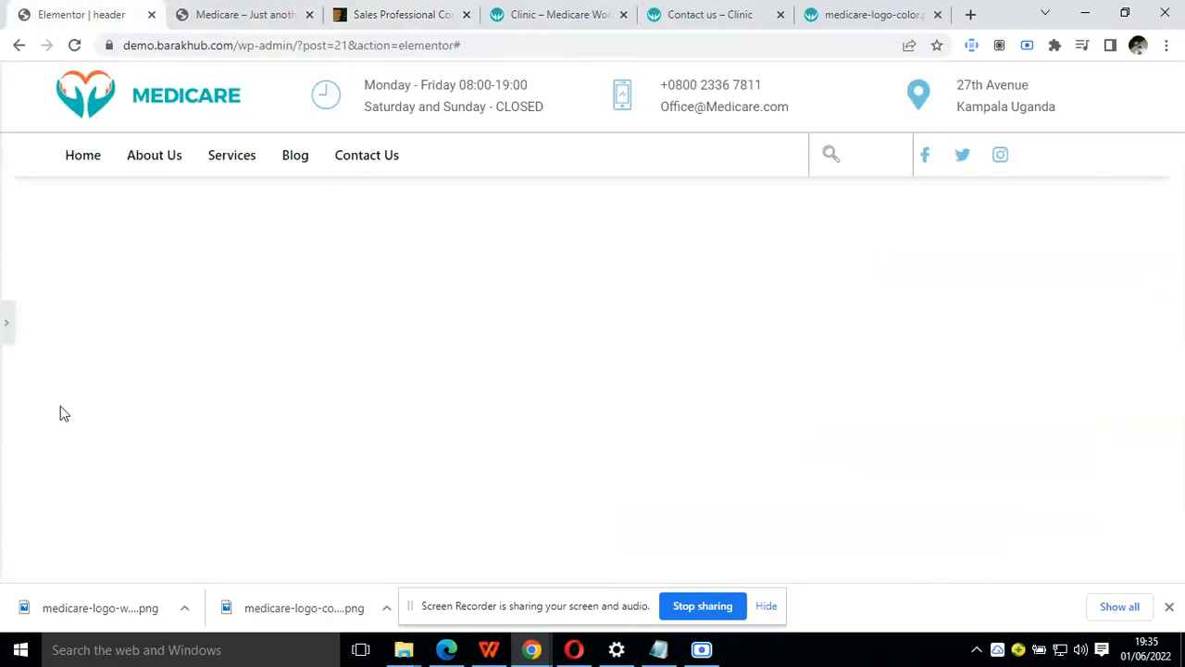
pyautogui.click(6, 326)
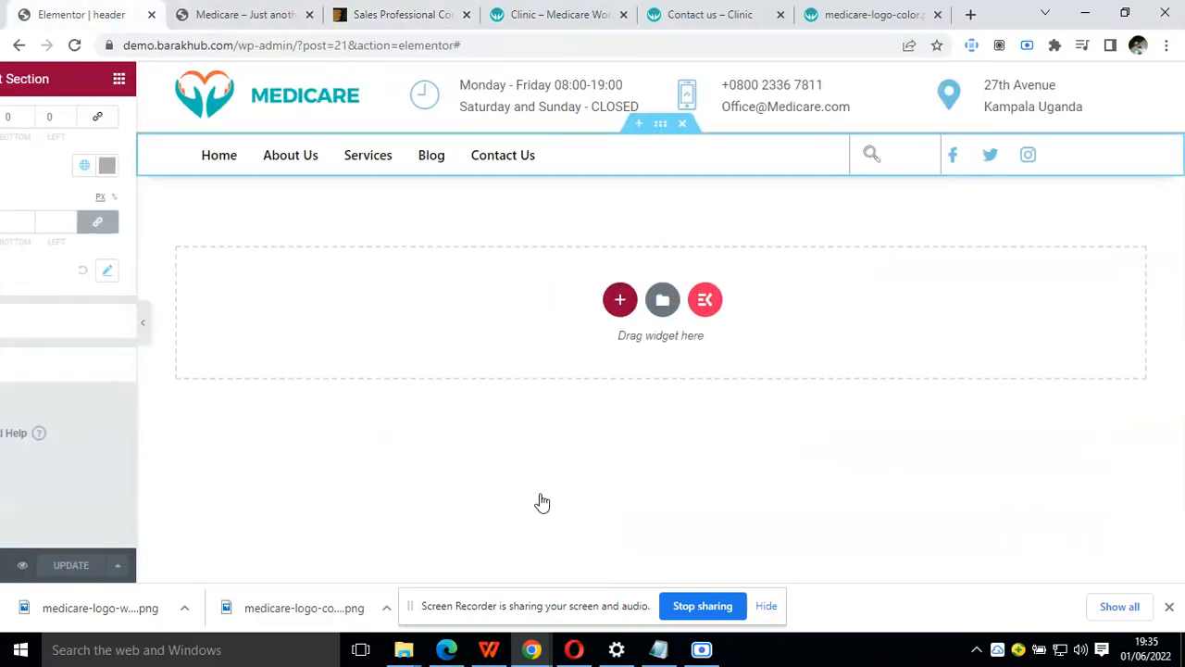